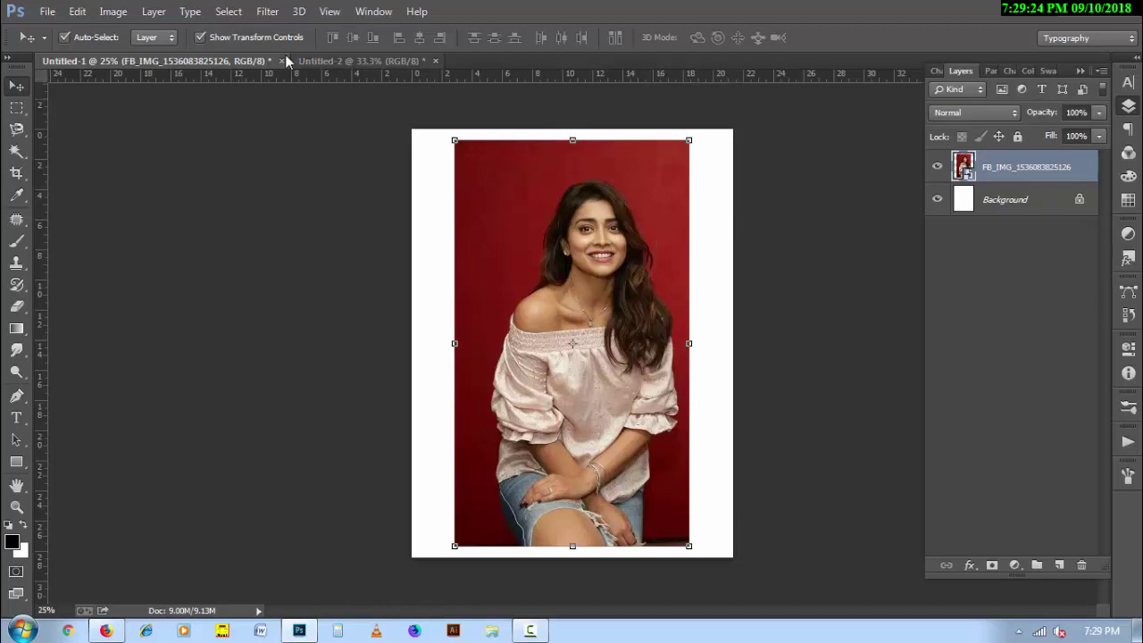
Apply Camera Raw Filter to the photo with Shadows +100, Highlights lowered, and Exposure +0.05
click(266, 11)
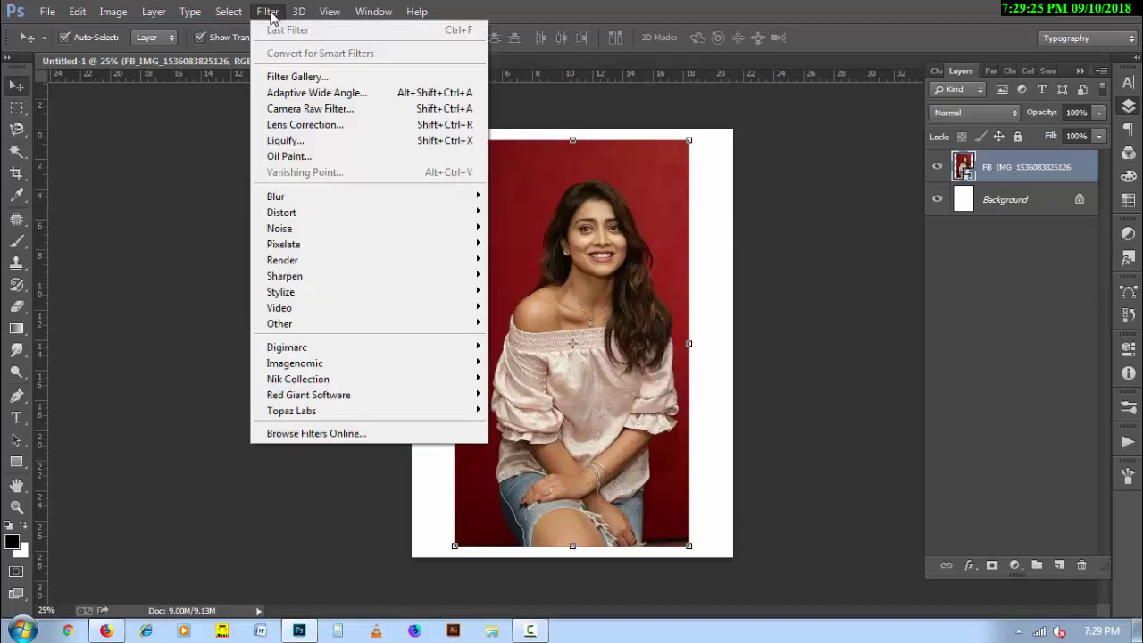
click(303, 110)
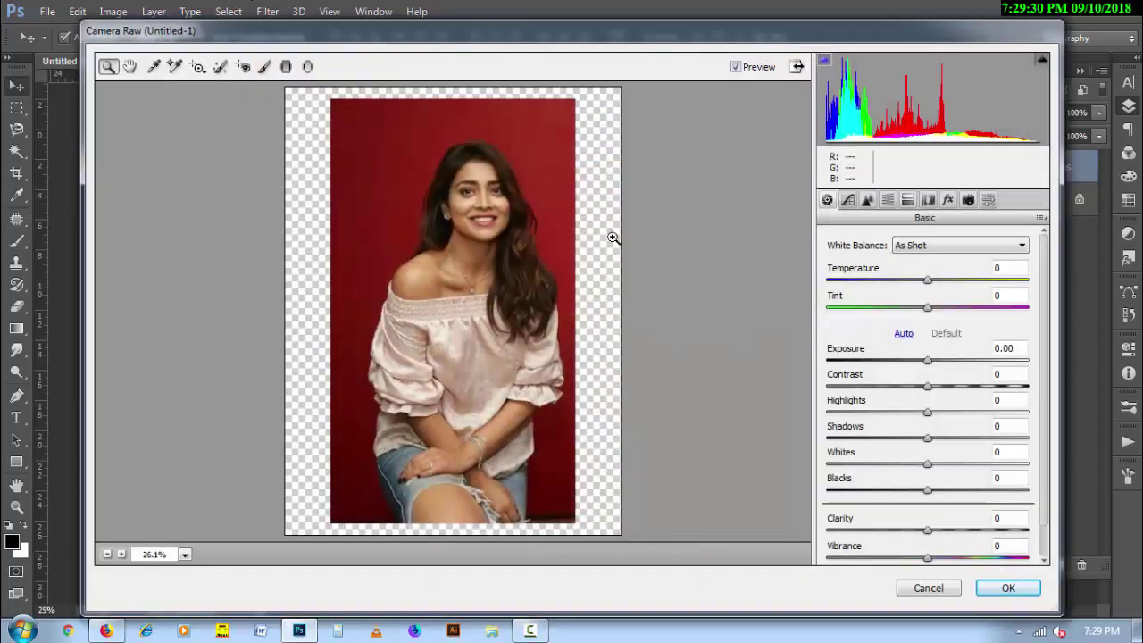
click(523, 262)
click(533, 280)
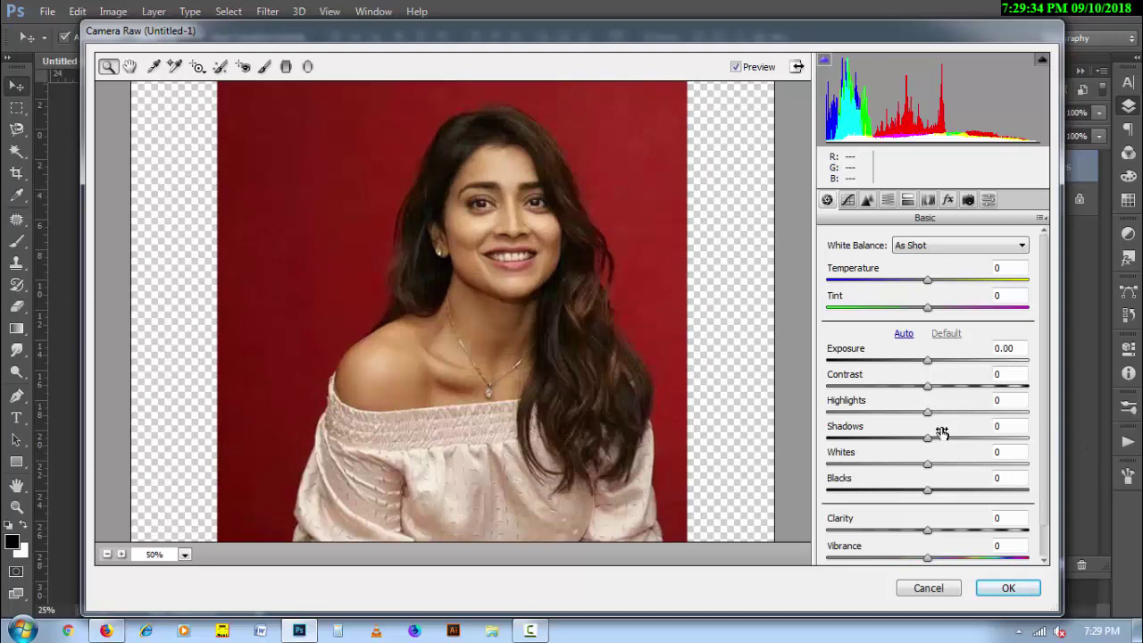
drag(928, 437, 1042, 434)
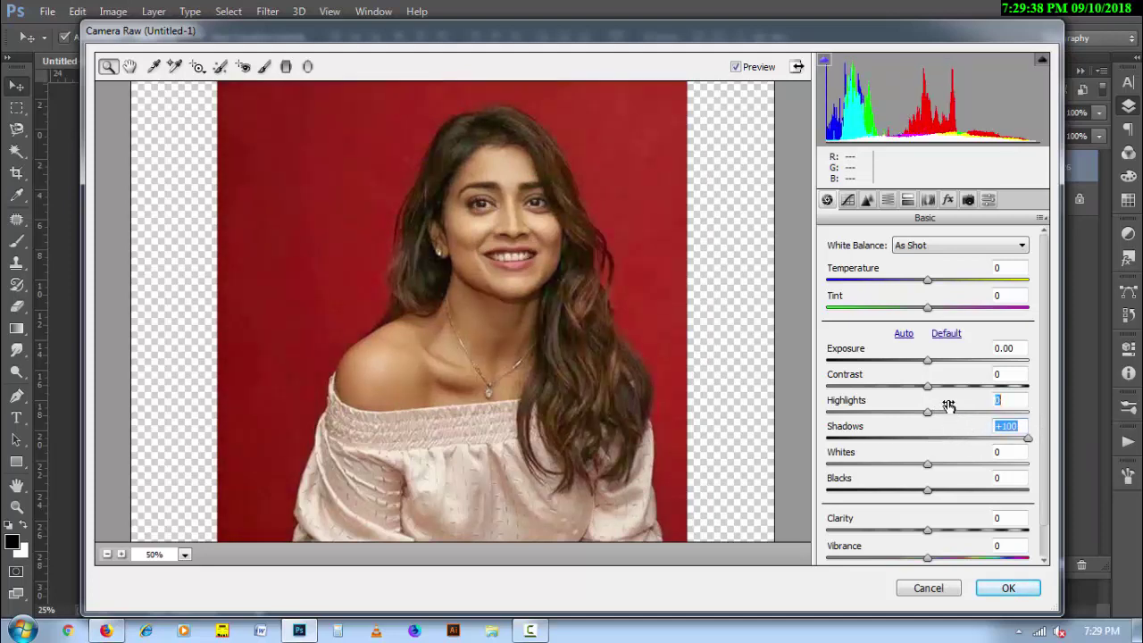
drag(948, 406, 894, 406)
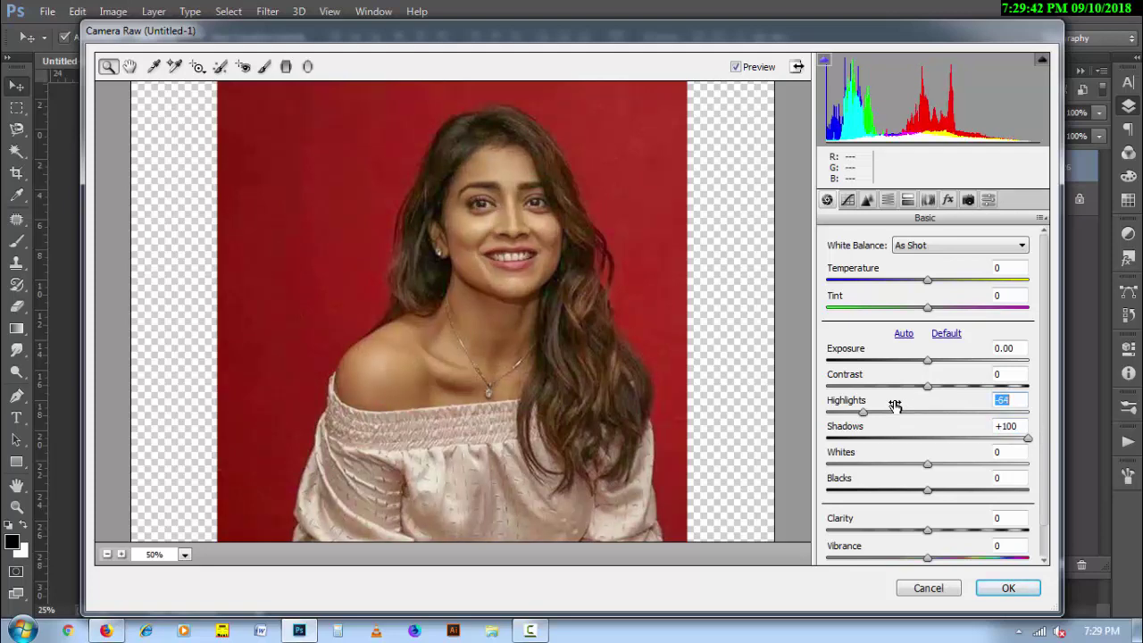
drag(952, 353, 953, 354)
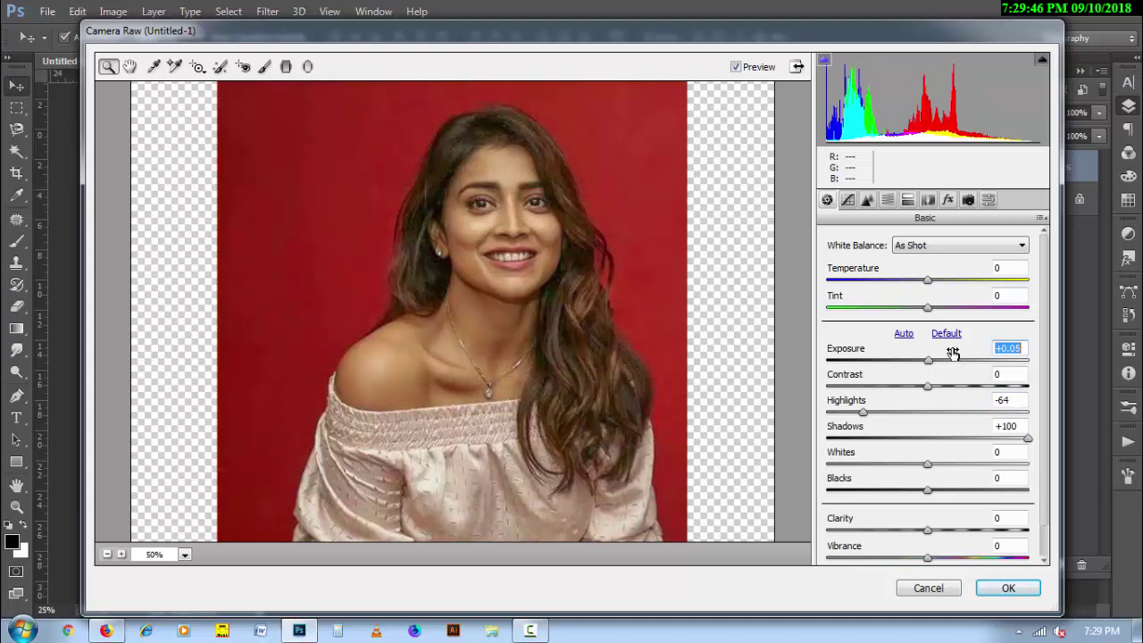
Brighten the Tone Curve highlights and lift the darks slightly
click(847, 200)
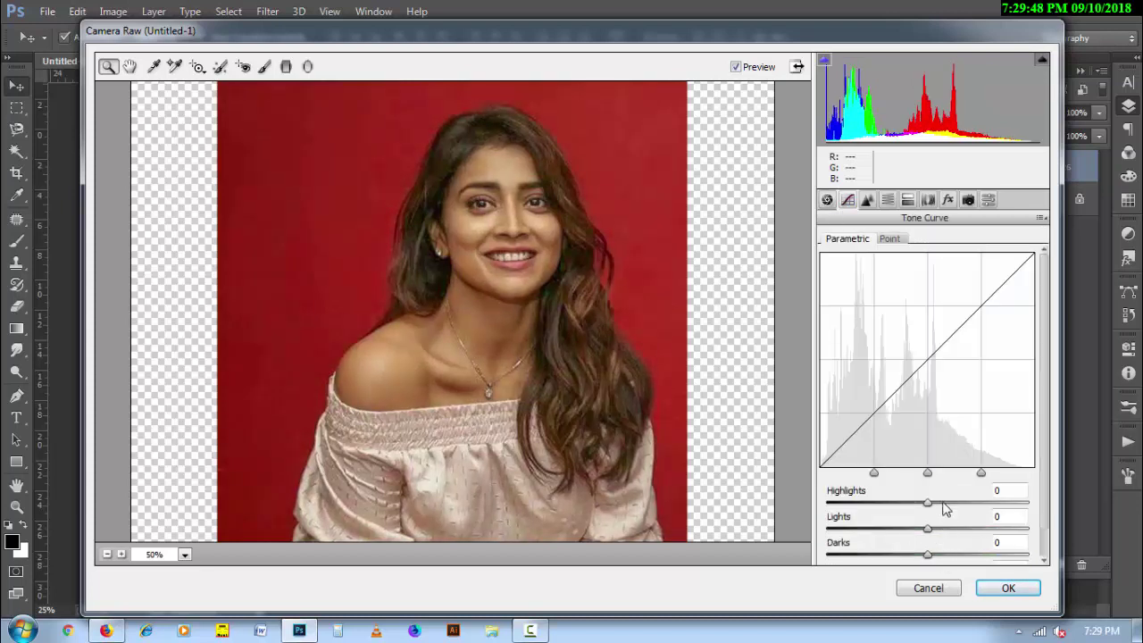
mouse_move(942, 496)
mouse_down()
mouse_move(973, 497)
mouse_move(954, 523)
mouse_up()
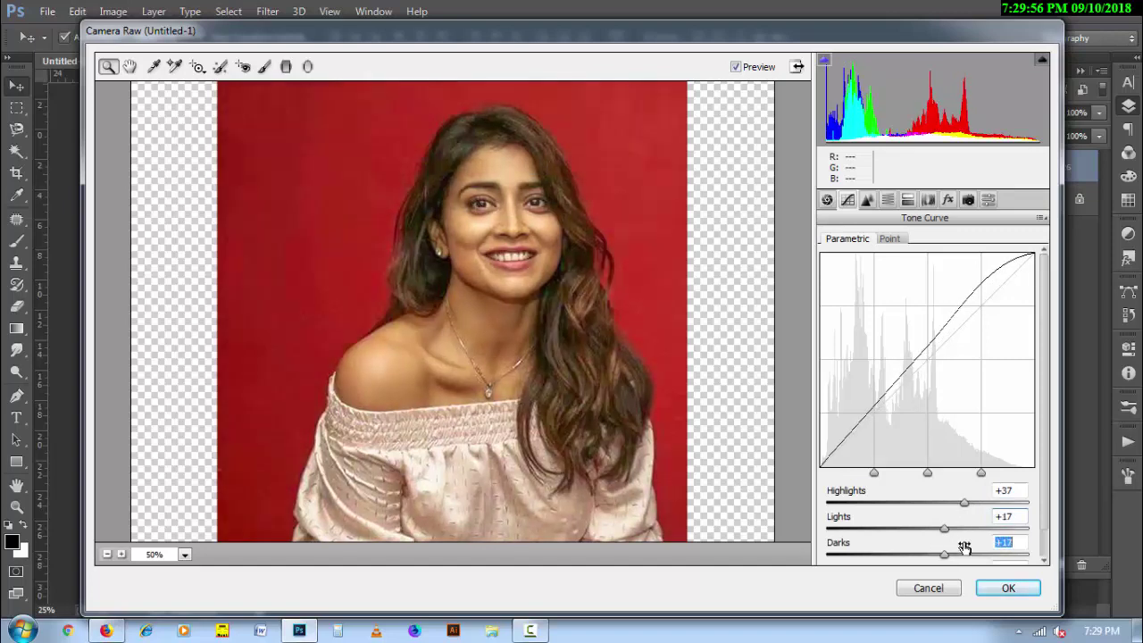
mouse_move(949, 549)
mouse_down()
mouse_move(919, 542)
mouse_move(967, 542)
mouse_up()
scroll(952, 545, down, 1)
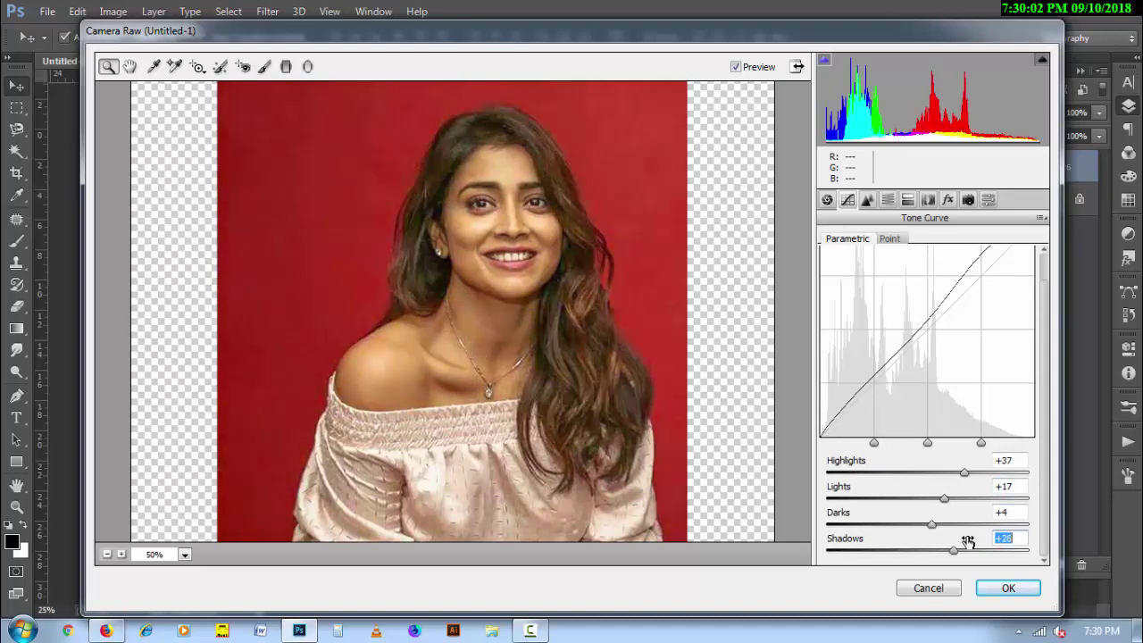
Lower Highlights to about -80, raise Whites to +17, and apply the Camera Raw adjustments
click(826, 199)
drag(880, 406, 866, 405)
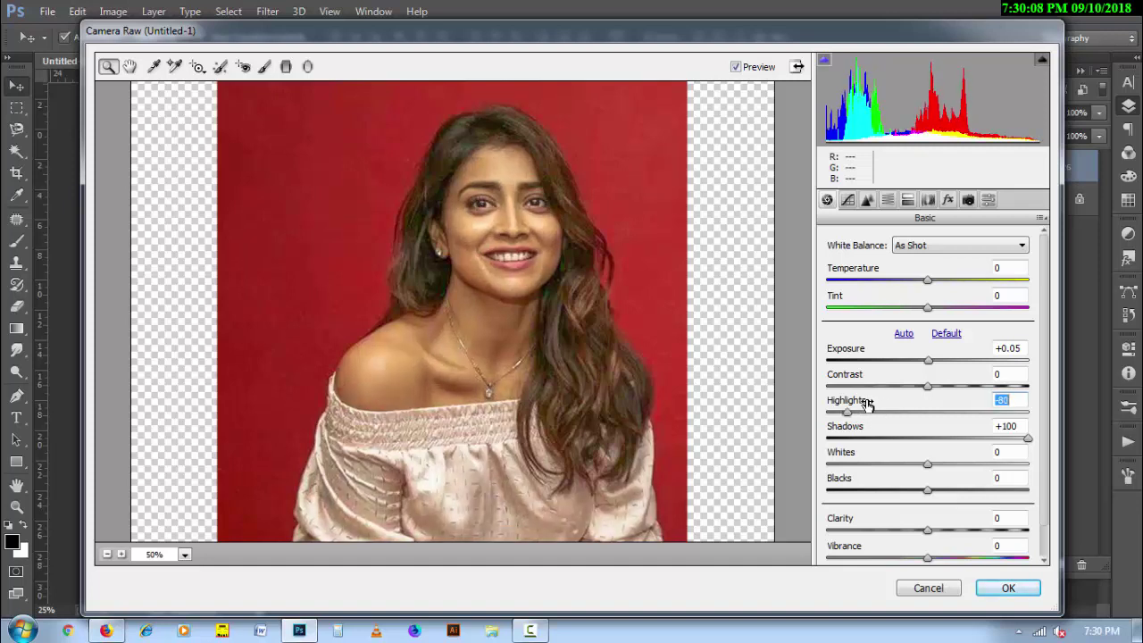
mouse_move(949, 462)
mouse_down()
mouse_move(960, 456)
mouse_move(943, 480)
mouse_move(957, 483)
mouse_up()
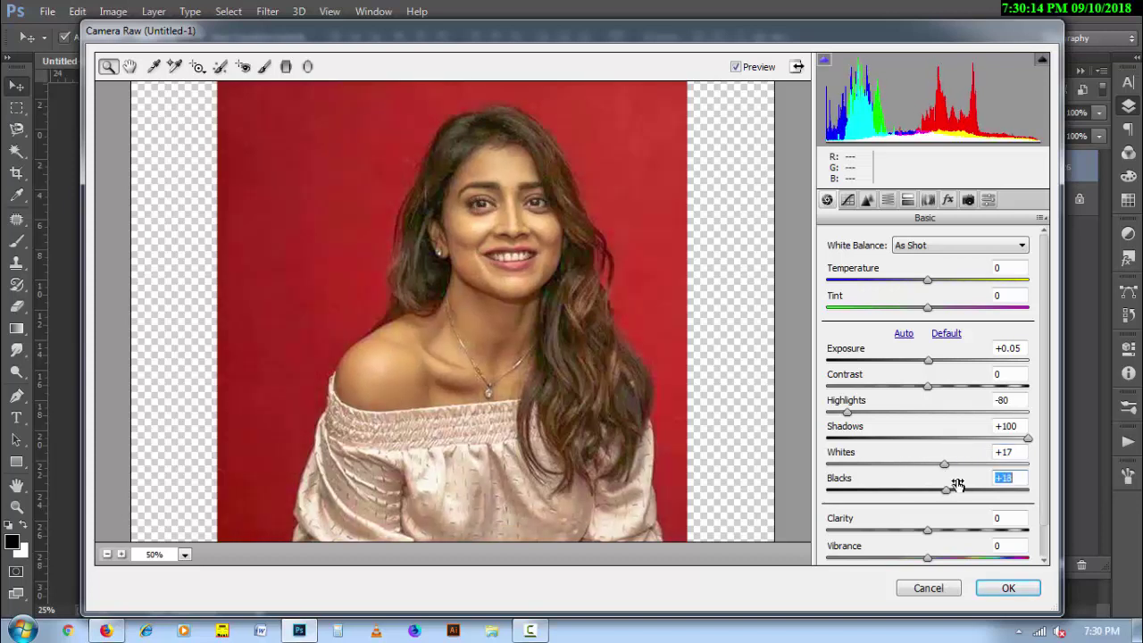
scroll(952, 546, down, 1)
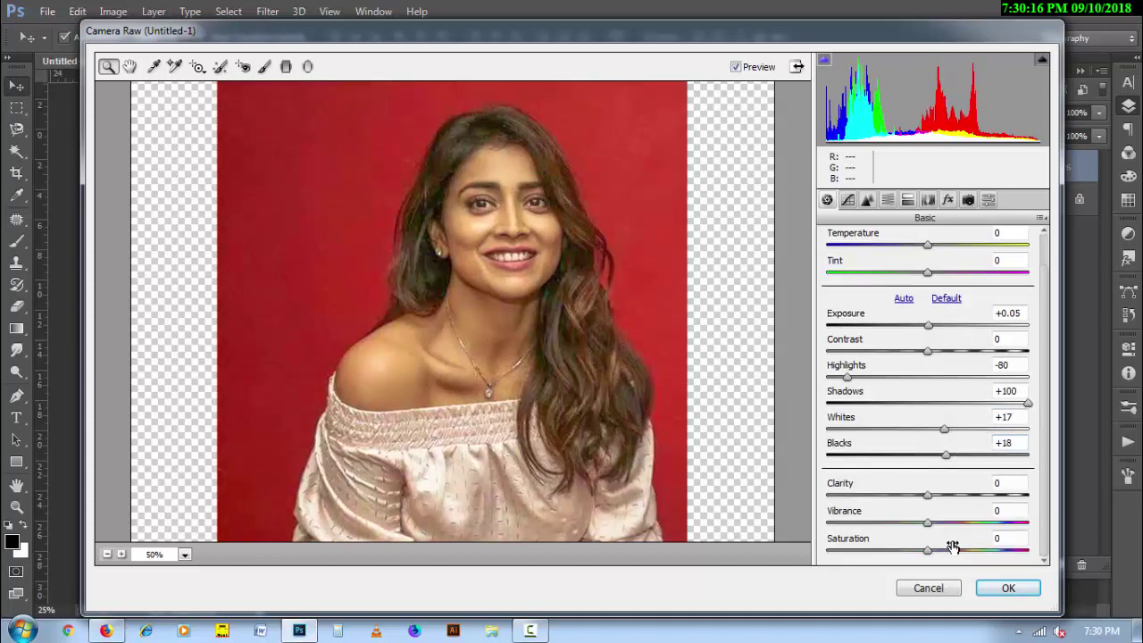
click(1007, 588)
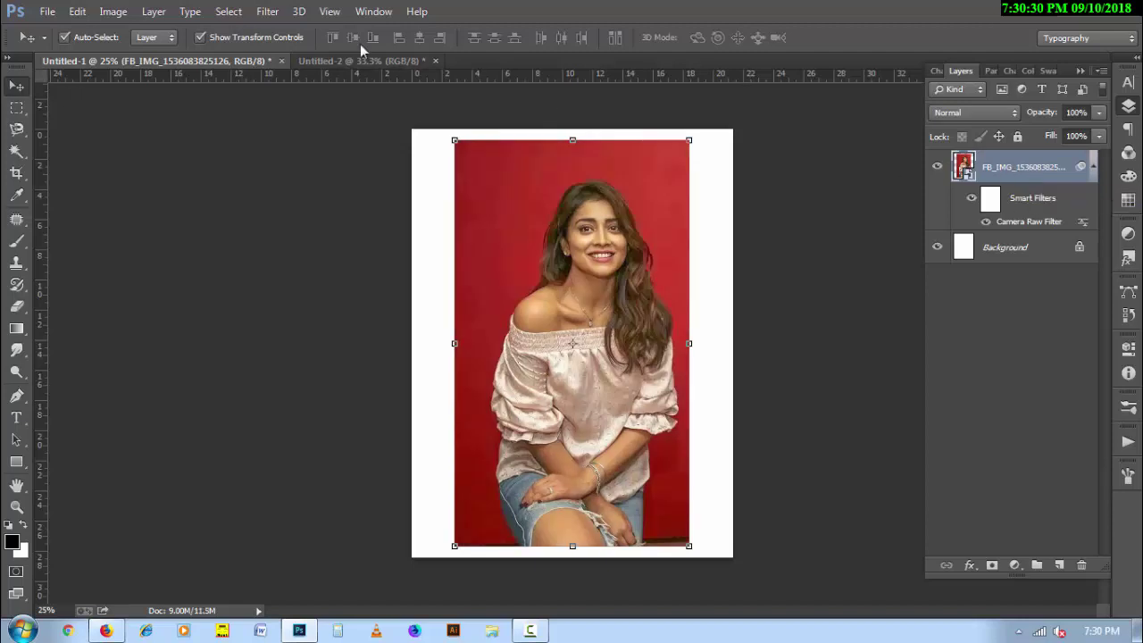
Apply the Viveza 2 filter with Saturation at 20% and Structure at 50%
click(267, 10)
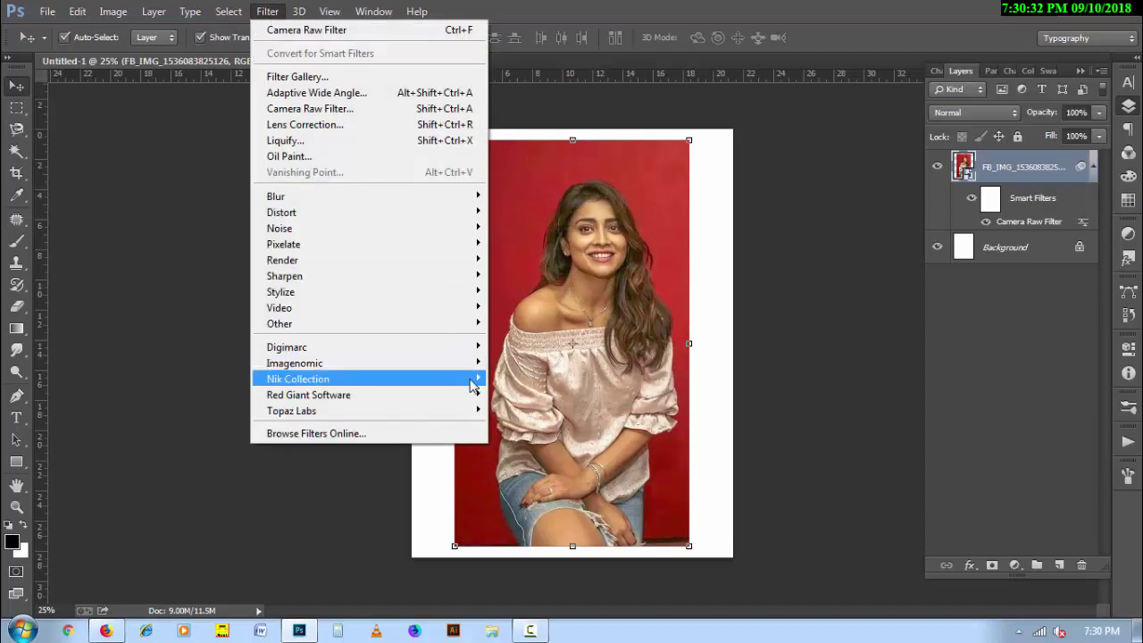
mouse_move(297, 379)
click(605, 490)
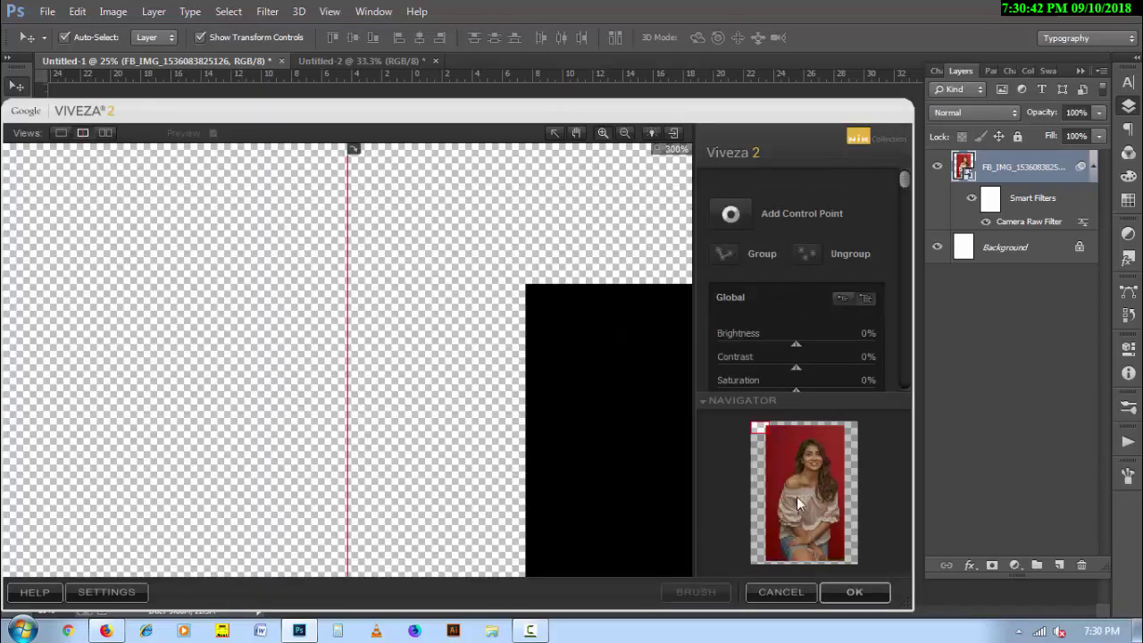
click(789, 507)
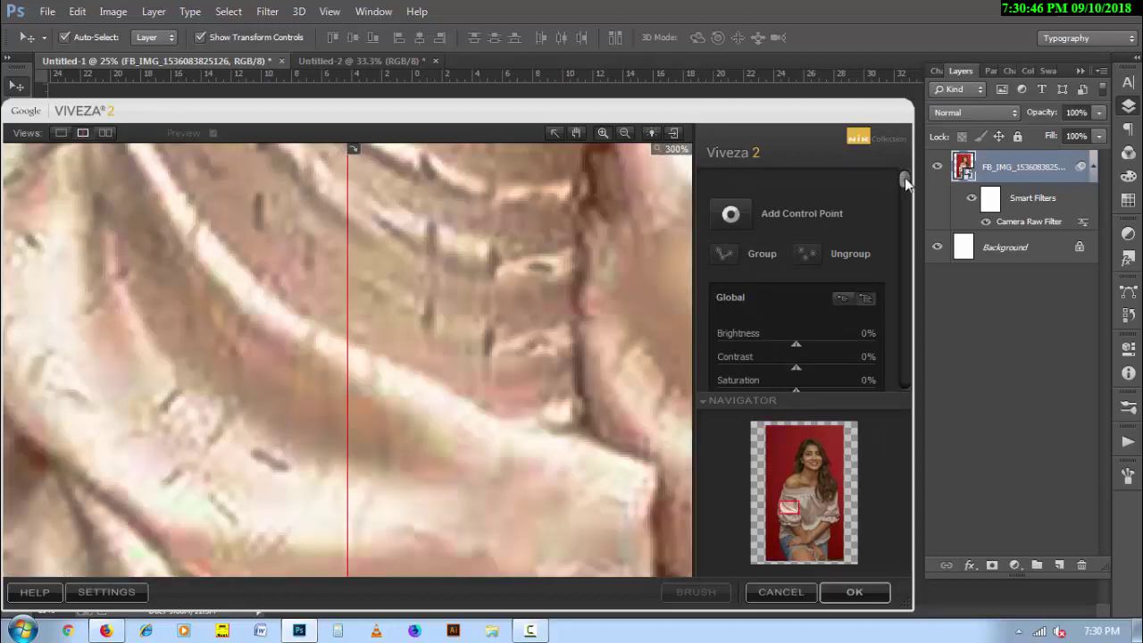
drag(904, 178, 905, 205)
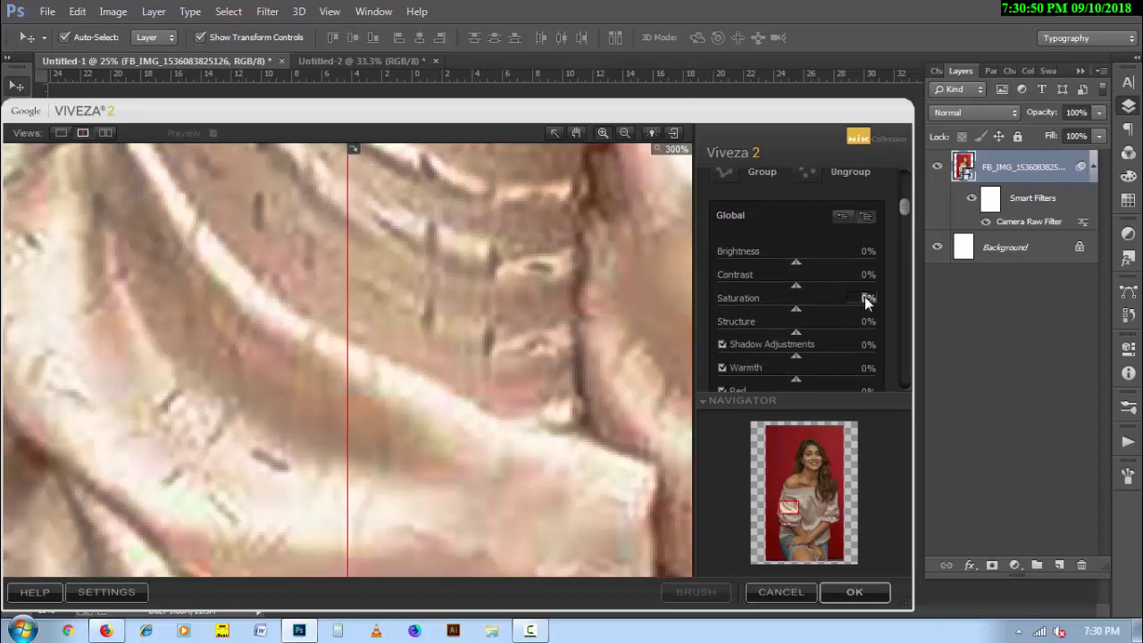
drag(864, 299, 875, 328)
text(50)
click(859, 591)
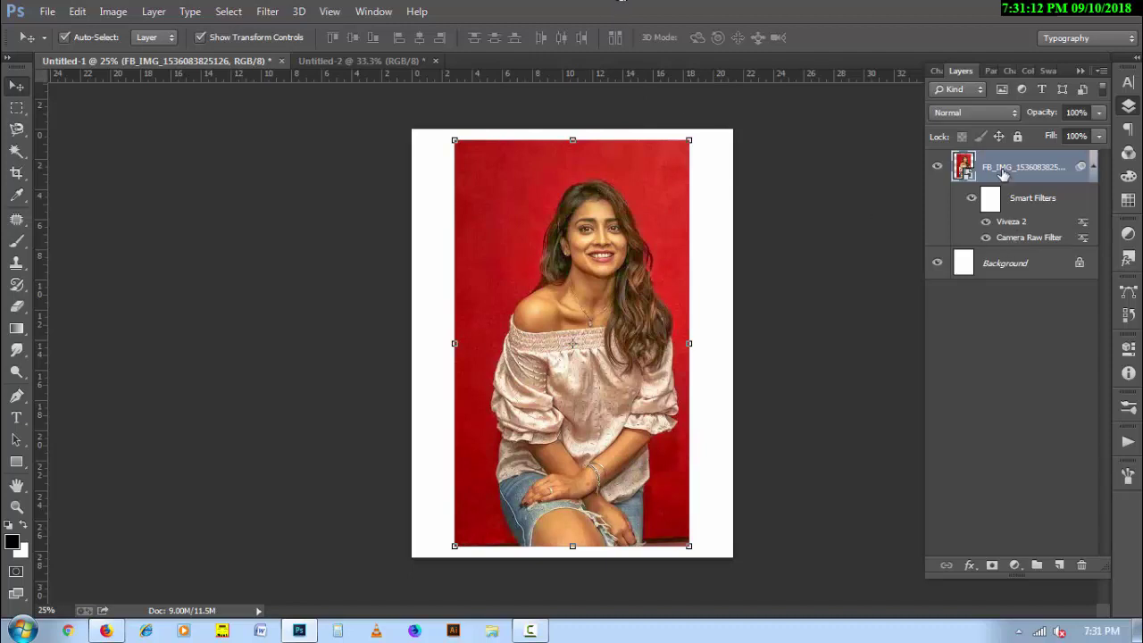
Rasterize the photo layer, then in Camera Raw cool the temperature and set Tint to -5
right_click(1001, 172)
click(763, 260)
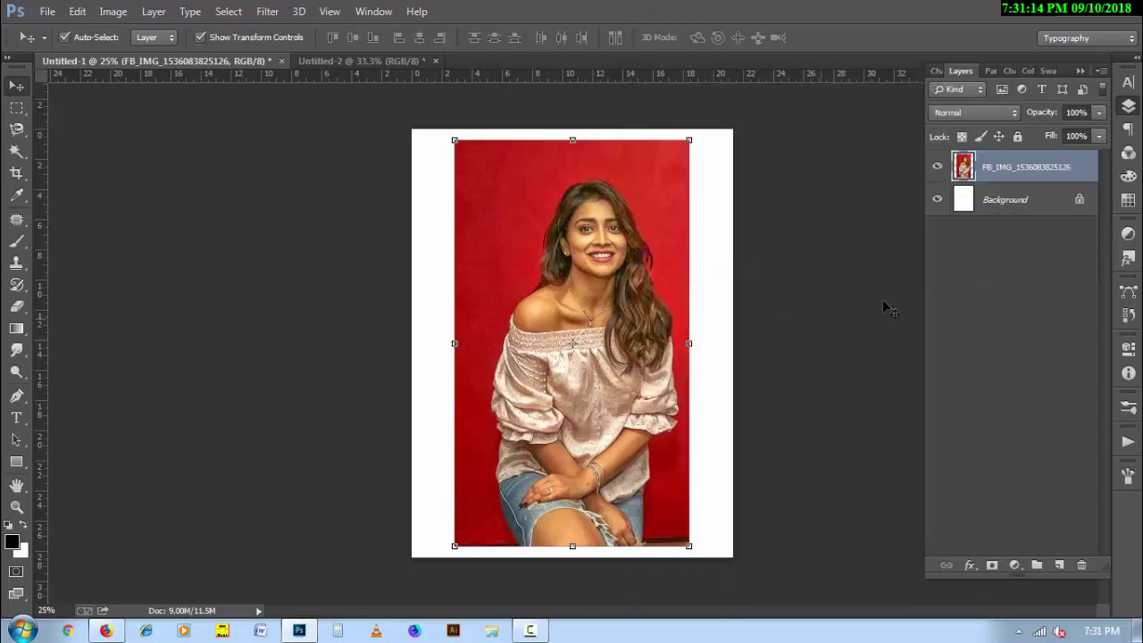
click(267, 10)
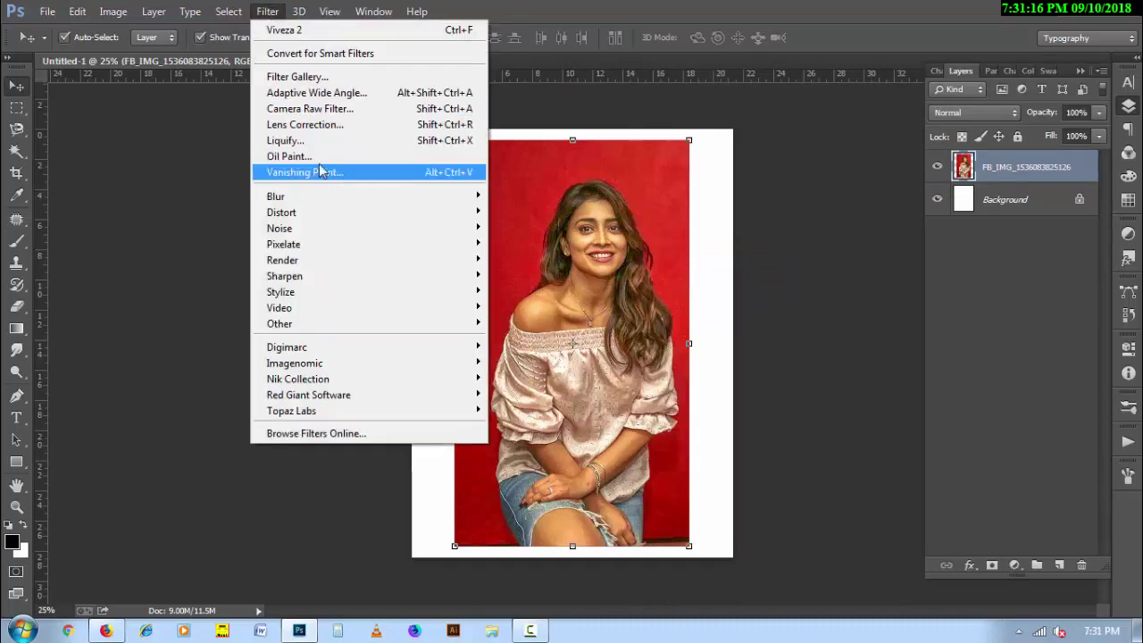
click(318, 108)
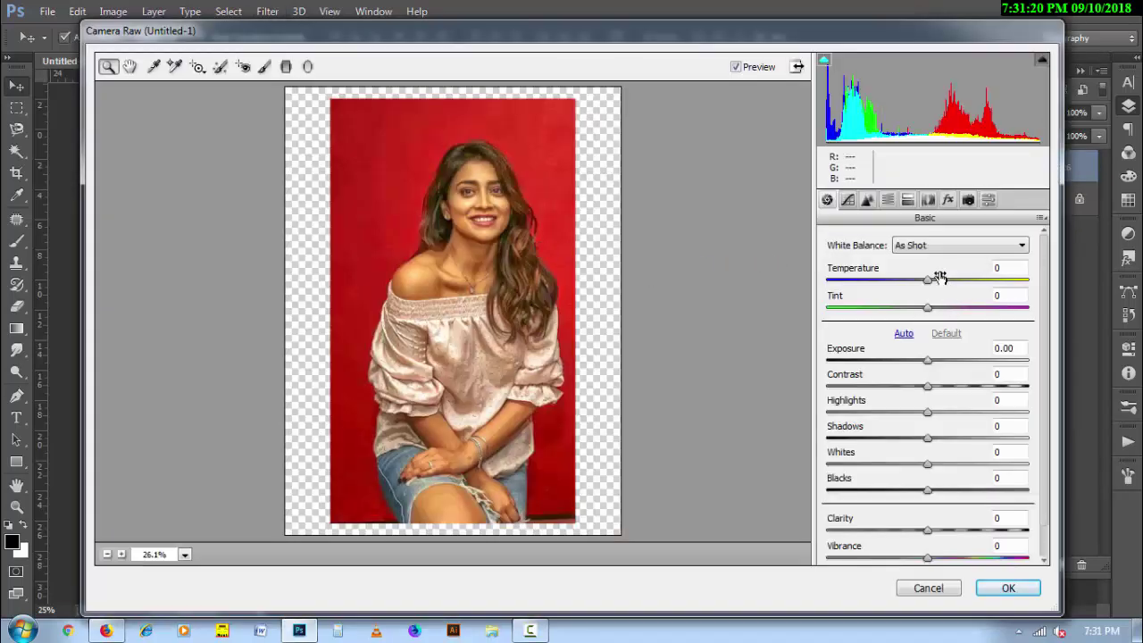
mouse_move(934, 277)
mouse_down()
mouse_move(918, 272)
mouse_move(936, 300)
mouse_up()
key(Down)
key(Down)
key(Down)
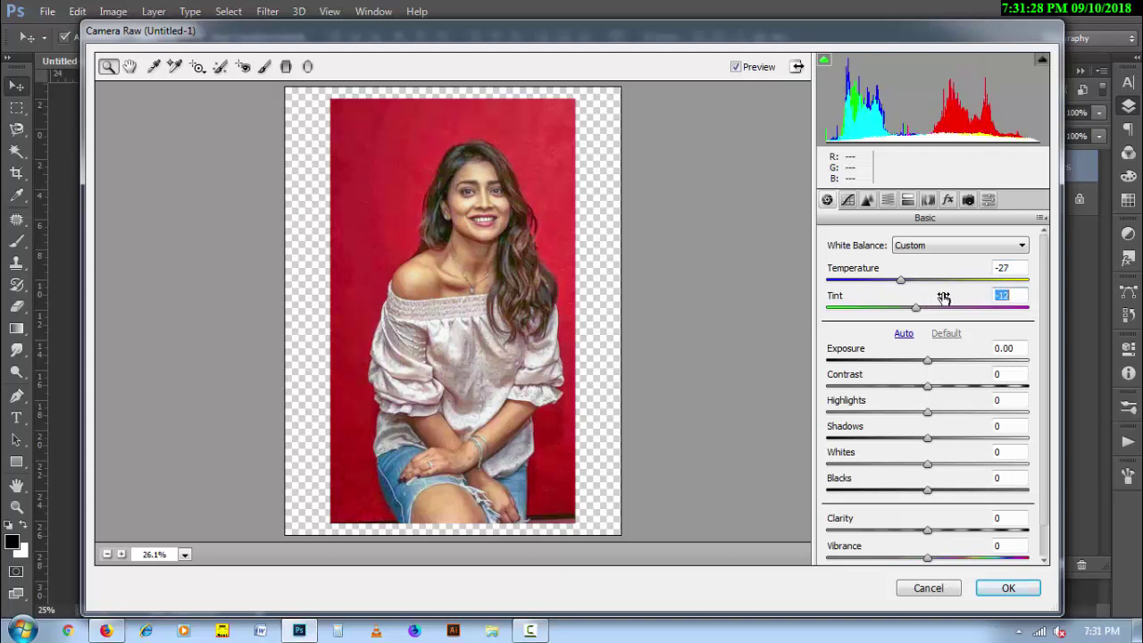
key(Up)
key(Up)
key(Up)
key(Up)
key(Up)
key(Up)
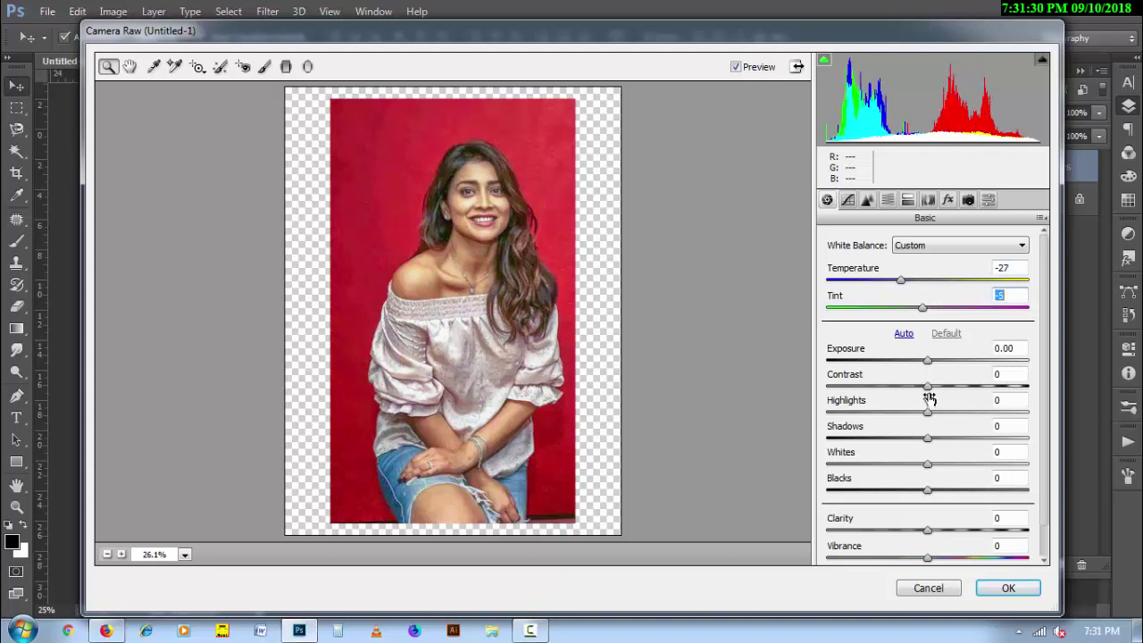
Reduce Highlights, lift Shadows, and set Blacks to +33
drag(949, 402, 916, 403)
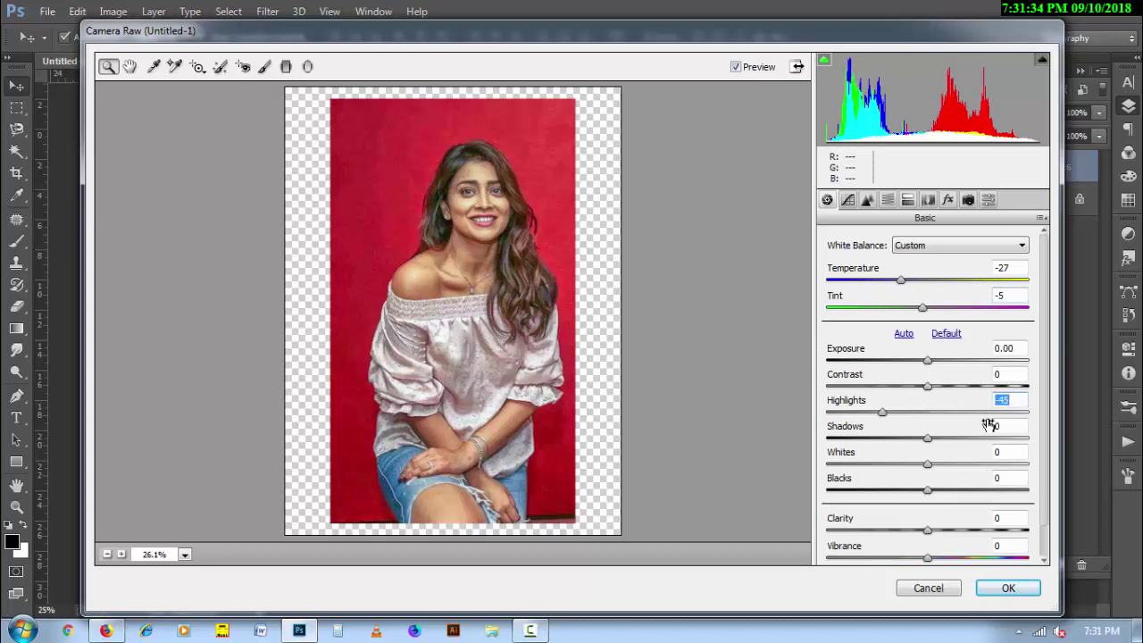
mouse_move(944, 435)
mouse_down()
mouse_move(983, 433)
mouse_move(985, 461)
mouse_move(965, 457)
mouse_move(984, 487)
mouse_up()
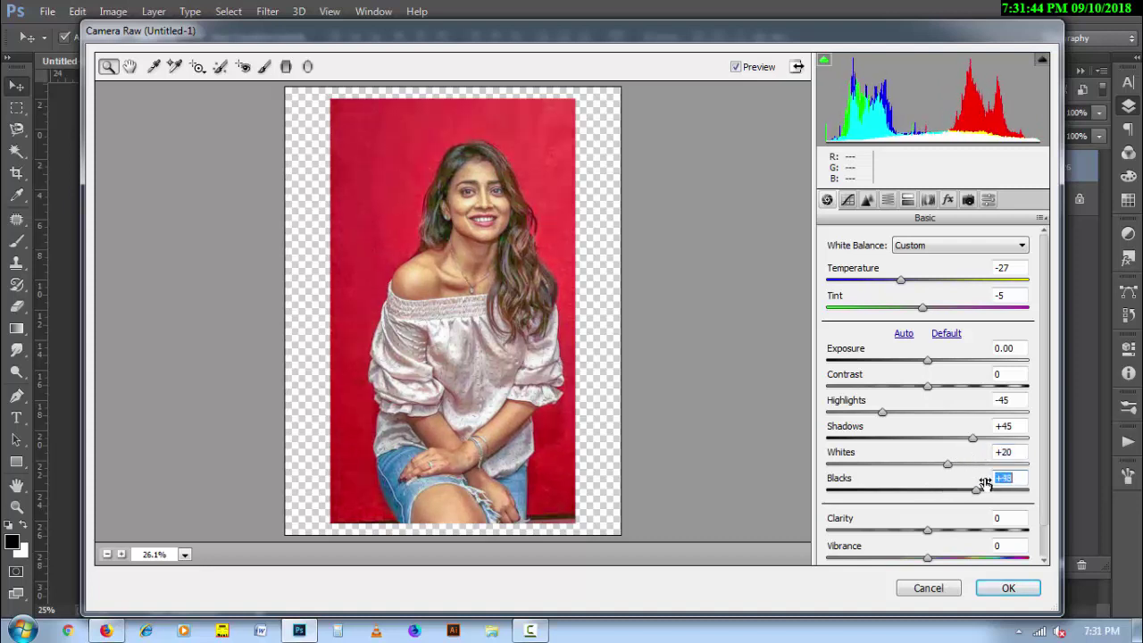
drag(983, 483, 980, 478)
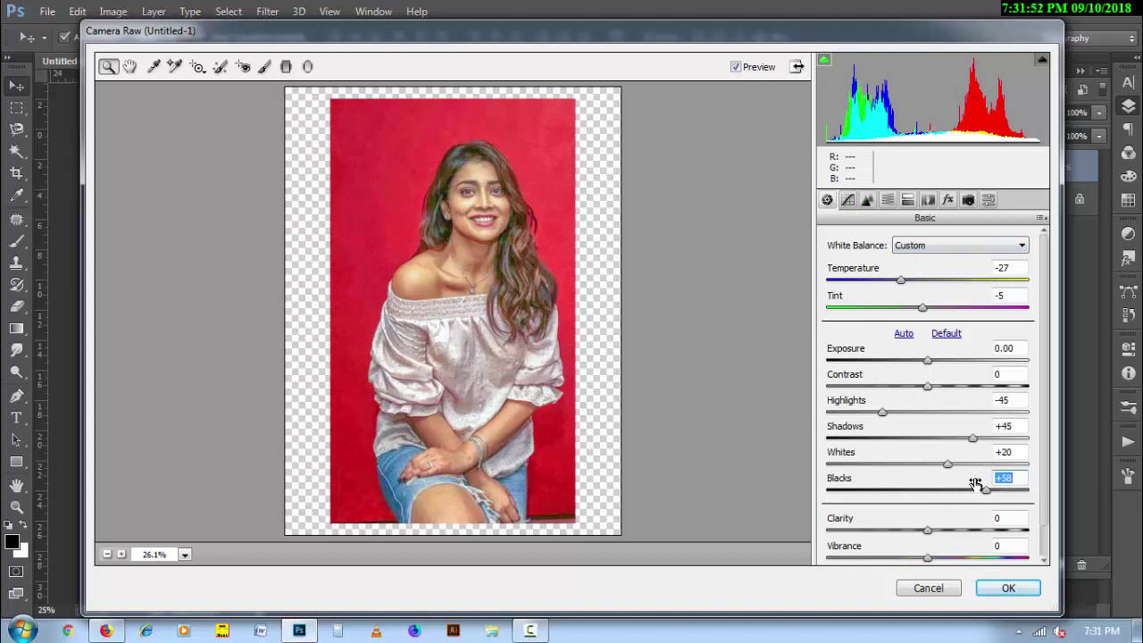
drag(972, 482, 954, 483)
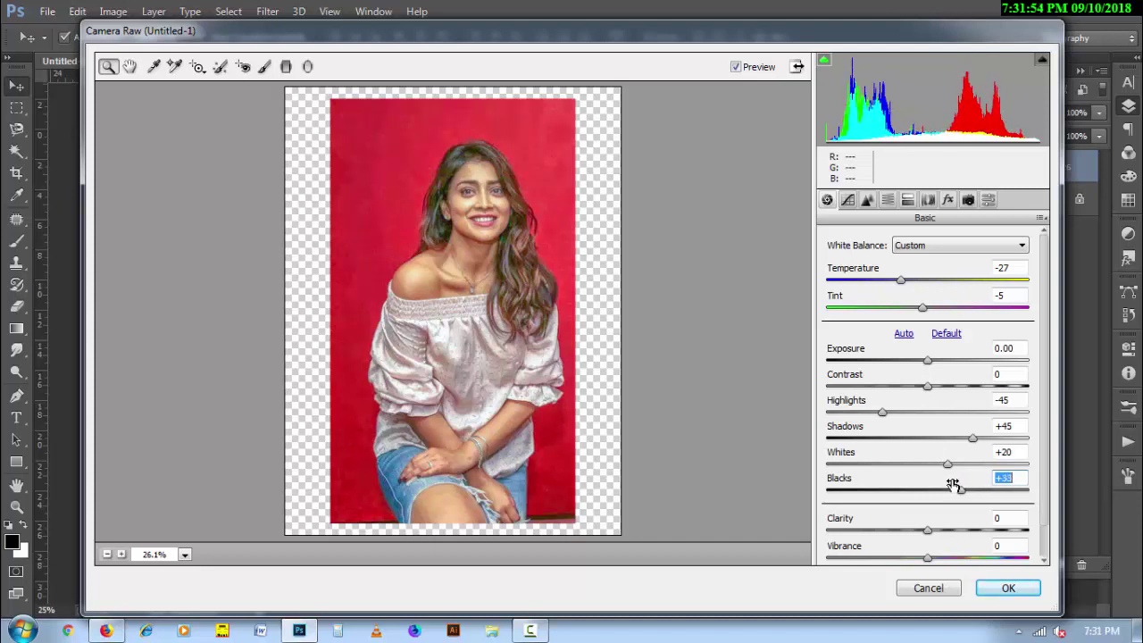
Set the Tone Curve to Highlights +16 and Lights +2, and apply the second Camera Raw pass
click(847, 200)
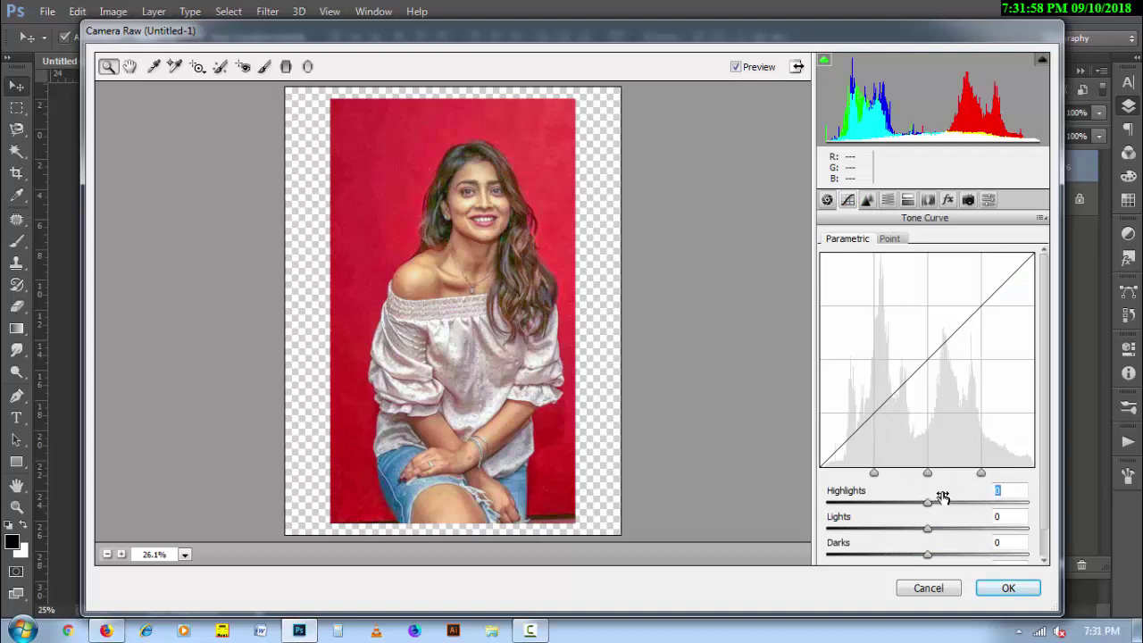
mouse_move(943, 497)
mouse_down()
mouse_move(958, 496)
mouse_move(944, 500)
mouse_move(948, 525)
mouse_up()
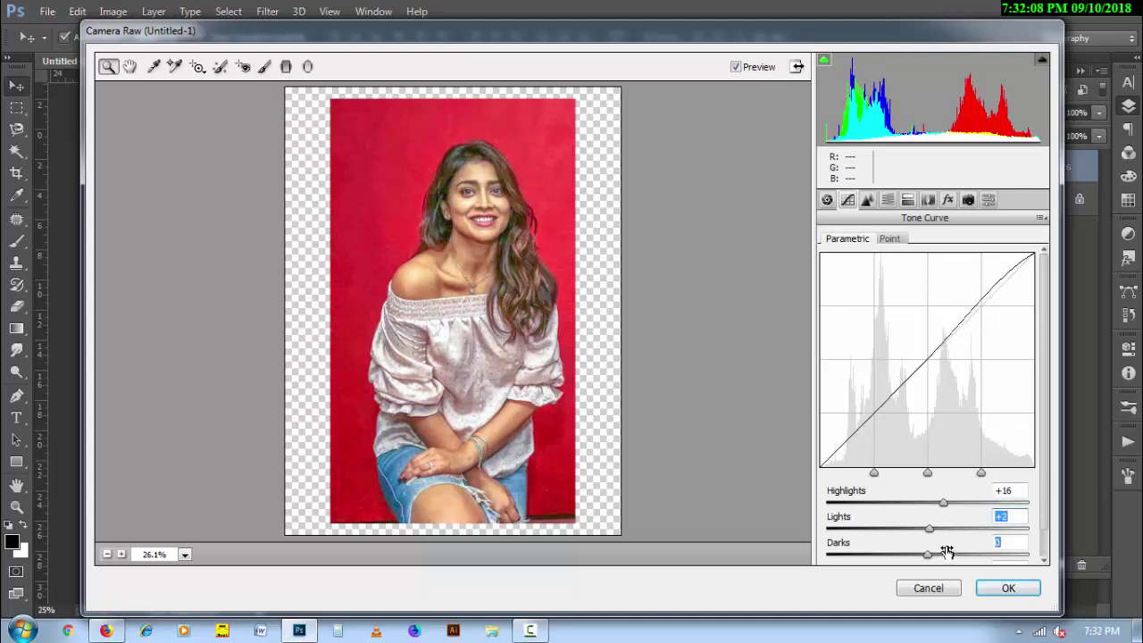
mouse_move(946, 552)
mouse_down()
mouse_move(936, 547)
mouse_move(953, 549)
mouse_up()
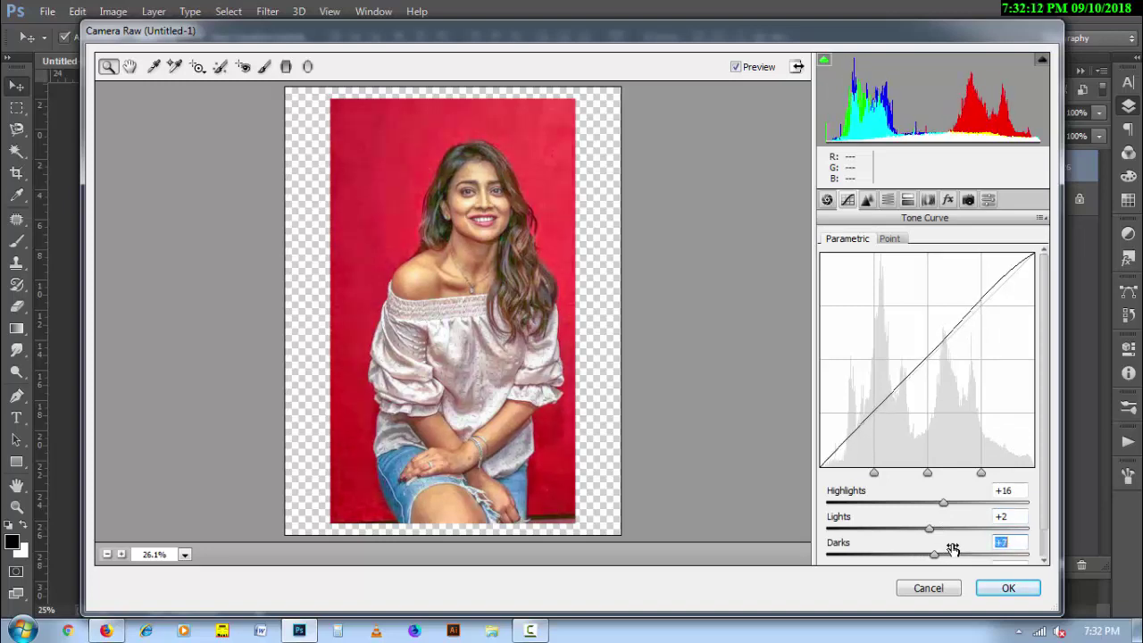
click(1007, 589)
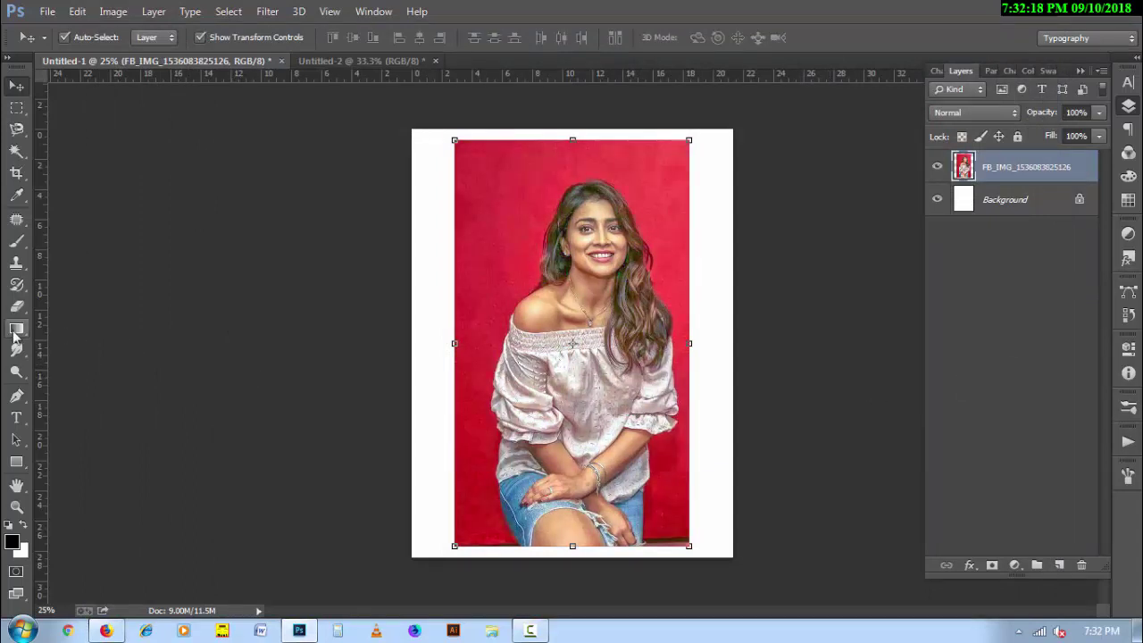
With the Pen tool at 200% zoom, start the path at the jeans' bottom and trace up to the waist
click(16, 396)
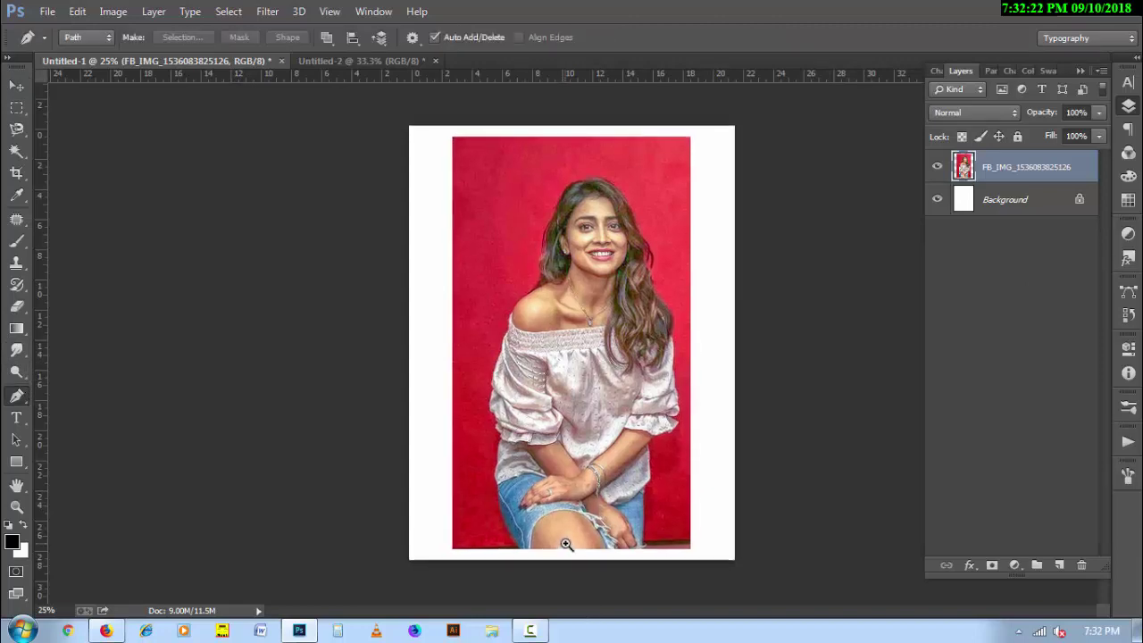
scroll(564, 504, up, 2)
scroll(502, 541, up, 1)
scroll(500, 544, up, 1)
scroll(495, 546, up, 1)
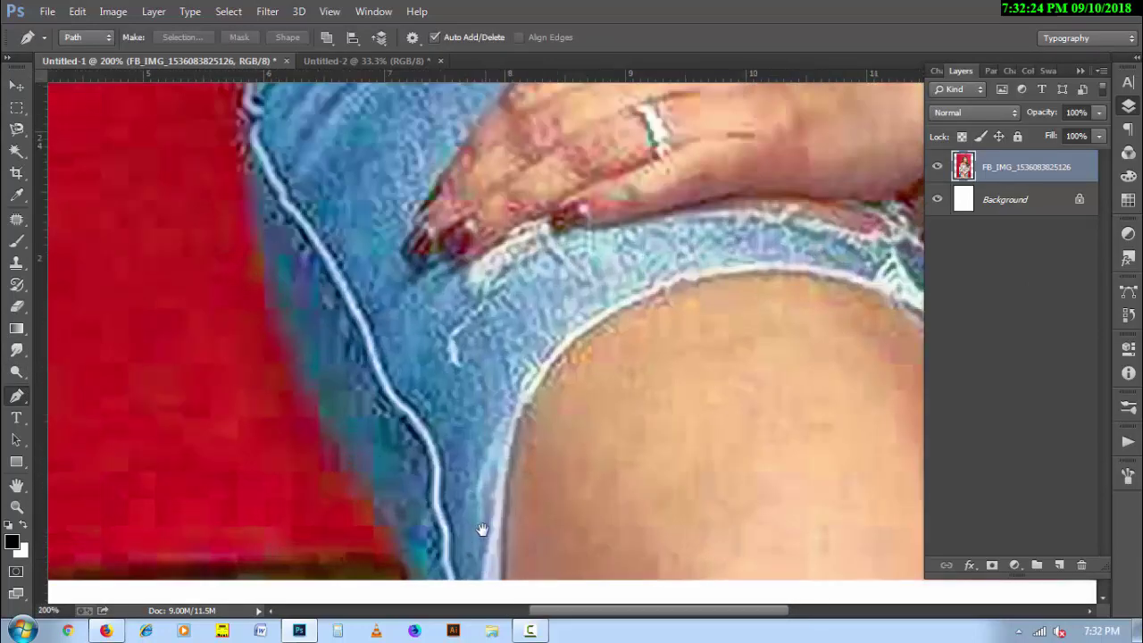
click(412, 551)
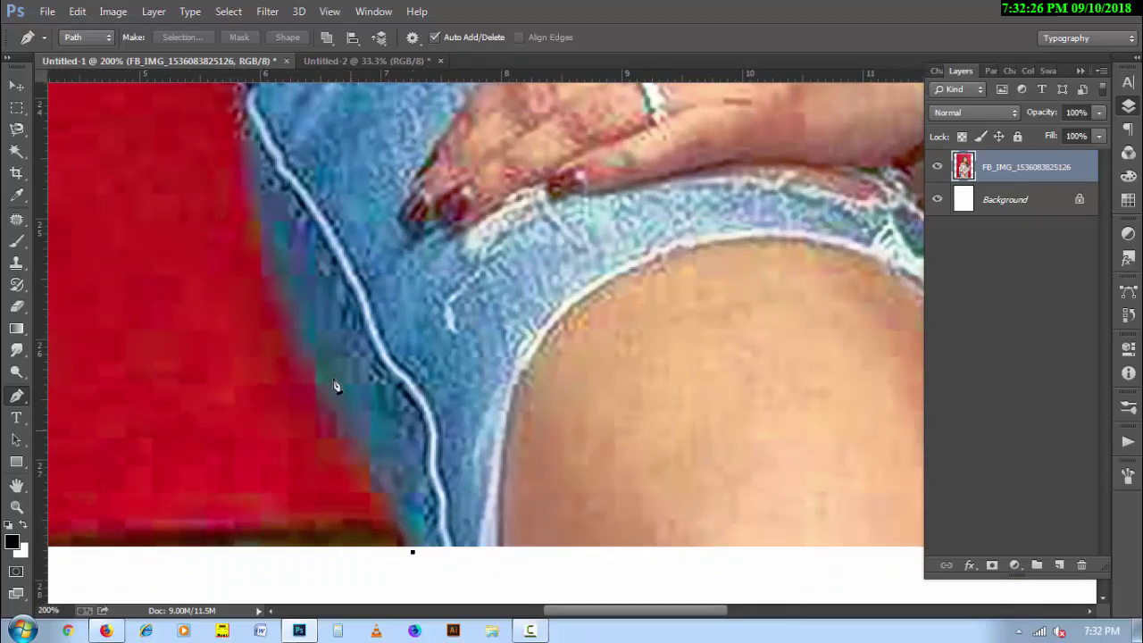
click(311, 363)
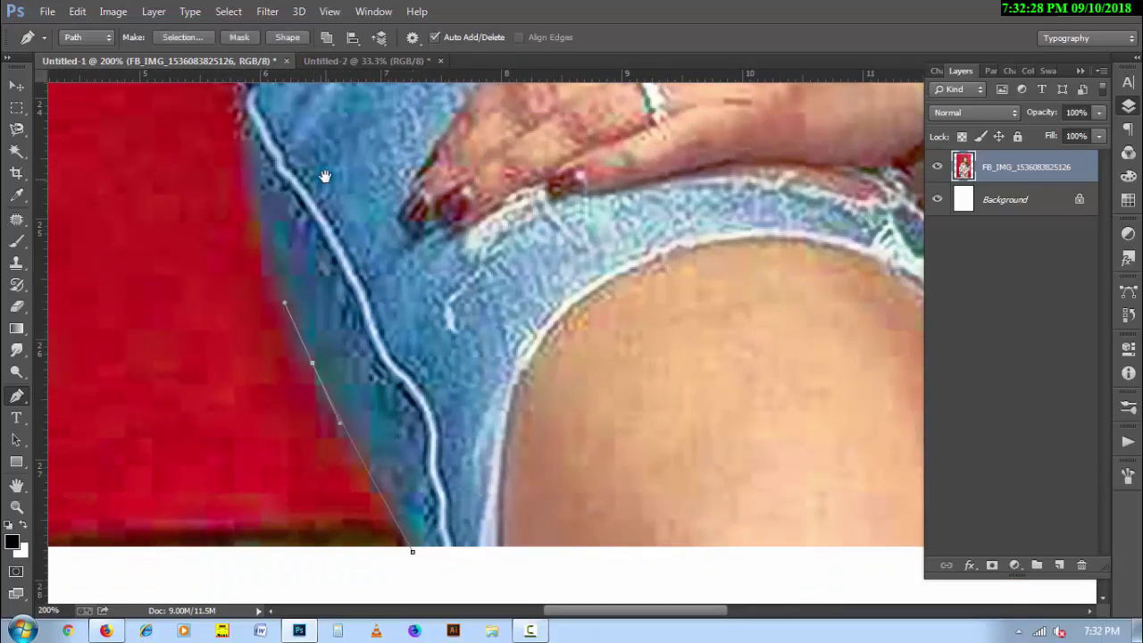
drag(324, 176, 364, 324)
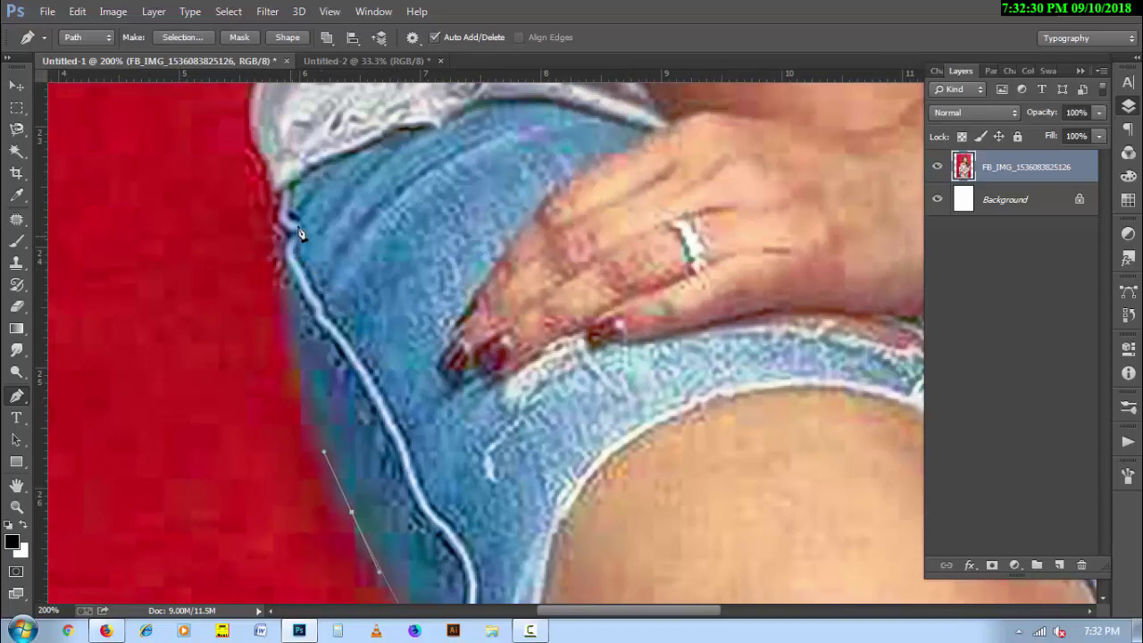
drag(290, 239, 317, 186)
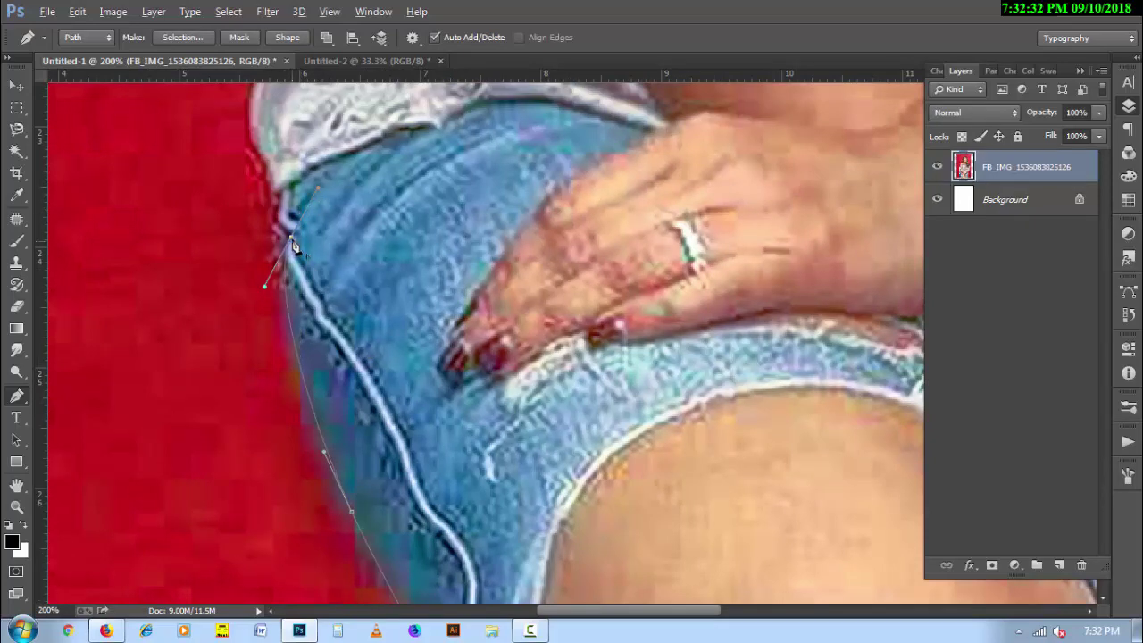
drag(294, 245, 297, 344)
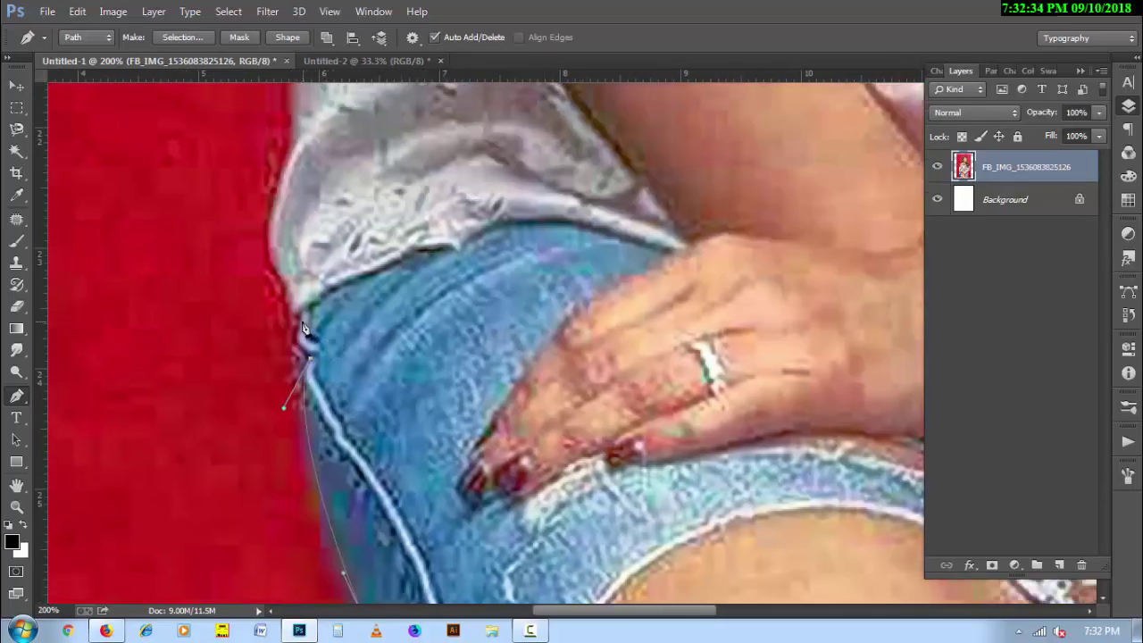
click(295, 334)
click(276, 273)
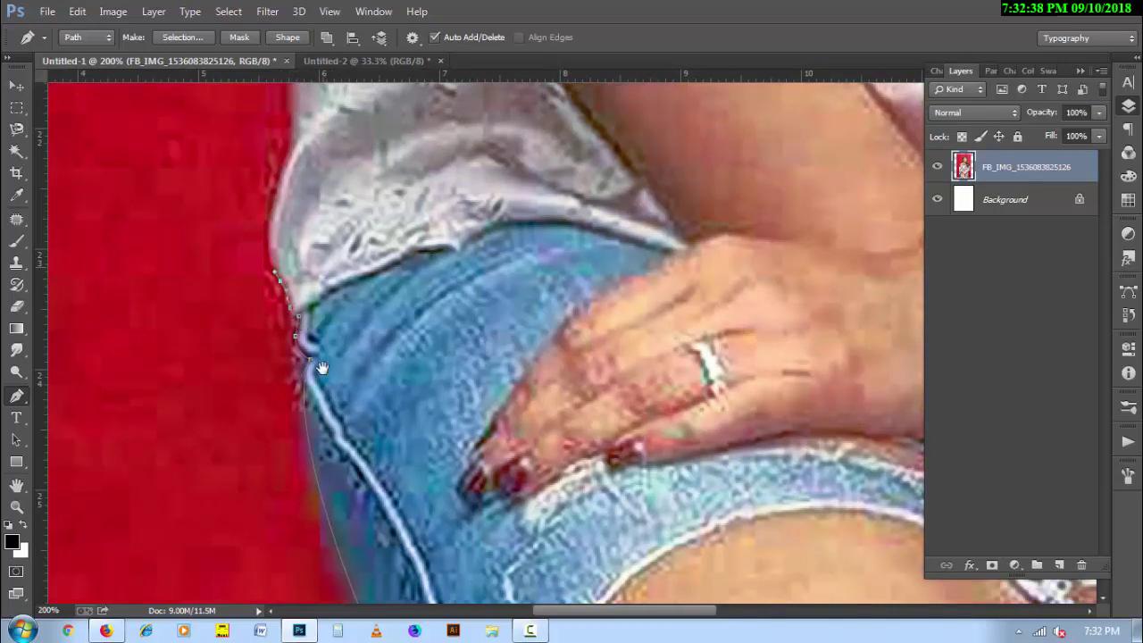
Continue the path along the blouse edge and the outer edge of the sleeve
drag(323, 269, 323, 375)
drag(294, 259, 330, 189)
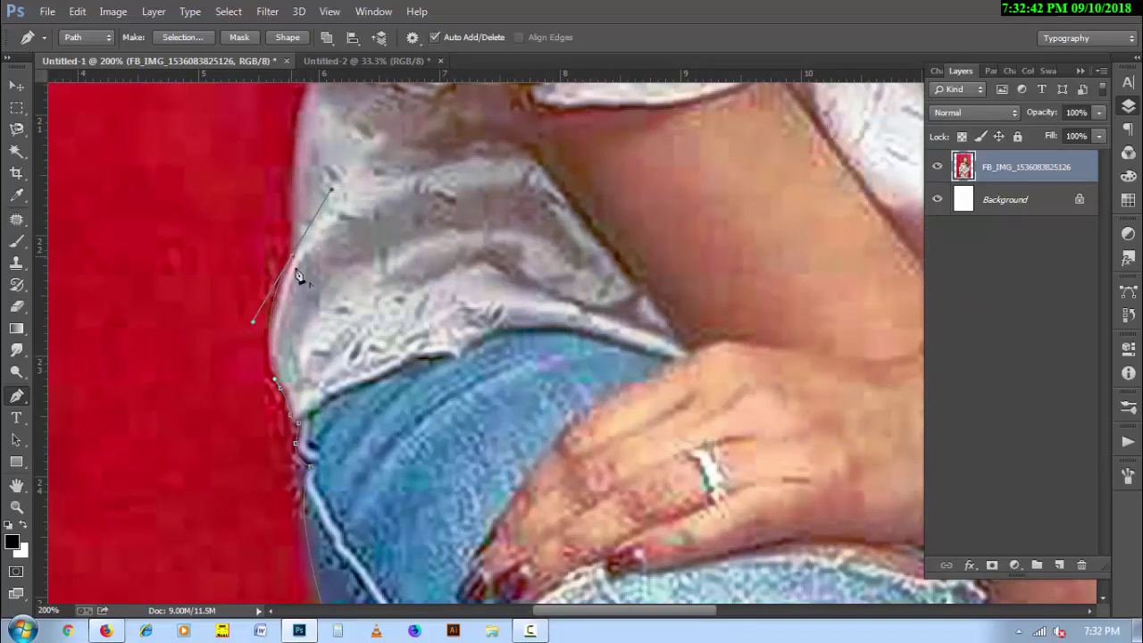
drag(368, 237, 361, 473)
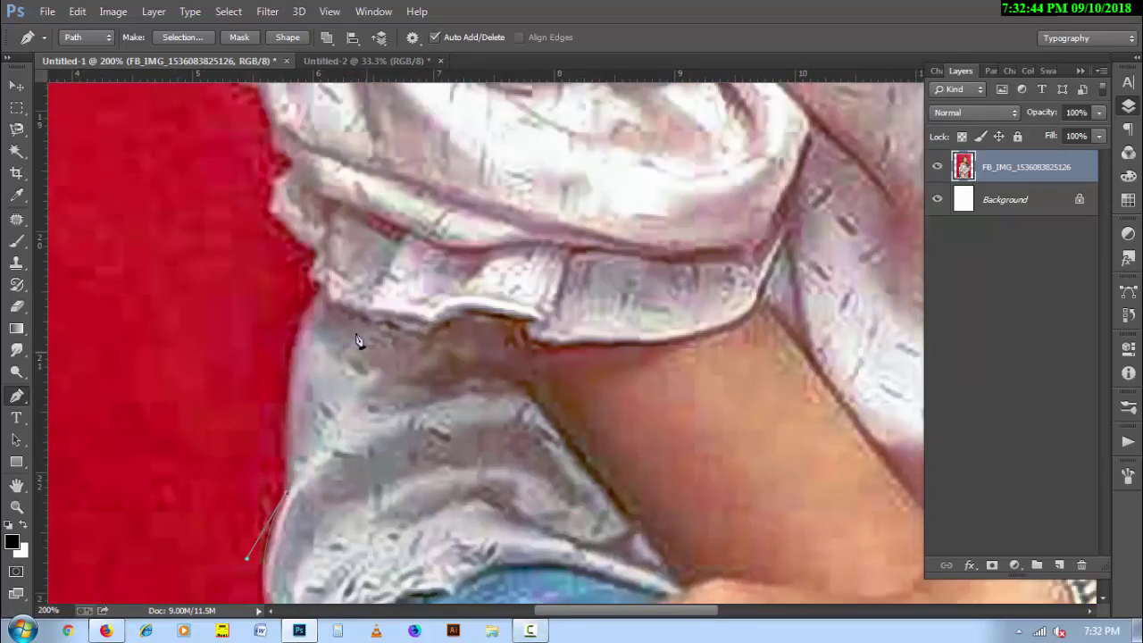
drag(325, 293, 366, 282)
click(303, 273)
drag(331, 248, 359, 308)
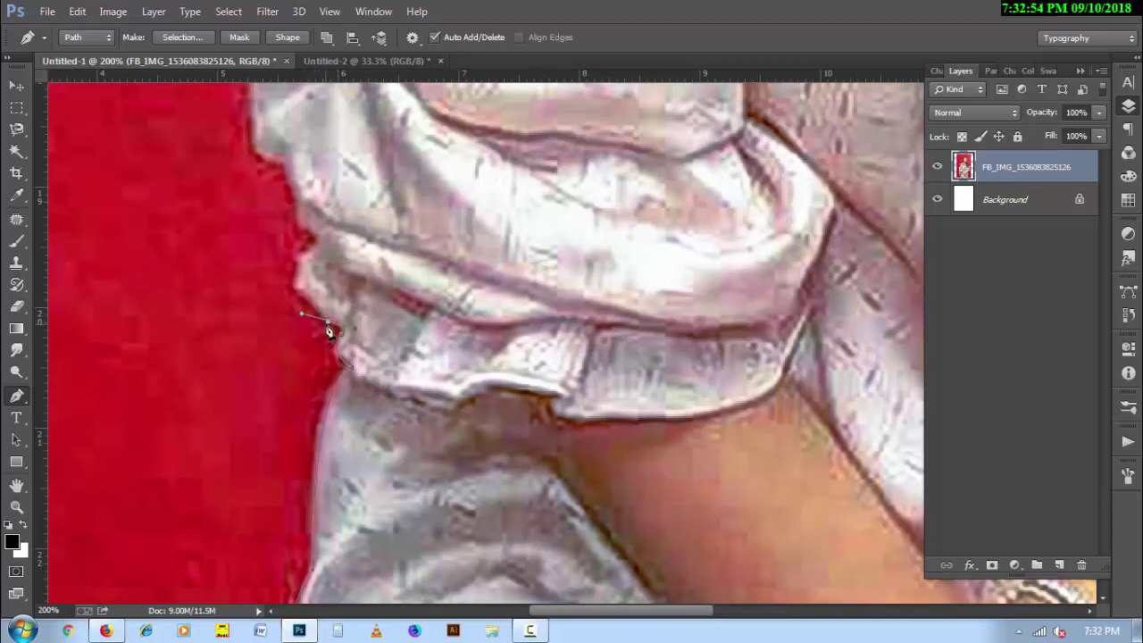
click(299, 288)
mouse_move(337, 227)
mouse_down()
mouse_move(355, 374)
mouse_move(334, 336)
mouse_up()
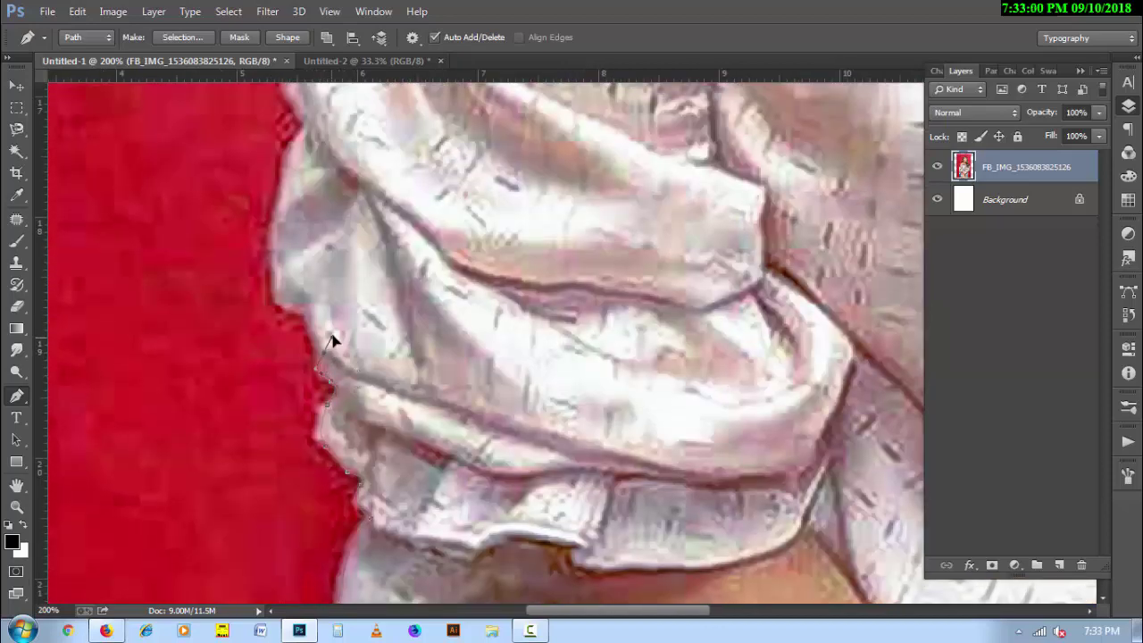
alt+click(325, 355)
mouse_move(307, 292)
mouse_down()
mouse_move(305, 315)
mouse_move(271, 339)
mouse_move(260, 411)
mouse_up()
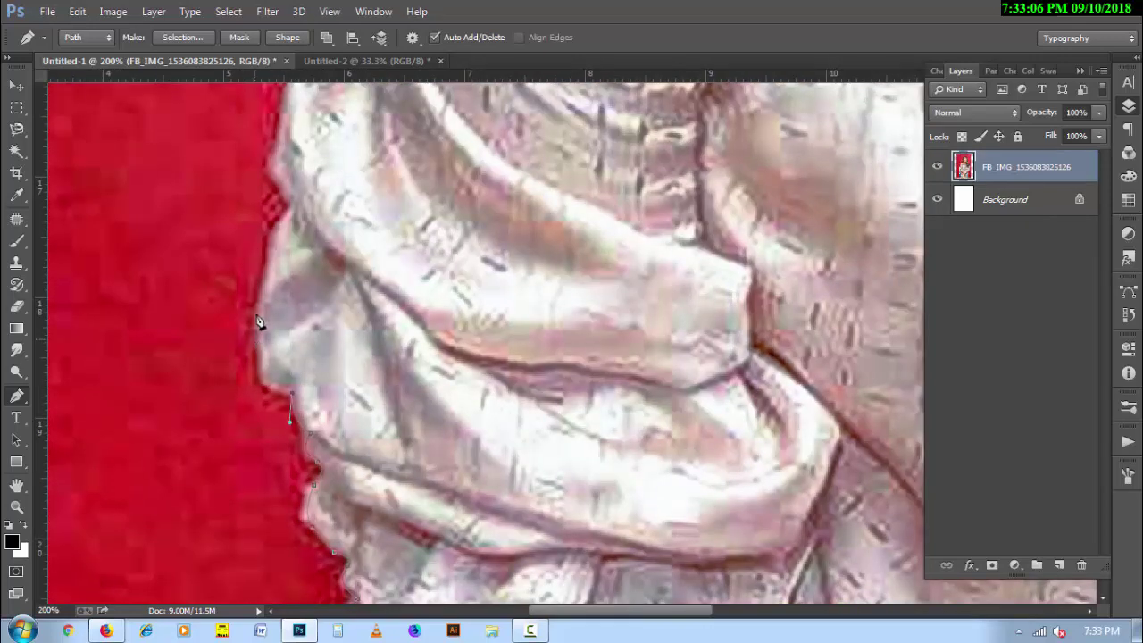
drag(253, 362, 255, 337)
click(266, 239)
Extend the path up the upper sleeve to where the blouse meets the shoulder
drag(324, 171, 303, 292)
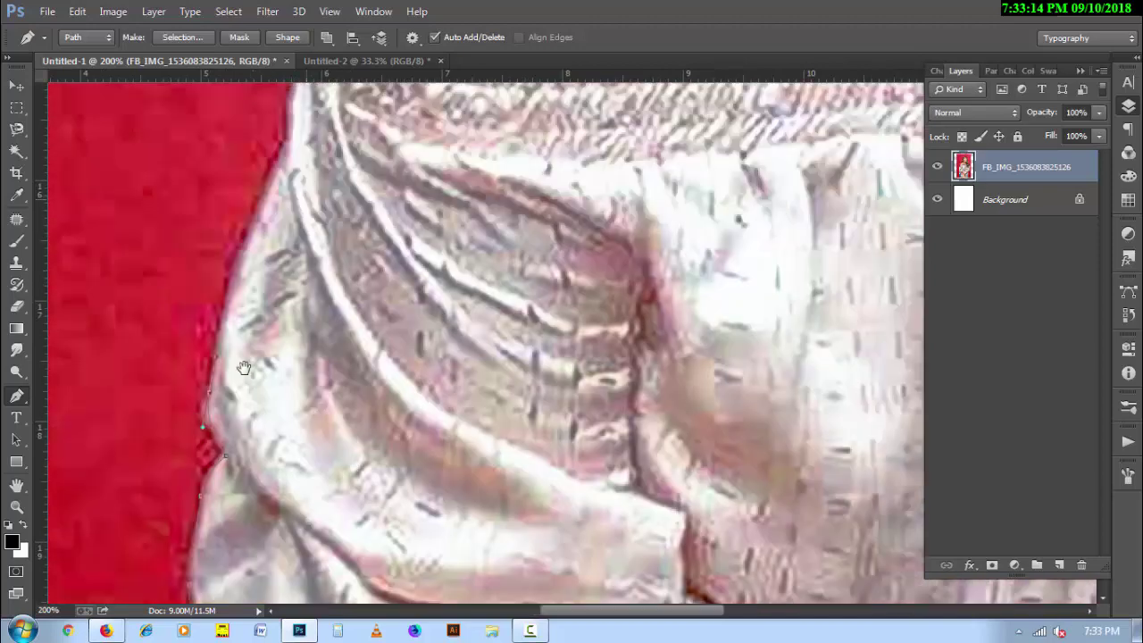
drag(261, 239, 247, 349)
click(231, 288)
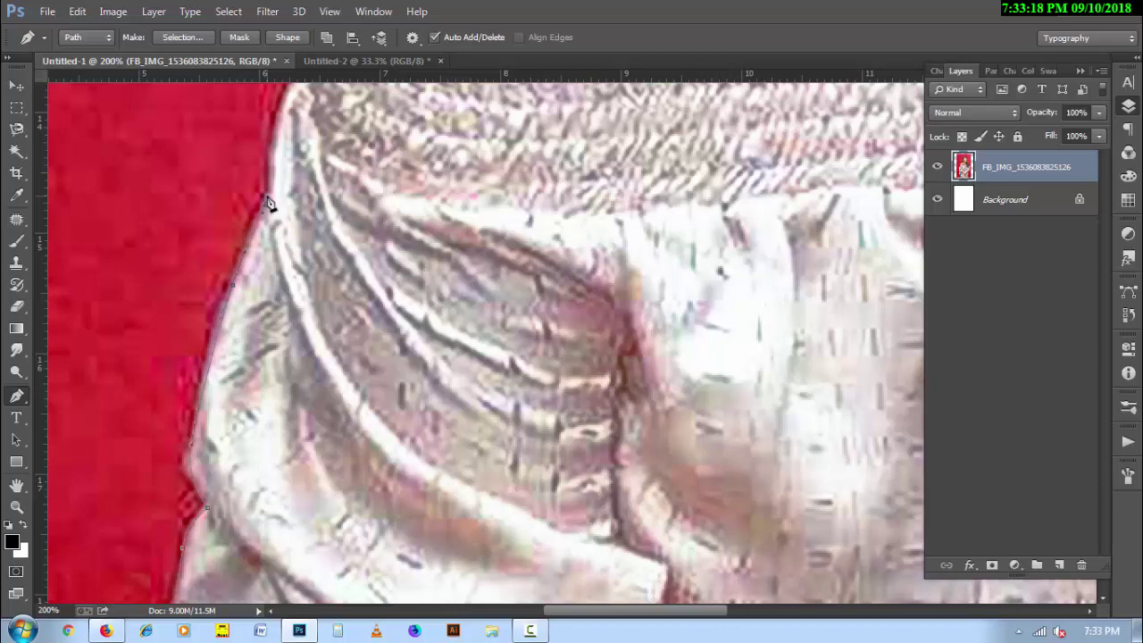
drag(267, 201, 236, 349)
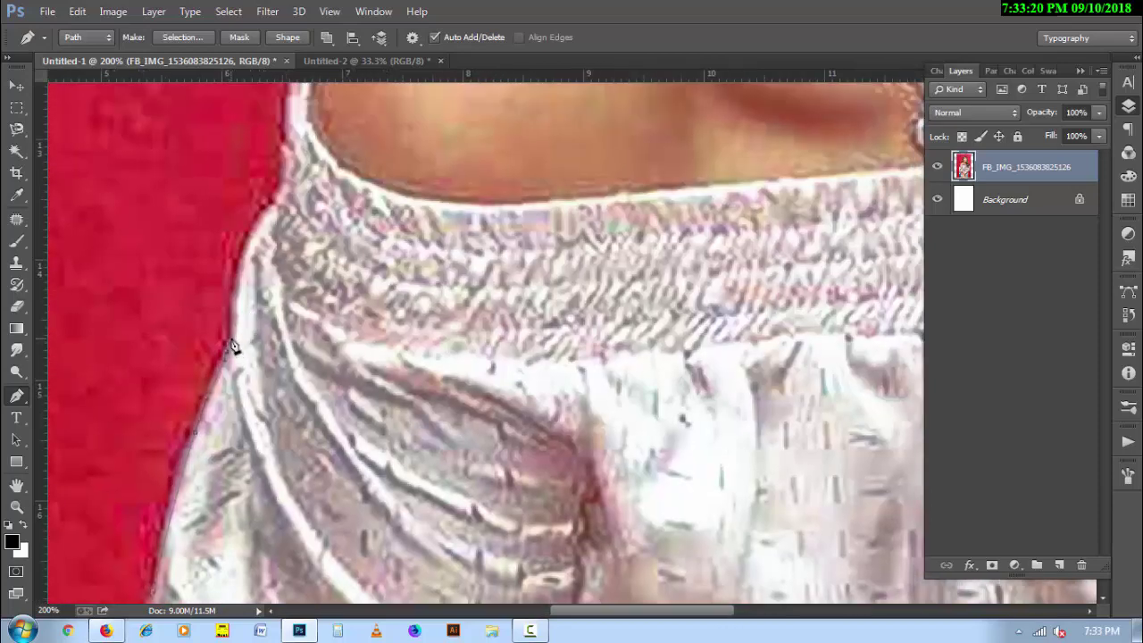
drag(296, 312, 280, 340)
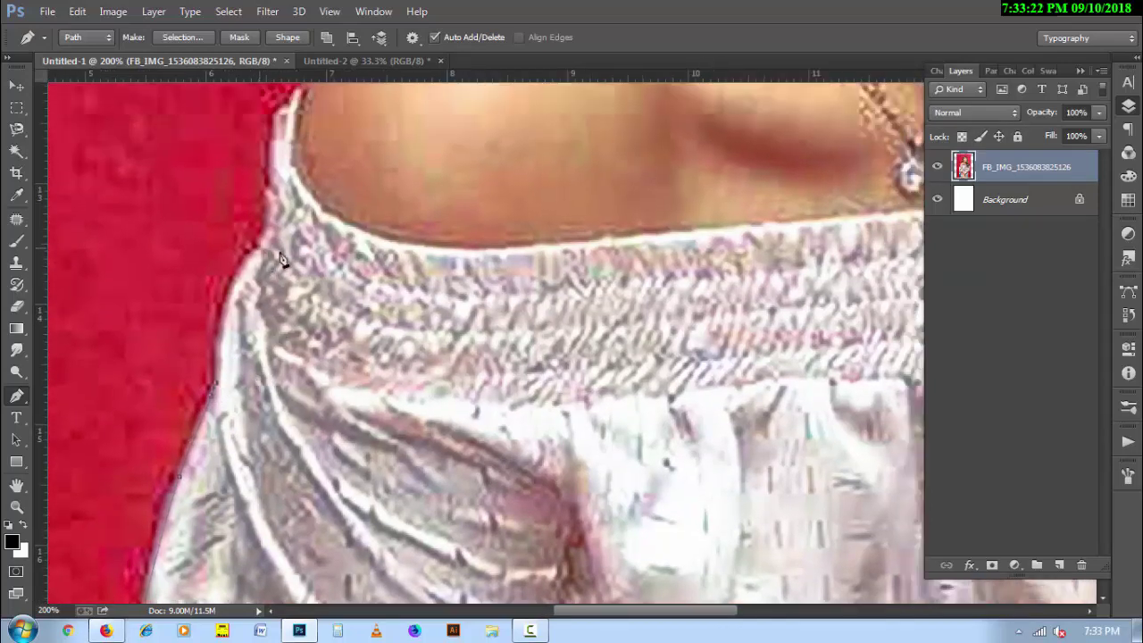
mouse_move(258, 249)
mouse_down()
mouse_move(314, 242)
mouse_move(296, 239)
mouse_move(280, 308)
mouse_up()
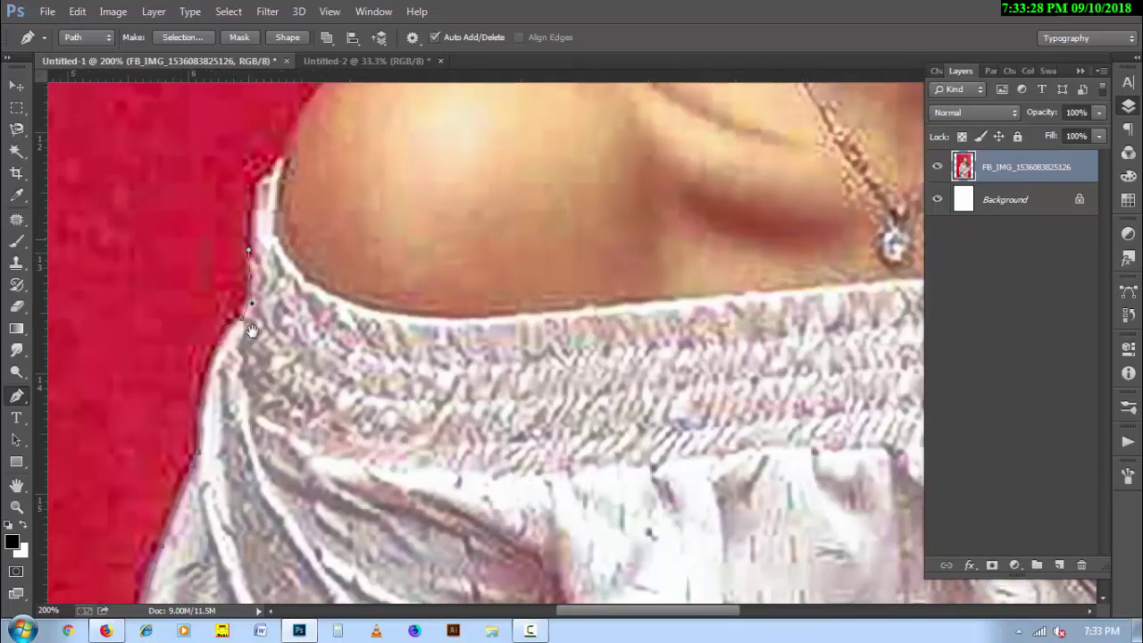
drag(295, 232, 257, 333)
drag(251, 251, 284, 239)
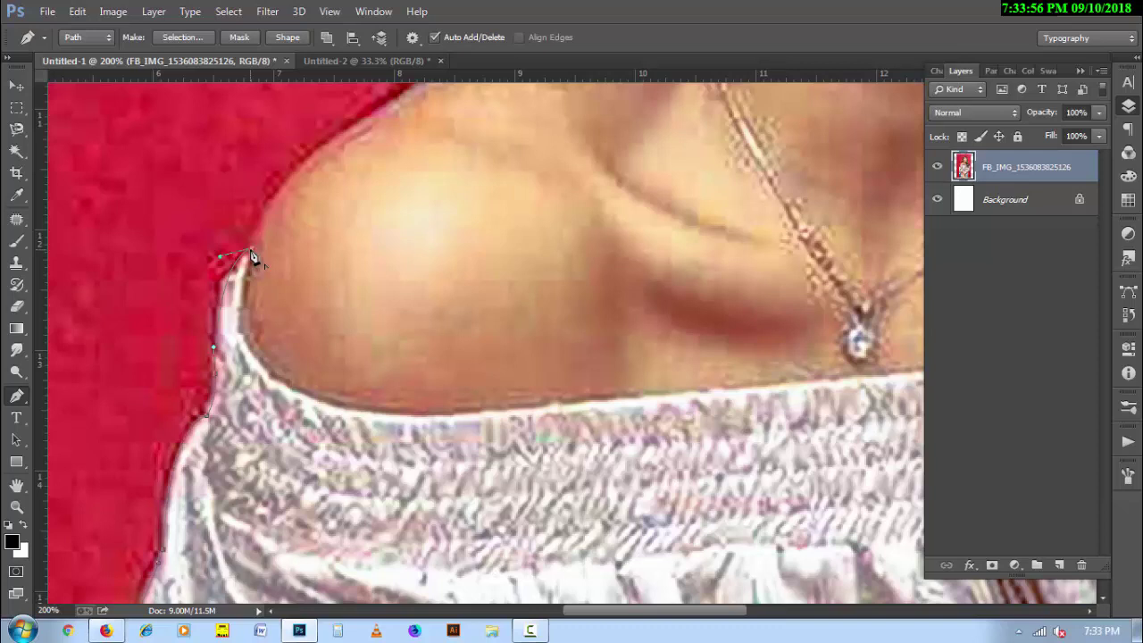
Curve the path around the shoulder, up the neck, and along the left hair edge
drag(434, 176, 383, 327)
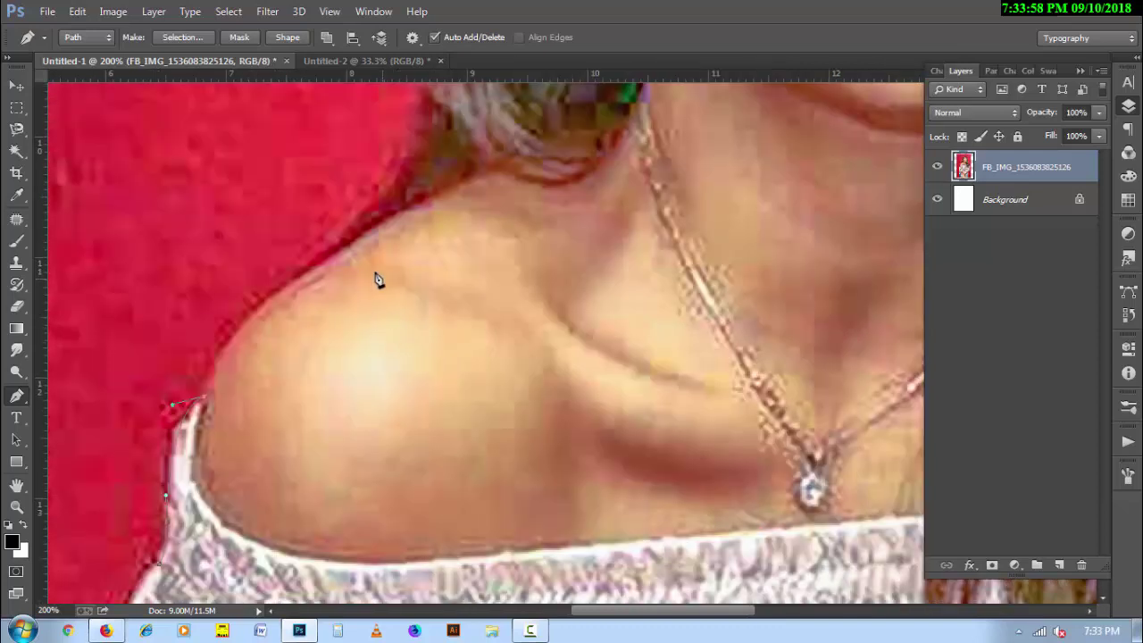
drag(320, 264, 404, 238)
drag(438, 184, 405, 363)
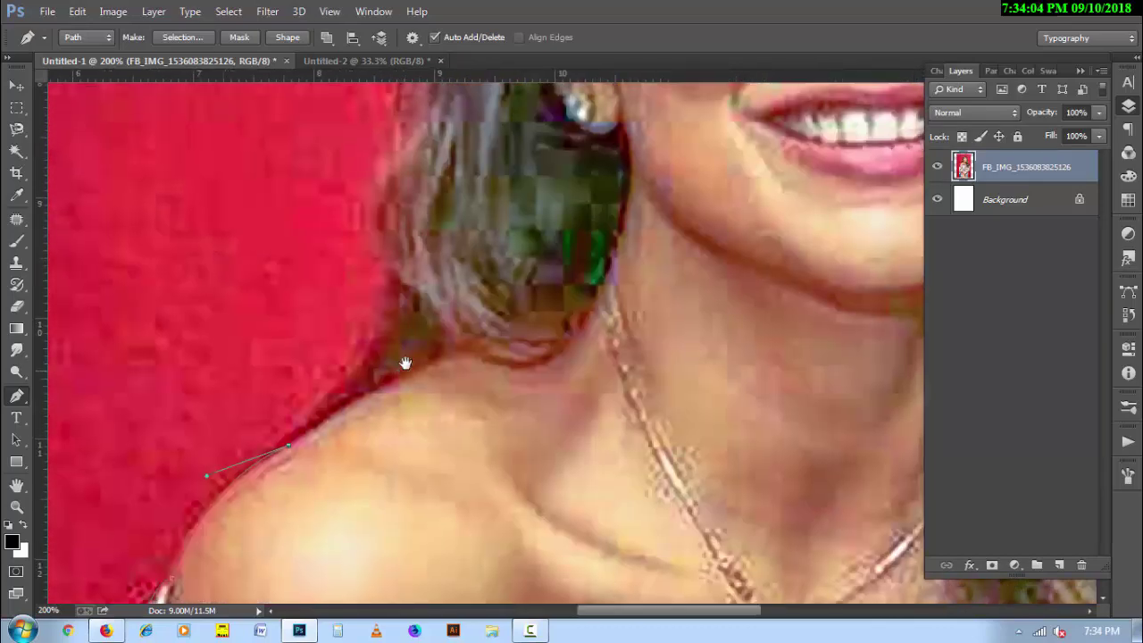
mouse_move(381, 270)
mouse_down()
mouse_move(364, 214)
mouse_move(349, 207)
mouse_up()
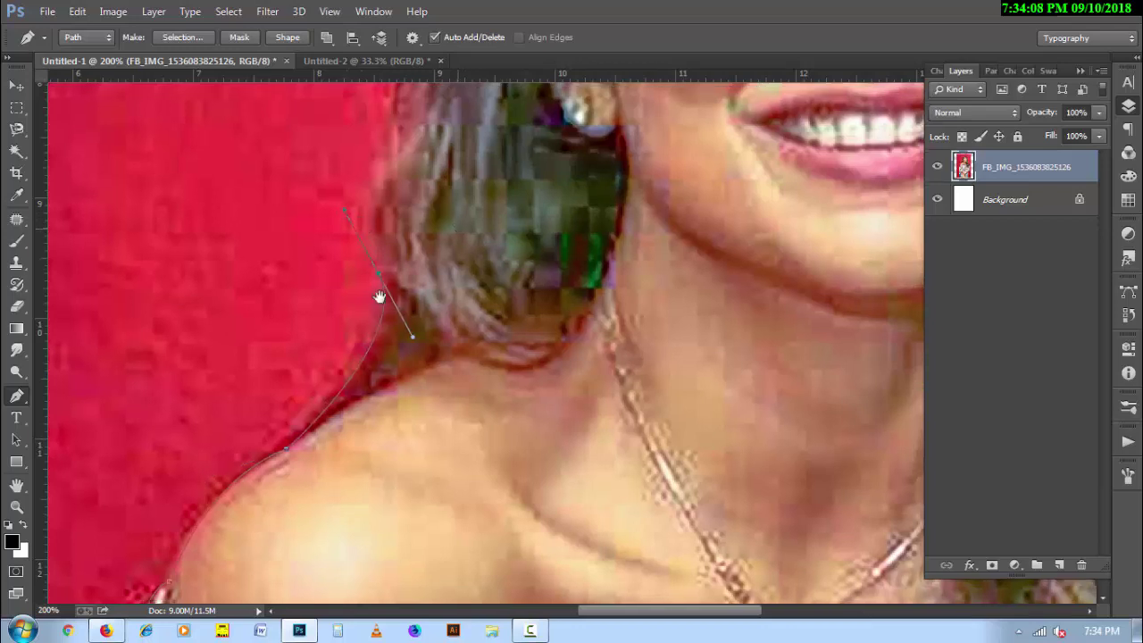
drag(455, 223, 331, 331)
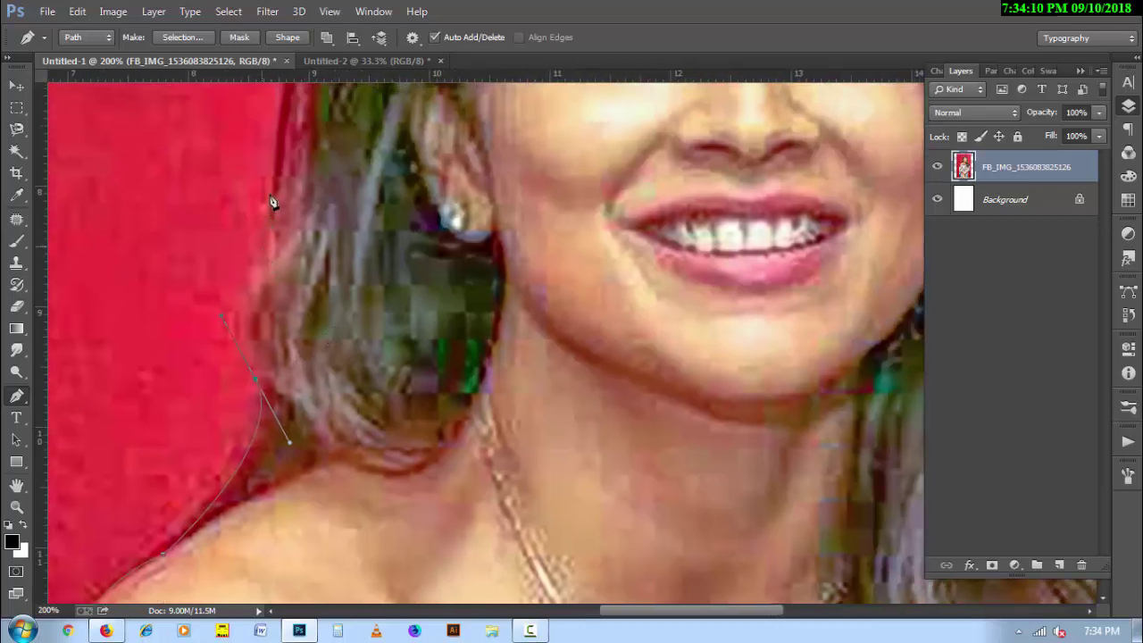
drag(329, 152, 287, 385)
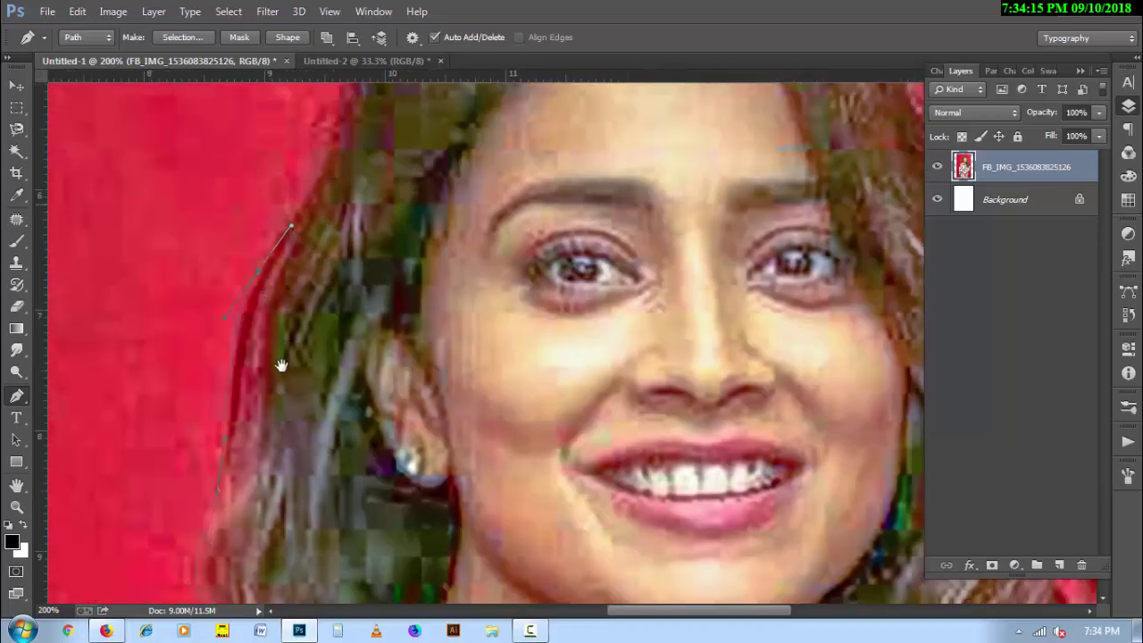
drag(334, 150, 286, 358)
click(259, 382)
click(279, 331)
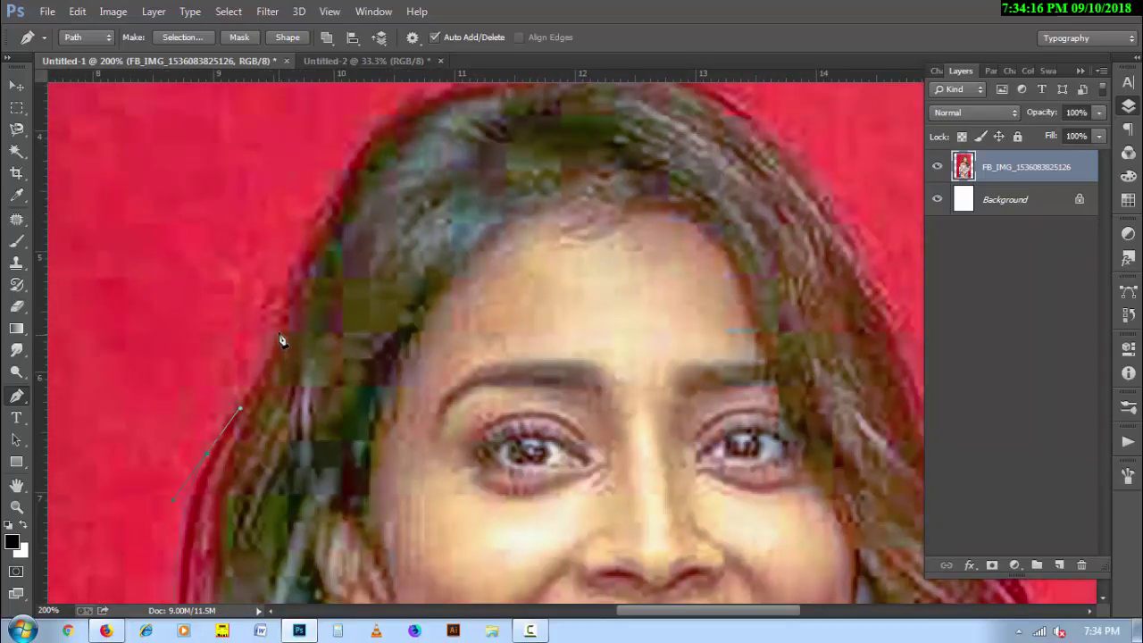
click(298, 281)
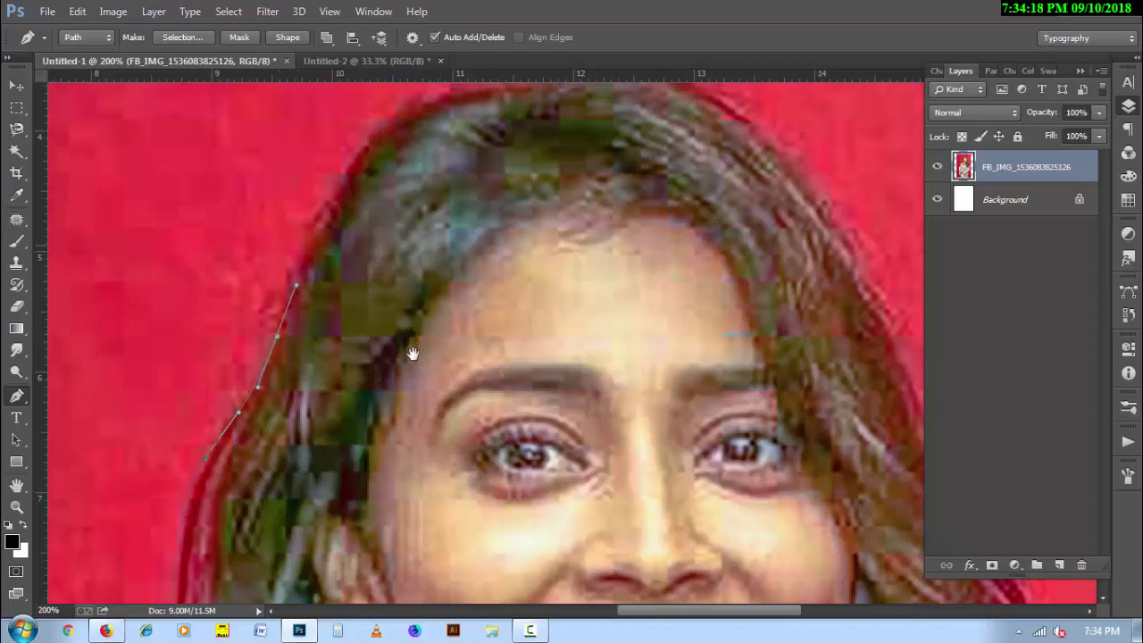
Arc the path over the top of the hair and start down the right side
scroll(410, 353, up, 3)
scroll(409, 354, right, 2)
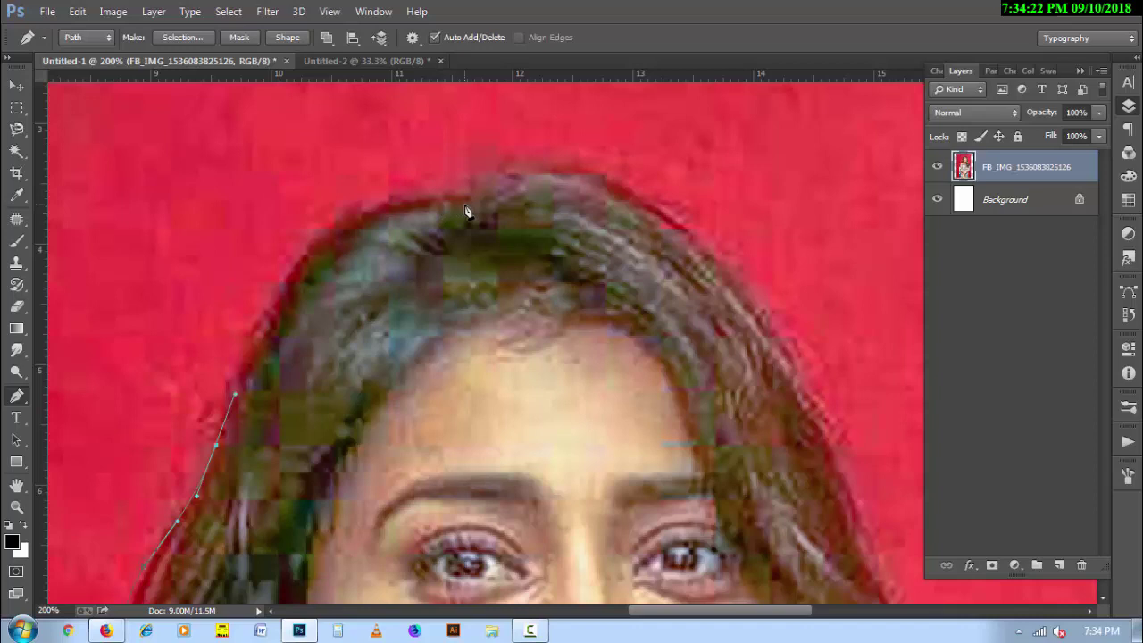
mouse_move(438, 211)
mouse_down()
mouse_move(562, 231)
mouse_move(576, 250)
mouse_up()
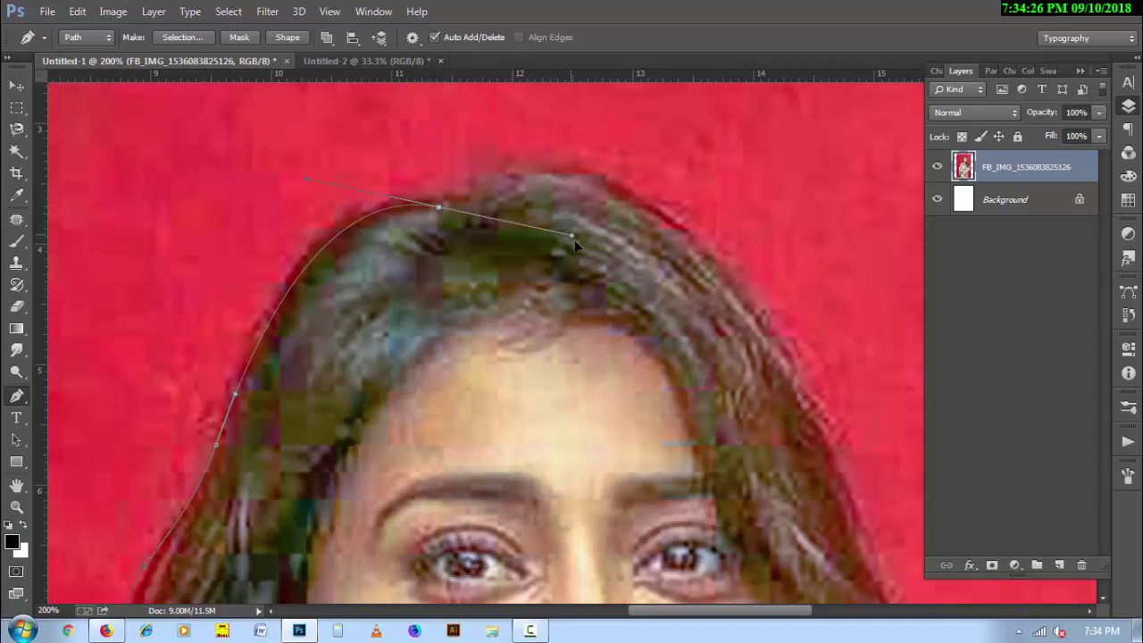
alt+click(438, 208)
drag(541, 275, 451, 291)
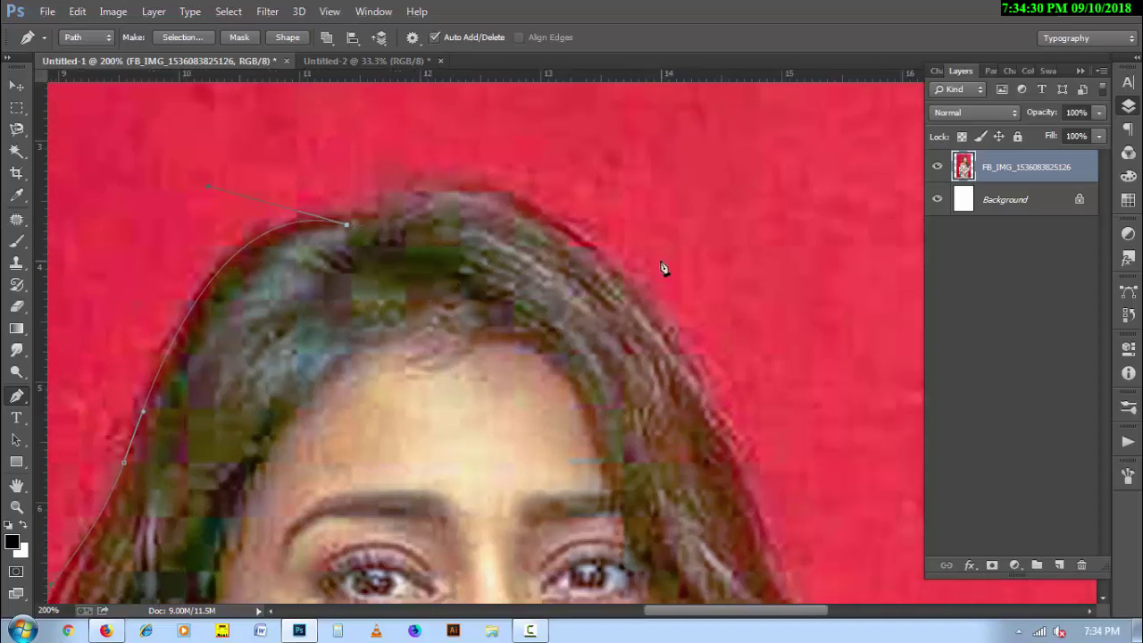
mouse_move(616, 262)
mouse_down()
mouse_move(748, 402)
mouse_move(632, 285)
mouse_up()
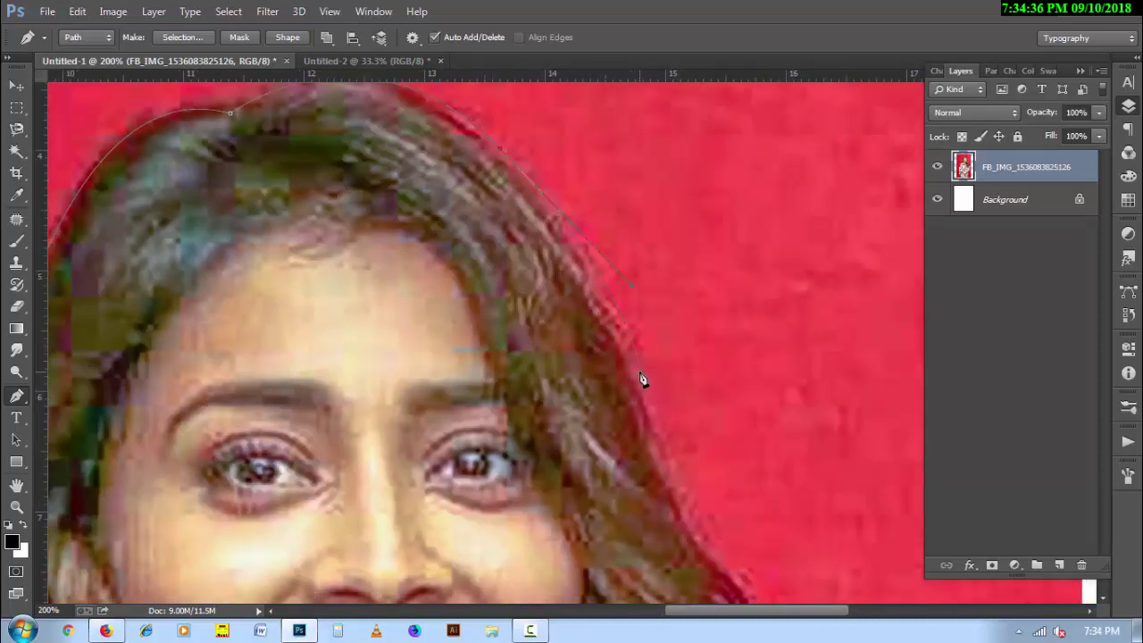
Trace the path down the right edge of the hair toward the shoulder
drag(641, 379, 586, 321)
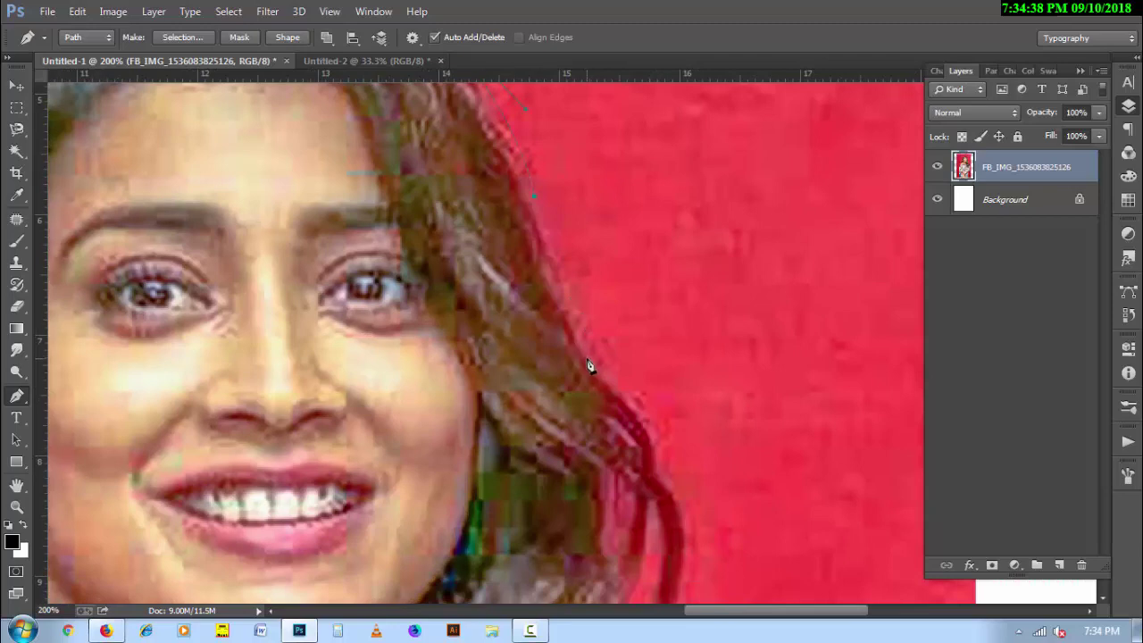
drag(589, 363, 632, 416)
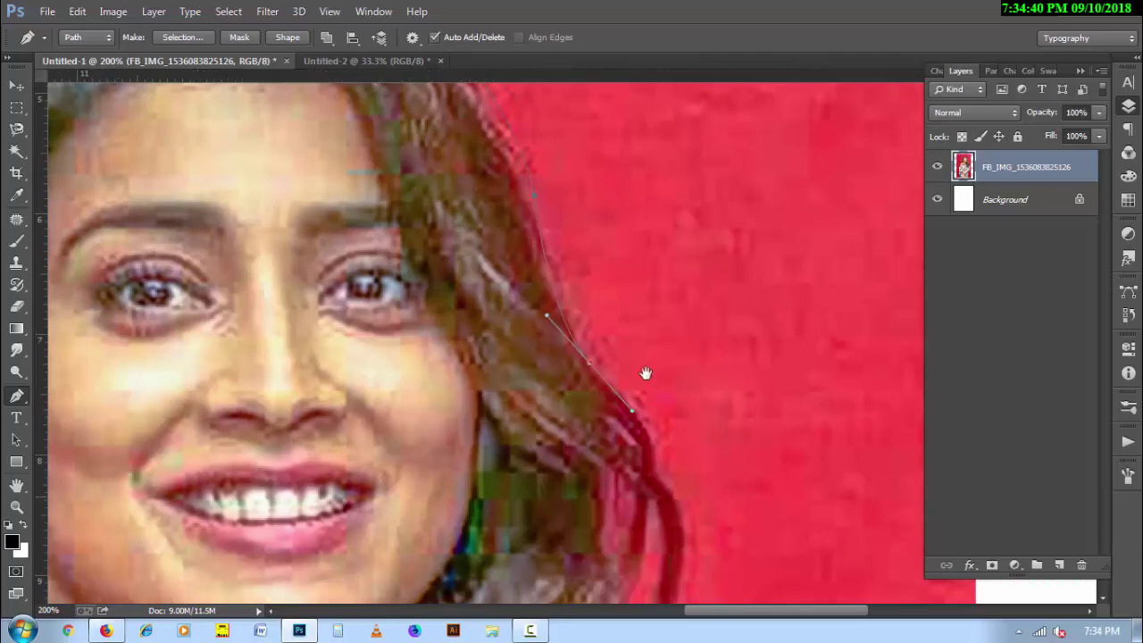
mouse_move(671, 497)
mouse_down()
mouse_move(637, 327)
mouse_move(622, 345)
mouse_up()
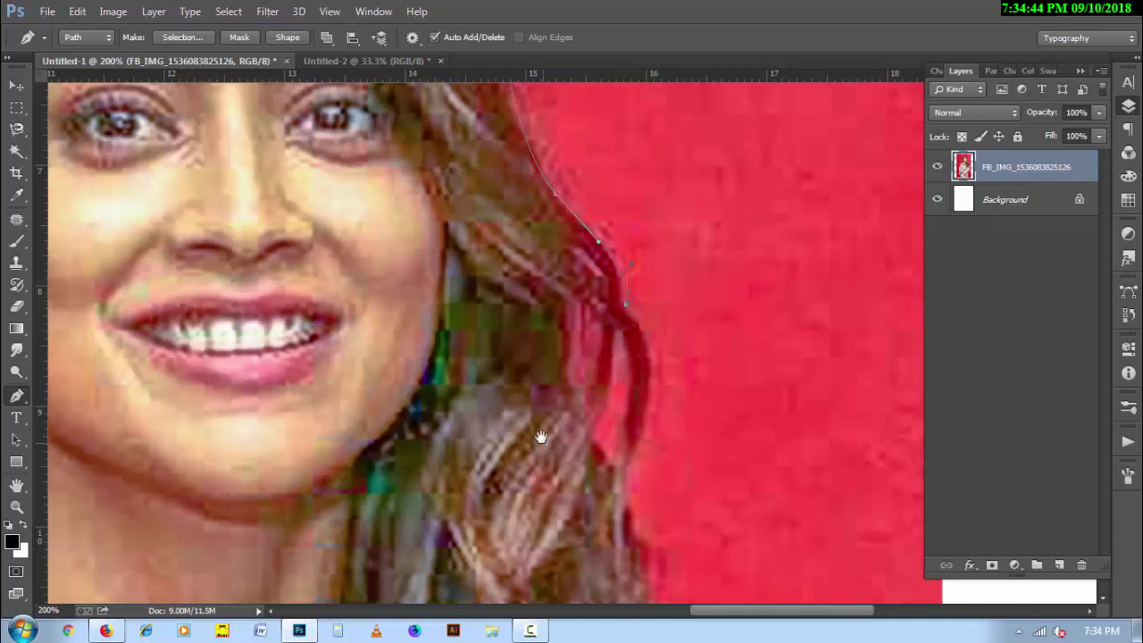
drag(541, 438, 490, 349)
drag(578, 395, 505, 505)
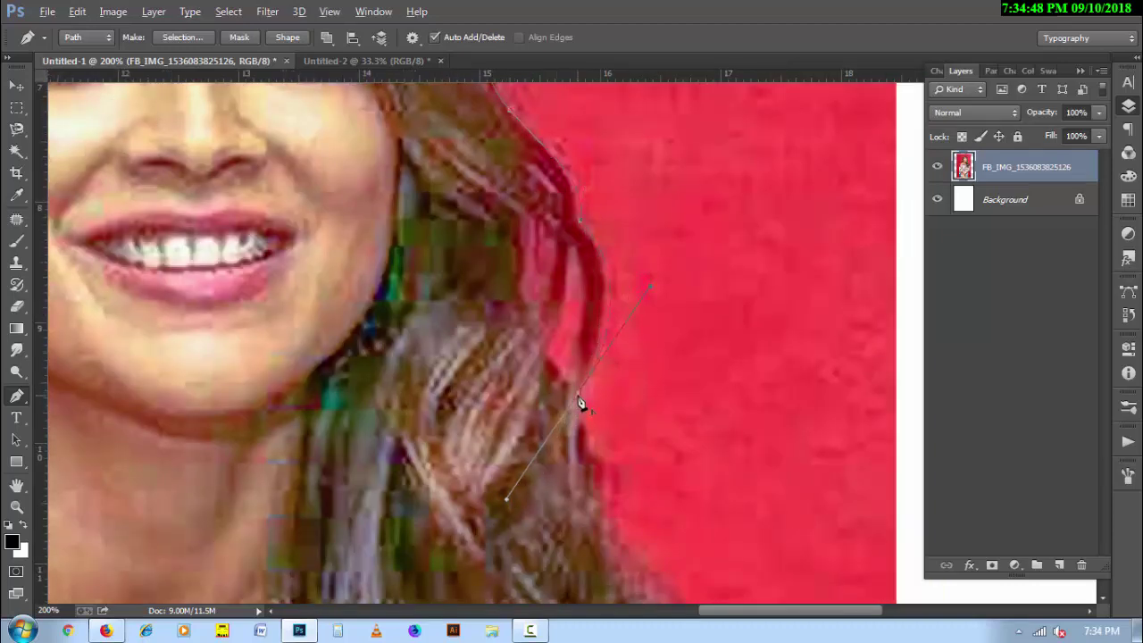
mouse_move(616, 472)
mouse_down()
mouse_move(506, 303)
mouse_move(486, 407)
mouse_up()
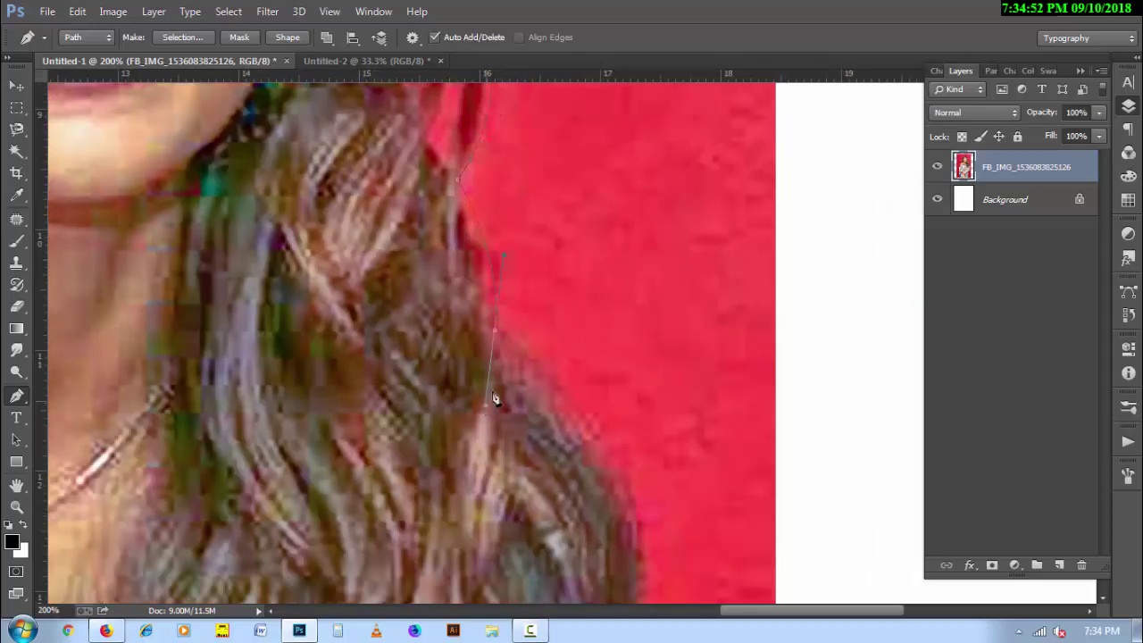
drag(561, 438, 476, 260)
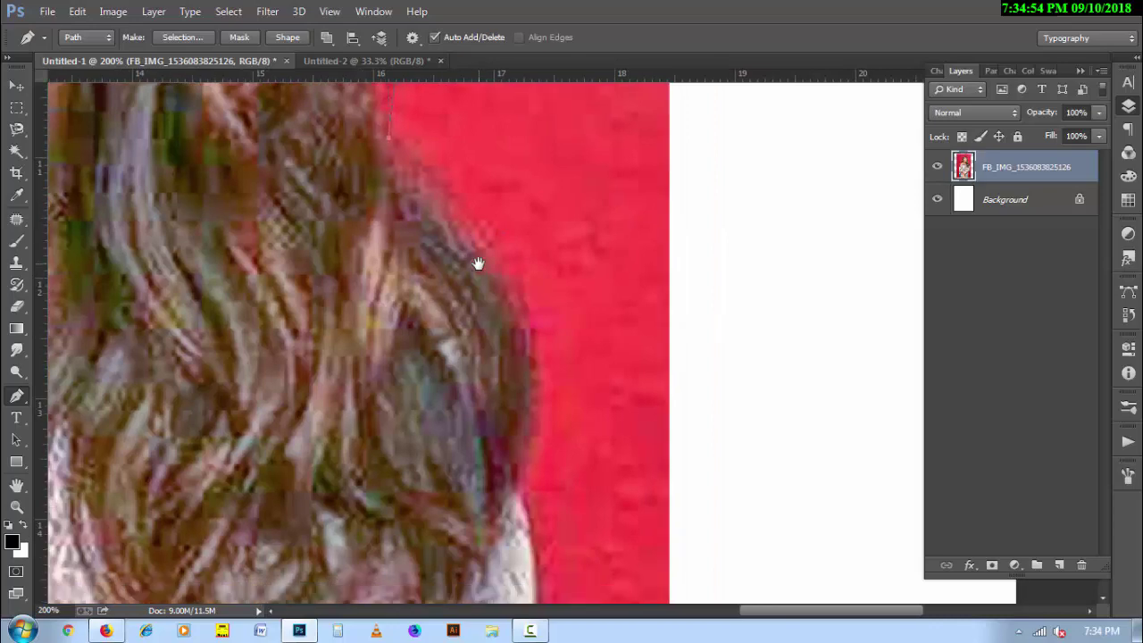
scroll(536, 444, down, 1)
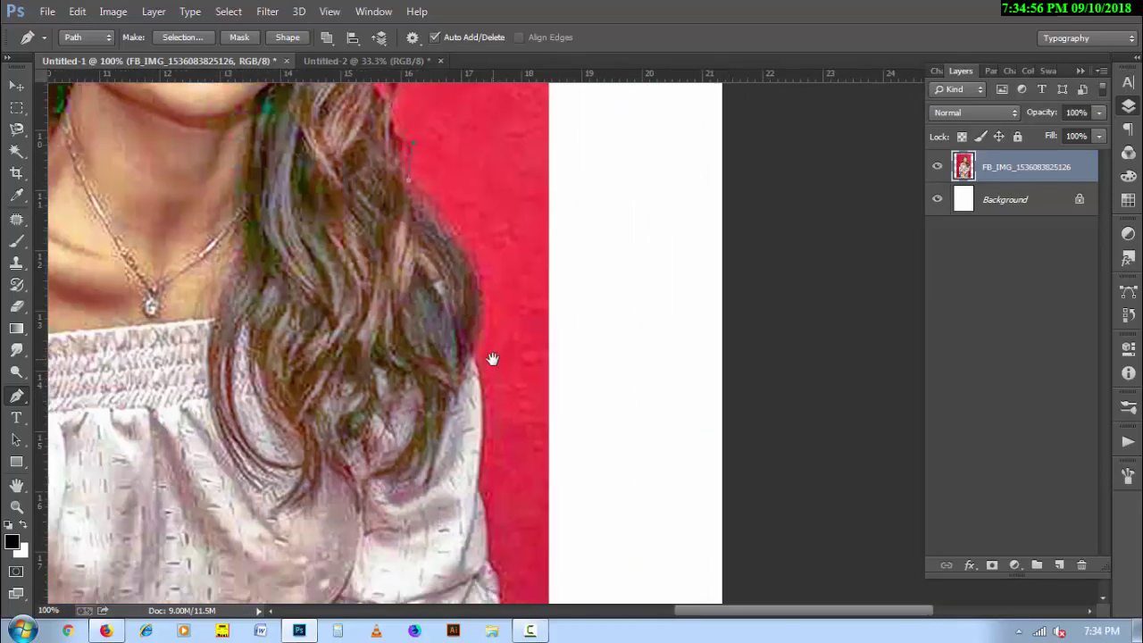
drag(472, 360, 432, 453)
Continue the path down the blouse edge and around the sleeve puff
scroll(476, 461, up, 1)
scroll(480, 284, down, 2)
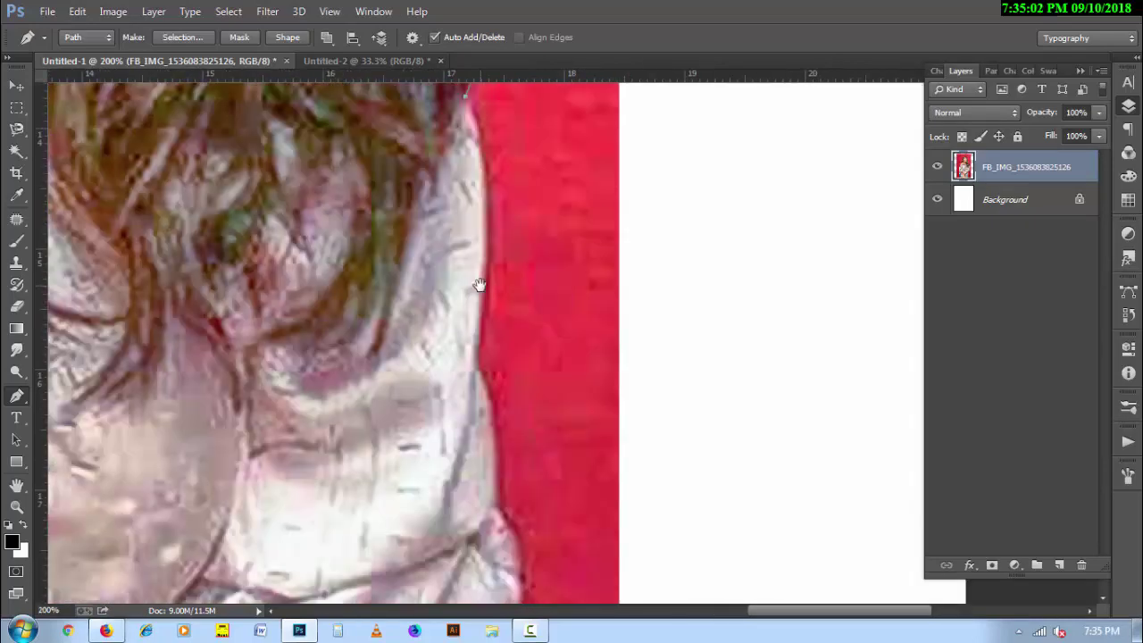
drag(478, 370, 448, 511)
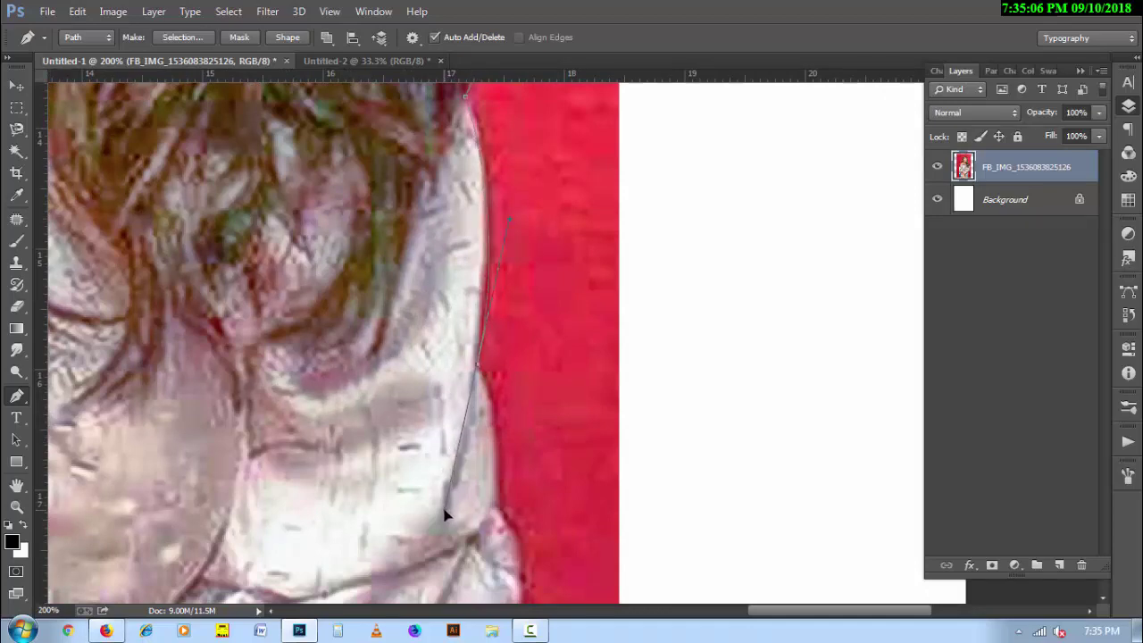
alt+click(479, 370)
scroll(467, 348, down, 4)
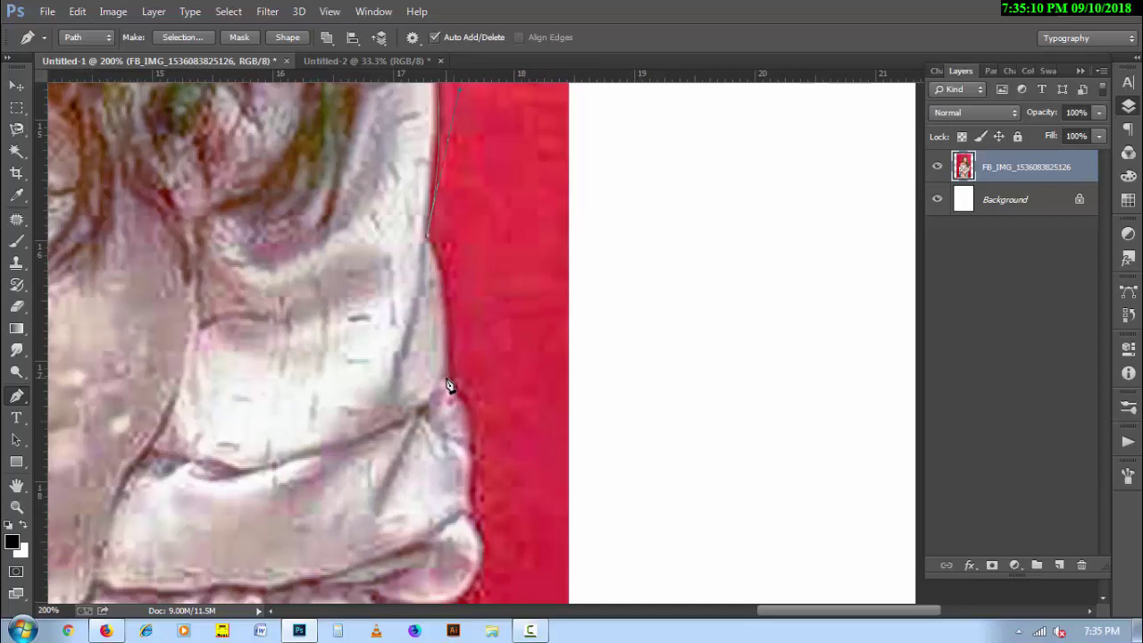
drag(448, 383, 439, 418)
alt+click(448, 384)
scroll(467, 360, down, 4)
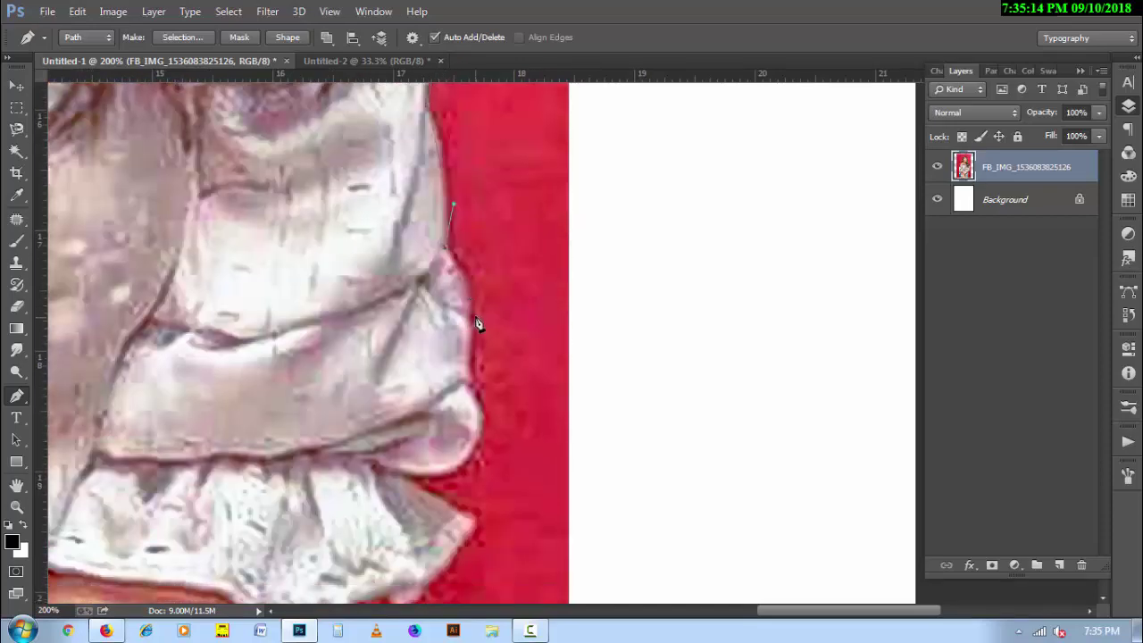
click(470, 317)
drag(467, 376, 465, 399)
scroll(479, 339, down, 2)
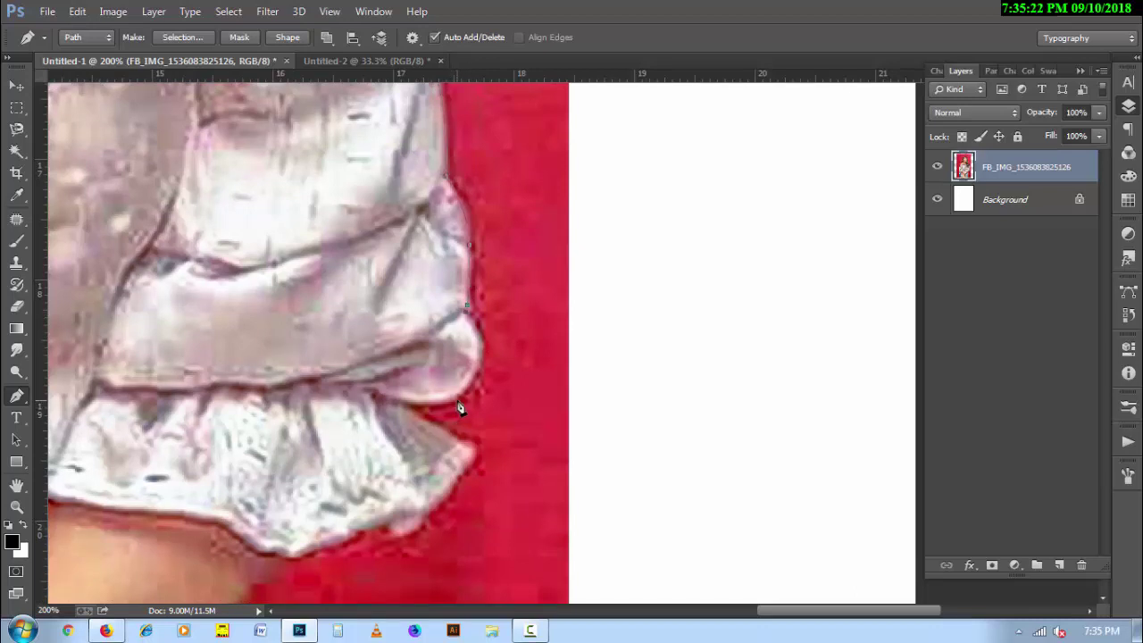
Trace the path along the sleeve's lower edge and around the ruffle corner
drag(456, 402, 408, 452)
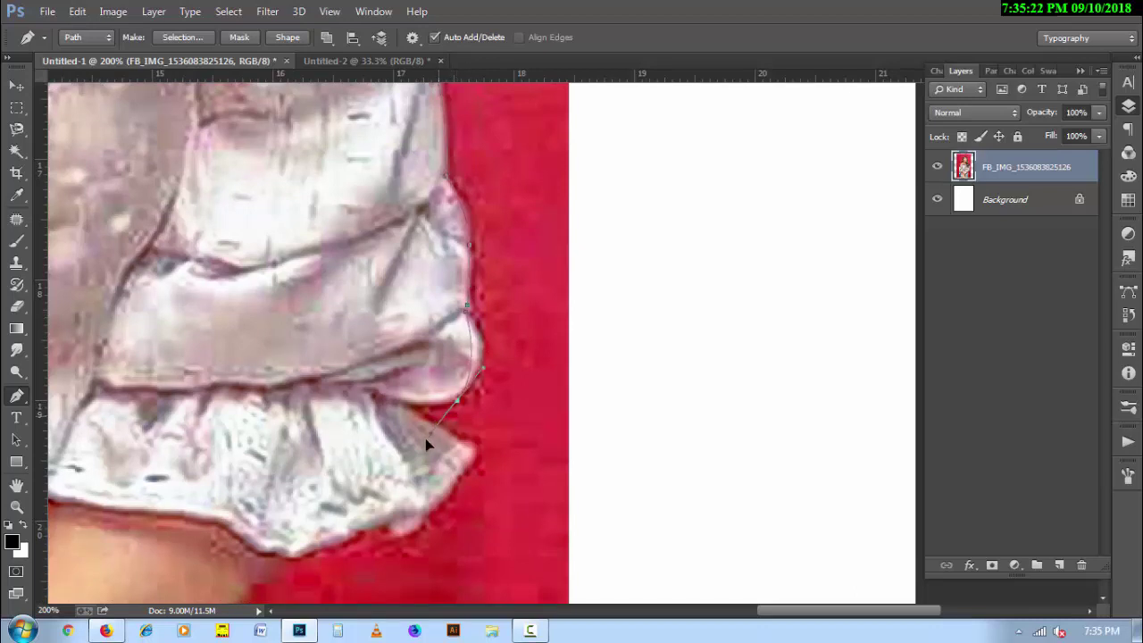
alt+click(456, 402)
mouse_move(404, 407)
mouse_down()
mouse_move(389, 404)
mouse_move(405, 407)
mouse_up()
drag(473, 463, 457, 483)
drag(442, 524, 519, 431)
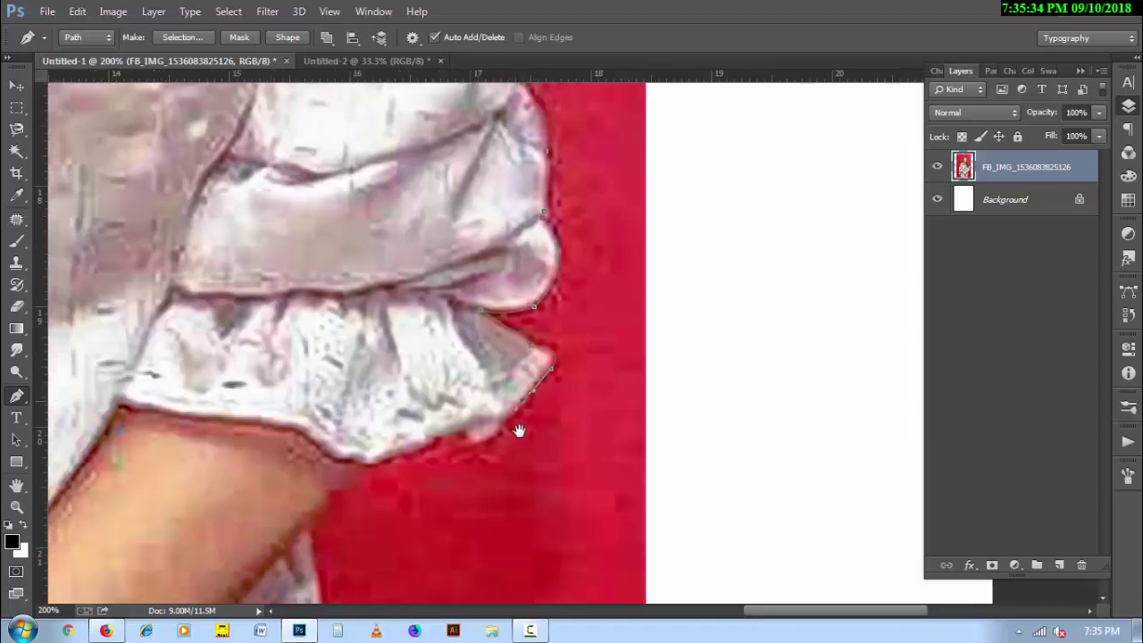
alt+click(465, 434)
click(399, 460)
drag(370, 479, 538, 331)
key(ctrl+r)
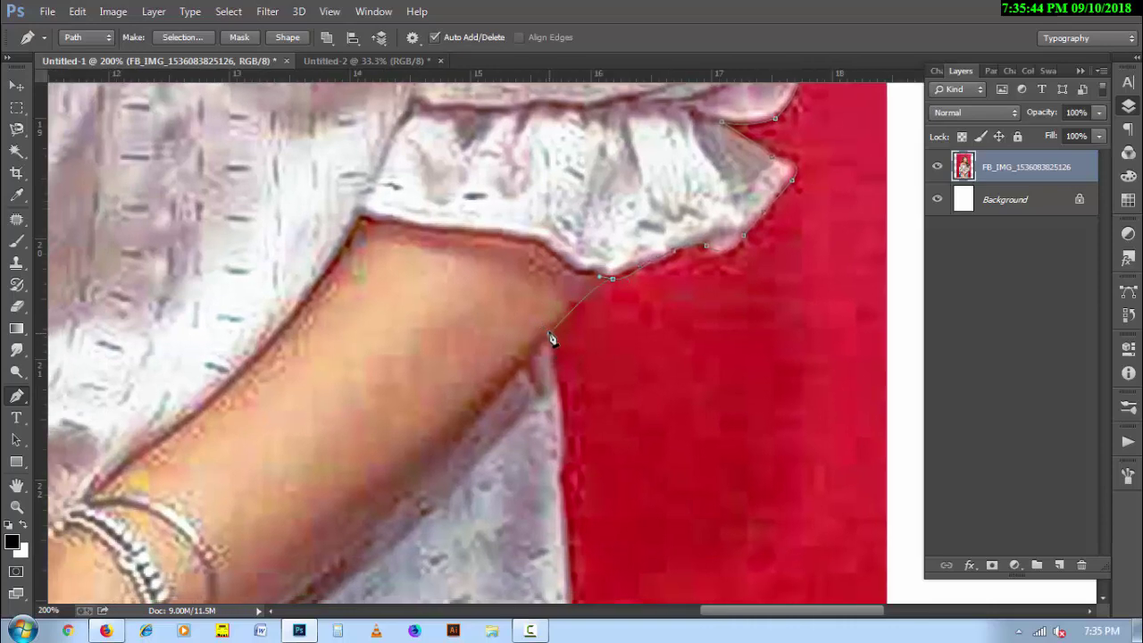
Continue the path past the forearm and blouse hem, down the jeans to the bottom
drag(588, 372, 577, 270)
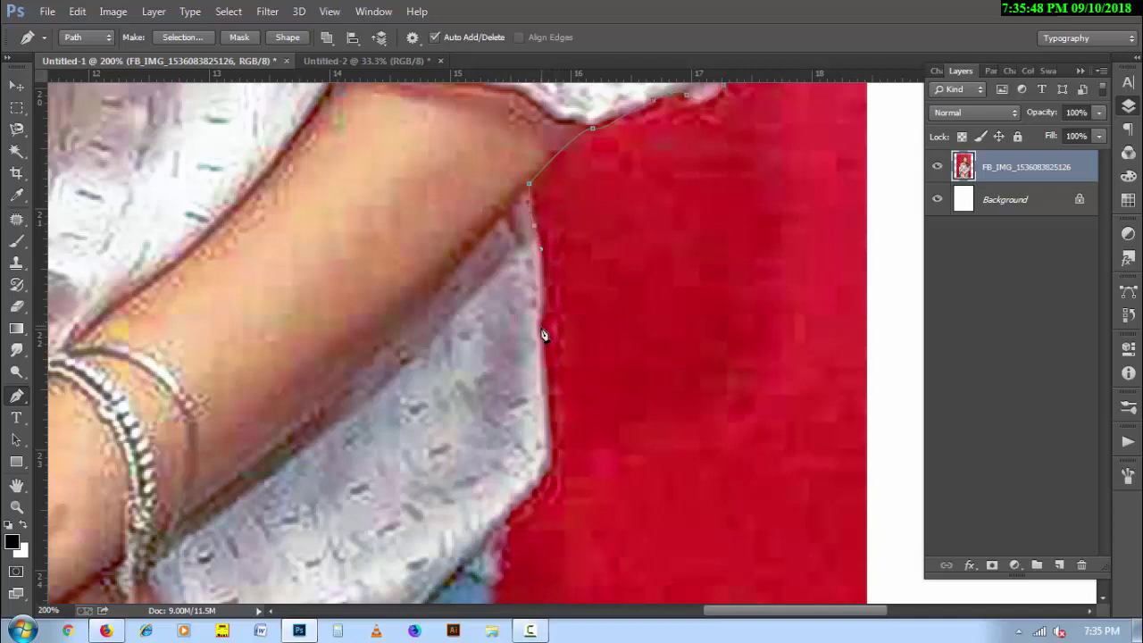
drag(540, 332, 534, 359)
scroll(543, 330, down, 3)
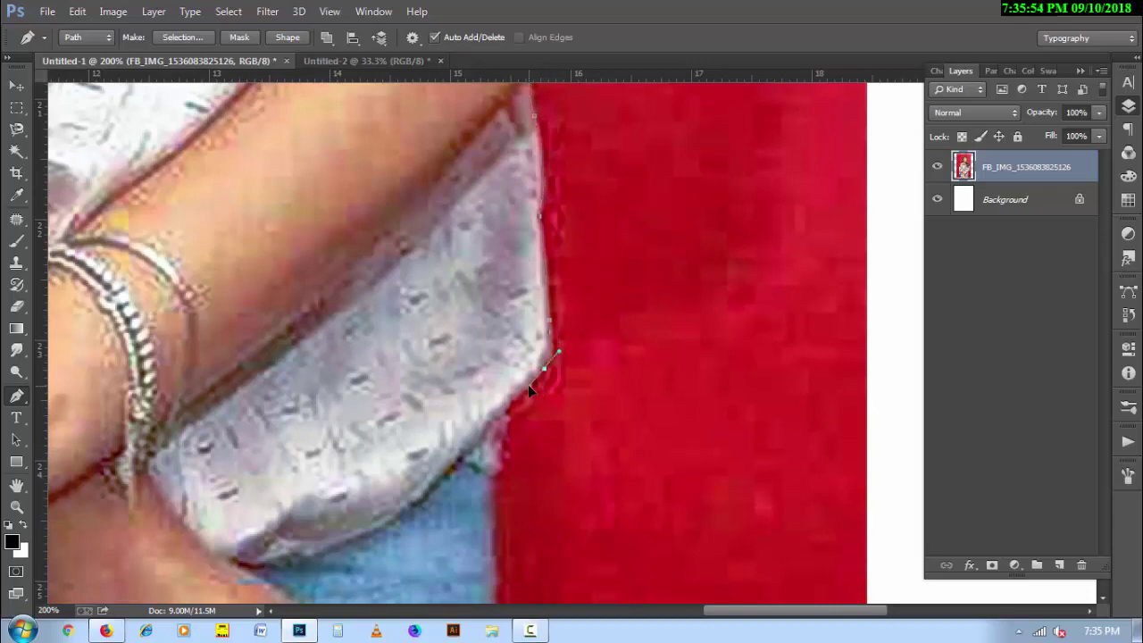
click(508, 410)
scroll(529, 390, down, 3)
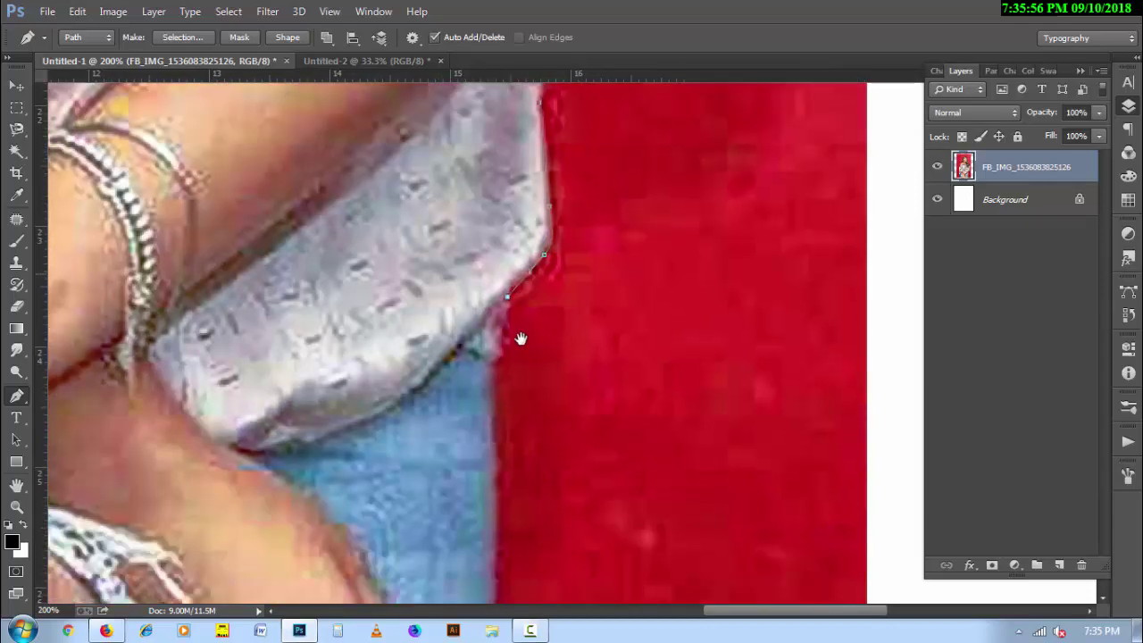
drag(497, 348, 486, 356)
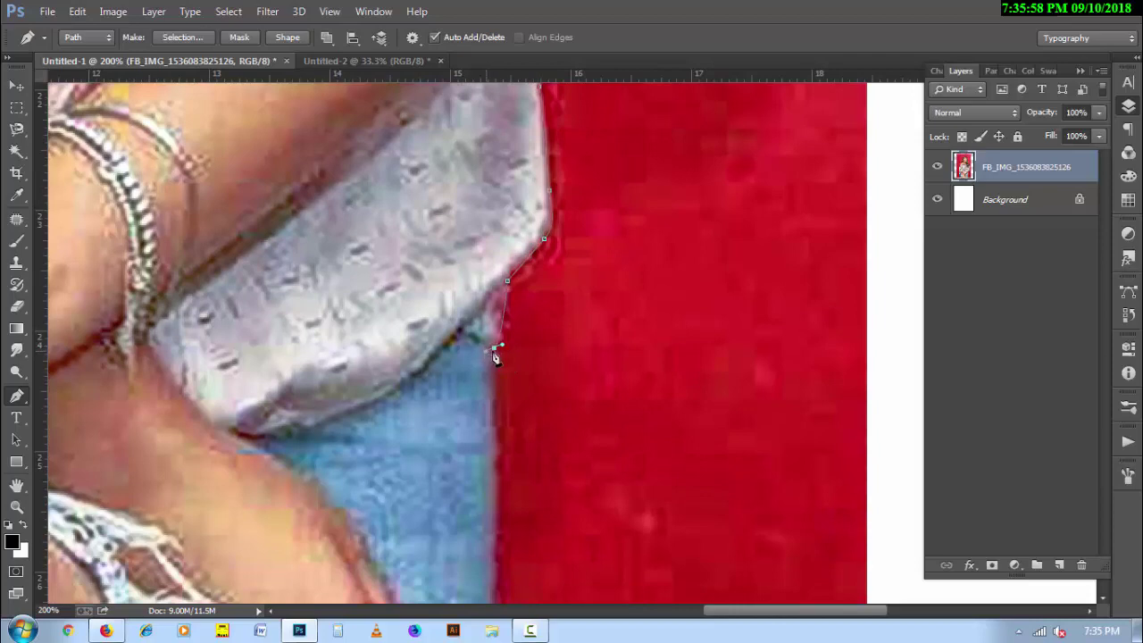
scroll(523, 396, down, 5)
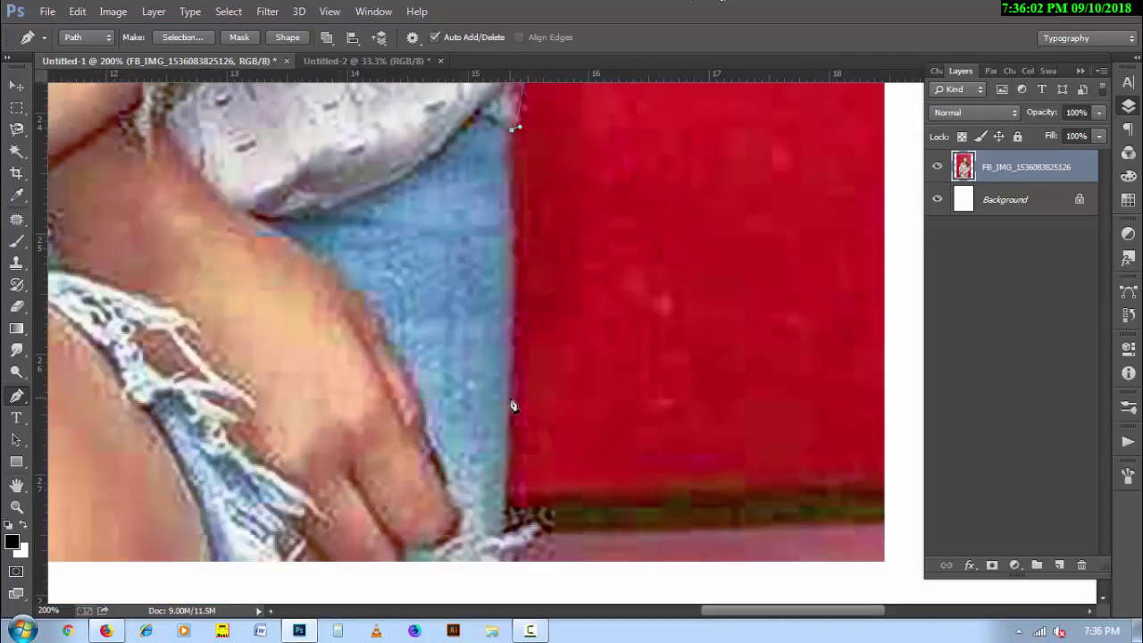
drag(511, 398, 507, 461)
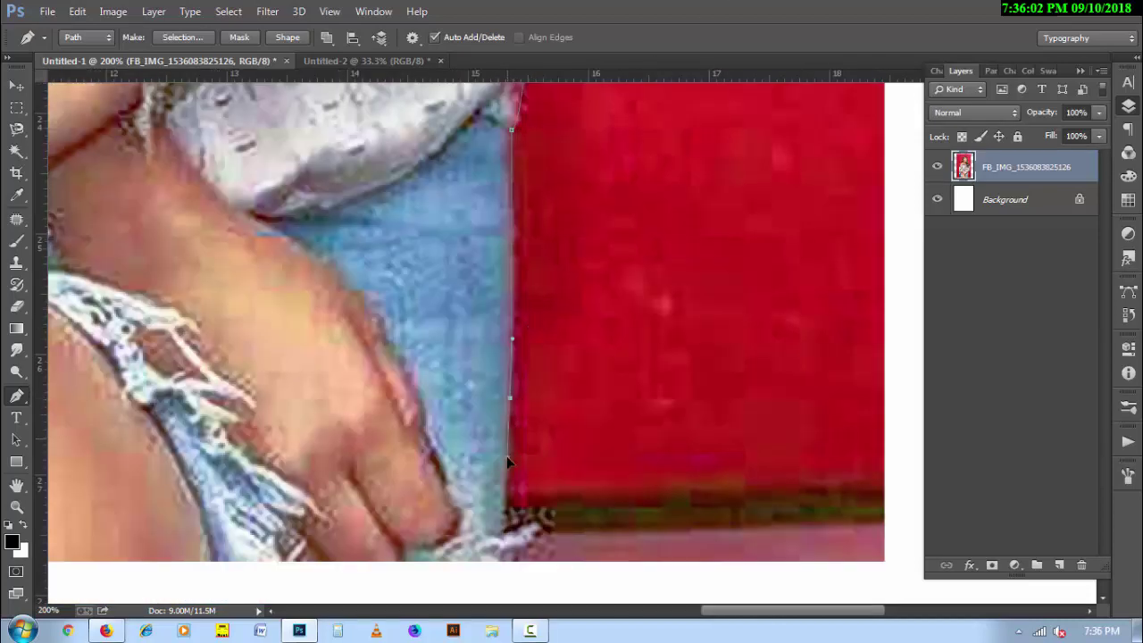
click(497, 566)
Close the outline path across the bottom of the photo
ctrl+alt+click(469, 574)
ctrl+alt+click(469, 574)
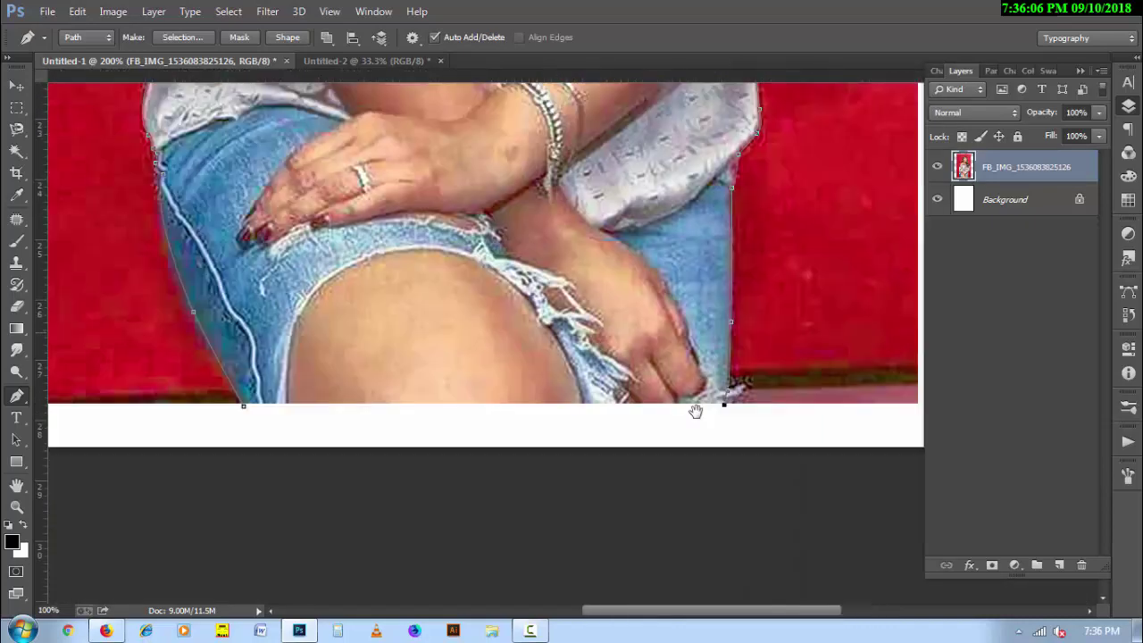
drag(243, 407, 252, 416)
Turn the path into a selection and add a layer mask hiding the red background
right_click(379, 258)
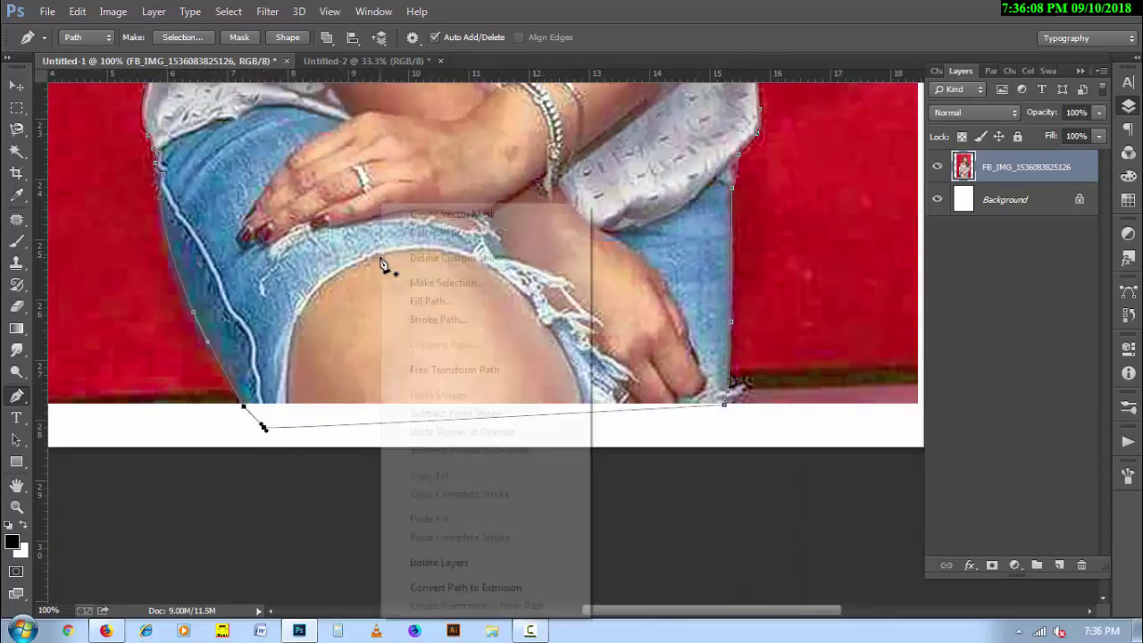
click(416, 287)
click(681, 182)
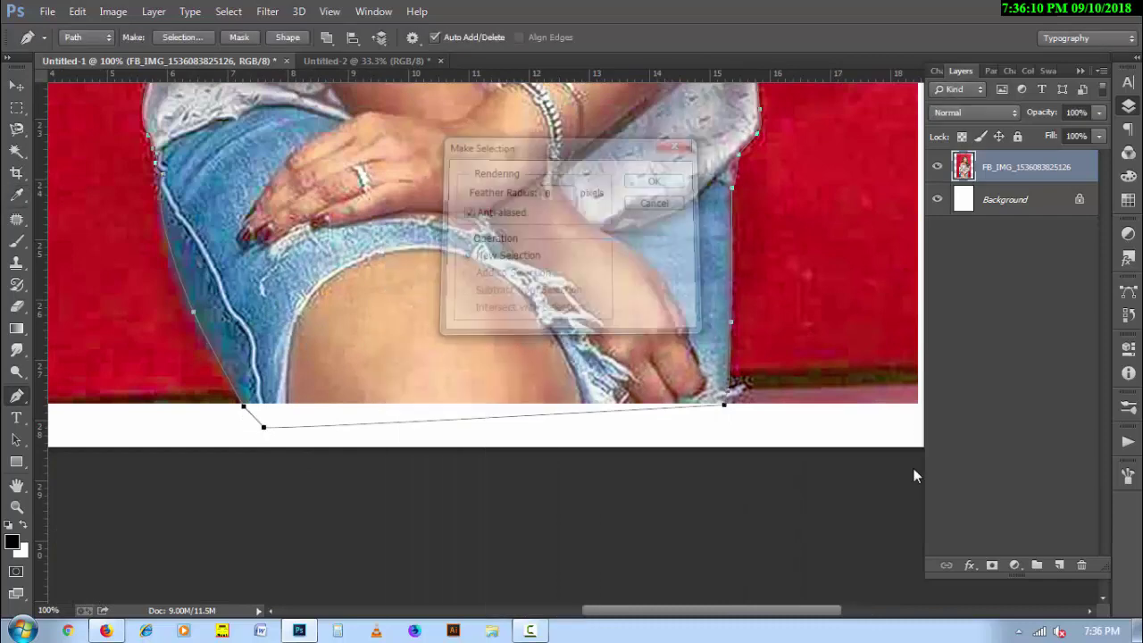
click(991, 565)
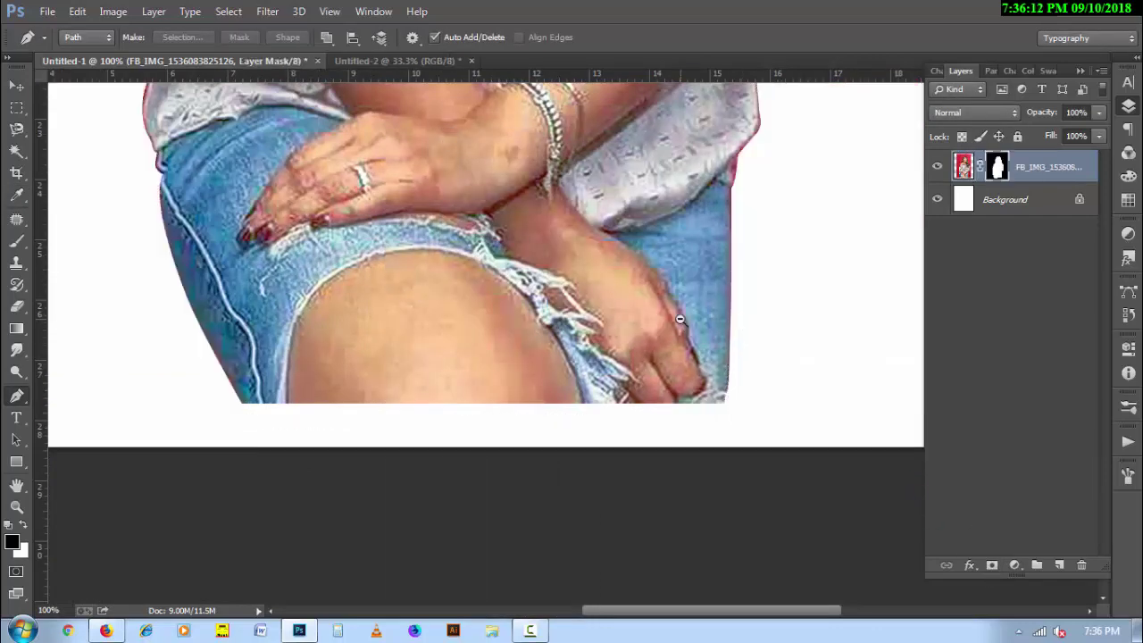
scroll(705, 294, down, 2)
scroll(688, 268, down, 2)
scroll(671, 250, down, 1)
scroll(671, 250, down, 1)
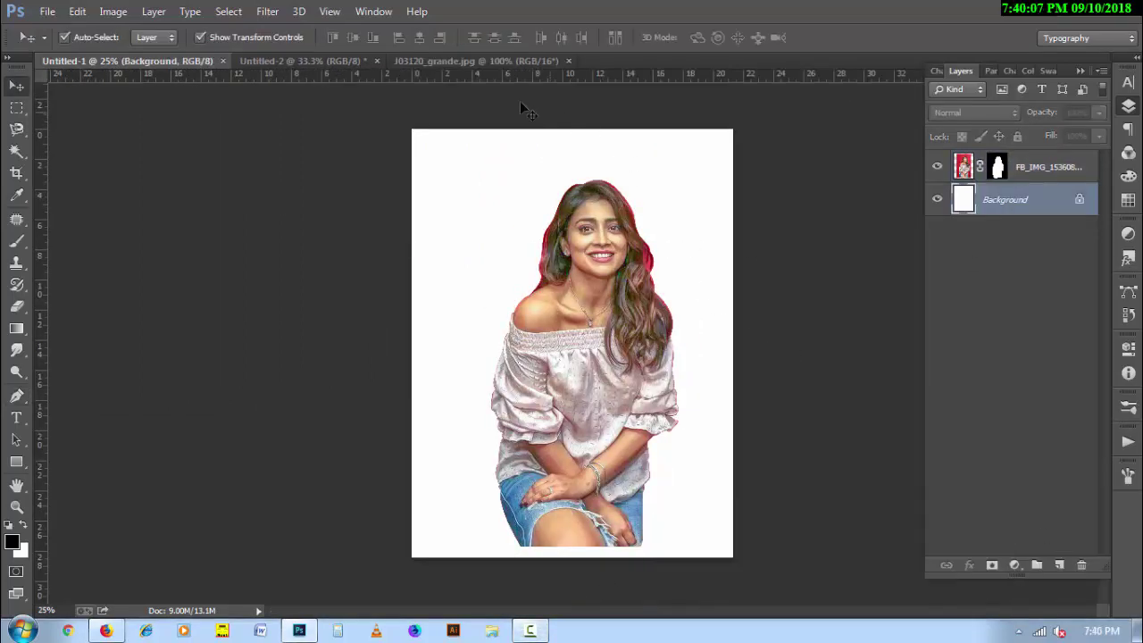
Drag the forest-arch image from J03120_grande.jpg into Untitled-1 and enlarge it to fill the canvas
click(499, 61)
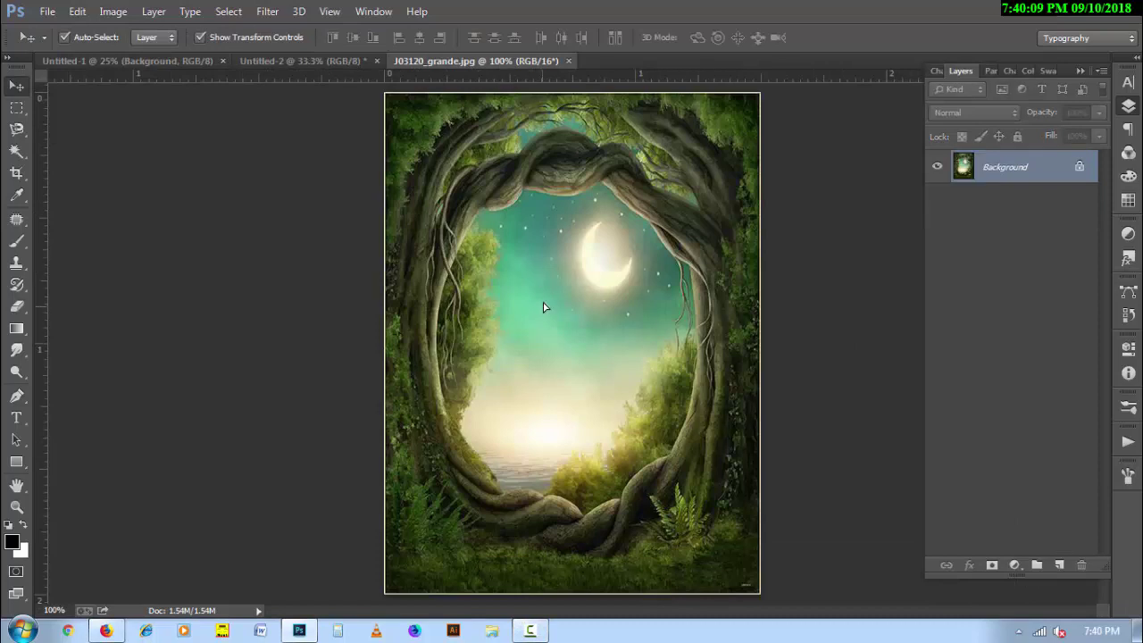
mouse_move(541, 306)
mouse_down()
mouse_move(205, 64)
mouse_move(467, 234)
mouse_move(483, 181)
mouse_up()
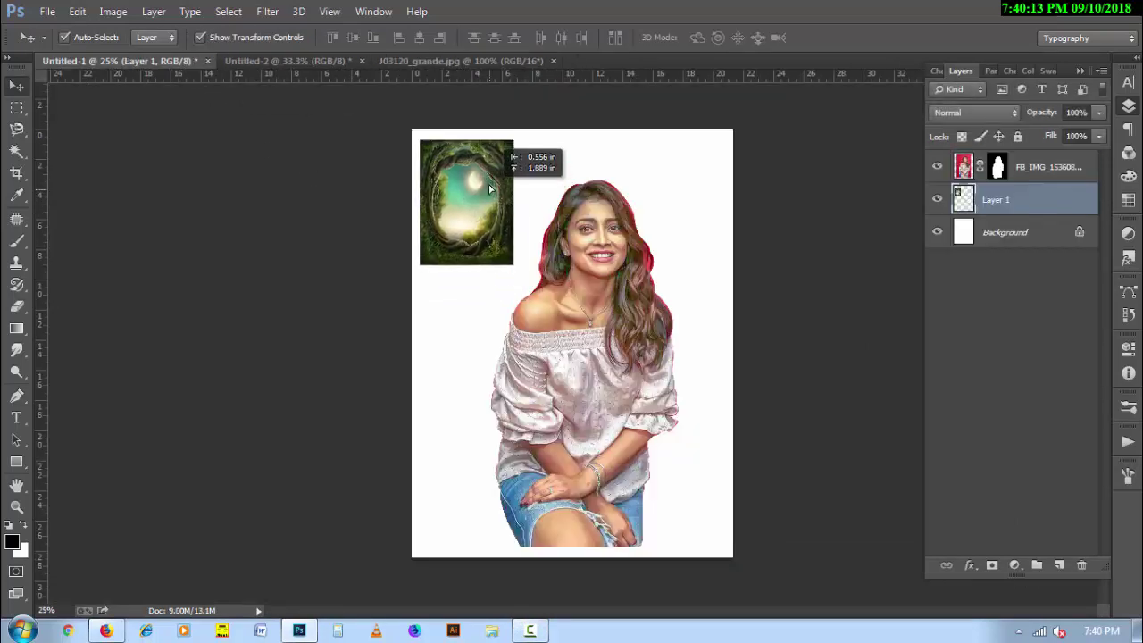
mouse_move(505, 254)
mouse_down()
mouse_move(704, 565)
mouse_move(737, 564)
mouse_move(789, 636)
mouse_up()
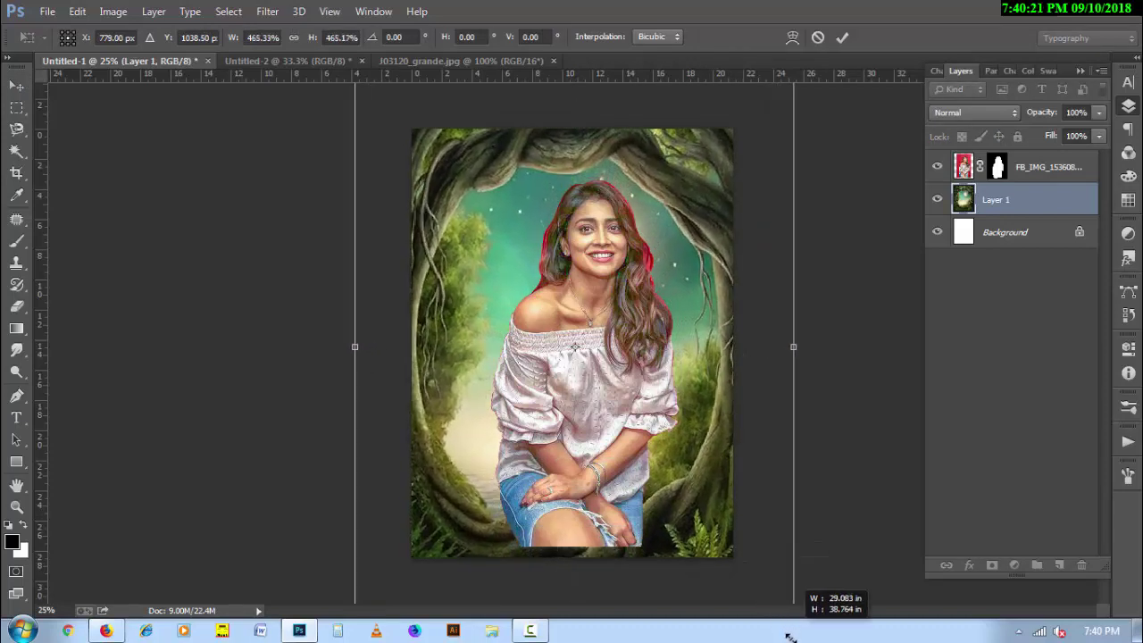
drag(628, 533, 623, 505)
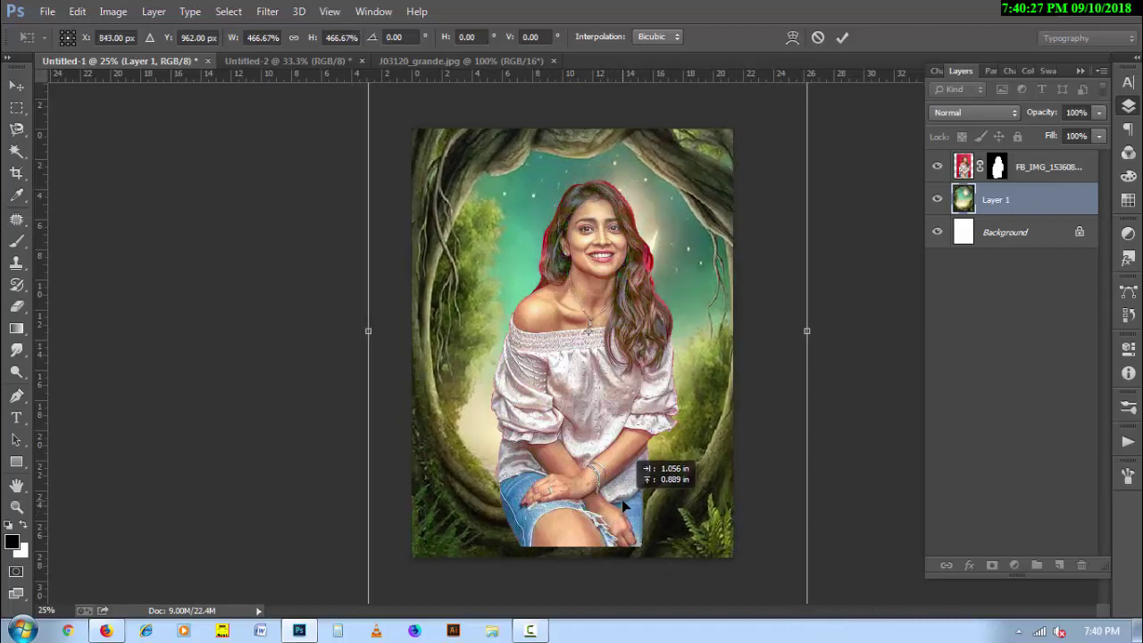
drag(622, 505, 615, 507)
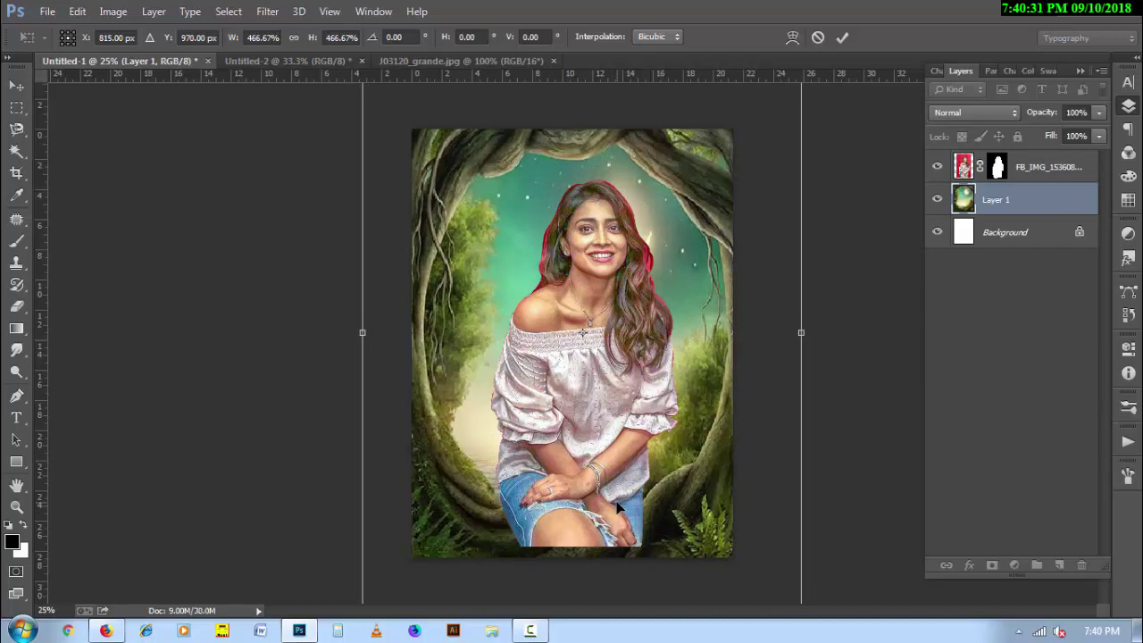
key(Return)
Flip the forest image horizontally and nudge it into place behind the woman
click(802, 419)
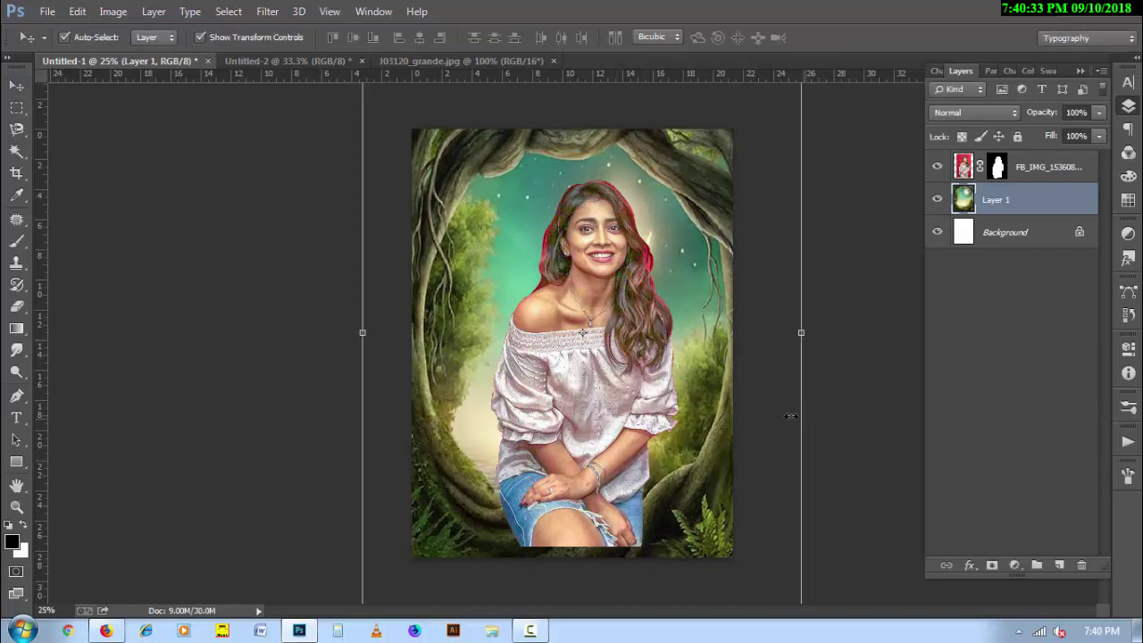
right_click(800, 332)
click(695, 585)
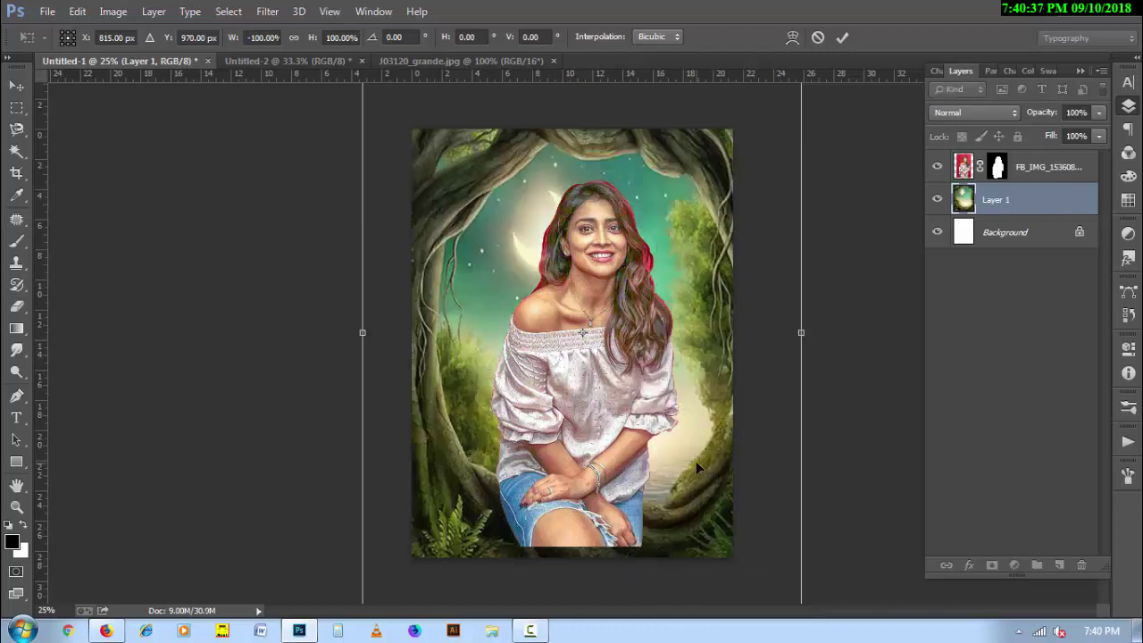
mouse_move(695, 465)
mouse_down()
mouse_move(668, 460)
mouse_move(706, 459)
mouse_up()
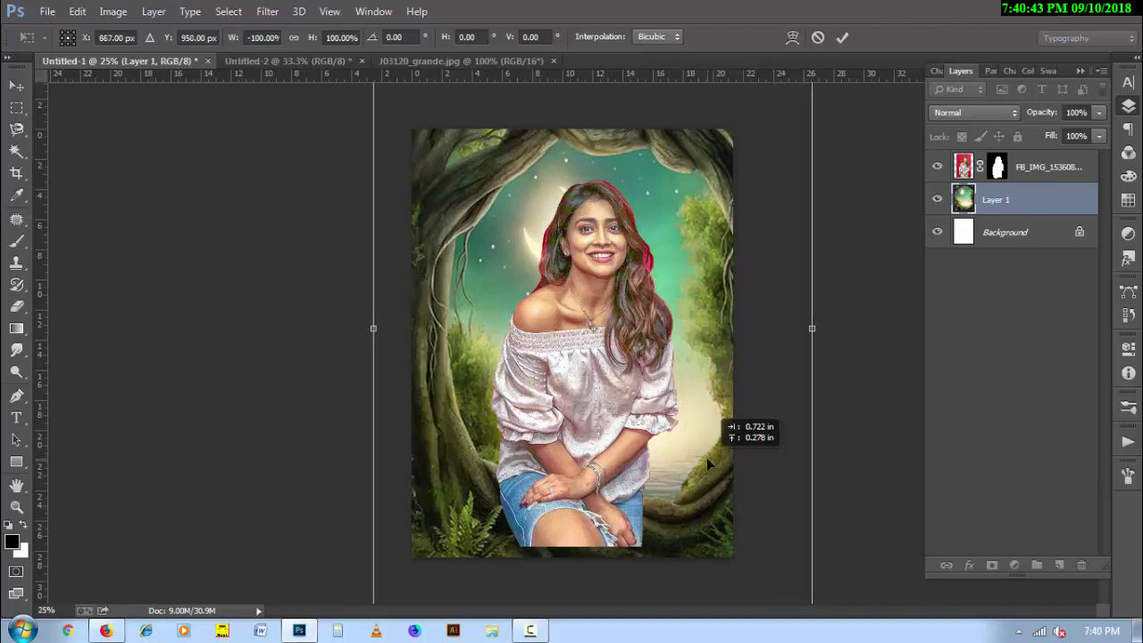
key(Return)
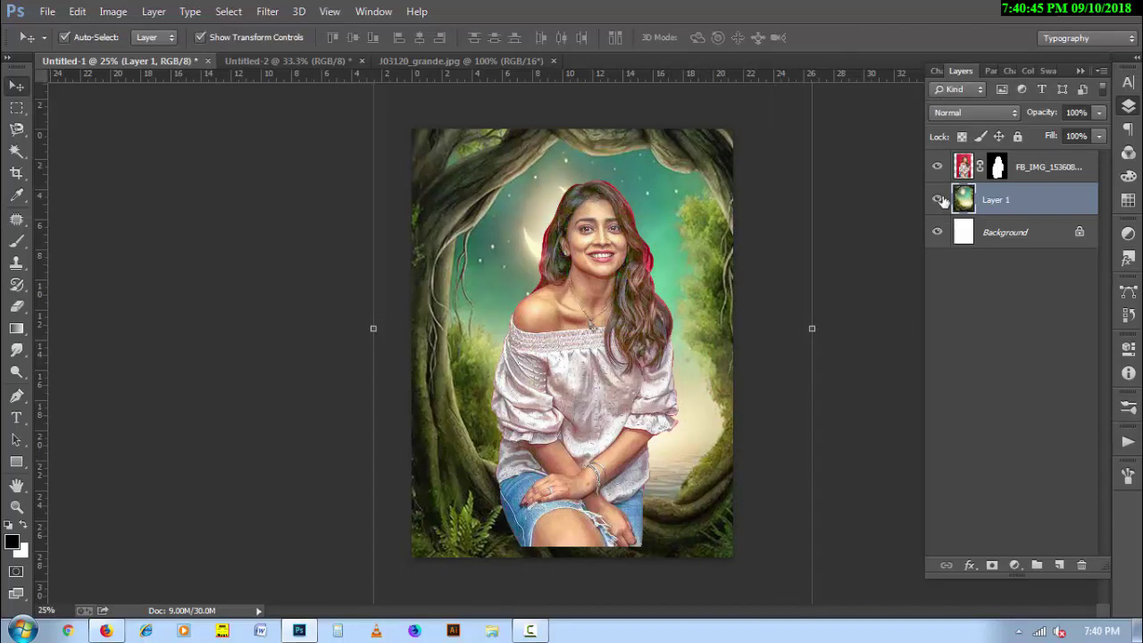
Hide the woman's layer and erase the crescent moon with a Content-Aware fill of a rectangular selection
click(936, 170)
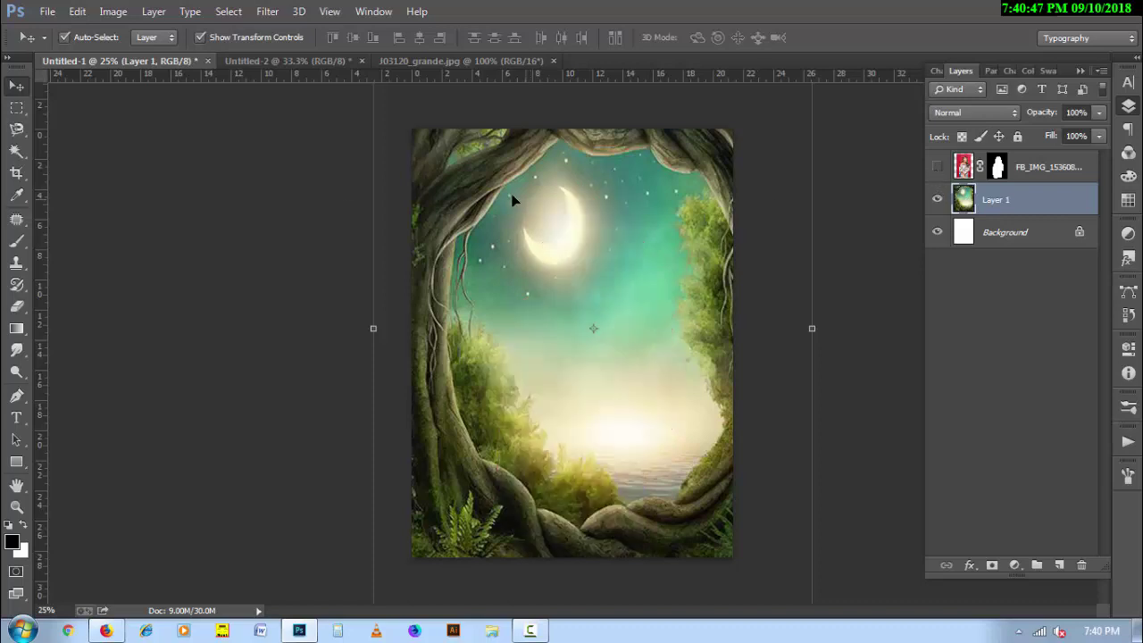
click(16, 107)
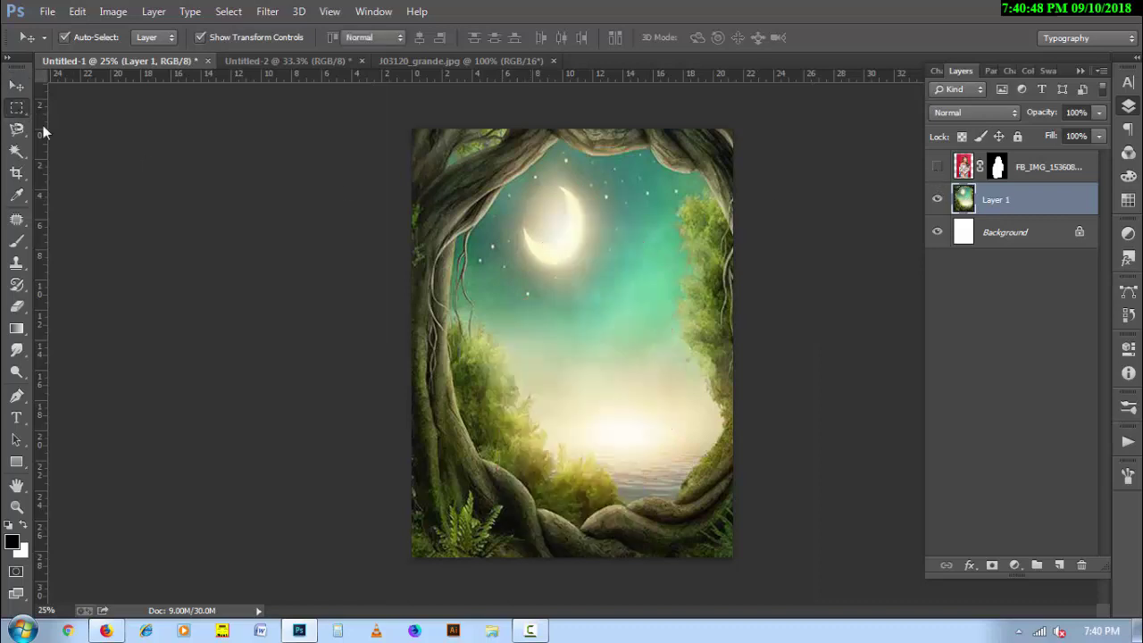
drag(546, 176, 598, 258)
right_click(579, 227)
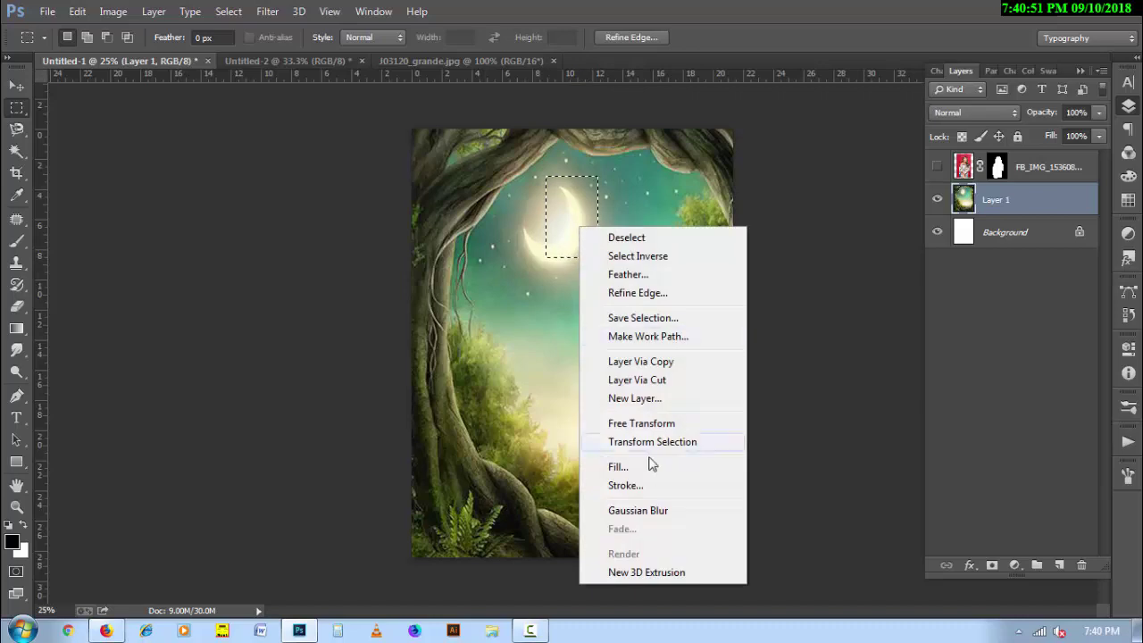
click(651, 466)
click(566, 186)
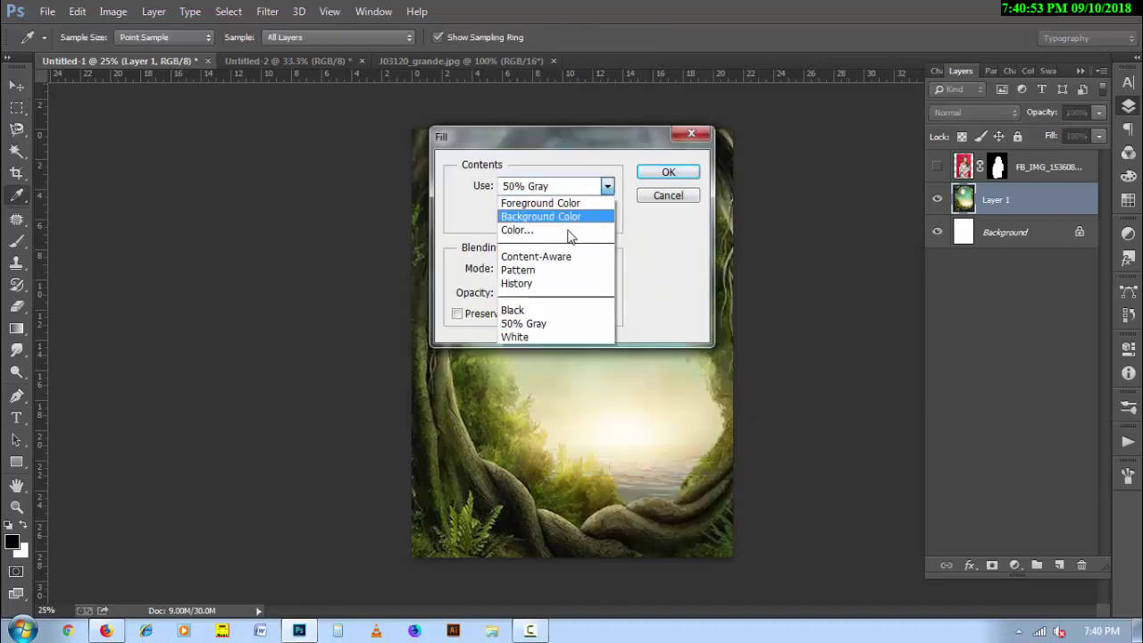
click(573, 256)
drag(628, 182, 785, 304)
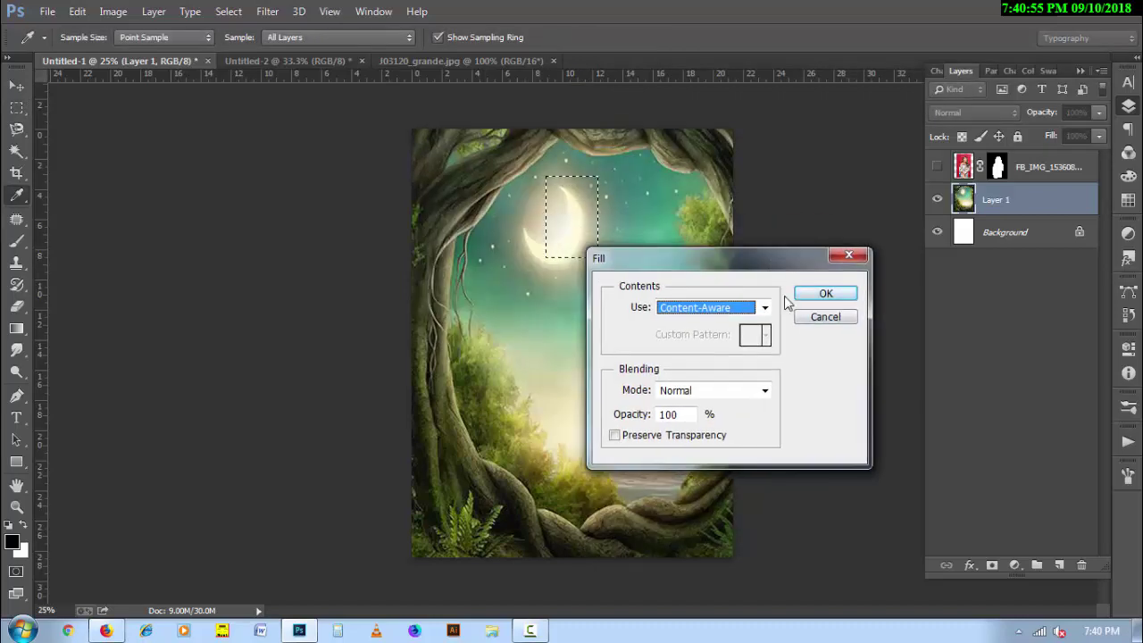
click(812, 294)
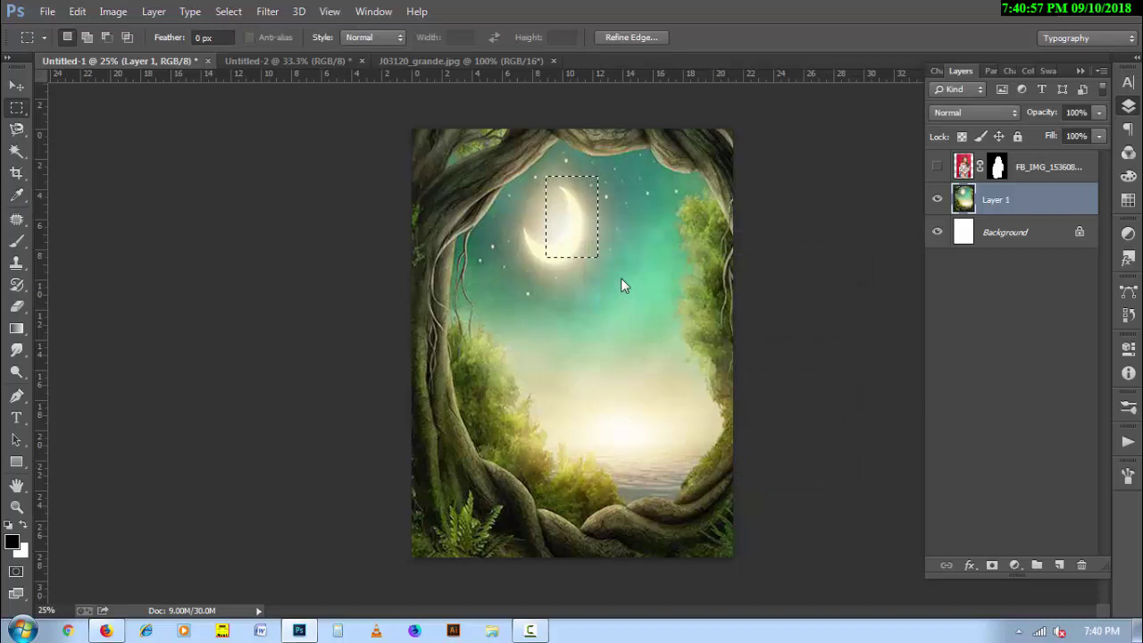
key(ctrl+d)
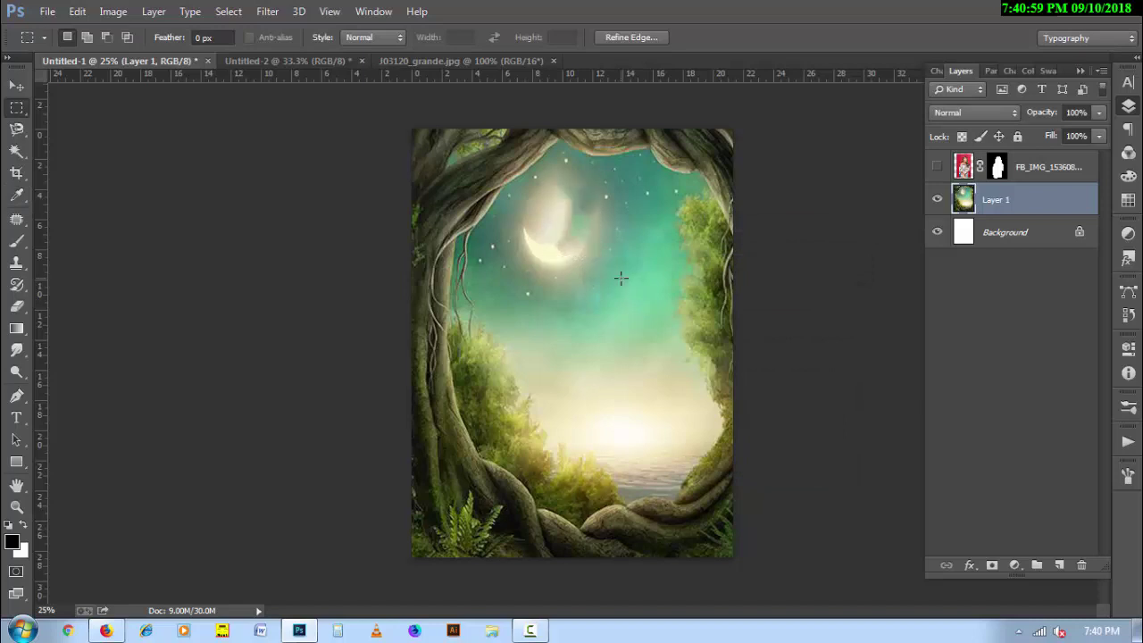
Content-Aware fill the leftover moon glow and deselect
drag(518, 220, 584, 272)
right_click(580, 250)
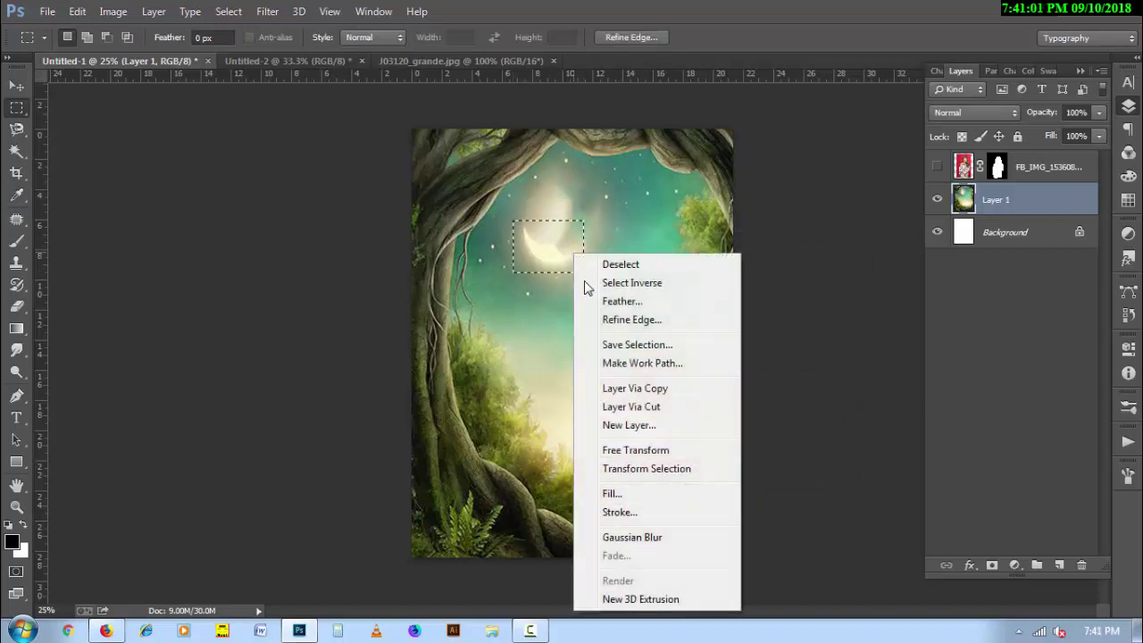
click(648, 495)
click(814, 296)
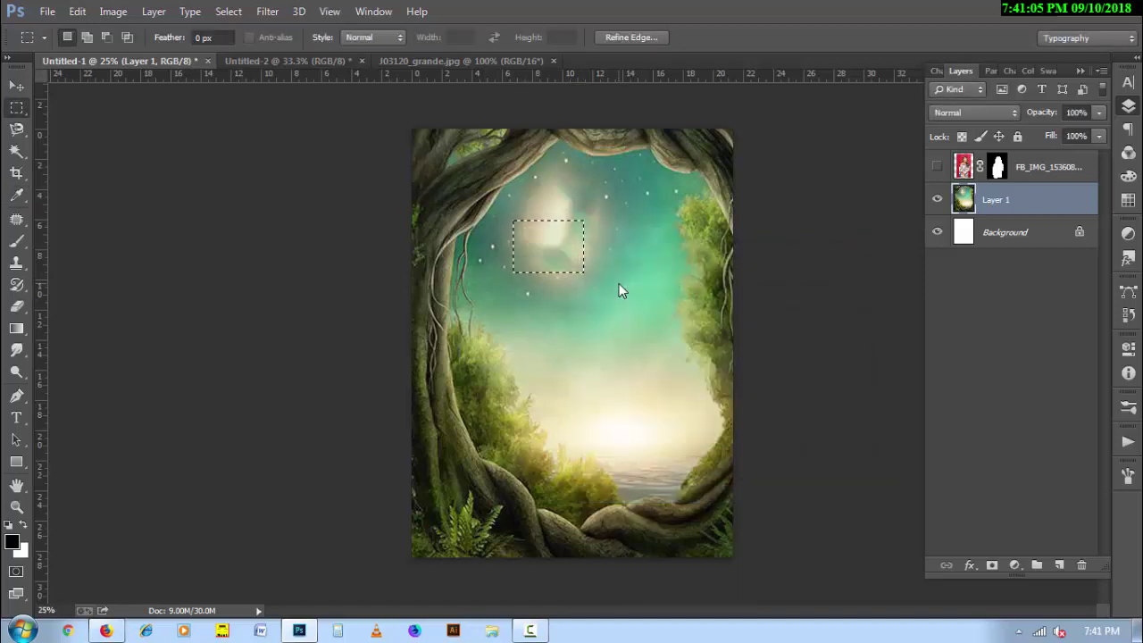
key(ctrl+d)
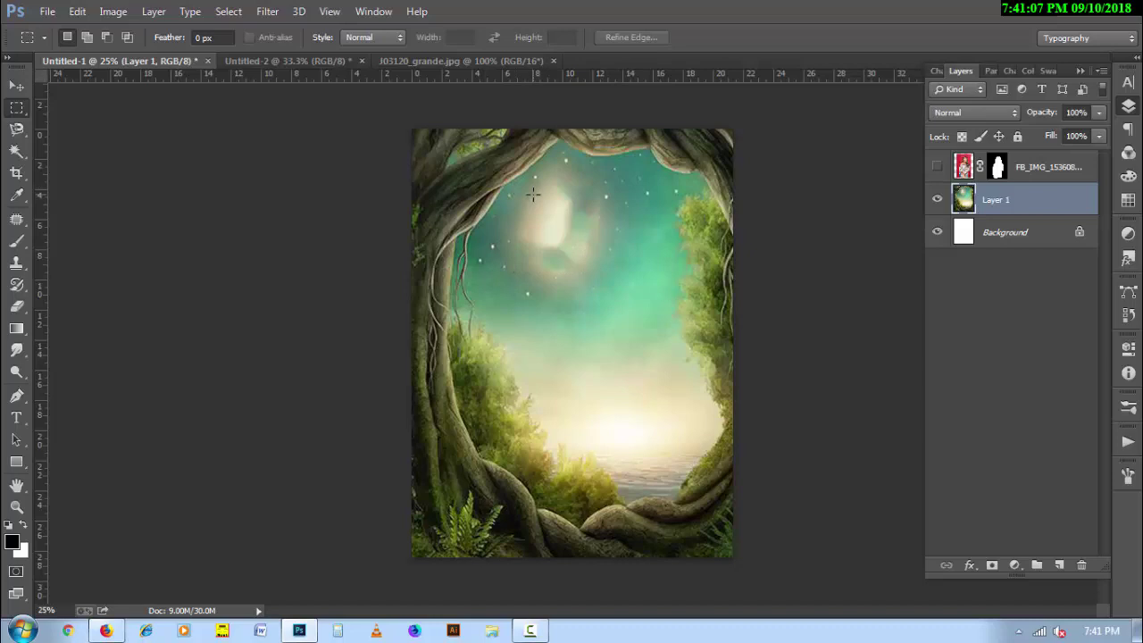
Paint sampled sky teal over the glow at 30% opacity, unhide the woman, and add a new layer
key(b)
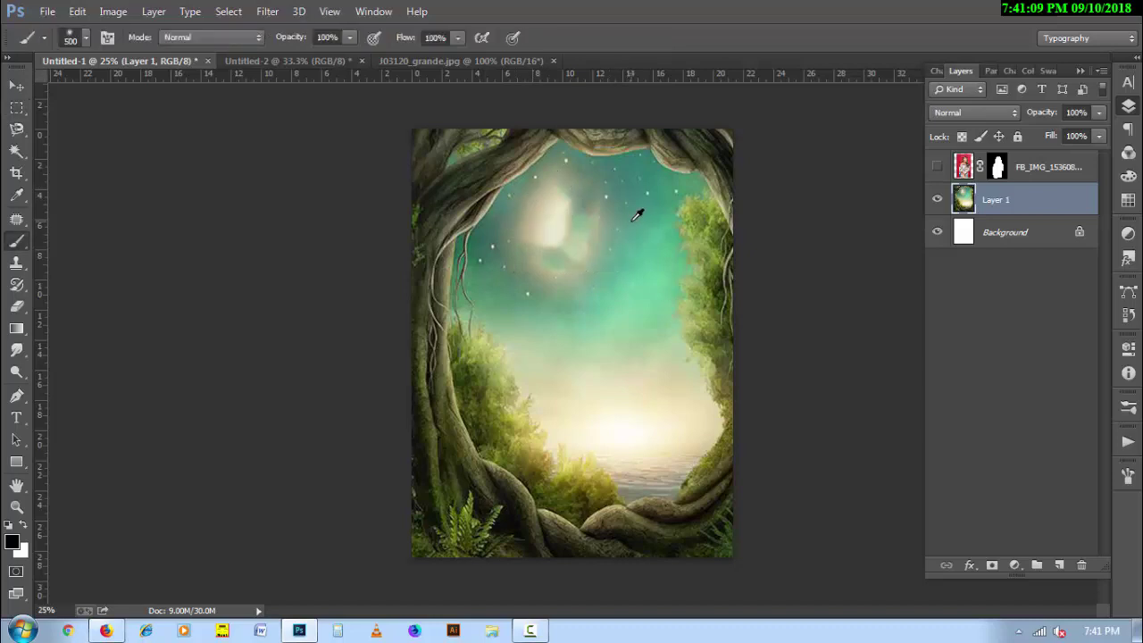
alt+click(637, 214)
key(bracketleft)
key(bracketleft)
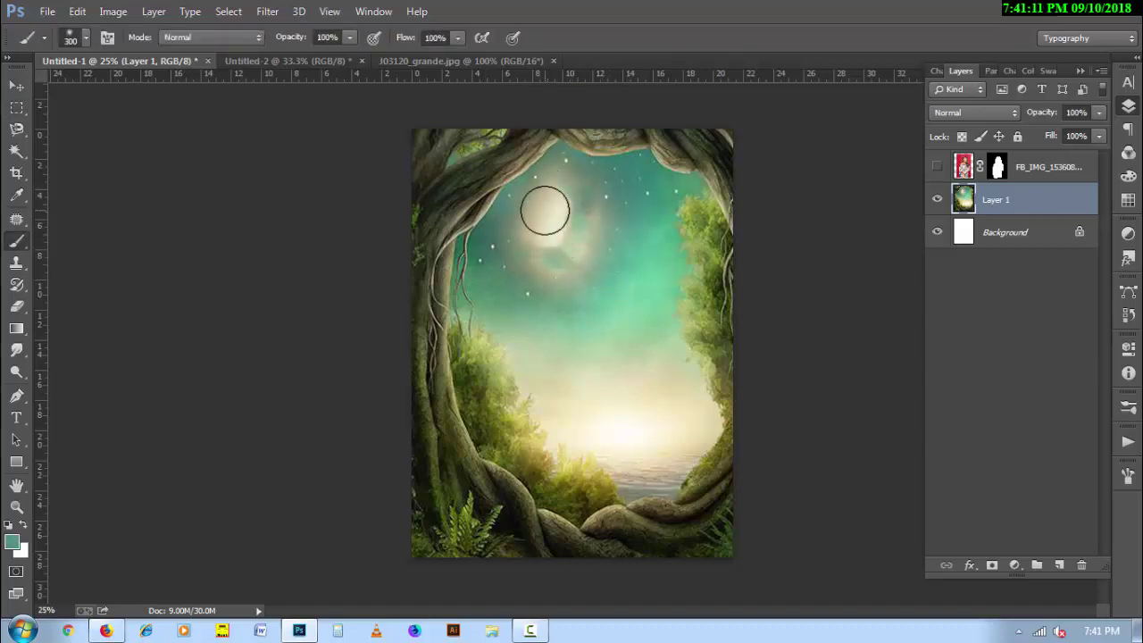
key(3)
mouse_move(566, 191)
mouse_down()
mouse_move(556, 199)
mouse_move(593, 228)
mouse_move(538, 202)
mouse_move(535, 229)
mouse_move(571, 186)
mouse_move(536, 194)
mouse_move(594, 206)
mouse_move(544, 253)
mouse_move(513, 258)
mouse_move(562, 266)
mouse_move(580, 222)
mouse_move(533, 283)
mouse_up()
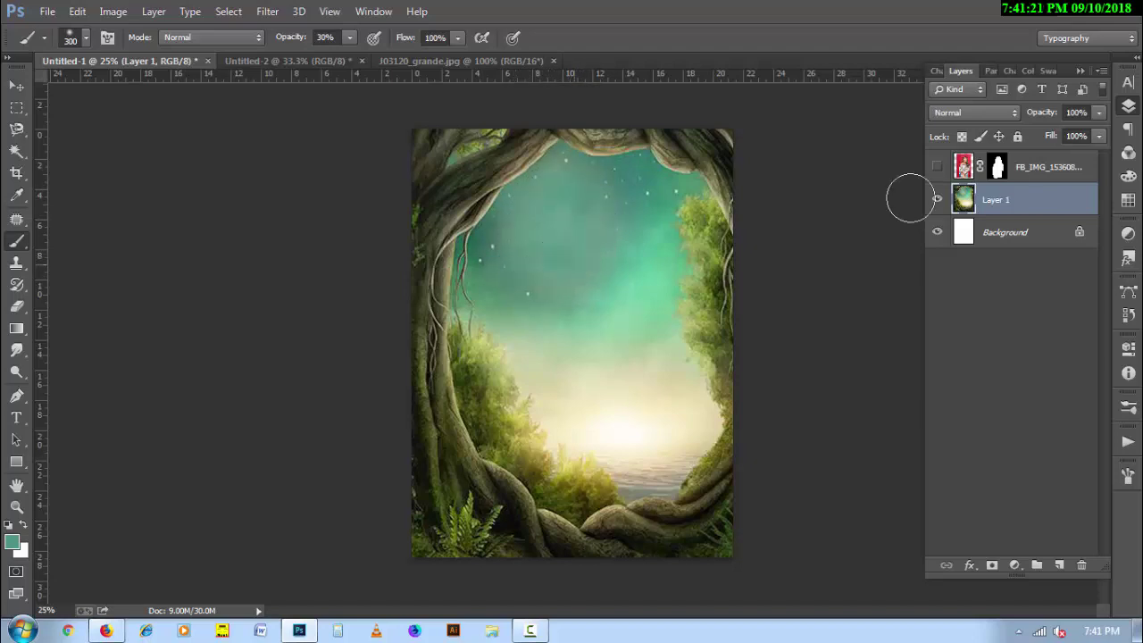
click(937, 167)
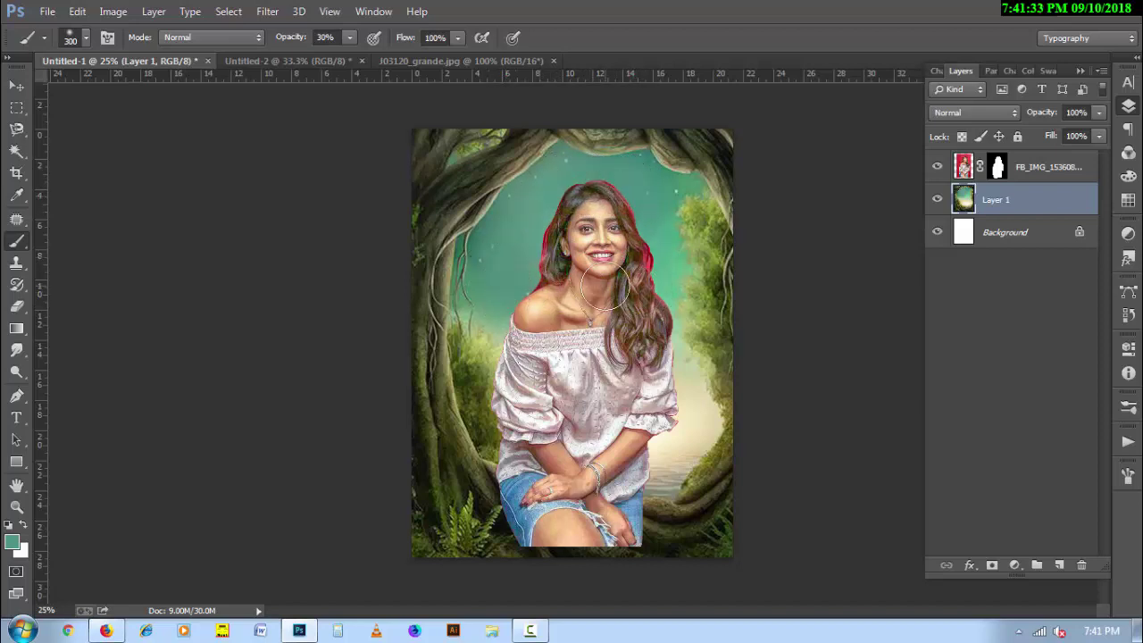
click(1059, 565)
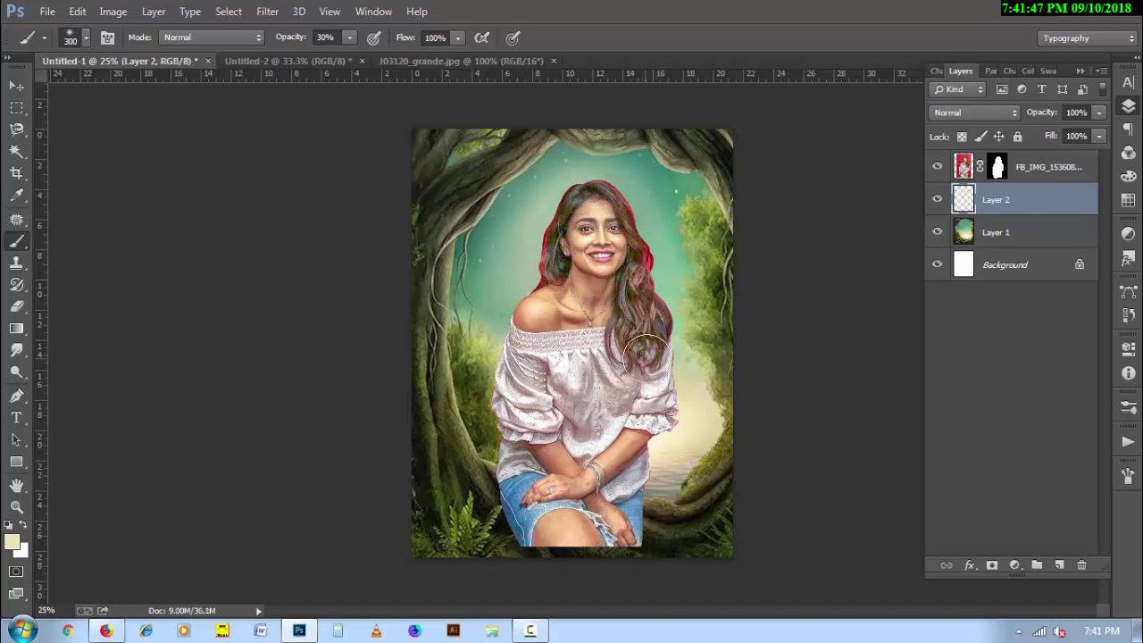
Pull the crop box's left edge and bottom-left corner inward and commit the narrower crop
key(c)
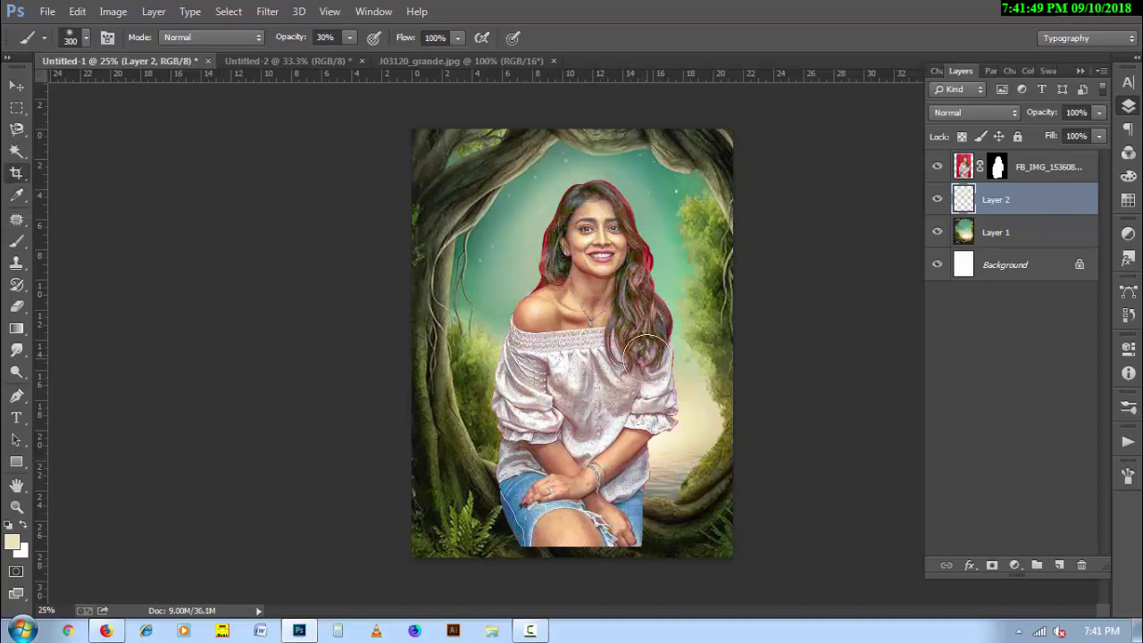
drag(575, 562, 573, 551)
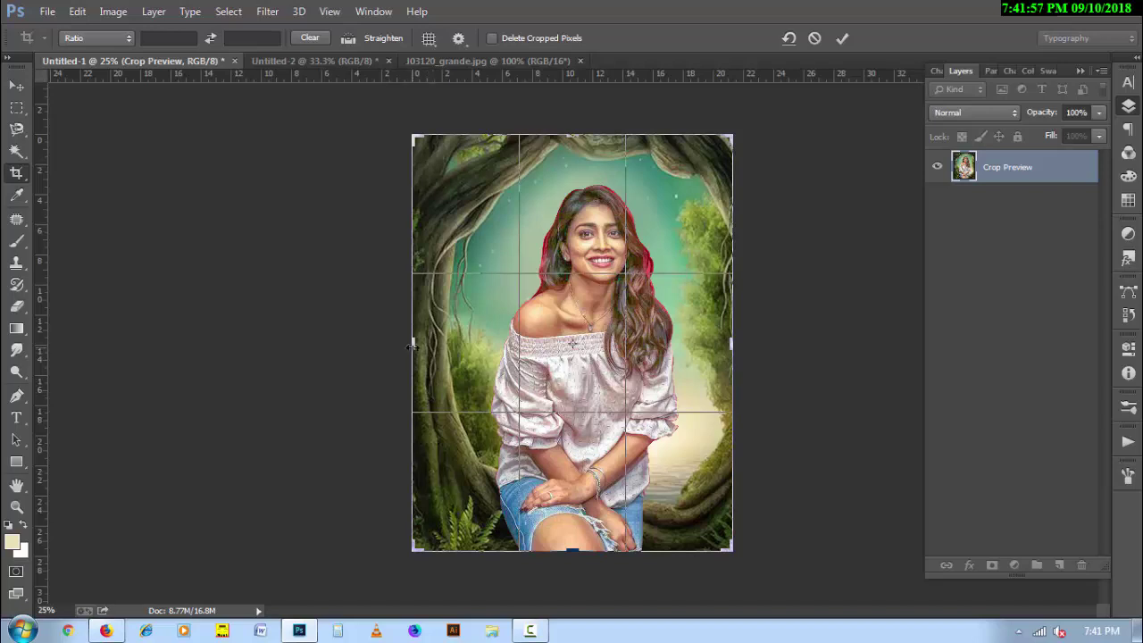
drag(412, 347, 419, 346)
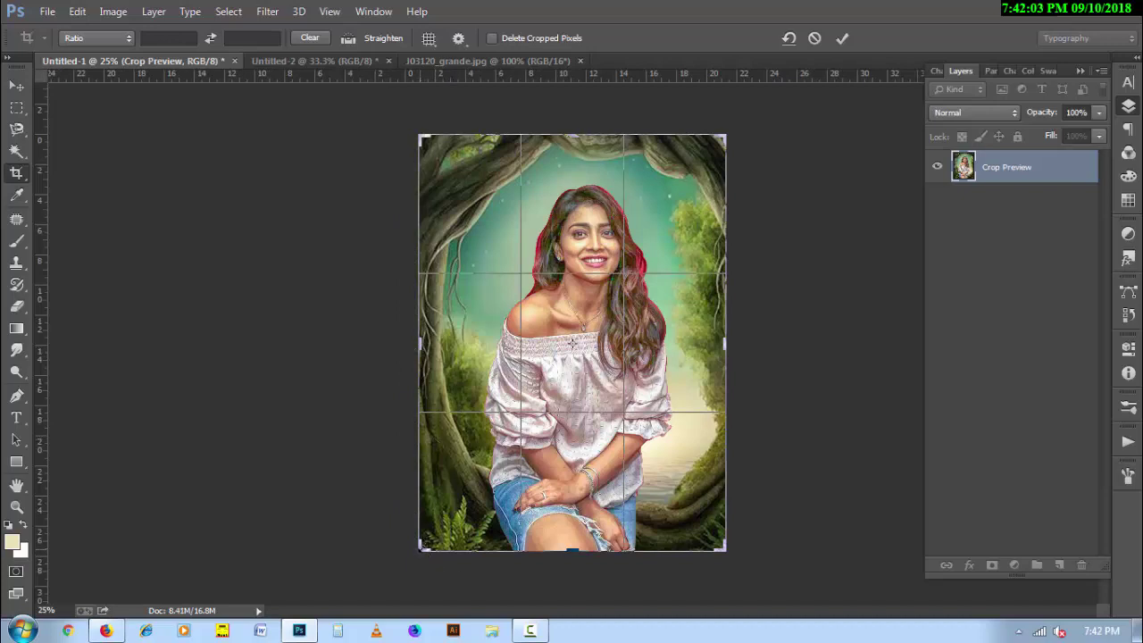
drag(419, 548, 423, 544)
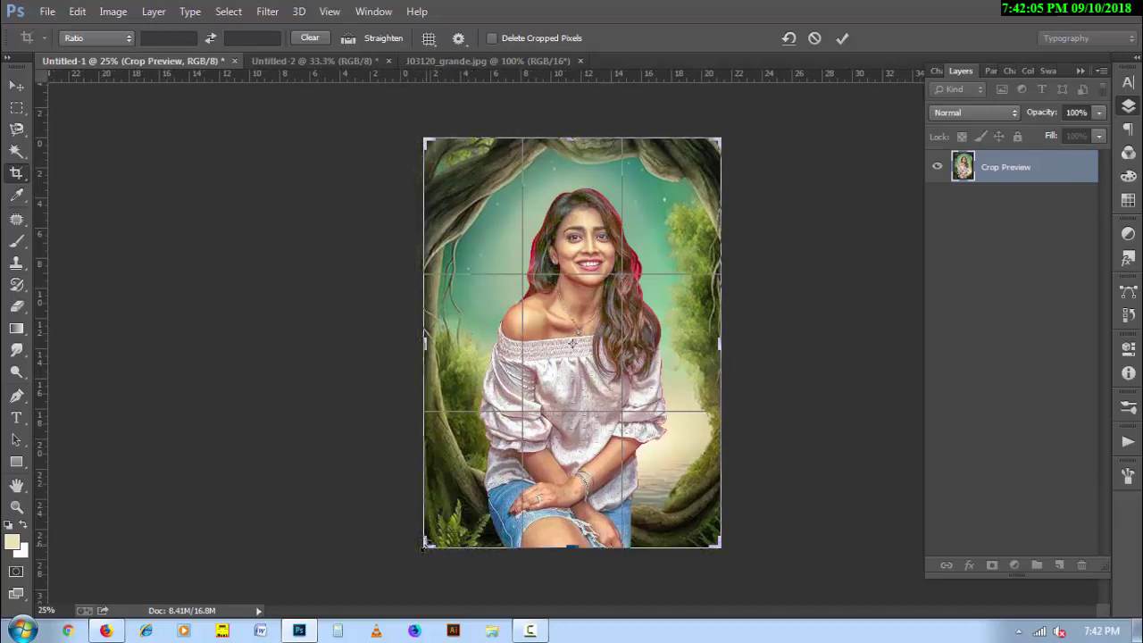
click(842, 39)
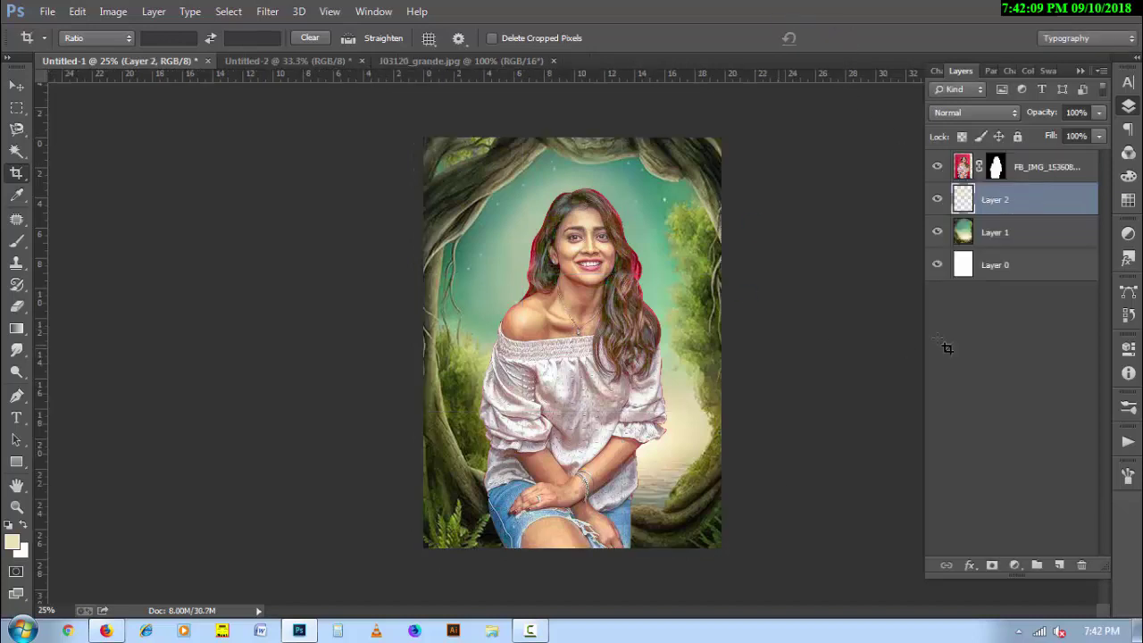
click(1070, 170)
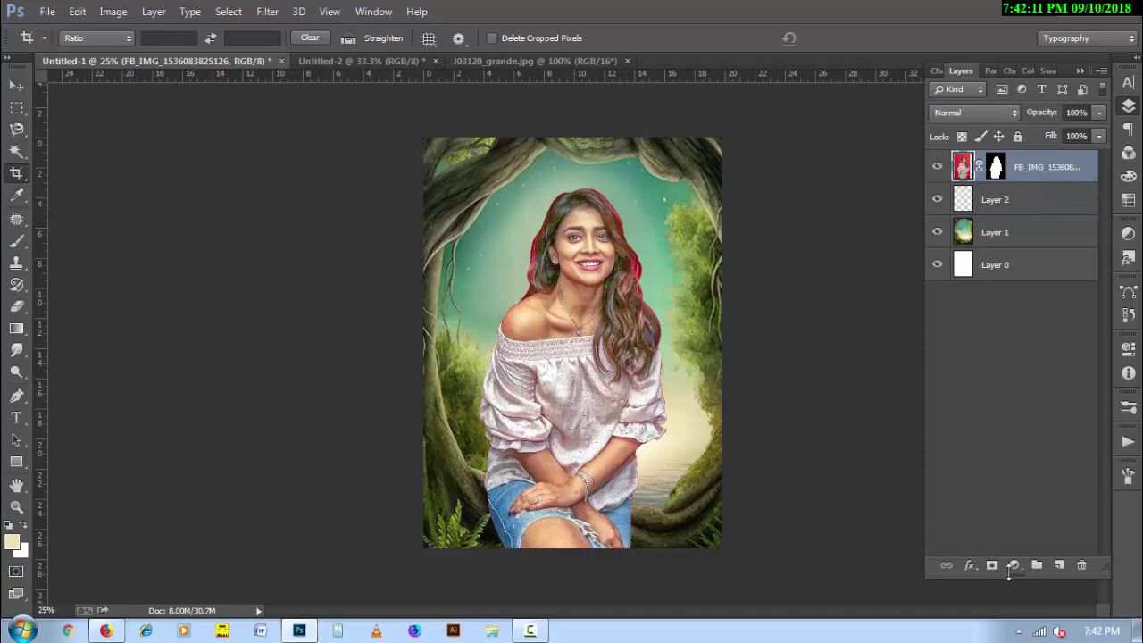
Add a Gradient fill layer and open the colour picker for its starting colour stop
click(1014, 564)
click(985, 223)
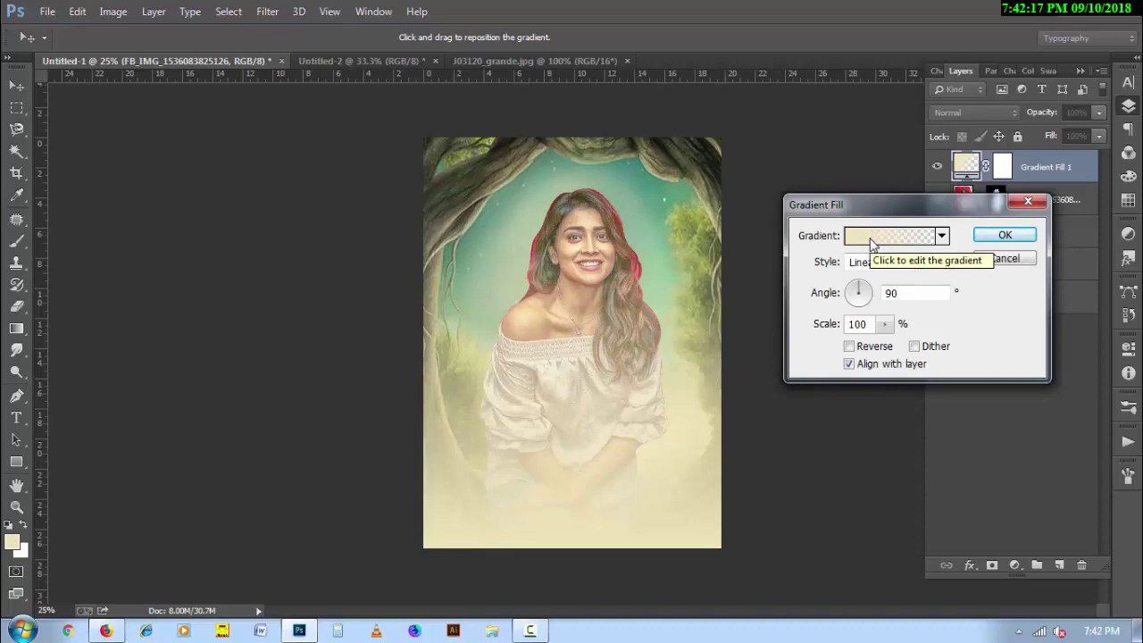
click(870, 243)
mouse_move(432, 48)
mouse_down()
mouse_move(839, 176)
mouse_move(905, 153)
mouse_up()
click(812, 524)
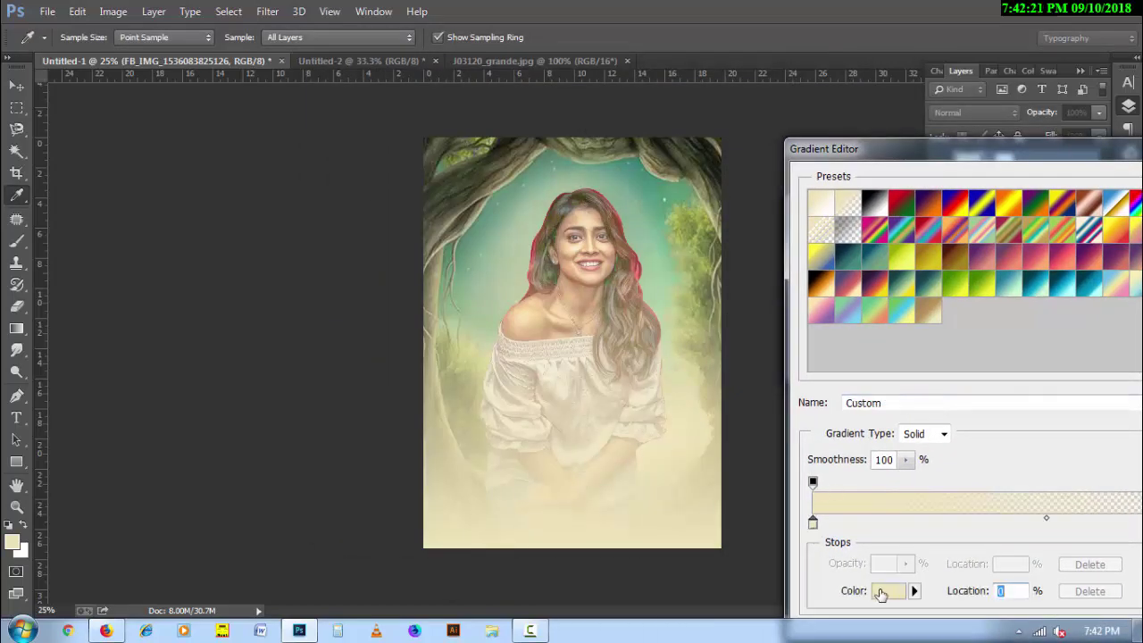
click(885, 595)
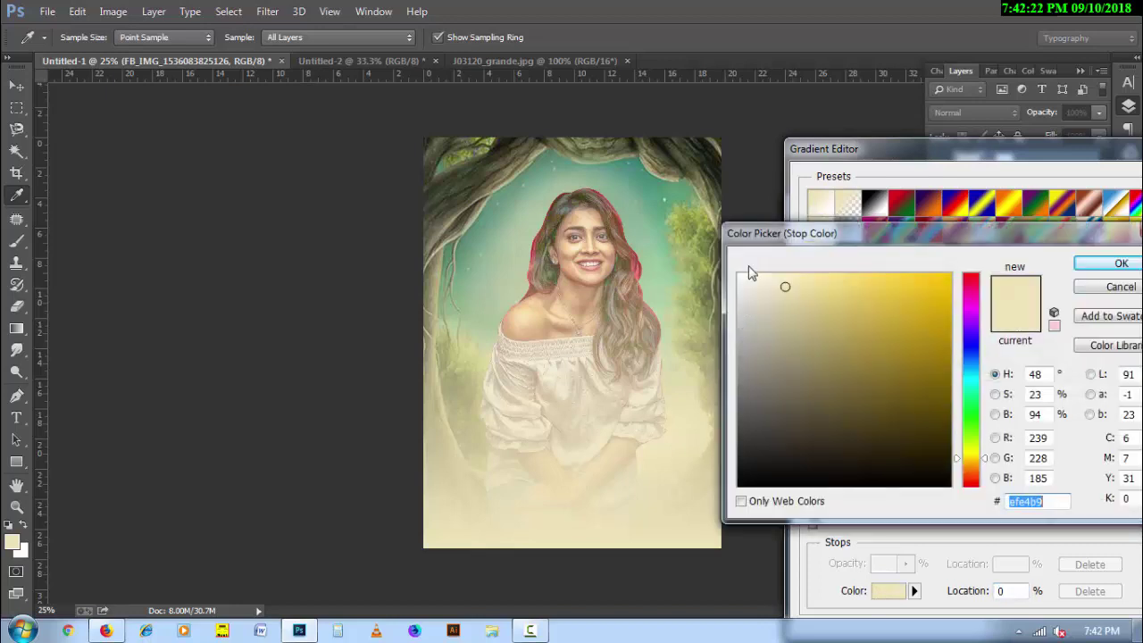
Set the start stop to dark brown sampled from the tree trunk and apply the gradient fill
click(715, 178)
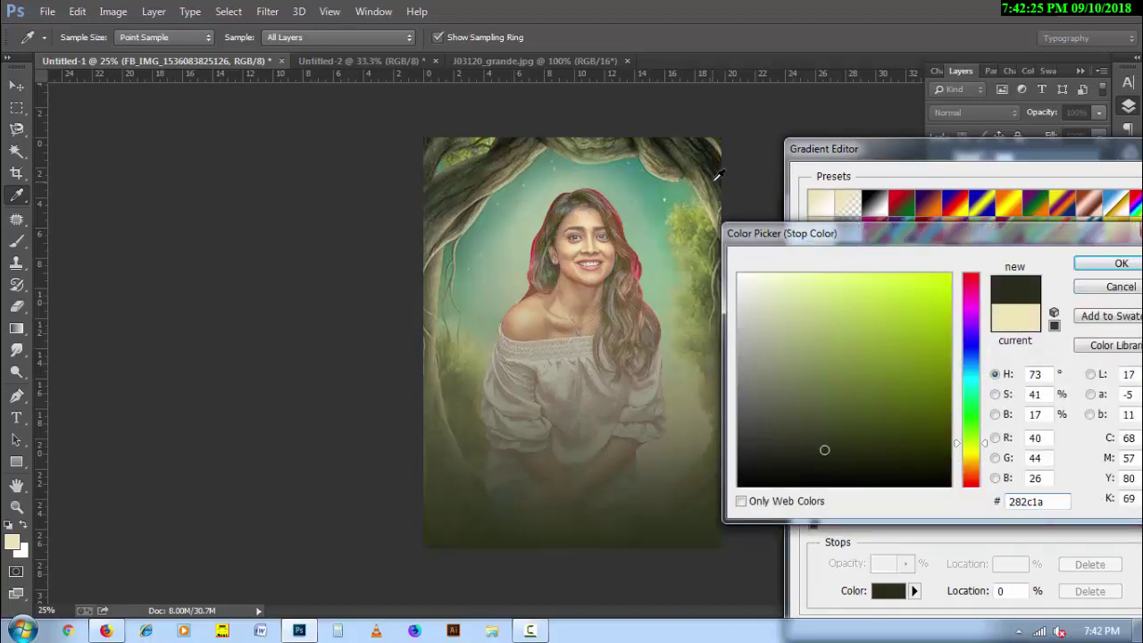
click(855, 455)
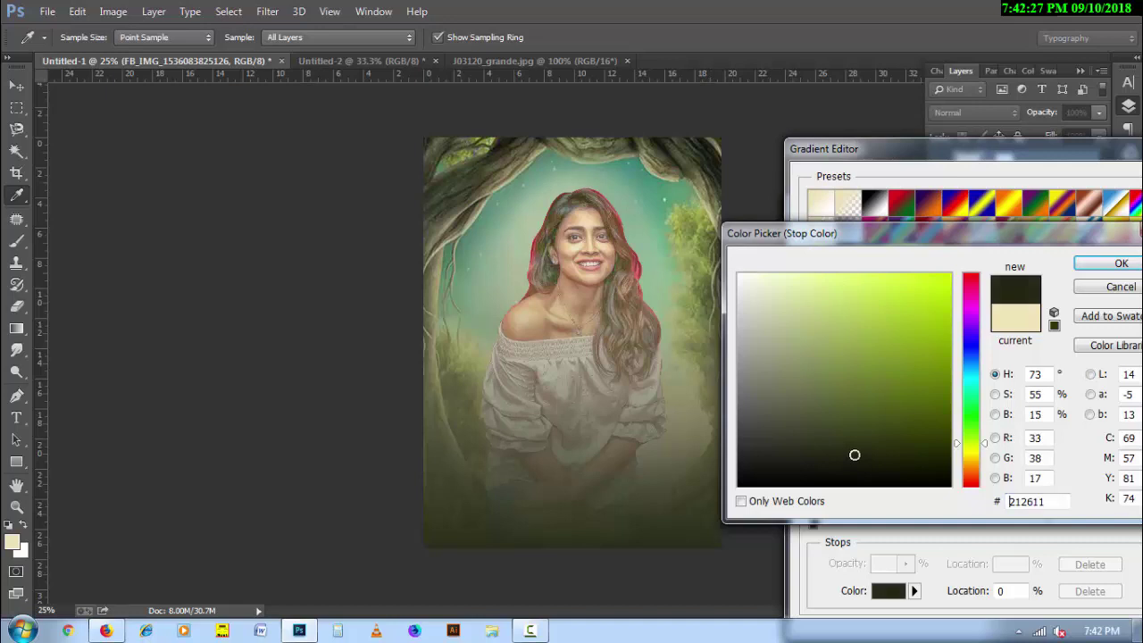
click(802, 438)
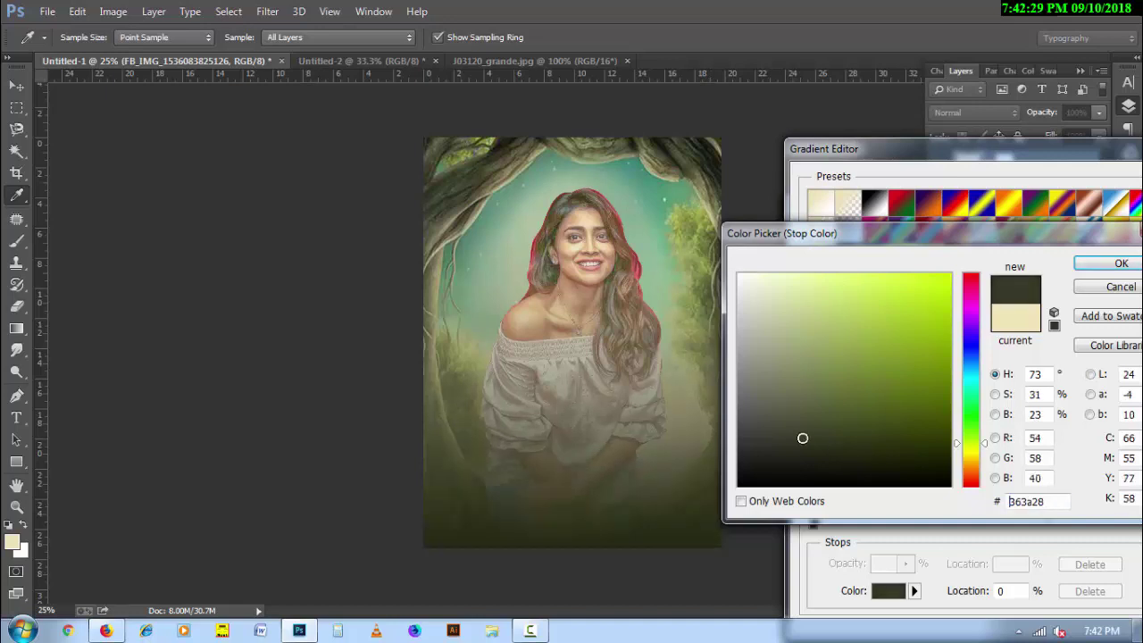
click(1116, 263)
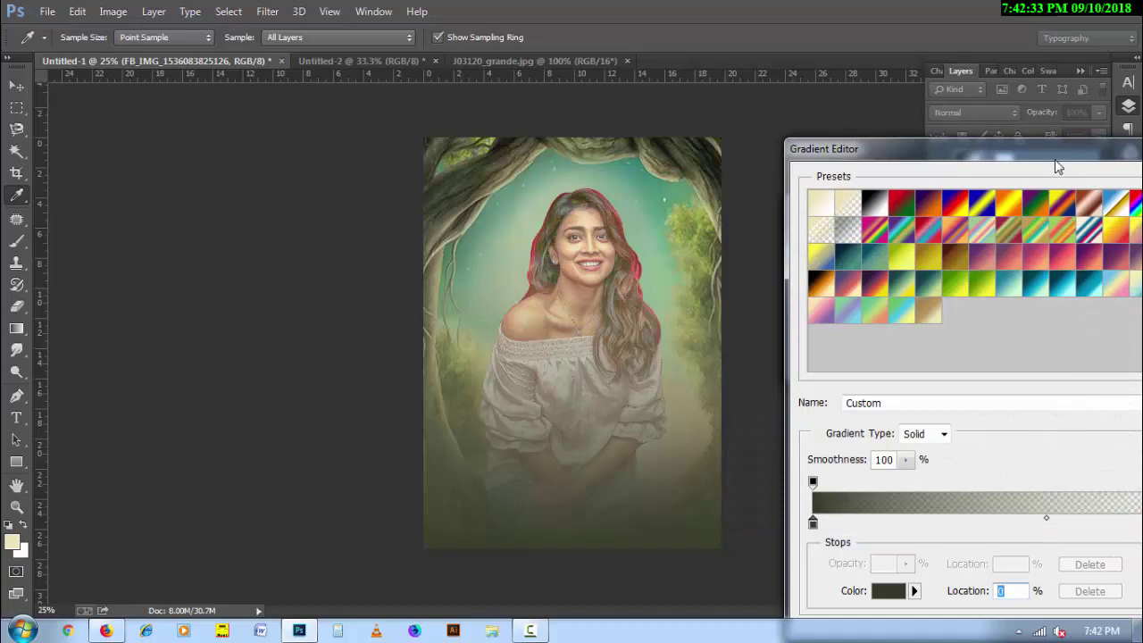
click(664, 184)
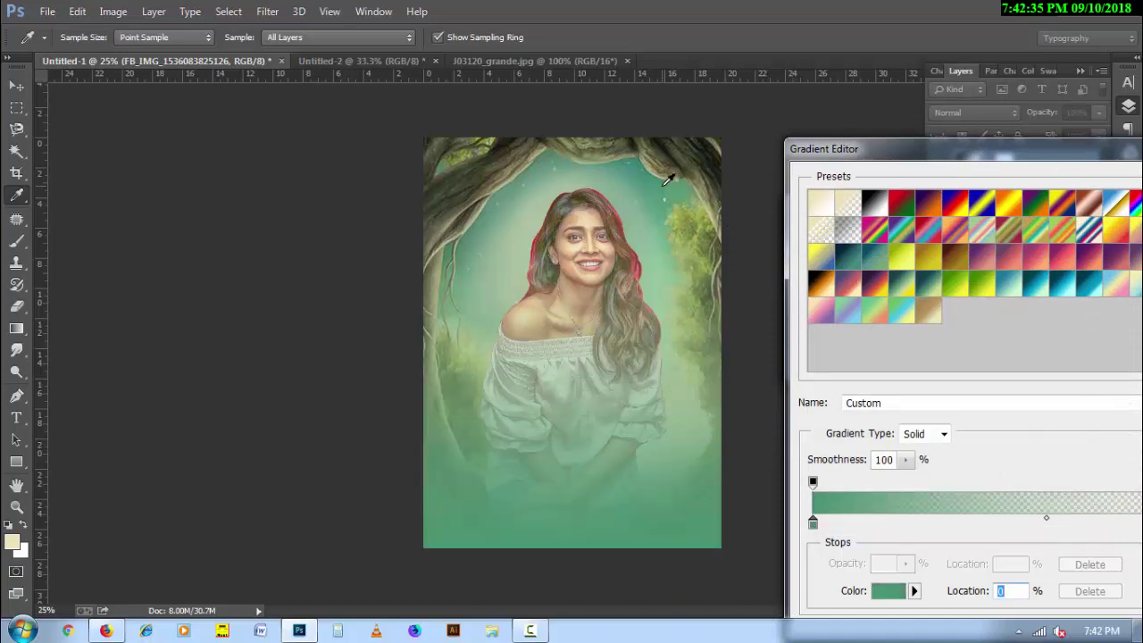
click(501, 151)
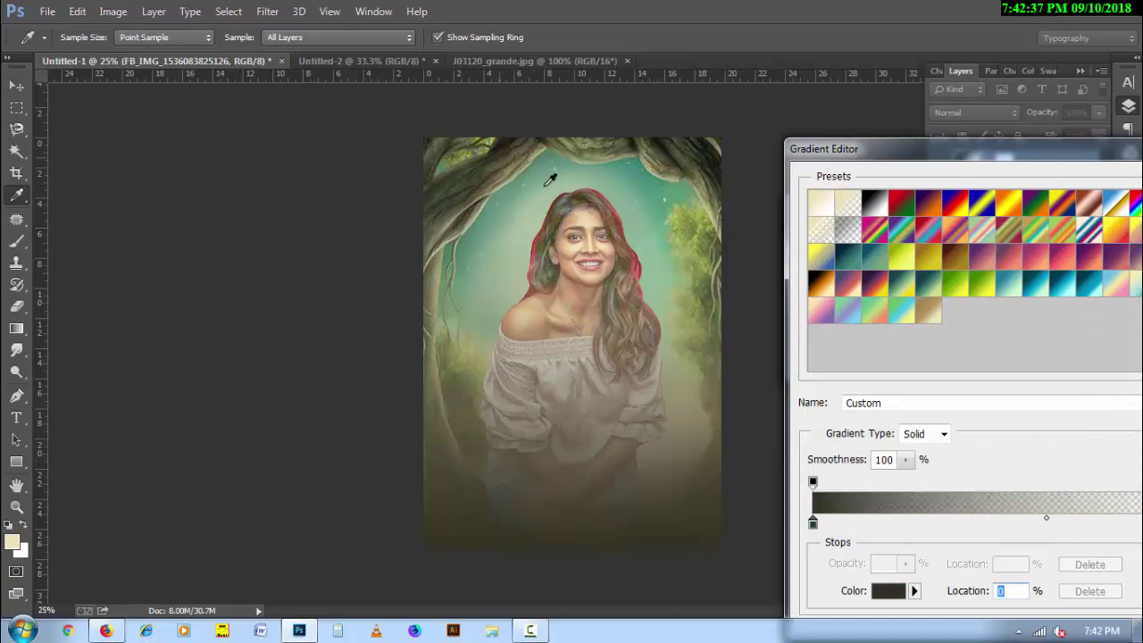
drag(1071, 161, 889, 161)
click(1094, 192)
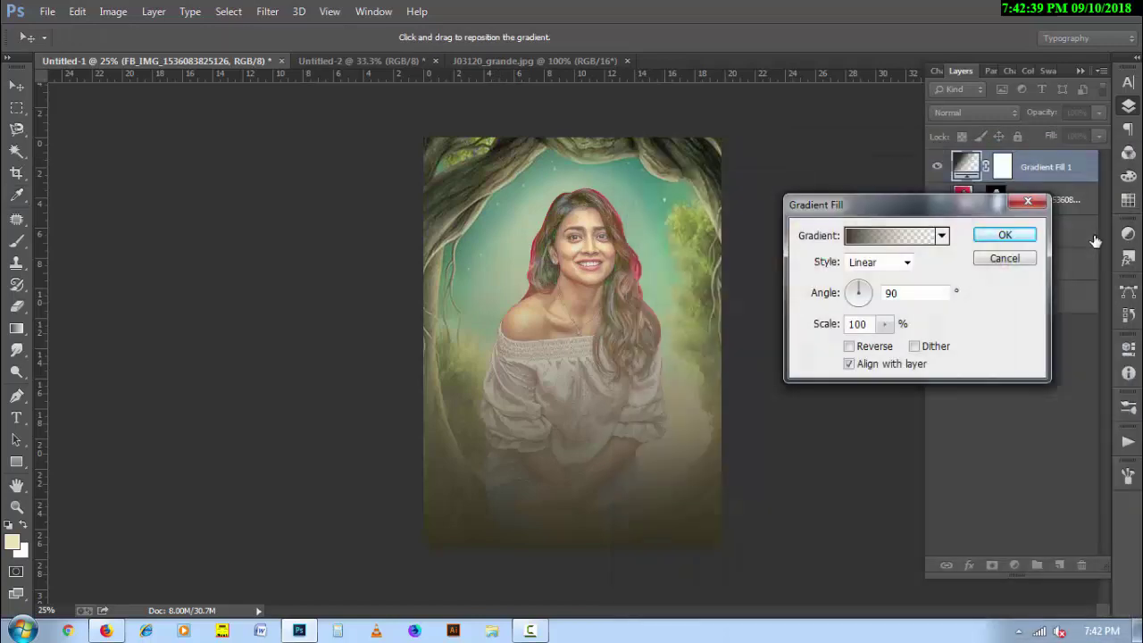
click(1005, 236)
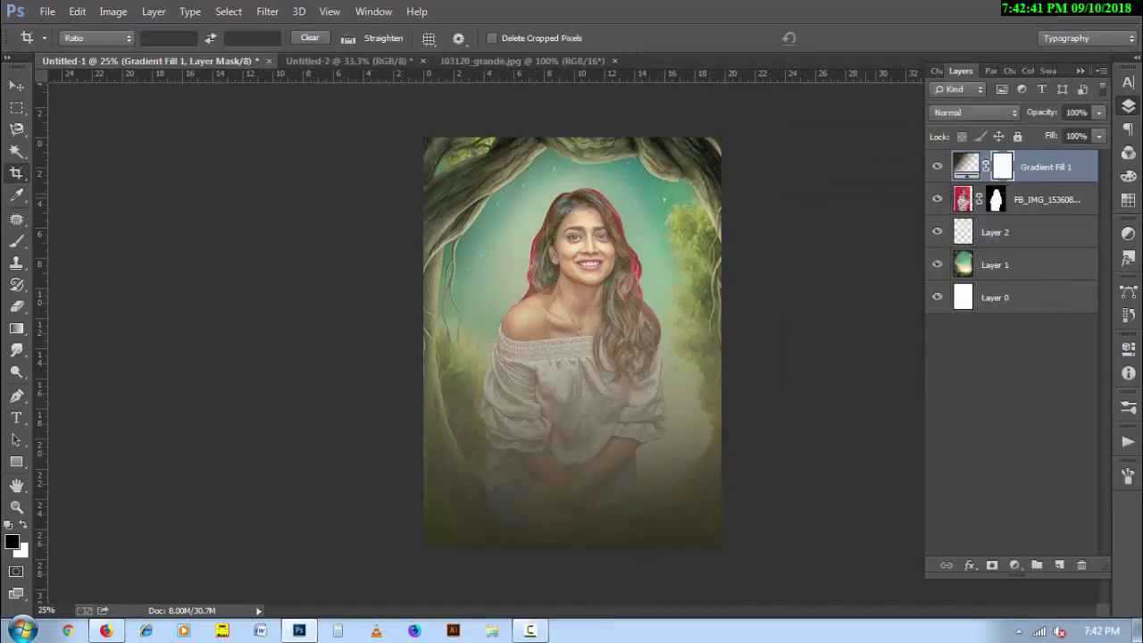
Paint the gradient mask away from the blouse with a larger brush at 40% opacity
key(b)
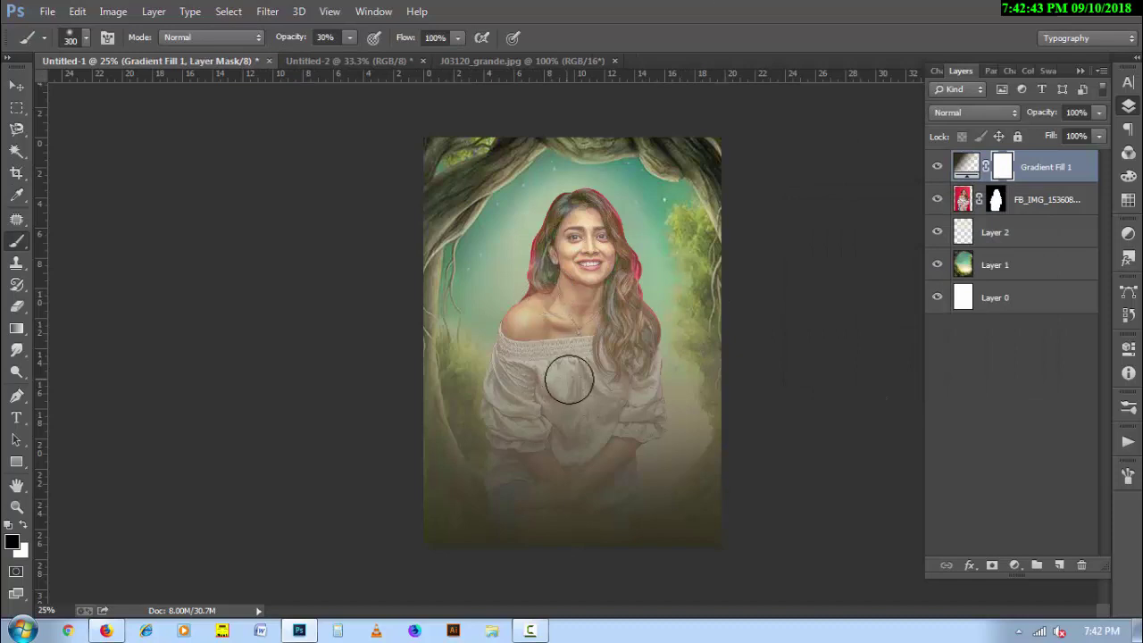
key(4)
key(bracketright)
key(bracketright)
key(bracketright)
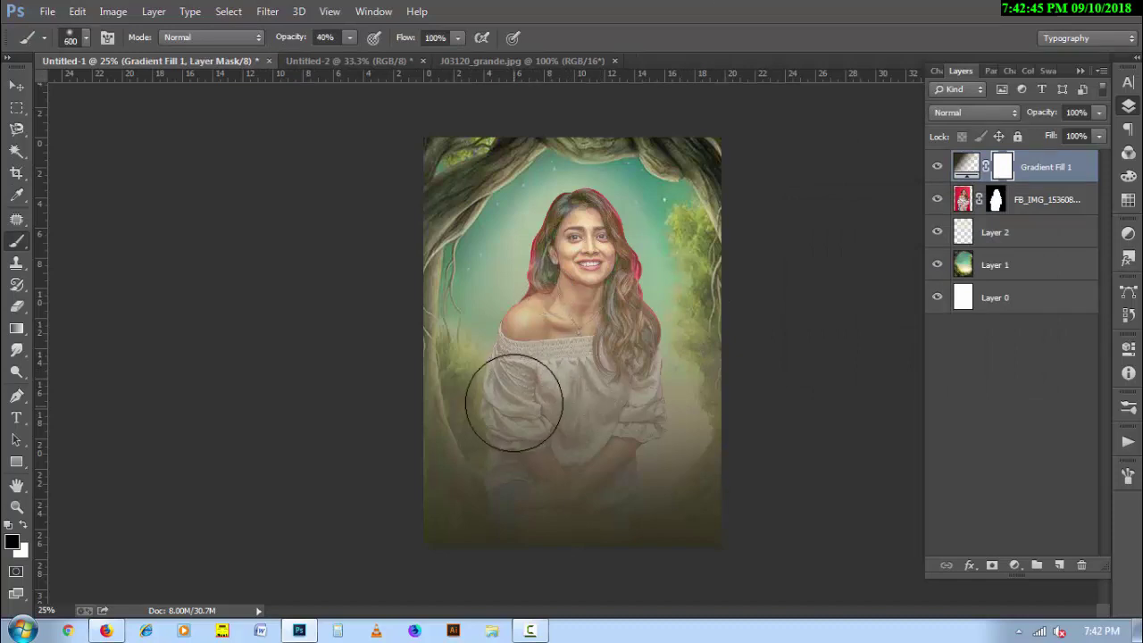
key(bracketright)
key(bracketright)
mouse_move(509, 380)
mouse_down()
mouse_move(622, 397)
mouse_move(509, 408)
mouse_up()
key(bracketright)
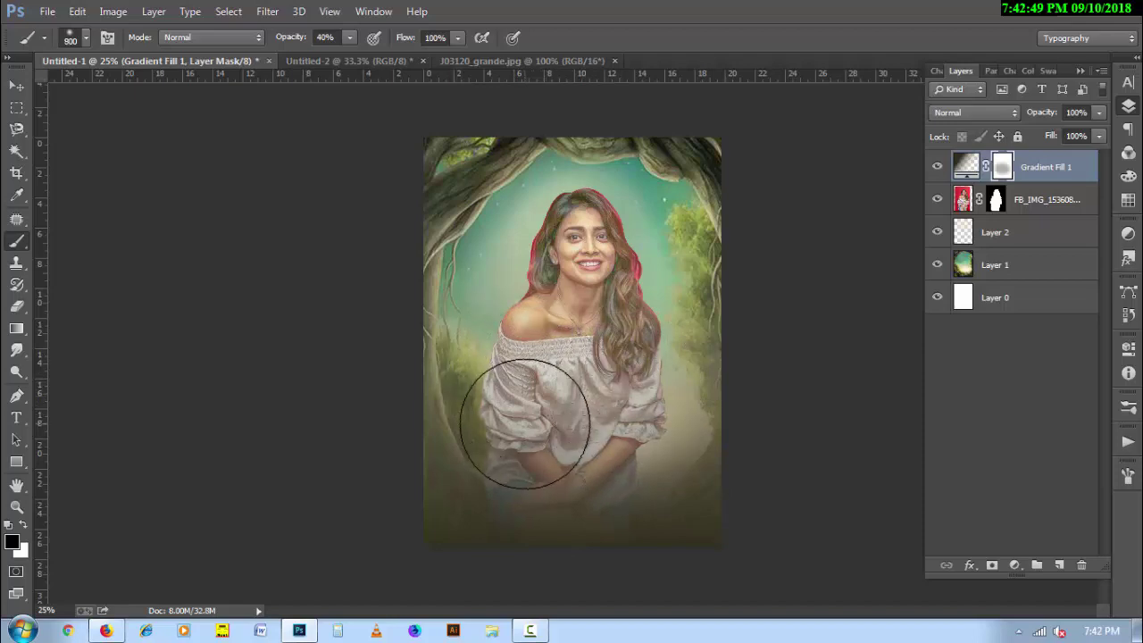
key(bracketleft)
key(bracketleft)
mouse_move(478, 324)
mouse_down()
mouse_move(544, 459)
mouse_move(661, 362)
mouse_move(634, 391)
mouse_move(520, 406)
mouse_move(557, 438)
mouse_move(604, 408)
mouse_move(624, 458)
mouse_move(624, 420)
mouse_move(544, 418)
mouse_move(500, 397)
mouse_move(496, 411)
mouse_up()
Fully clear the gradient from the sleeve and upper arm with a 400 px, 100% opacity brush
key(bracketleft)
key(bracketleft)
key(bracketleft)
key(bracketleft)
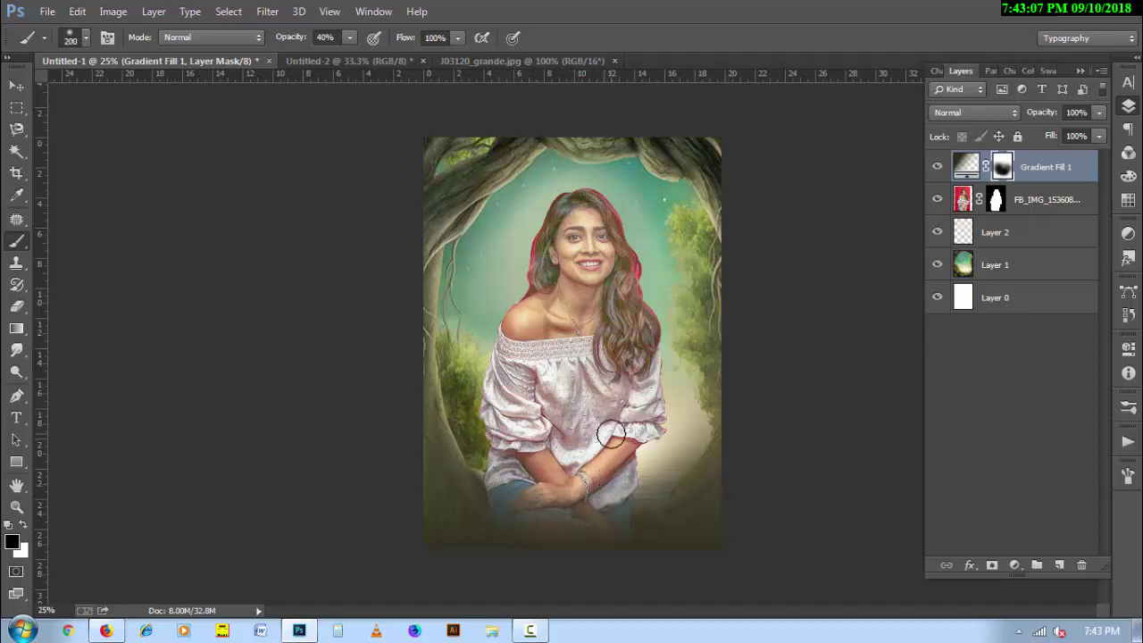
key(bracketright)
key(bracketright)
key(bracketright)
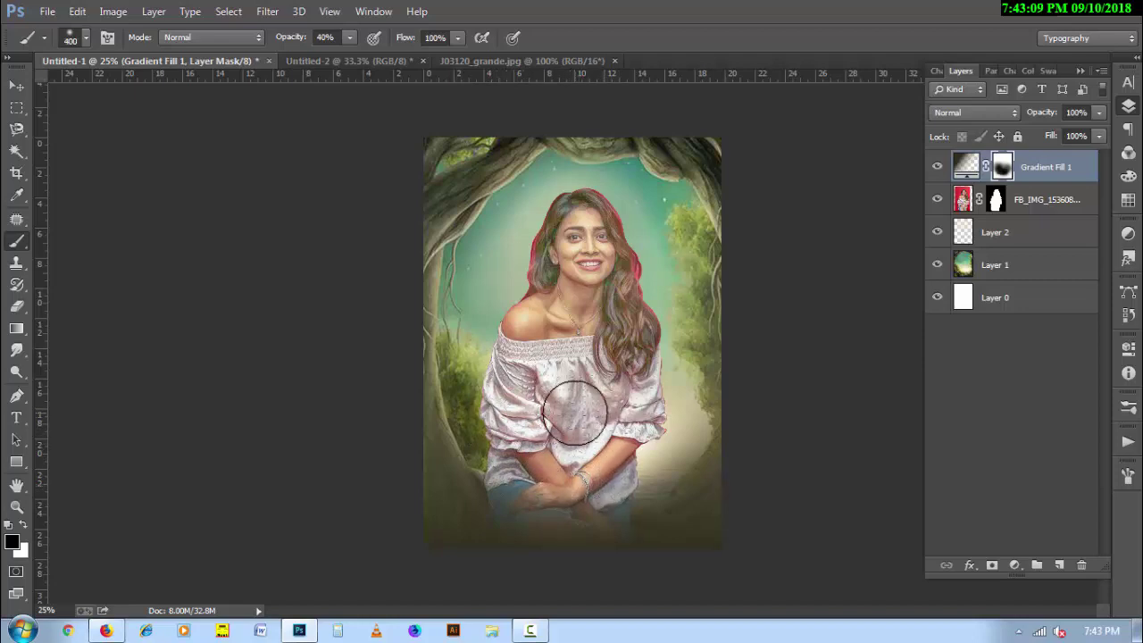
key(0)
drag(509, 409, 633, 369)
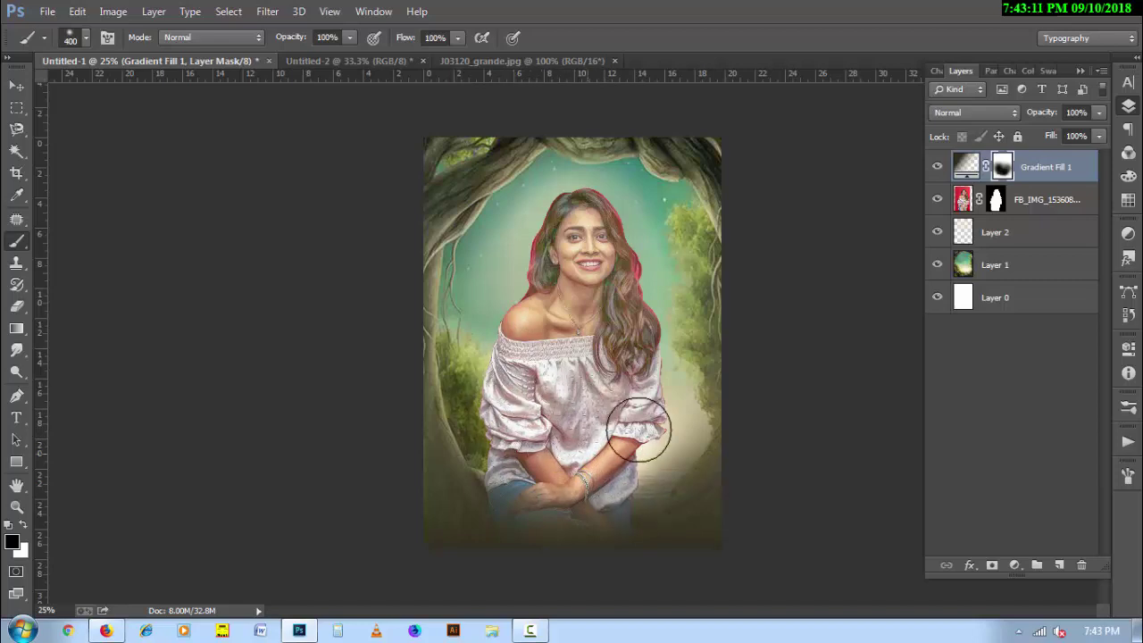
Paint black over the upper corners of the Gradient Fill 1 mask while viewing it alone
alt+click(1007, 172)
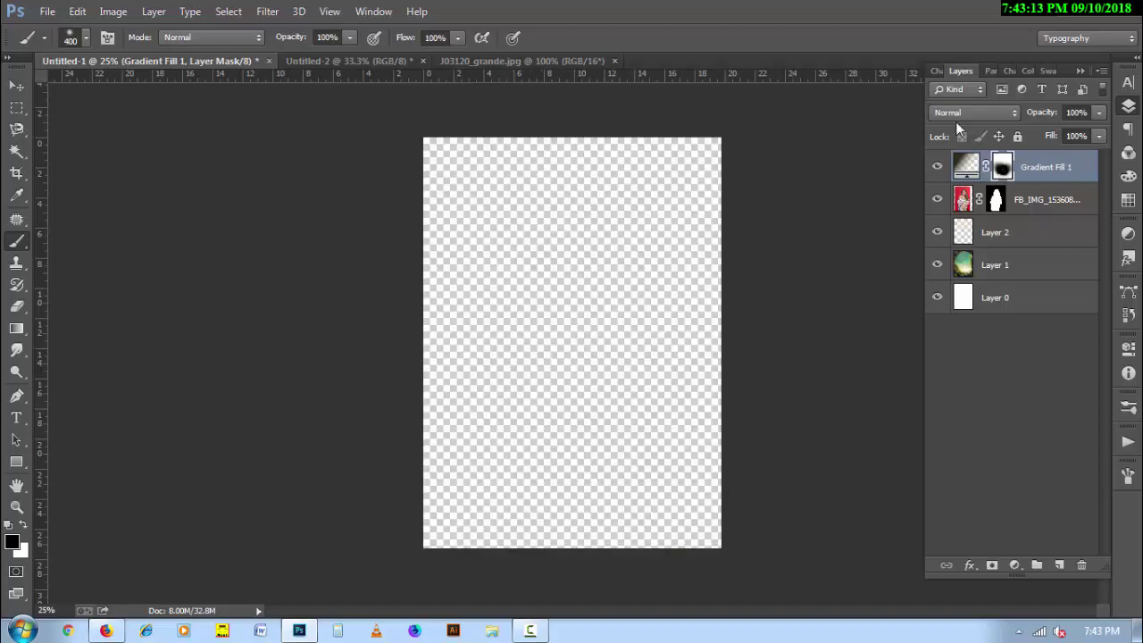
key(bracketright)
key(bracketright)
mouse_move(513, 371)
mouse_down()
mouse_move(434, 234)
mouse_move(581, 378)
mouse_move(706, 276)
mouse_move(626, 299)
mouse_move(625, 263)
mouse_move(643, 229)
mouse_move(446, 184)
mouse_move(673, 157)
mouse_move(663, 247)
mouse_up()
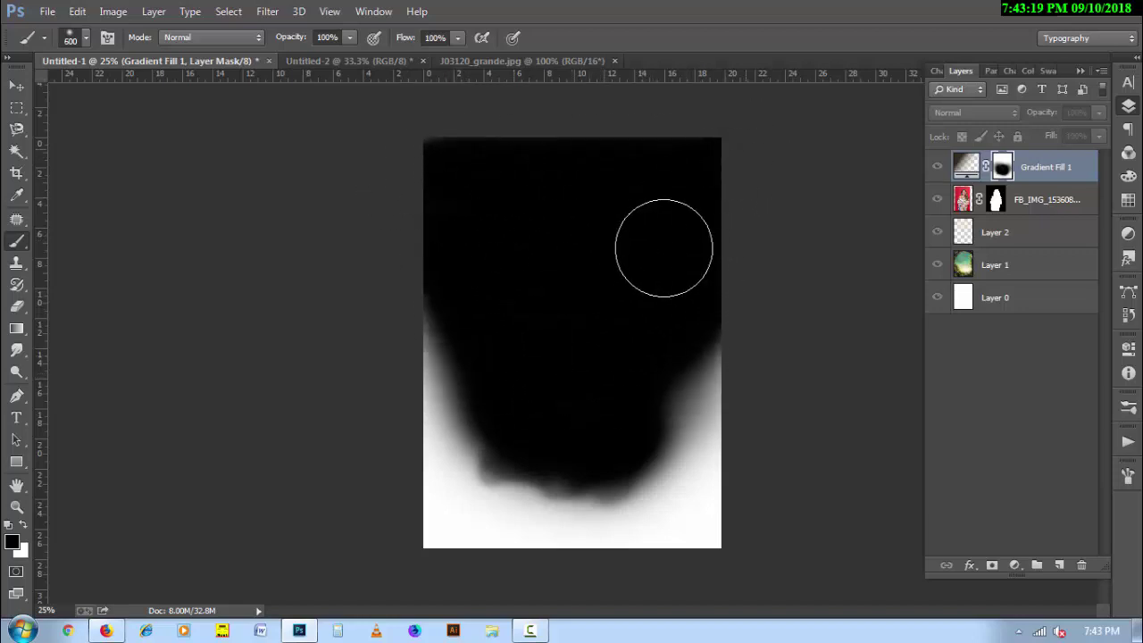
alt+click(1002, 169)
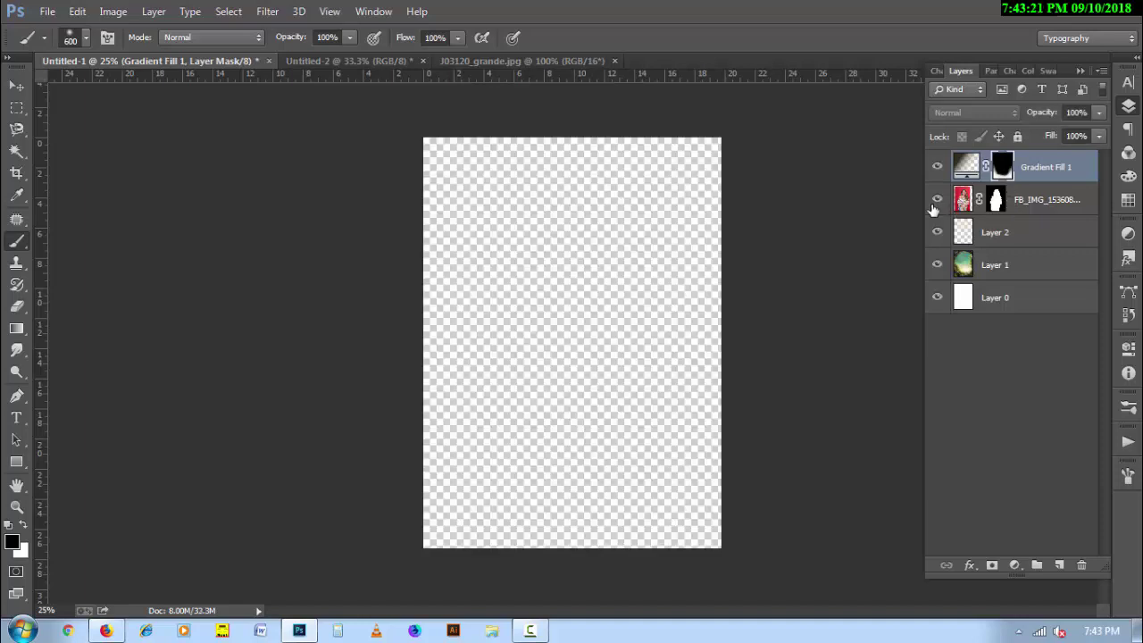
key(h)
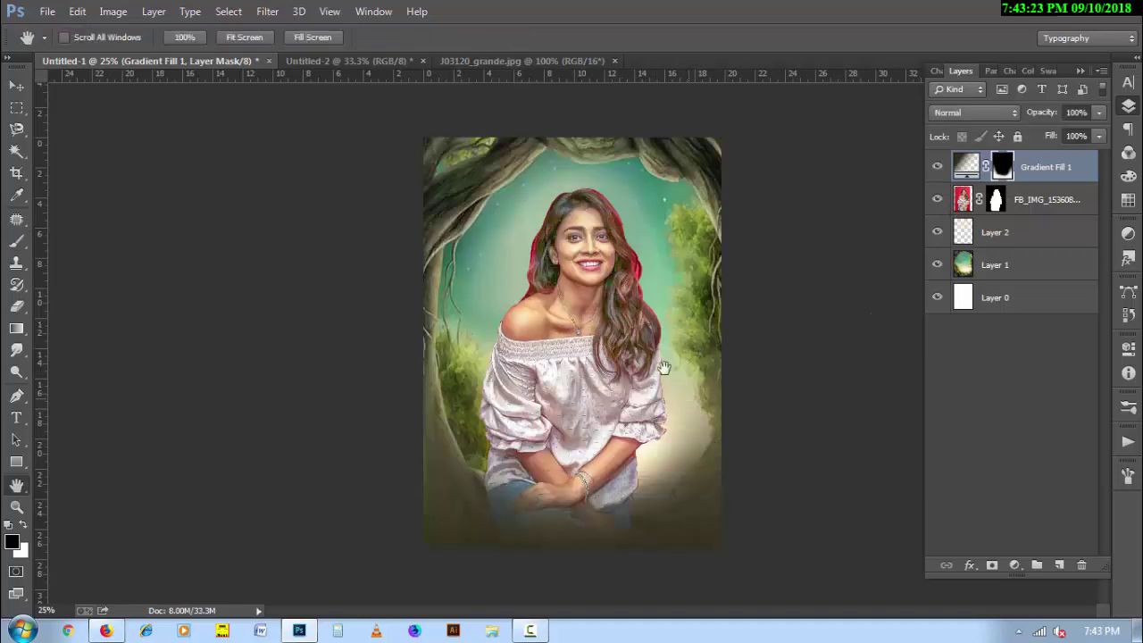
click(530, 632)
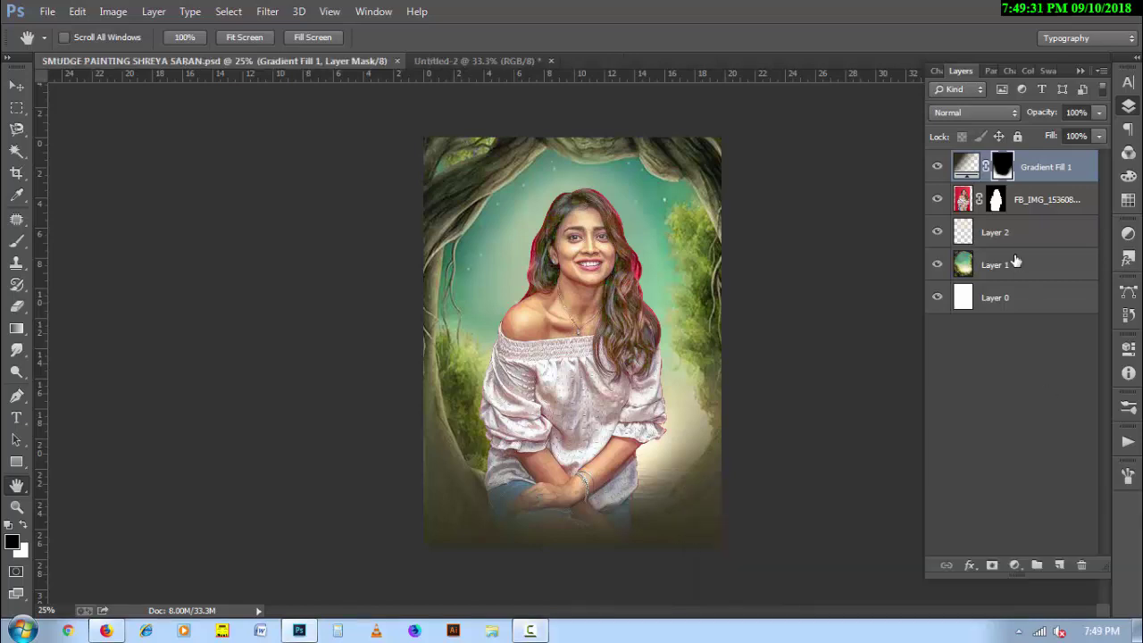
Duplicate the FB_IMG layer below, apply the top copy's layer mask, and zoom onto the blouse
click(1018, 264)
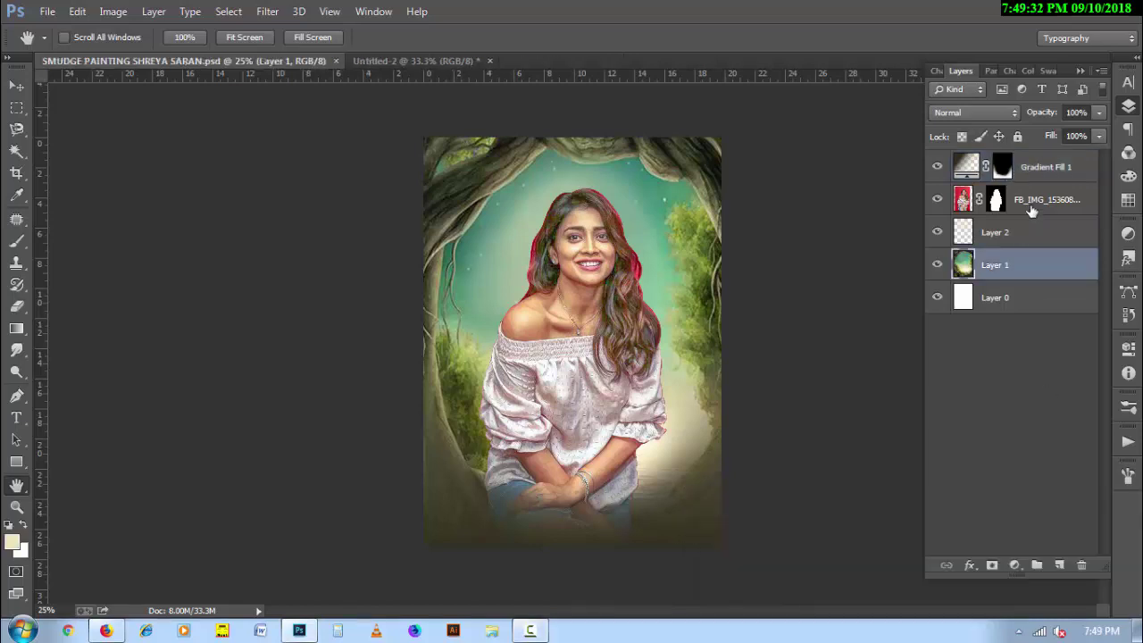
click(1033, 202)
mouse_move(1033, 202)
mouse_down()
mouse_move(1059, 564)
mouse_move(1017, 286)
mouse_move(1015, 306)
mouse_up()
click(1038, 207)
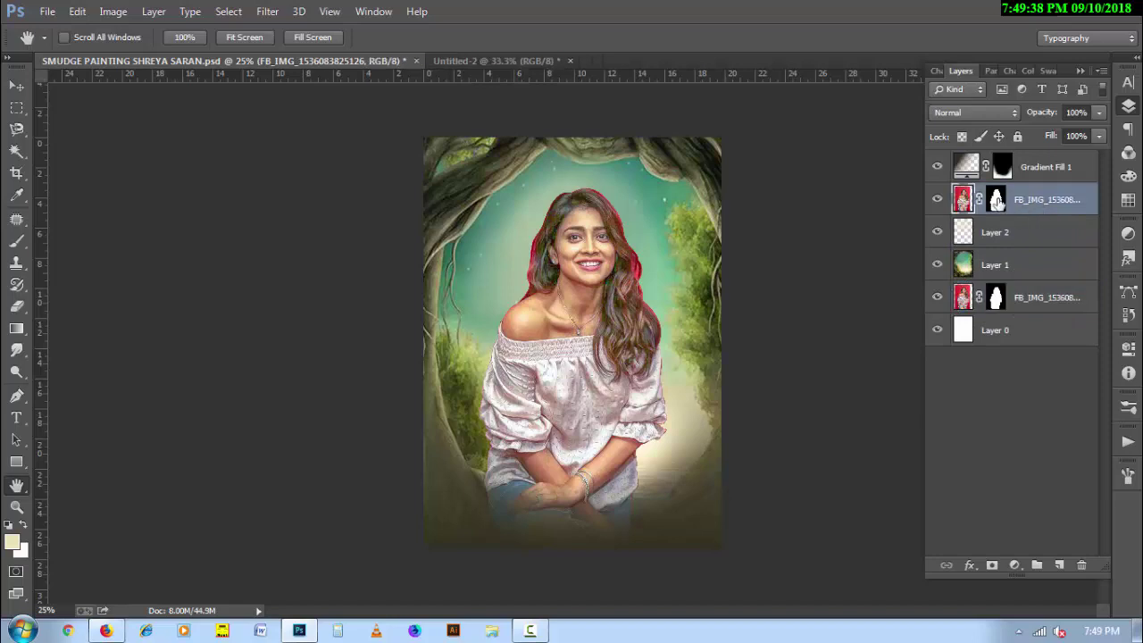
right_click(996, 200)
click(991, 253)
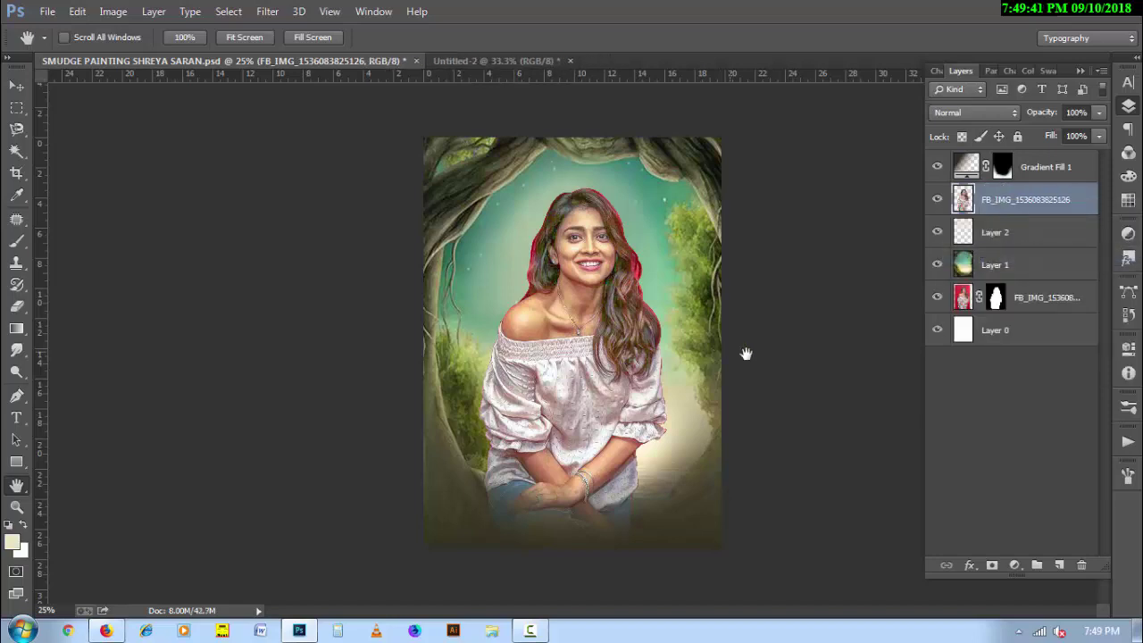
click(17, 351)
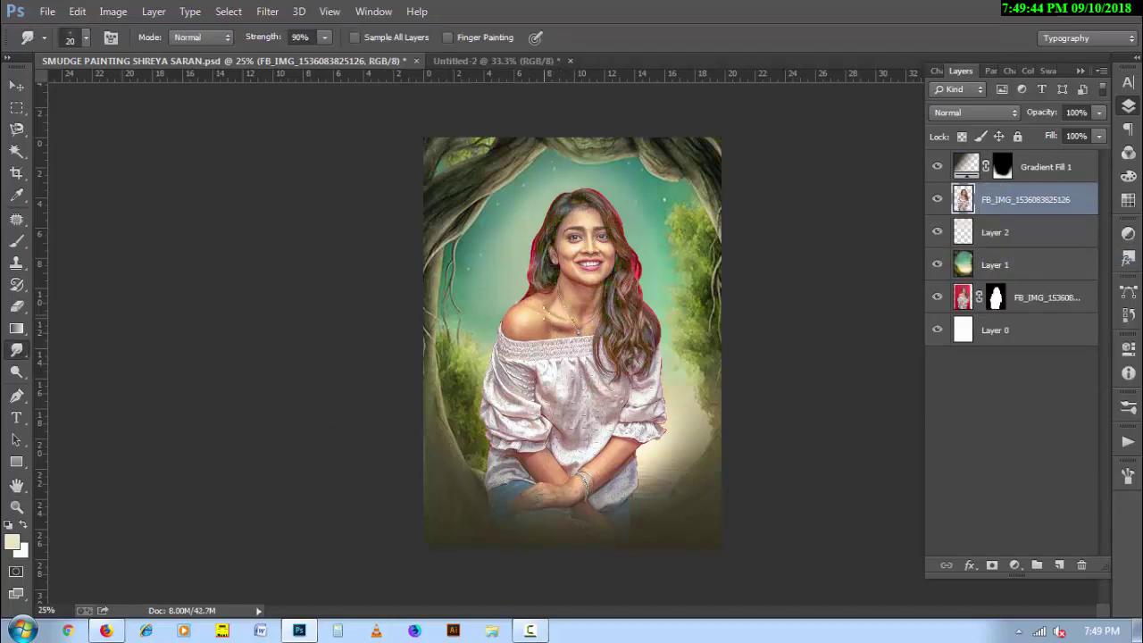
drag(530, 454, 594, 403)
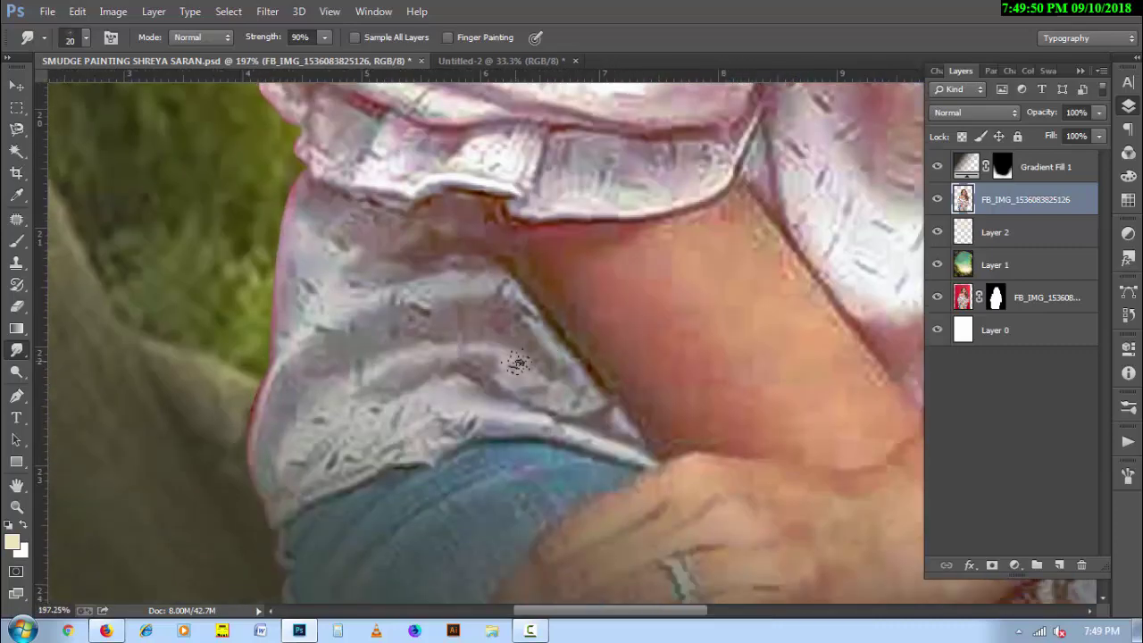
Set the Smudge tool to the 65 px spatter brush at 40% strength, sized 25
right_click(518, 361)
scroll(1104, 590, down, 5)
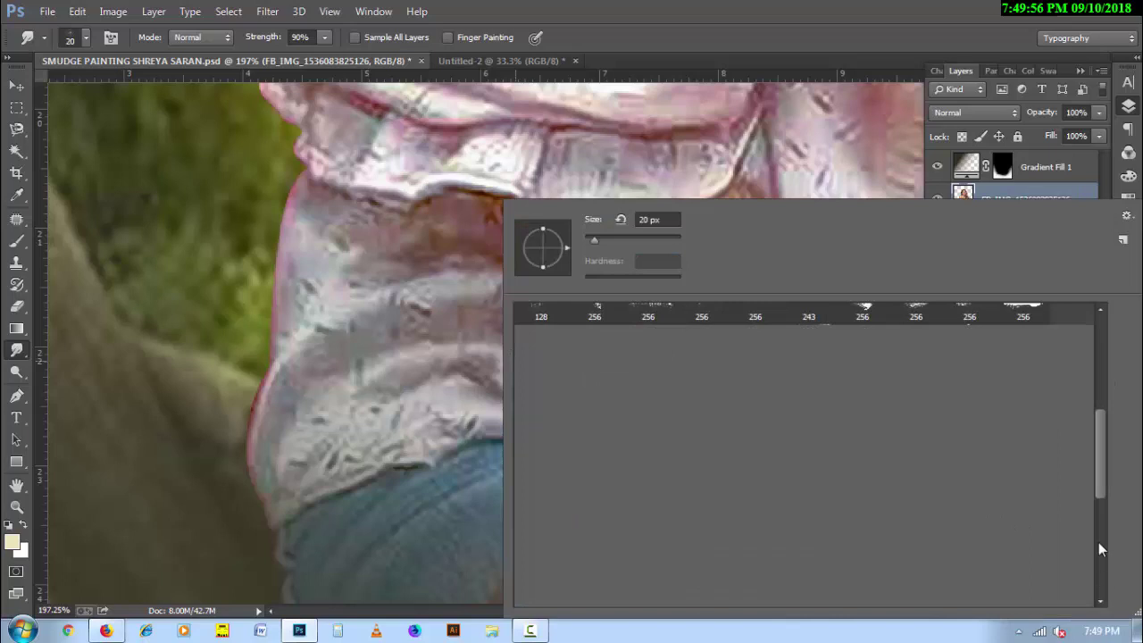
scroll(1098, 541, down, 3)
click(594, 578)
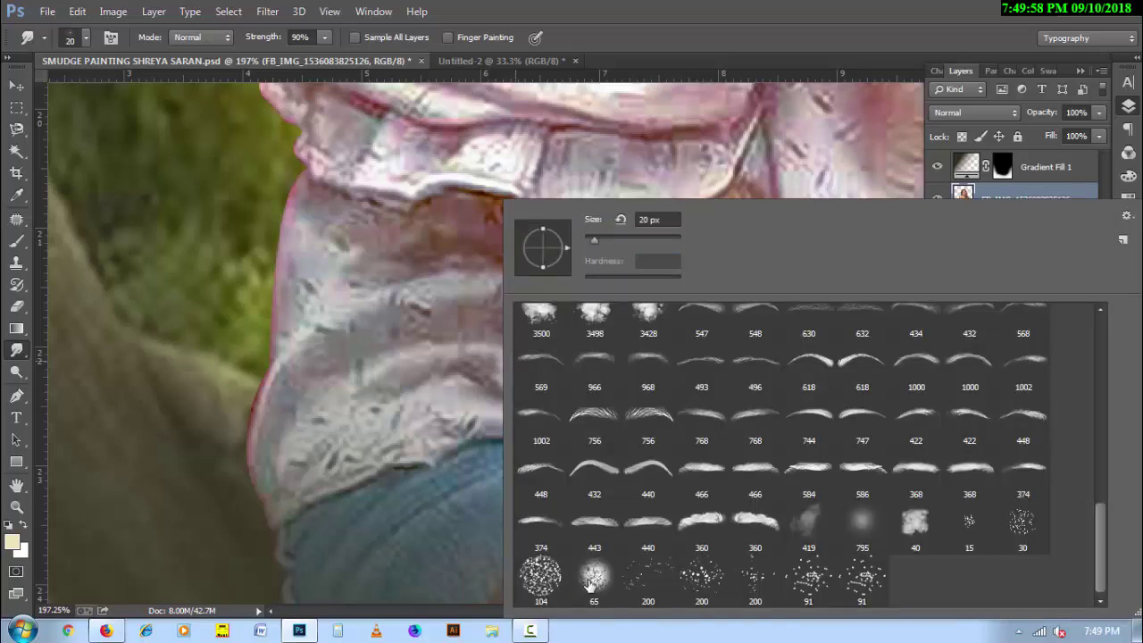
click(706, 45)
key(4)
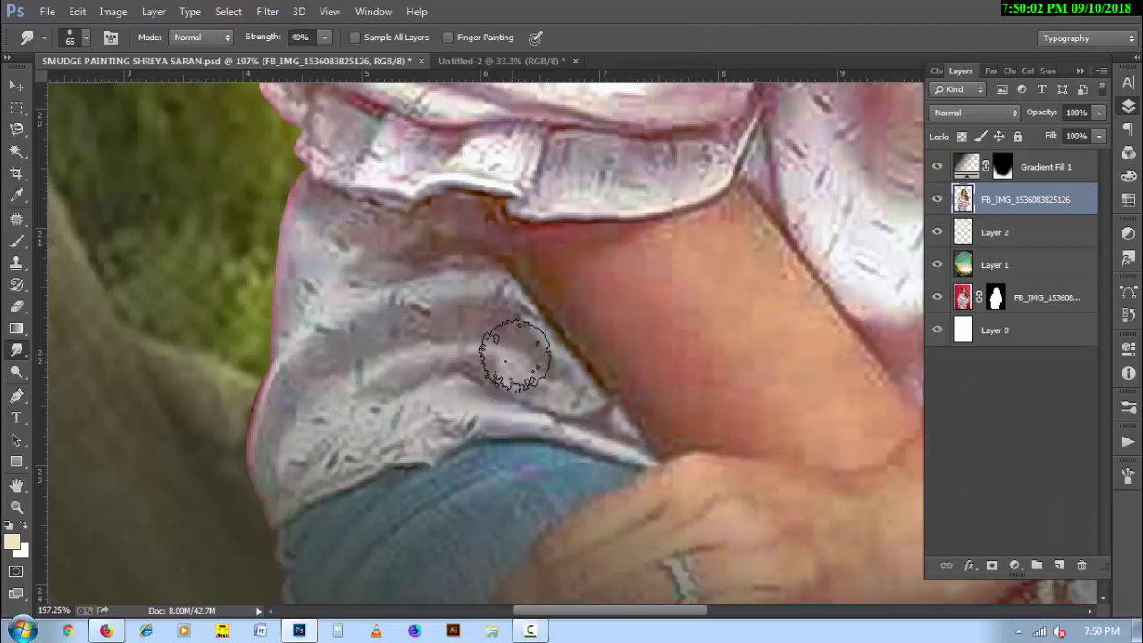
key(bracketleft)
key(bracketleft)
key(bracketleft)
key(bracketleft)
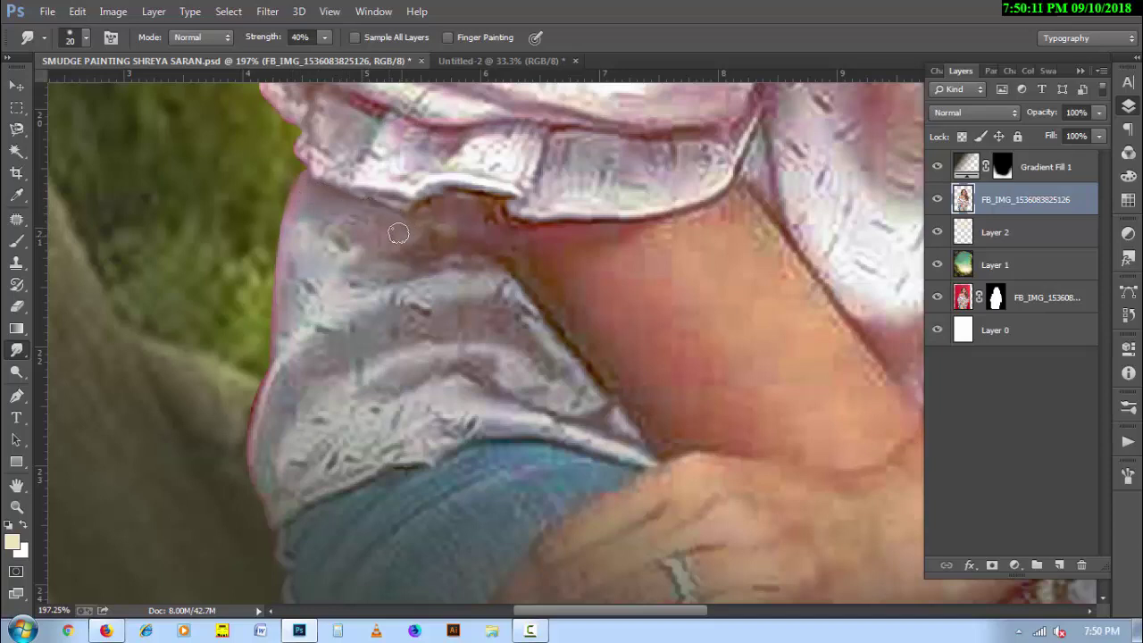
key(bracketright)
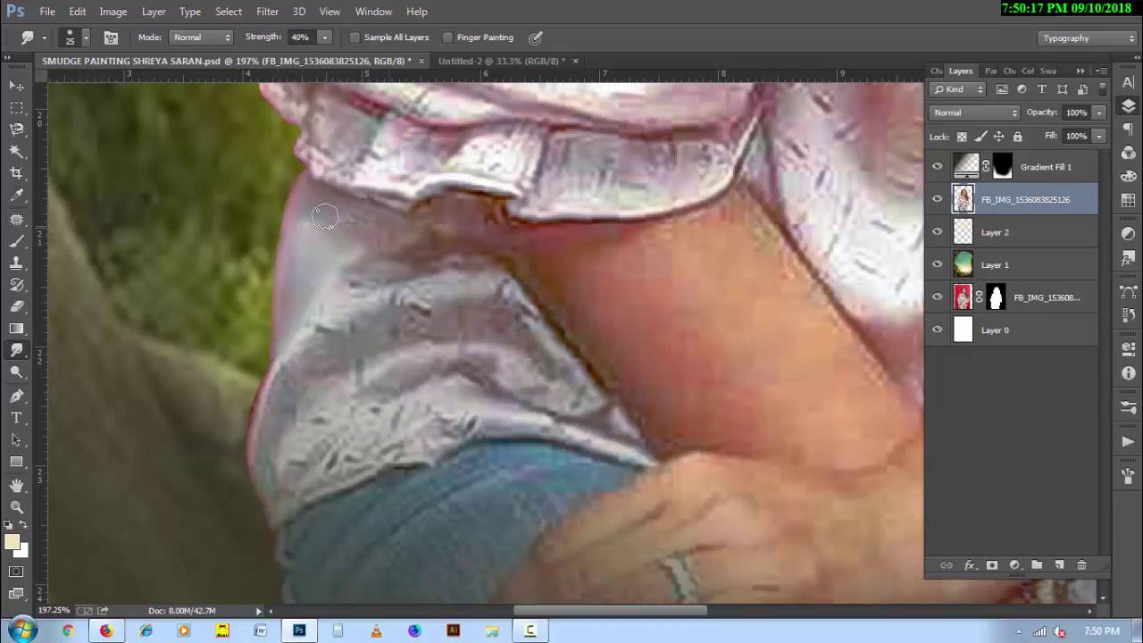
Smudge the sleeve's top, left edge, jeans seam, skin edge and pinkish streaks smooth
mouse_move(324, 217)
mouse_down()
mouse_move(475, 259)
mouse_move(426, 205)
mouse_move(431, 229)
mouse_up()
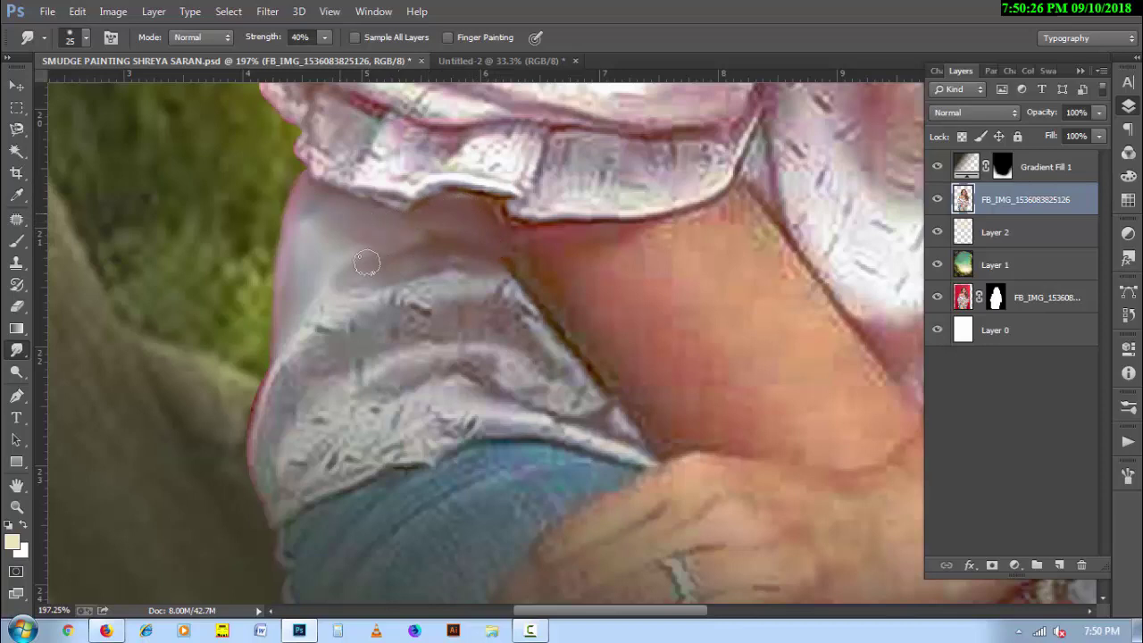
key(bracketleft)
drag(270, 382, 251, 476)
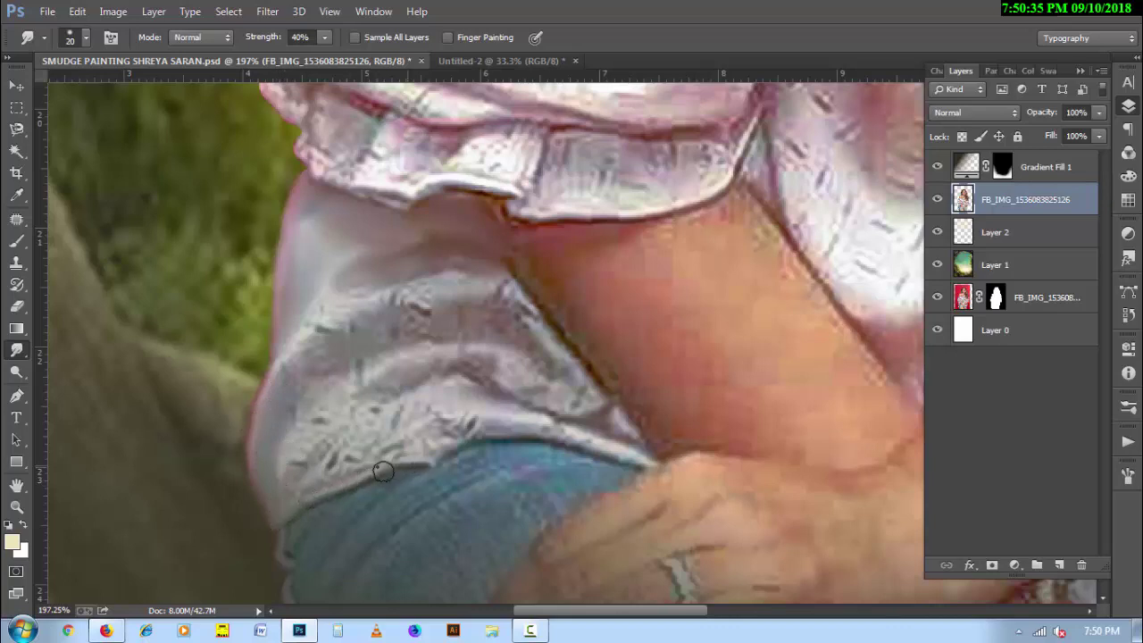
mouse_move(382, 472)
mouse_down()
mouse_move(462, 434)
mouse_move(339, 475)
mouse_up()
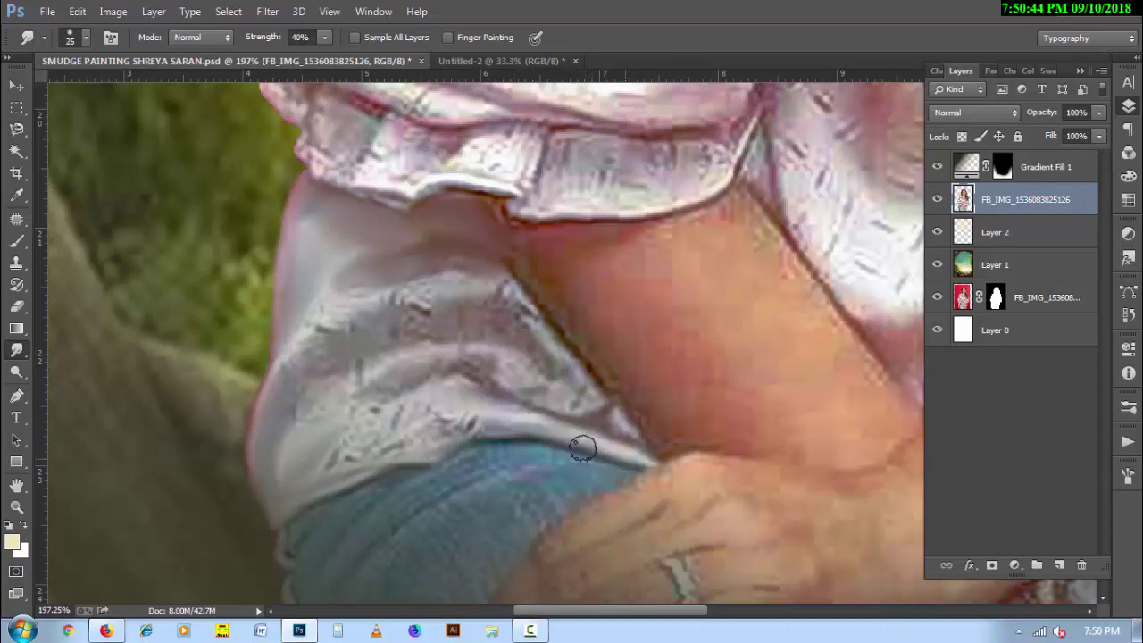
mouse_move(581, 448)
mouse_down()
mouse_move(447, 439)
mouse_move(546, 416)
mouse_move(424, 438)
mouse_move(462, 412)
mouse_move(339, 454)
mouse_move(472, 401)
mouse_move(461, 387)
mouse_move(339, 449)
mouse_move(417, 399)
mouse_up()
drag(417, 399, 348, 439)
mouse_move(404, 402)
mouse_down()
mouse_move(530, 403)
mouse_move(622, 432)
mouse_up()
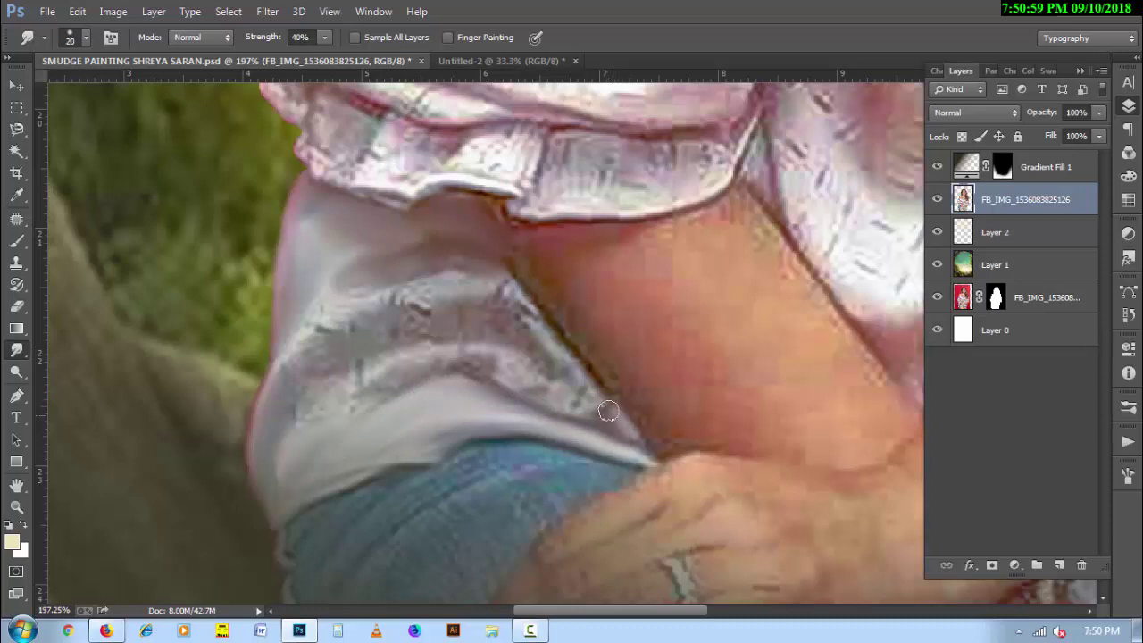
mouse_move(515, 291)
mouse_down()
mouse_move(578, 386)
mouse_move(553, 398)
mouse_up()
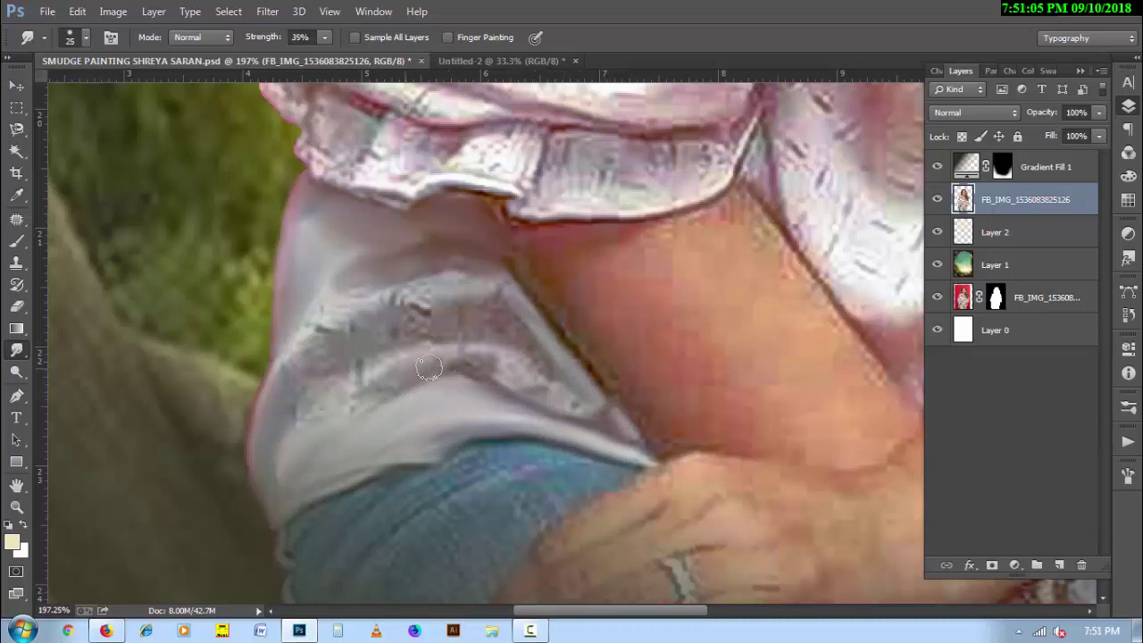
mouse_move(424, 357)
mouse_down()
mouse_move(472, 360)
mouse_move(573, 408)
mouse_move(512, 362)
mouse_move(575, 404)
mouse_up()
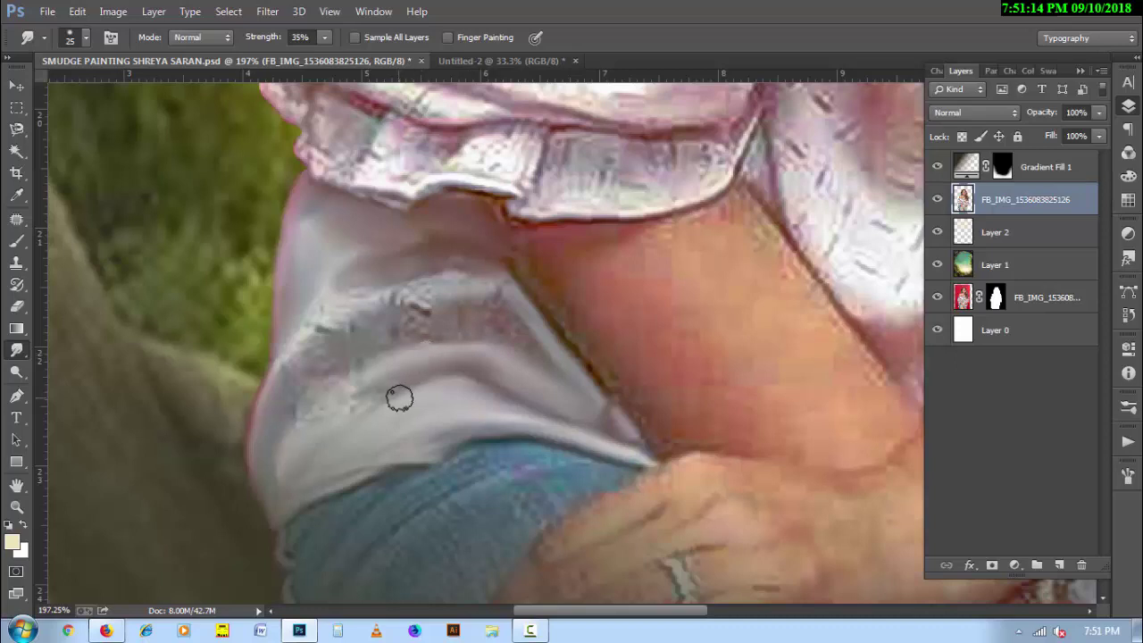
Enlarge the smudge brush to 30 and rotate the canvas view for easier strokes
key(p)
click(13, 354)
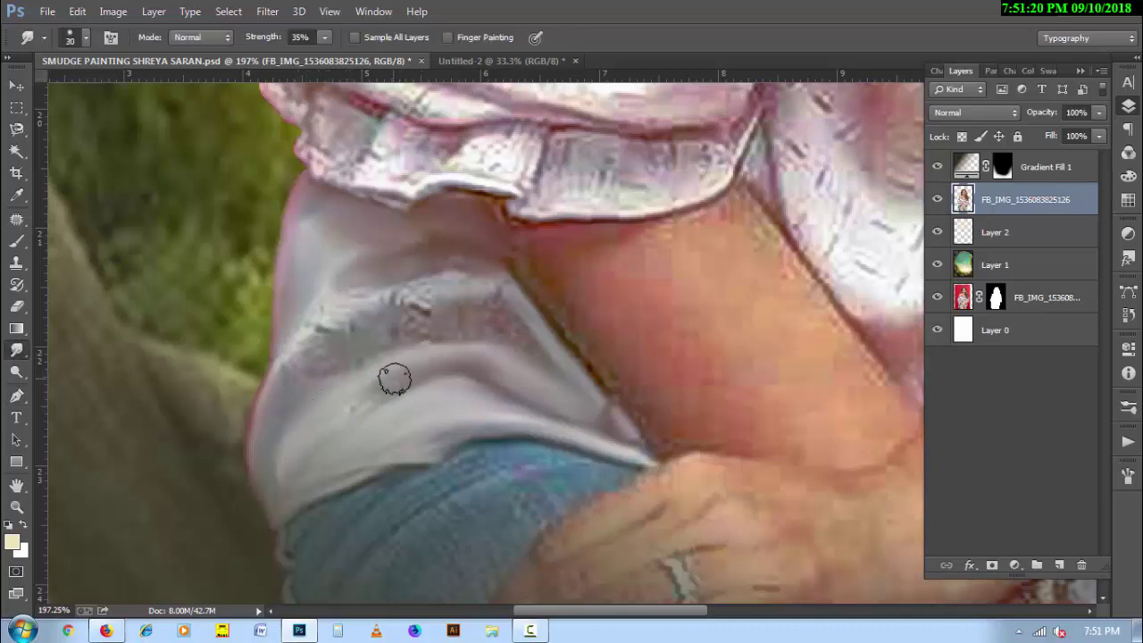
key(bracketright)
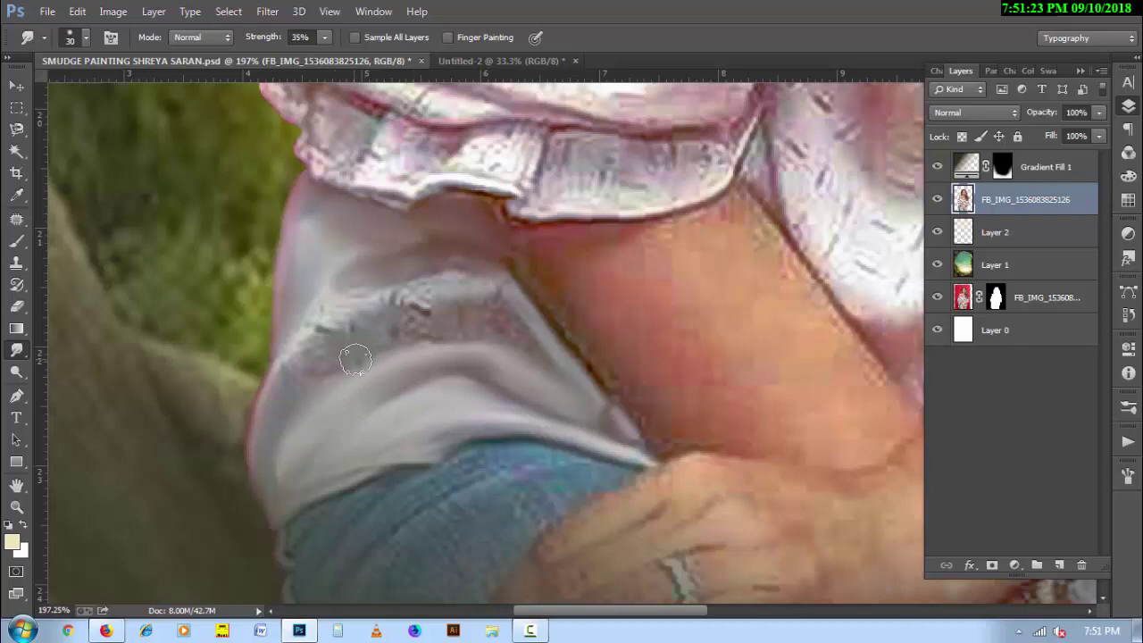
key(r)
click(253, 280)
mouse_move(254, 279)
mouse_down()
mouse_move(226, 293)
mouse_move(498, 370)
mouse_up()
Smudge the bright and light streaks along the sleeve edge with a 25 px brush
click(16, 350)
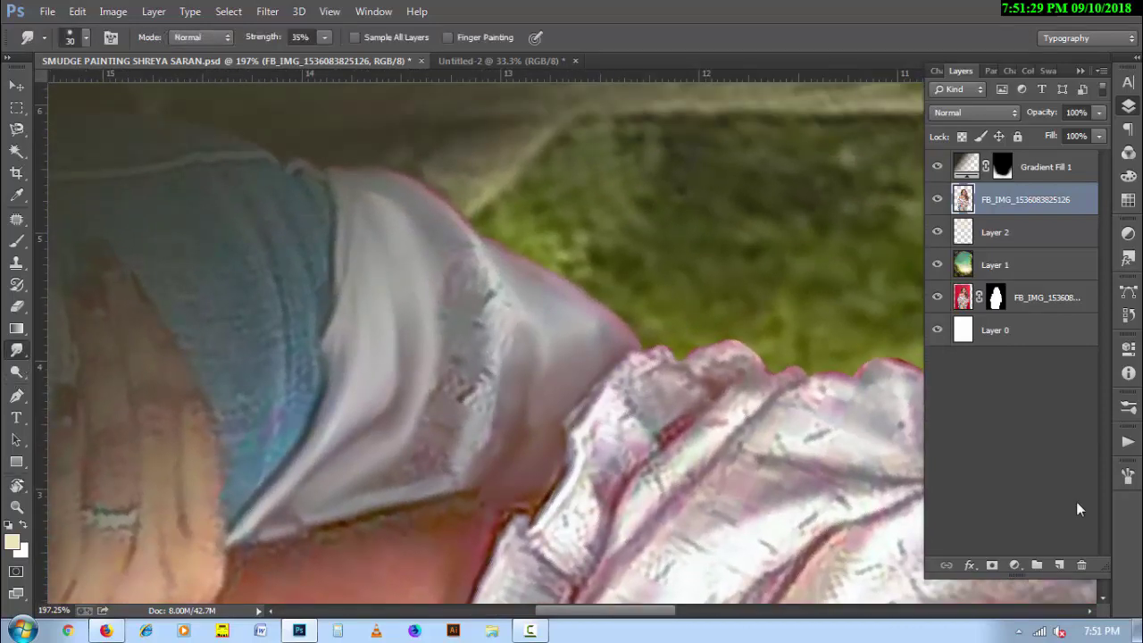
mouse_move(488, 458)
mouse_down()
mouse_move(442, 444)
mouse_move(434, 403)
mouse_move(421, 441)
mouse_up()
key(bracketleft)
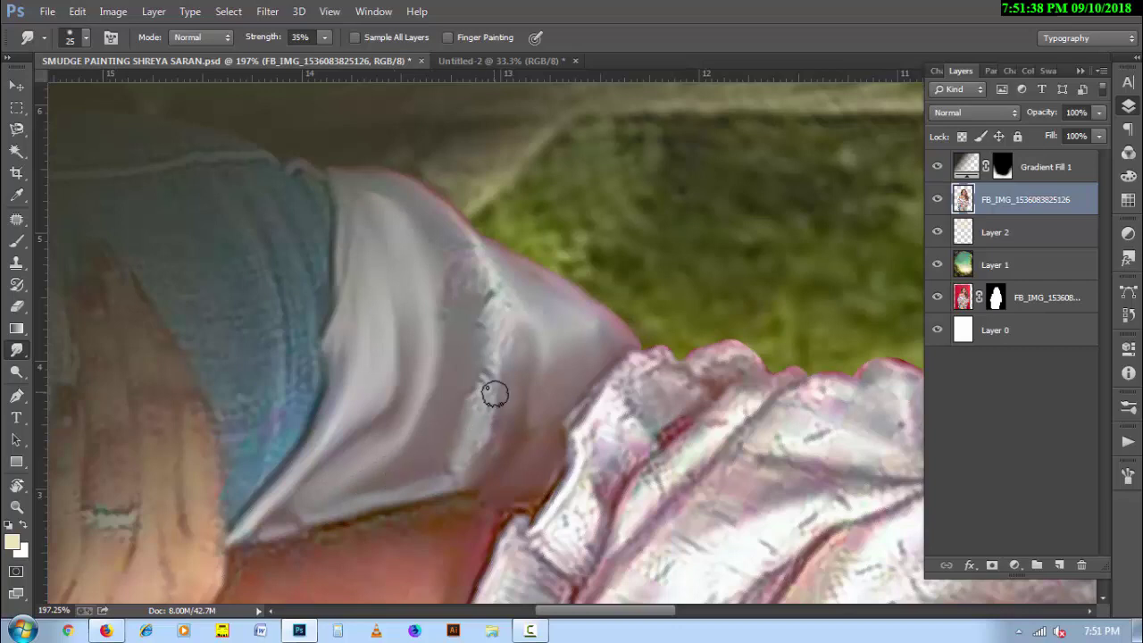
mouse_move(495, 394)
mouse_down()
mouse_move(492, 378)
mouse_move(474, 416)
mouse_move(488, 350)
mouse_move(472, 351)
mouse_up()
mouse_move(463, 411)
mouse_down()
mouse_move(461, 466)
mouse_move(449, 470)
mouse_move(463, 457)
mouse_up()
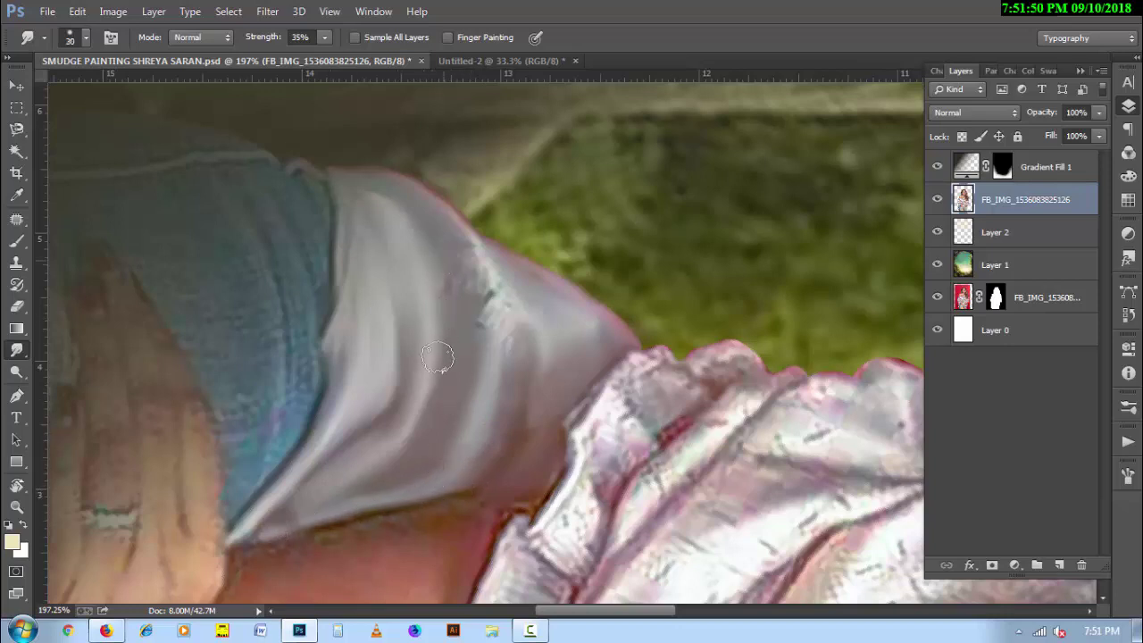
Smooth the sleeve's dark streaks and grey tones, then move the view to the blue fabric
key(bracketleft)
mouse_move(458, 269)
mouse_down()
mouse_move(485, 301)
mouse_move(459, 234)
mouse_move(497, 324)
mouse_move(510, 319)
mouse_move(515, 360)
mouse_move(508, 284)
mouse_move(515, 301)
mouse_move(522, 380)
mouse_move(502, 426)
mouse_up()
key(bracketleft)
mouse_move(513, 348)
mouse_down()
mouse_move(509, 378)
mouse_move(515, 312)
mouse_move(478, 356)
mouse_up()
drag(416, 455, 397, 441)
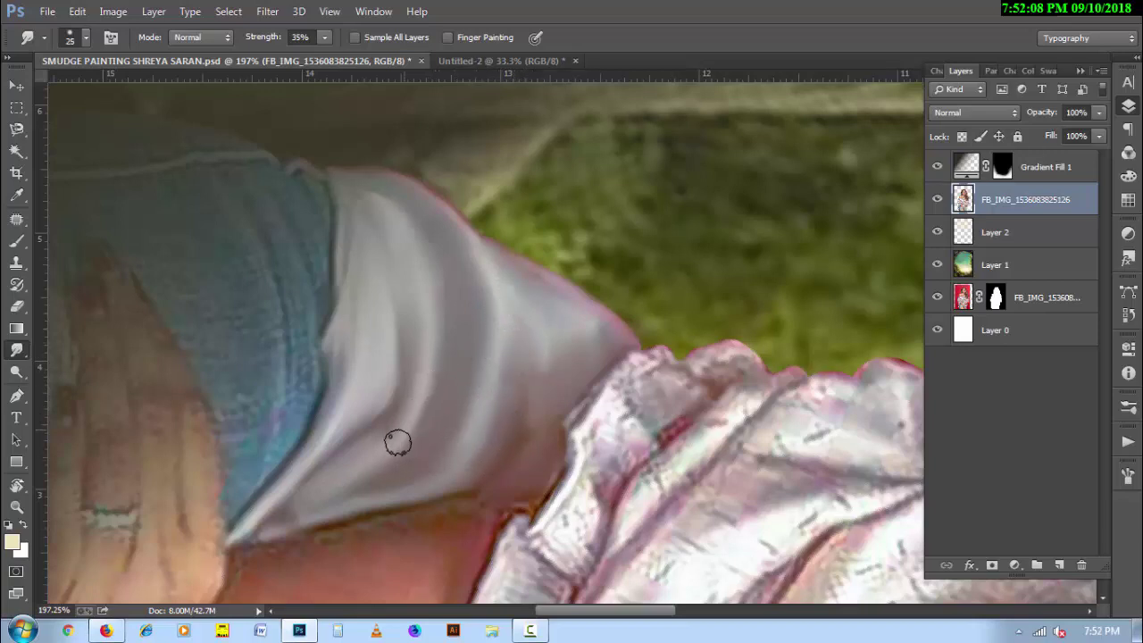
drag(253, 298, 452, 382)
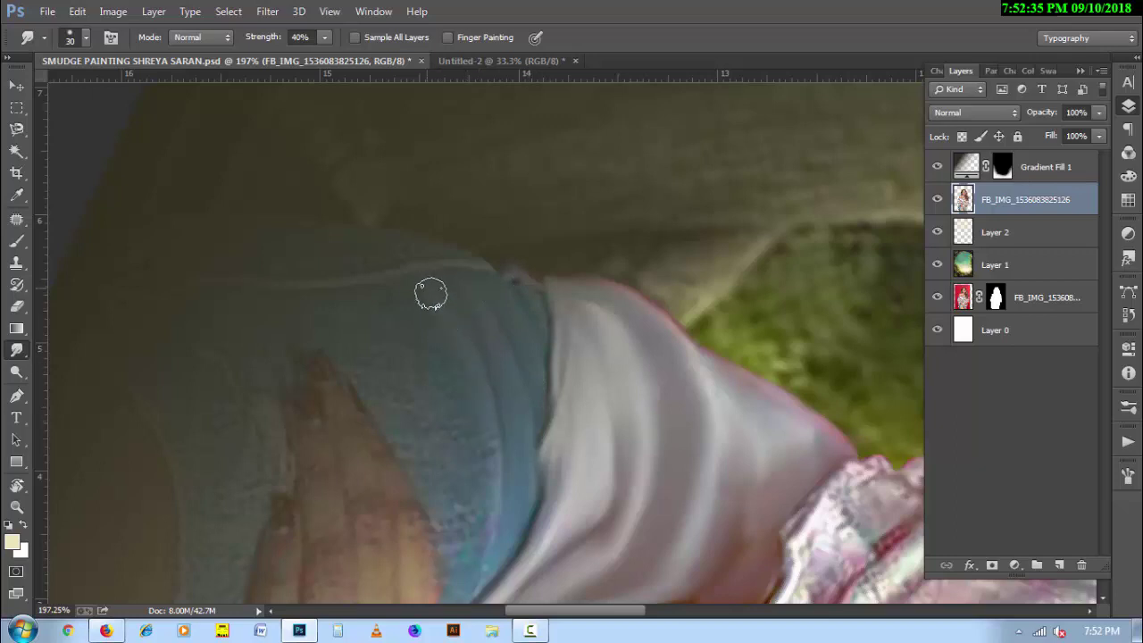
Zoom in on the blue fabric near the hand, sizing the 40% Smudge brush between 25 and 40
key(bracketright)
key(bracketleft)
scroll(502, 464, down, 3)
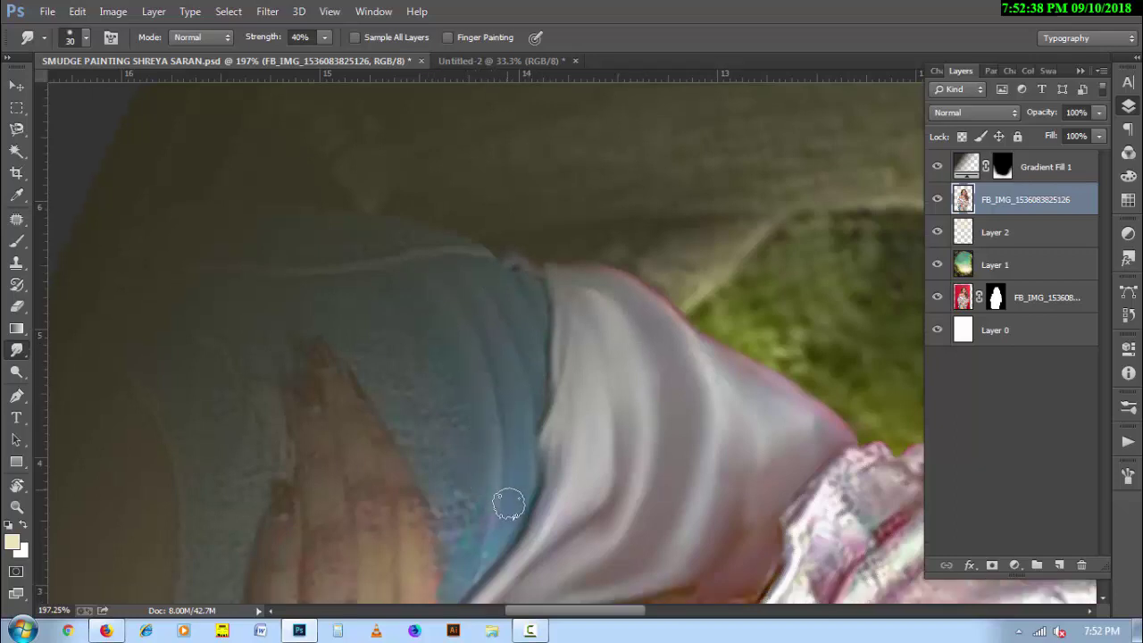
key(bracketright)
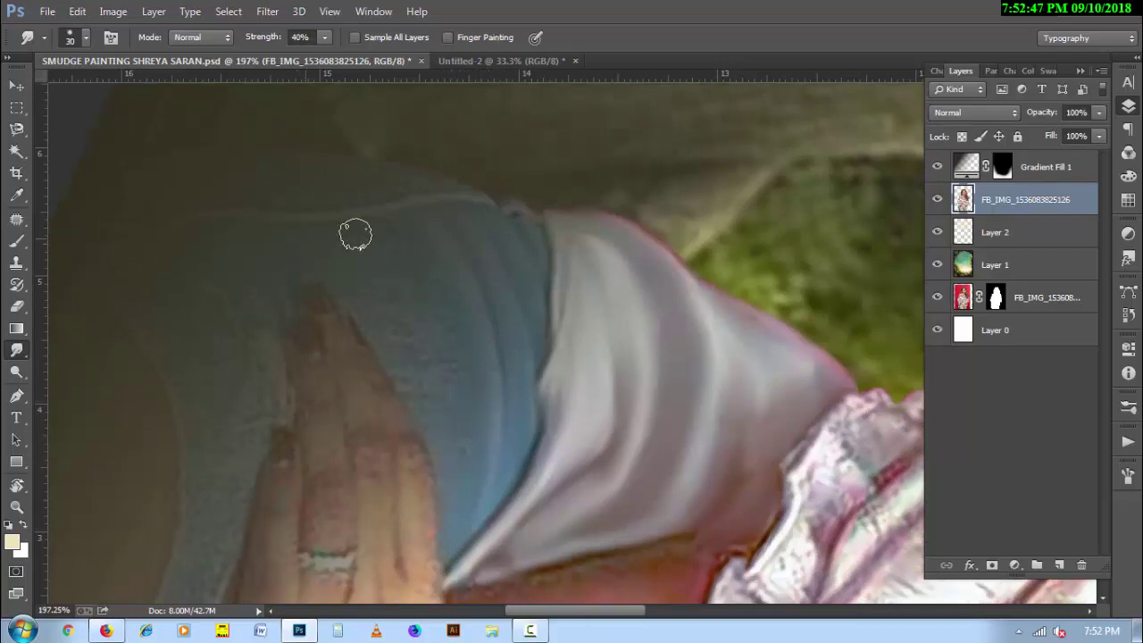
key(bracketright)
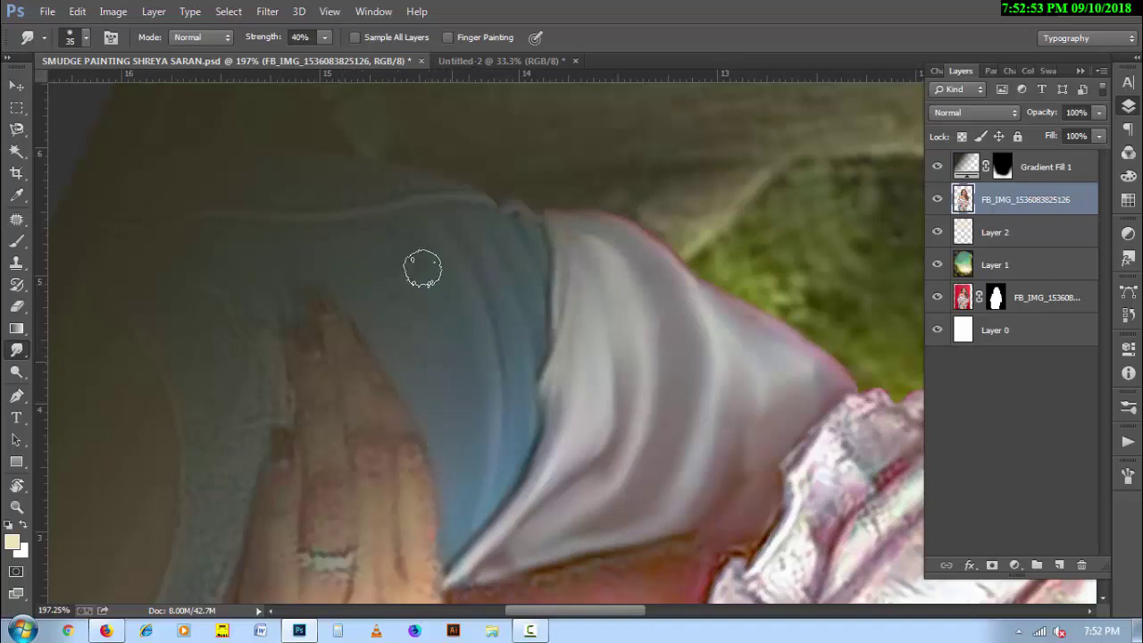
key(bracketright)
key(bracketleft)
scroll(348, 326, up, 1)
key(bracketleft)
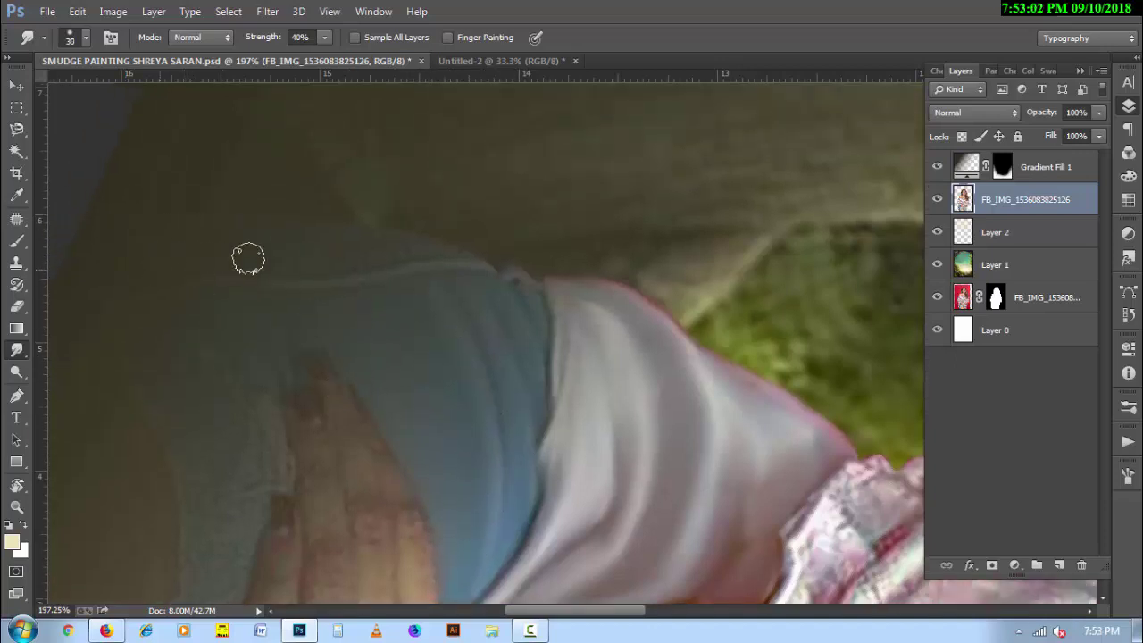
key(bracketleft)
key(bracketleft)
Centre the ringed hand and size the Smudge brush from 20 up to 70 for the dark shadow
scroll(263, 357, down, 1)
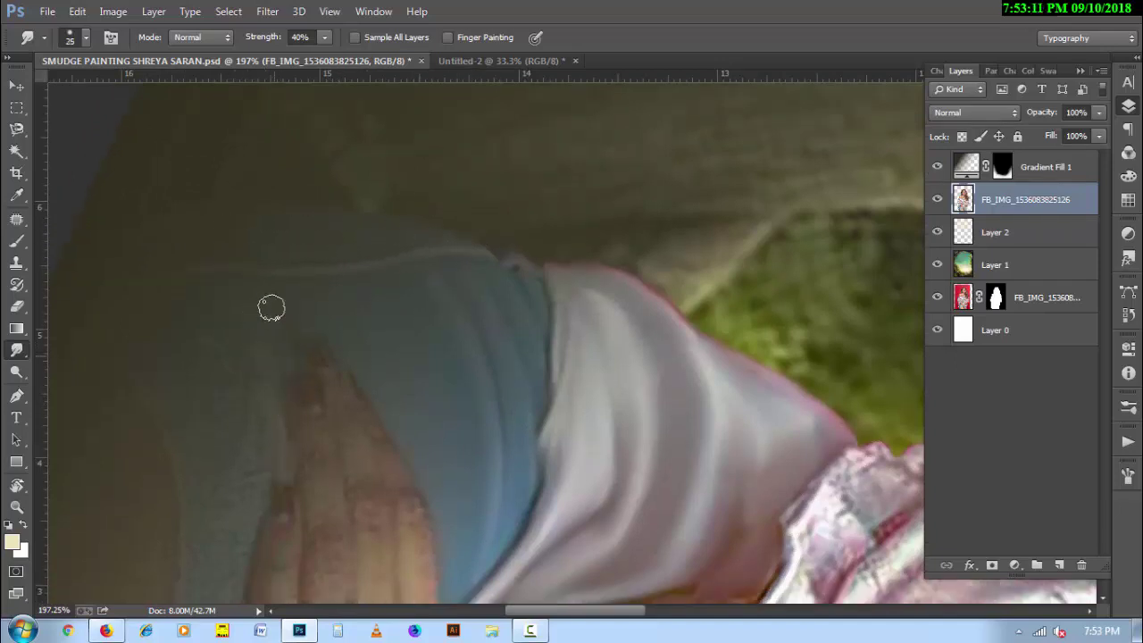
key(bracketright)
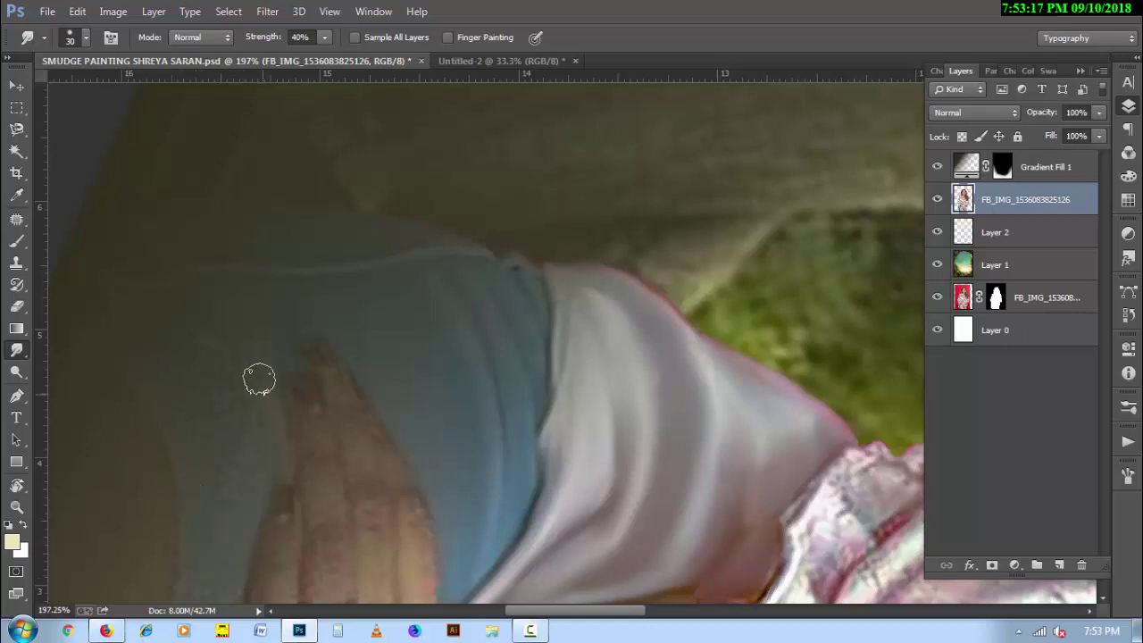
key(bracketright)
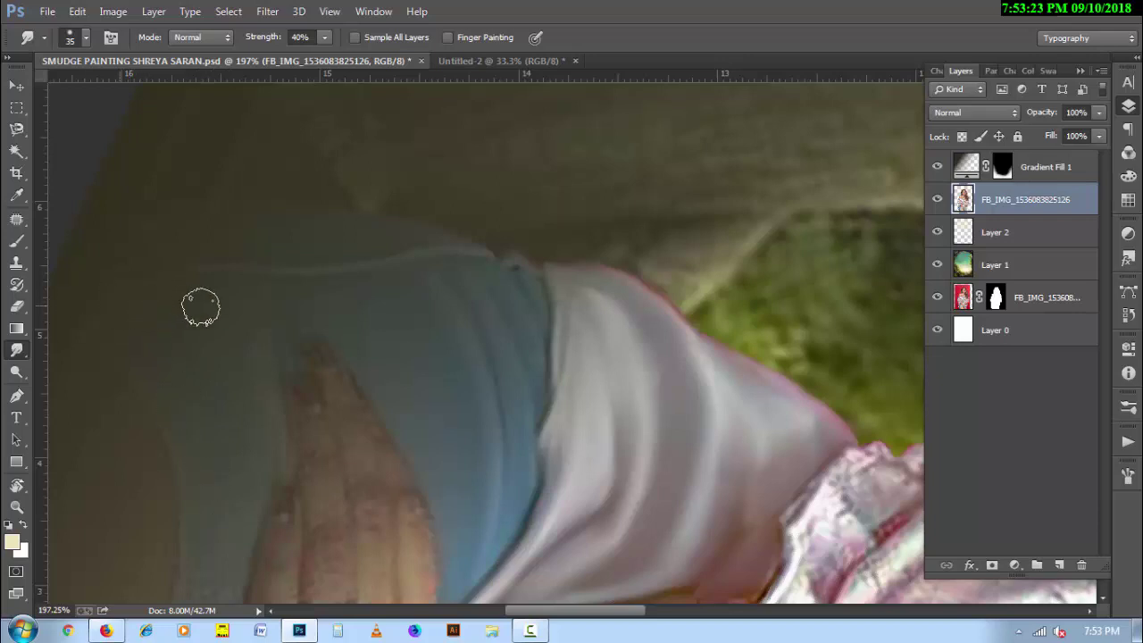
drag(245, 277, 440, 393)
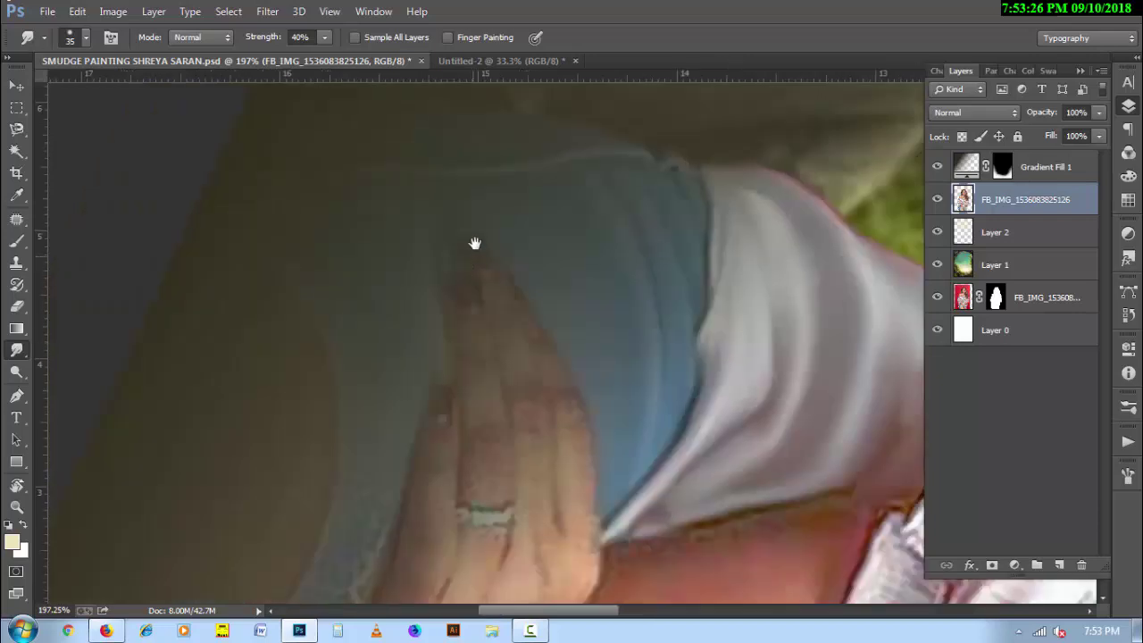
key(bracketleft)
key(bracketleft)
key(bracketleft)
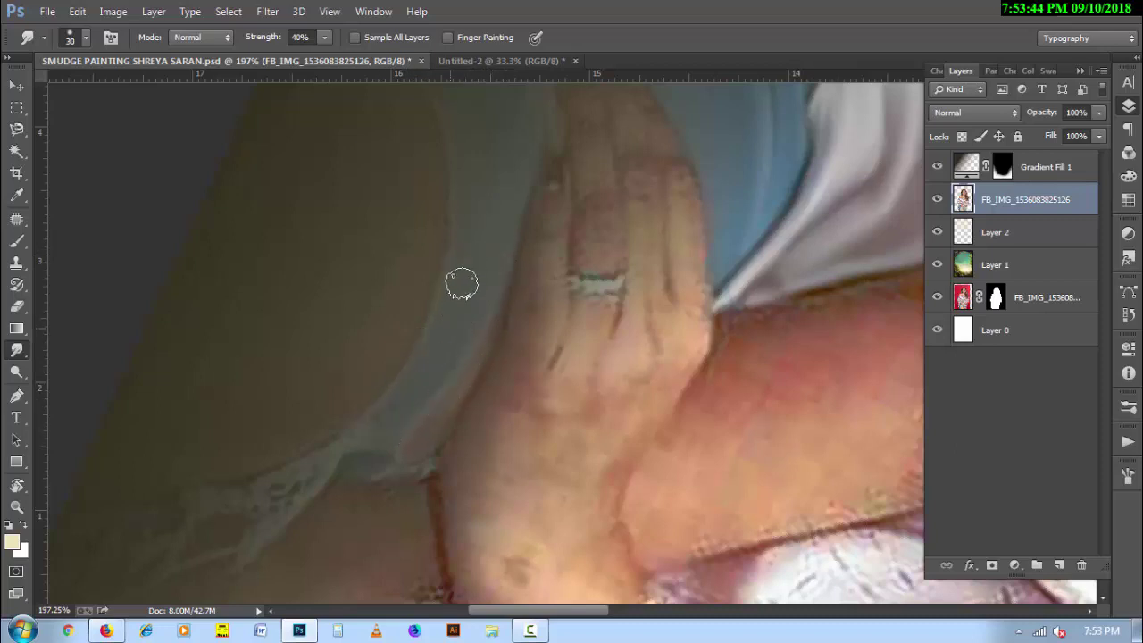
scroll(380, 413, up, 3)
key(bracketright)
key(bracketright)
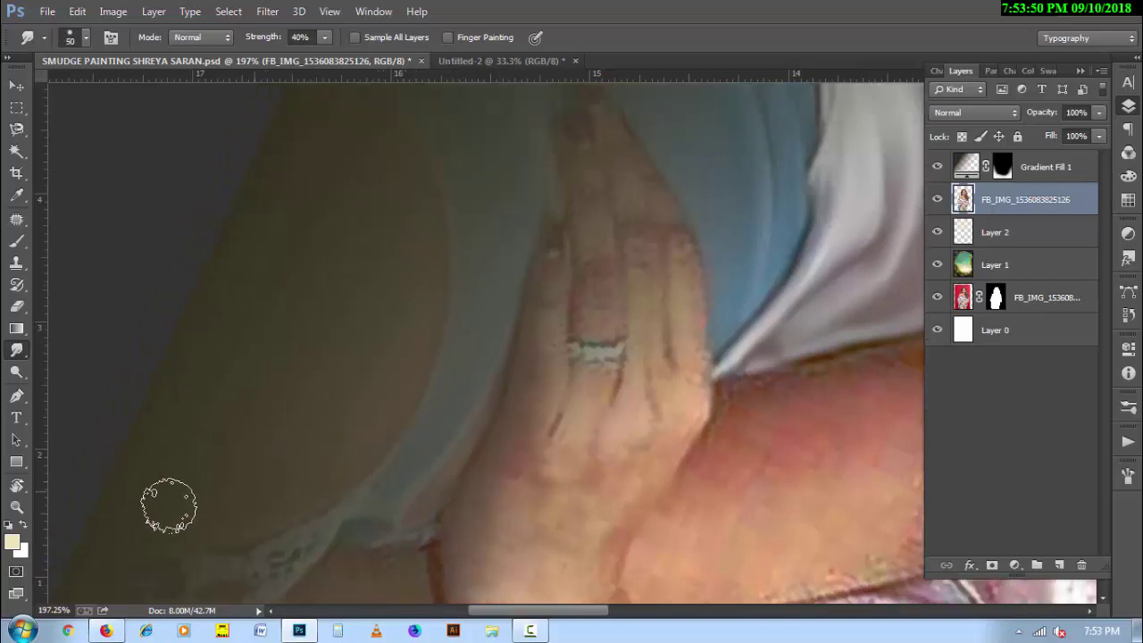
key(bracketright)
key(bracketright)
Pan to the bracelet and smudge the nearby background and sheer fabric with a 25–50 brush
scroll(390, 299, up, 3)
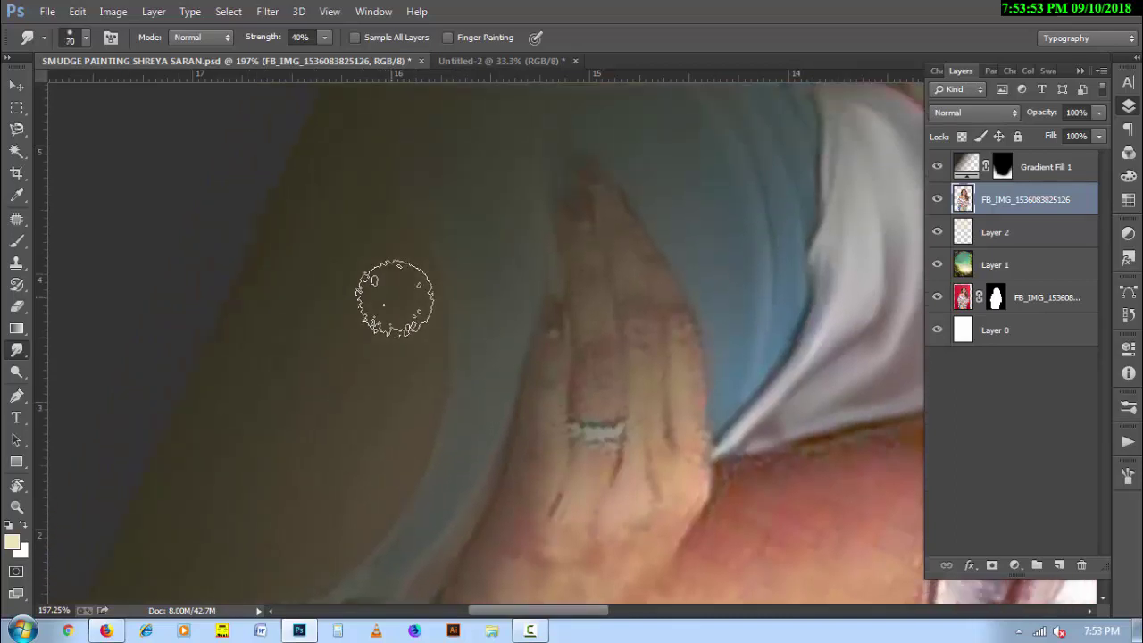
key(bracketleft)
key(bracketleft)
mouse_move(484, 349)
mouse_down()
mouse_move(531, 263)
mouse_move(619, 288)
mouse_up()
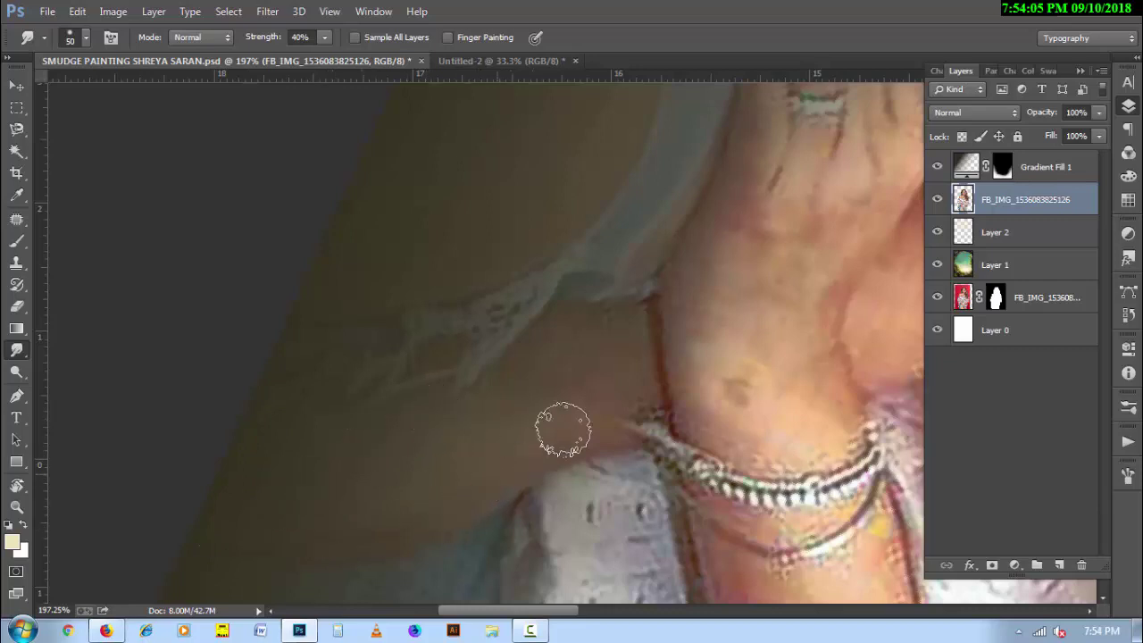
key(bracketleft)
key(bracketleft)
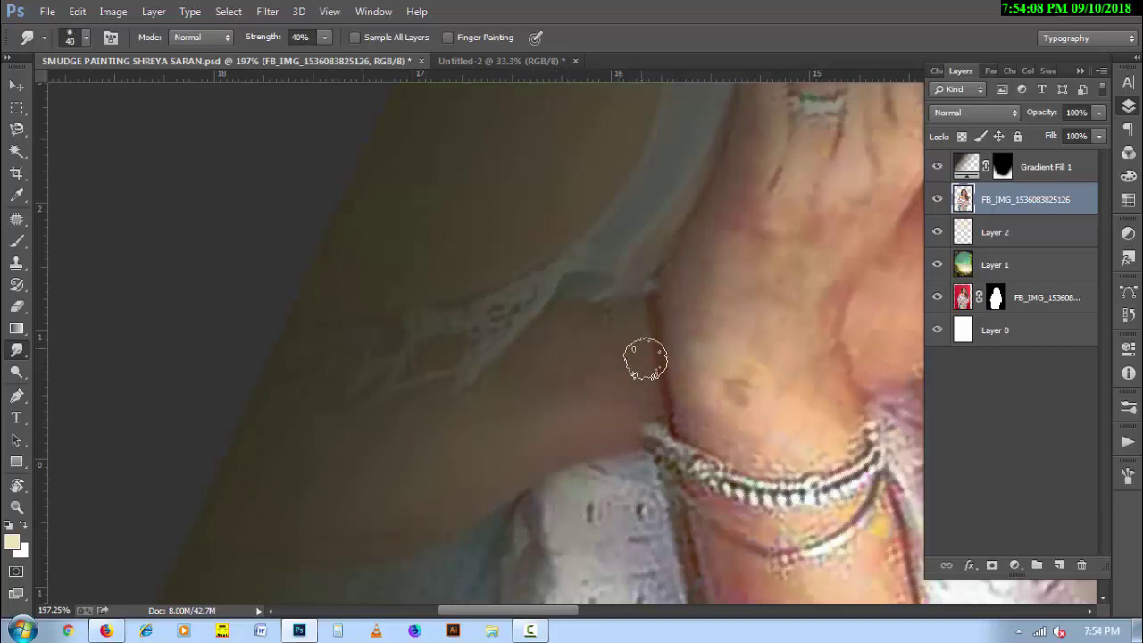
key(bracketright)
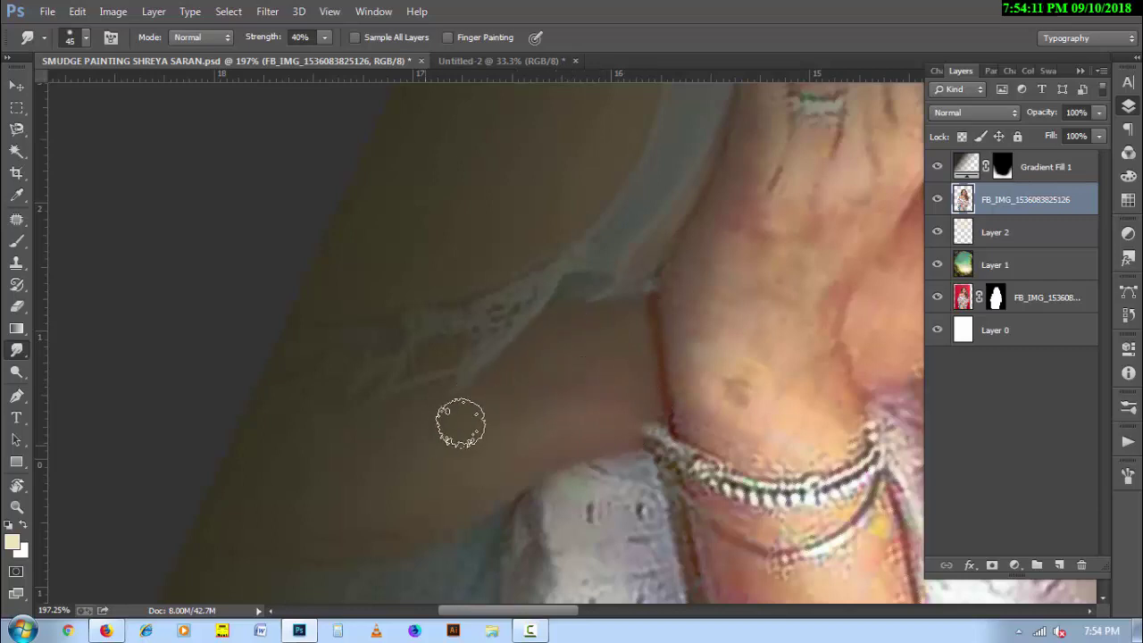
key(bracketleft)
key(bracketleft)
key(bracketleft)
key(bracketleft)
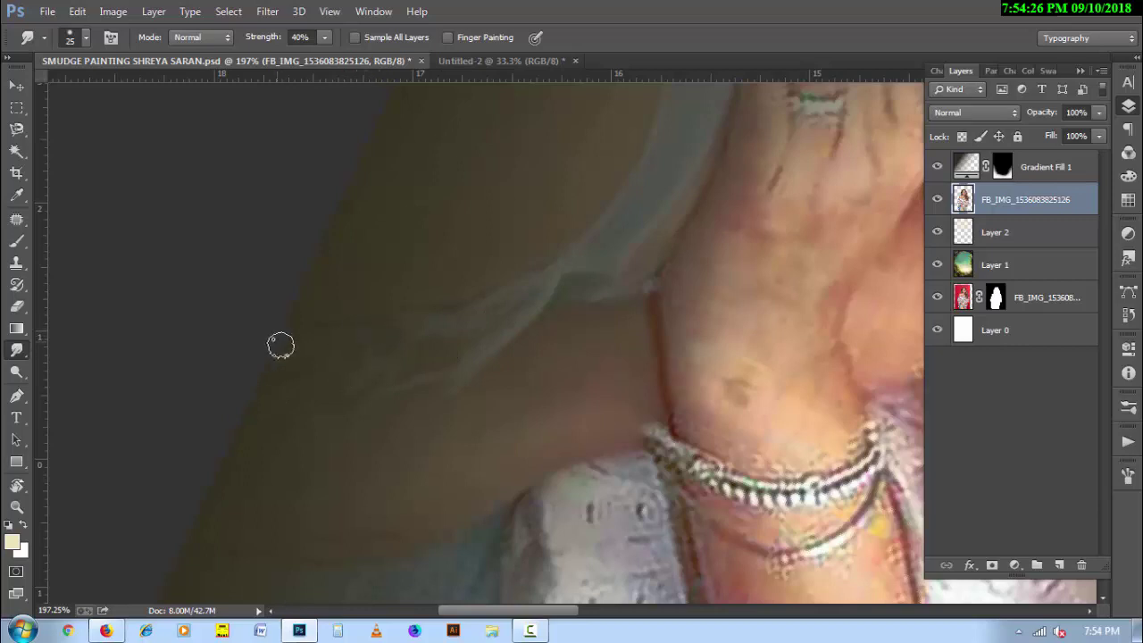
scroll(350, 331, down, 5)
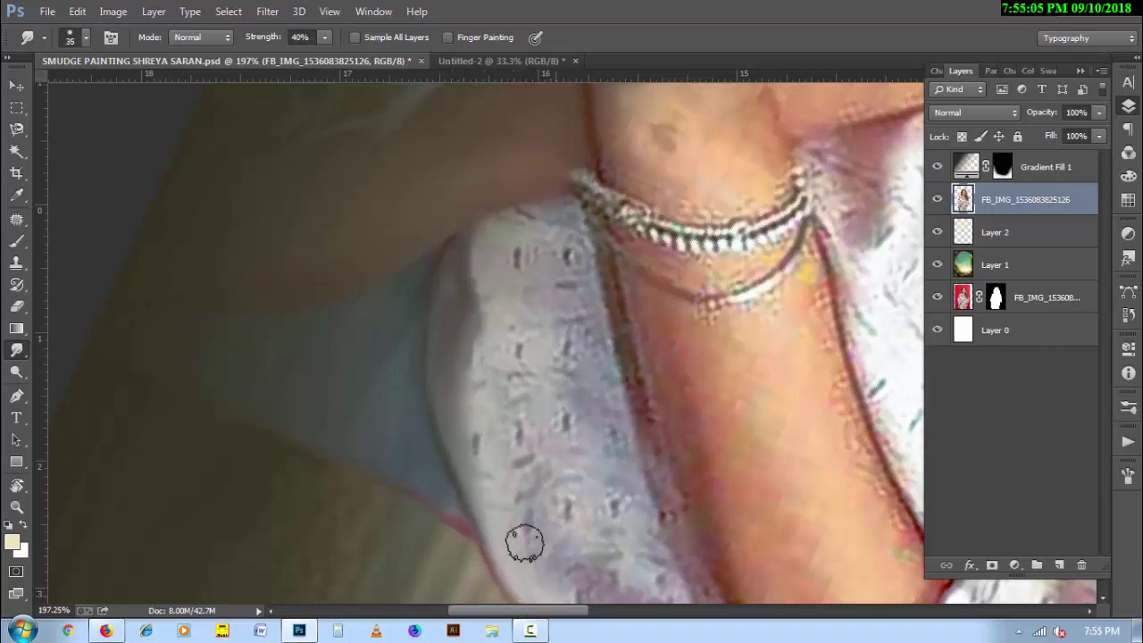
Smear the white garment below the bracelet with a size-35 Smudge brush
key(bracketright)
key(bracketleft)
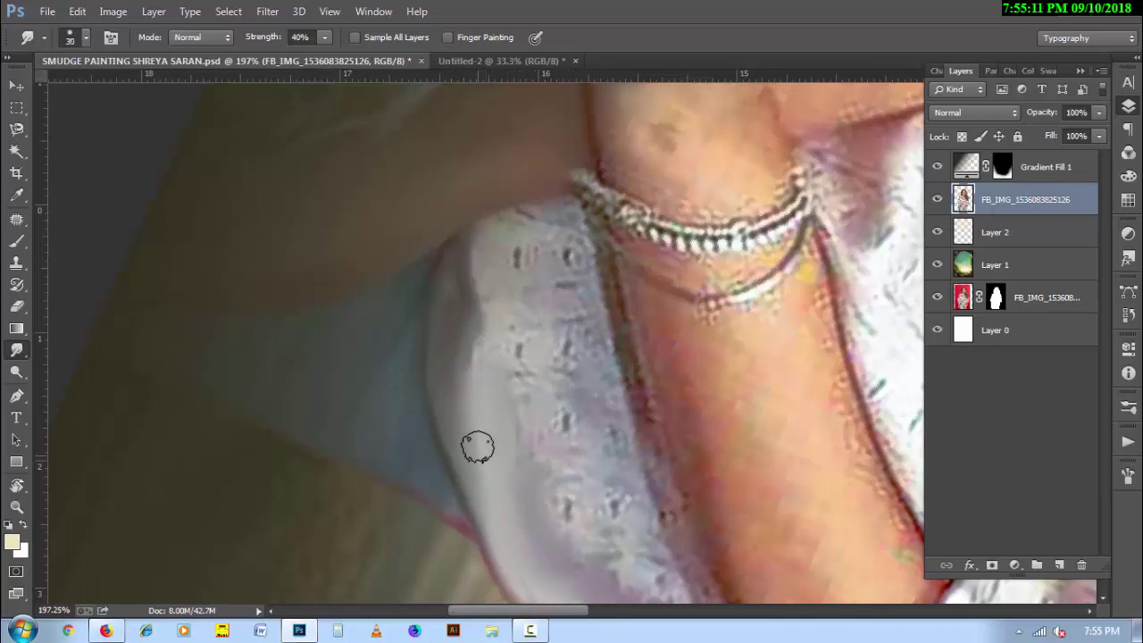
key(bracketright)
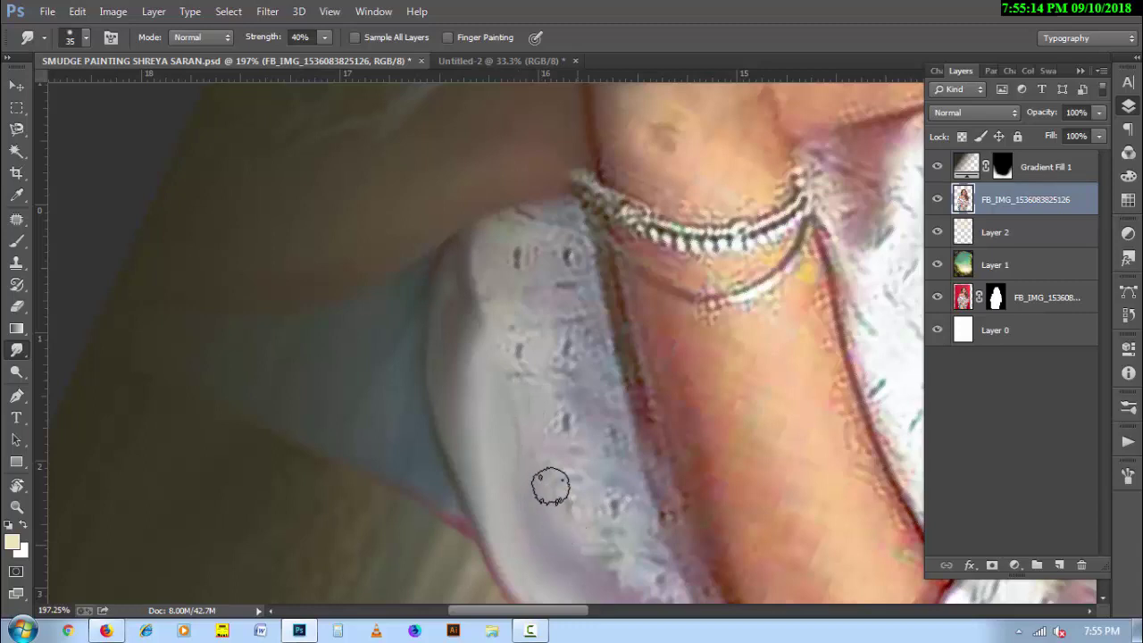
mouse_move(546, 479)
mouse_down()
mouse_move(559, 467)
mouse_move(617, 474)
mouse_move(616, 464)
mouse_move(645, 589)
mouse_move(612, 556)
mouse_move(594, 479)
mouse_move(638, 589)
mouse_up()
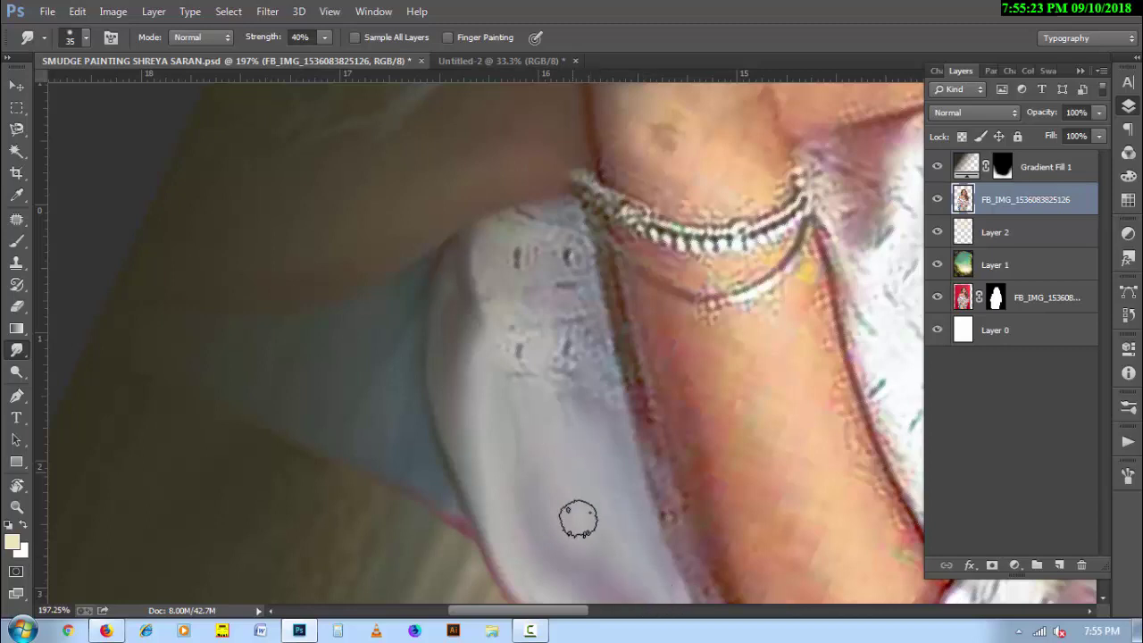
scroll(545, 390, up, 1)
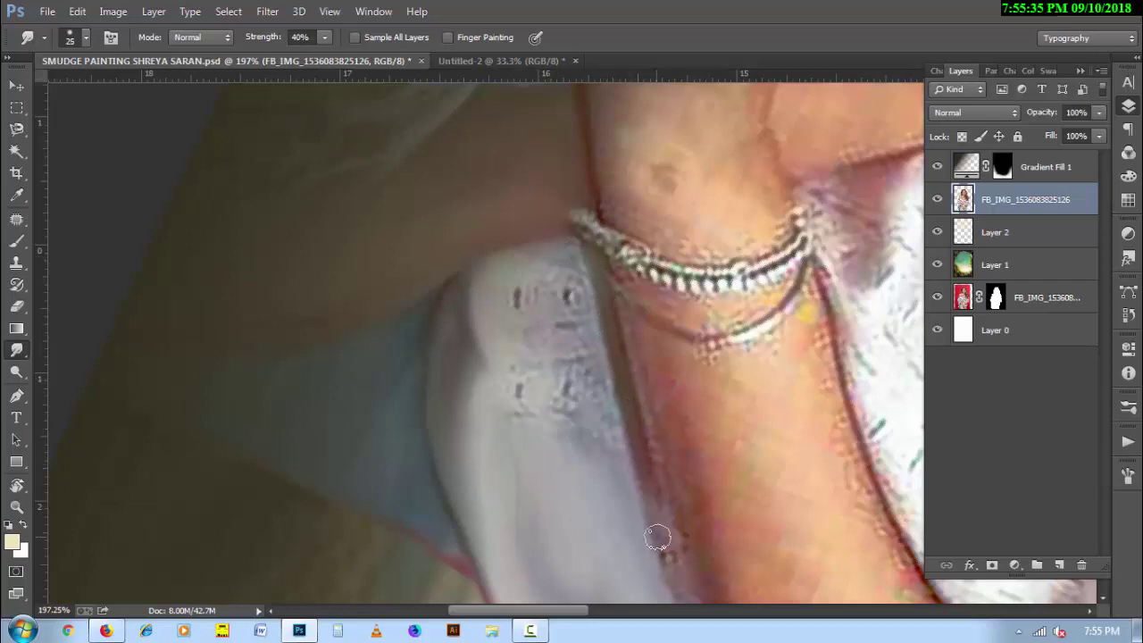
scroll(657, 536, down, 2)
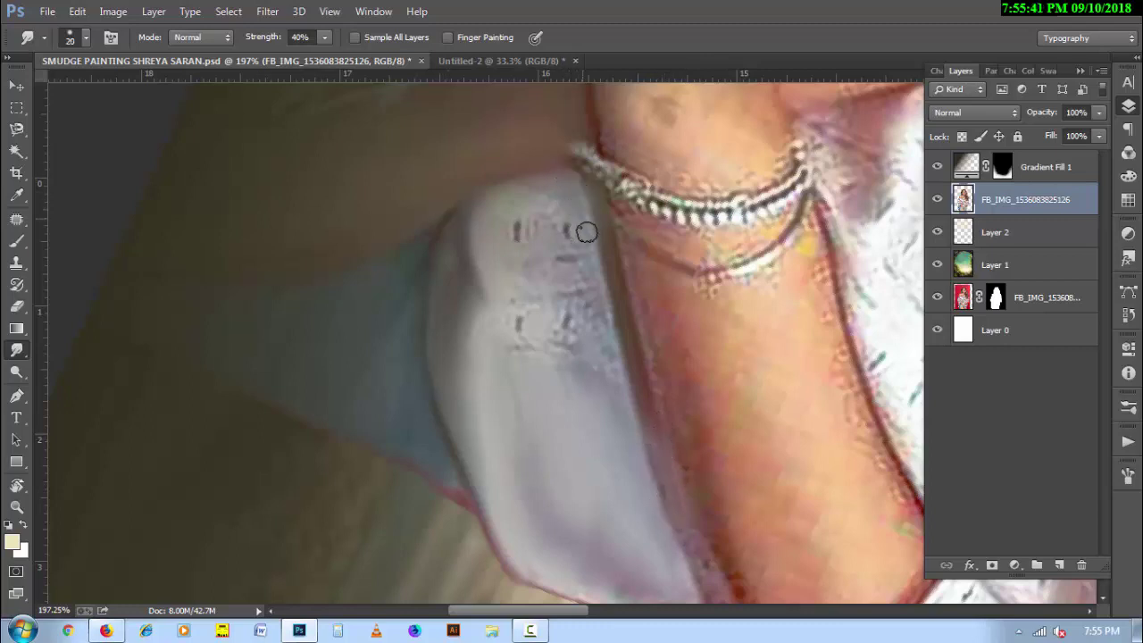
Smudge away the cloth's grey marks and dark specks and smooth its left edge at sizes 25–30
drag(570, 364, 535, 309)
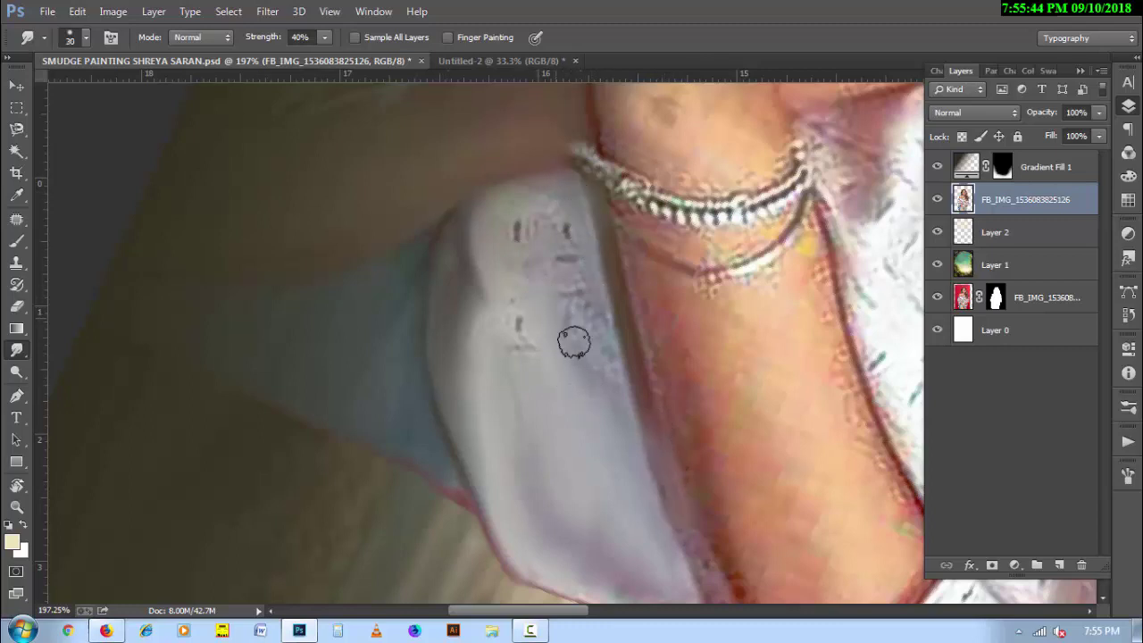
mouse_move(521, 256)
mouse_down()
mouse_move(523, 362)
mouse_move(536, 375)
mouse_up()
key(bracketleft)
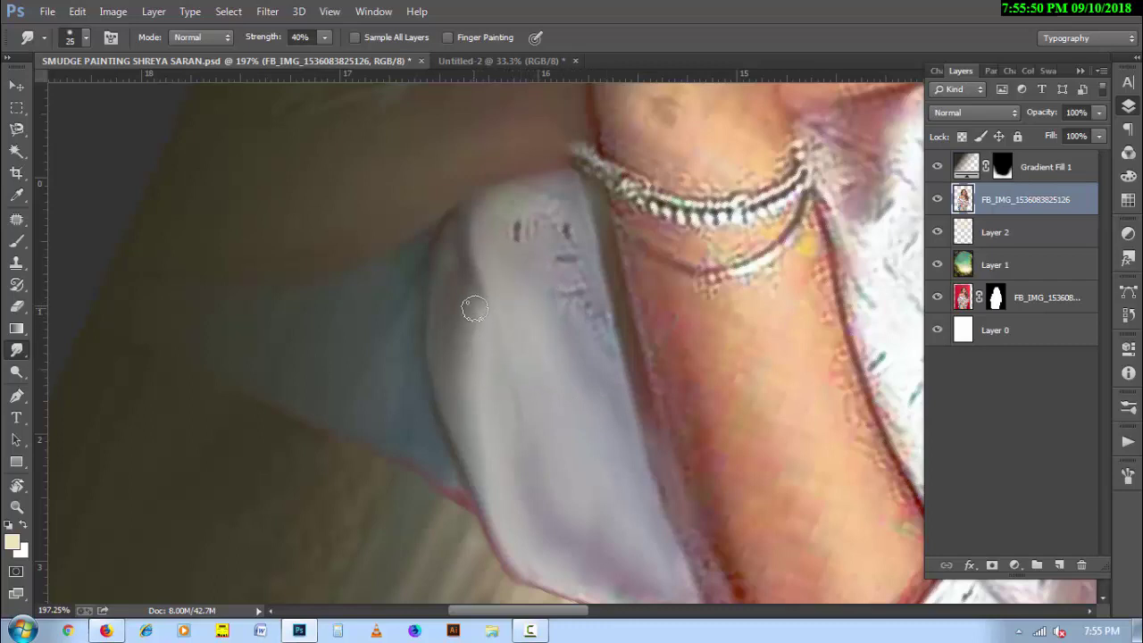
drag(474, 309, 514, 453)
key(bracketright)
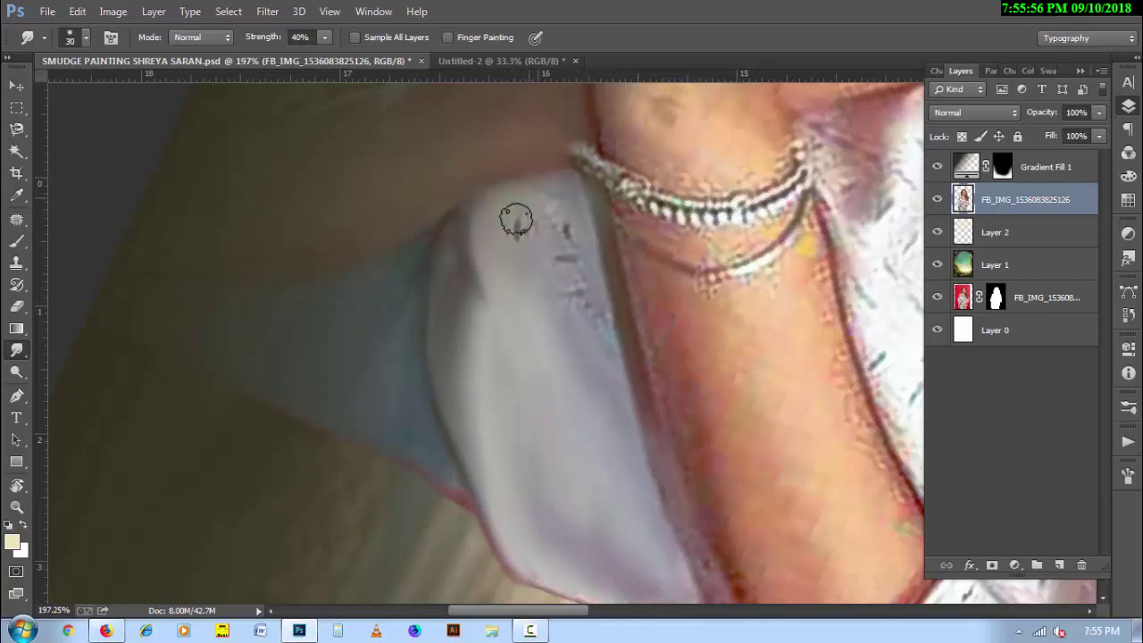
mouse_move(516, 221)
mouse_down()
mouse_move(518, 247)
mouse_move(531, 197)
mouse_move(566, 238)
mouse_move(549, 280)
mouse_move(601, 330)
mouse_move(556, 237)
mouse_move(566, 214)
mouse_move(554, 222)
mouse_up()
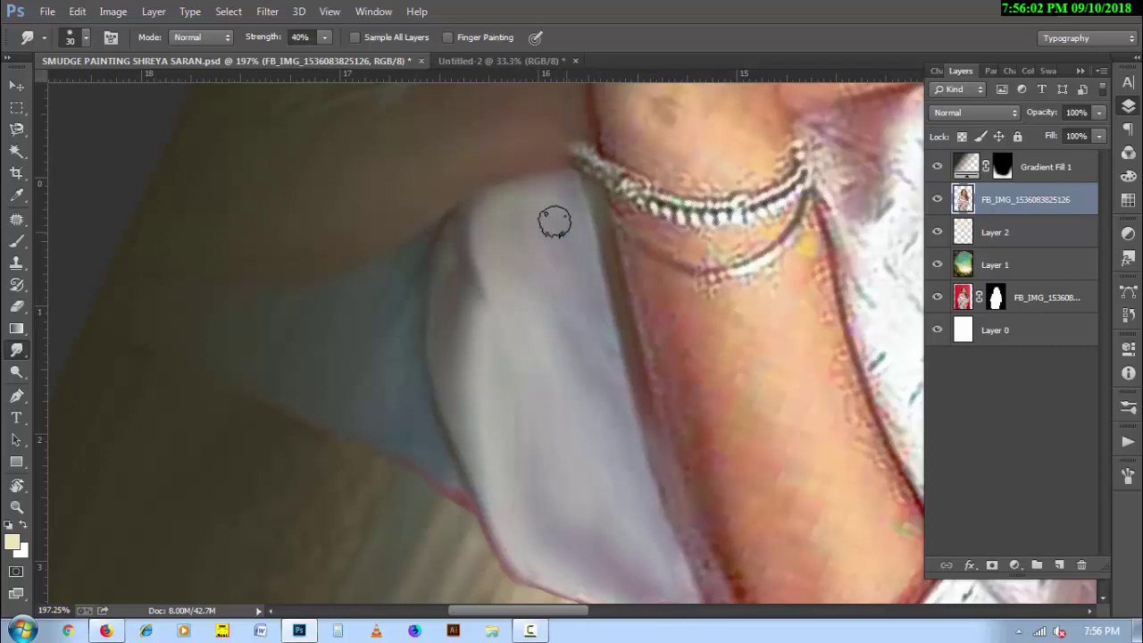
Smudge the dark red and pink edge between cloth and arm with a size-25 brush
scroll(549, 258, down, 1)
scroll(589, 263, down, 1)
key(bracketleft)
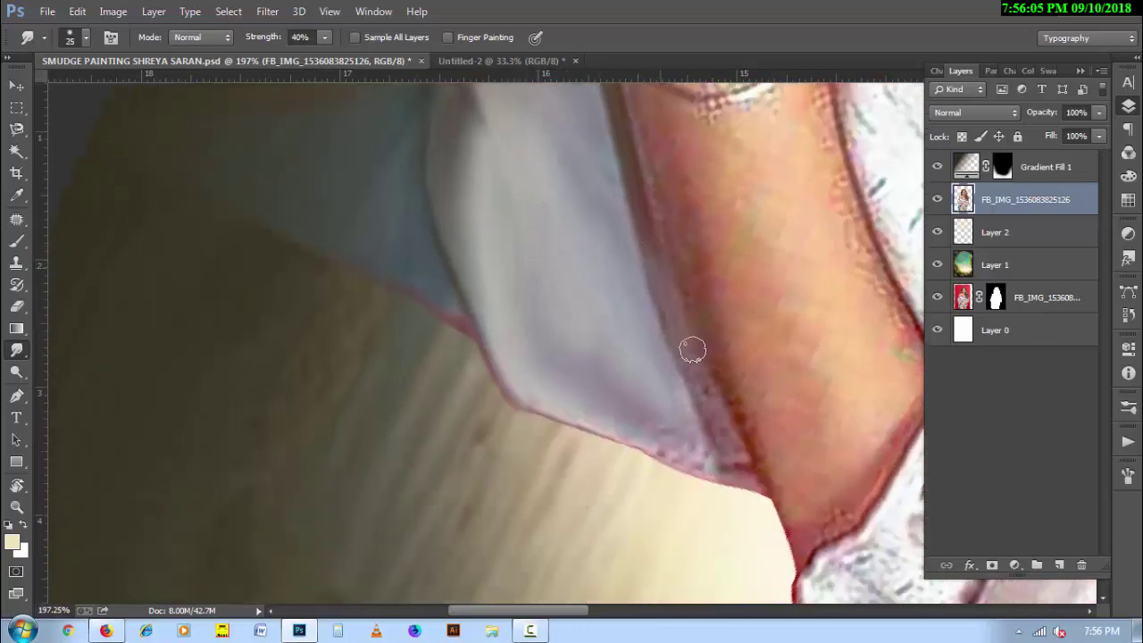
drag(734, 446, 746, 484)
drag(747, 484, 717, 422)
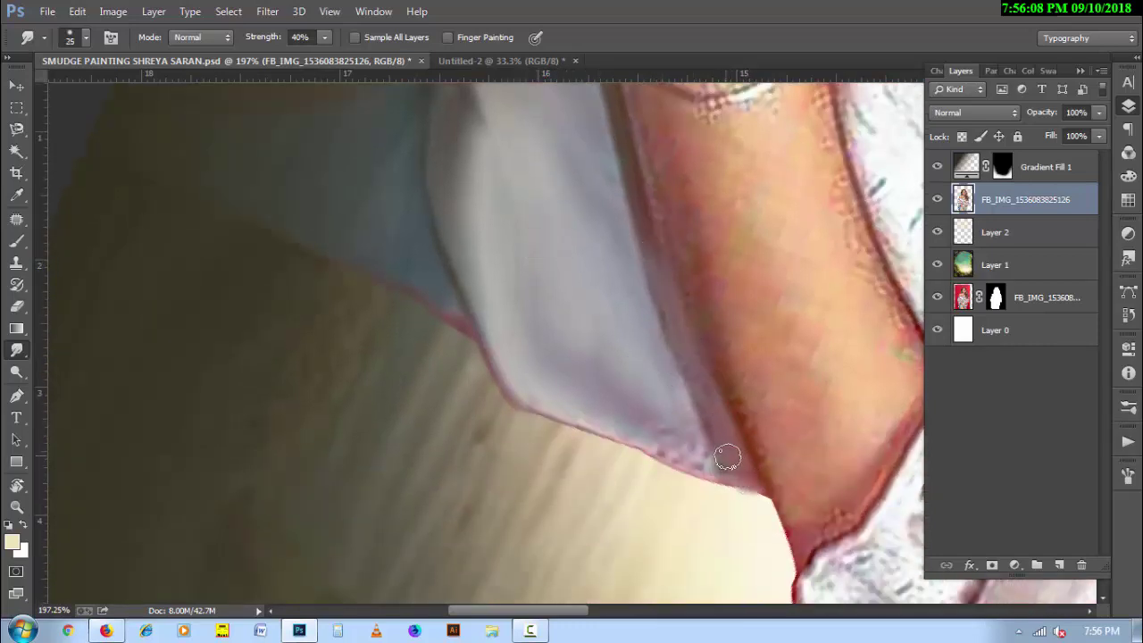
drag(690, 361, 746, 480)
mouse_move(518, 404)
mouse_down()
mouse_move(746, 491)
mouse_move(561, 420)
mouse_move(620, 422)
mouse_move(525, 377)
mouse_move(706, 462)
mouse_move(696, 454)
mouse_up()
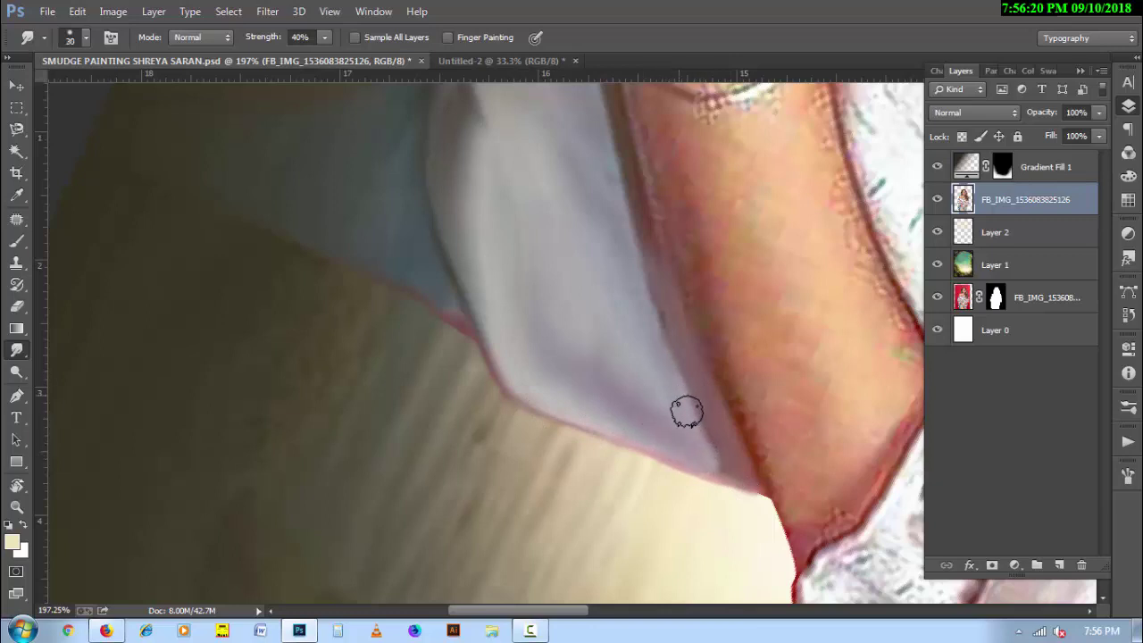
key(bracketright)
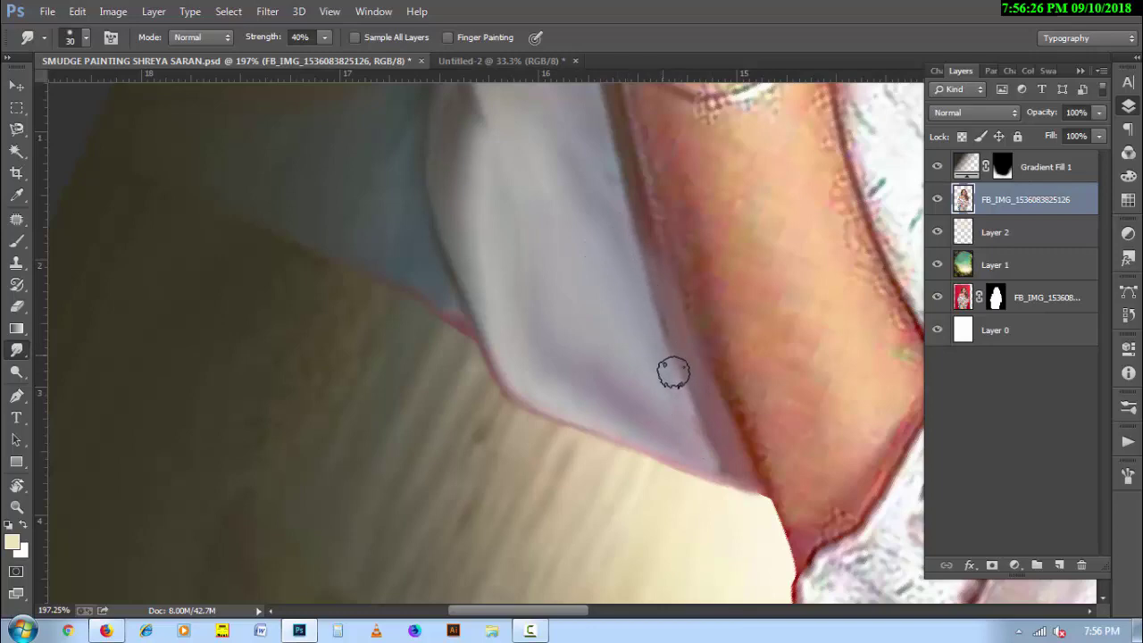
drag(671, 431, 407, 462)
Bring the bracelet back into view and size the 25%-strength Smudge brush for the arm
drag(416, 161, 456, 353)
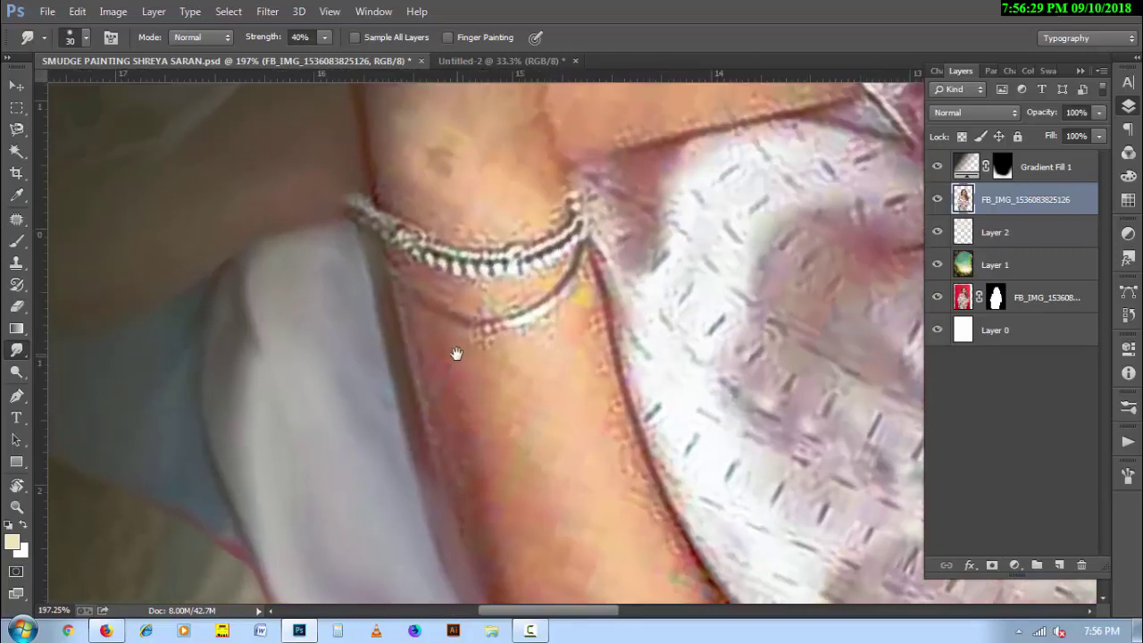
key(bracketleft)
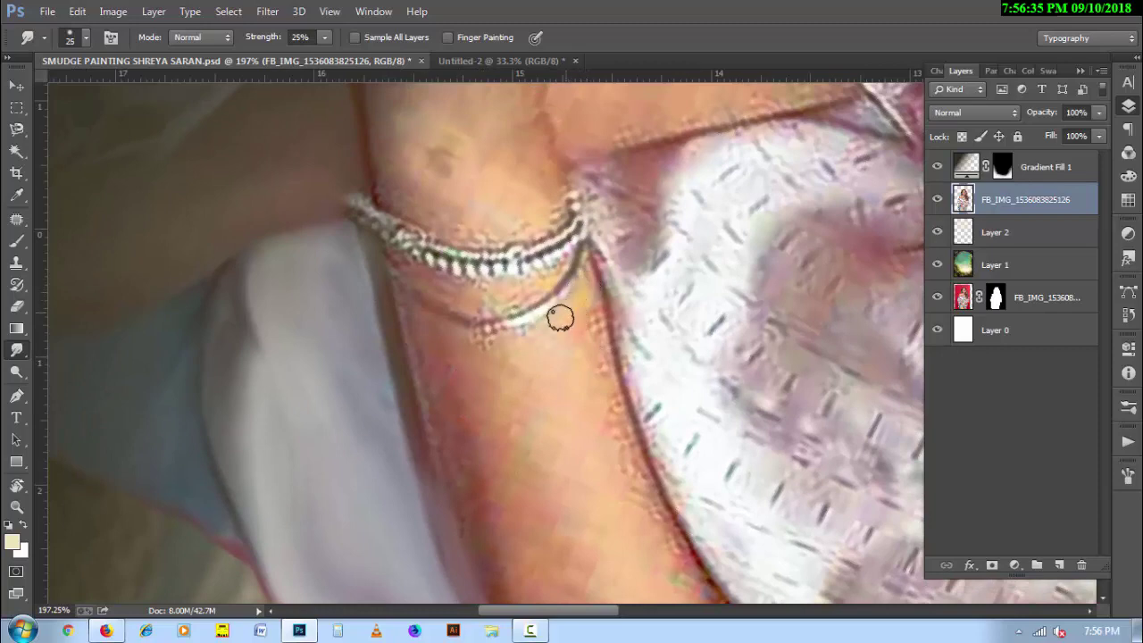
key(bracketright)
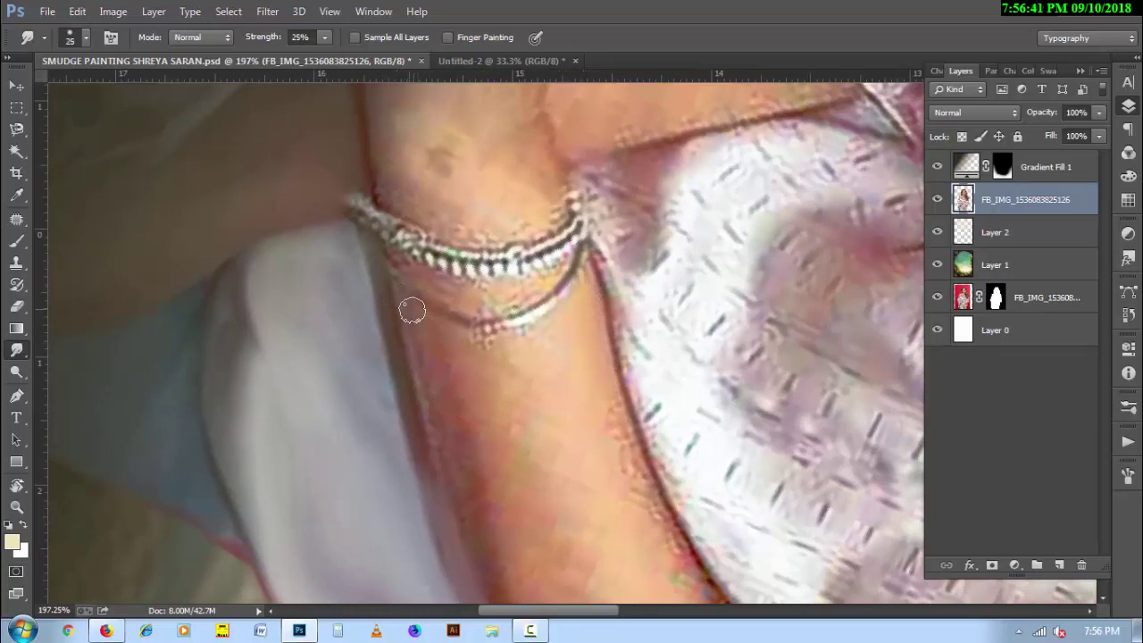
key(bracketright)
key(bracketright)
key(bracketleft)
key(bracketright)
key(bracketright)
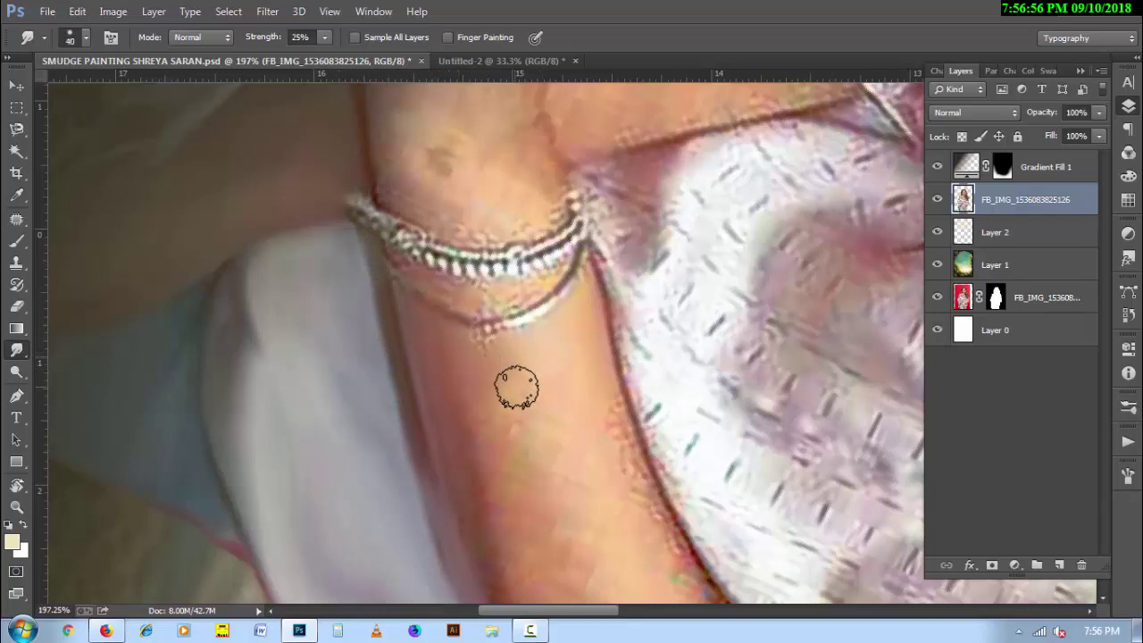
scroll(491, 401, down, 3)
key(bracketleft)
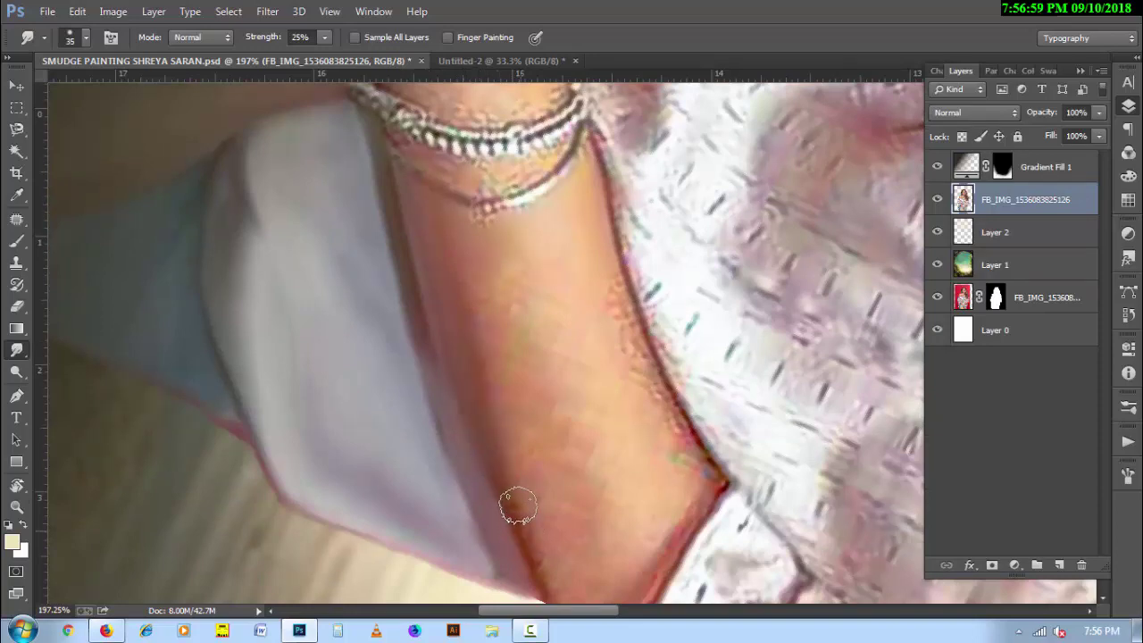
scroll(549, 517, down, 2)
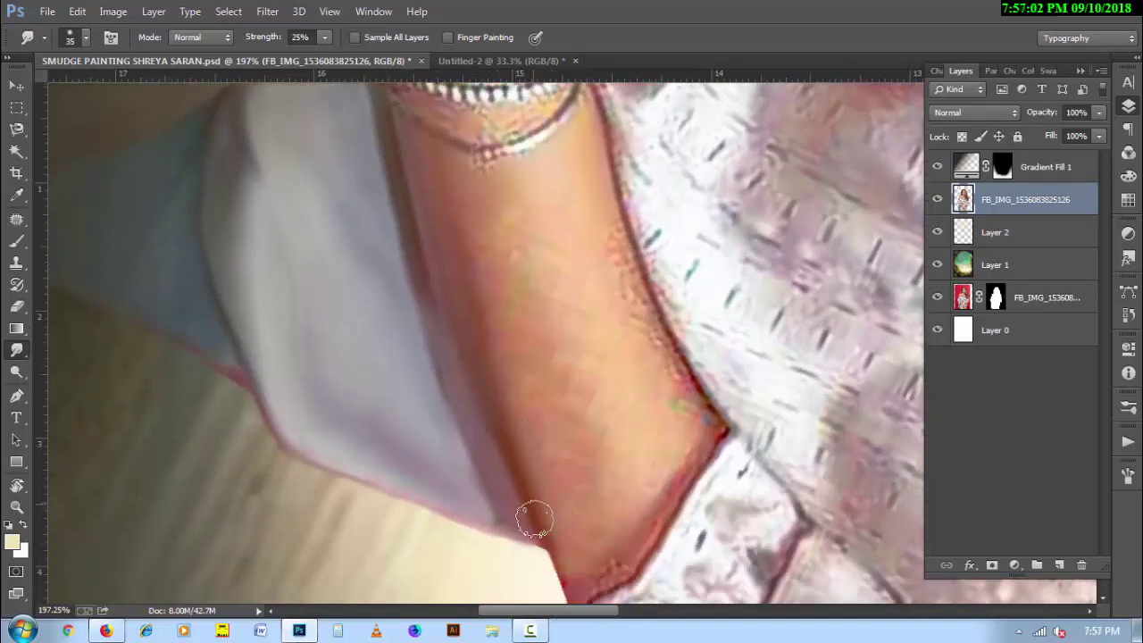
scroll(533, 520, down, 1)
Blend the arm skin and its right edge into smooth painterly tones
key(bracketleft)
key(bracketleft)
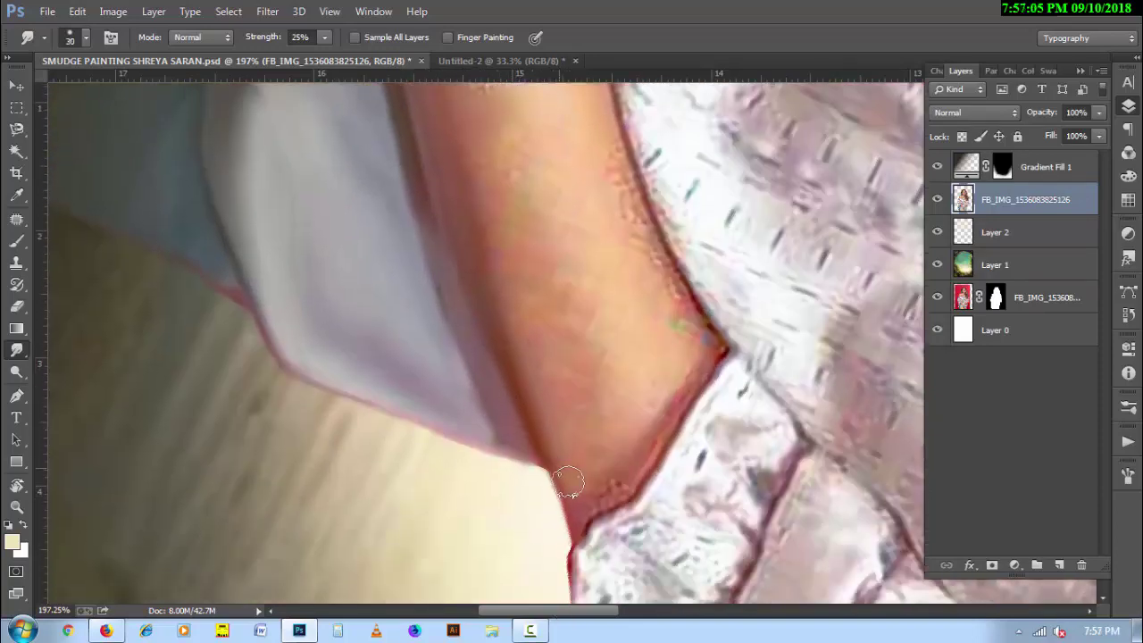
key(bracketright)
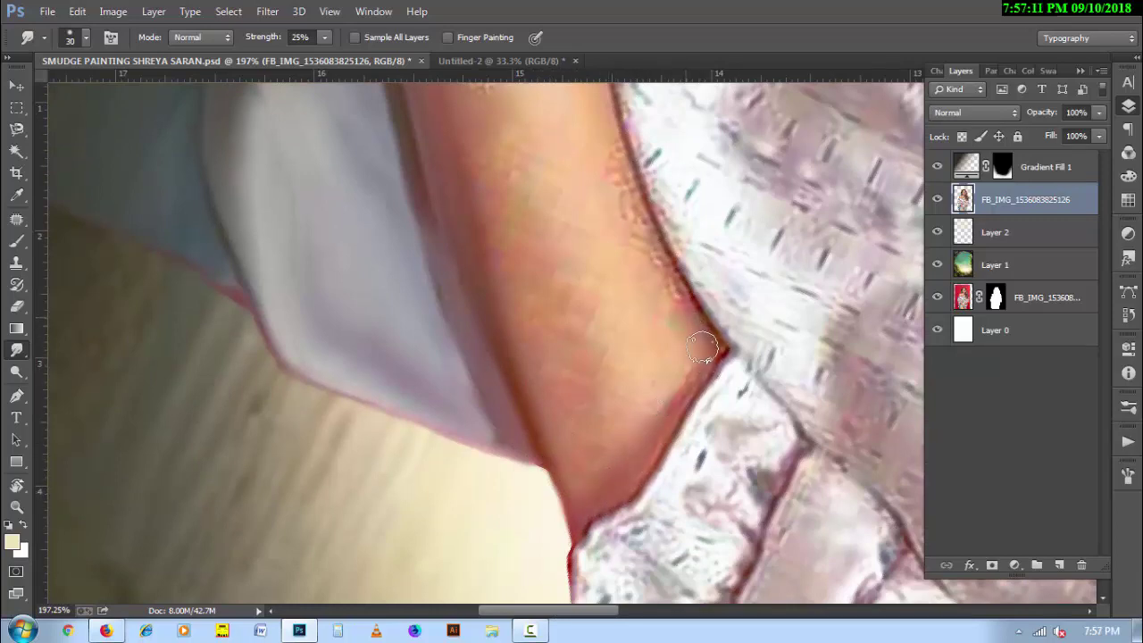
key(bracketright)
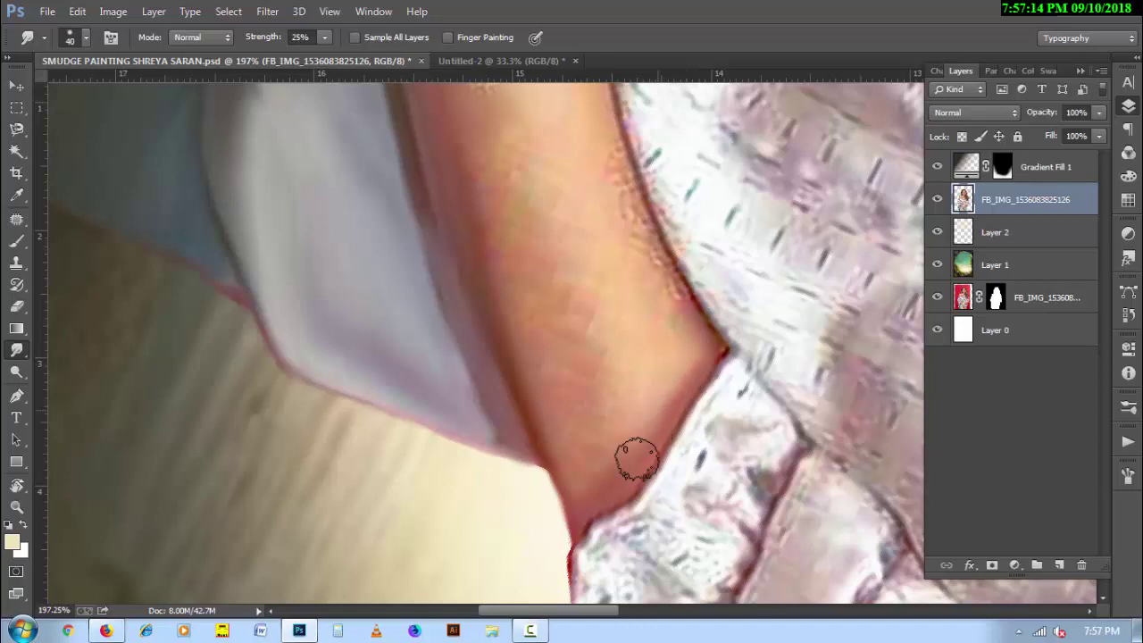
key(bracketright)
key(bracketright)
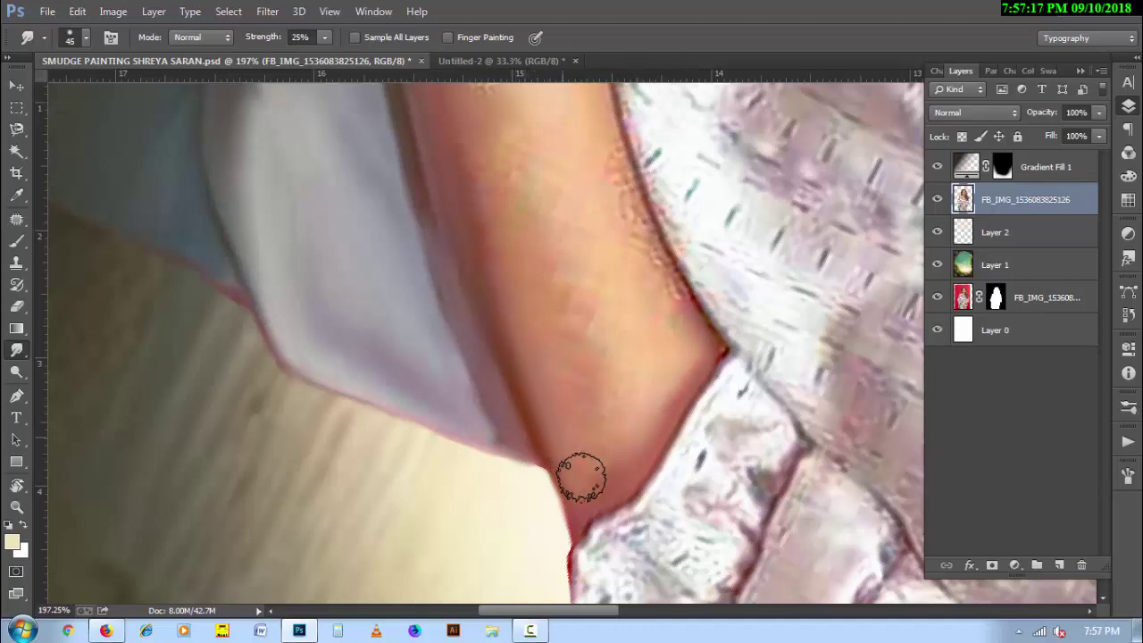
key(bracketright)
mouse_move(591, 362)
mouse_down()
mouse_move(503, 145)
mouse_move(523, 250)
mouse_move(492, 229)
mouse_up()
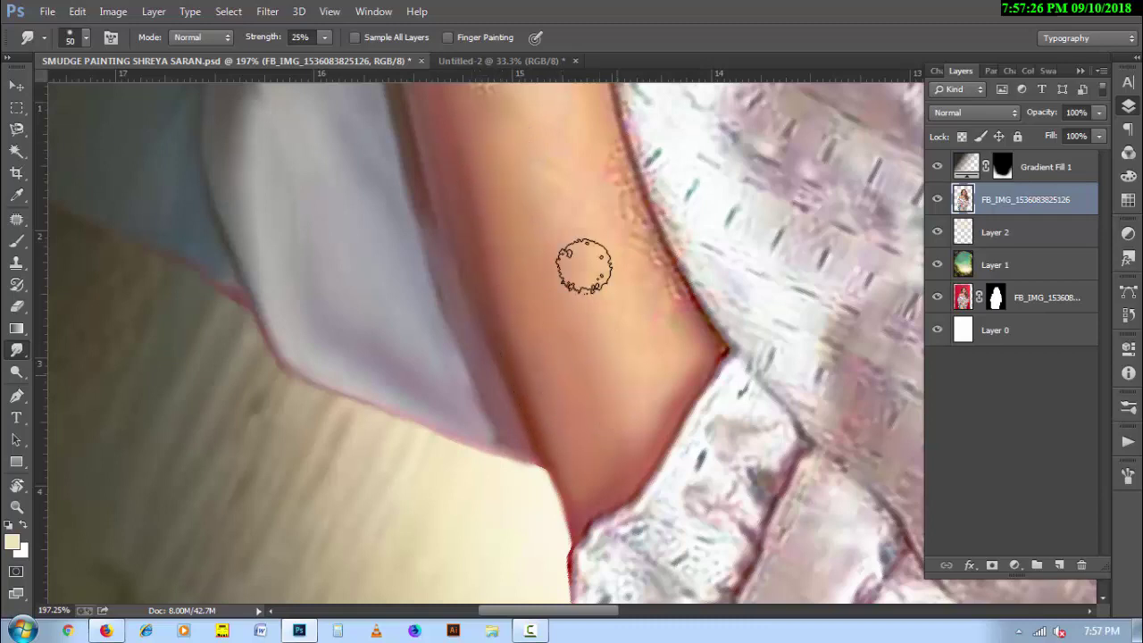
mouse_move(665, 310)
mouse_down()
mouse_move(597, 160)
mouse_move(678, 346)
mouse_move(640, 437)
mouse_move(668, 390)
mouse_move(648, 408)
mouse_move(602, 390)
mouse_move(592, 286)
mouse_up()
scroll(592, 286, up, 3)
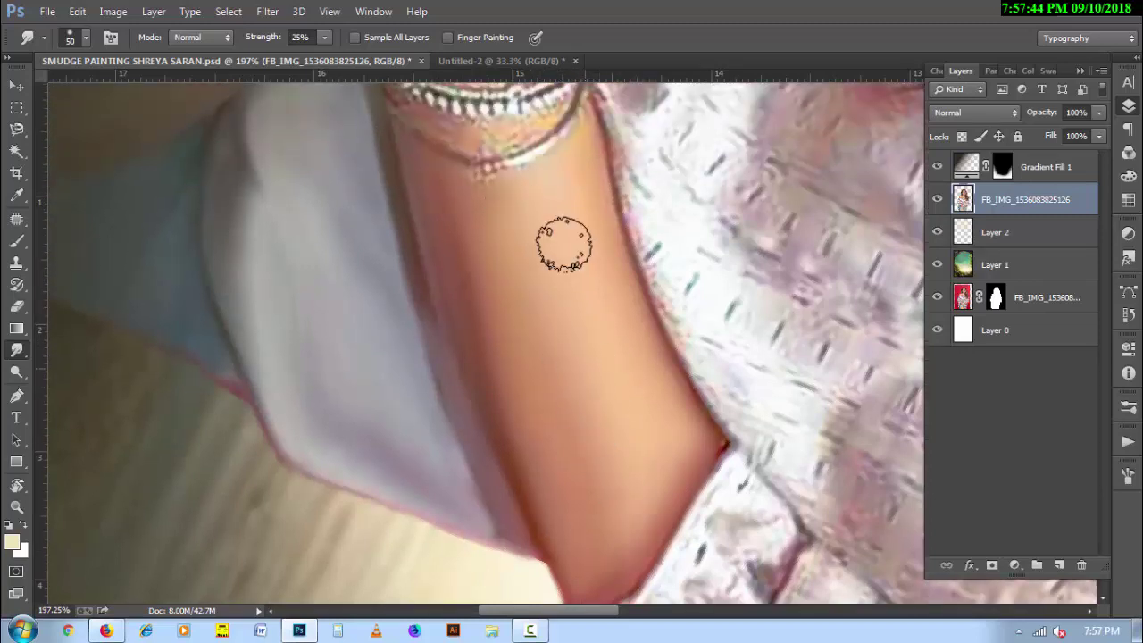
scroll(497, 295, up, 1)
scroll(494, 272, up, 3)
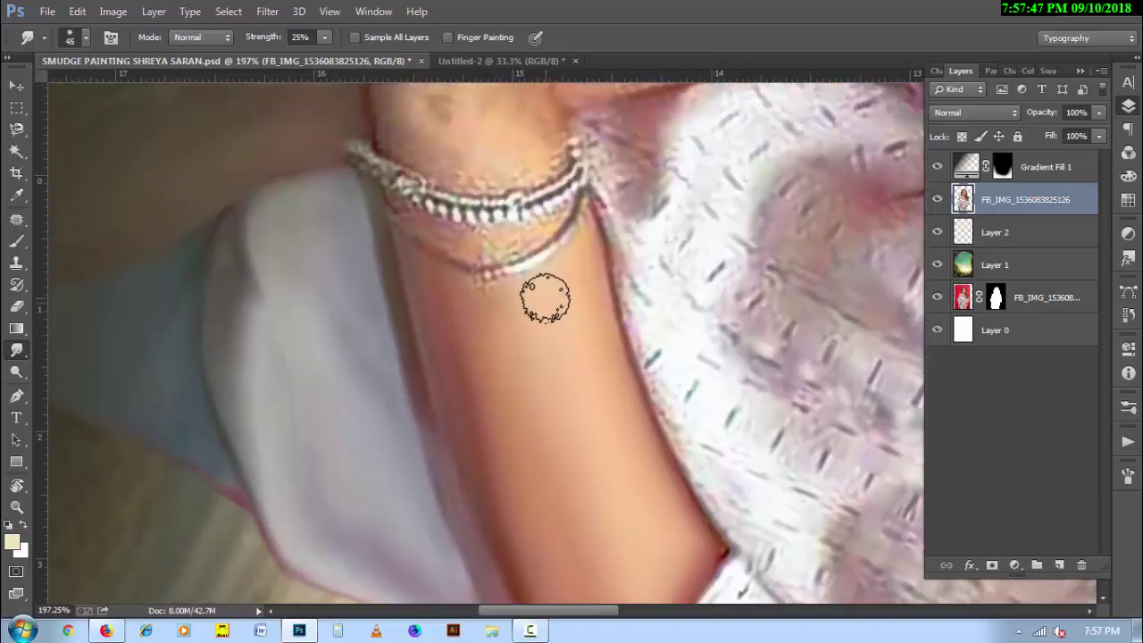
key(bracketleft)
key(bracketleft)
key(bracketleft)
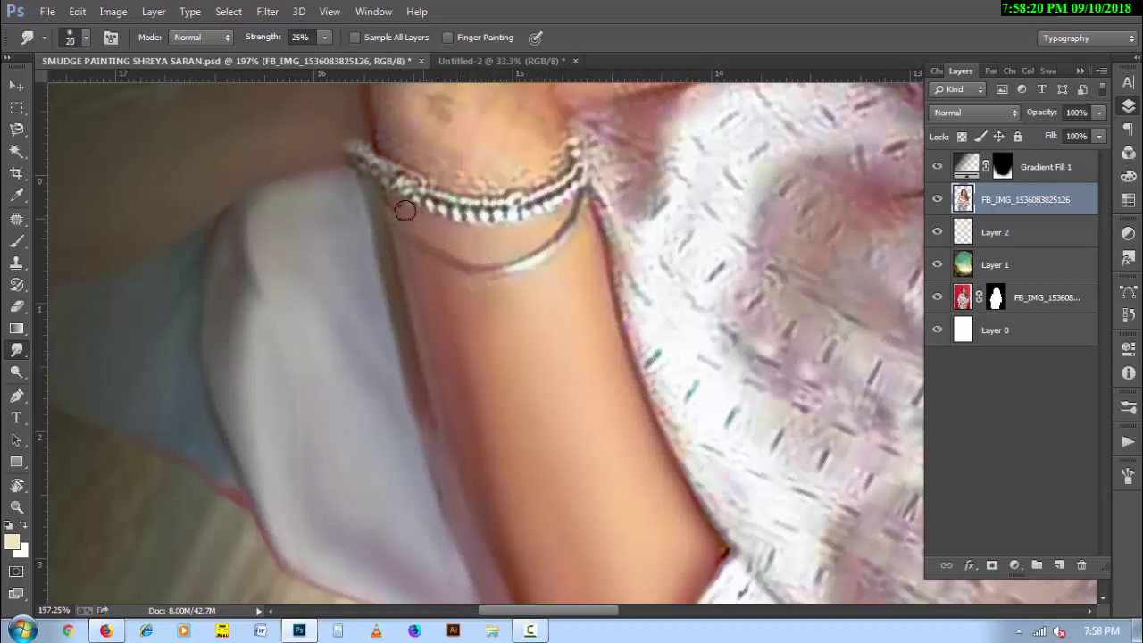
Enlarge the Smudge brush and smooth away the brownish spot on the wrist
scroll(405, 215, up, 1)
scroll(406, 232, up, 3)
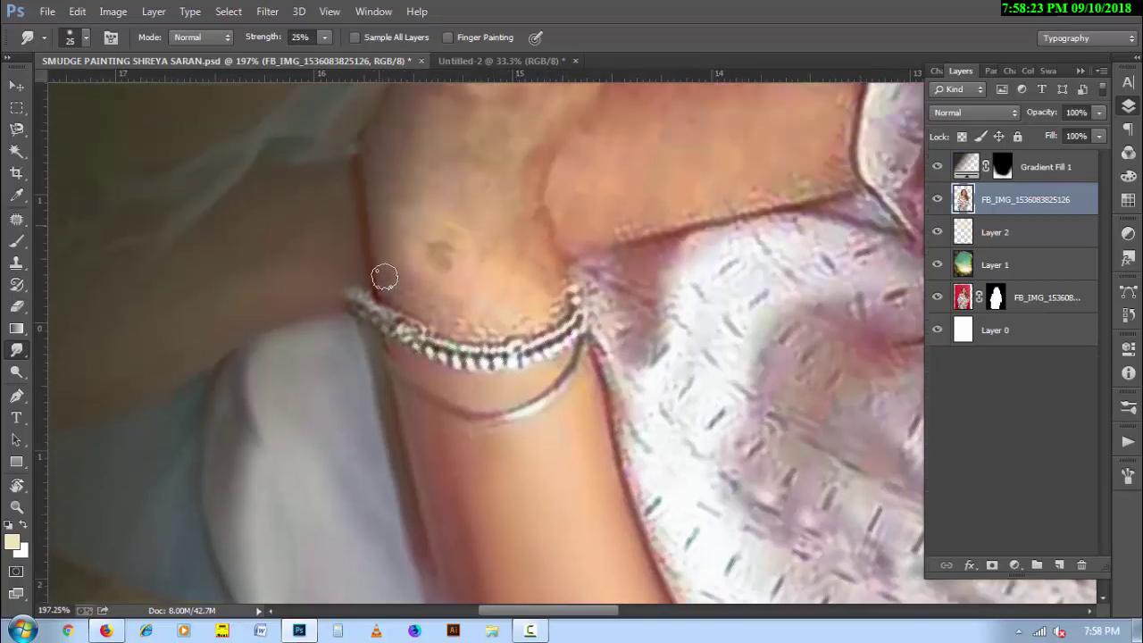
key(bracketright)
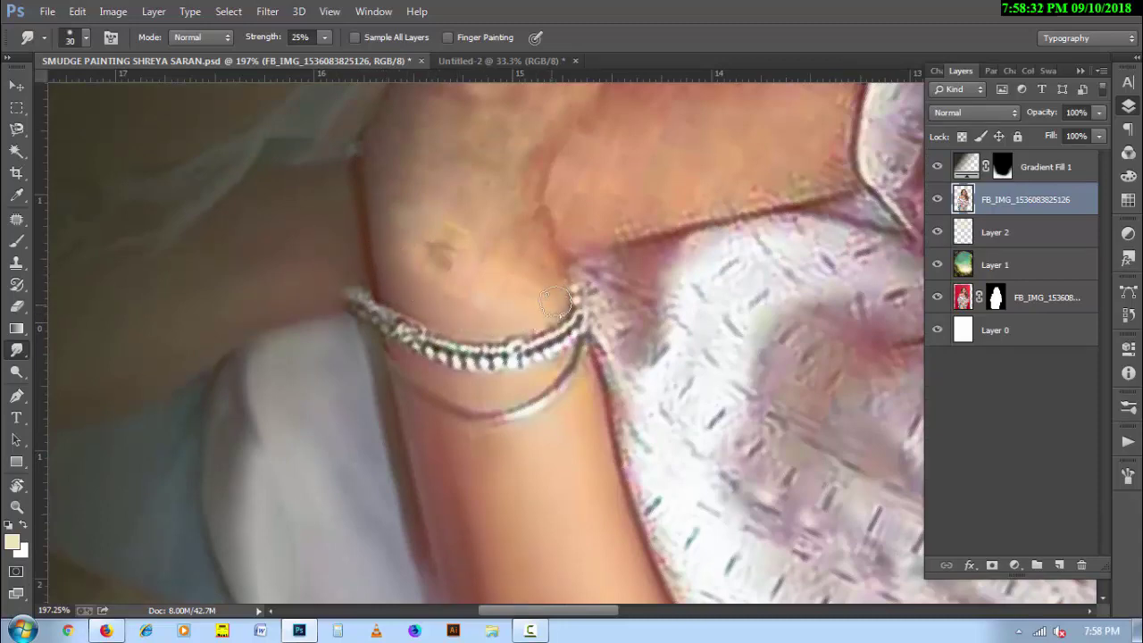
scroll(467, 323, up, 2)
key(bracketright)
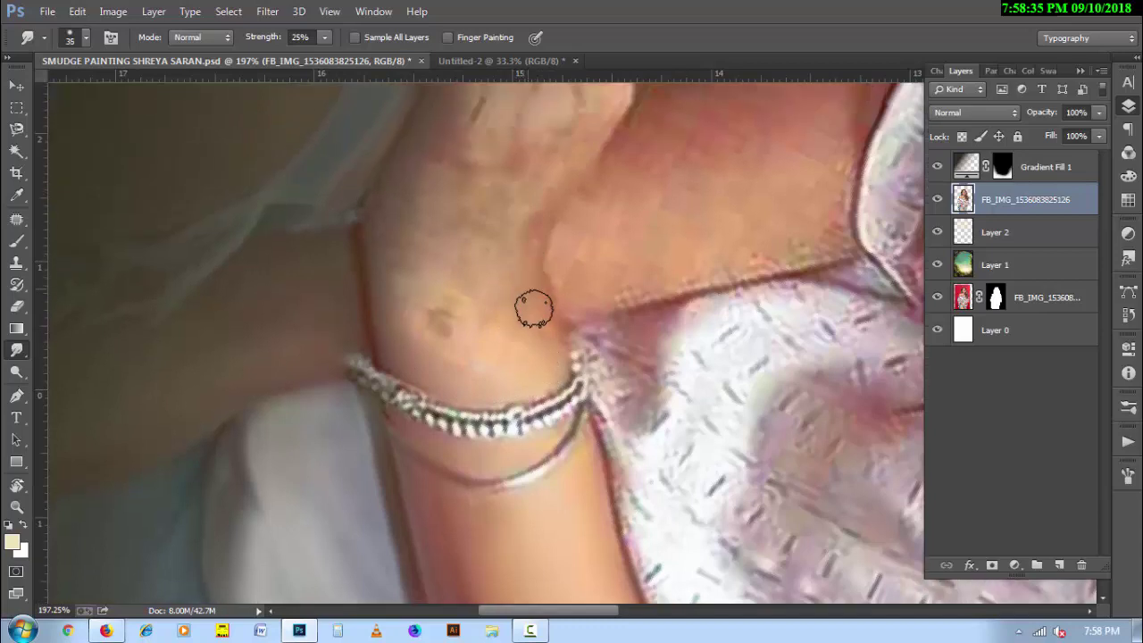
key(bracketright)
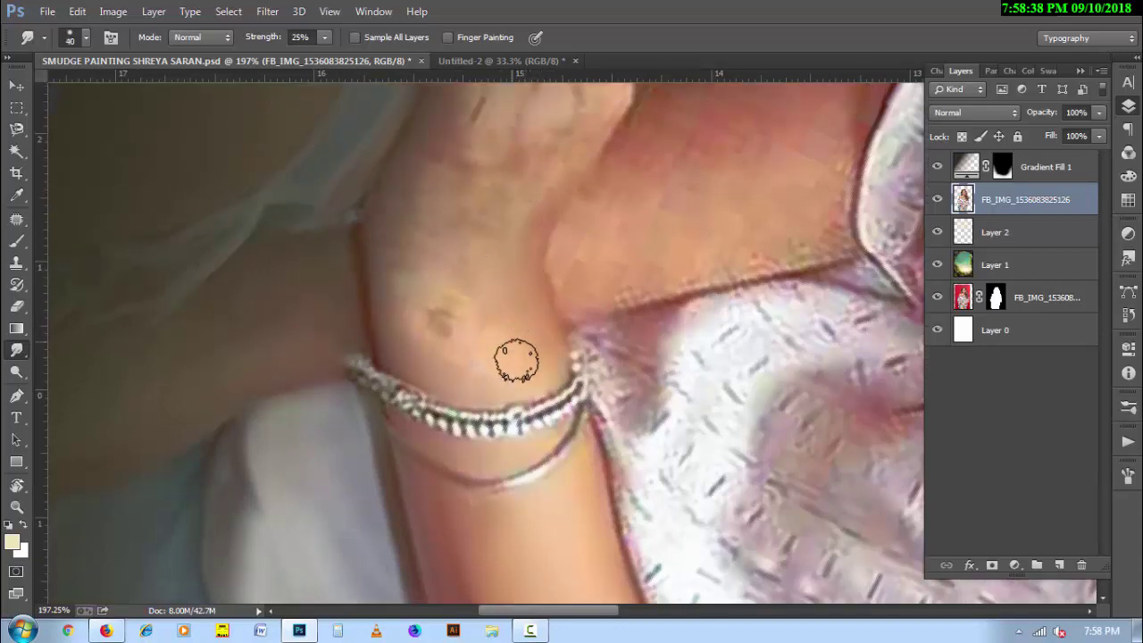
drag(470, 332, 408, 306)
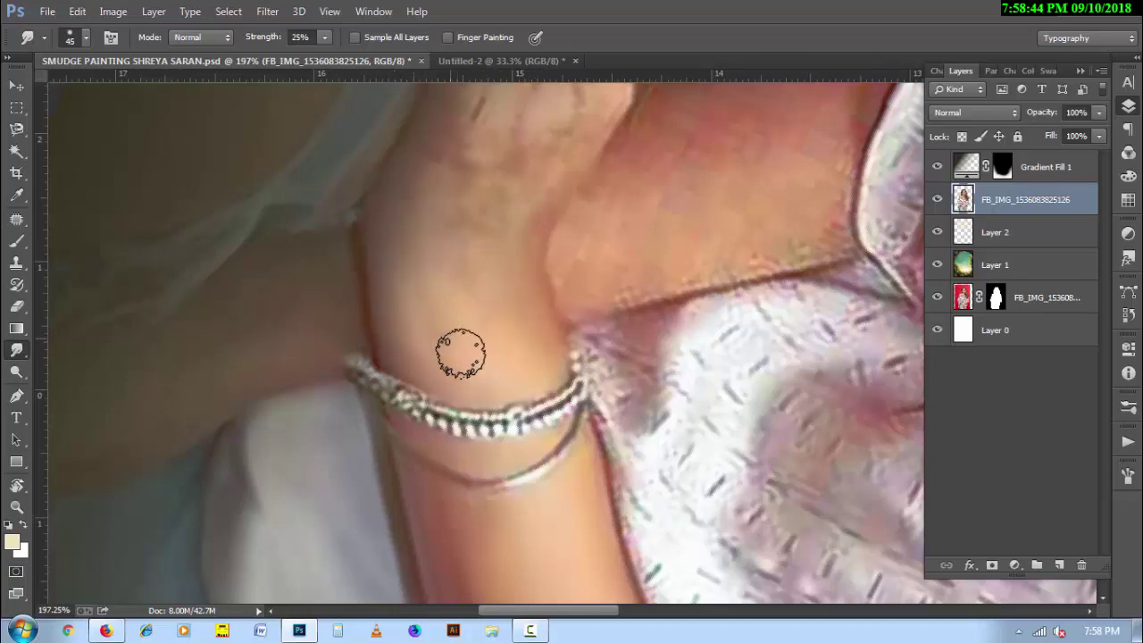
Soften the paint along the hand's edge with a resized Smudge brush
key(bracketright)
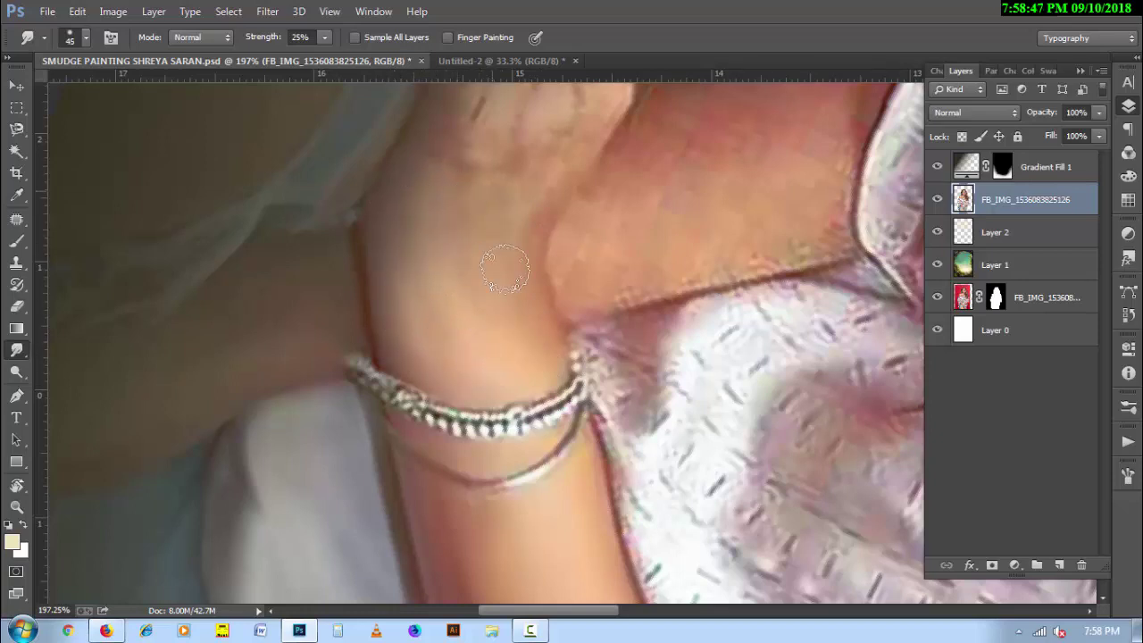
scroll(507, 265, up, 1)
scroll(507, 265, up, 5)
key(bracketleft)
key(bracketleft)
key(bracketleft)
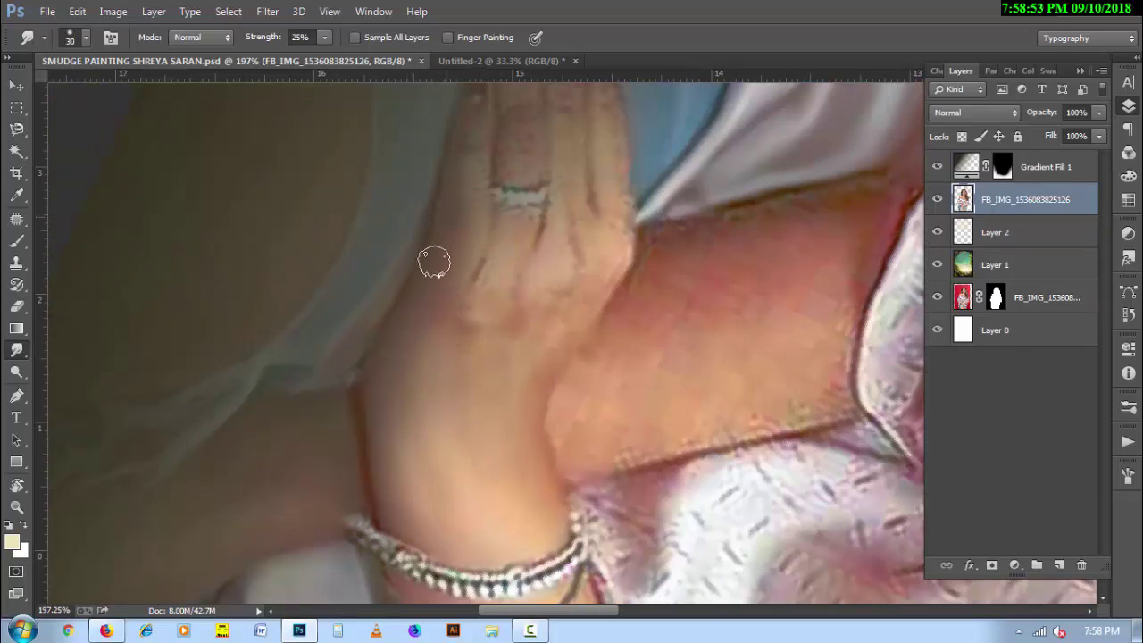
key(bracketleft)
key(bracketright)
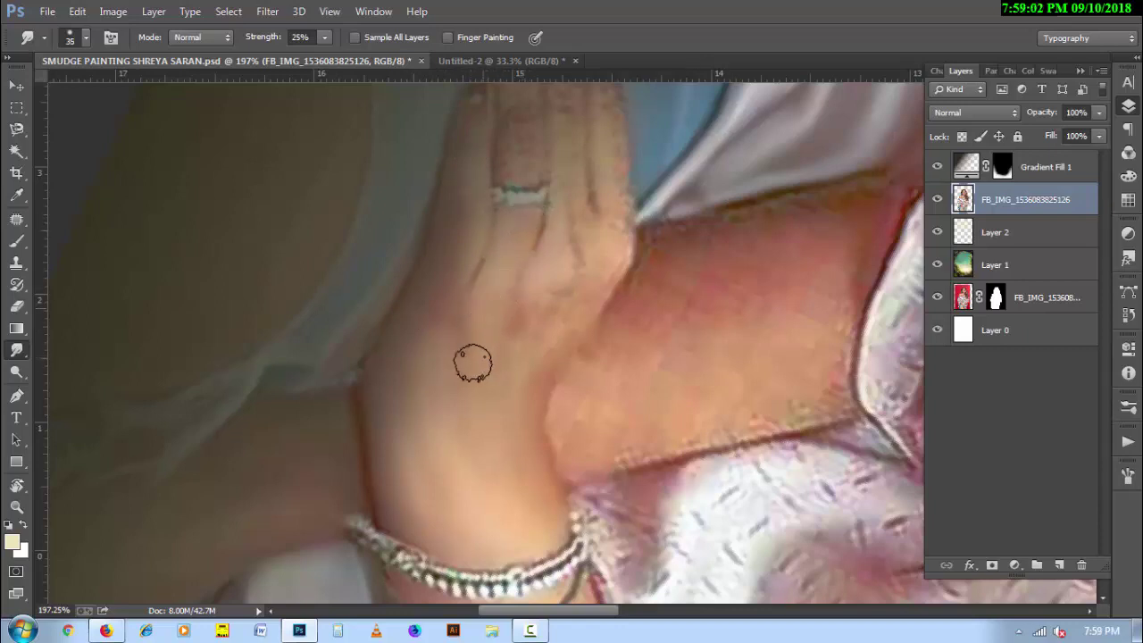
key(bracketright)
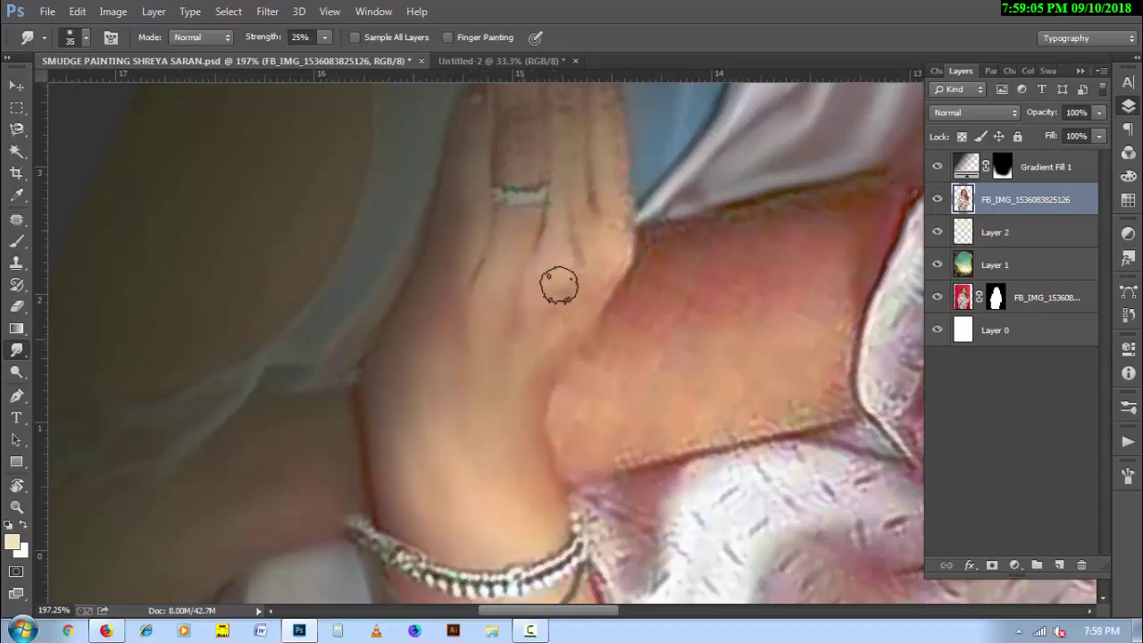
key(bracketleft)
key(bracketleft)
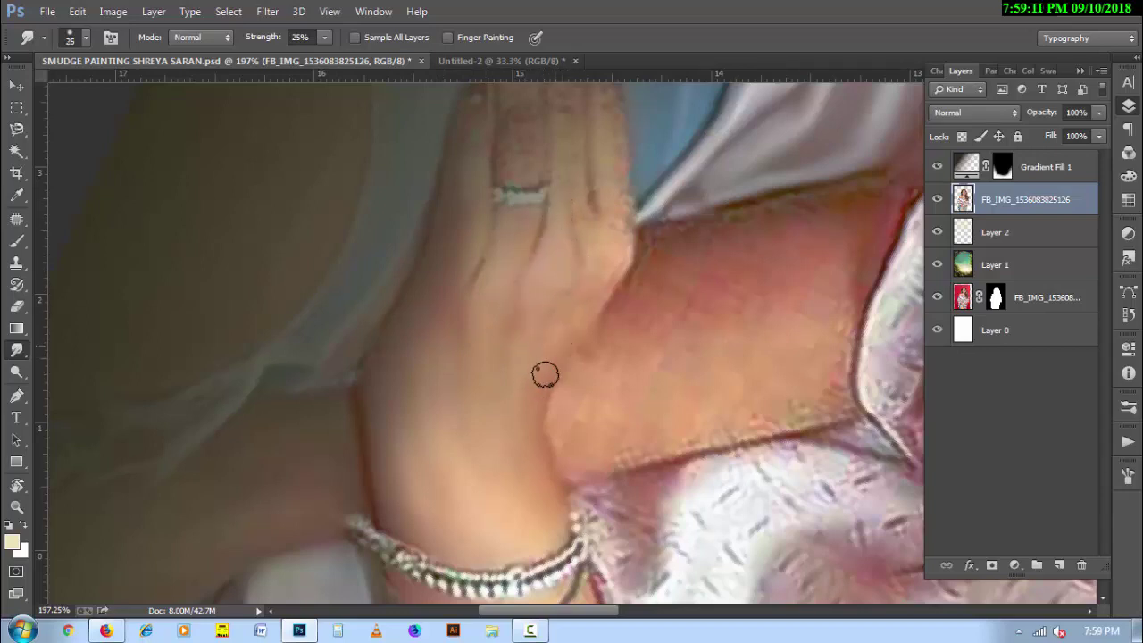
key(bracketright)
mouse_move(592, 285)
mouse_down()
mouse_move(582, 312)
mouse_move(597, 291)
mouse_move(592, 242)
mouse_move(558, 334)
mouse_up()
Blend the fingertip skin using a smaller Smudge brush
scroll(558, 334, up, 3)
key(bracketleft)
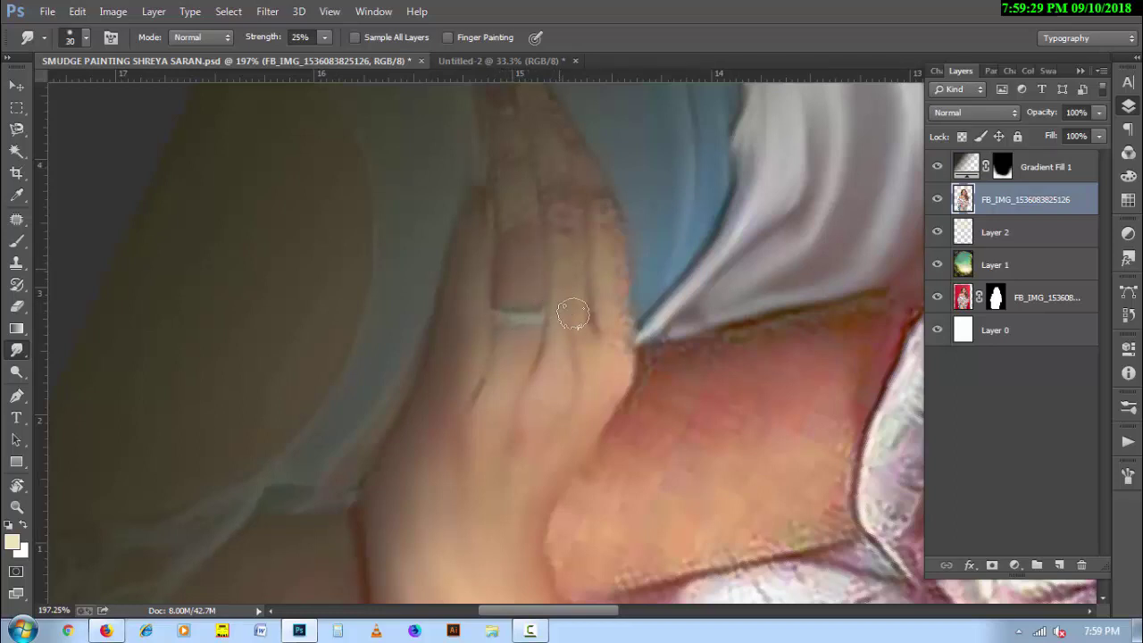
key(bracketright)
scroll(526, 268, up, 5)
key(bracketleft)
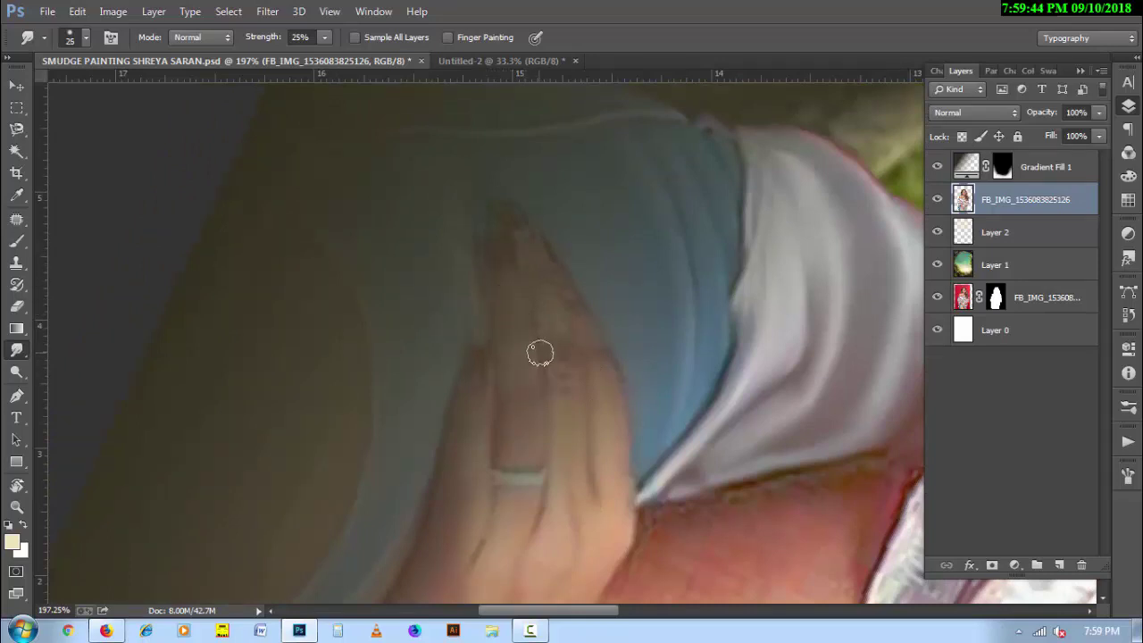
mouse_move(566, 345)
mouse_down()
mouse_move(508, 207)
mouse_move(573, 309)
mouse_up()
mouse_move(509, 320)
mouse_down()
mouse_move(459, 391)
mouse_move(609, 441)
mouse_move(458, 360)
mouse_move(444, 214)
mouse_move(482, 351)
mouse_up()
Return from Rotate View to the Smudge tool and blend the arm skin with broad strokes
key(r)
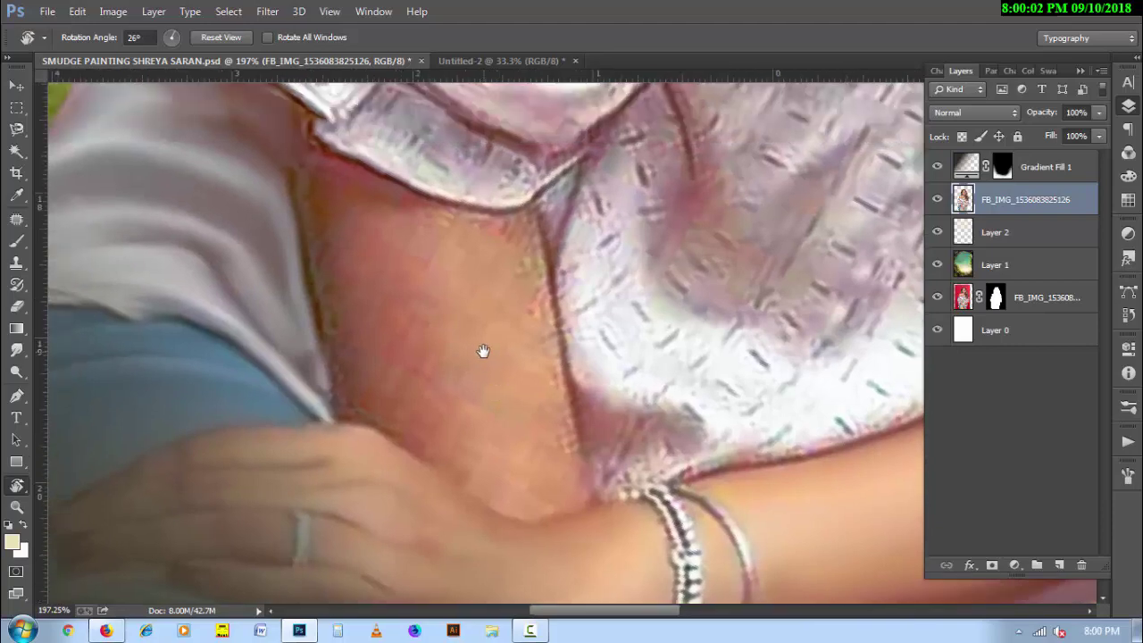
click(13, 354)
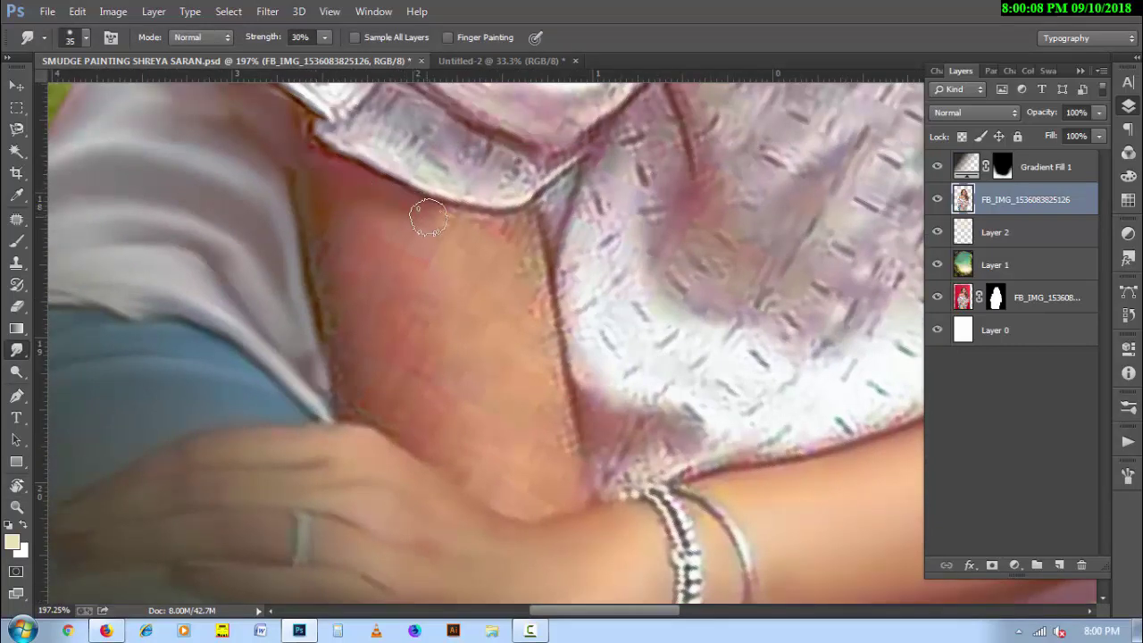
key(bracketright)
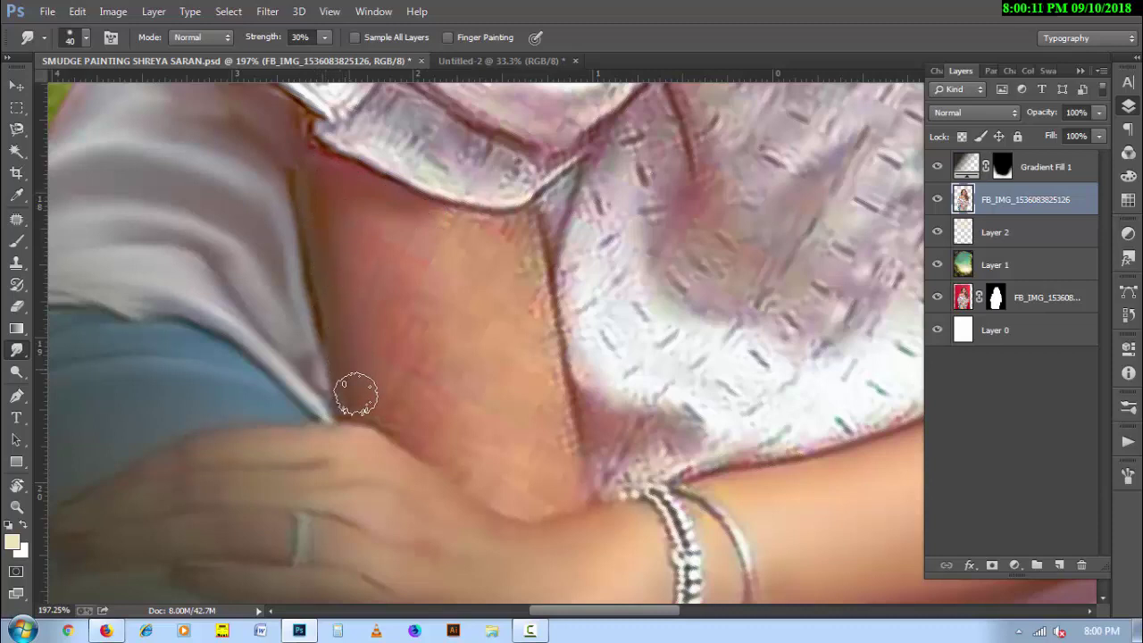
key(bracketleft)
key(bracketleft)
key(bracketleft)
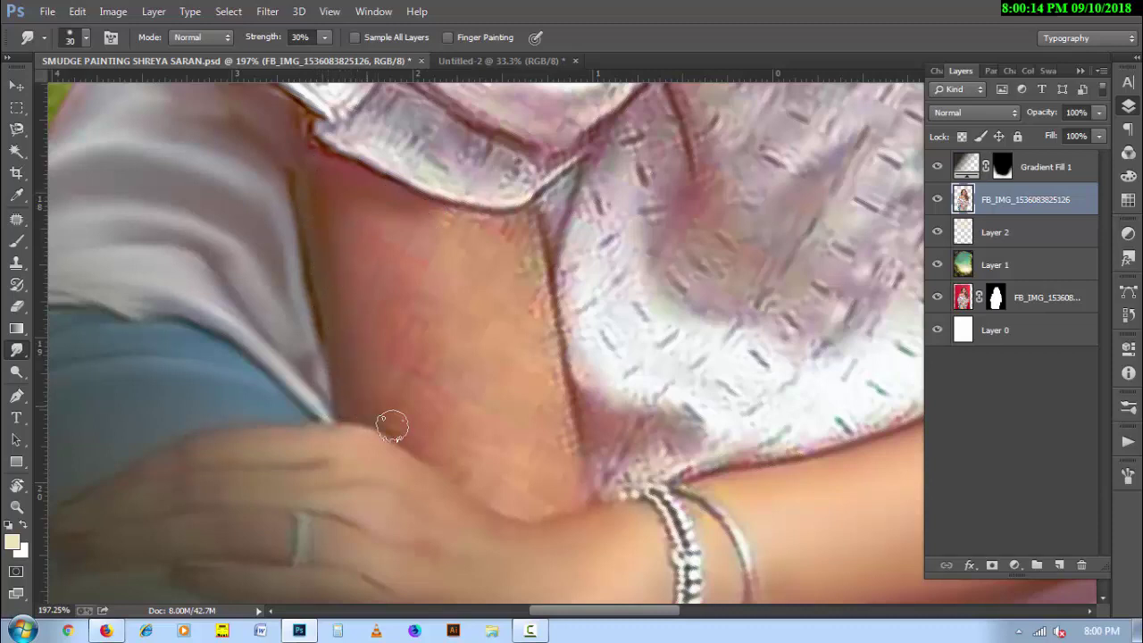
key(bracketright)
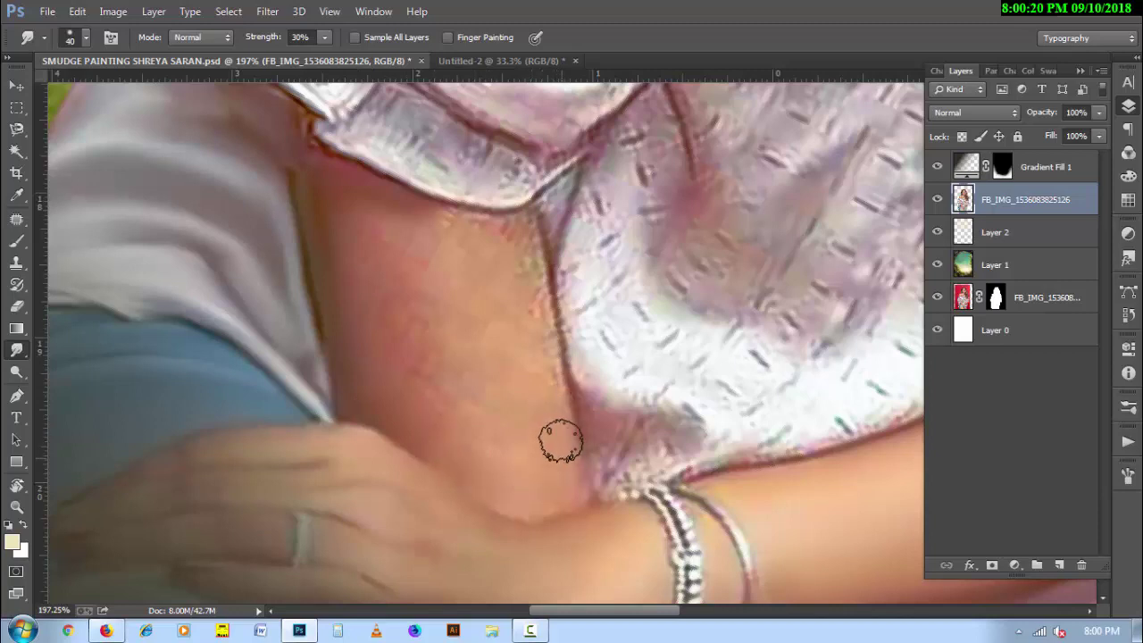
key(bracketleft)
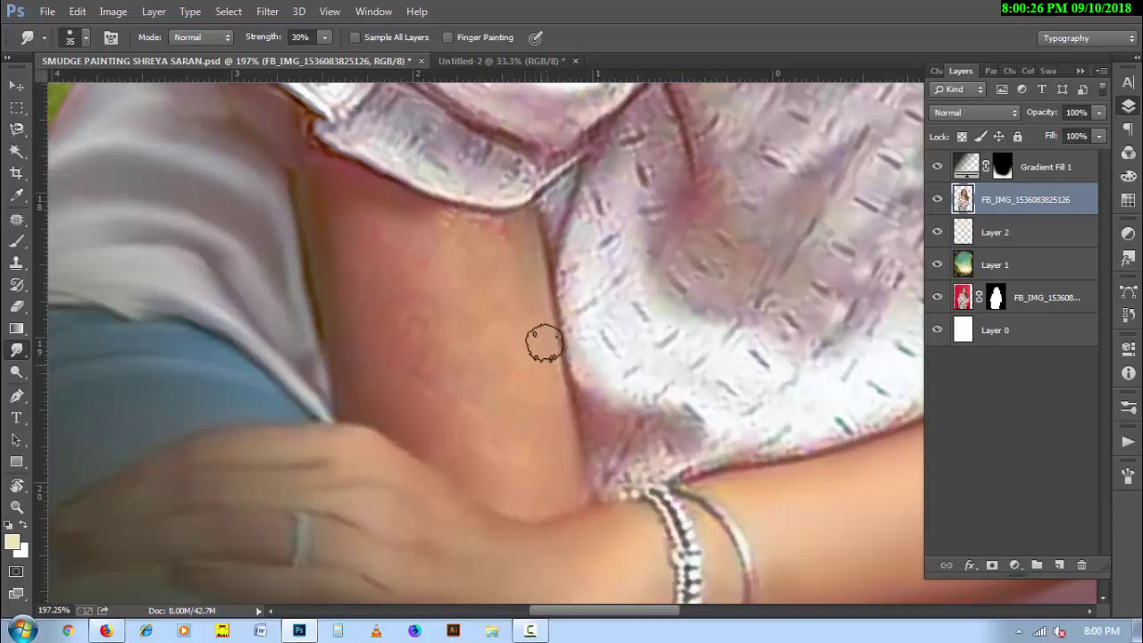
key(bracketright)
key(bracketright)
key(bracketright)
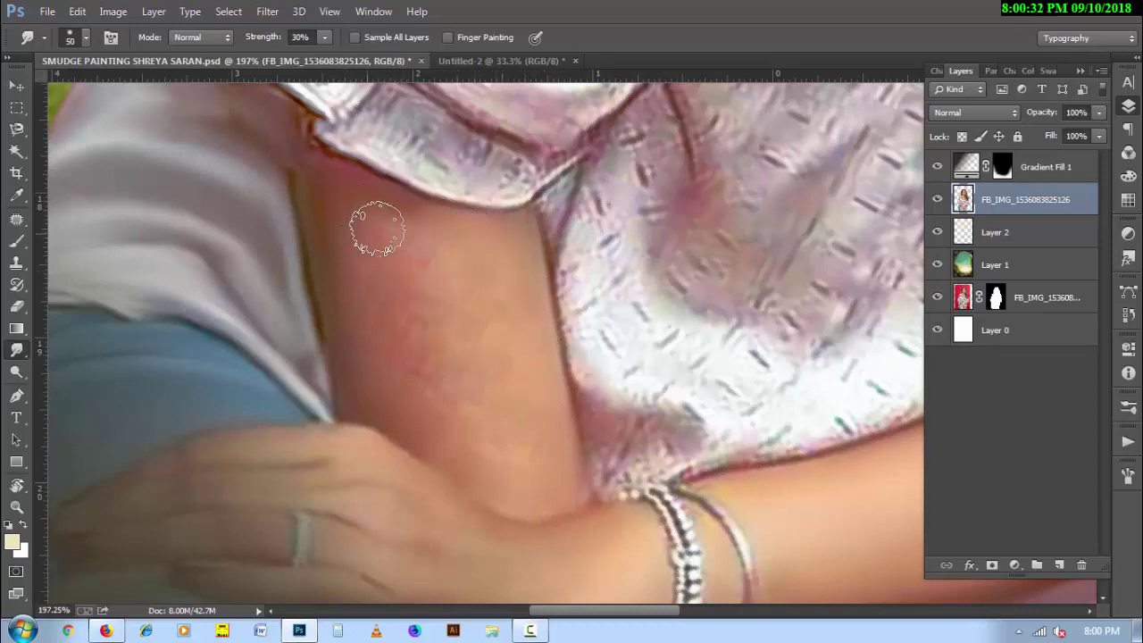
key(bracketright)
mouse_move(447, 427)
mouse_down()
mouse_move(416, 241)
mouse_move(466, 403)
mouse_move(486, 420)
mouse_up()
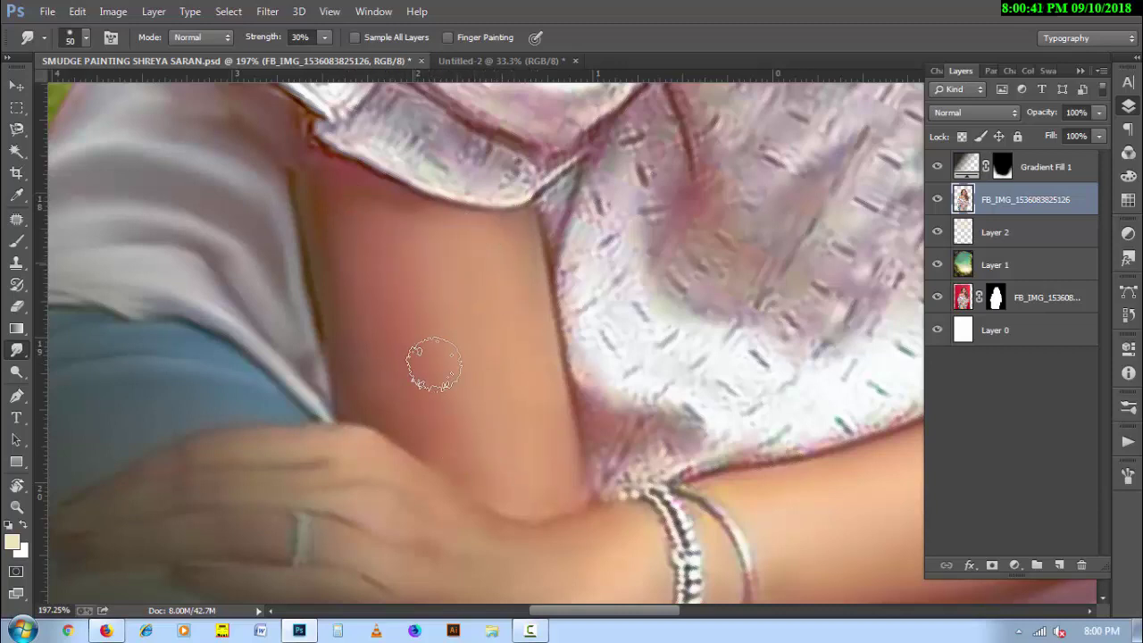
Smear the dark fold line at the sleeve edge and the grey shading along the shirt's bottom fold
key(bracketleft)
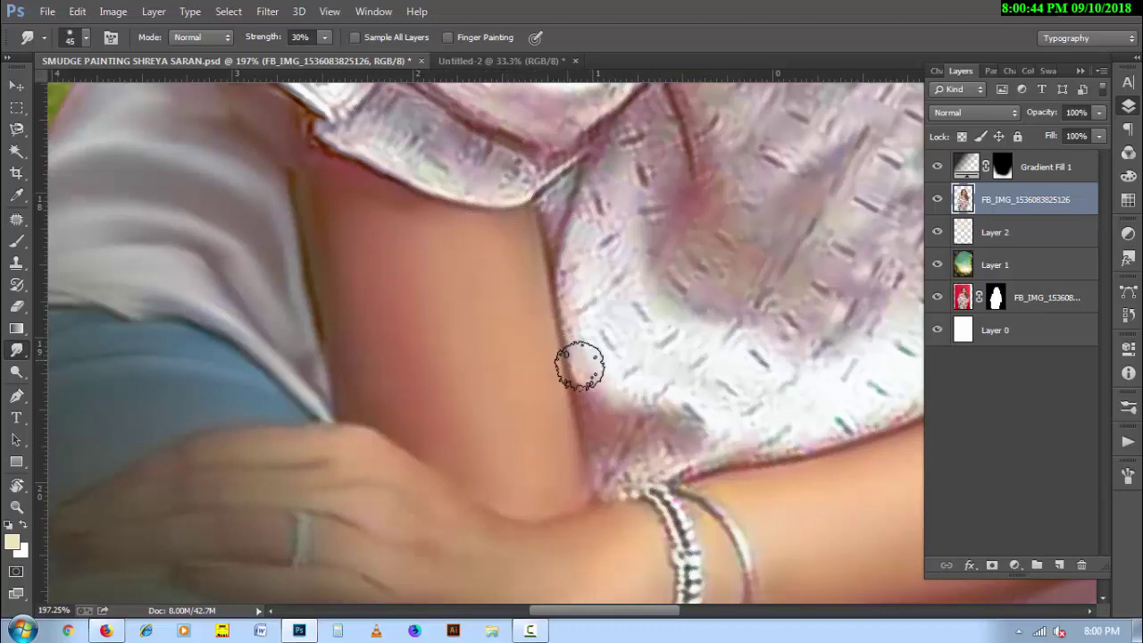
key(bracketleft)
key(bracketleft)
key(bracketleft)
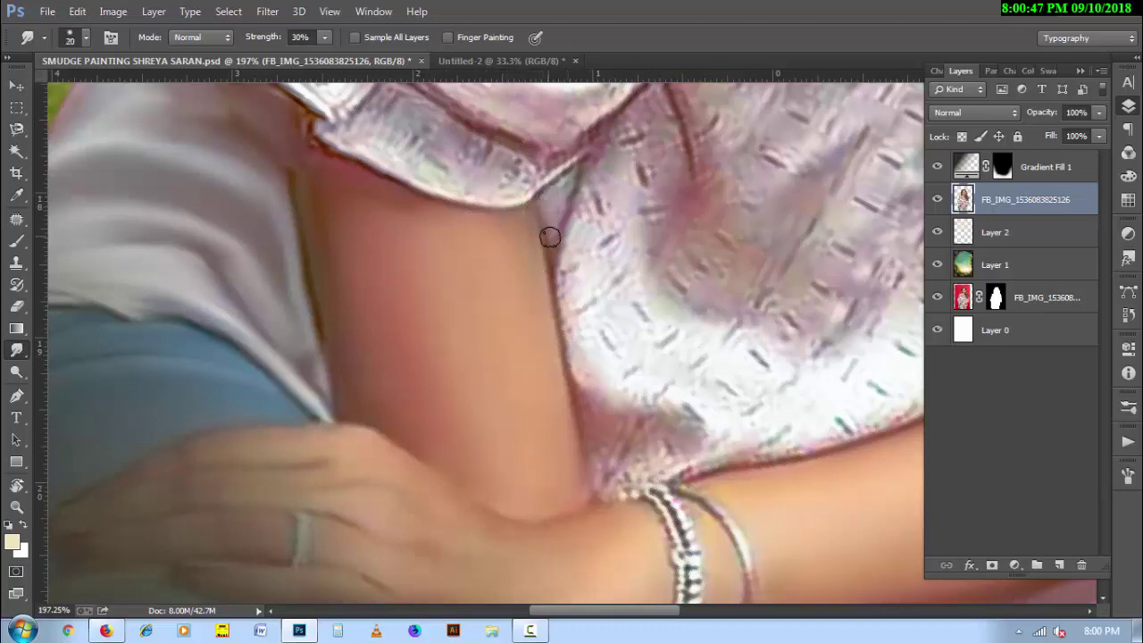
mouse_move(549, 237)
mouse_down()
mouse_move(571, 168)
mouse_move(555, 213)
mouse_move(587, 186)
mouse_move(559, 271)
mouse_move(584, 375)
mouse_move(619, 408)
mouse_move(684, 416)
mouse_move(665, 404)
mouse_move(610, 426)
mouse_move(601, 476)
mouse_up()
key(bracketright)
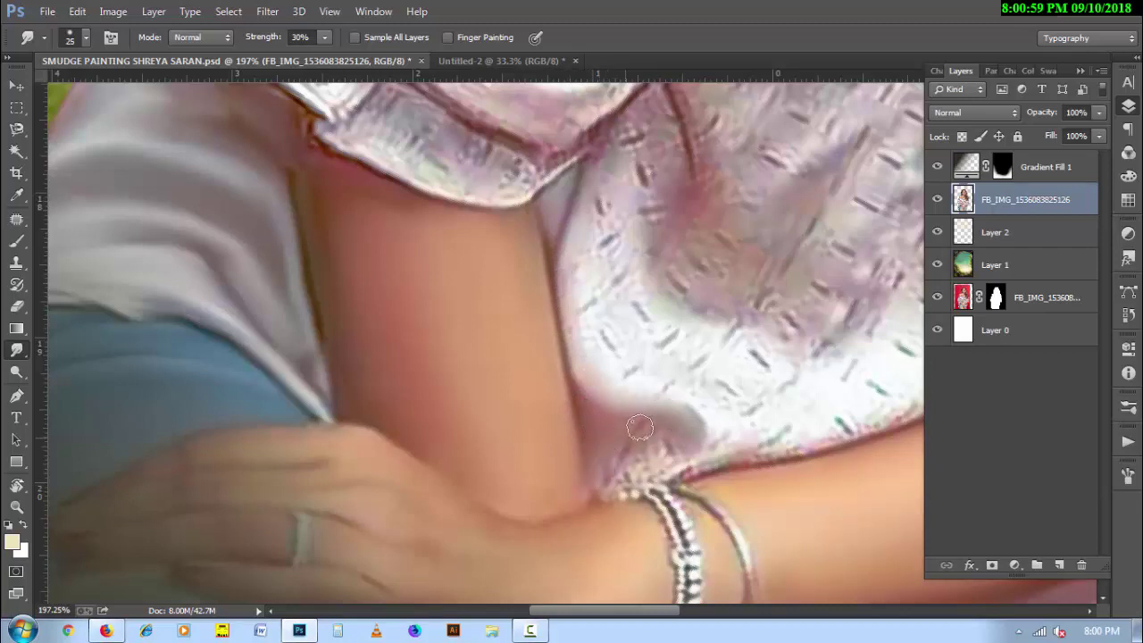
mouse_move(640, 428)
mouse_down()
mouse_move(600, 442)
mouse_move(625, 485)
mouse_move(657, 459)
mouse_move(661, 445)
mouse_move(607, 474)
mouse_move(692, 468)
mouse_move(607, 487)
mouse_up()
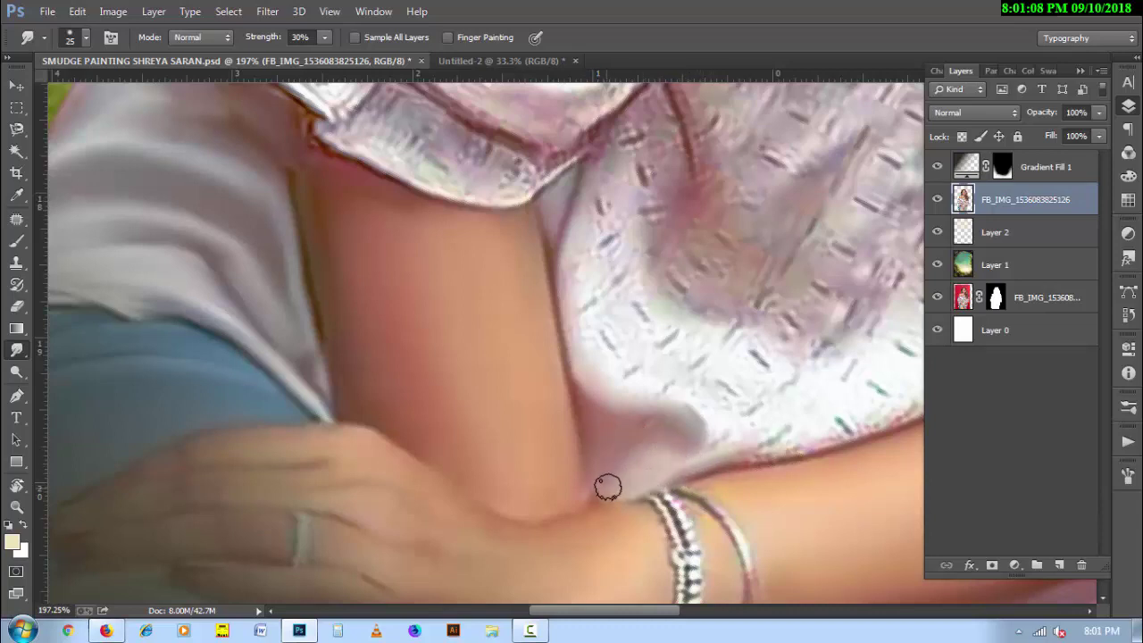
Pan to the bangle and smear its dark beads downward into the arm edge
drag(408, 376, 249, 156)
key(bracketleft)
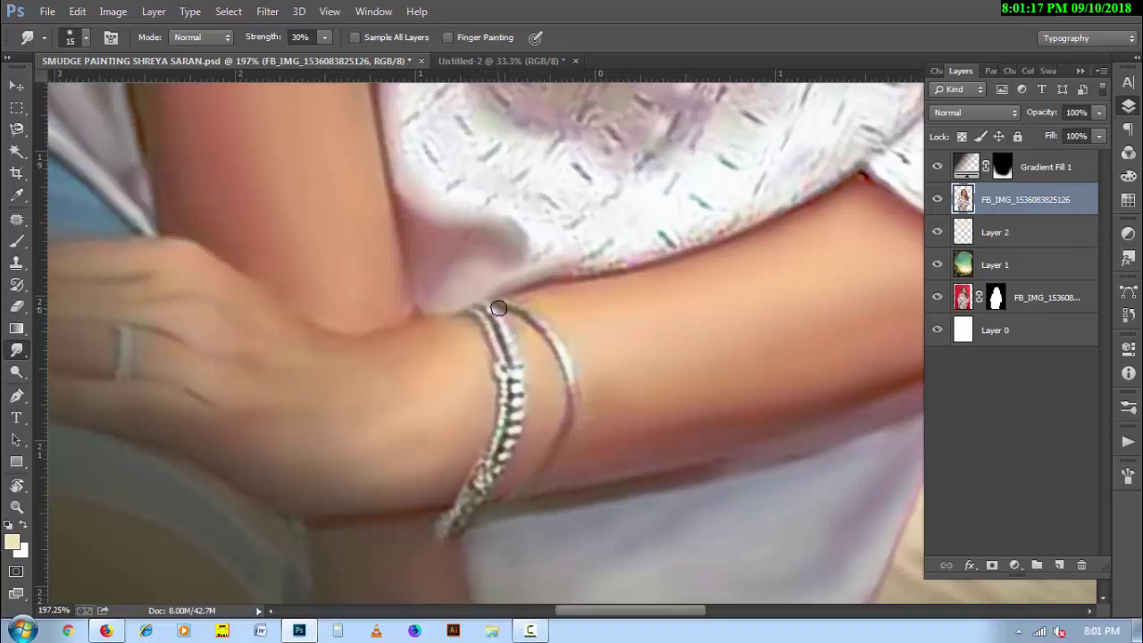
drag(514, 420, 477, 467)
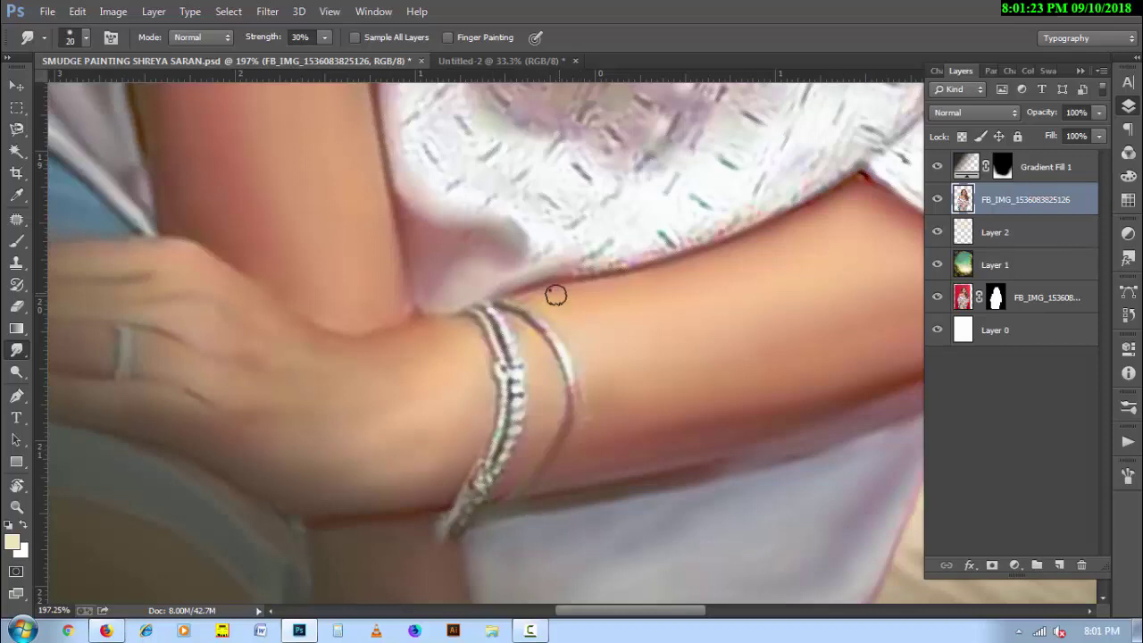
key(bracketright)
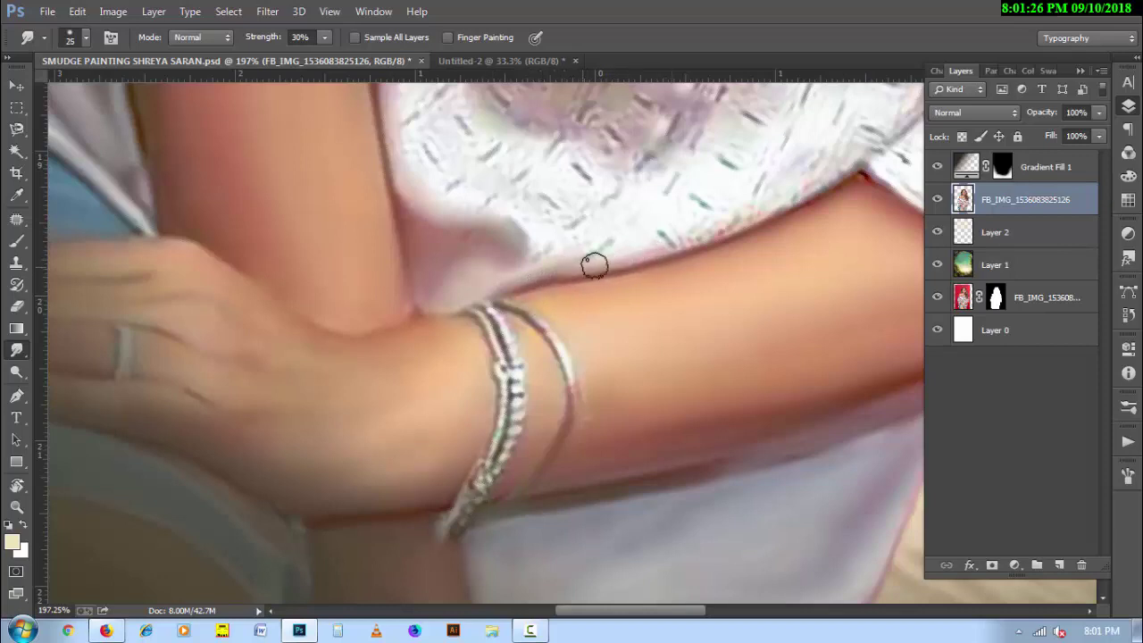
Pan to the ruffled sleeve tip and smooth its bottom edge, grey shading and lower-left texture
drag(687, 270, 464, 354)
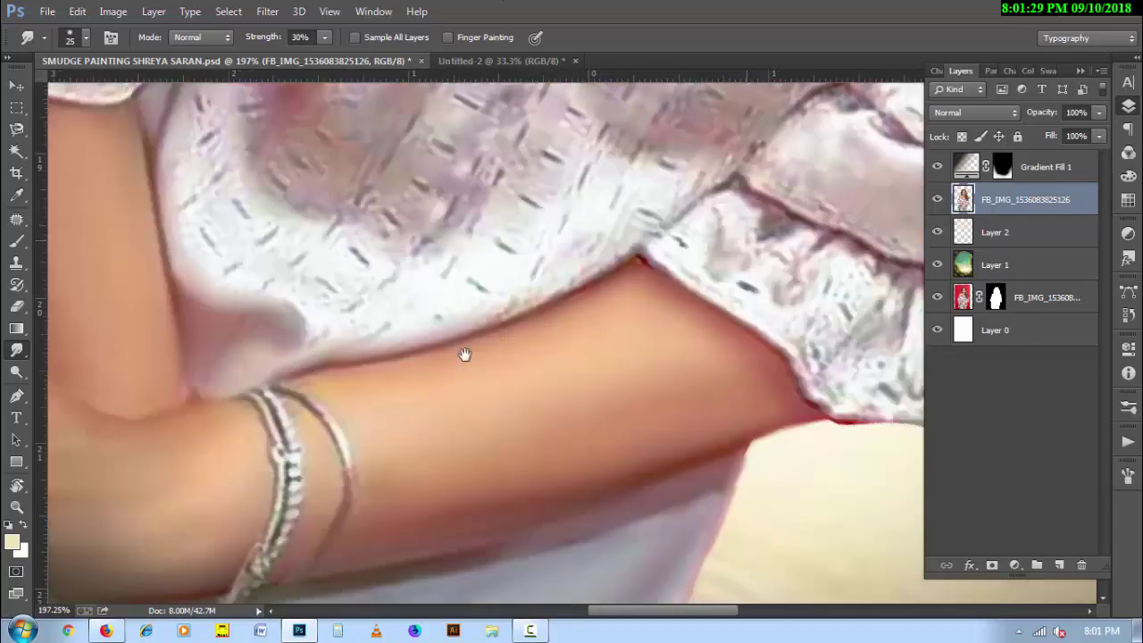
drag(658, 383, 542, 358)
drag(678, 398, 566, 376)
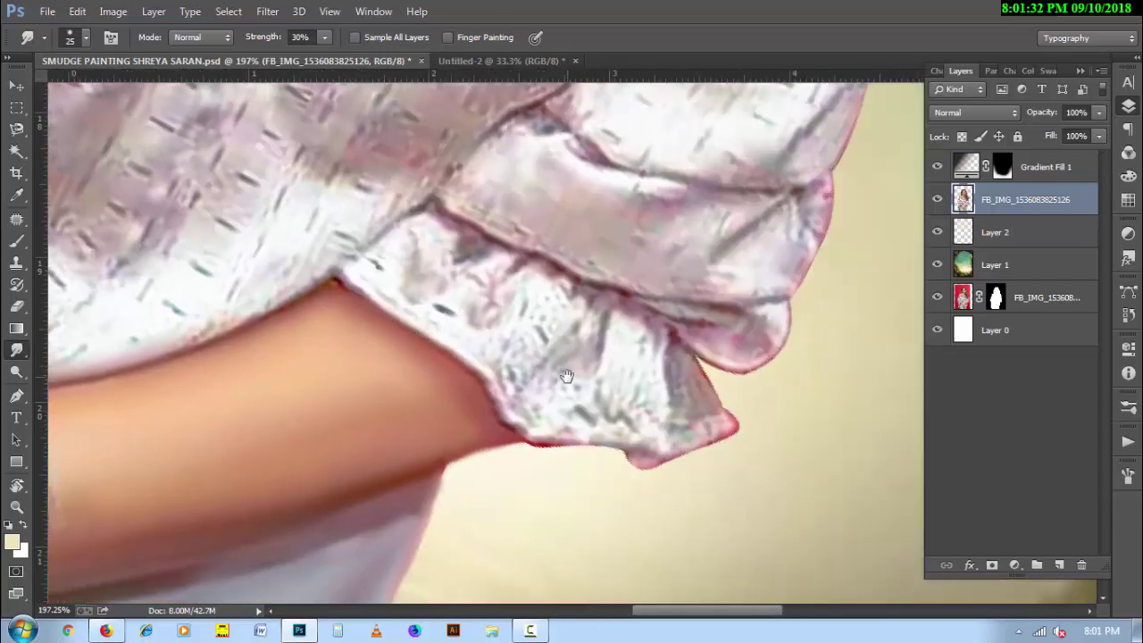
key(bracketleft)
mouse_move(527, 446)
mouse_down()
mouse_move(672, 460)
mouse_move(670, 346)
mouse_move(618, 340)
mouse_move(625, 375)
mouse_move(648, 346)
mouse_move(633, 391)
mouse_move(666, 360)
mouse_move(666, 411)
mouse_move(654, 441)
mouse_move(610, 438)
mouse_move(652, 402)
mouse_move(658, 352)
mouse_move(672, 355)
mouse_move(676, 429)
mouse_up()
mouse_move(688, 386)
mouse_down()
mouse_move(704, 426)
mouse_move(666, 445)
mouse_up()
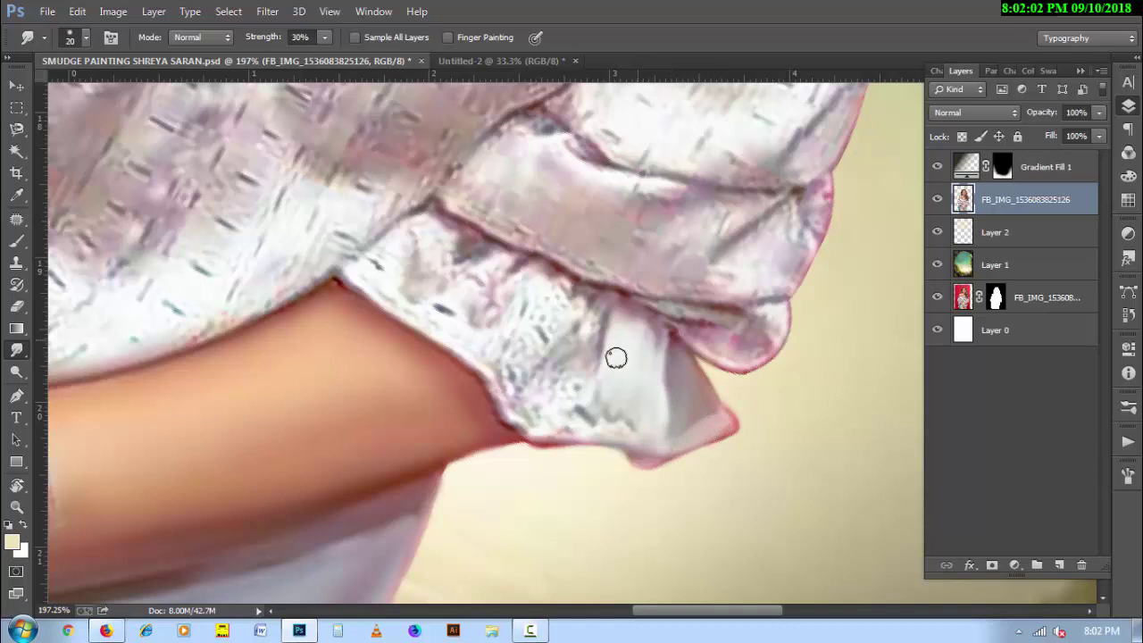
mouse_move(554, 376)
mouse_down()
mouse_move(571, 349)
mouse_move(530, 411)
mouse_move(500, 382)
mouse_move(510, 412)
mouse_move(493, 366)
mouse_up()
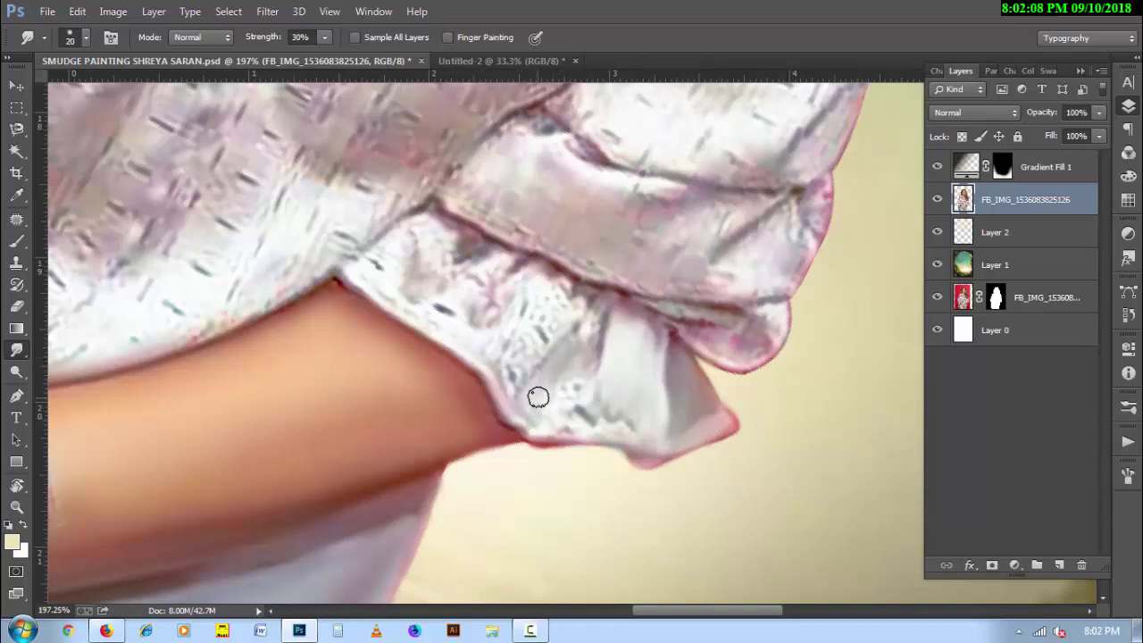
mouse_move(538, 396)
mouse_down()
mouse_move(544, 434)
mouse_move(612, 428)
mouse_move(566, 420)
mouse_move(583, 395)
mouse_move(589, 325)
mouse_move(546, 398)
mouse_move(565, 339)
mouse_up()
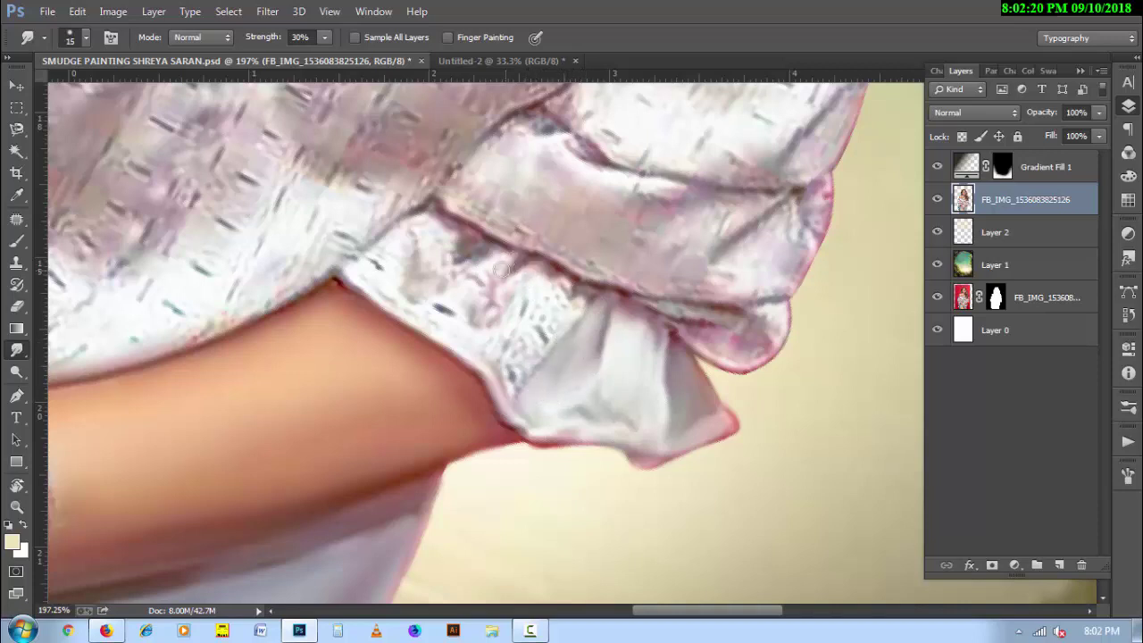
Smear the pink, white and dotted ruffle texture, adjusting the brush size as needed
key(bracketright)
drag(471, 274, 465, 299)
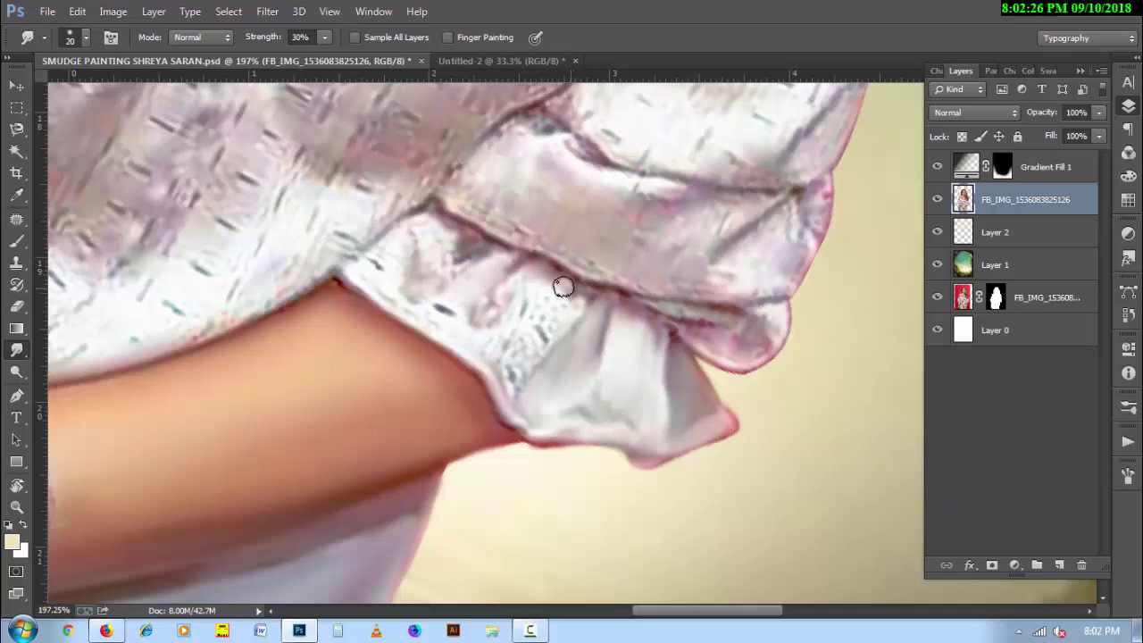
key(bracketright)
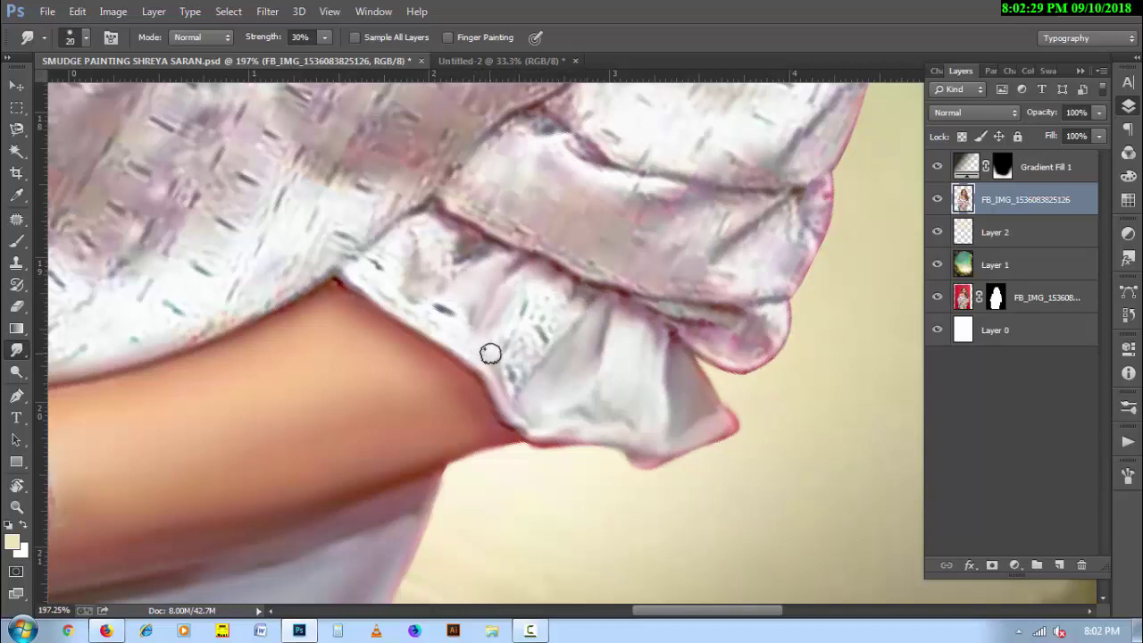
key(bracketleft)
mouse_move(526, 310)
mouse_down()
mouse_move(508, 372)
mouse_move(523, 328)
mouse_up()
mouse_move(519, 382)
mouse_down()
mouse_move(568, 316)
mouse_move(518, 378)
mouse_move(546, 326)
mouse_up()
key(bracketright)
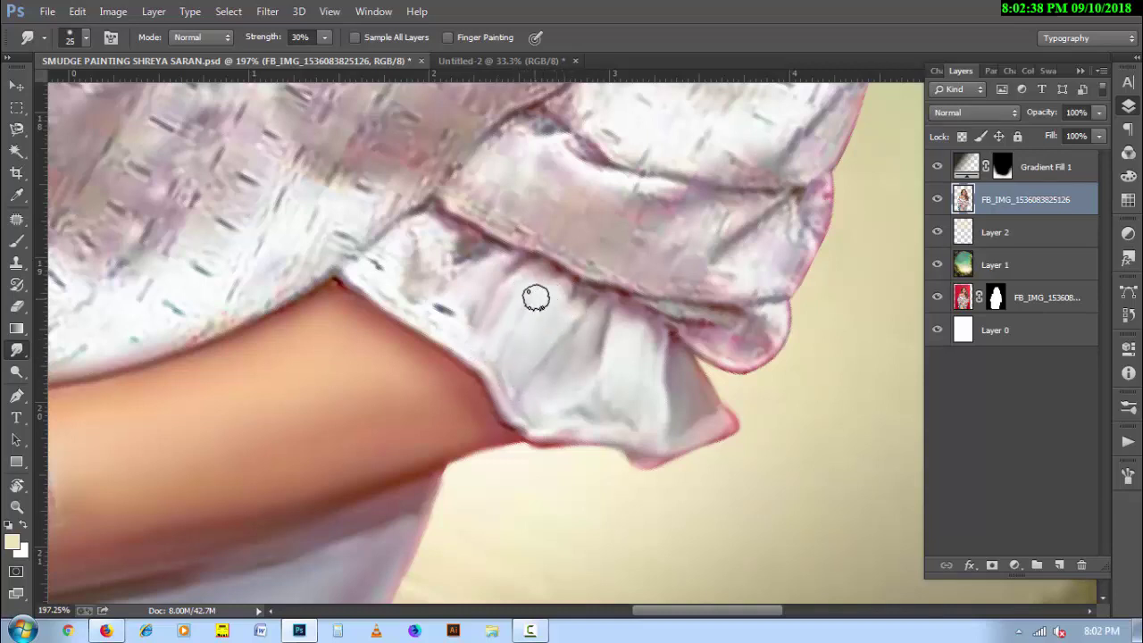
key(bracketleft)
Smooth the ruffle's dark marks, seam and pink outer edge into soft folds
drag(560, 282, 578, 317)
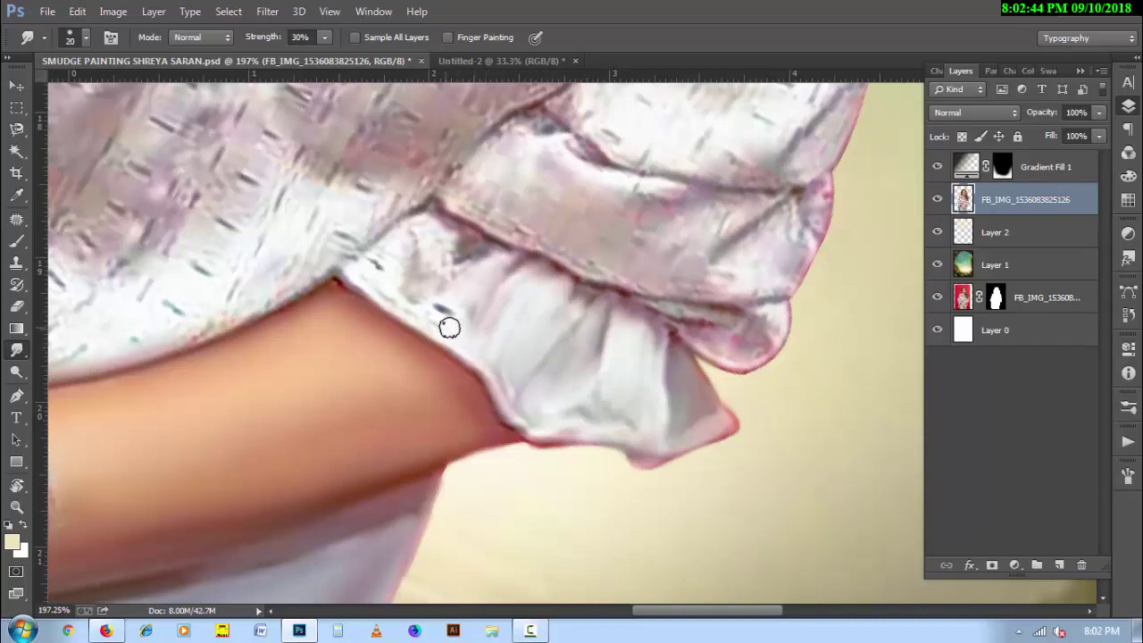
drag(449, 328, 449, 295)
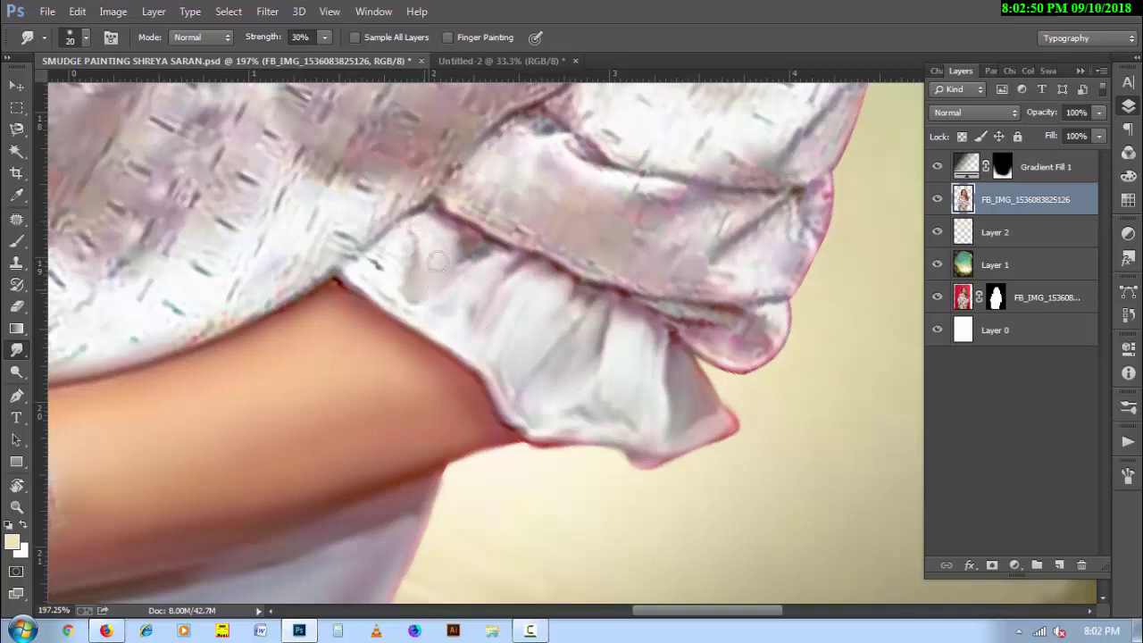
mouse_move(460, 235)
mouse_down()
mouse_move(494, 245)
mouse_move(449, 273)
mouse_move(397, 253)
mouse_move(377, 293)
mouse_move(352, 275)
mouse_move(401, 280)
mouse_move(407, 268)
mouse_move(393, 281)
mouse_move(372, 262)
mouse_move(403, 253)
mouse_move(348, 257)
mouse_up()
mouse_move(348, 257)
mouse_down()
mouse_move(414, 226)
mouse_move(495, 238)
mouse_move(653, 298)
mouse_move(740, 308)
mouse_move(656, 307)
mouse_up()
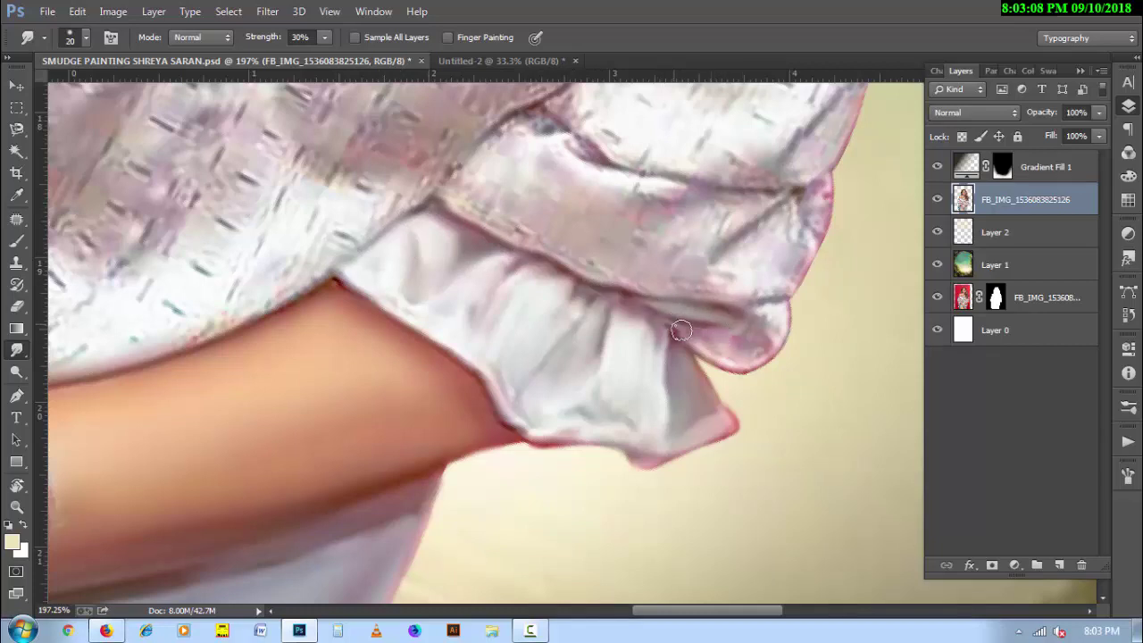
mouse_move(754, 366)
mouse_down()
mouse_move(775, 333)
mouse_move(753, 355)
mouse_up()
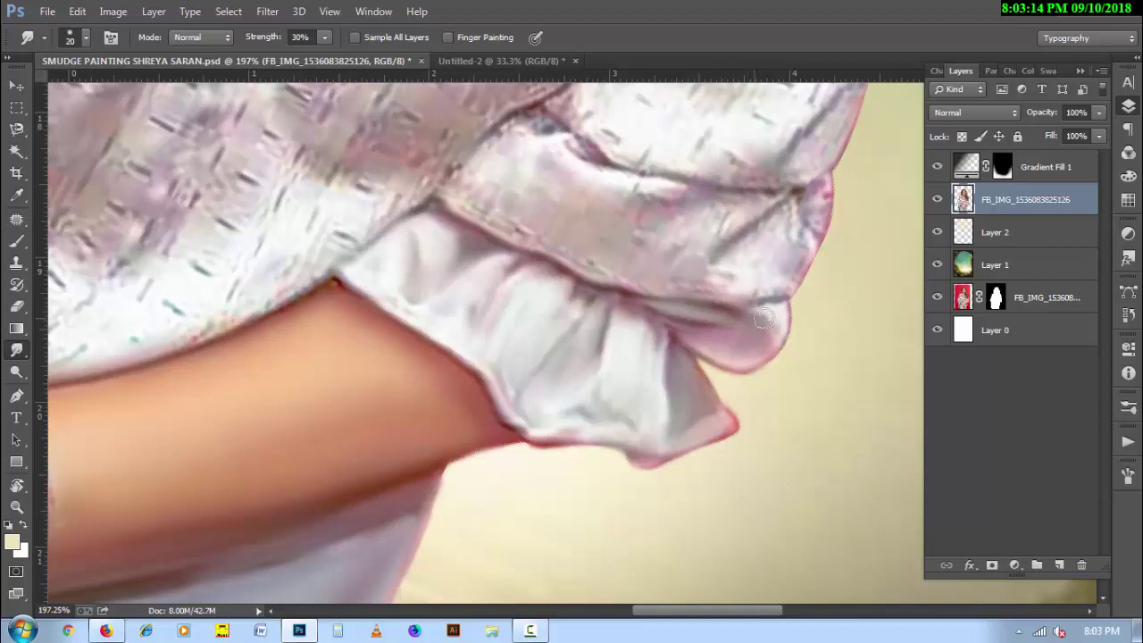
drag(785, 308, 787, 315)
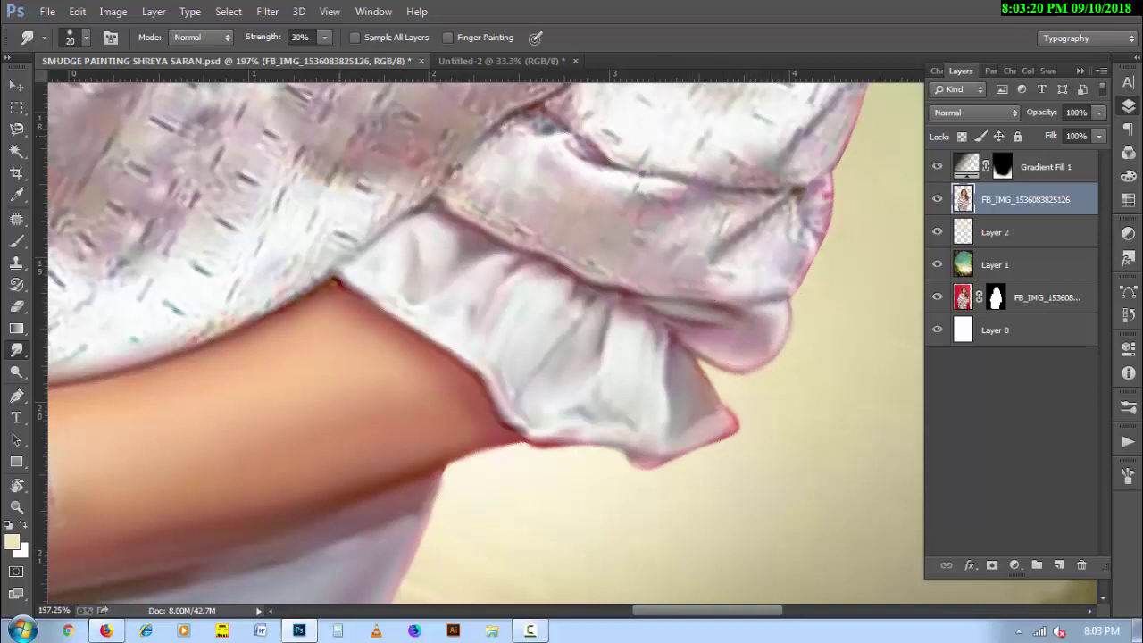
Smudge the white cuff band's folds and dark seam lines smooth, resizing the brush as needed
drag(453, 356, 395, 446)
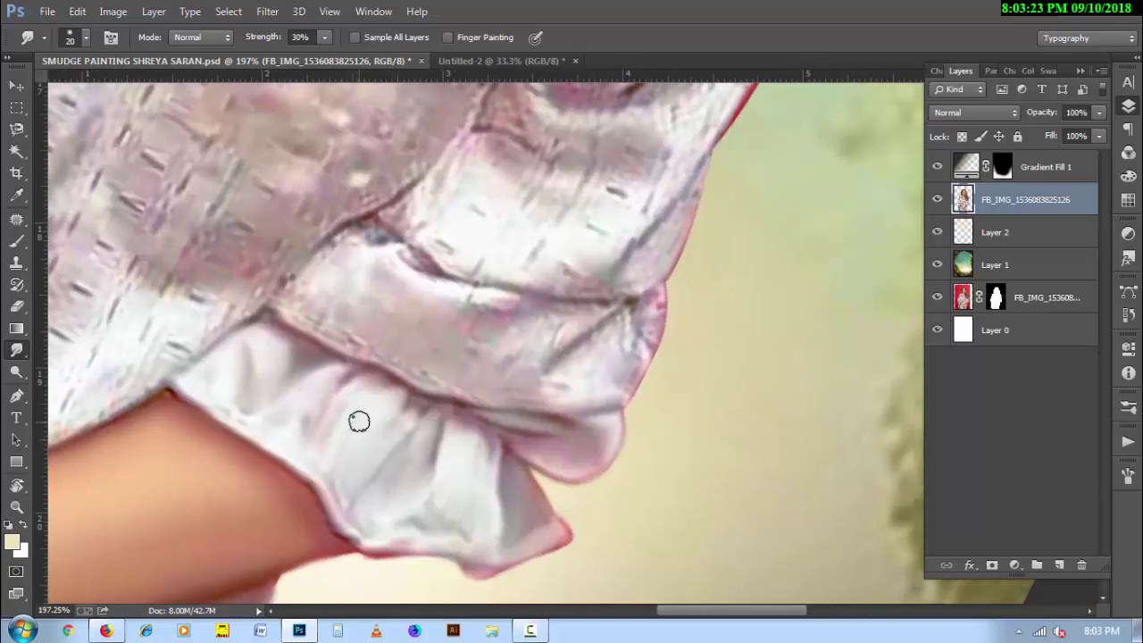
key(bracketright)
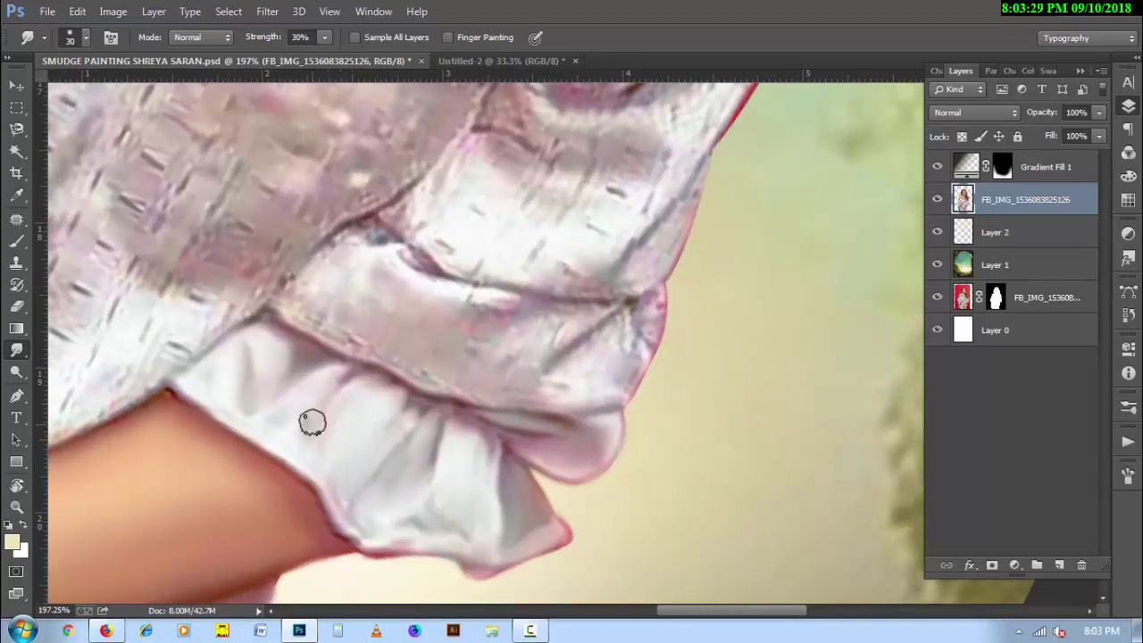
key(bracketleft)
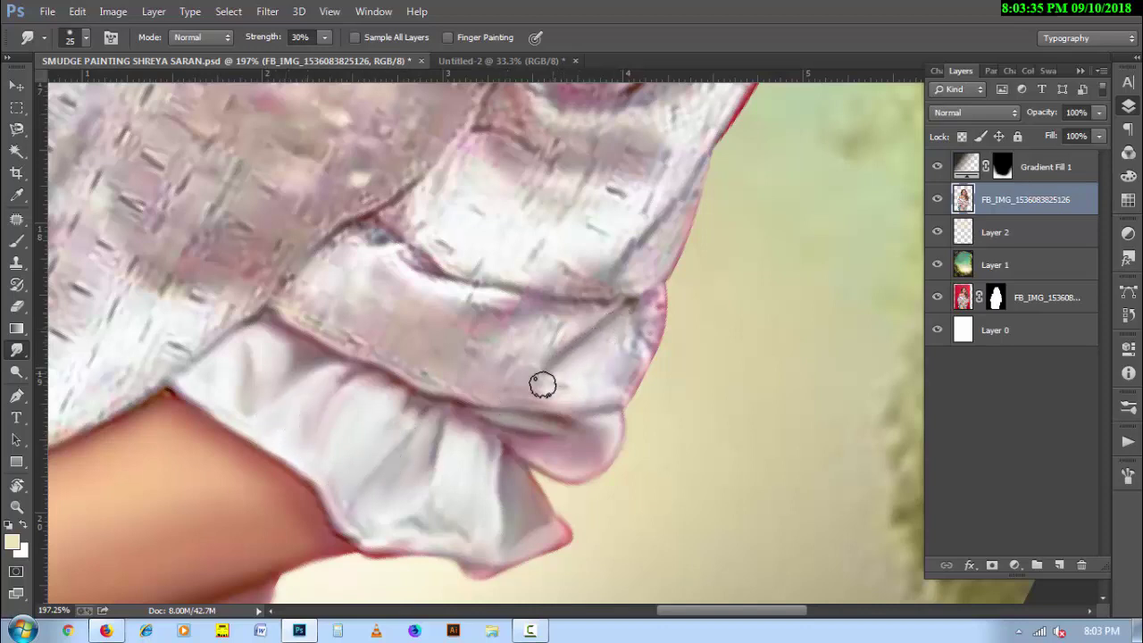
key(bracketleft)
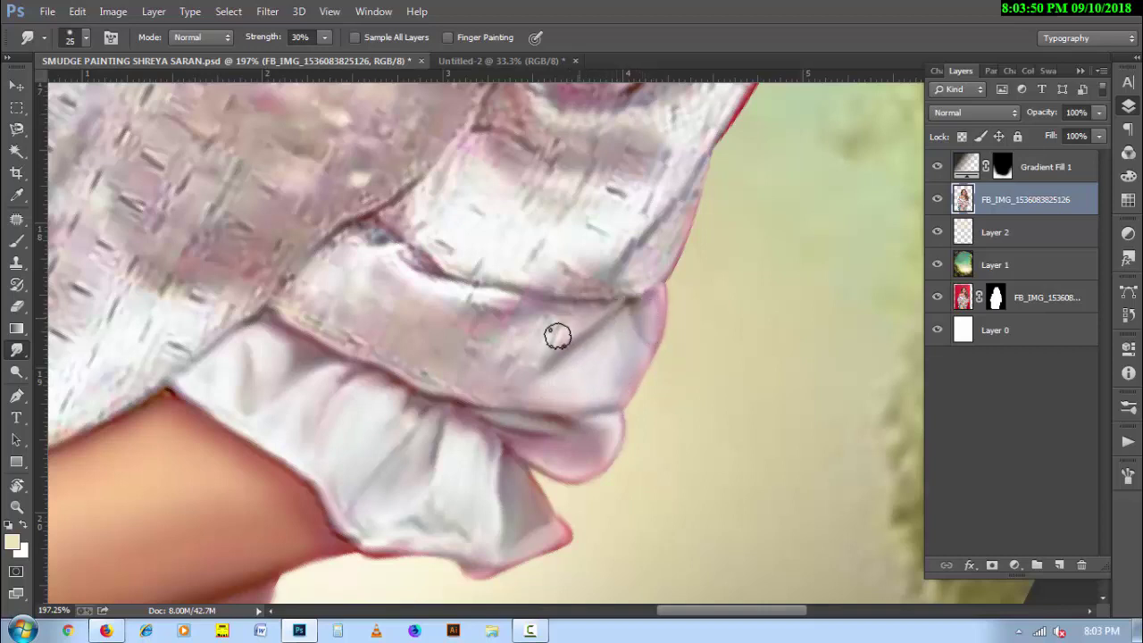
key(bracketright)
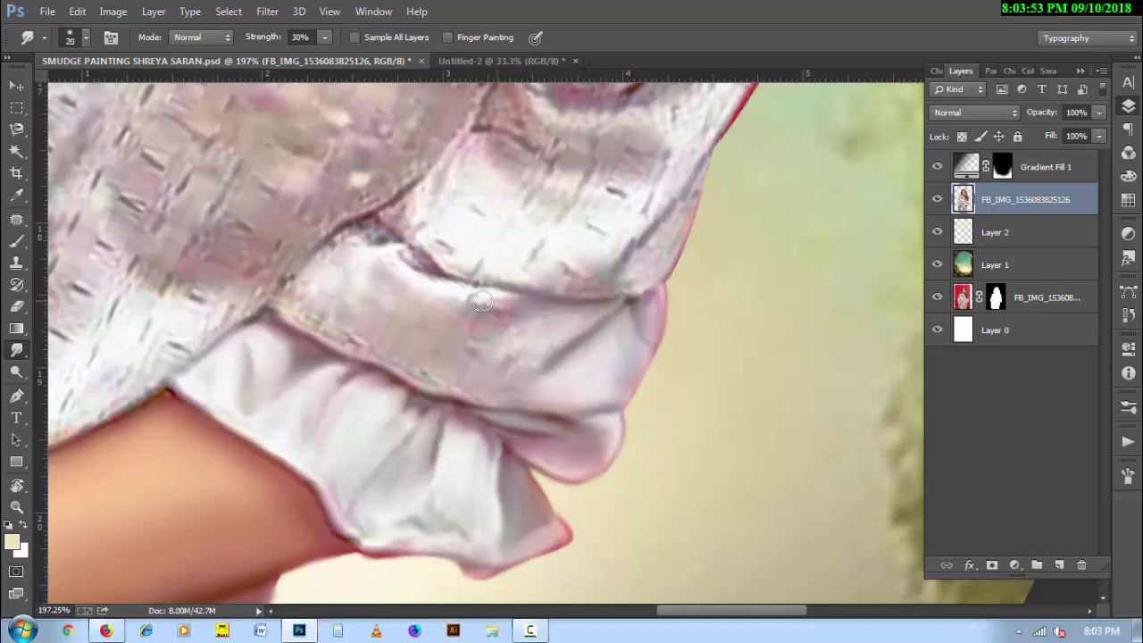
key(bracketright)
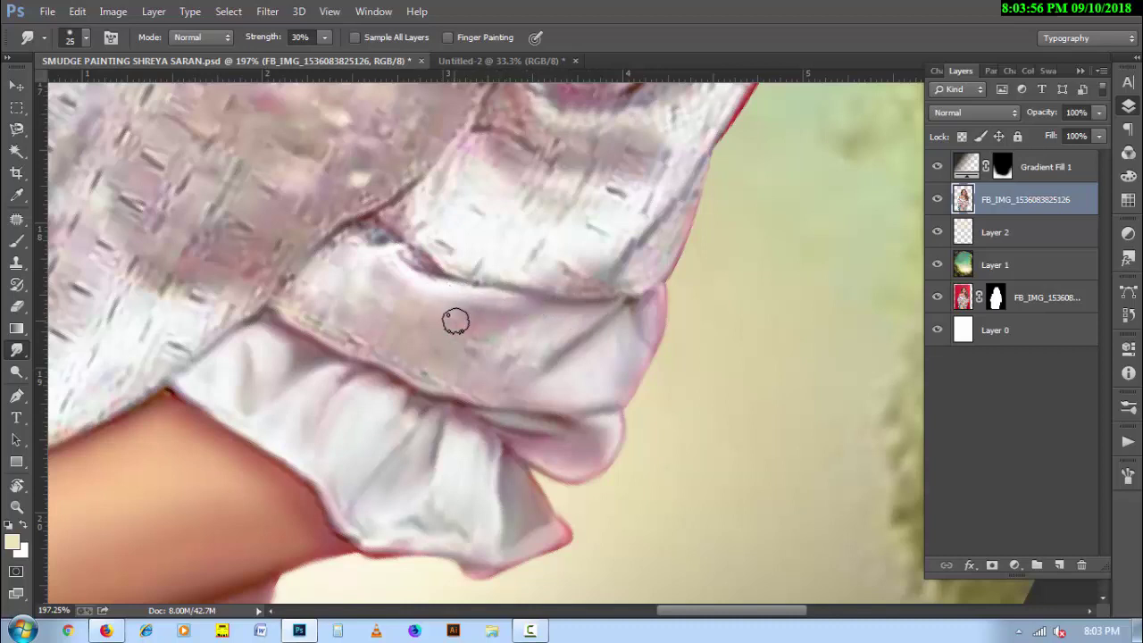
scroll(482, 413, up, 2)
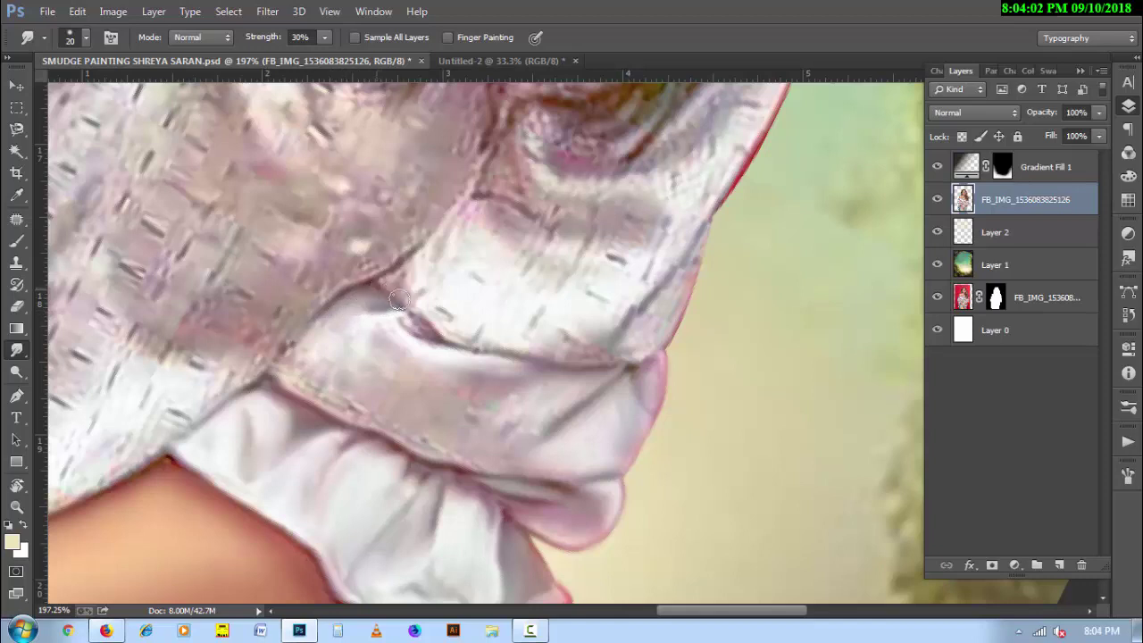
drag(402, 320, 459, 347)
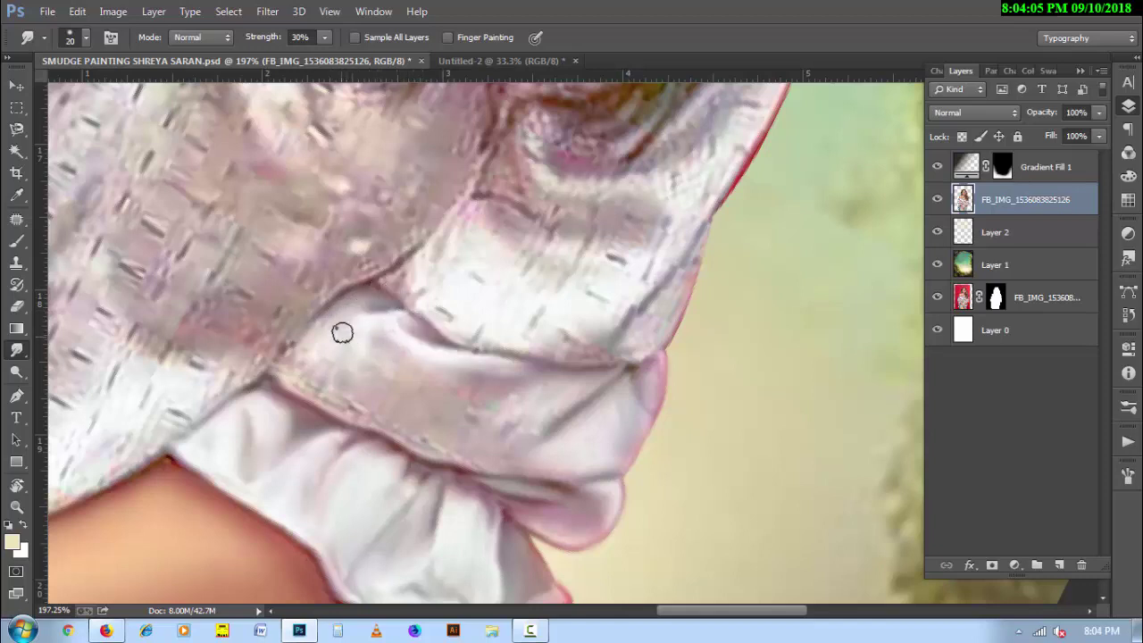
key(bracketright)
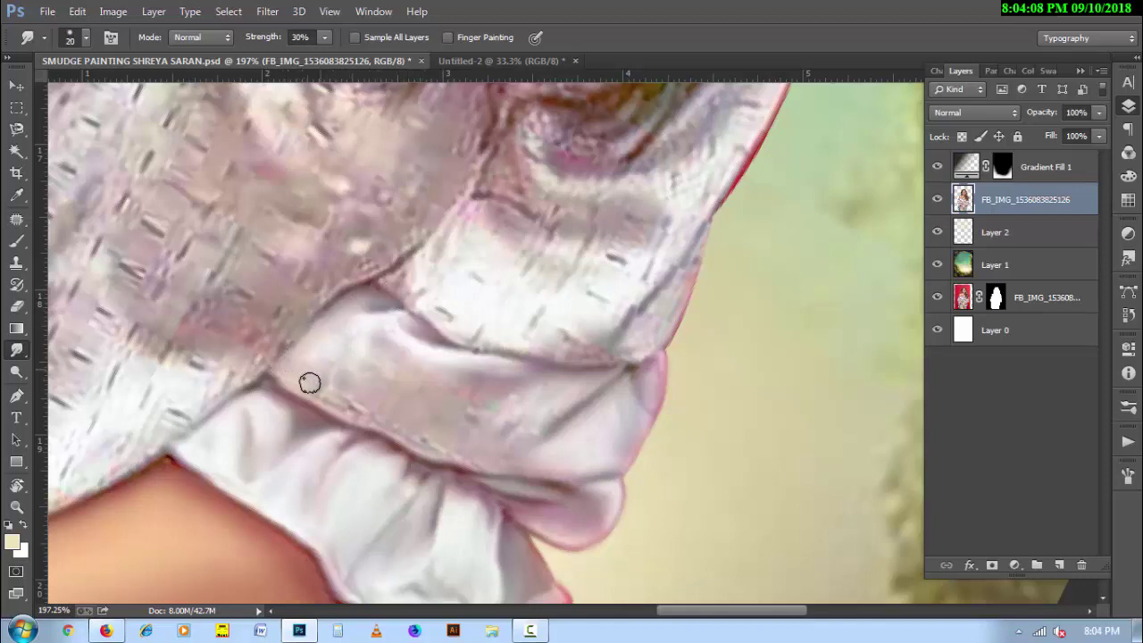
key(bracketleft)
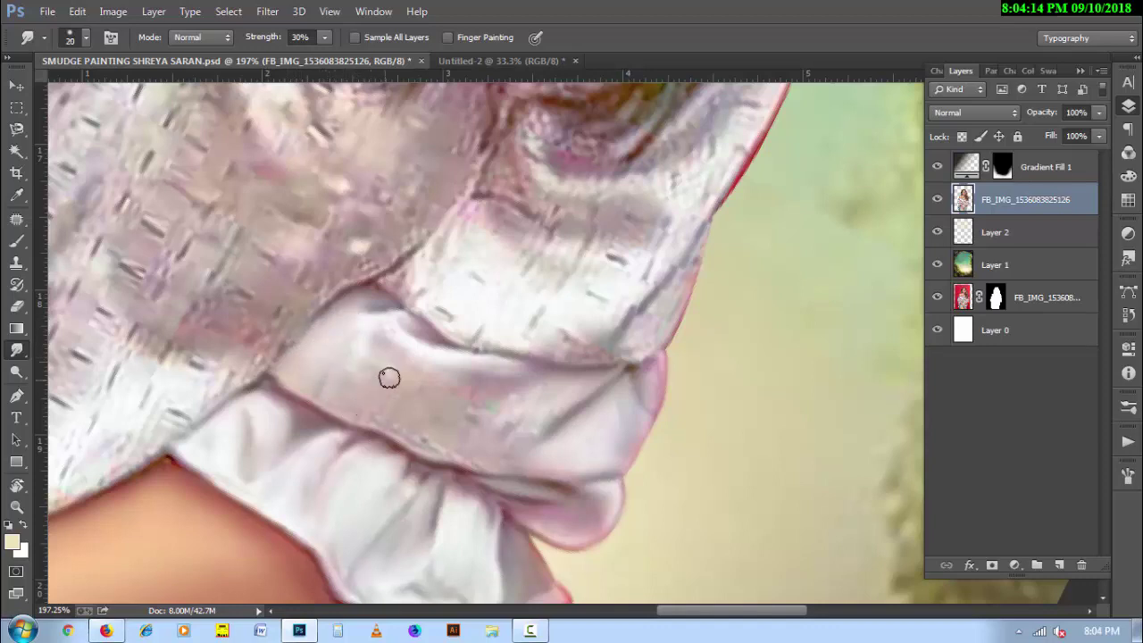
key(bracketright)
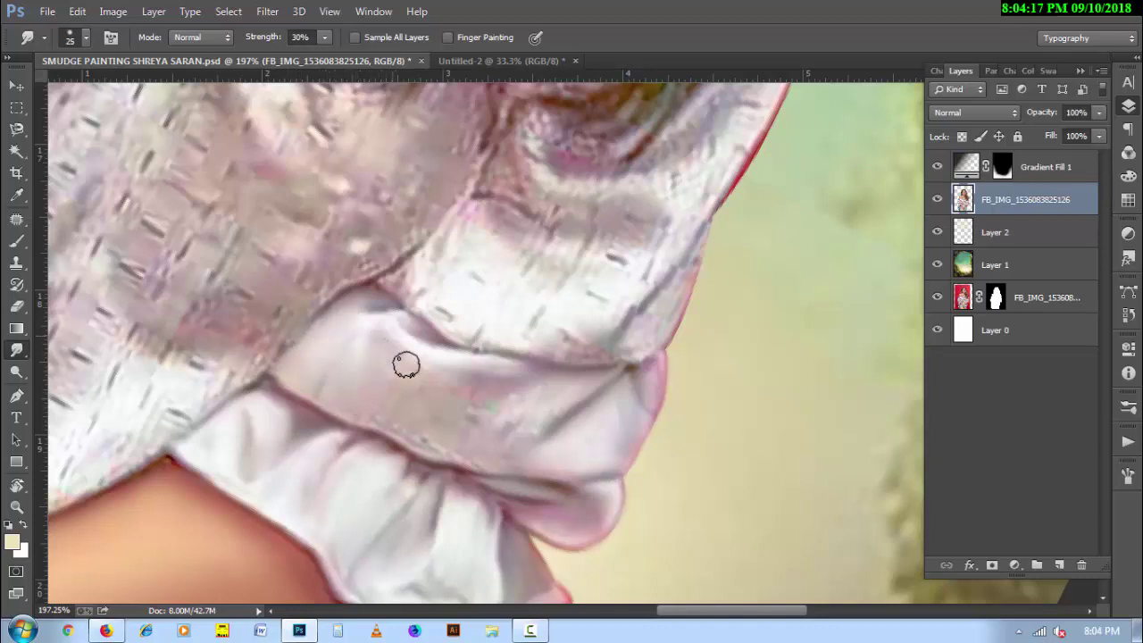
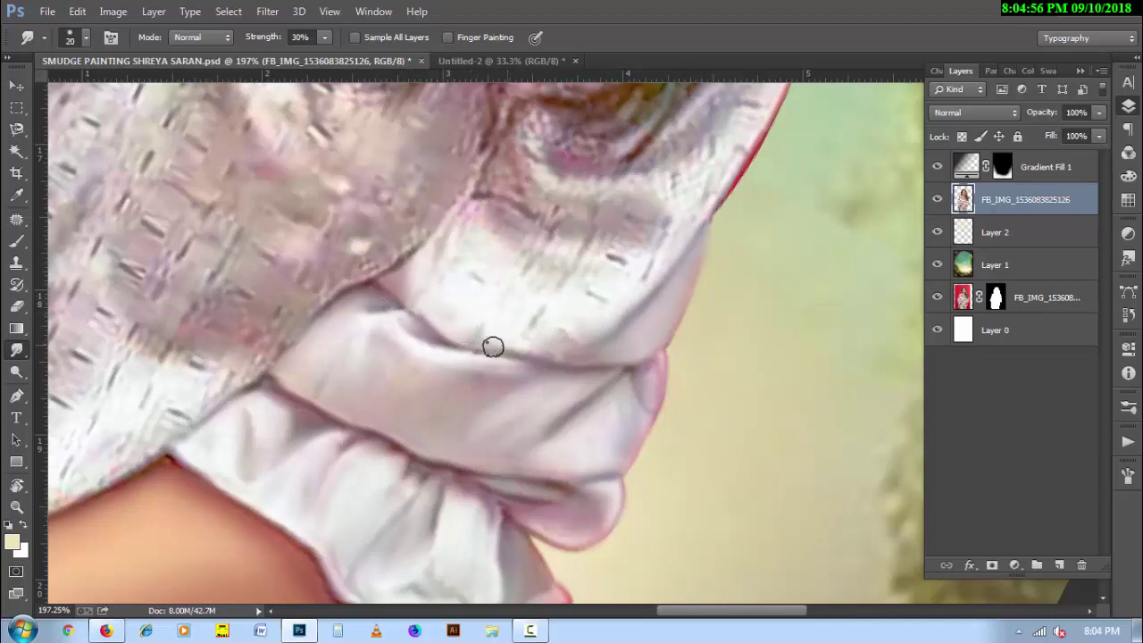
Smudge the pink upper sleeve edge into lighter fabric with a slightly larger brush
key(bracketright)
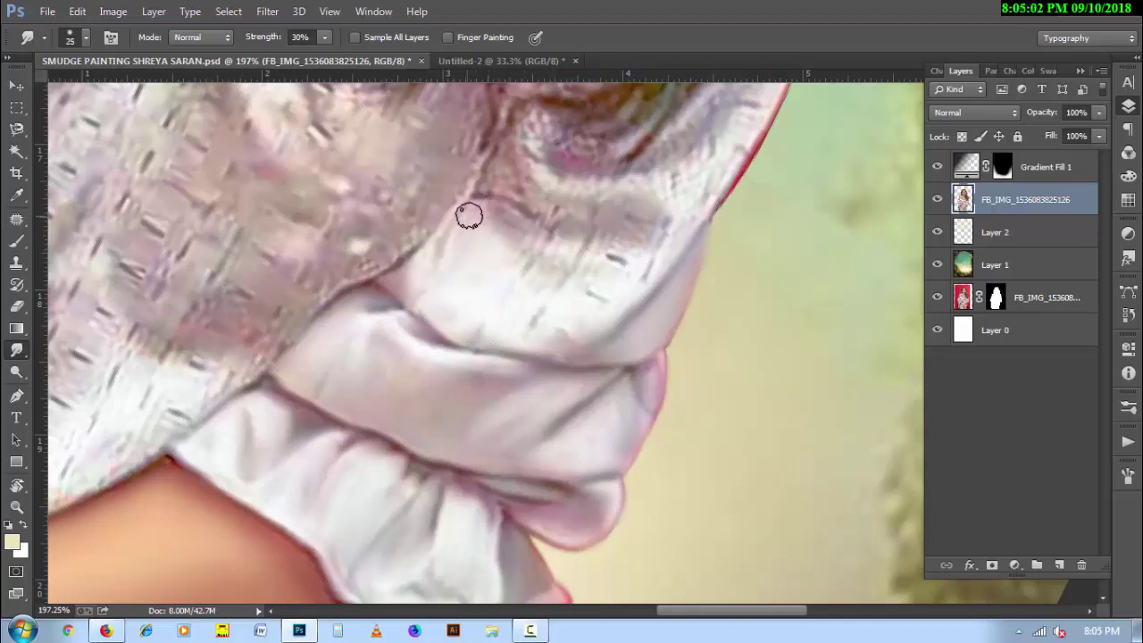
mouse_move(481, 210)
mouse_down()
mouse_move(517, 222)
mouse_move(506, 235)
mouse_move(544, 232)
mouse_move(568, 248)
mouse_move(510, 258)
mouse_move(568, 267)
mouse_move(512, 328)
mouse_move(541, 301)
mouse_move(553, 331)
mouse_move(620, 309)
mouse_move(587, 298)
mouse_move(592, 258)
mouse_move(608, 244)
mouse_move(602, 268)
mouse_move(643, 245)
mouse_move(633, 283)
mouse_move(674, 241)
mouse_up()
key(bracketright)
key(bracketright)
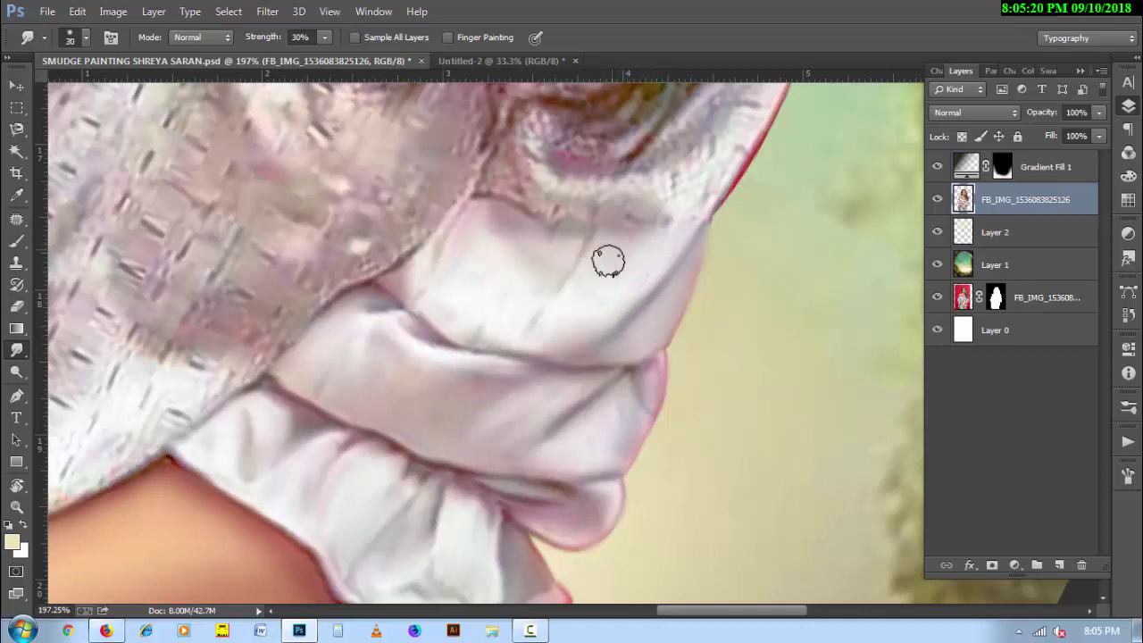
scroll(561, 295, up, 3)
scroll(561, 286, up, 1)
key(bracketleft)
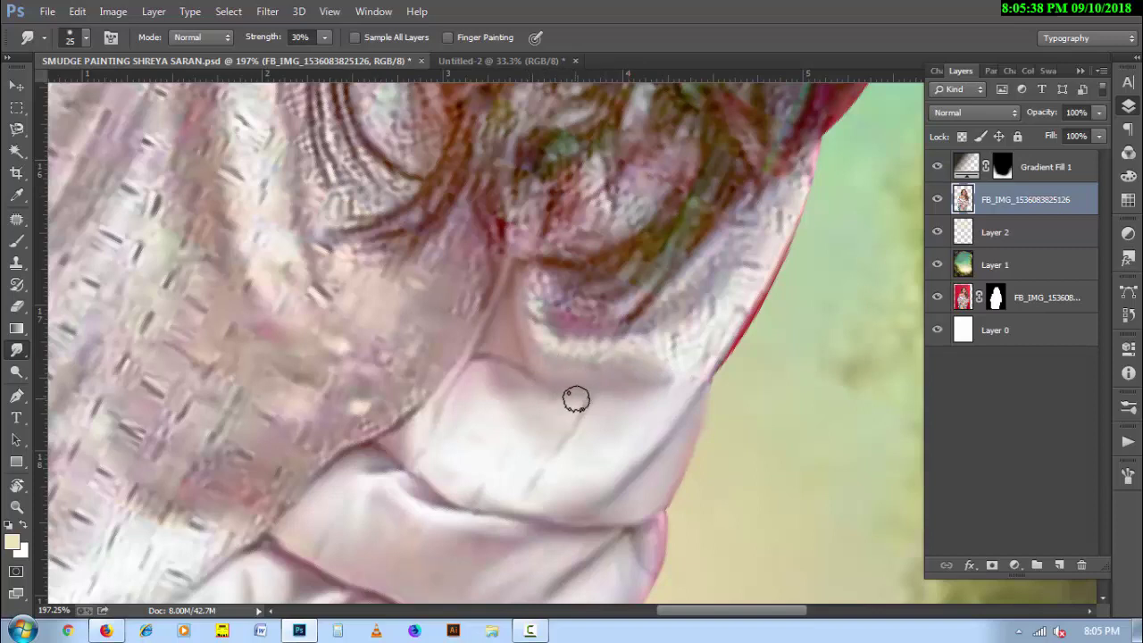
Smear the red edge along the hair and shoulder, and smooth the band under the chin
drag(820, 163, 761, 301)
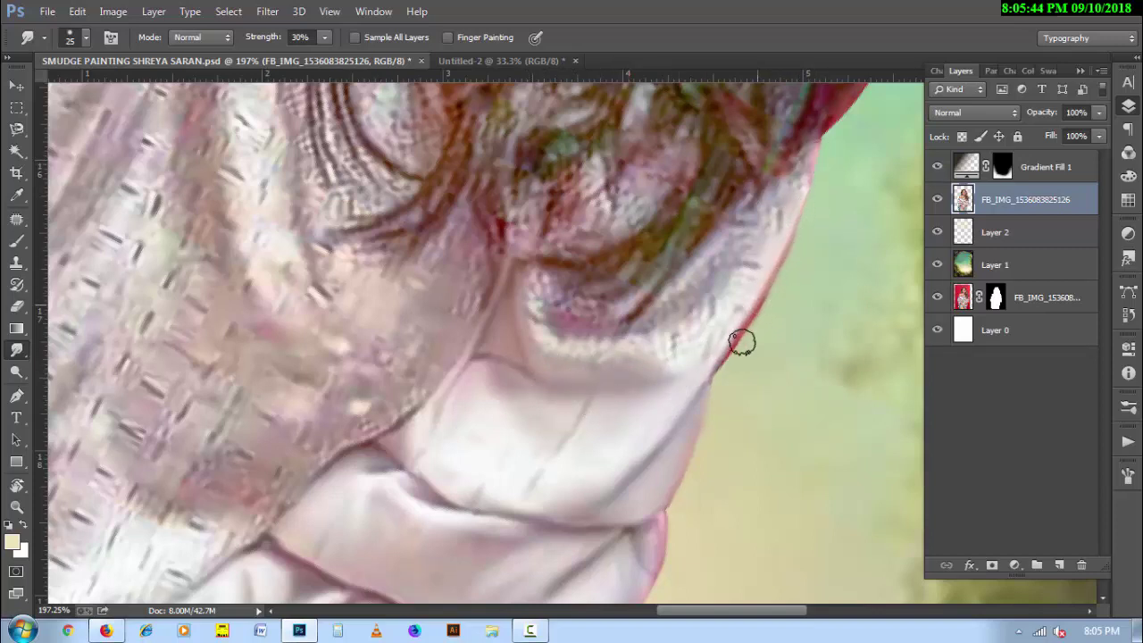
drag(761, 300, 720, 352)
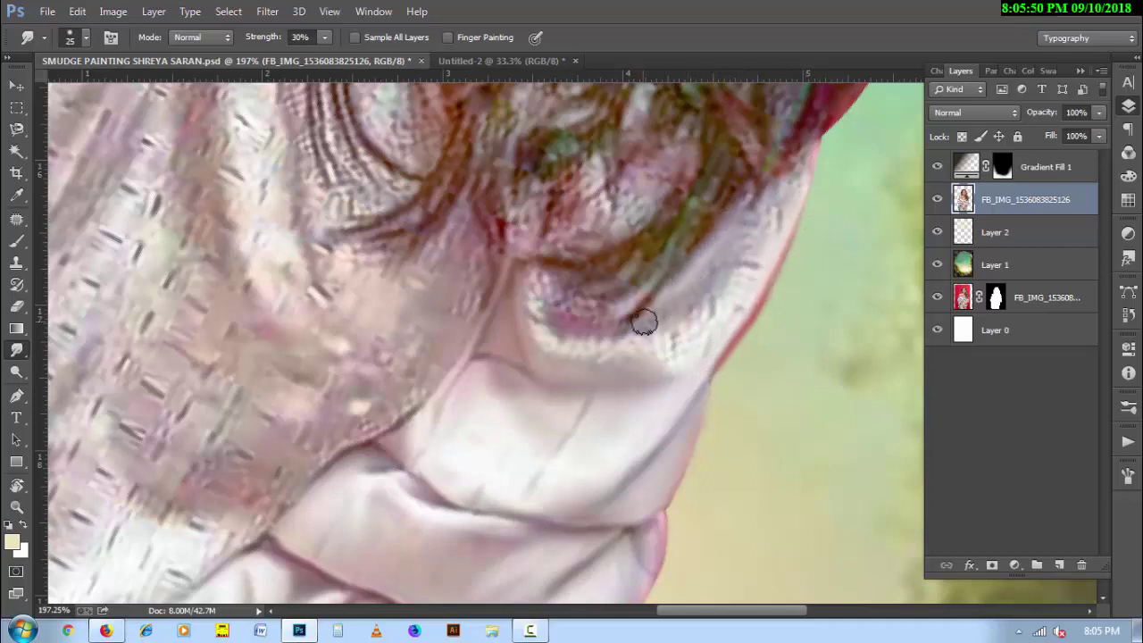
mouse_move(534, 335)
mouse_down()
mouse_move(569, 352)
mouse_move(620, 352)
mouse_move(543, 352)
mouse_move(646, 346)
mouse_move(530, 294)
mouse_move(527, 271)
mouse_move(561, 300)
mouse_move(547, 280)
mouse_move(625, 280)
mouse_move(636, 256)
mouse_up()
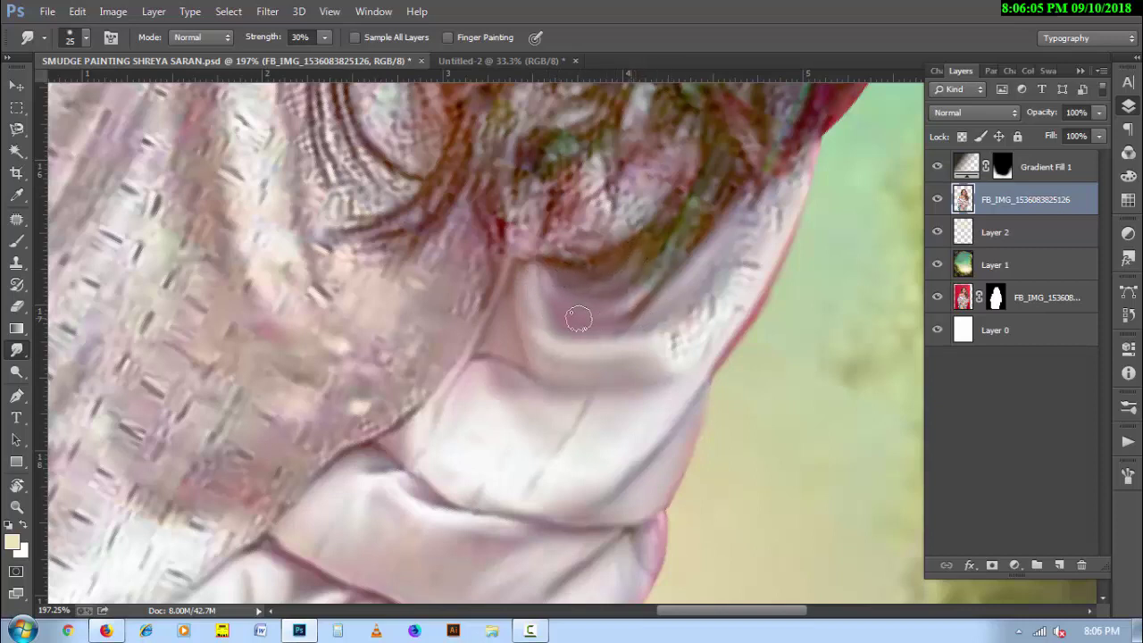
key(bracketright)
mouse_move(578, 319)
mouse_down()
mouse_move(635, 342)
mouse_move(702, 294)
mouse_move(678, 340)
mouse_move(694, 353)
mouse_move(670, 357)
mouse_move(712, 324)
mouse_move(796, 174)
mouse_move(783, 184)
mouse_up()
Blend the neck-hair edge and pull the brown hair band down into a curve
key(bracketleft)
key(bracketright)
mouse_move(712, 258)
mouse_down()
mouse_move(755, 250)
mouse_move(701, 315)
mouse_up()
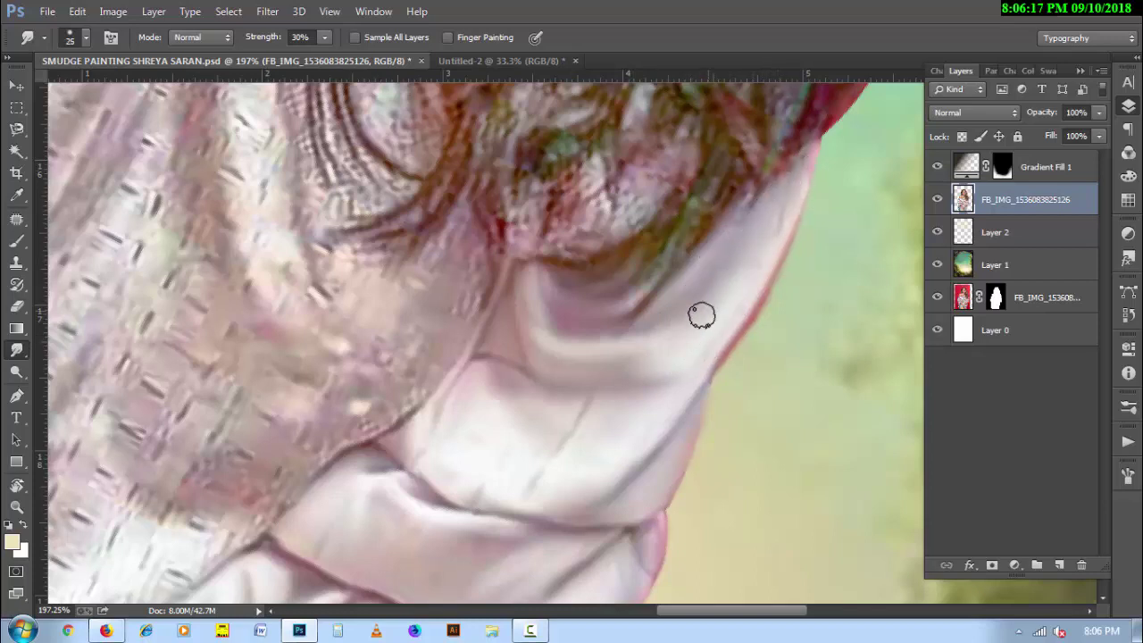
mouse_move(751, 181)
mouse_down()
mouse_move(733, 155)
mouse_move(632, 311)
mouse_up()
key(bracketright)
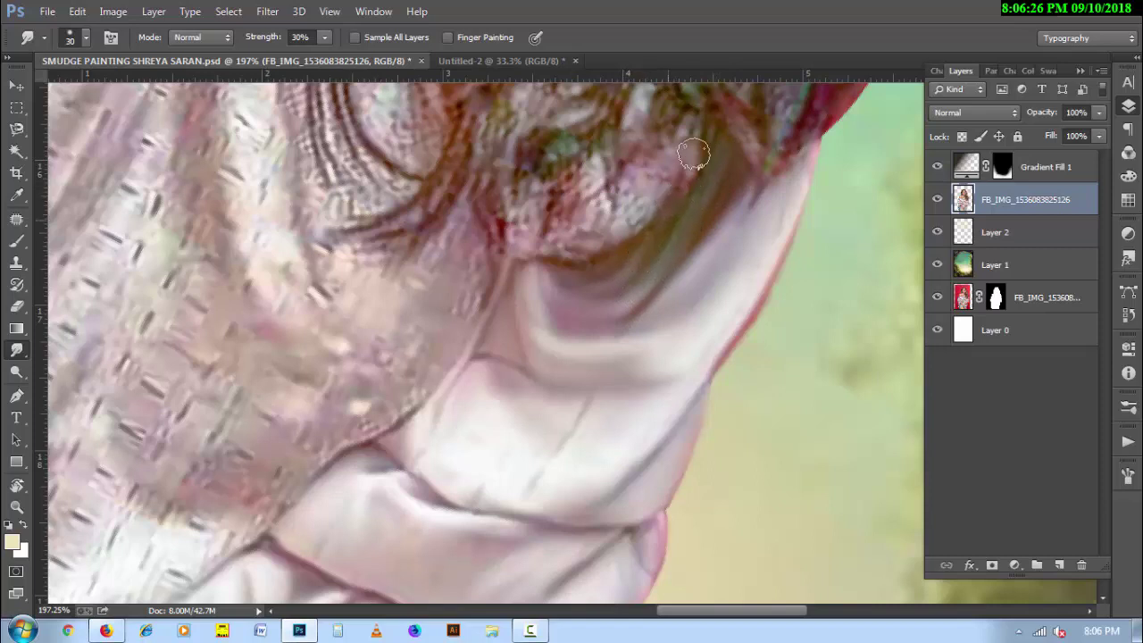
drag(693, 122, 589, 270)
Drag light streaks through the hair and blend skin tones along the hair edge
scroll(558, 261, up, 3)
key(bracketleft)
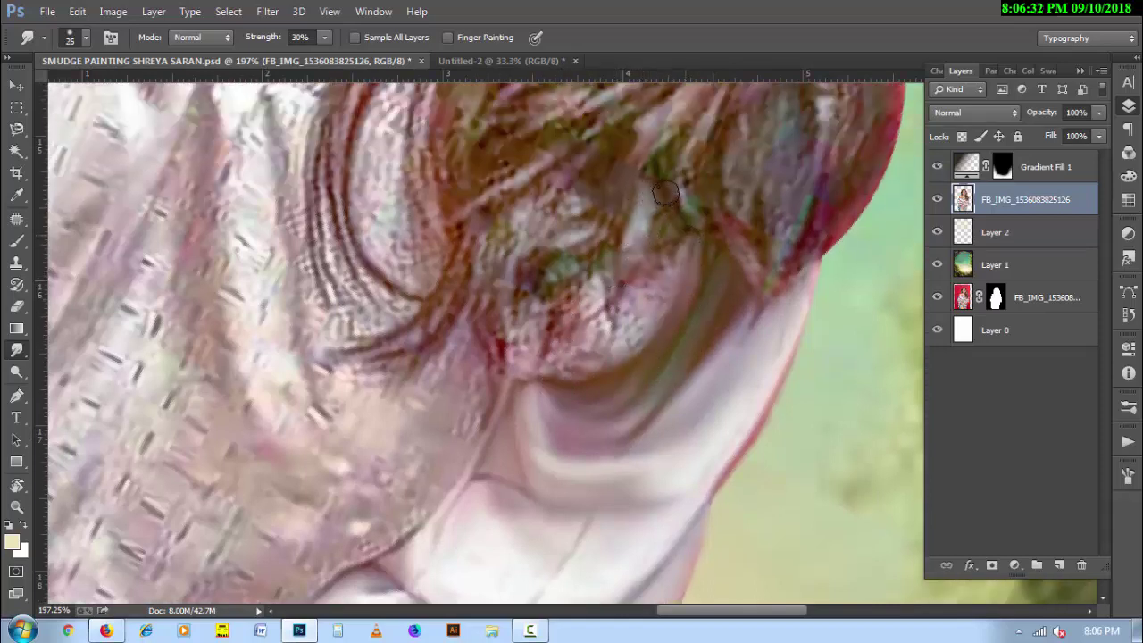
key(bracketright)
mouse_move(658, 235)
mouse_down()
mouse_move(619, 262)
mouse_move(602, 255)
mouse_move(635, 226)
mouse_move(620, 312)
mouse_move(658, 256)
mouse_move(641, 333)
mouse_up()
key(bracketleft)
mouse_move(676, 267)
mouse_down()
mouse_move(612, 371)
mouse_move(581, 349)
mouse_move(582, 291)
mouse_up()
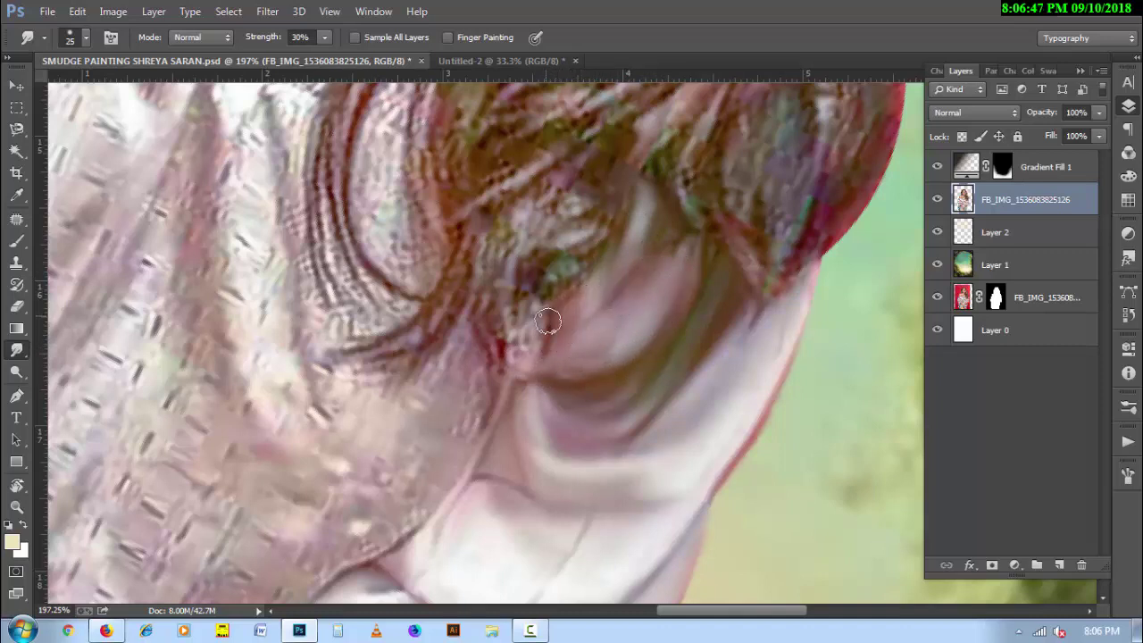
drag(528, 354, 523, 306)
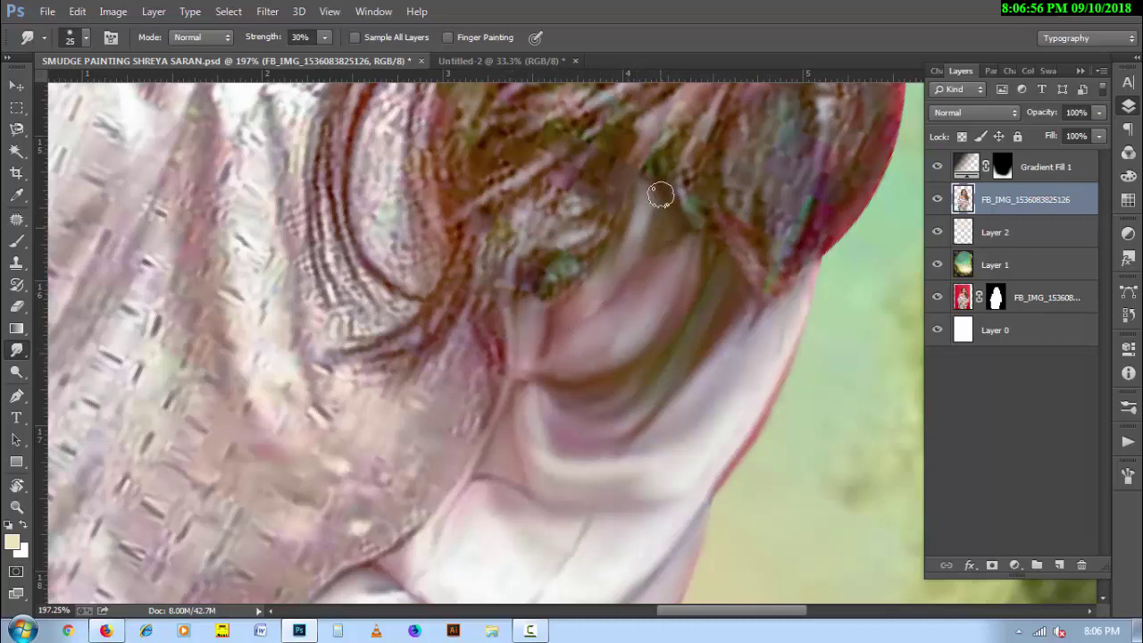
drag(661, 197, 655, 168)
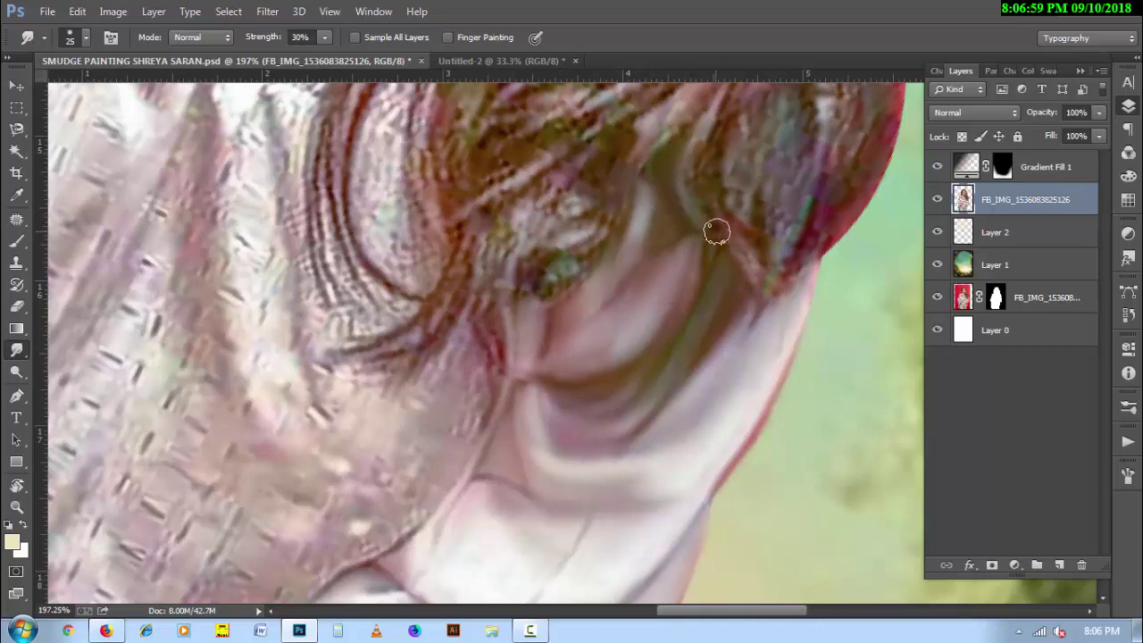
mouse_move(716, 232)
mouse_down()
mouse_move(751, 263)
mouse_move(742, 219)
mouse_up()
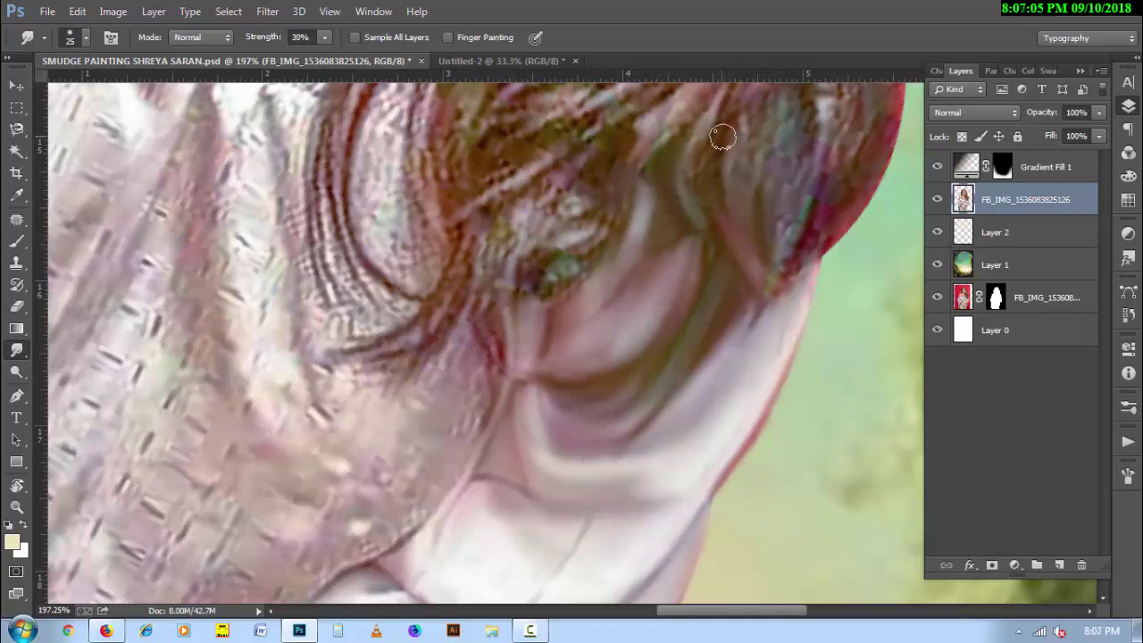
drag(797, 226, 636, 378)
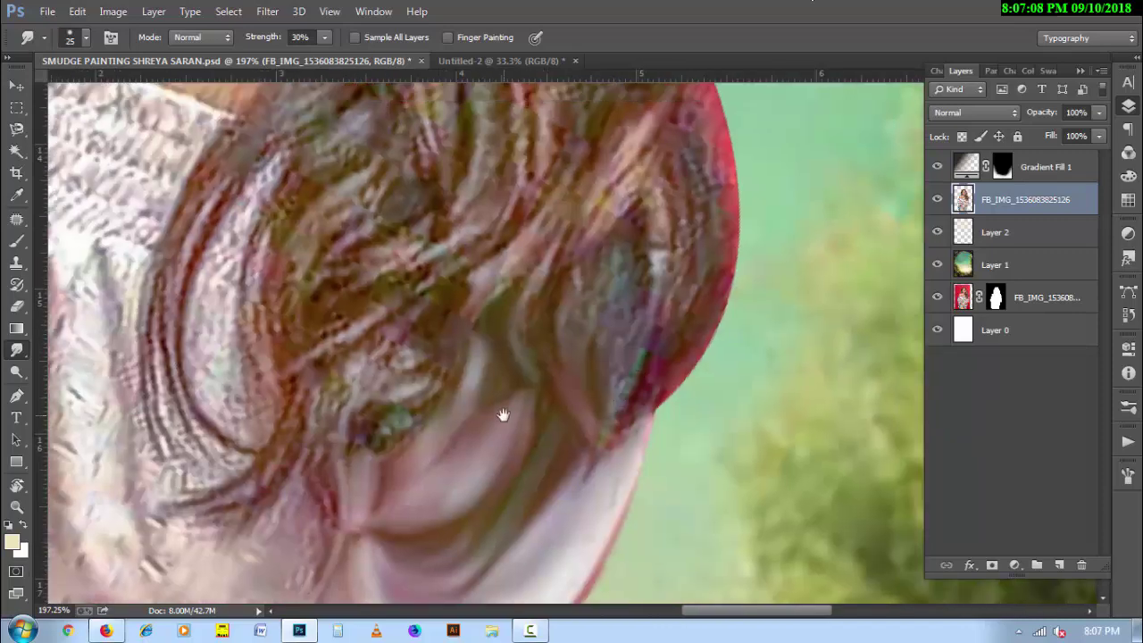
Smooth the hair area above the skin into soft strokes
mouse_move(503, 414)
mouse_down()
mouse_move(523, 395)
mouse_move(474, 375)
mouse_up()
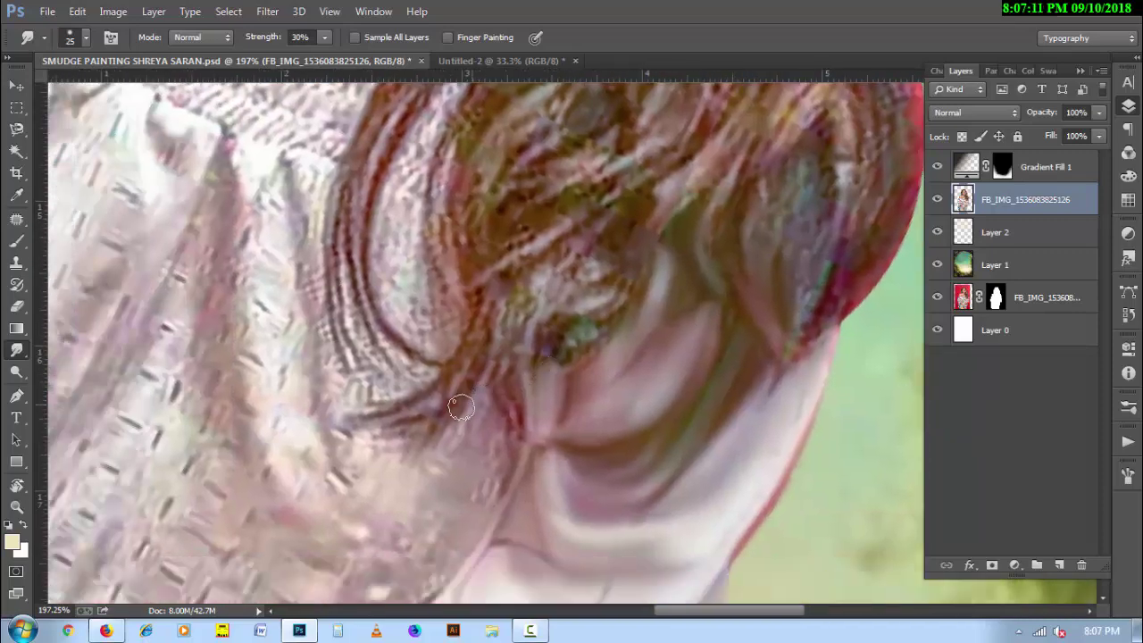
key(bracketright)
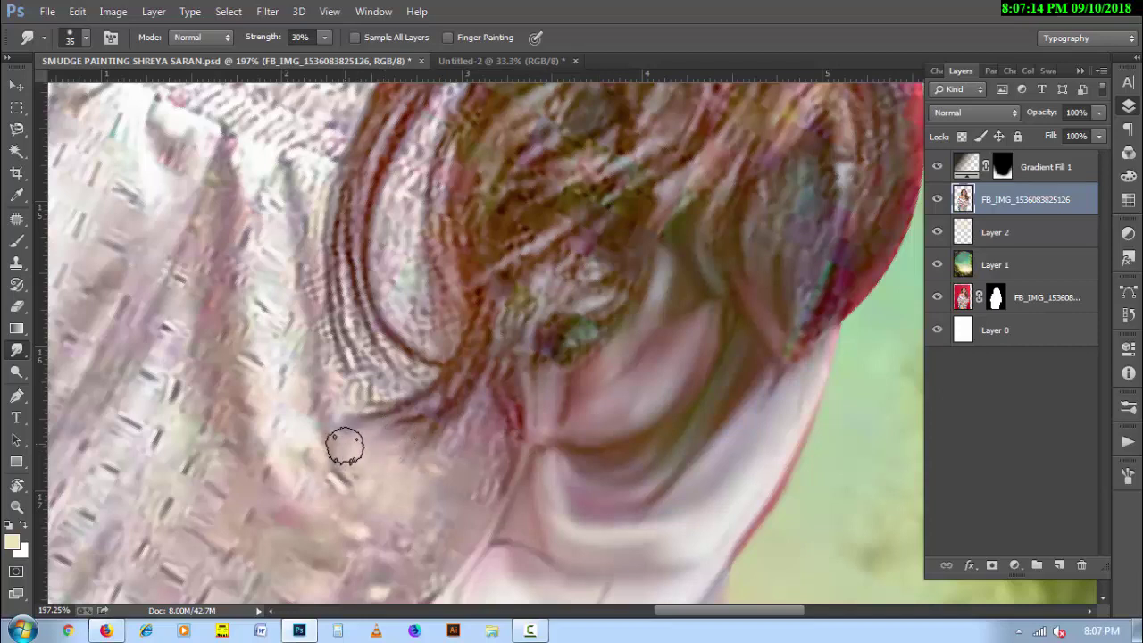
key(bracketleft)
mouse_move(344, 446)
mouse_down()
mouse_move(429, 441)
mouse_move(462, 398)
mouse_move(451, 420)
mouse_move(484, 391)
mouse_move(461, 461)
mouse_move(476, 485)
mouse_move(471, 511)
mouse_move(411, 520)
mouse_move(390, 497)
mouse_move(401, 503)
mouse_move(454, 459)
mouse_move(403, 455)
mouse_move(416, 527)
mouse_move(464, 521)
mouse_up()
key(bracketright)
scroll(464, 520, down, 2)
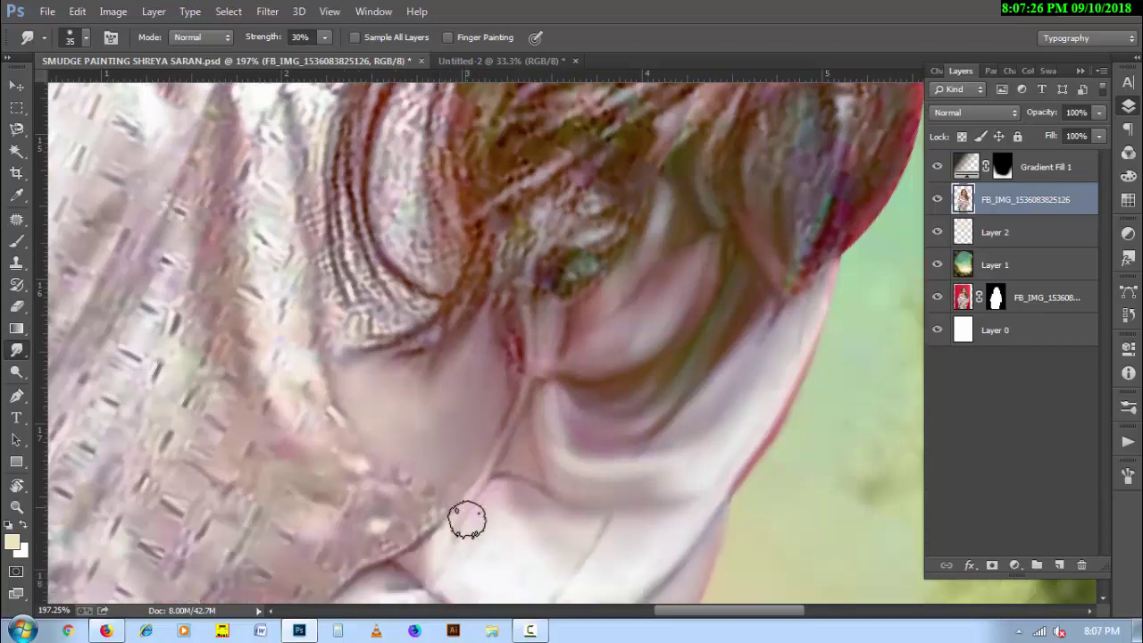
scroll(466, 519, down, 2)
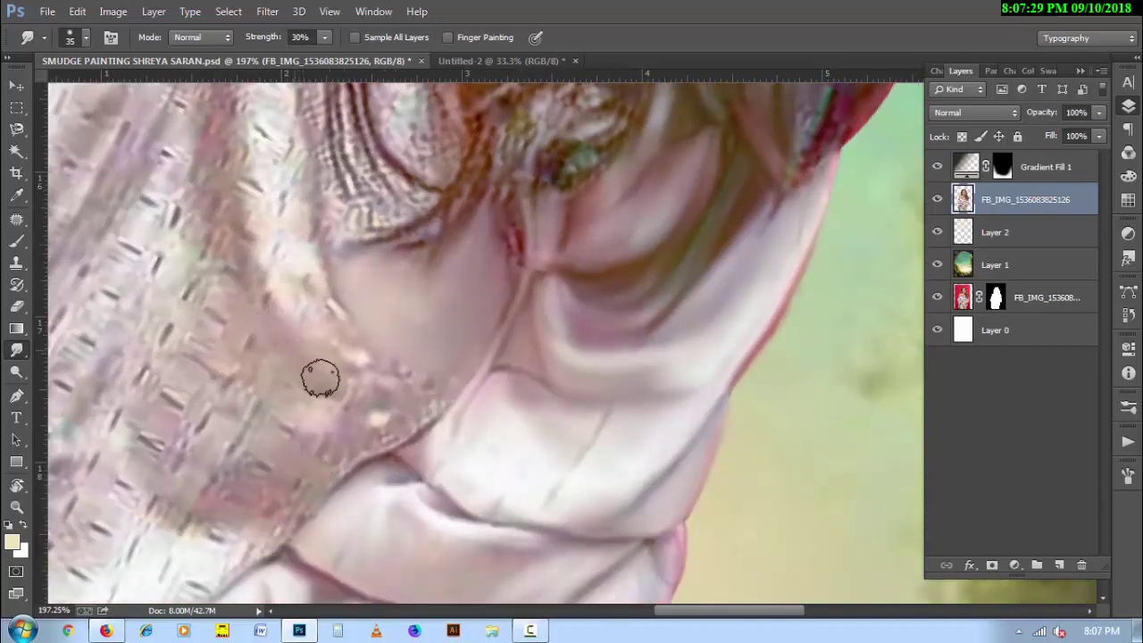
At 40% smudge strength, soften the skin below the hair and along the jaw edge
key(4)
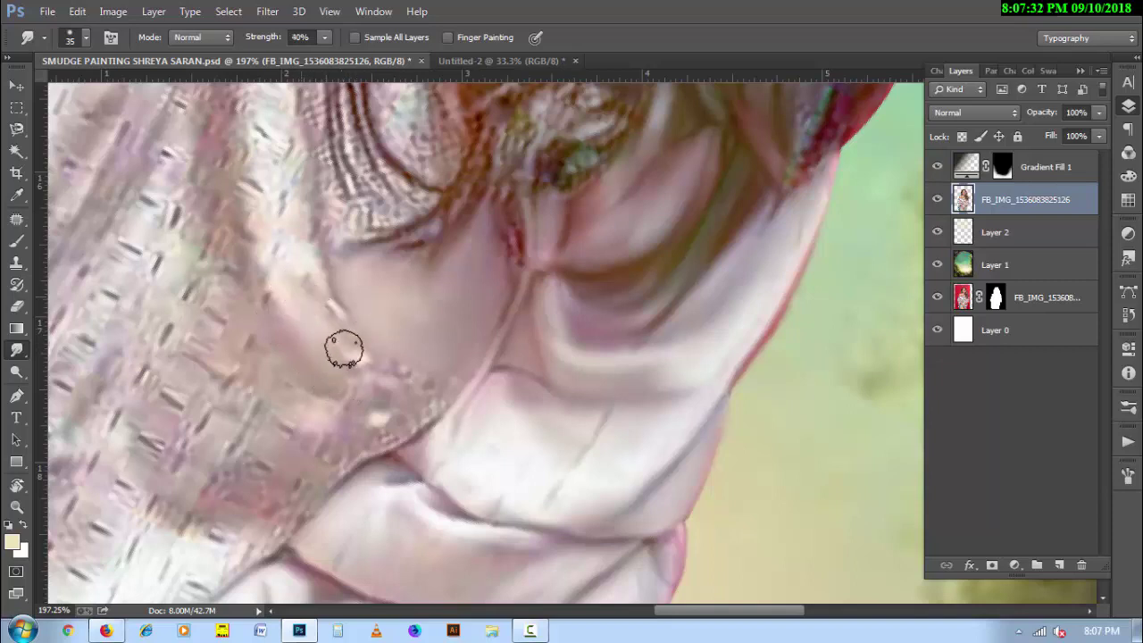
drag(344, 350, 285, 229)
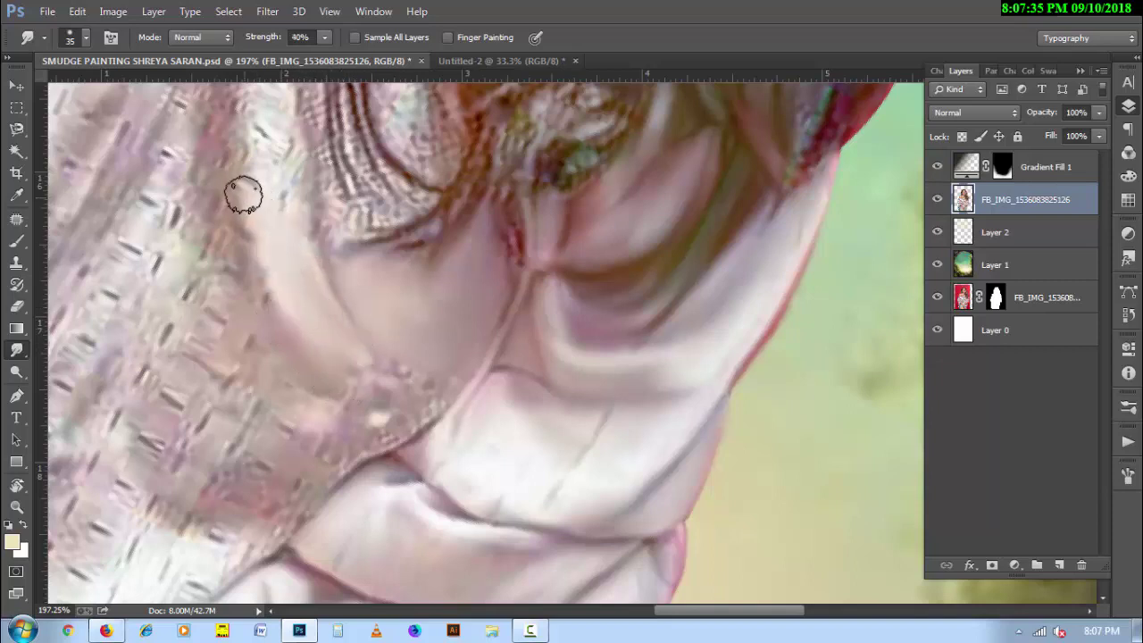
mouse_move(243, 195)
mouse_down()
mouse_move(248, 250)
mouse_move(332, 383)
mouse_move(331, 416)
mouse_move(304, 400)
mouse_move(375, 418)
mouse_move(351, 455)
mouse_move(412, 422)
mouse_move(368, 359)
mouse_move(401, 378)
mouse_move(369, 401)
mouse_up()
key(bracketleft)
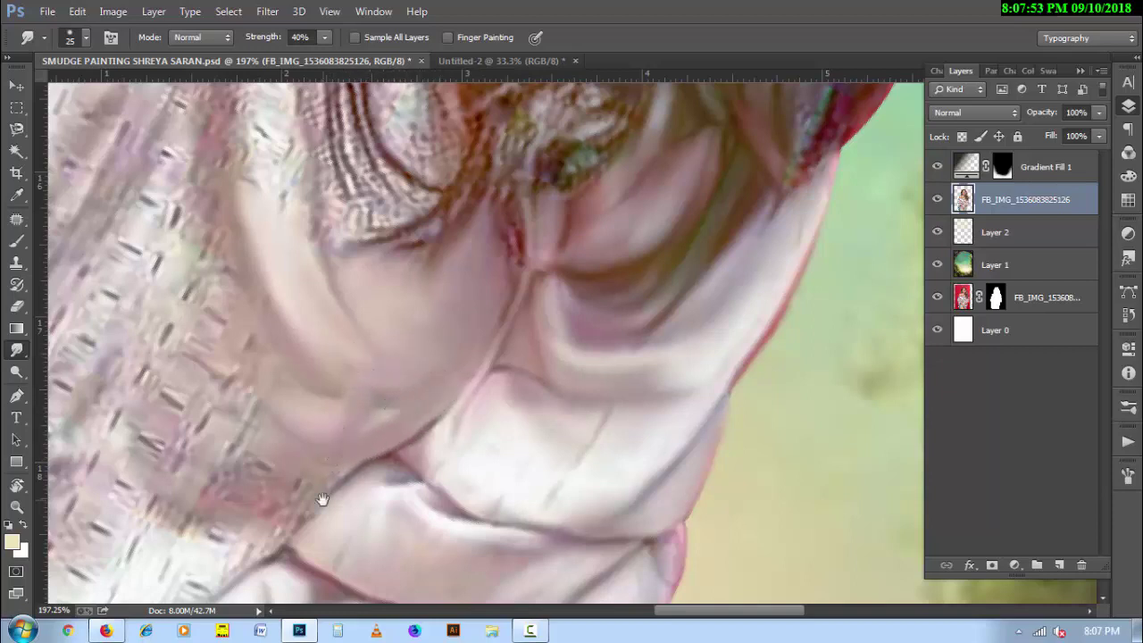
mouse_move(322, 499)
mouse_down()
mouse_move(408, 389)
mouse_move(517, 378)
mouse_move(562, 337)
mouse_move(533, 375)
mouse_move(510, 381)
mouse_move(538, 357)
mouse_move(408, 365)
mouse_move(383, 474)
mouse_move(503, 401)
mouse_move(429, 452)
mouse_up()
key(bracketright)
key(bracketleft)
key(bracketright)
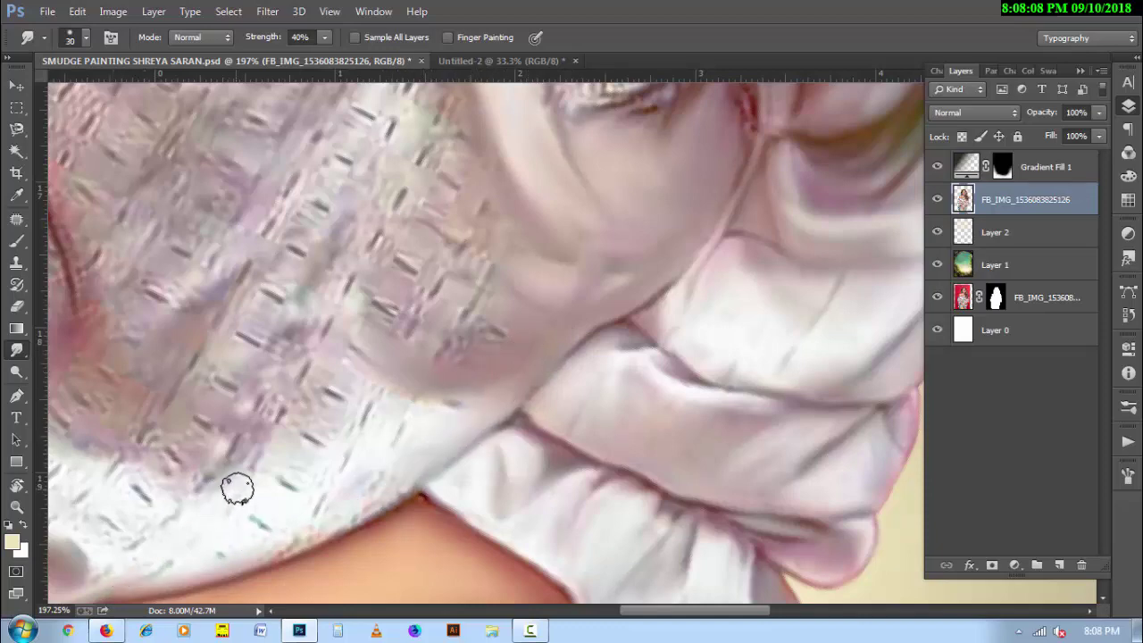
Smear away the teal streaks and blue-grey dash texture along the blouse edge
key(bracketright)
mouse_move(268, 488)
mouse_down()
mouse_move(370, 472)
mouse_move(396, 482)
mouse_up()
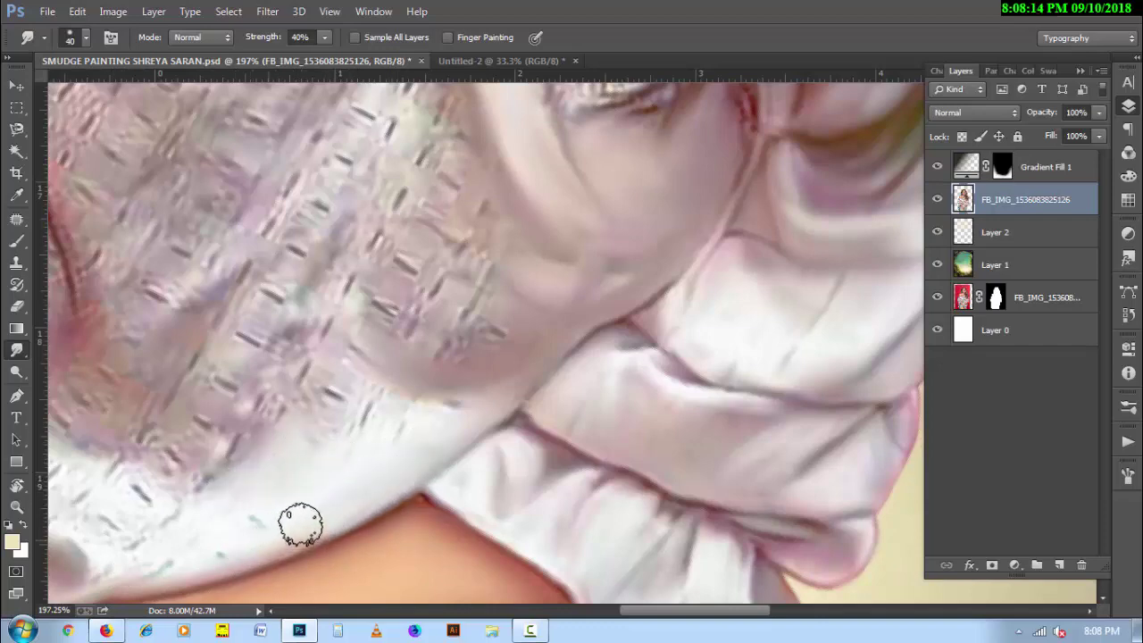
drag(300, 523, 250, 528)
mouse_move(250, 473)
mouse_down()
mouse_move(316, 377)
mouse_move(378, 408)
mouse_move(464, 401)
mouse_move(400, 390)
mouse_move(352, 347)
mouse_move(374, 369)
mouse_move(319, 364)
mouse_move(294, 334)
mouse_move(232, 336)
mouse_move(245, 310)
mouse_move(281, 306)
mouse_move(286, 326)
mouse_move(199, 438)
mouse_move(231, 366)
mouse_move(216, 354)
mouse_move(136, 467)
mouse_move(252, 415)
mouse_up()
Smooth the diagonal band of fabric texture and the blouse along the neck edge
scroll(349, 384, up, 3)
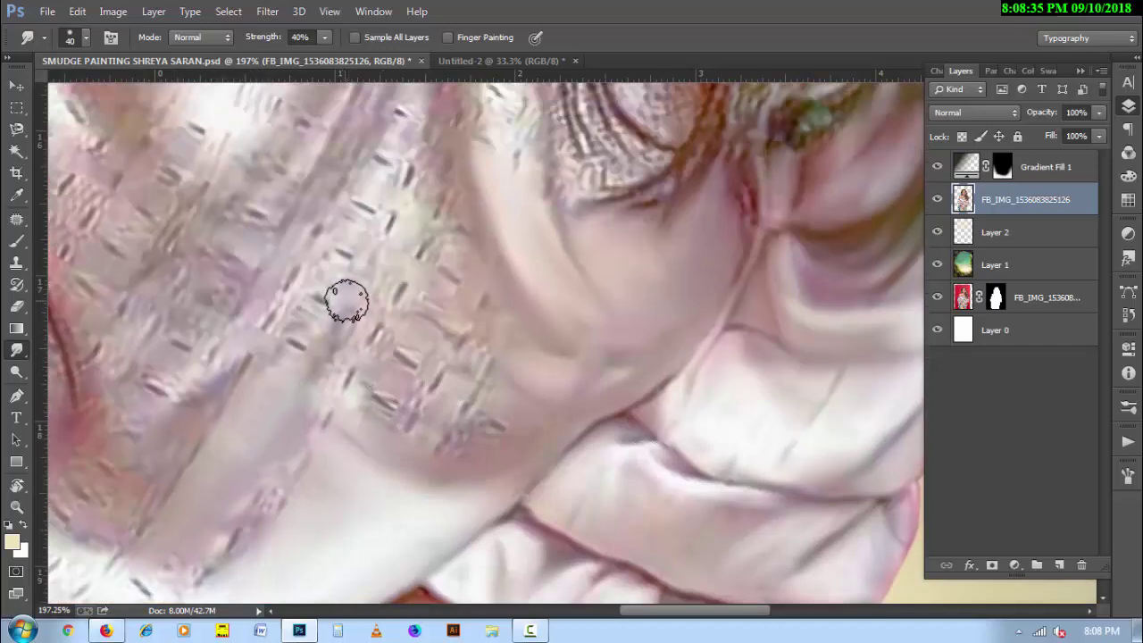
mouse_move(358, 217)
mouse_down()
mouse_move(334, 237)
mouse_move(258, 380)
mouse_move(316, 400)
mouse_move(384, 283)
mouse_move(386, 344)
mouse_move(495, 416)
mouse_move(391, 345)
mouse_move(482, 378)
mouse_move(467, 342)
mouse_move(373, 342)
mouse_move(366, 390)
mouse_move(398, 434)
mouse_move(363, 347)
mouse_move(384, 450)
mouse_move(408, 438)
mouse_move(375, 385)
mouse_move(460, 441)
mouse_move(340, 403)
mouse_move(428, 372)
mouse_up()
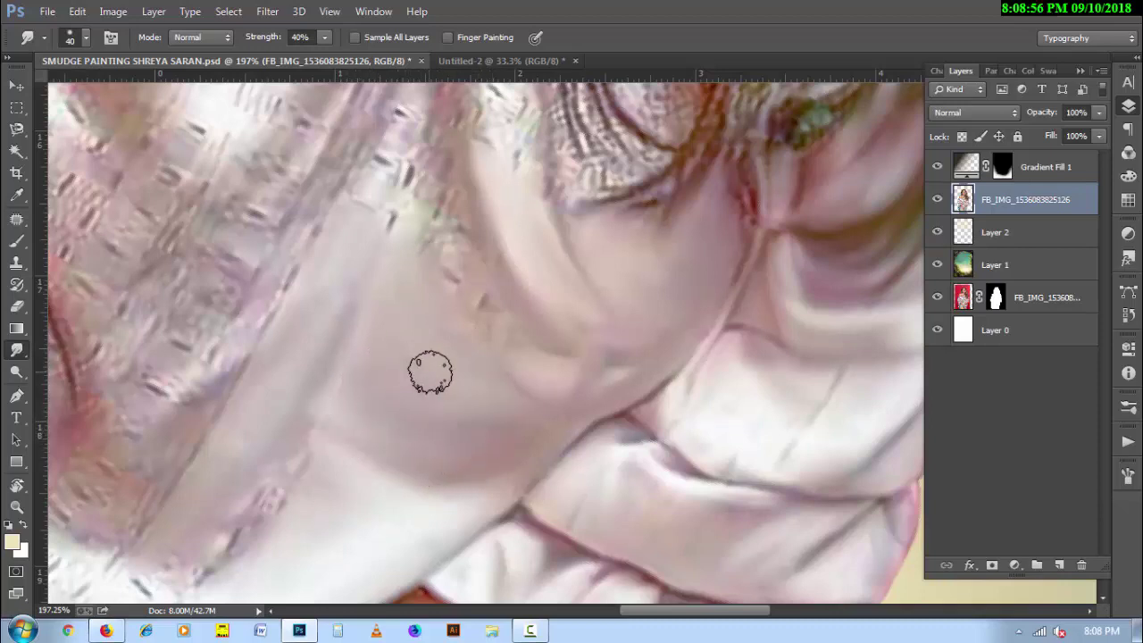
scroll(428, 372, up, 2)
mouse_move(431, 326)
mouse_down()
mouse_move(484, 389)
mouse_move(503, 388)
mouse_move(470, 306)
mouse_move(446, 140)
mouse_move(395, 310)
mouse_up()
scroll(485, 351, up, 3)
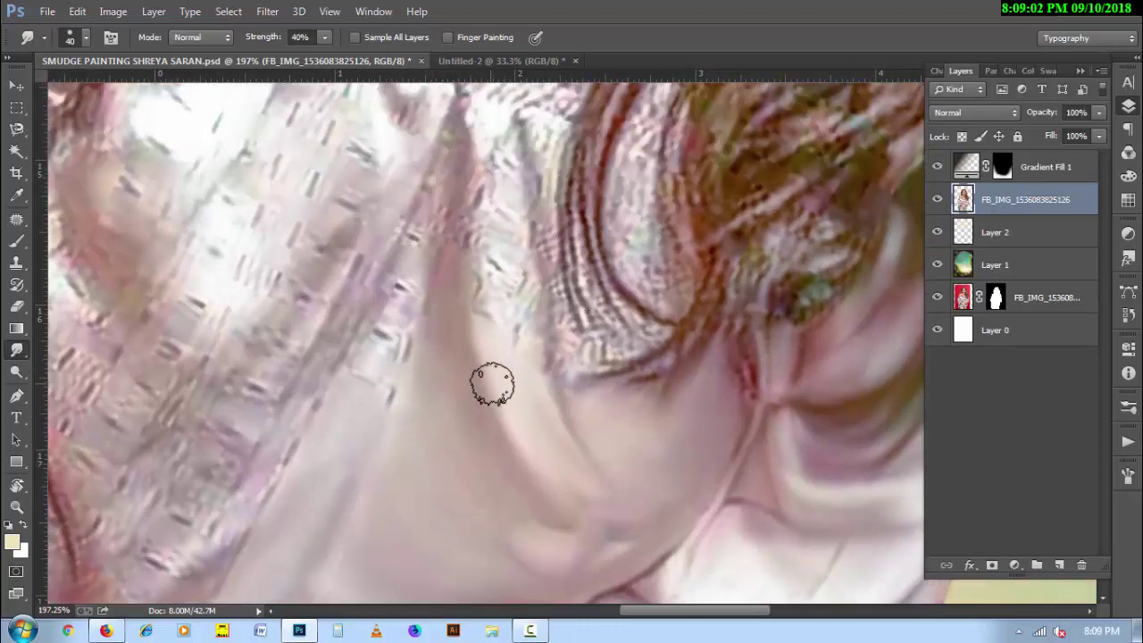
mouse_move(458, 219)
mouse_down()
mouse_move(470, 332)
mouse_move(496, 167)
mouse_move(523, 351)
mouse_move(487, 267)
mouse_move(490, 306)
mouse_move(566, 357)
mouse_move(537, 175)
mouse_move(561, 344)
mouse_move(545, 303)
mouse_move(590, 432)
mouse_up()
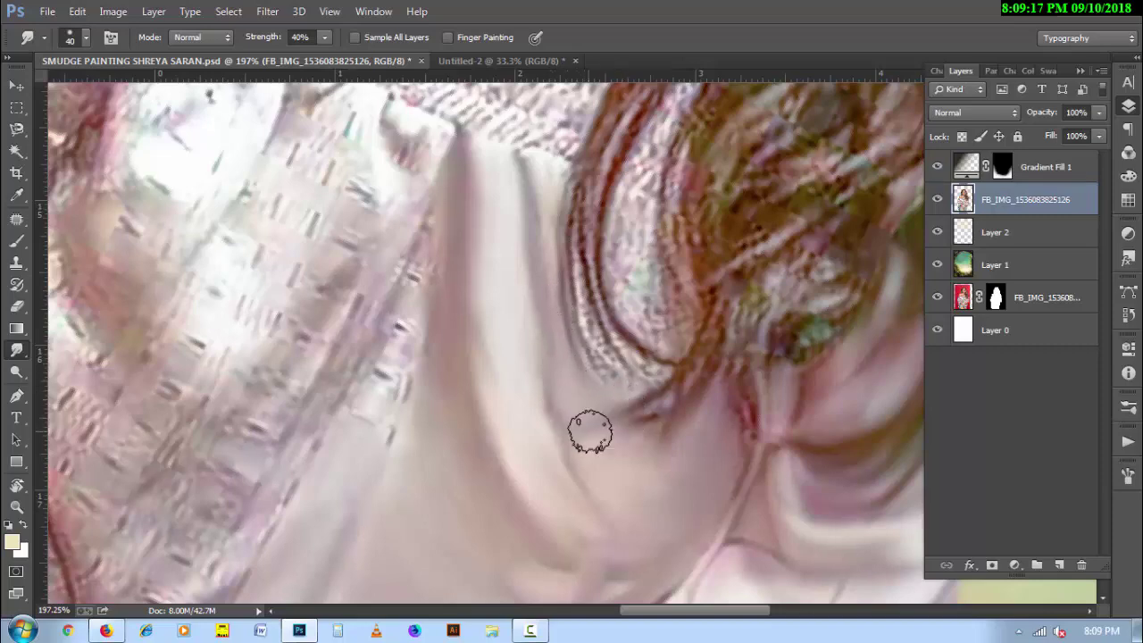
scroll(590, 432, down, 3)
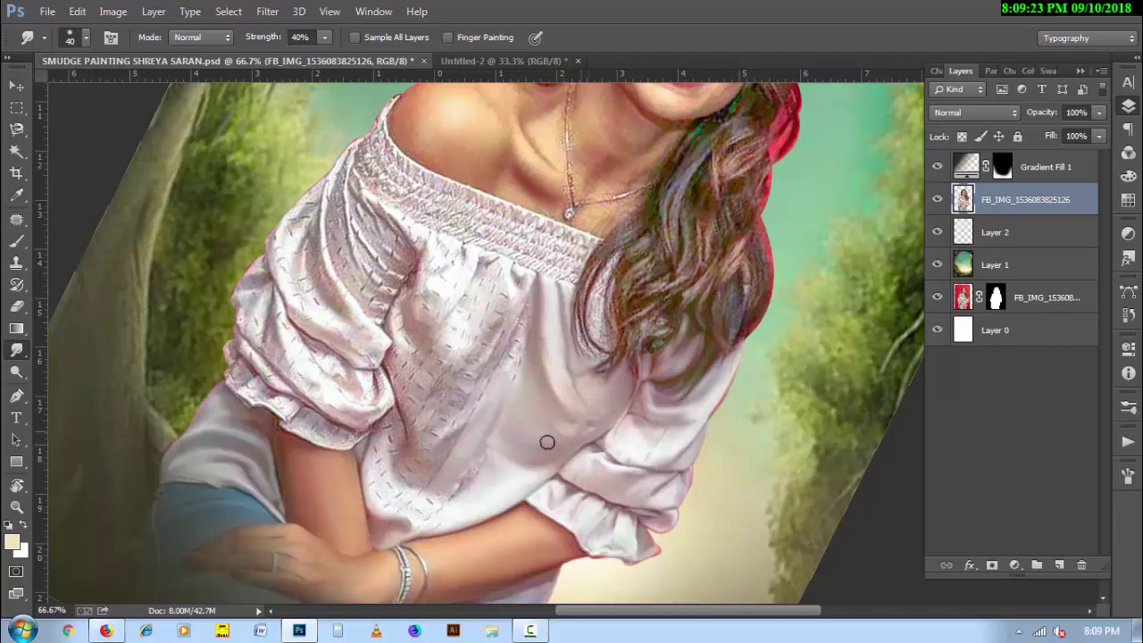
Soften the red fold line, speckles and dark dashes on the blouse fold
scroll(466, 399, up, 1)
scroll(446, 384, up, 1)
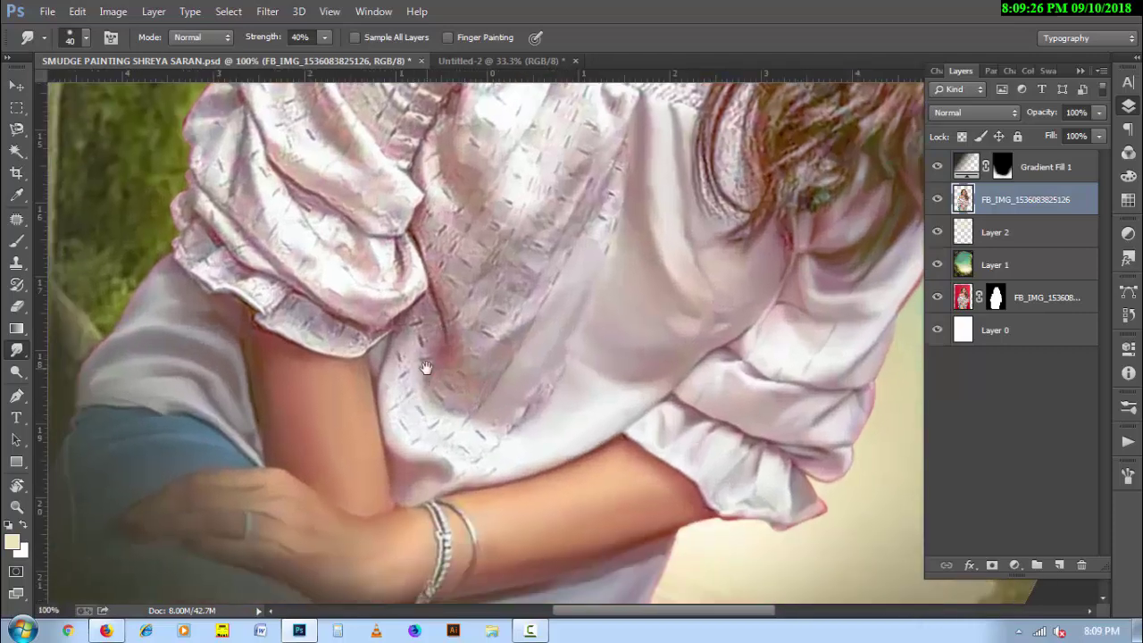
scroll(426, 355, up, 1)
key(bracketleft)
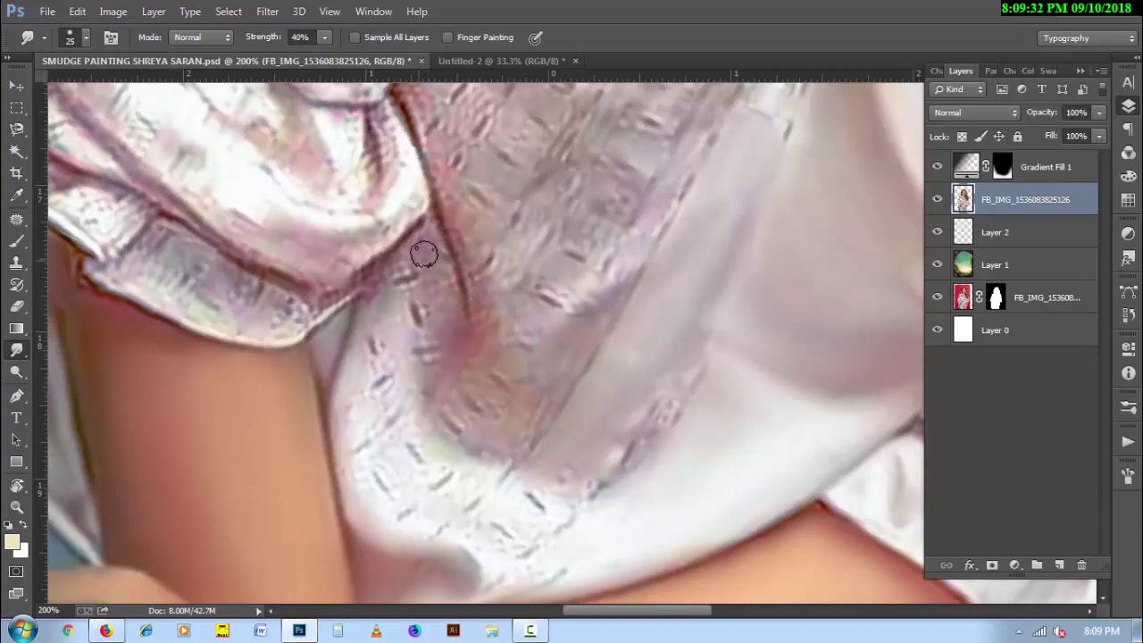
mouse_move(449, 300)
mouse_down()
mouse_move(428, 355)
mouse_move(421, 304)
mouse_move(390, 312)
mouse_move(383, 284)
mouse_move(411, 261)
mouse_up()
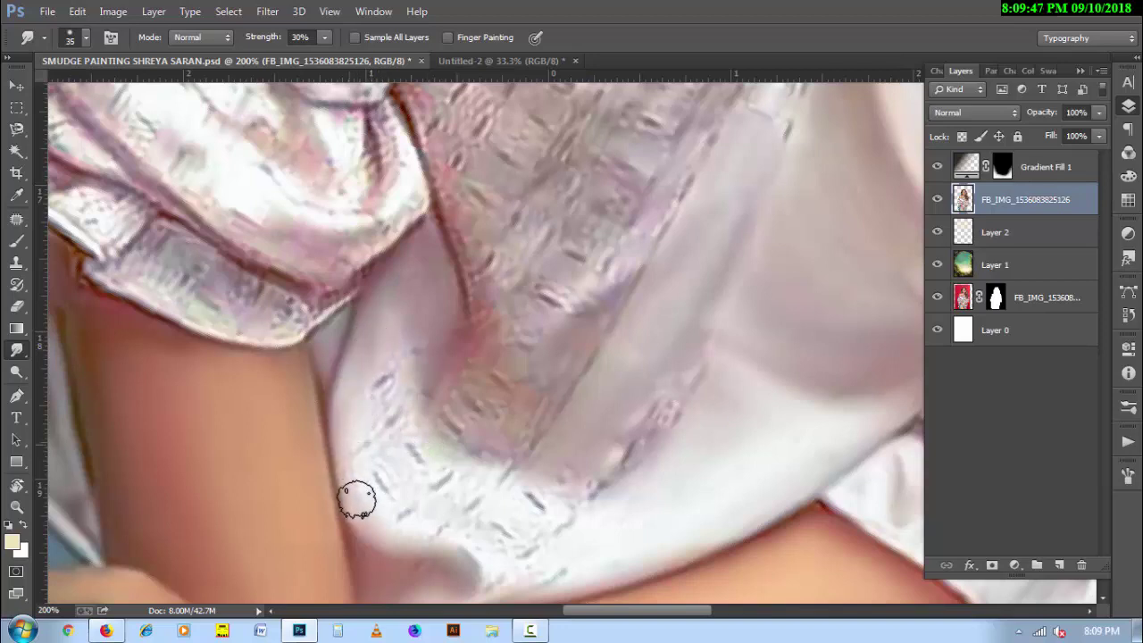
mouse_move(357, 500)
mouse_down()
mouse_move(370, 464)
mouse_move(428, 518)
mouse_move(469, 475)
mouse_move(391, 401)
mouse_move(385, 474)
mouse_move(433, 513)
mouse_move(387, 339)
mouse_move(388, 383)
mouse_move(392, 307)
mouse_move(421, 373)
mouse_move(406, 290)
mouse_up()
key(bracketleft)
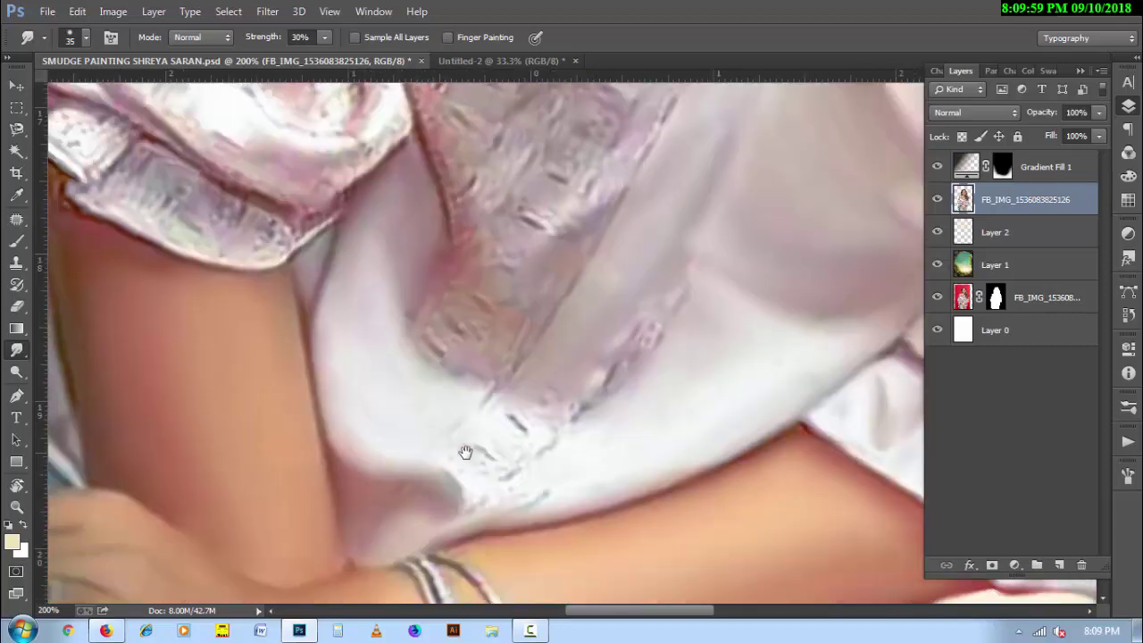
key(bracketright)
mouse_move(470, 498)
mouse_down()
mouse_move(536, 472)
mouse_move(479, 467)
mouse_move(472, 451)
mouse_move(548, 419)
mouse_move(527, 401)
mouse_move(515, 449)
mouse_move(502, 416)
mouse_up()
Blend the dark and pink streaks along the blouse fold with a smaller brush
key(bracketleft)
mouse_move(652, 330)
mouse_down()
mouse_move(594, 396)
mouse_move(661, 311)
mouse_up()
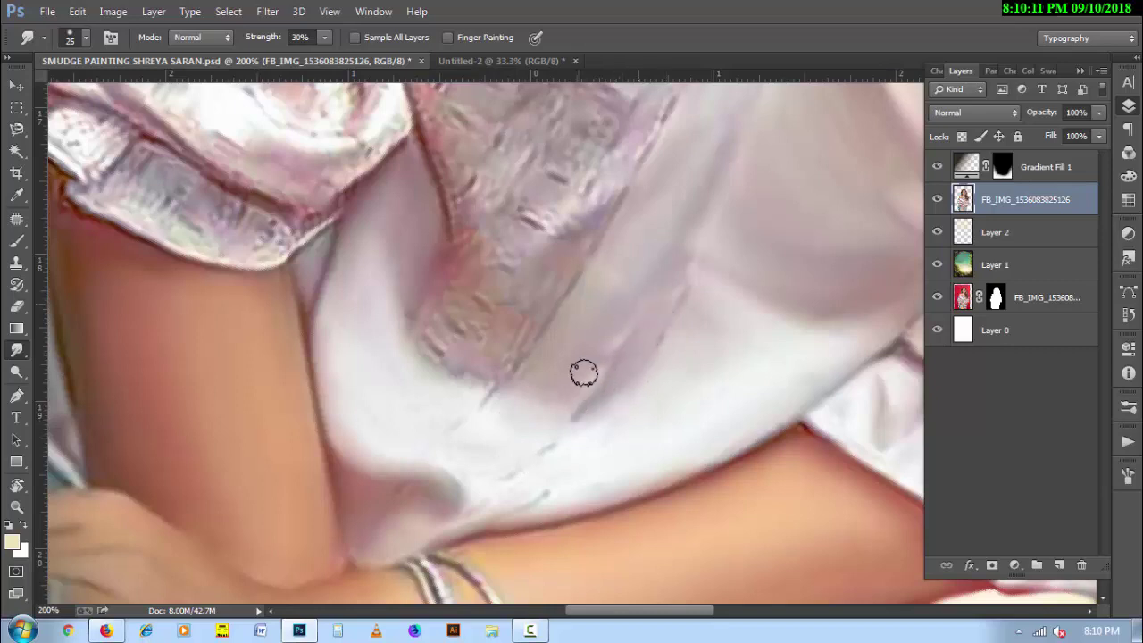
mouse_move(435, 306)
mouse_down()
mouse_move(426, 339)
mouse_move(464, 365)
mouse_move(495, 365)
mouse_move(439, 323)
mouse_move(512, 311)
mouse_move(488, 294)
mouse_move(434, 308)
mouse_move(409, 296)
mouse_up()
key(bracketright)
key(bracketleft)
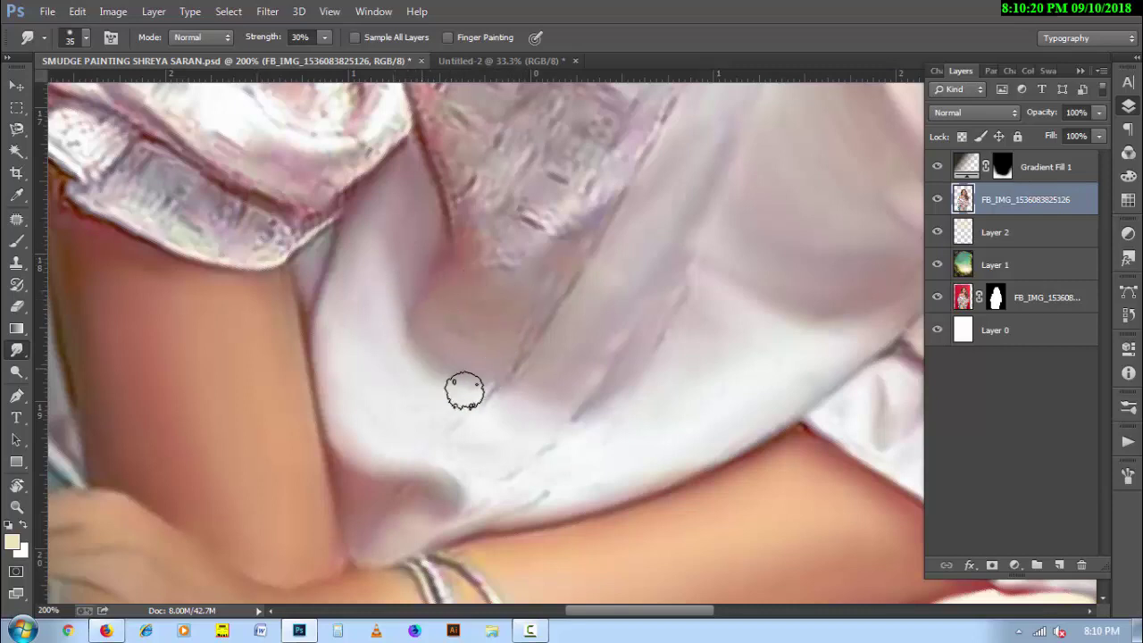
scroll(467, 451, up, 3)
scroll(473, 429, up, 1)
mouse_move(482, 402)
mouse_down()
mouse_move(474, 387)
mouse_move(503, 357)
mouse_move(544, 359)
mouse_move(597, 332)
mouse_move(546, 345)
mouse_move(554, 301)
mouse_move(517, 318)
mouse_move(506, 278)
mouse_move(467, 339)
mouse_up()
Smudge the remaining fabric streaks near and above the fold
key(bracketright)
key(bracketright)
key(bracketleft)
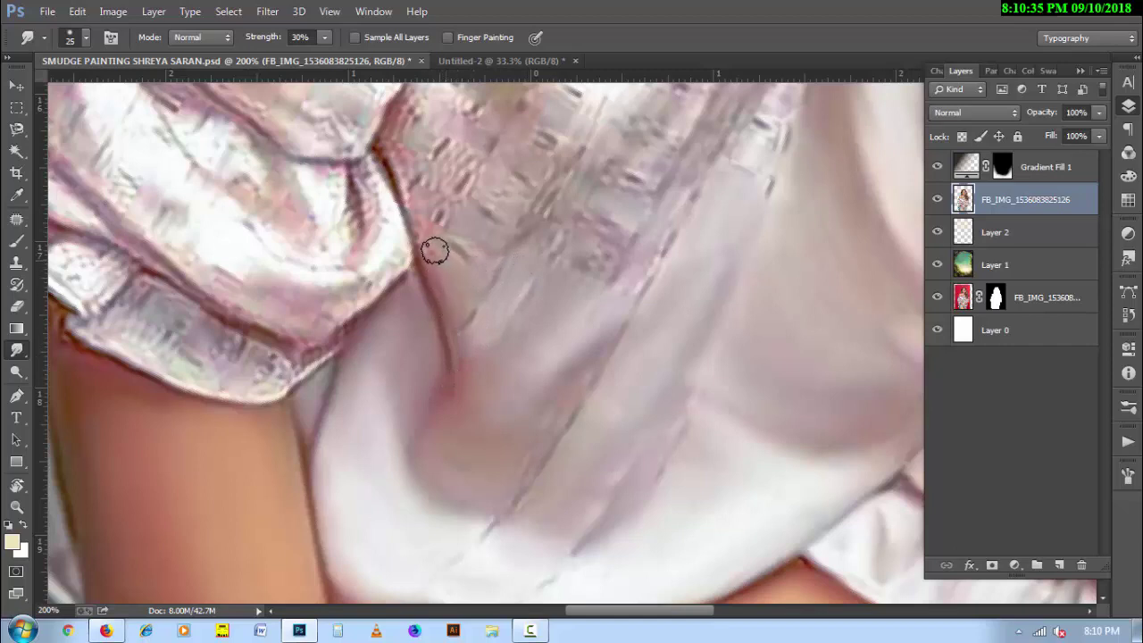
drag(457, 255, 458, 240)
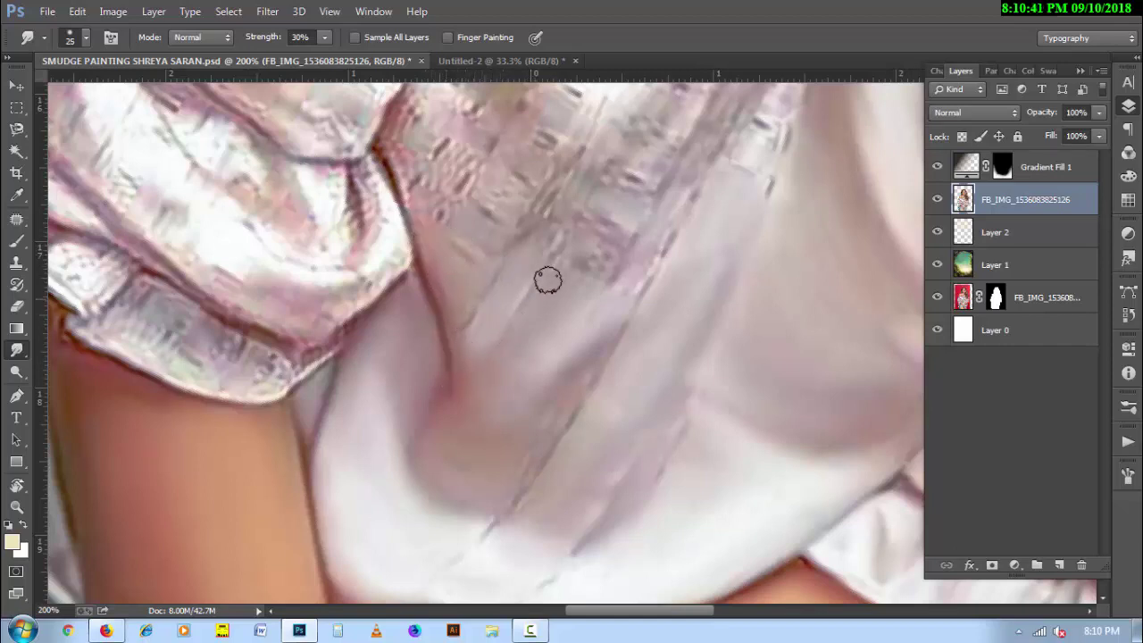
mouse_move(548, 280)
mouse_down()
mouse_move(528, 255)
mouse_move(556, 273)
mouse_move(523, 340)
mouse_up()
key(bracketright)
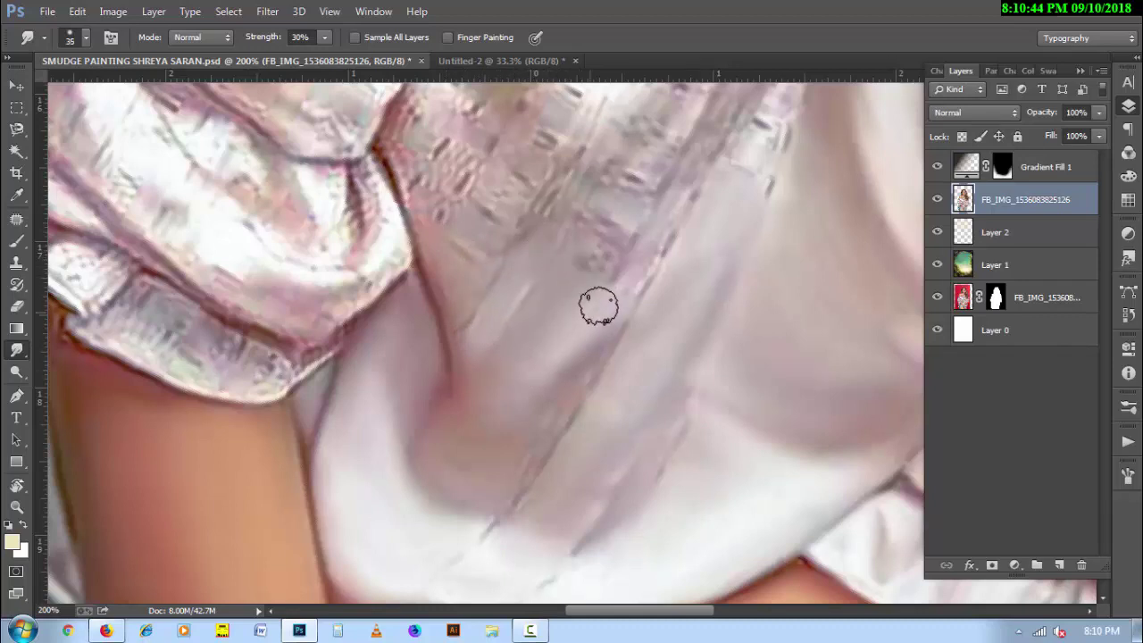
key(bracketleft)
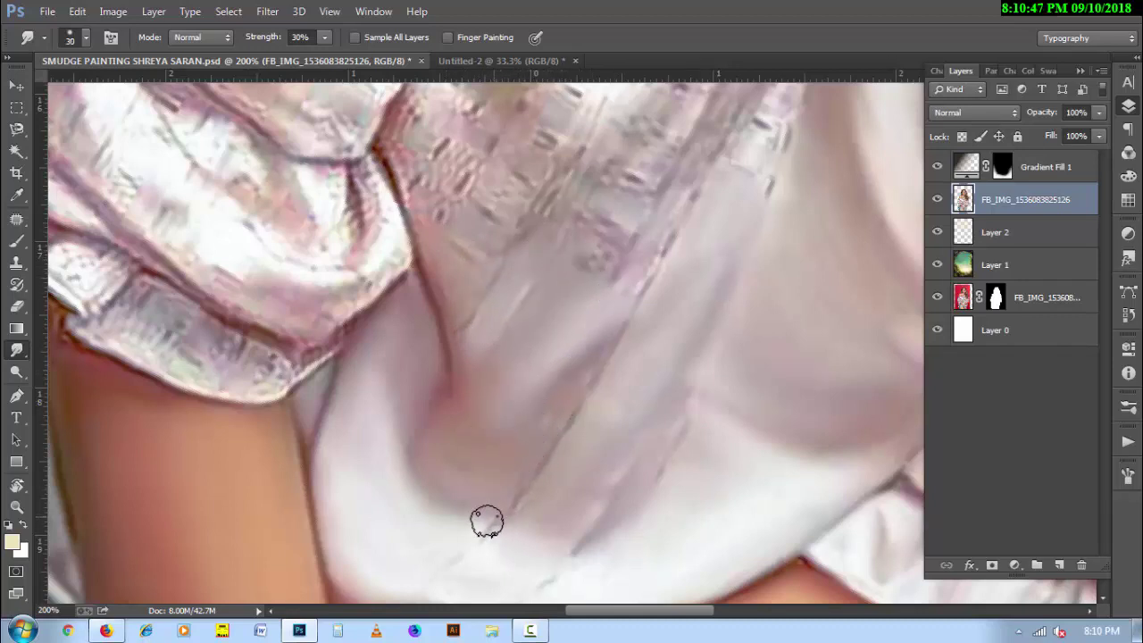
scroll(535, 527, up, 1)
scroll(527, 482, up, 1)
key(bracketleft)
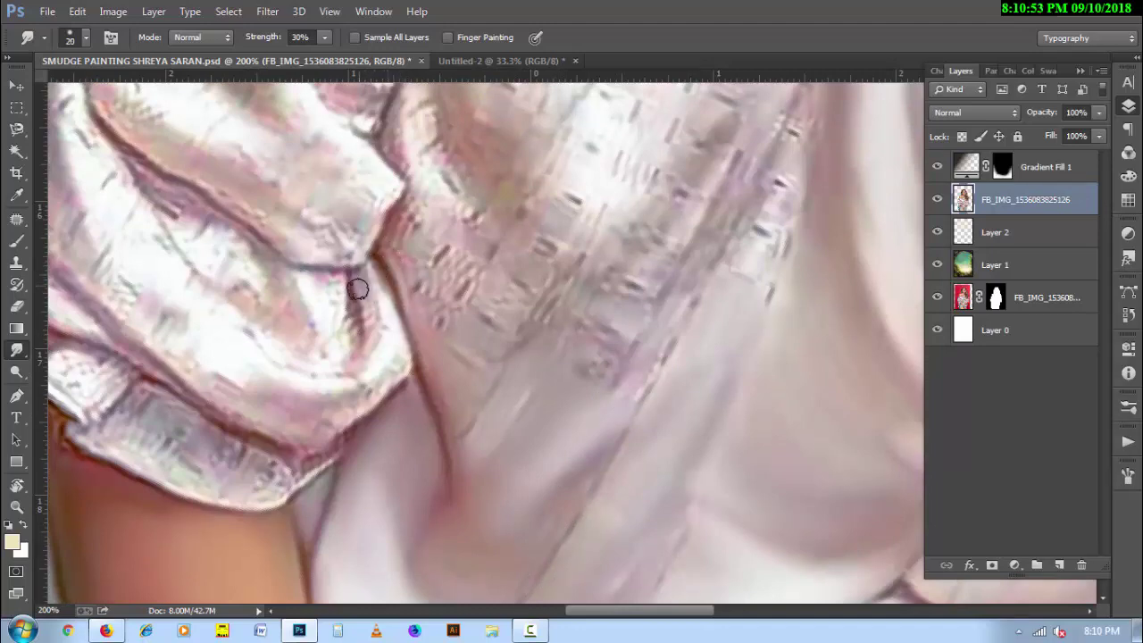
Smear the sleeve crease downward and smooth the sleeve fold and cuff surface
key(bracketright)
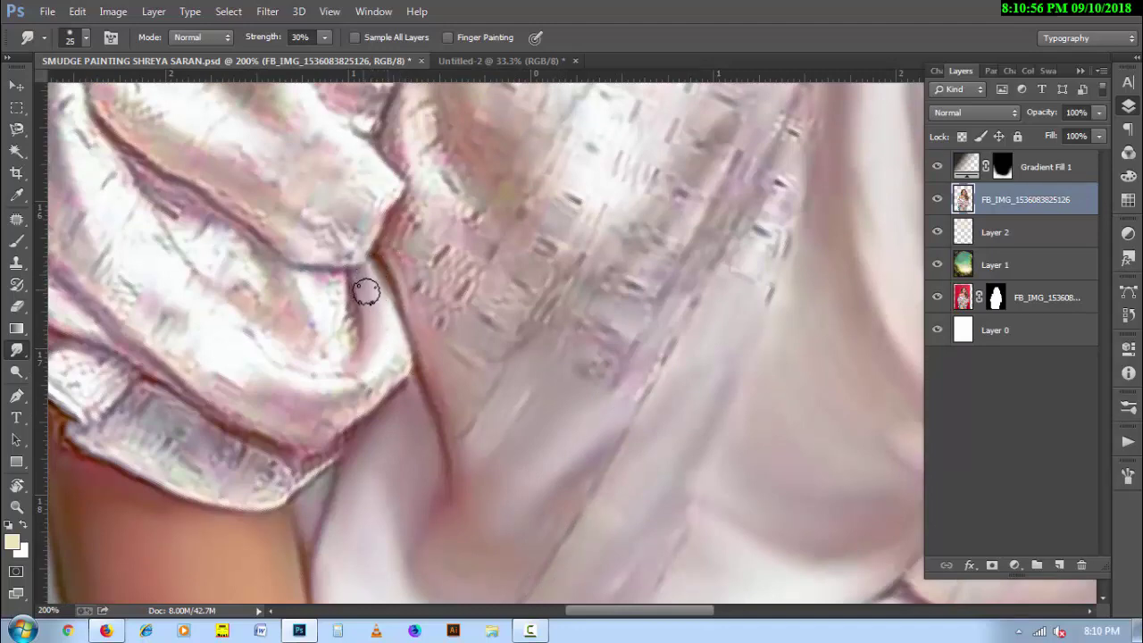
drag(366, 292, 371, 375)
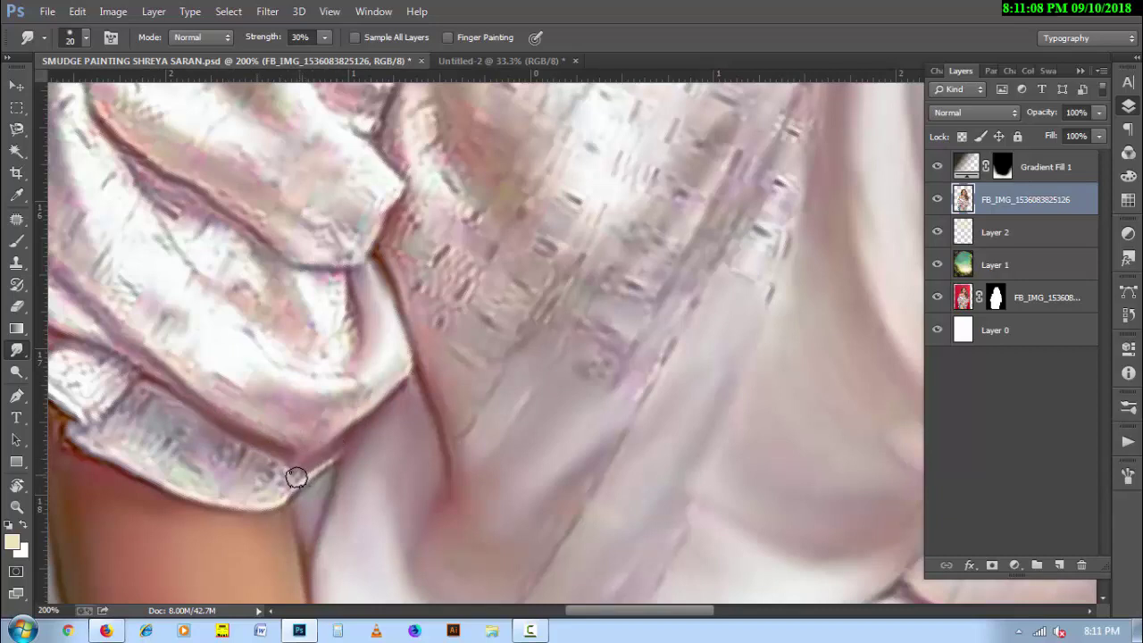
mouse_move(125, 423)
mouse_down()
mouse_move(120, 413)
mouse_move(163, 406)
mouse_move(153, 420)
mouse_move(117, 421)
mouse_move(176, 476)
mouse_move(127, 426)
mouse_move(209, 467)
mouse_move(179, 432)
mouse_move(267, 472)
mouse_move(267, 489)
mouse_move(244, 498)
mouse_up()
key(bracketright)
key(bracketleft)
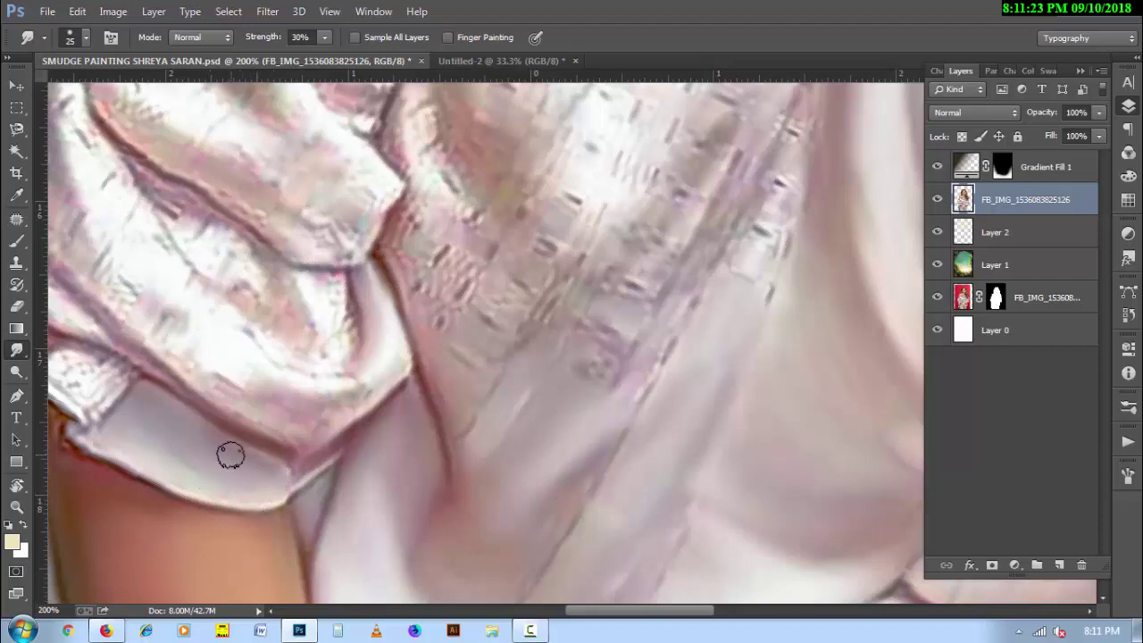
drag(230, 455, 249, 452)
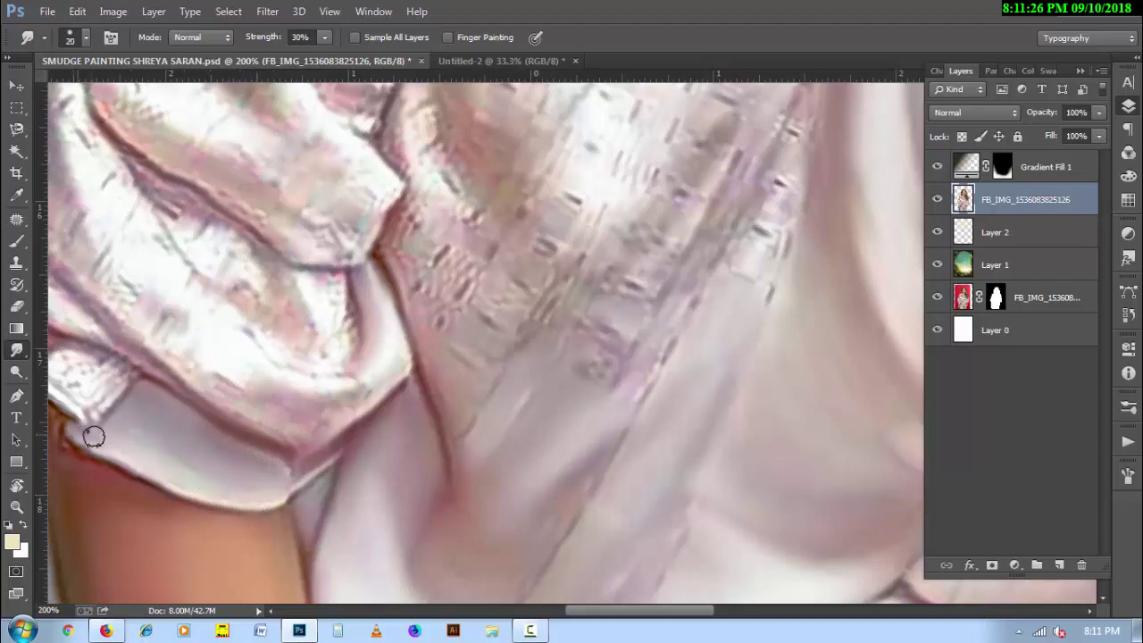
drag(159, 368, 403, 438)
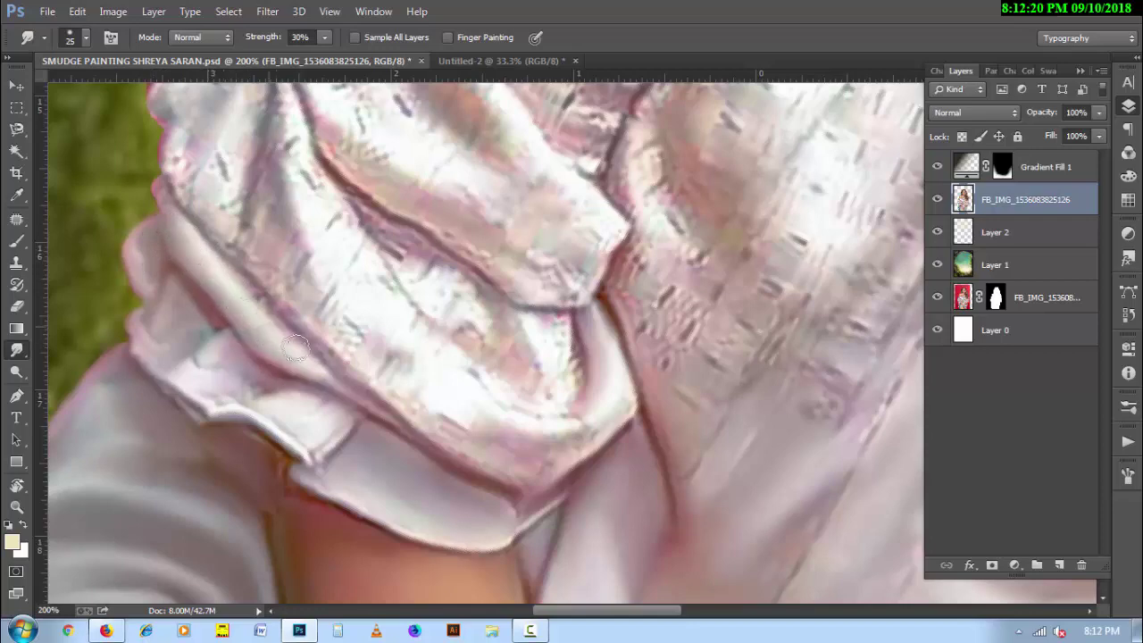
Smooth and brighten the sleeve edge down to its lower edge and the fabric below
drag(296, 348, 298, 335)
drag(257, 303, 270, 347)
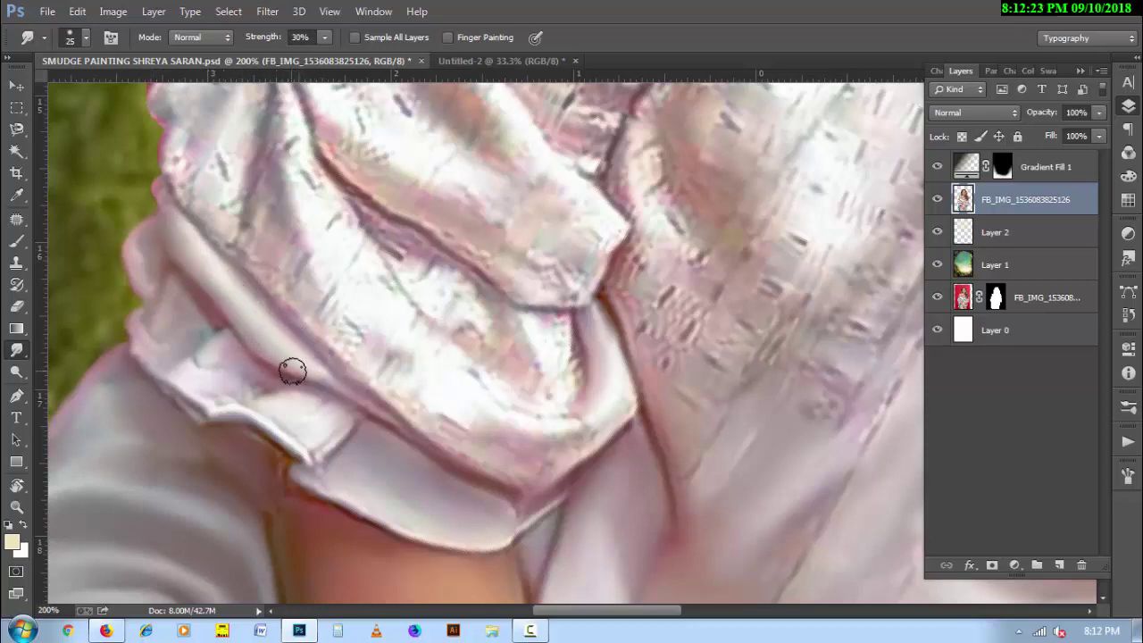
mouse_move(340, 363)
mouse_down()
mouse_move(331, 352)
mouse_move(438, 438)
mouse_move(413, 411)
mouse_move(490, 434)
mouse_move(434, 413)
mouse_move(579, 429)
mouse_move(550, 458)
mouse_up()
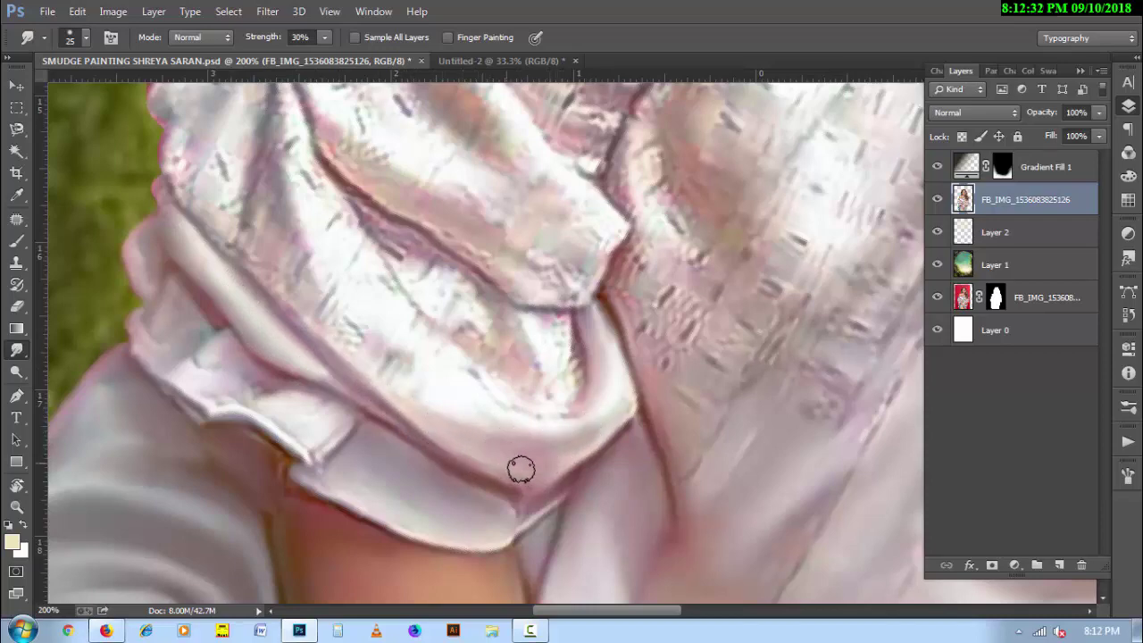
key(bracketleft)
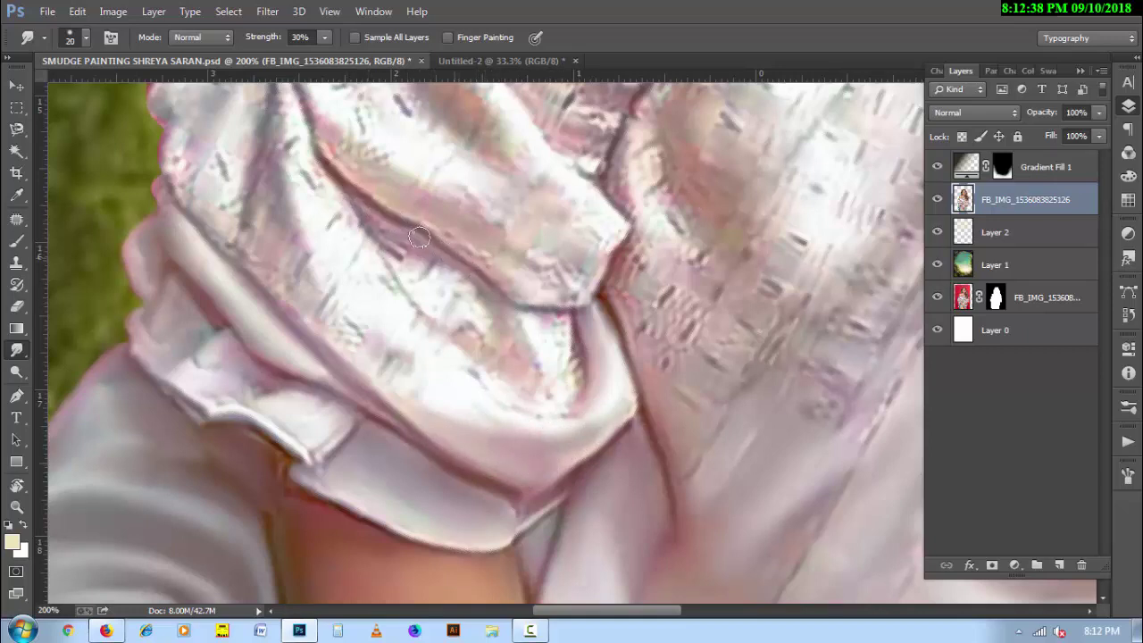
mouse_move(388, 233)
mouse_down()
mouse_move(426, 298)
mouse_move(446, 307)
mouse_move(448, 287)
mouse_move(467, 291)
mouse_move(390, 240)
mouse_move(497, 322)
mouse_move(444, 272)
mouse_move(525, 375)
mouse_move(509, 369)
mouse_move(521, 327)
mouse_move(547, 367)
mouse_up()
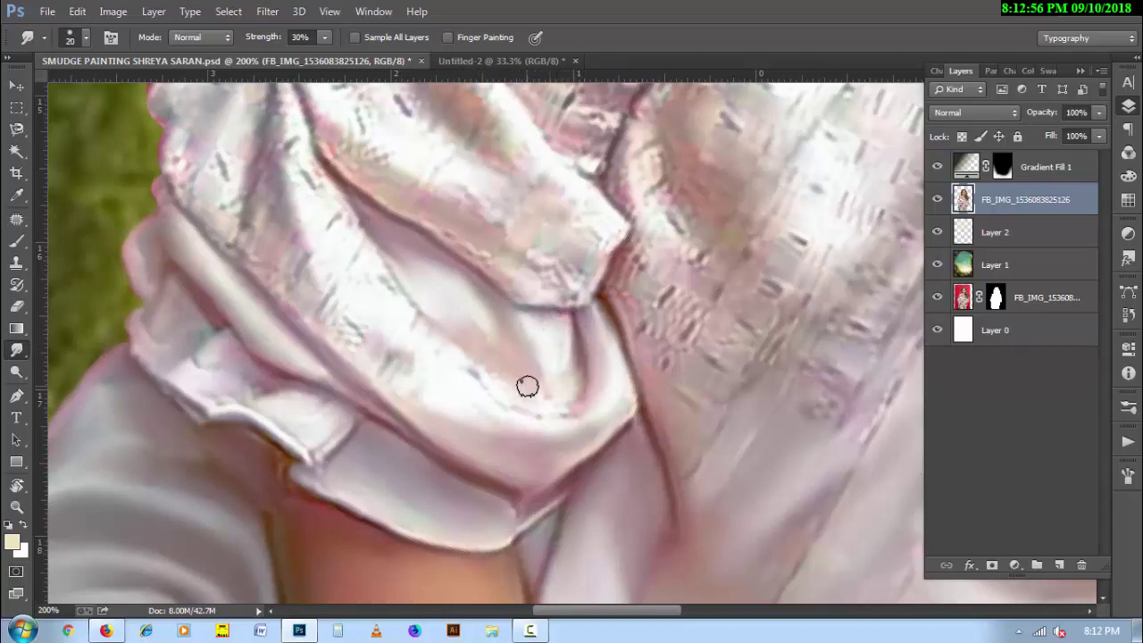
Smooth the remaining sleeve streaks down the fold with a slightly larger brush
key(bracketright)
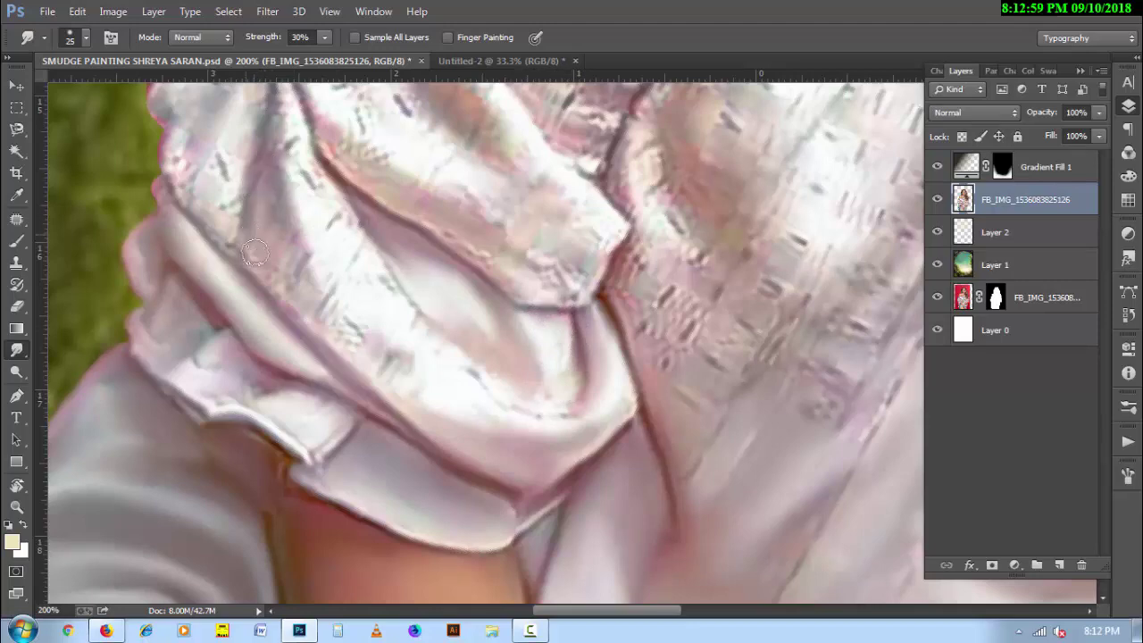
key(bracketright)
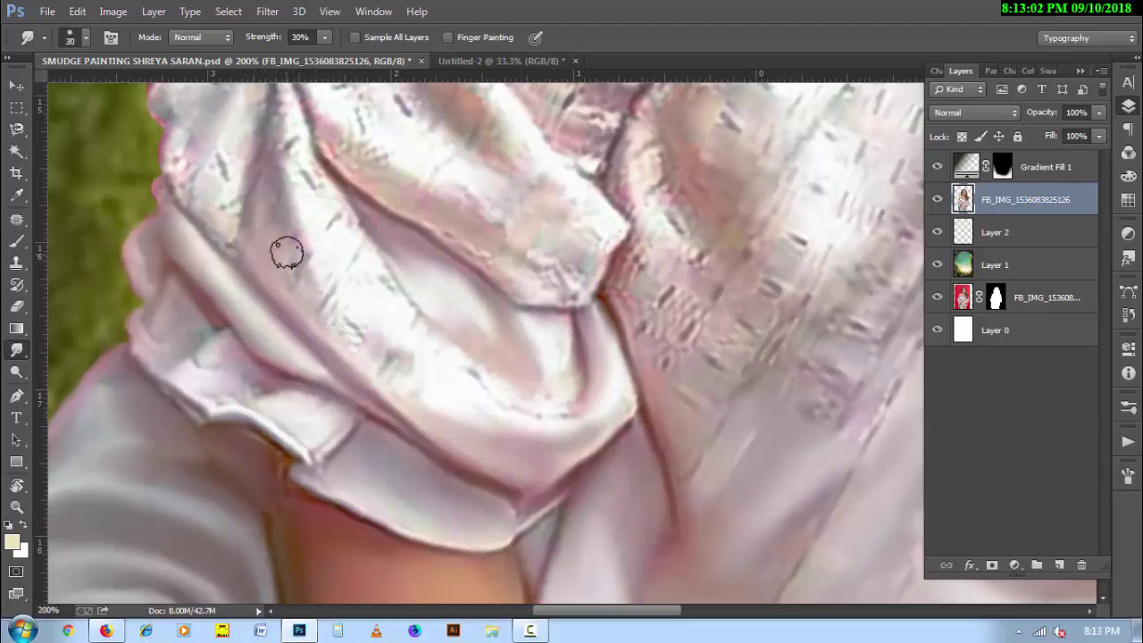
mouse_move(286, 254)
mouse_down()
mouse_move(262, 179)
mouse_move(362, 351)
mouse_move(309, 298)
mouse_move(401, 383)
mouse_move(390, 345)
mouse_move(501, 397)
mouse_move(401, 319)
mouse_move(312, 182)
mouse_move(319, 193)
mouse_move(298, 194)
mouse_move(333, 295)
mouse_up()
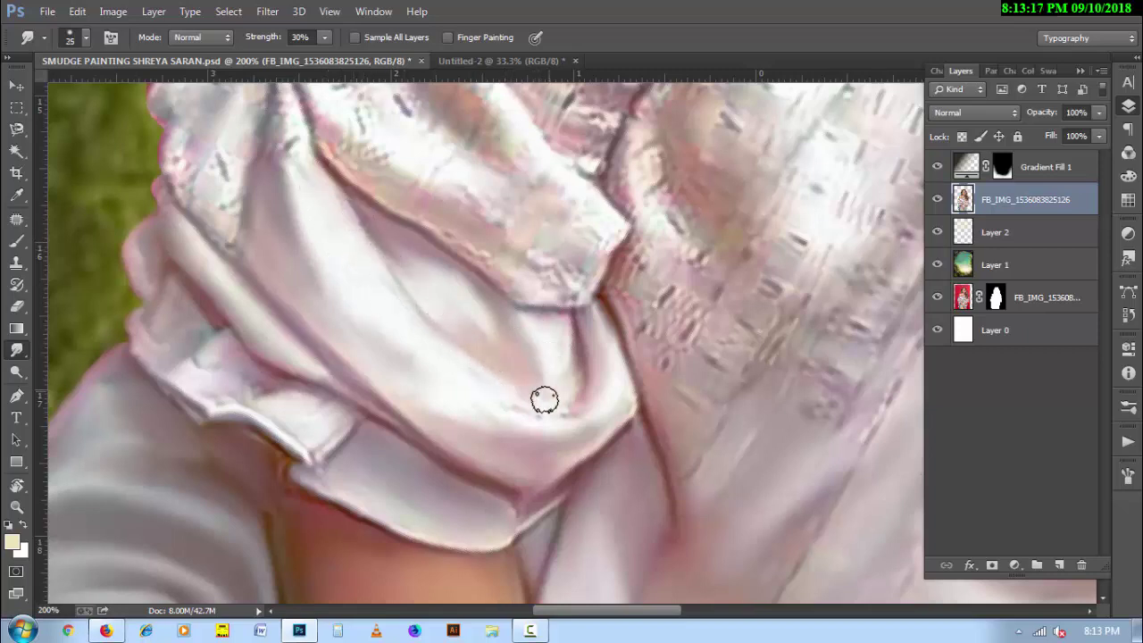
key(bracketleft)
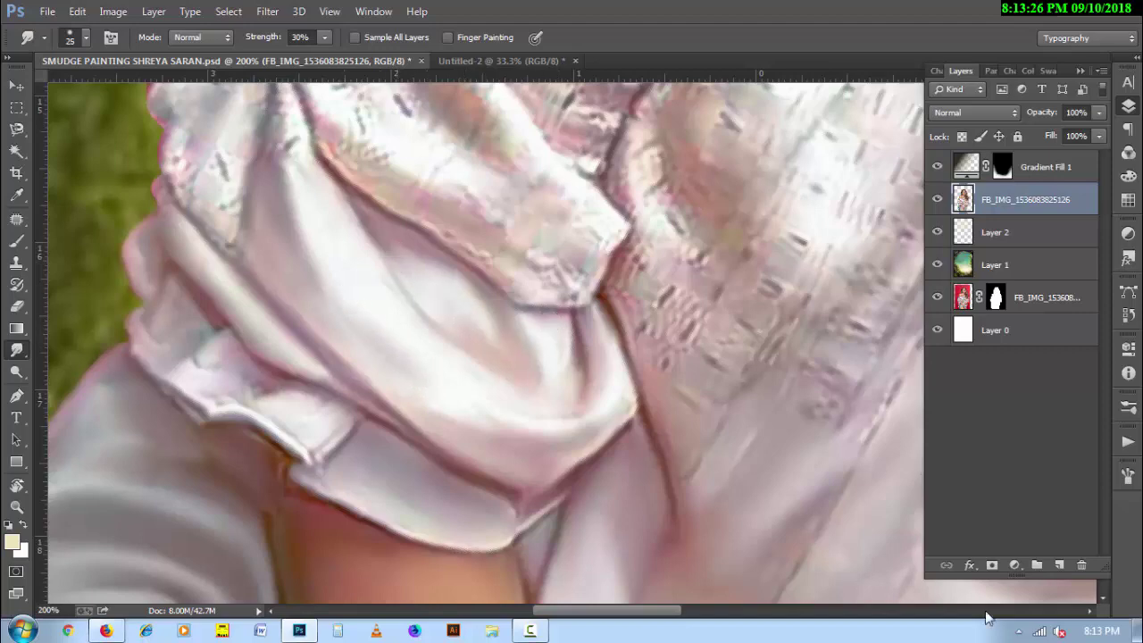
drag(301, 269, 381, 290)
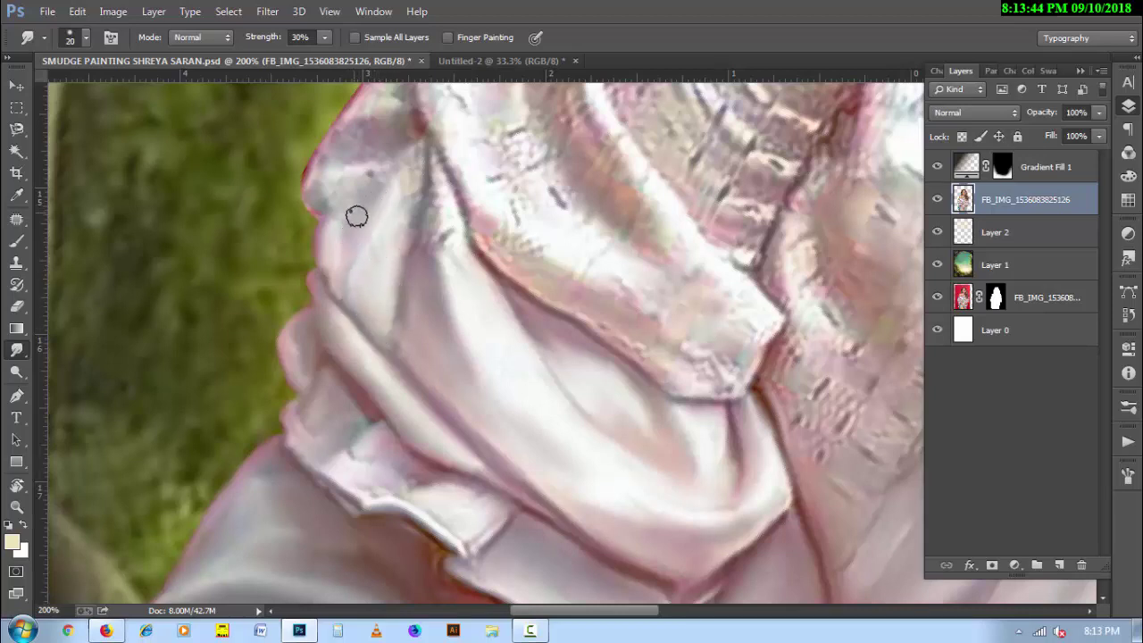
Smooth the upper sleeve creases, then fit the whole portrait on screen with Ctrl+0
key(bracketright)
drag(416, 168, 378, 278)
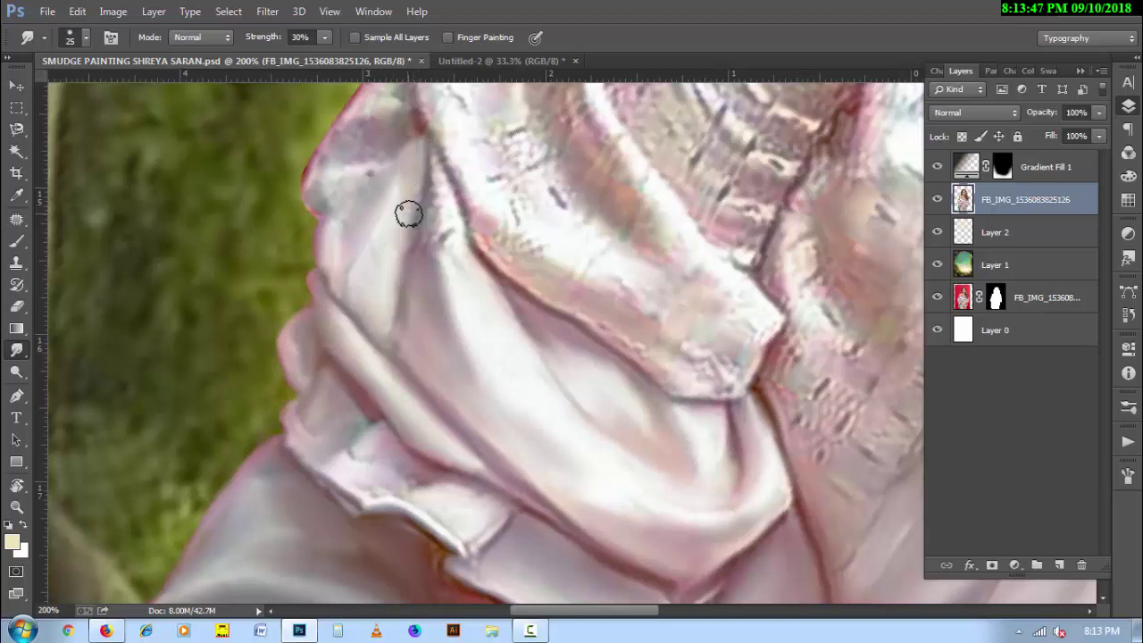
drag(408, 153, 424, 247)
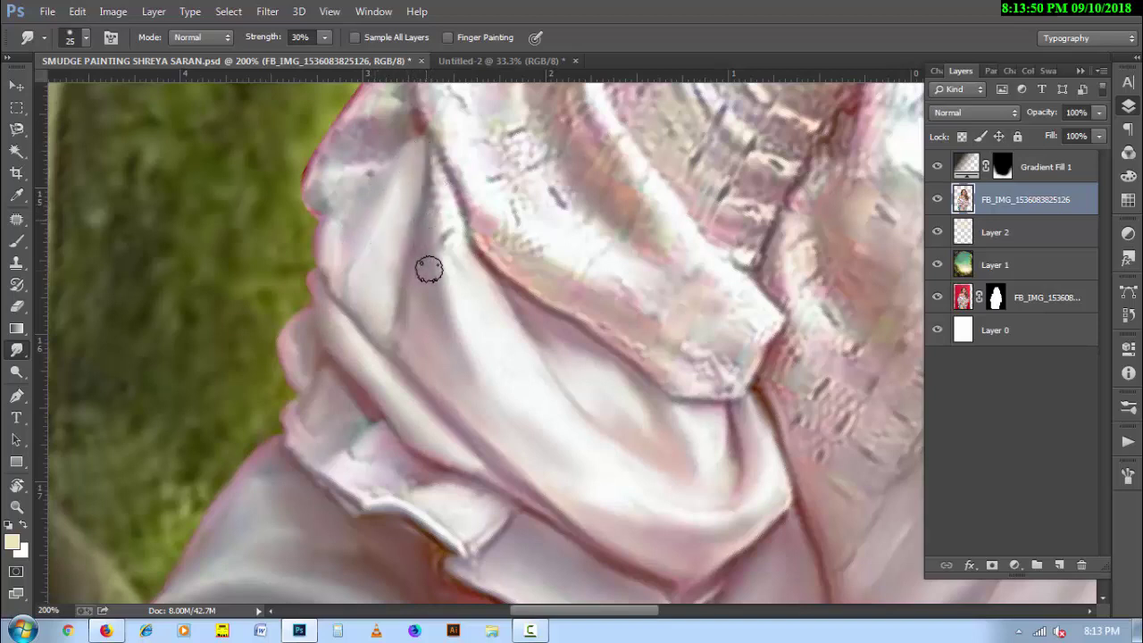
drag(437, 174, 449, 241)
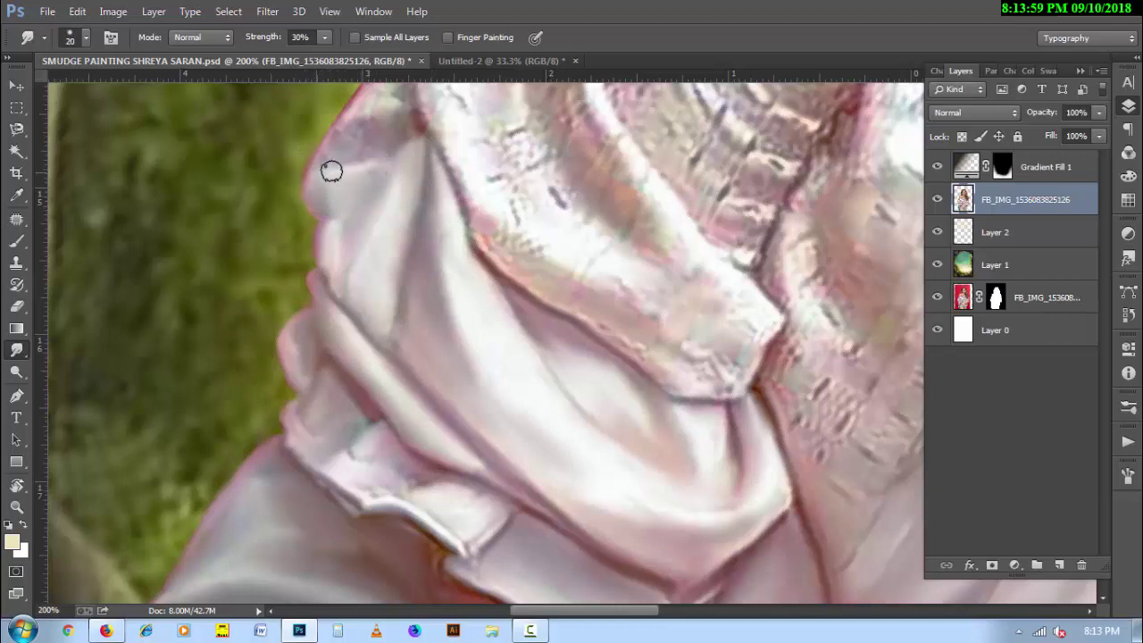
scroll(402, 206, up, 3)
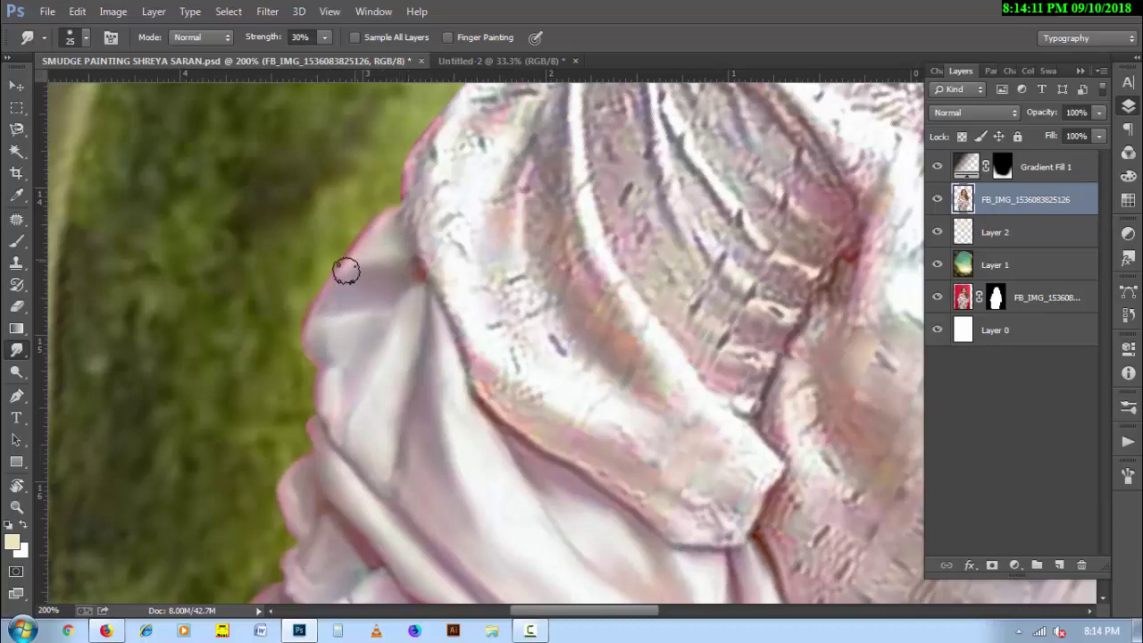
key(ctrl+0)
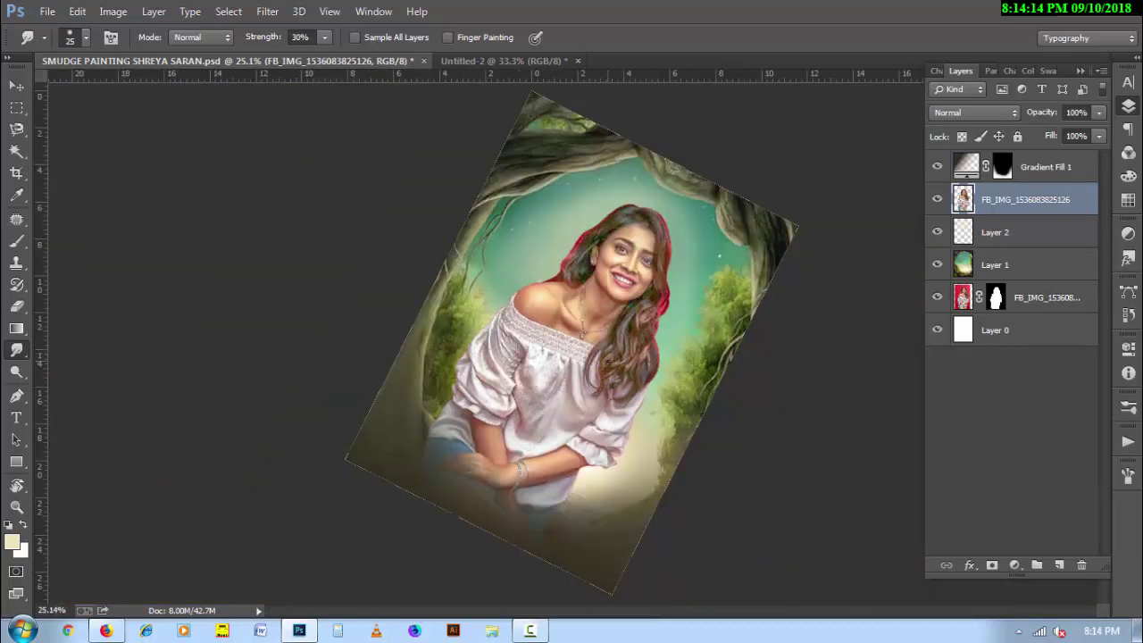
Reset the rotated canvas view so it is straight
key(r)
click(221, 36)
click(541, 632)
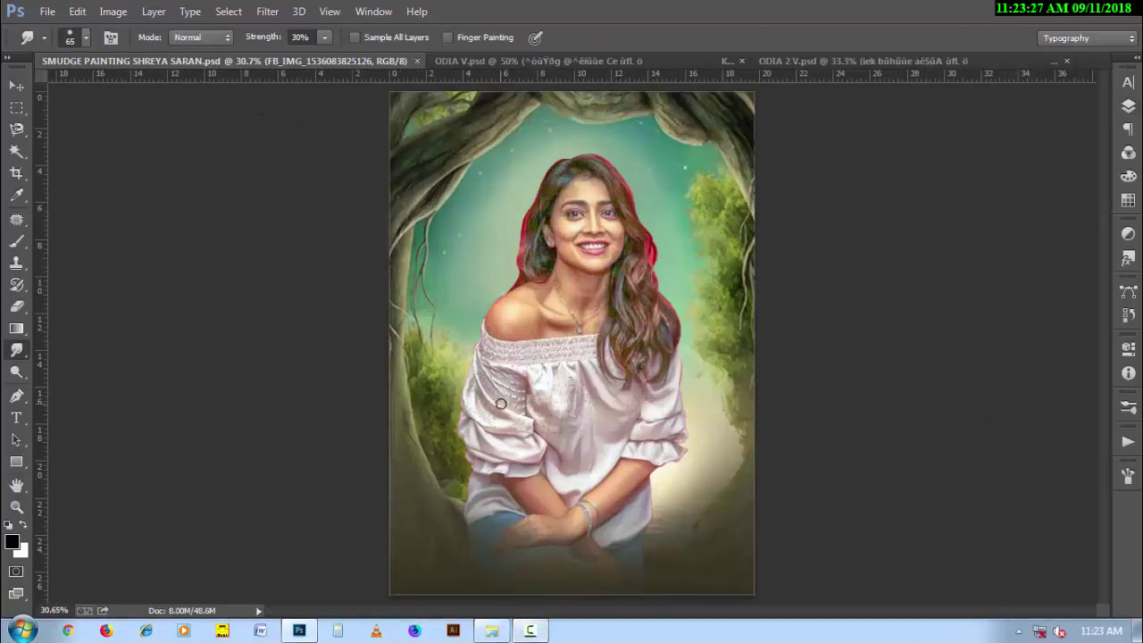
scroll(523, 417, up, 4)
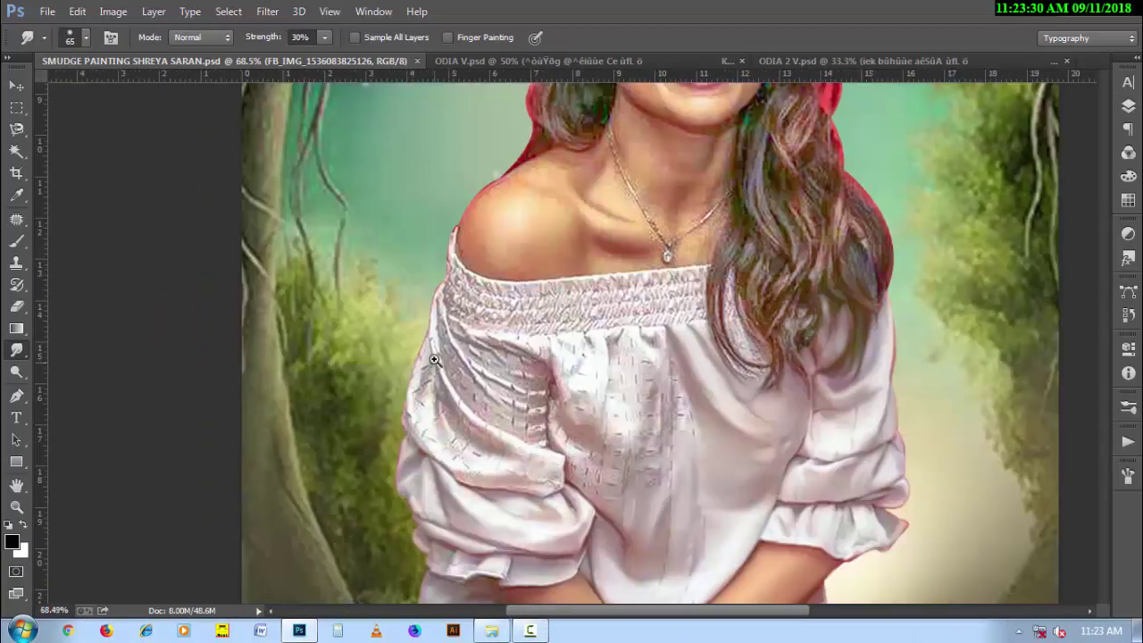
scroll(446, 312, up, 5)
Smudge the sleeve's outer edge and the fold texture smooth with a much smaller brush
key(bracketleft)
key(bracketleft)
key(bracketleft)
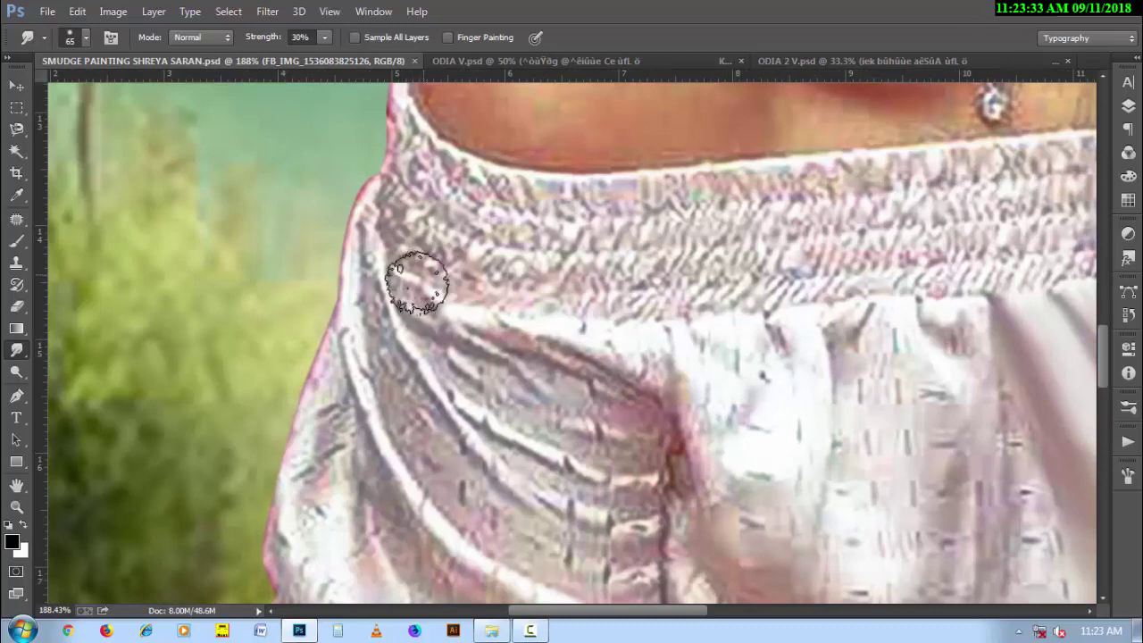
key(bracketleft)
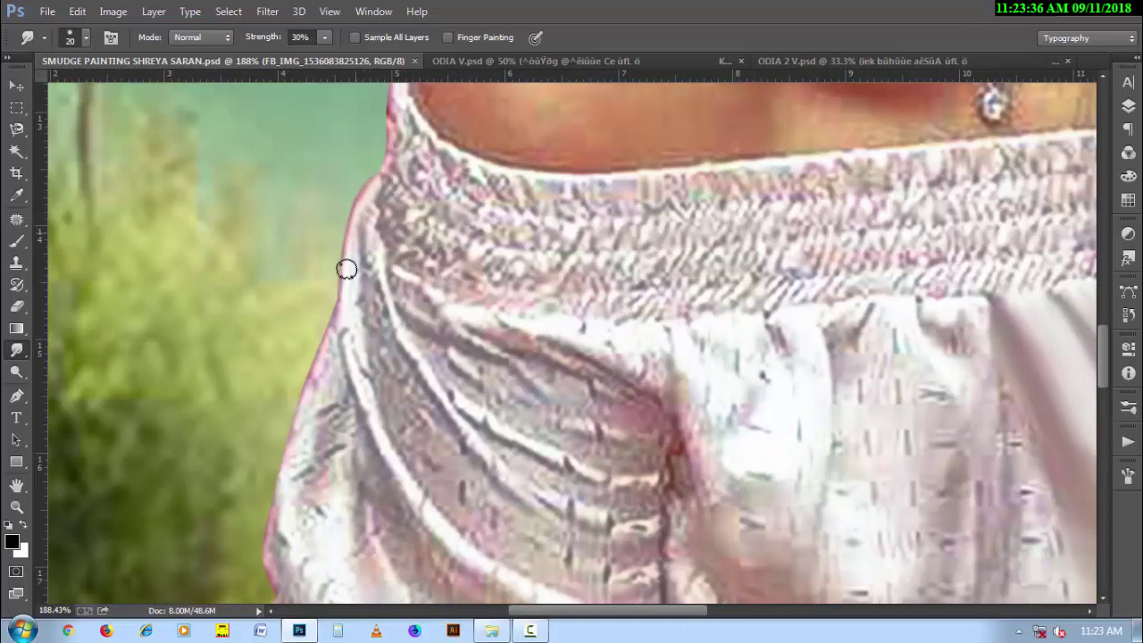
drag(352, 228, 346, 300)
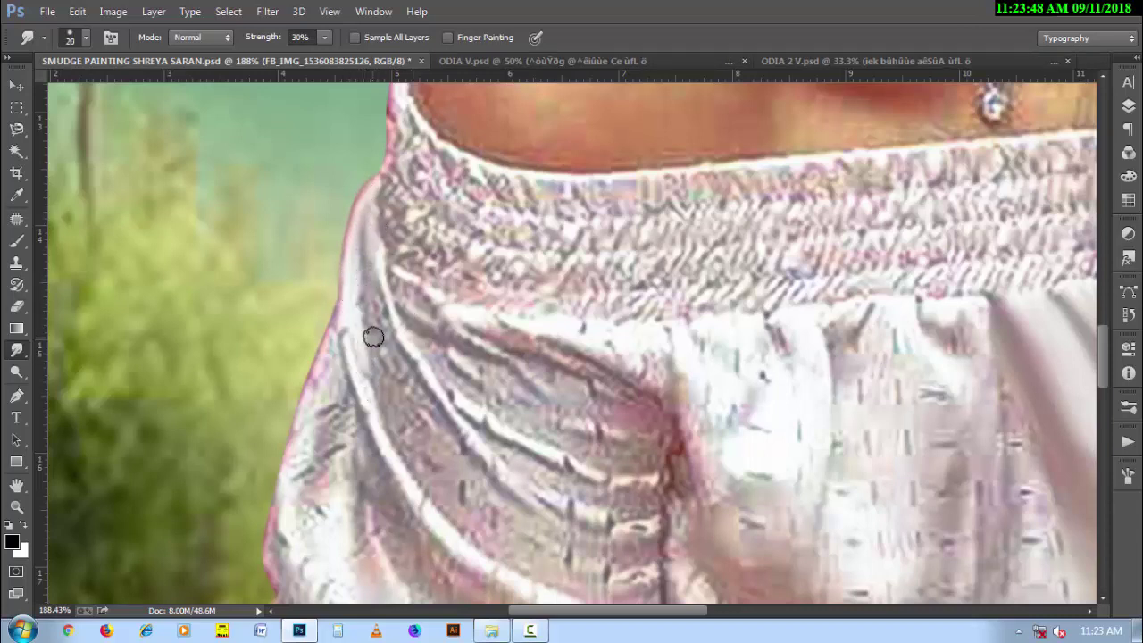
drag(390, 390, 438, 471)
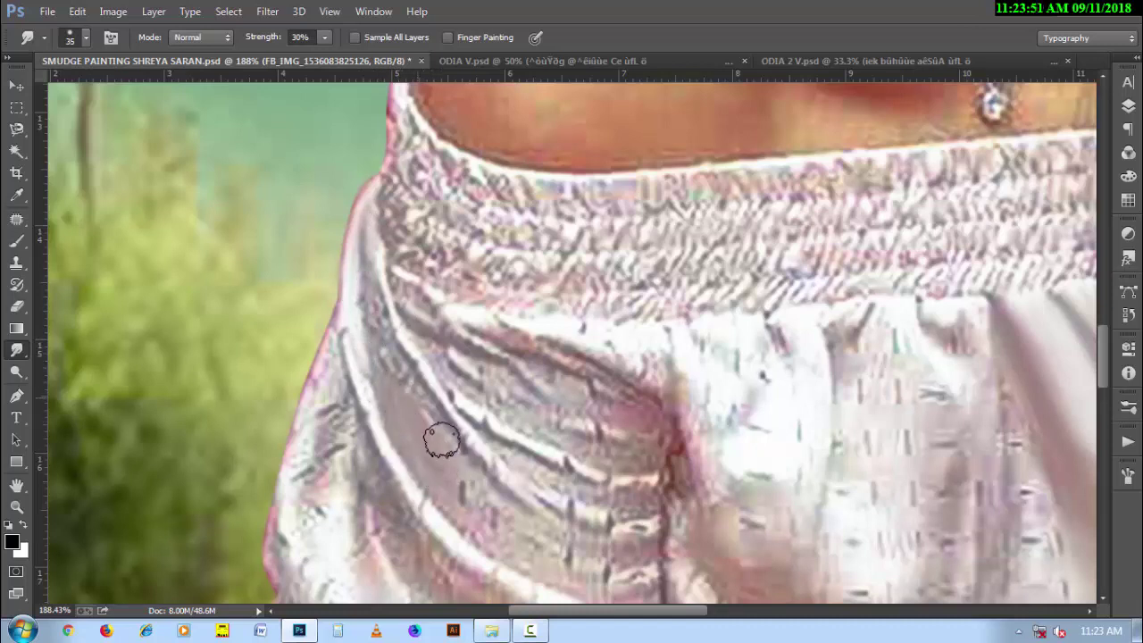
key(bracketright)
key(bracketleft)
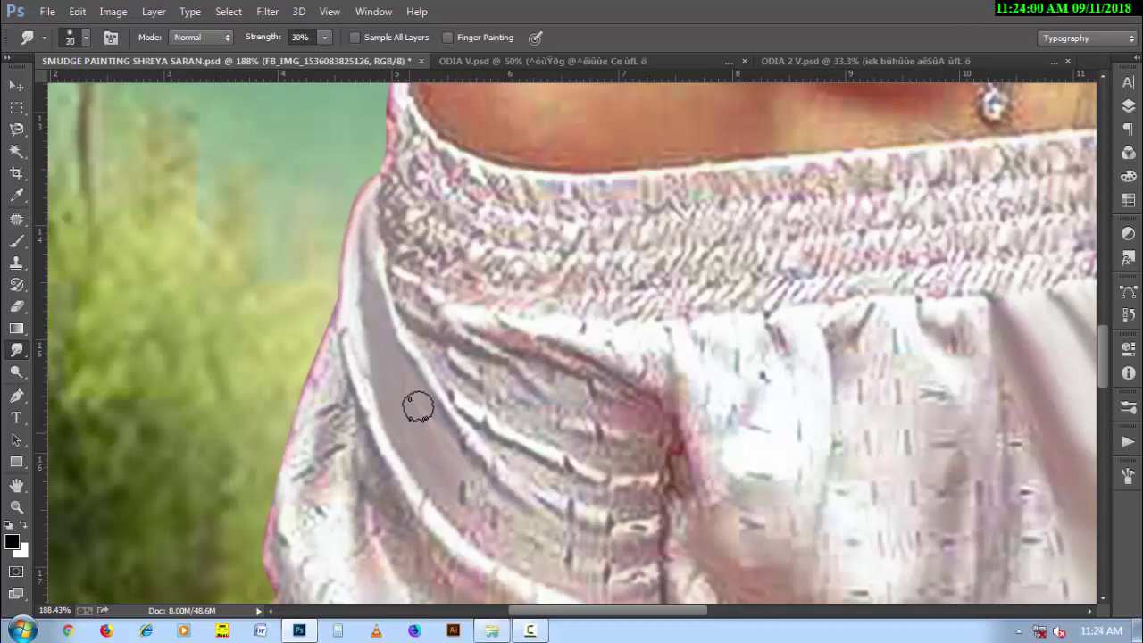
key(bracketleft)
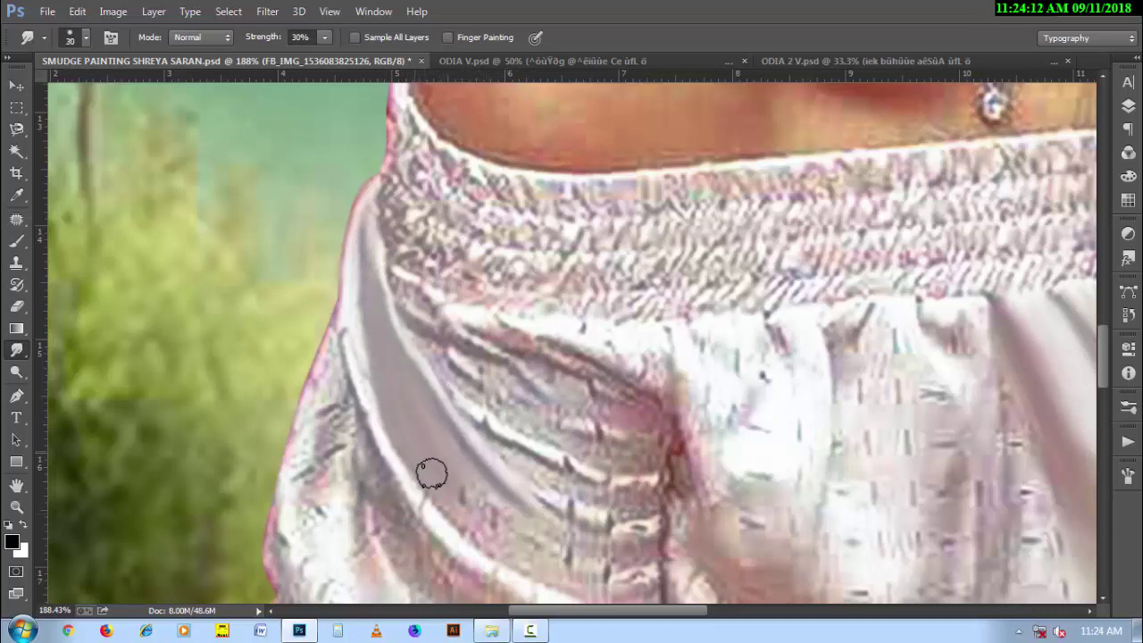
scroll(458, 468, down, 2)
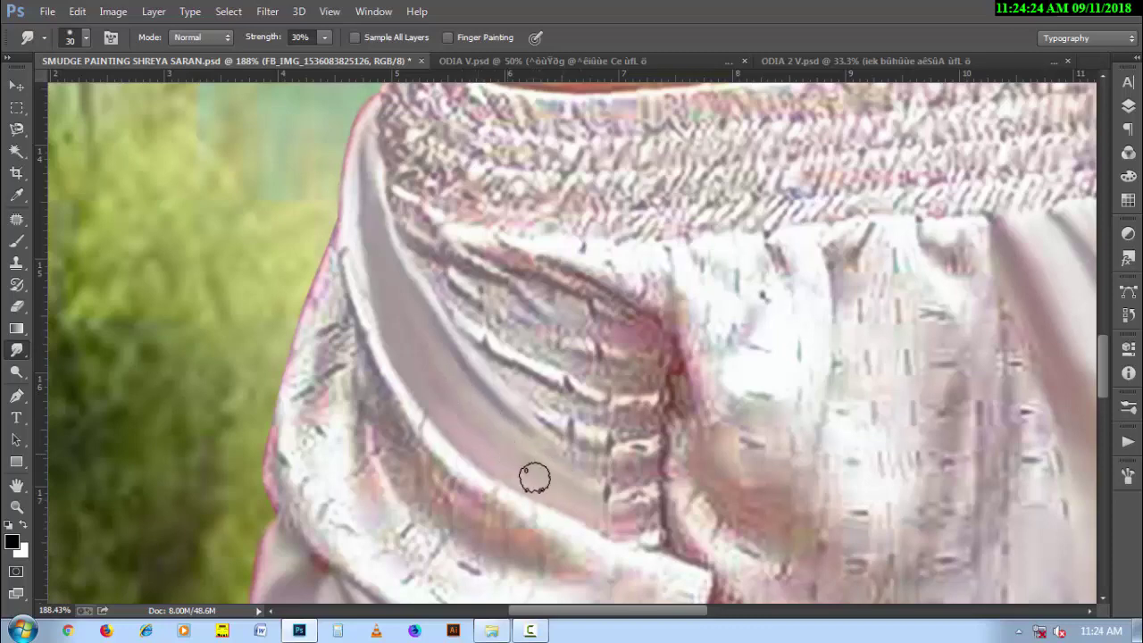
Switch to the 65 px brush preset sized to 35, then smooth the lower fold and skirt edge
right_click(468, 343)
drag(1071, 558, 1069, 375)
scroll(666, 566, down, 1)
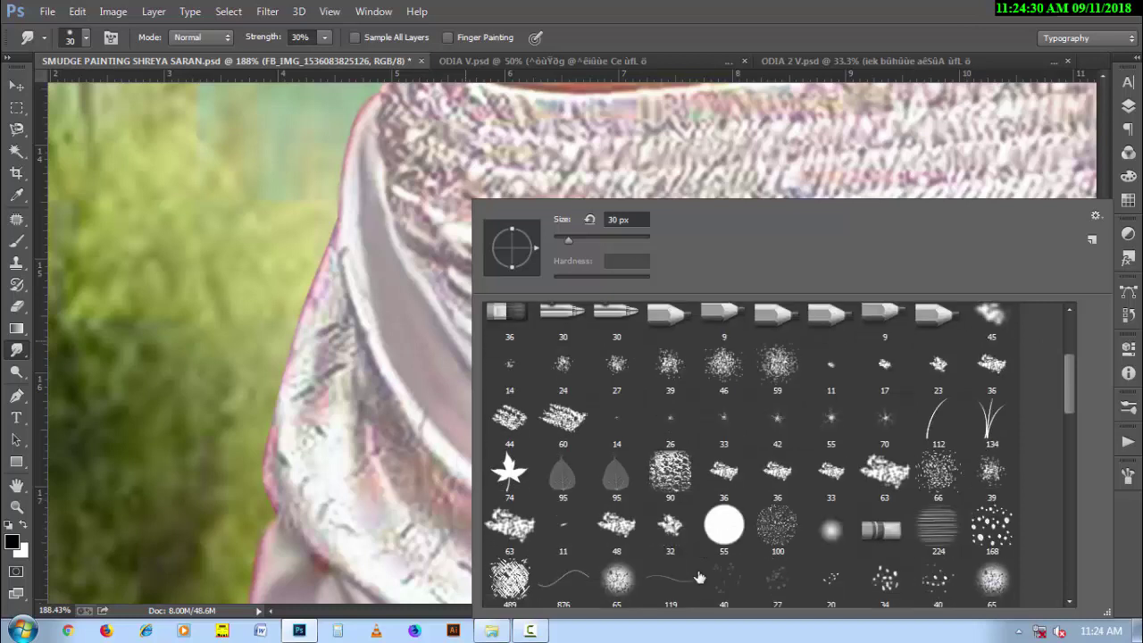
click(631, 582)
key(Return)
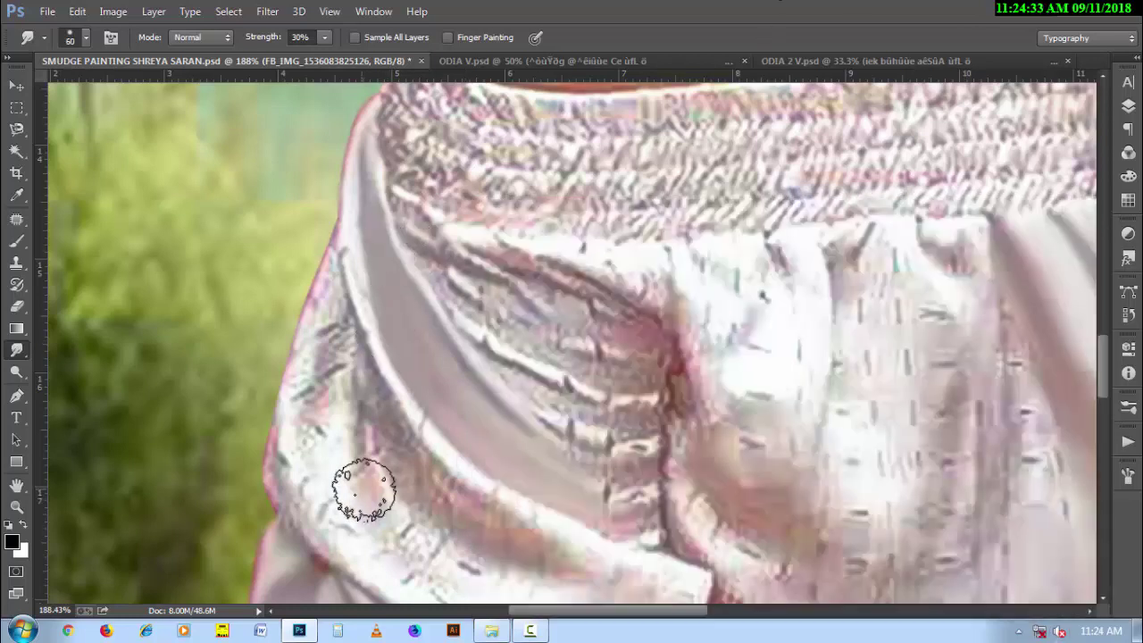
key(bracketleft)
key(bracketleft)
key(bracketleft)
mouse_move(372, 493)
mouse_down()
mouse_move(367, 429)
mouse_move(392, 436)
mouse_move(433, 509)
mouse_move(417, 468)
mouse_move(459, 512)
mouse_move(524, 547)
mouse_up()
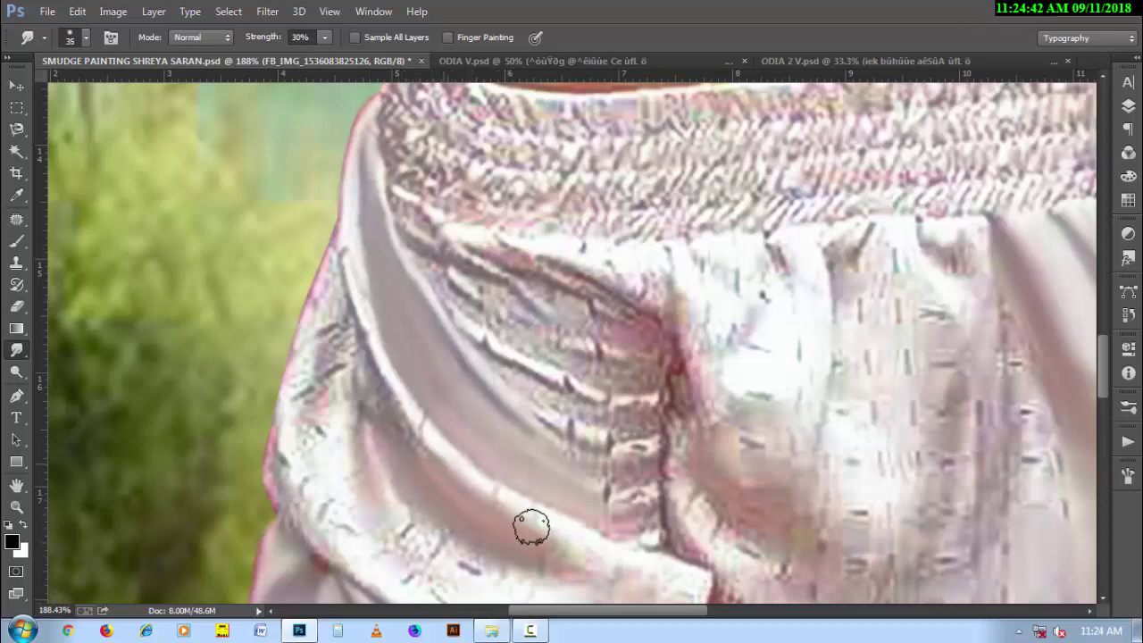
key(bracketleft)
mouse_move(323, 315)
mouse_down()
mouse_move(313, 311)
mouse_move(327, 242)
mouse_move(273, 464)
mouse_move(280, 438)
mouse_move(285, 492)
mouse_move(286, 441)
mouse_move(298, 497)
mouse_up()
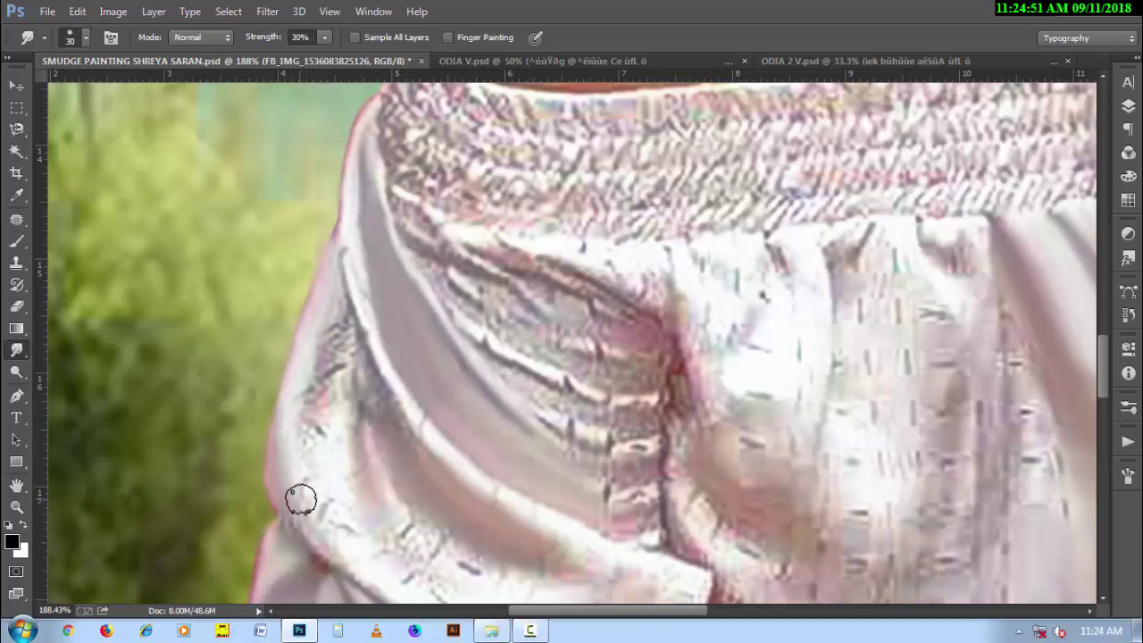
Soften the dark hatch marks along the lower-left fabric edge
scroll(322, 470, down, 3)
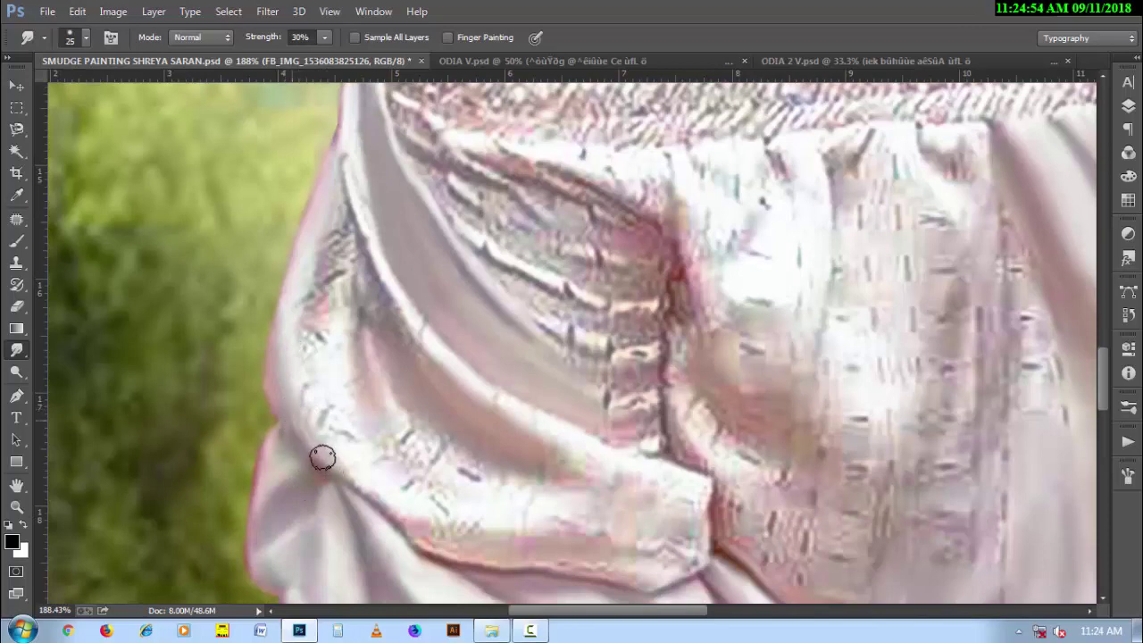
key(bracketright)
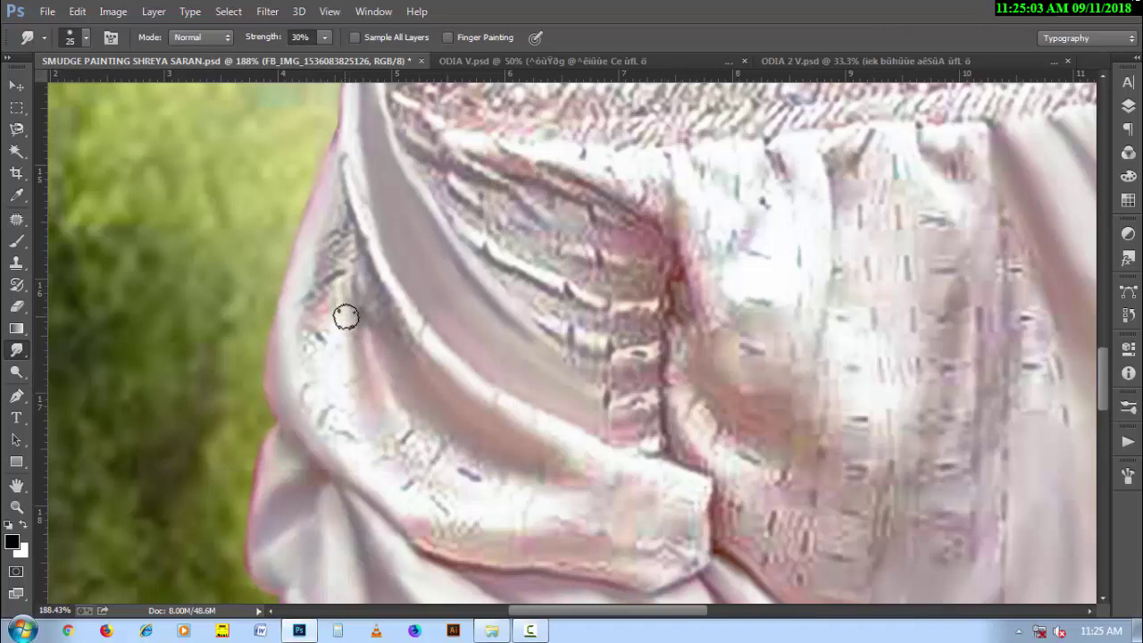
mouse_move(346, 316)
mouse_down()
mouse_move(344, 222)
mouse_move(316, 304)
mouse_move(330, 234)
mouse_move(316, 248)
mouse_move(301, 309)
mouse_move(325, 409)
mouse_up()
key(bracketright)
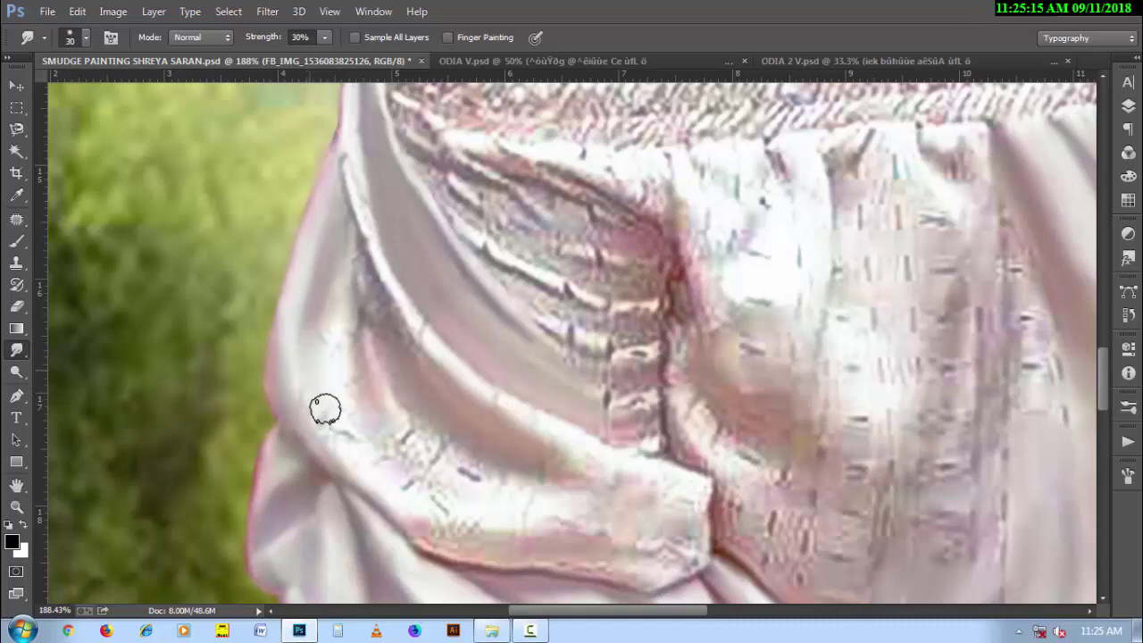
key(bracketleft)
key(bracketright)
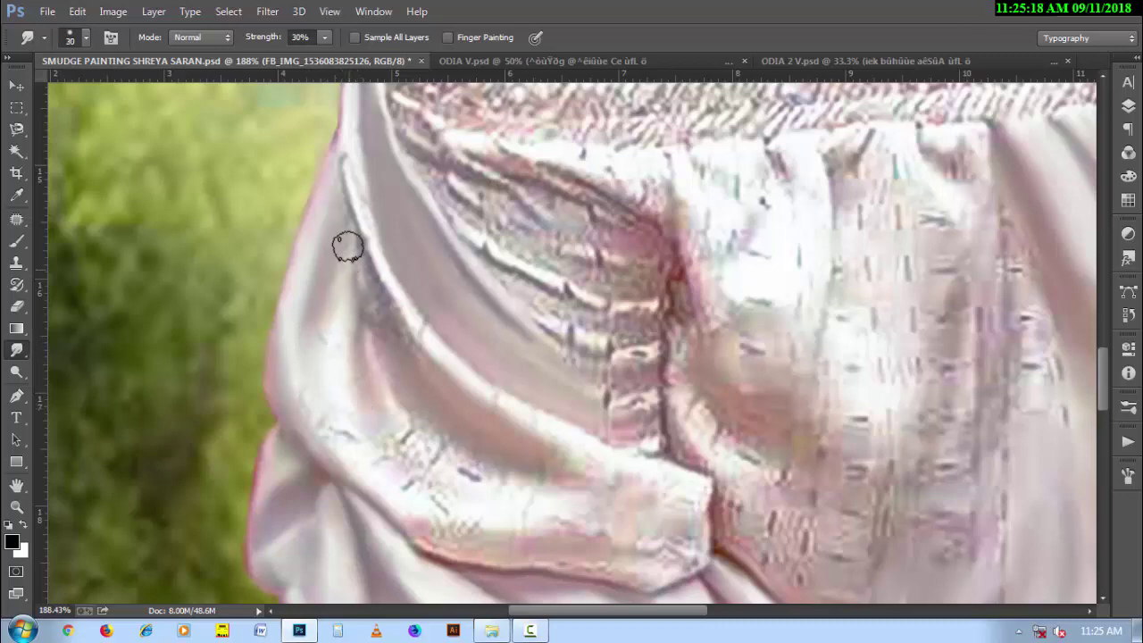
key(bracketleft)
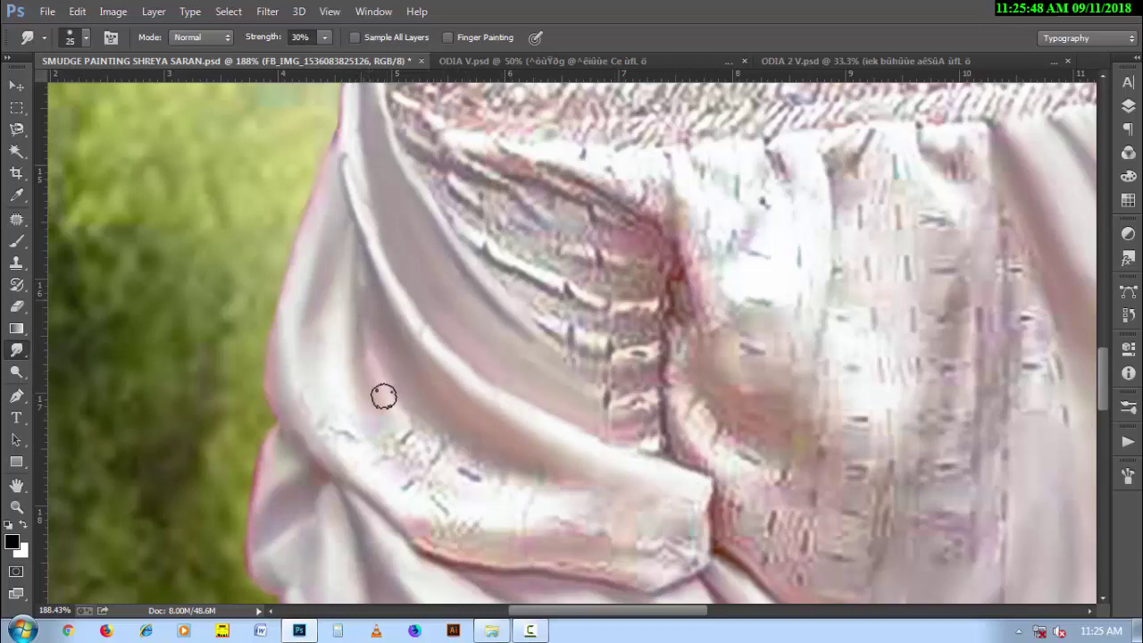
key(bracketright)
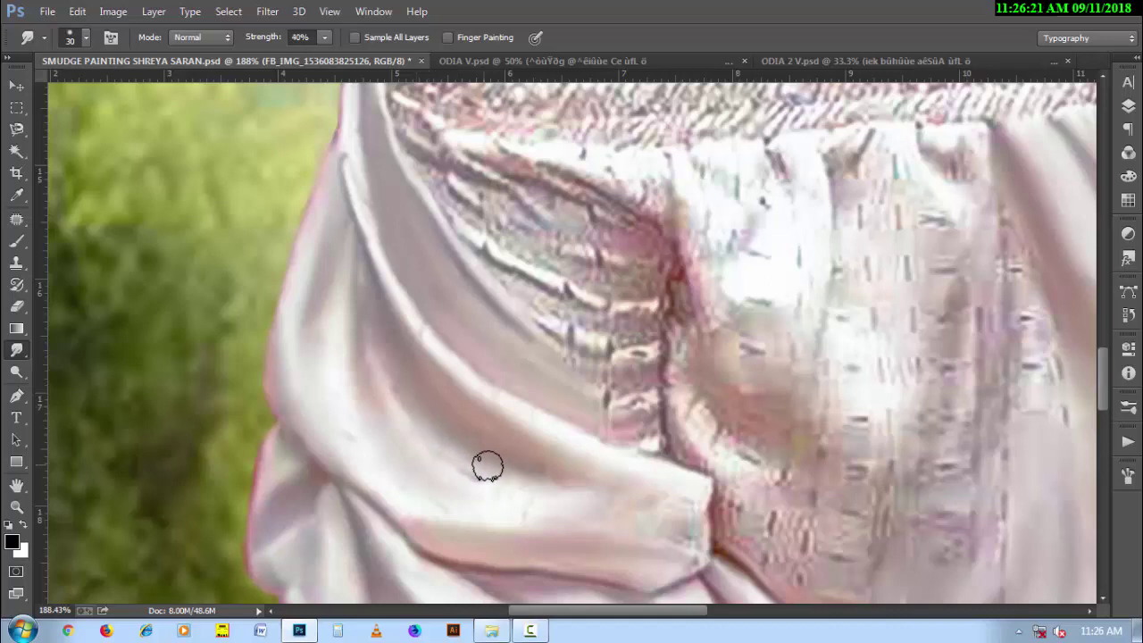
Set smudge strength to 25% and smooth the large curving fold beneath the sleeve
key(4)
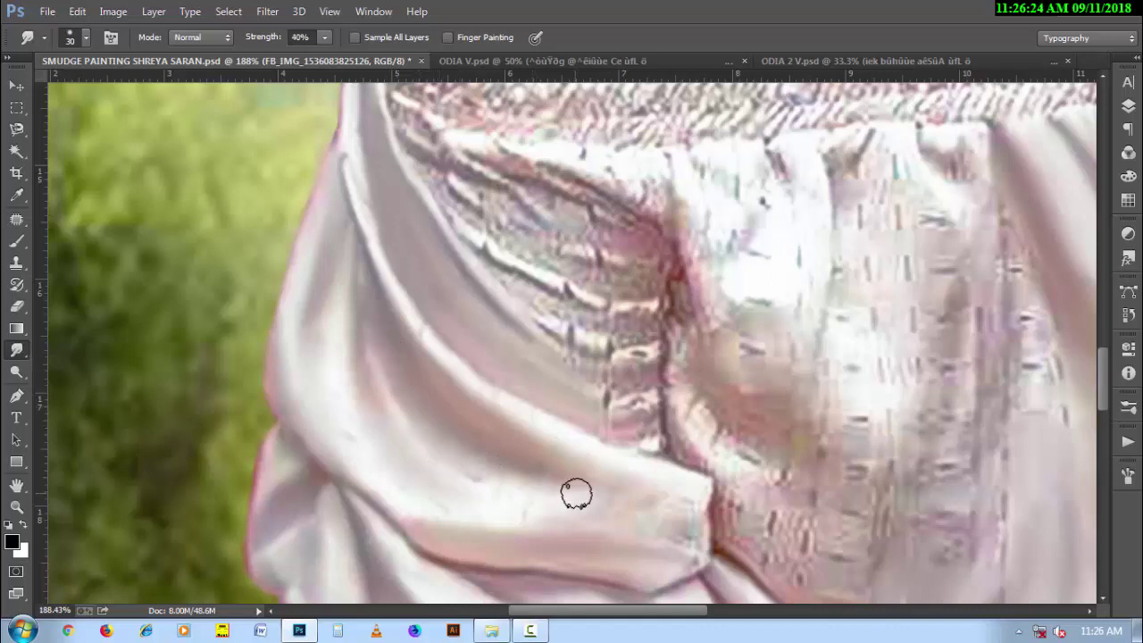
key(2)
key(5)
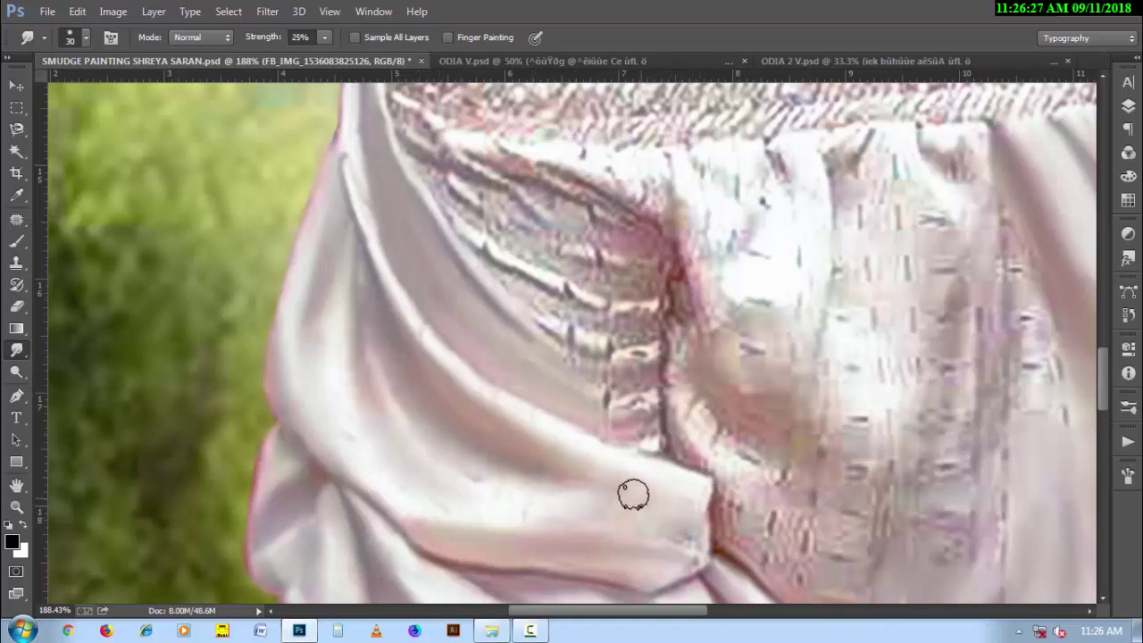
key(bracketright)
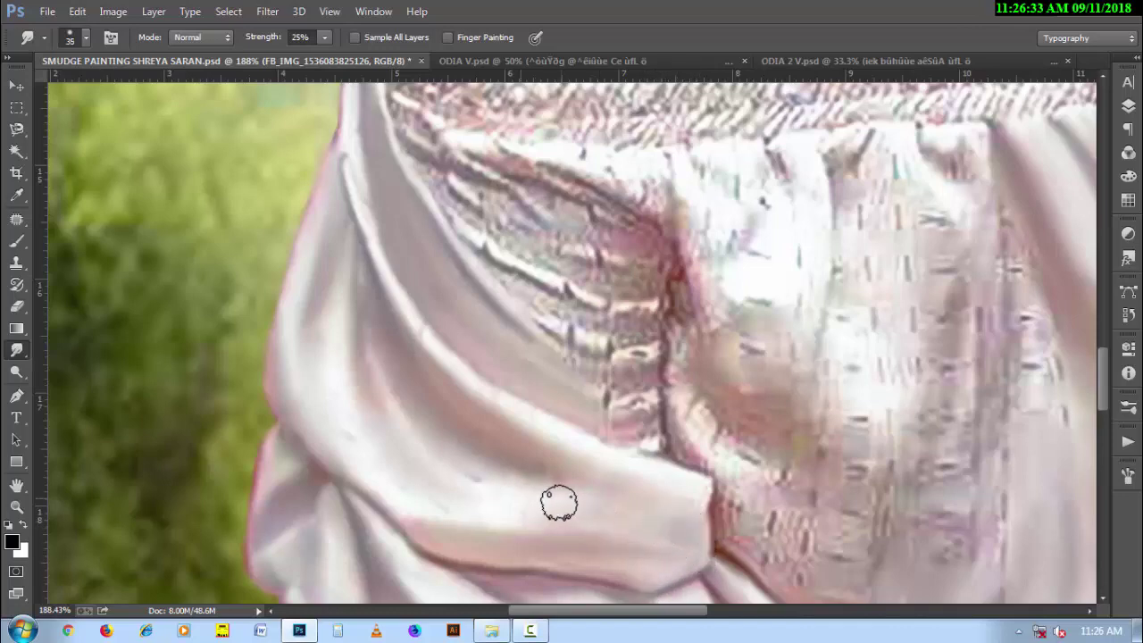
key(bracketleft)
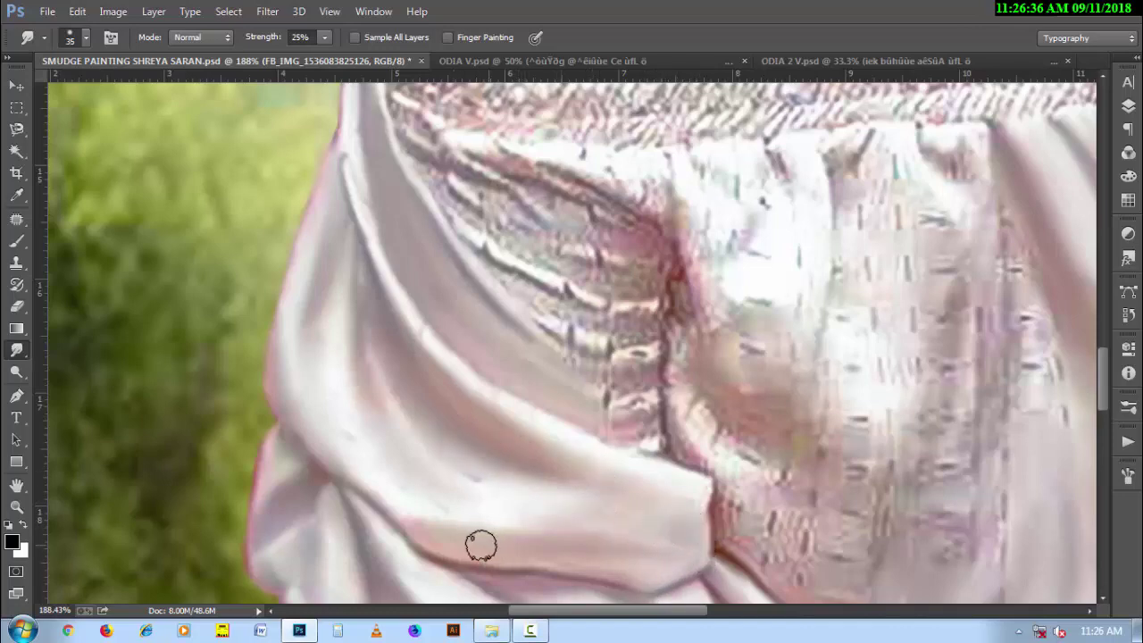
drag(689, 469, 415, 375)
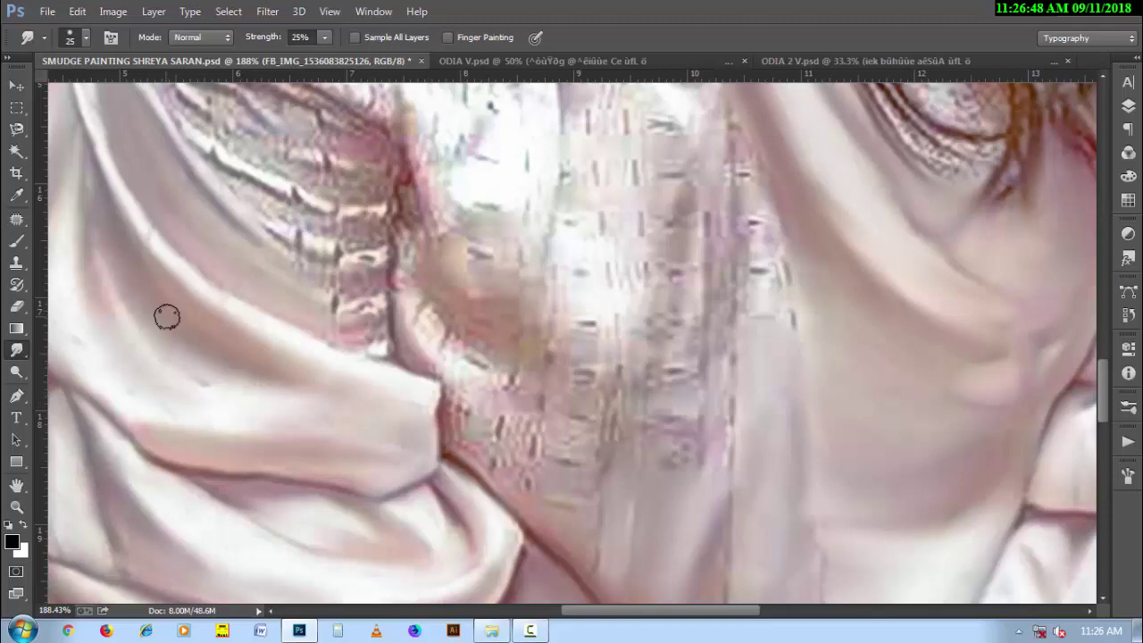
Smudge the dark edge of the central fold and the streaky marks further down
scroll(167, 317, up, 1)
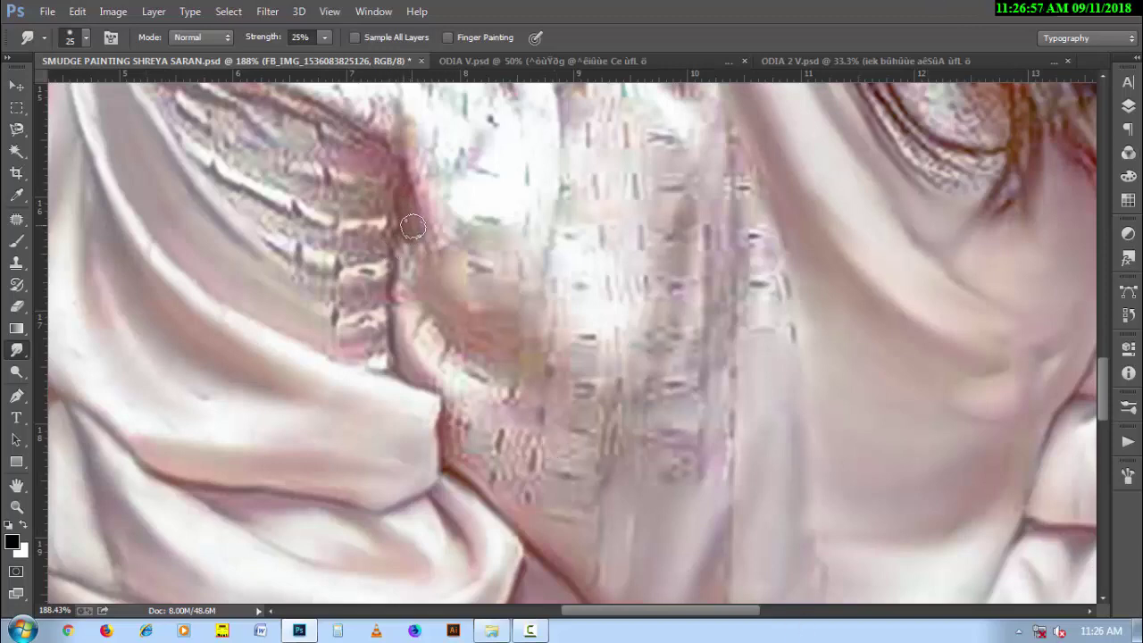
mouse_move(432, 241)
mouse_down()
mouse_move(403, 270)
mouse_move(402, 250)
mouse_up()
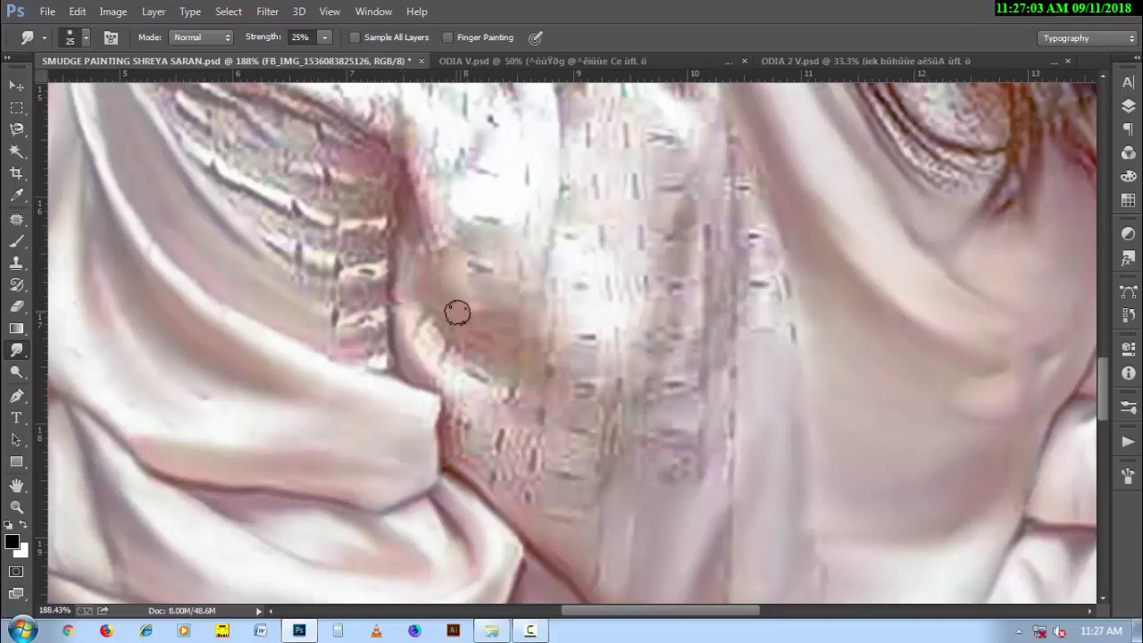
key(bracketright)
mouse_move(401, 294)
mouse_down()
mouse_move(452, 374)
mouse_move(469, 372)
mouse_move(429, 333)
mouse_move(464, 365)
mouse_move(454, 334)
mouse_move(469, 328)
mouse_move(485, 352)
mouse_move(508, 276)
mouse_move(467, 260)
mouse_move(490, 280)
mouse_move(473, 384)
mouse_move(422, 373)
mouse_move(459, 459)
mouse_up()
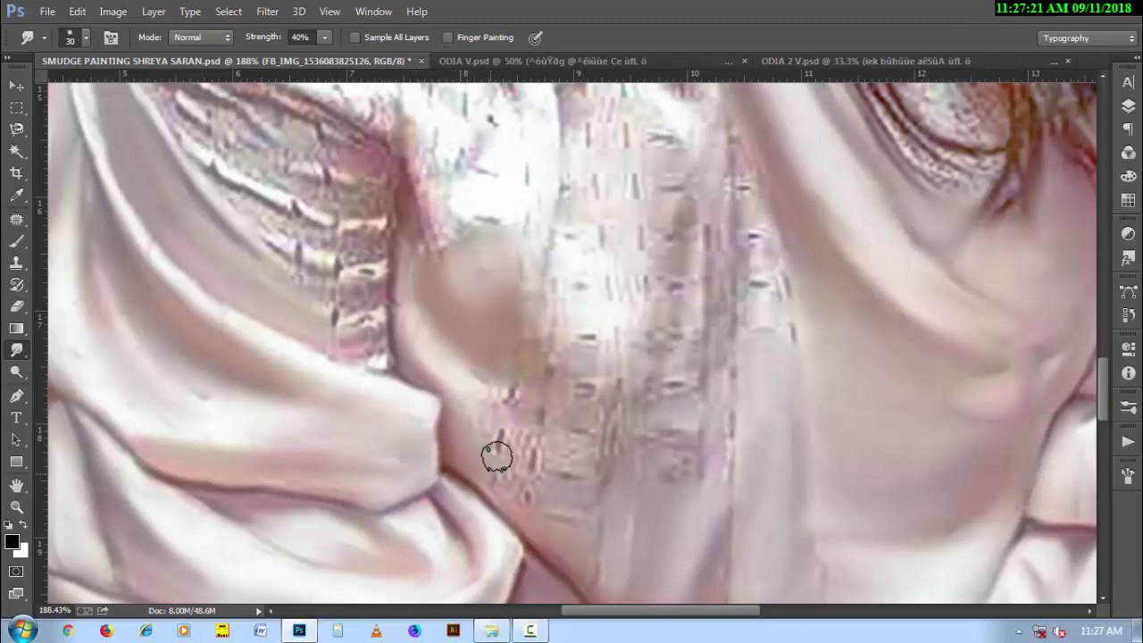
key(bracketright)
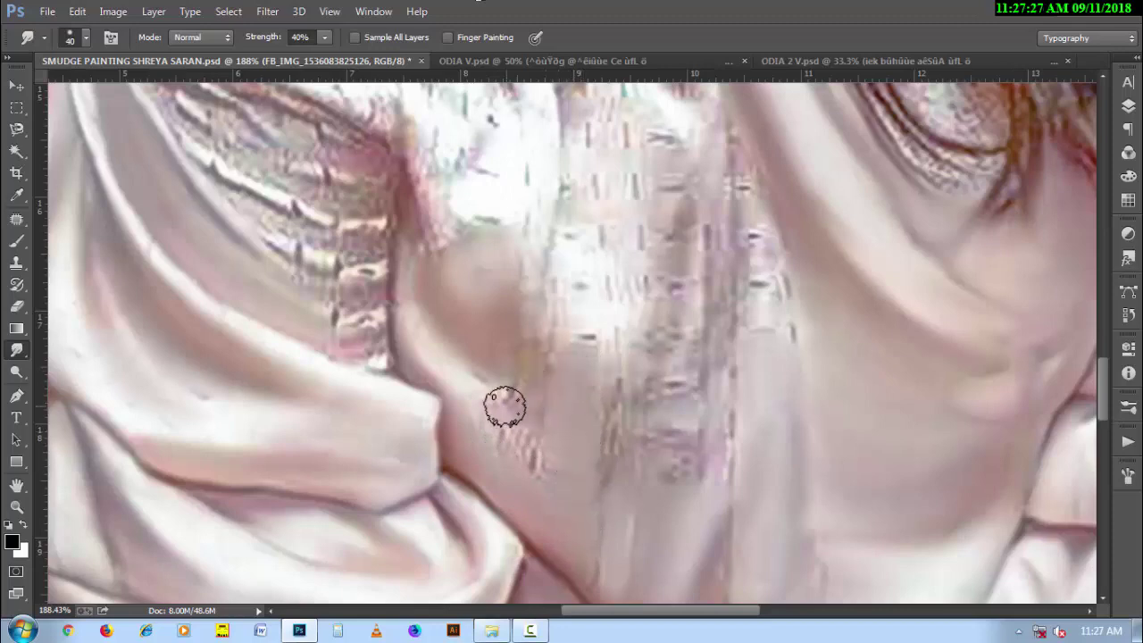
key(bracketleft)
key(bracketleft)
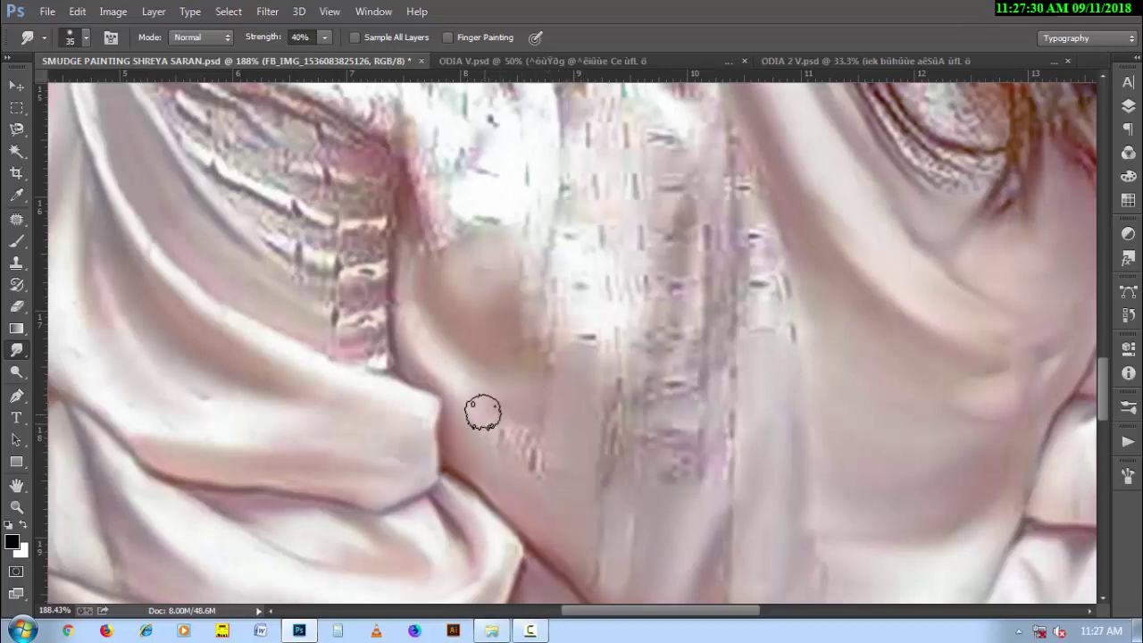
drag(482, 408, 528, 462)
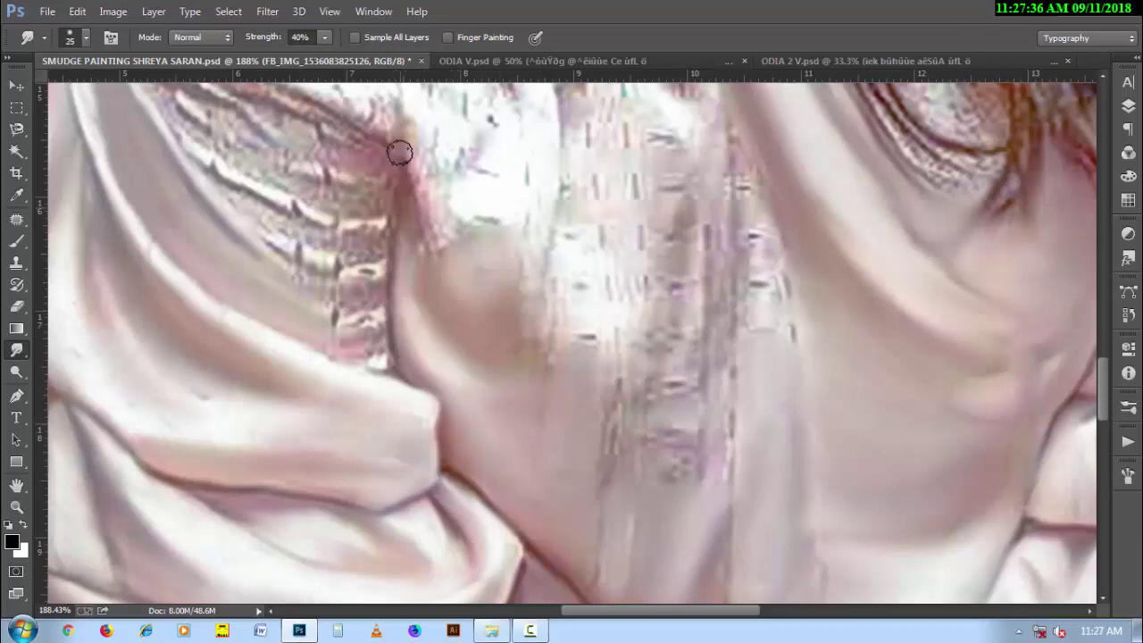
With a larger brush, smear the streaks in the shirt folds and along the vertical fold
scroll(446, 256, up, 2)
key(])
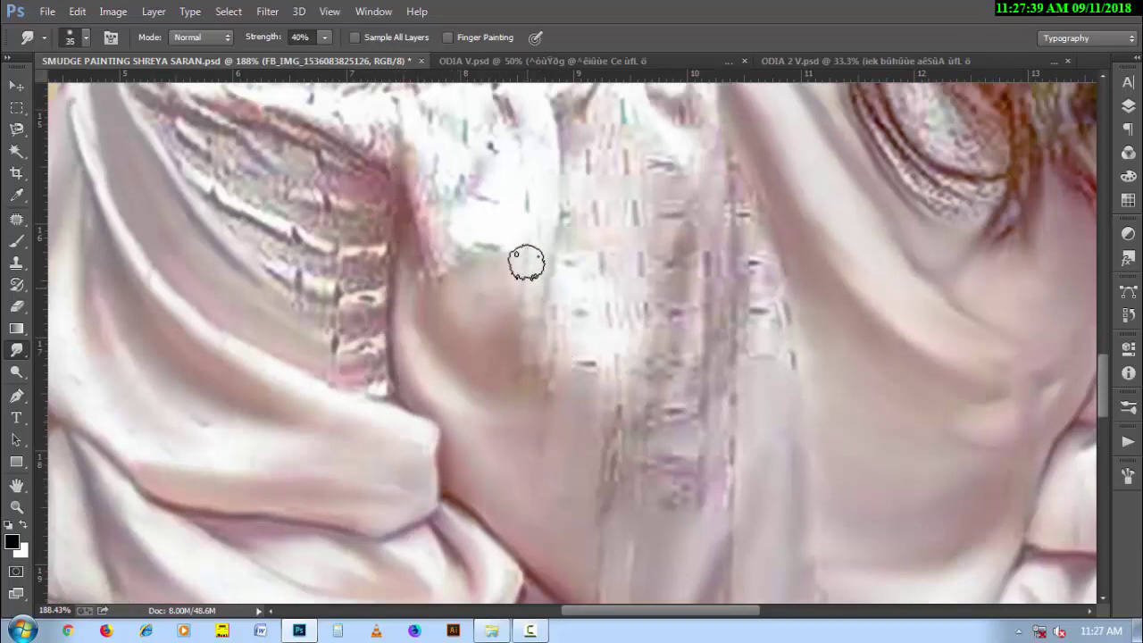
key(])
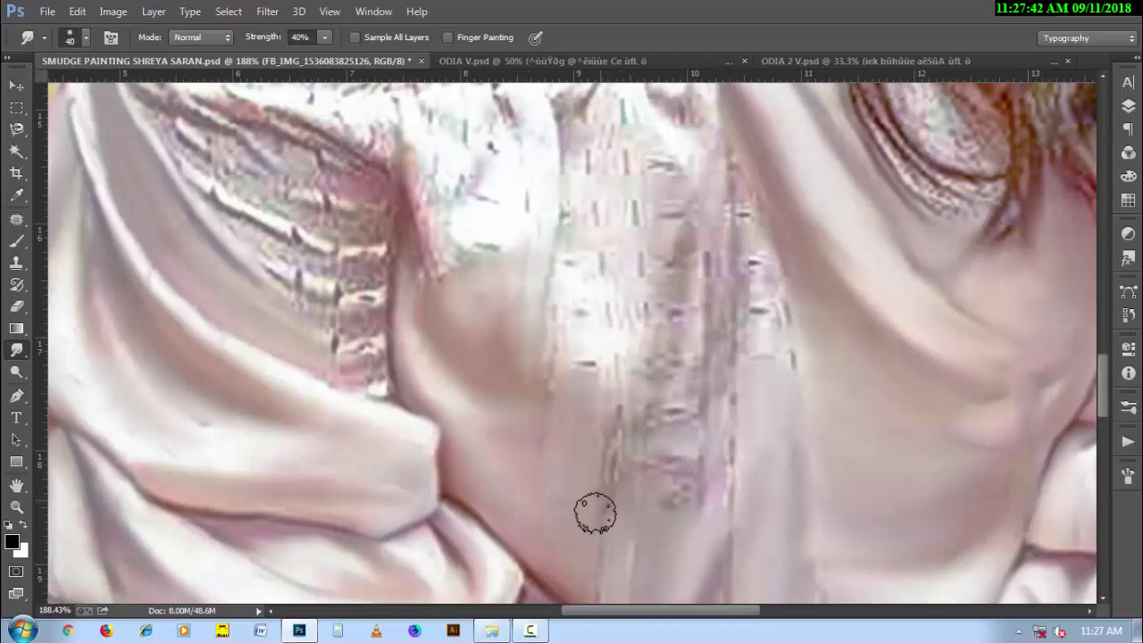
mouse_move(599, 483)
mouse_down()
mouse_move(620, 352)
mouse_move(584, 360)
mouse_move(575, 311)
mouse_move(563, 340)
mouse_move(576, 267)
mouse_move(627, 357)
mouse_up()
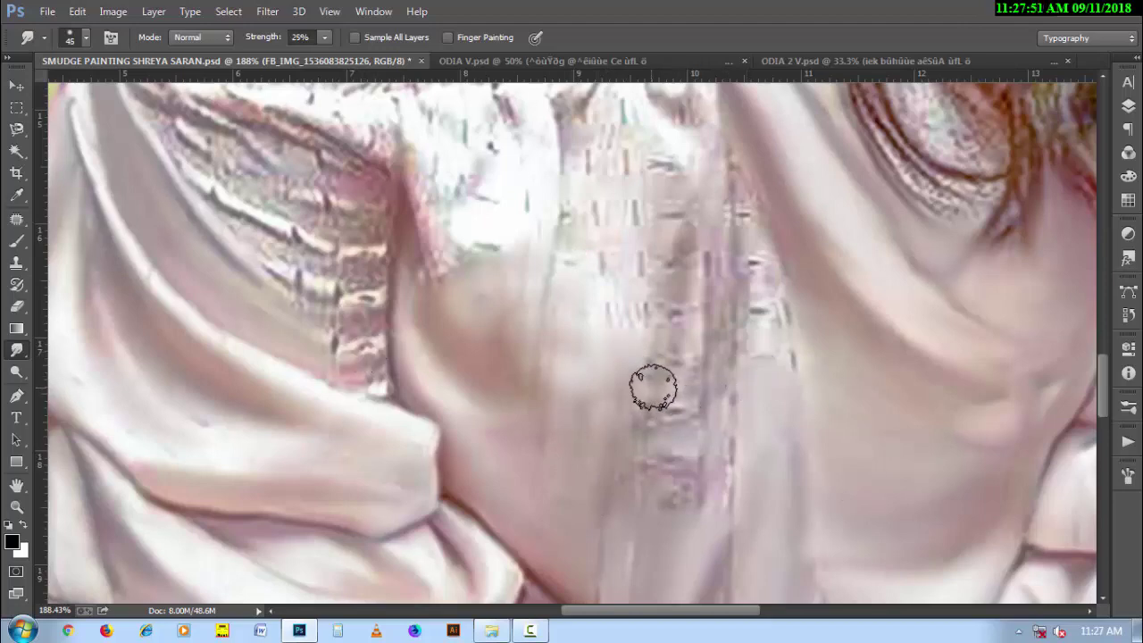
key(])
key(bracketright)
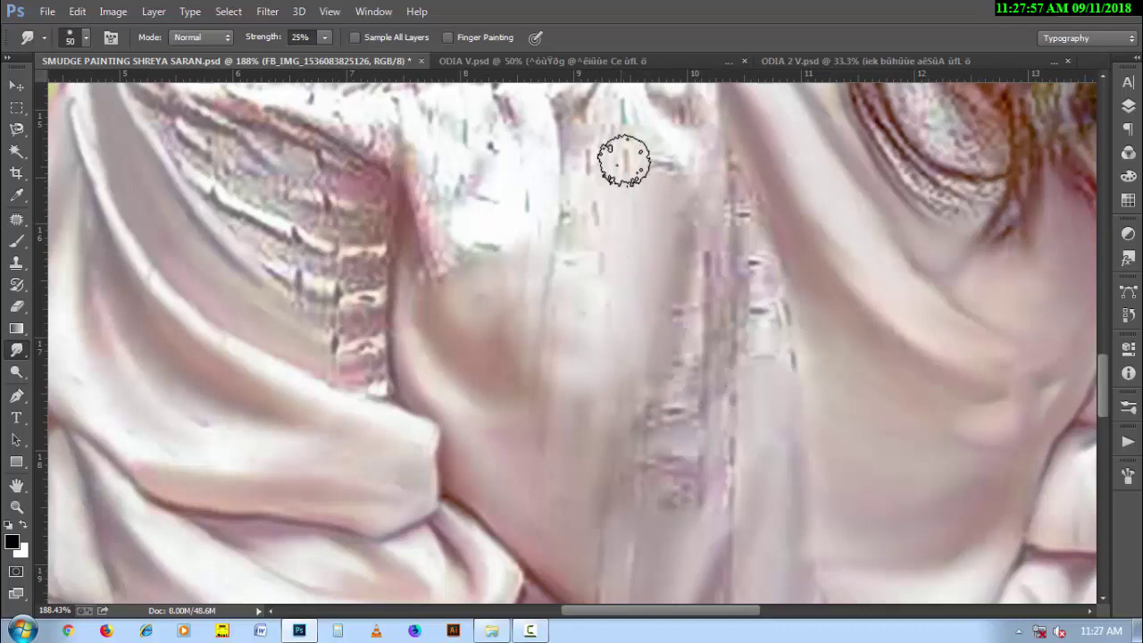
drag(602, 163, 574, 273)
With progressively smaller brushes, smear the purple fold streaks and the area near the fold's top
key(bracketleft)
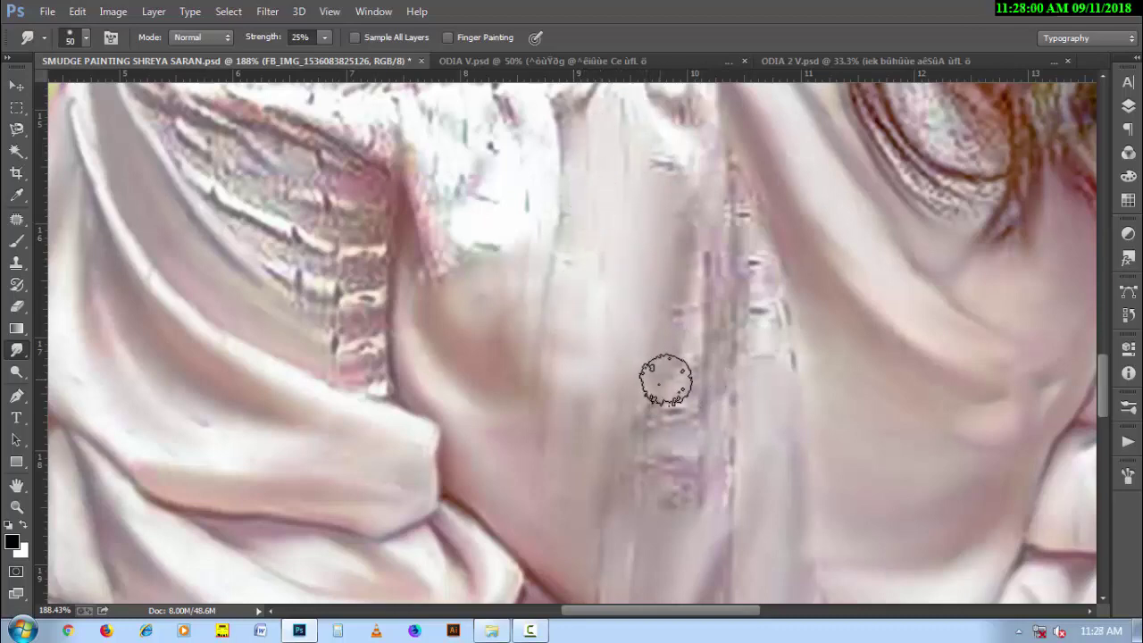
mouse_move(656, 442)
mouse_down()
mouse_move(682, 393)
mouse_move(657, 426)
mouse_move(693, 331)
mouse_move(697, 247)
mouse_move(655, 380)
mouse_up()
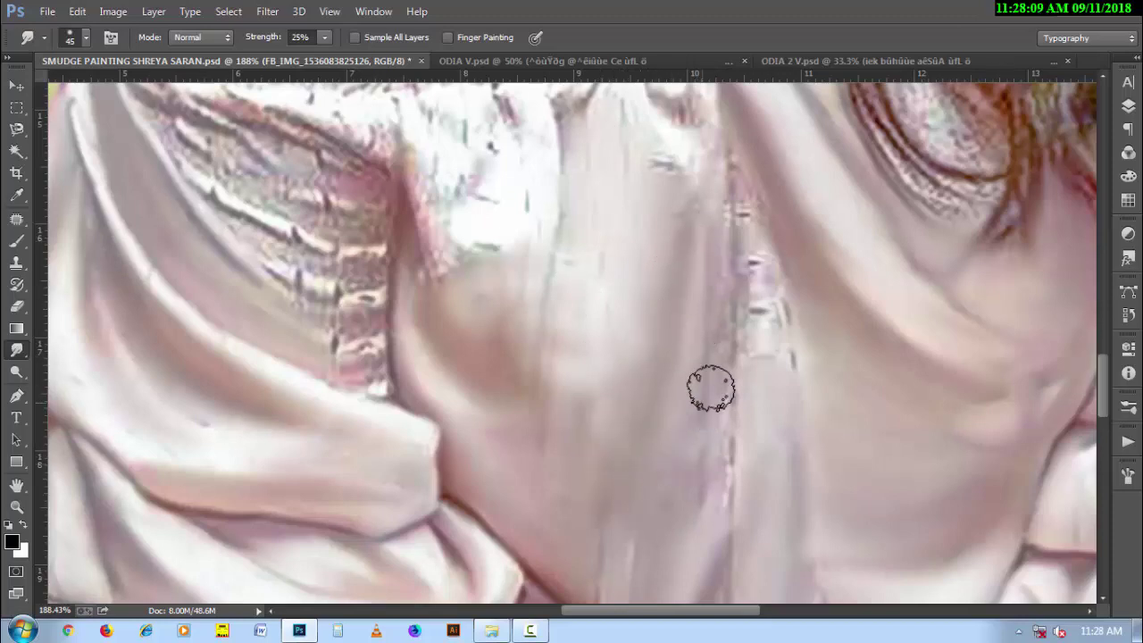
key(bracketleft)
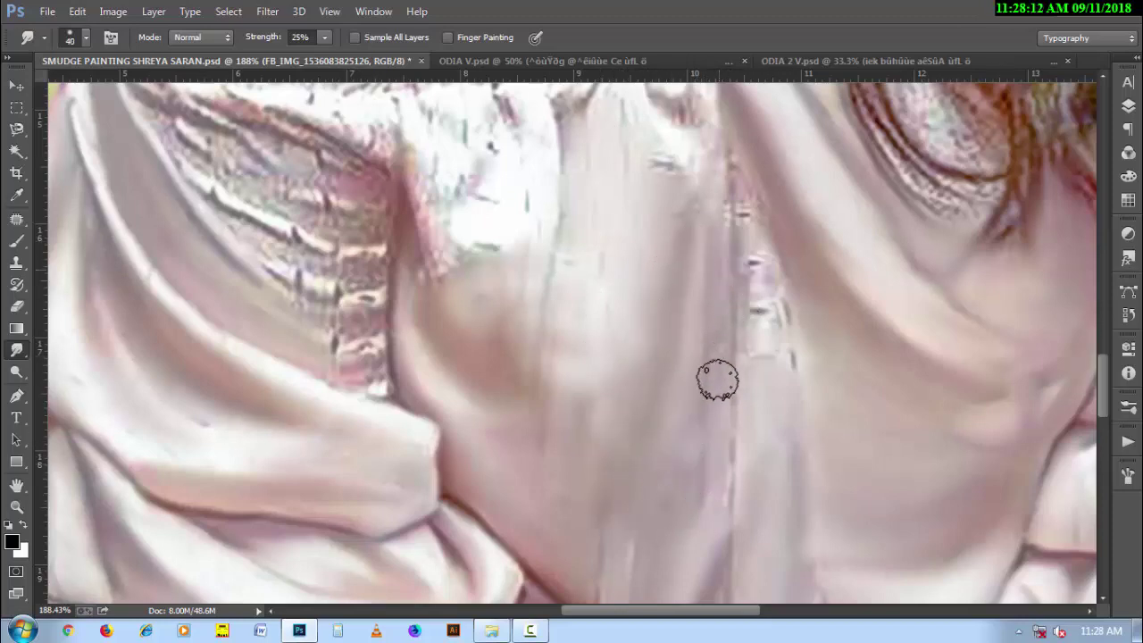
mouse_move(735, 152)
mouse_down()
mouse_move(755, 255)
mouse_move(741, 319)
mouse_move(751, 376)
mouse_move(785, 372)
mouse_move(777, 343)
mouse_move(791, 375)
mouse_move(771, 263)
mouse_move(759, 381)
mouse_up()
key(bracketleft)
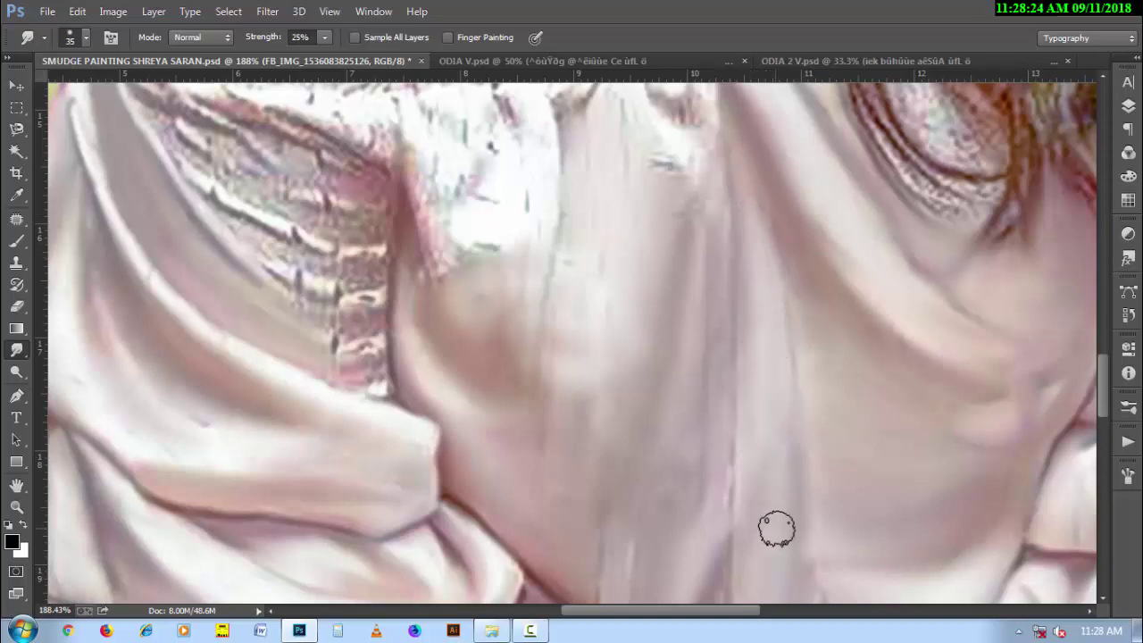
scroll(721, 291, up, 3)
key(bracketleft)
mouse_move(652, 209)
mouse_down()
mouse_move(683, 242)
mouse_move(696, 223)
mouse_move(661, 215)
mouse_move(706, 260)
mouse_move(622, 219)
mouse_move(670, 309)
mouse_move(664, 269)
mouse_move(685, 300)
mouse_move(670, 344)
mouse_move(631, 268)
mouse_move(577, 258)
mouse_up()
key(bracketright)
At 30% Smudge strength, soften the downward fold edge and dark crease marks beneath the waistband
key(bracketright)
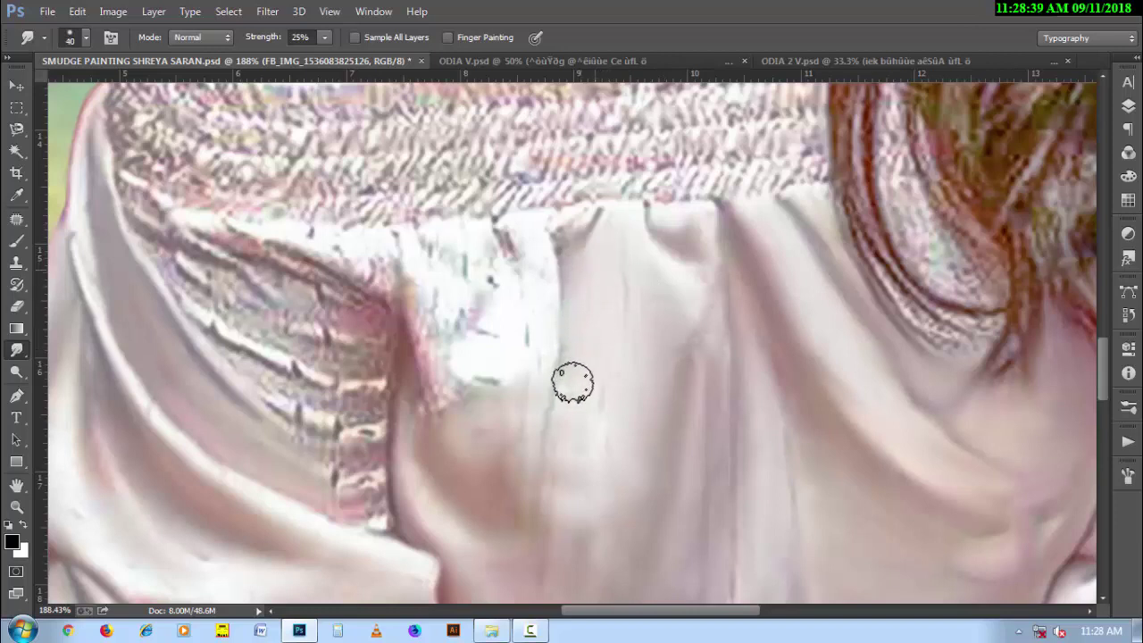
key(bracketright)
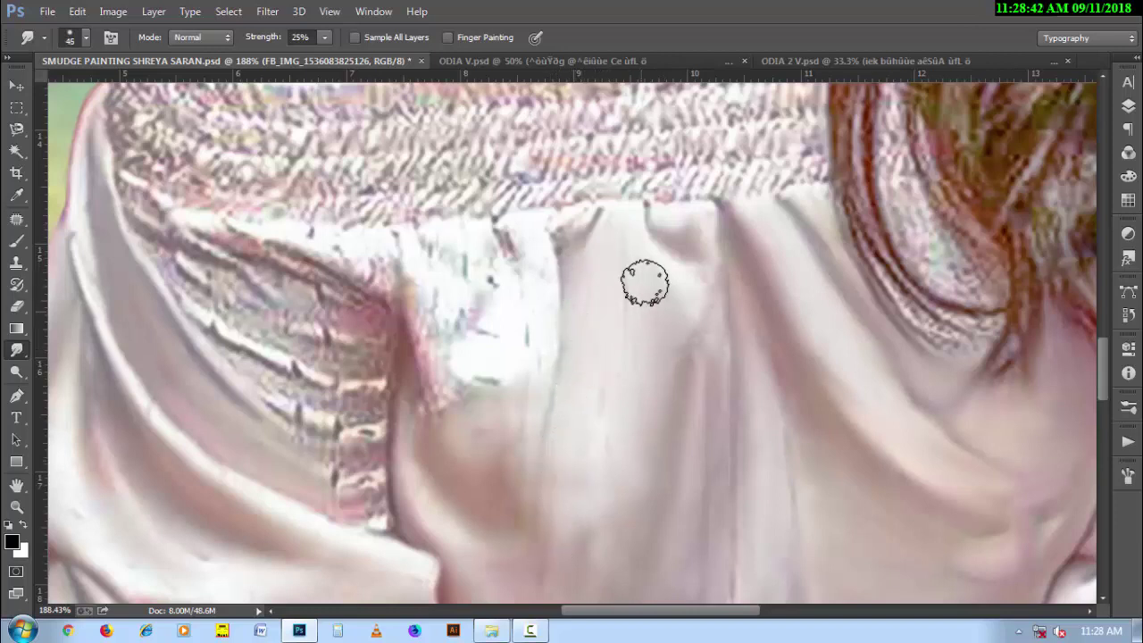
key(bracketleft)
key(bracketleft)
key(bracketleft)
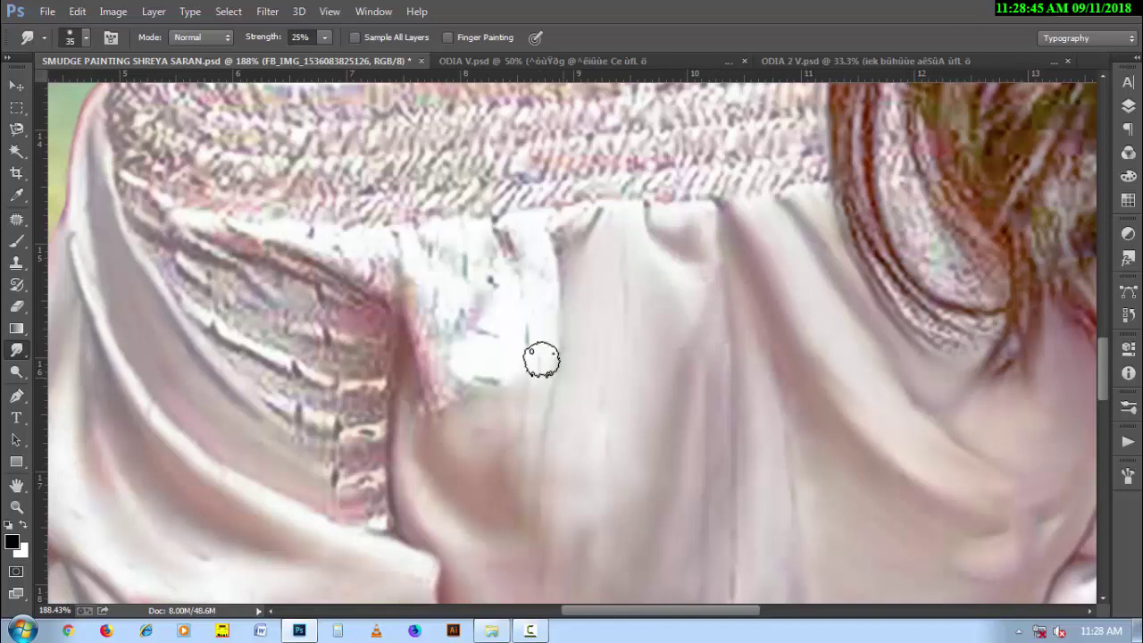
key(3)
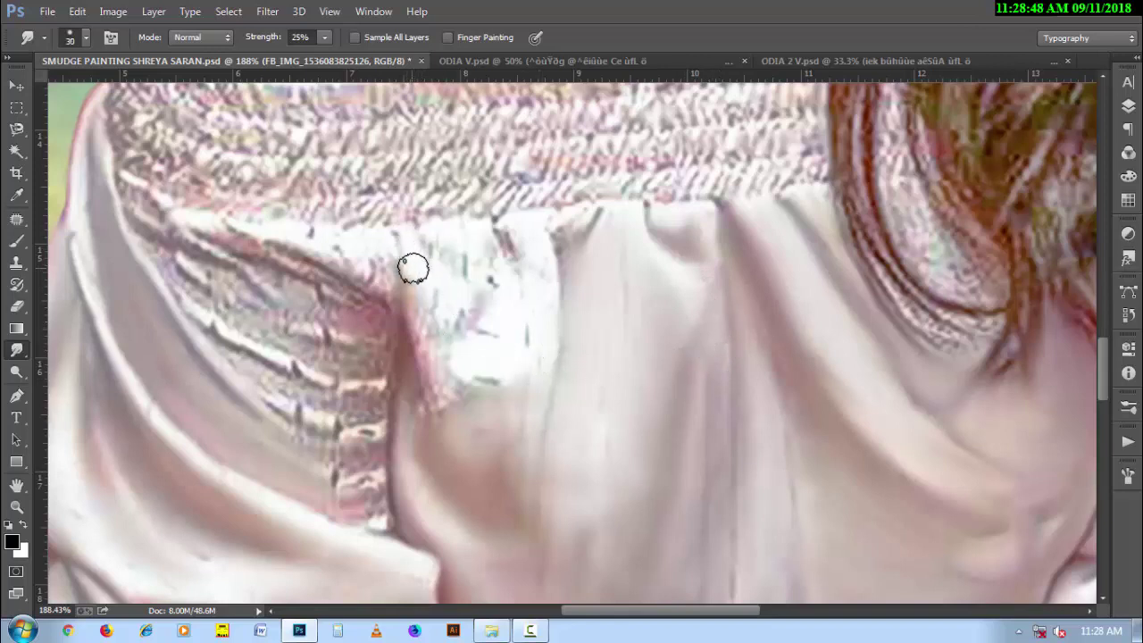
mouse_move(413, 259)
mouse_down()
mouse_move(438, 396)
mouse_move(479, 378)
mouse_move(517, 326)
mouse_up()
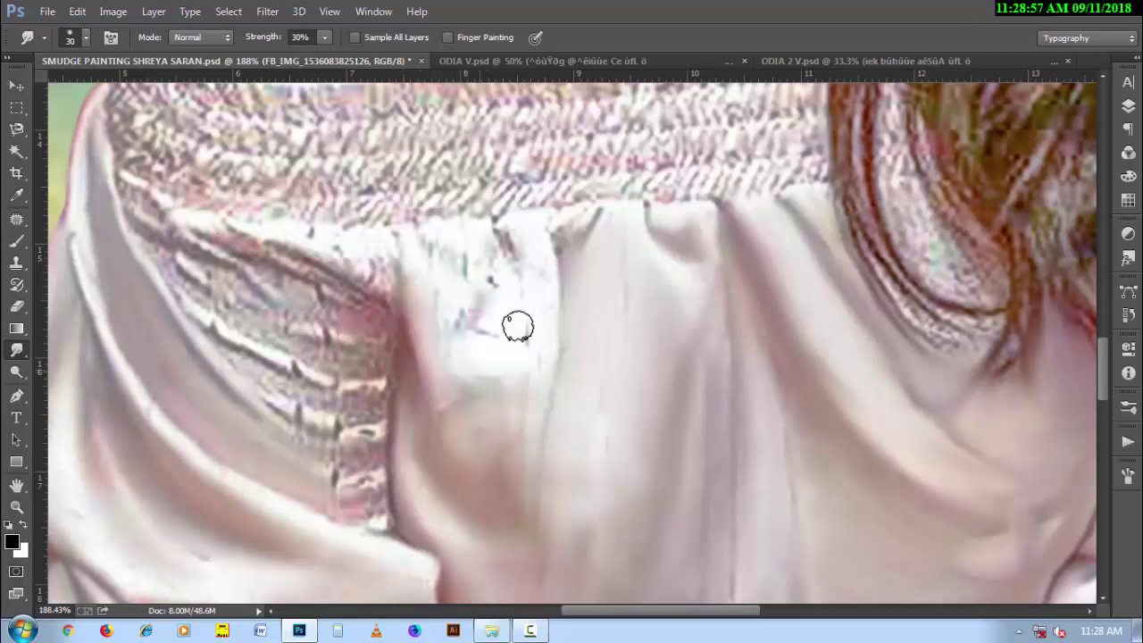
mouse_move(535, 365)
mouse_down()
mouse_move(505, 233)
mouse_move(488, 222)
mouse_move(456, 261)
mouse_move(464, 312)
mouse_move(484, 293)
mouse_move(448, 319)
mouse_move(428, 263)
mouse_move(492, 285)
mouse_move(443, 372)
mouse_up()
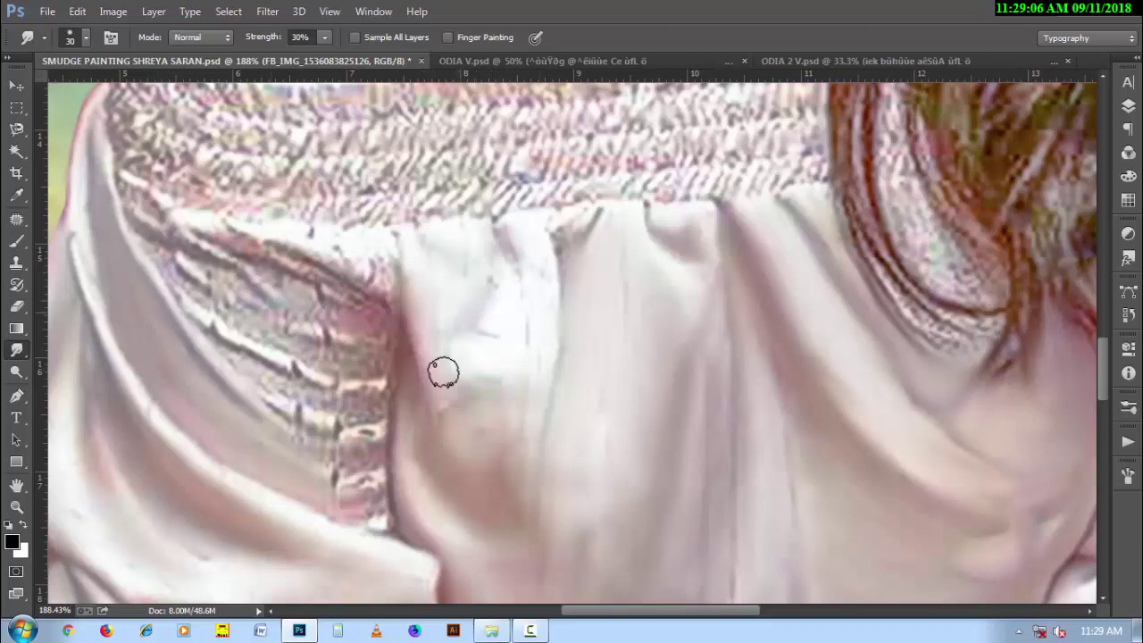
mouse_move(158, 253)
mouse_down()
mouse_move(335, 314)
mouse_move(349, 298)
mouse_move(427, 336)
mouse_move(347, 286)
mouse_move(301, 237)
mouse_move(371, 293)
mouse_up()
key(bracketleft)
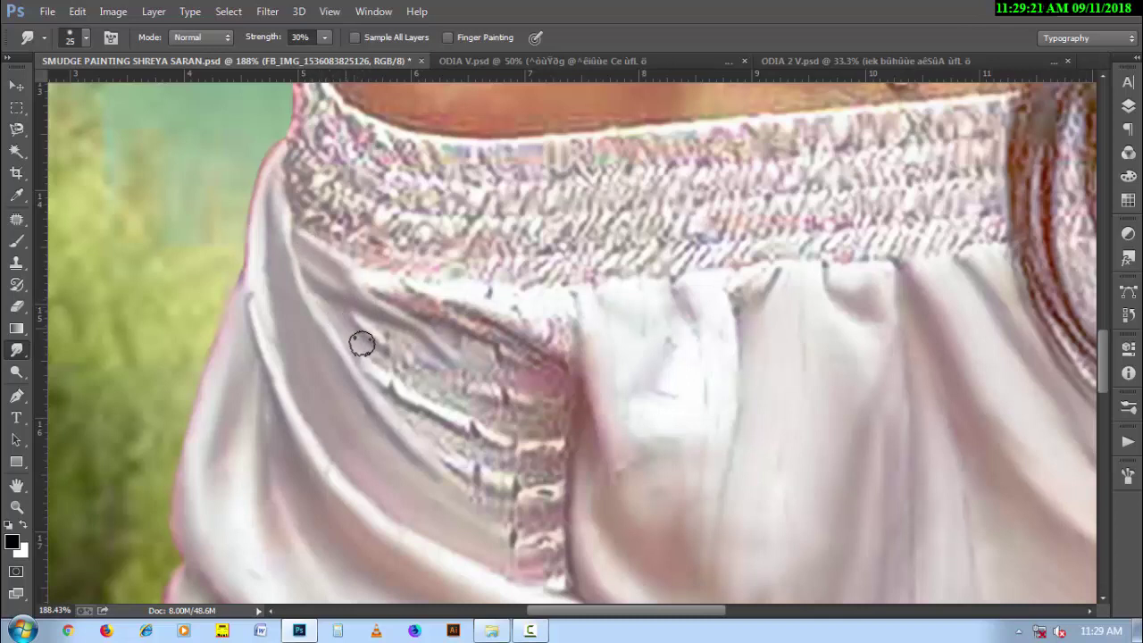
Smudge the dark crease streaks, lower fold, brownish pleat lines and striped highlights on the left
key(bracketright)
mouse_move(339, 315)
mouse_down()
mouse_move(375, 340)
mouse_move(388, 331)
mouse_move(372, 324)
mouse_move(391, 373)
mouse_move(455, 411)
mouse_up()
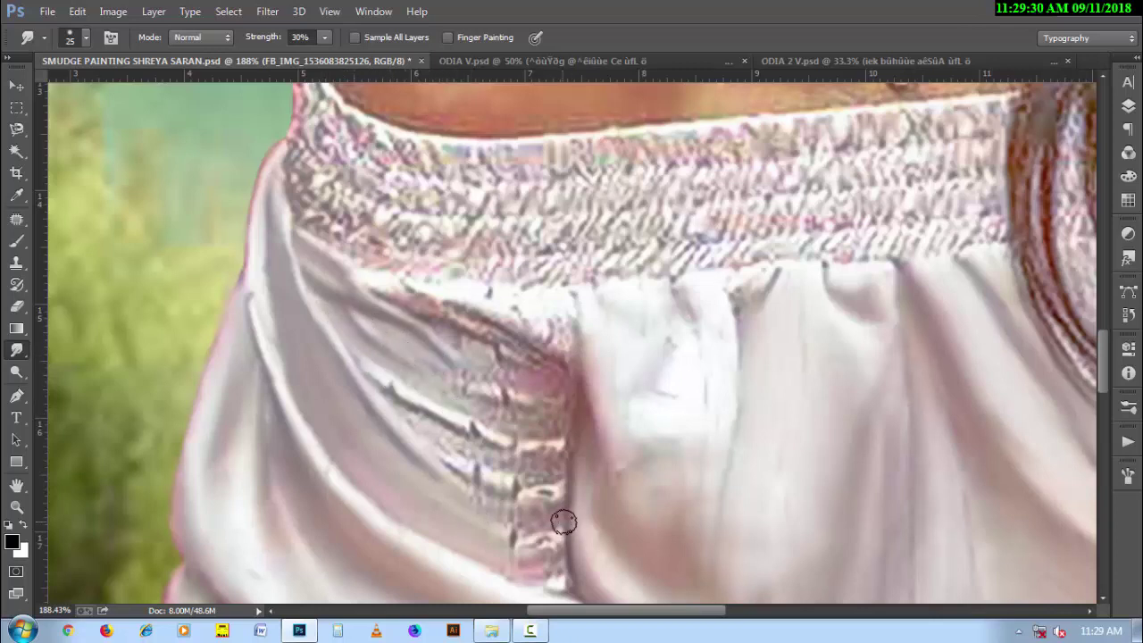
mouse_move(490, 510)
mouse_down()
mouse_move(520, 520)
mouse_move(488, 506)
mouse_move(536, 543)
mouse_move(554, 541)
mouse_up()
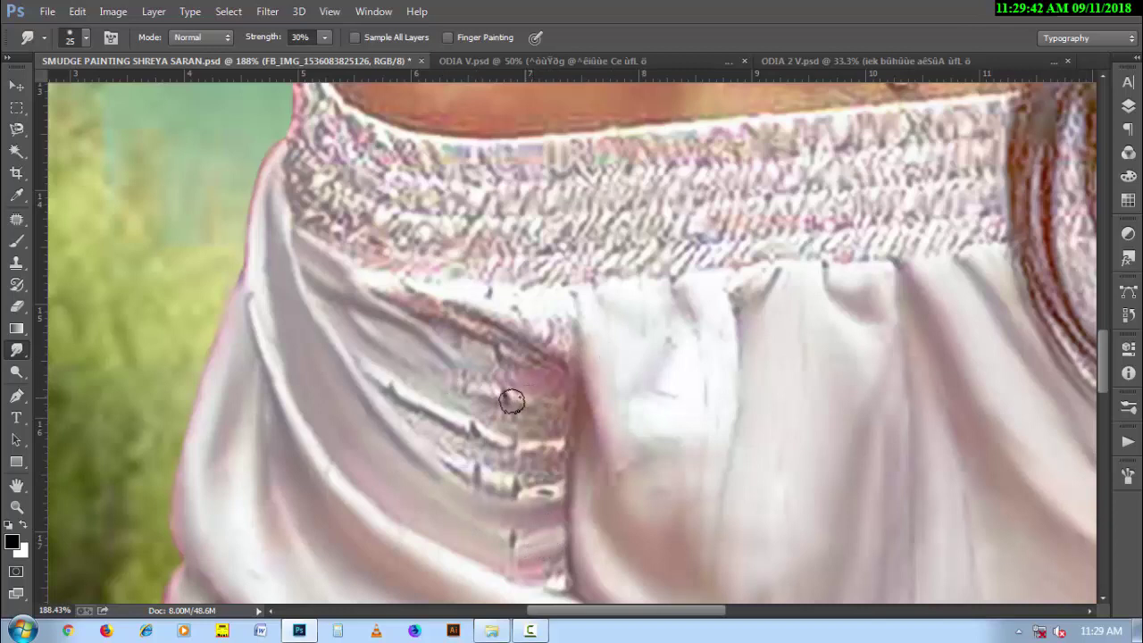
mouse_move(398, 305)
mouse_down()
mouse_move(541, 365)
mouse_move(376, 291)
mouse_up()
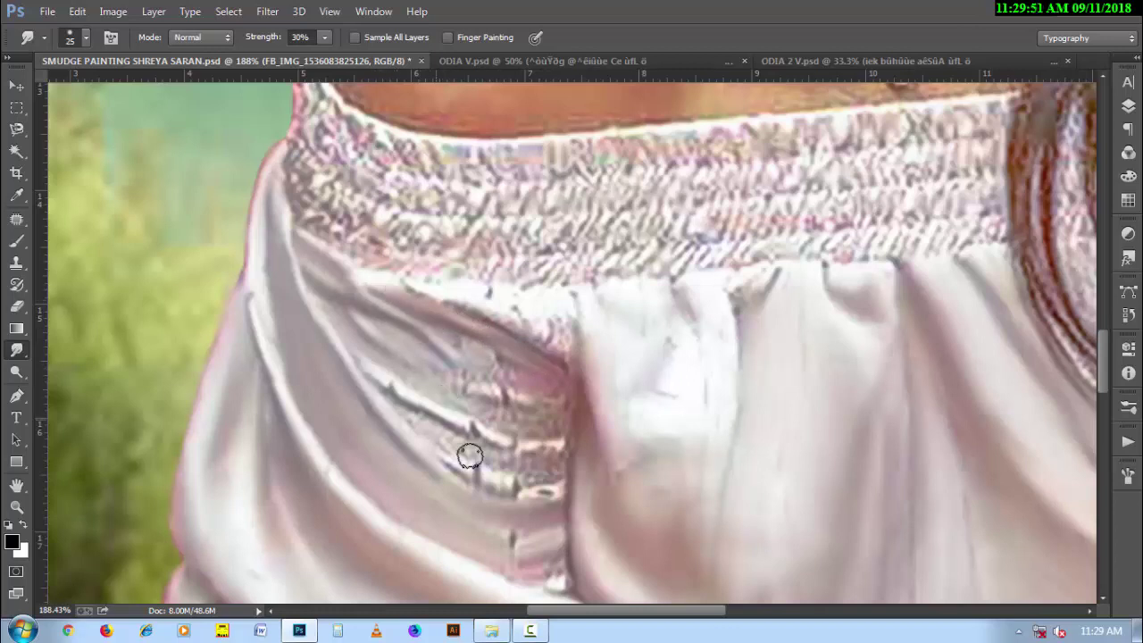
drag(420, 288, 458, 301)
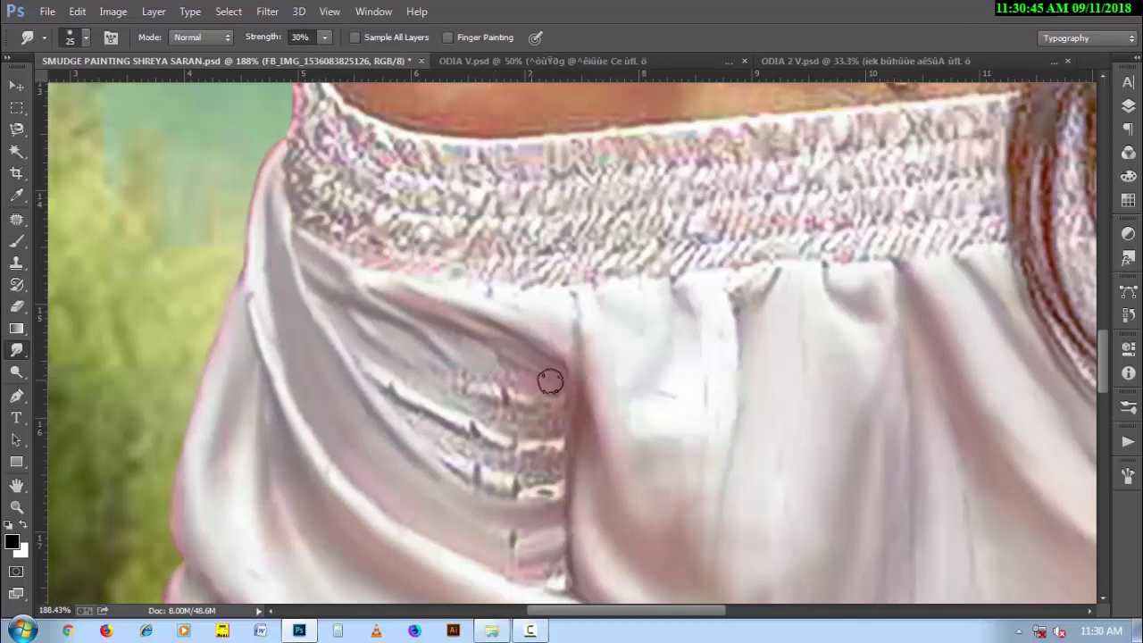
mouse_move(557, 402)
mouse_down()
mouse_move(449, 375)
mouse_move(527, 395)
mouse_up()
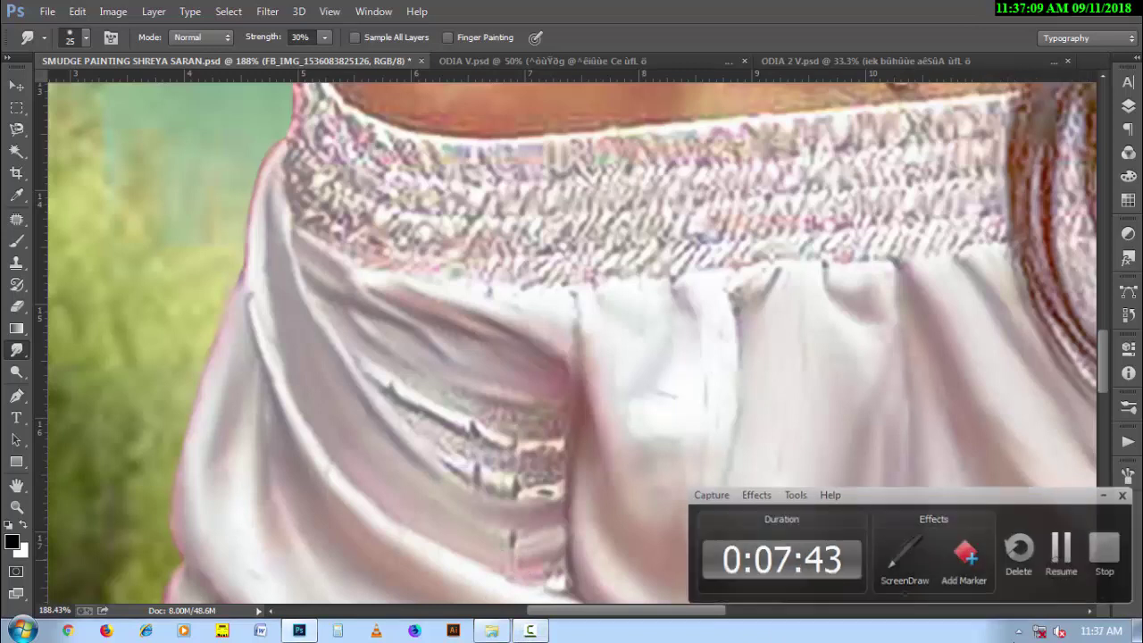
Blend the dark fold streaks, then use a smaller brush on the pleat stripes
mouse_move(346, 309)
mouse_down()
mouse_move(401, 375)
mouse_move(506, 420)
mouse_up()
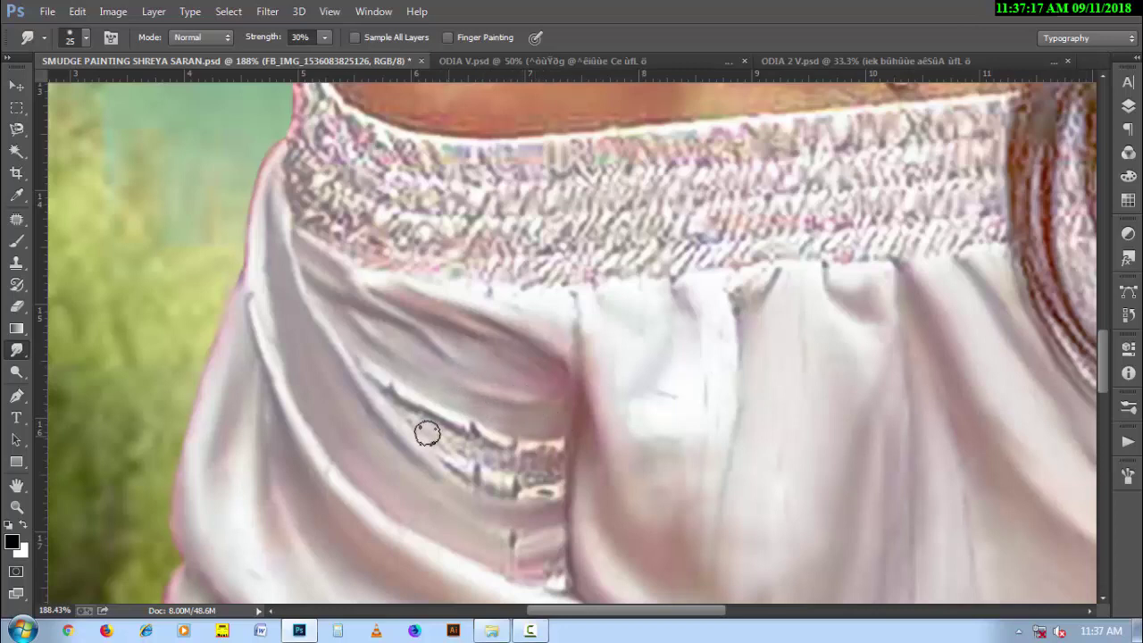
mouse_move(383, 385)
mouse_down()
mouse_move(483, 443)
mouse_move(564, 460)
mouse_up()
key(bracketleft)
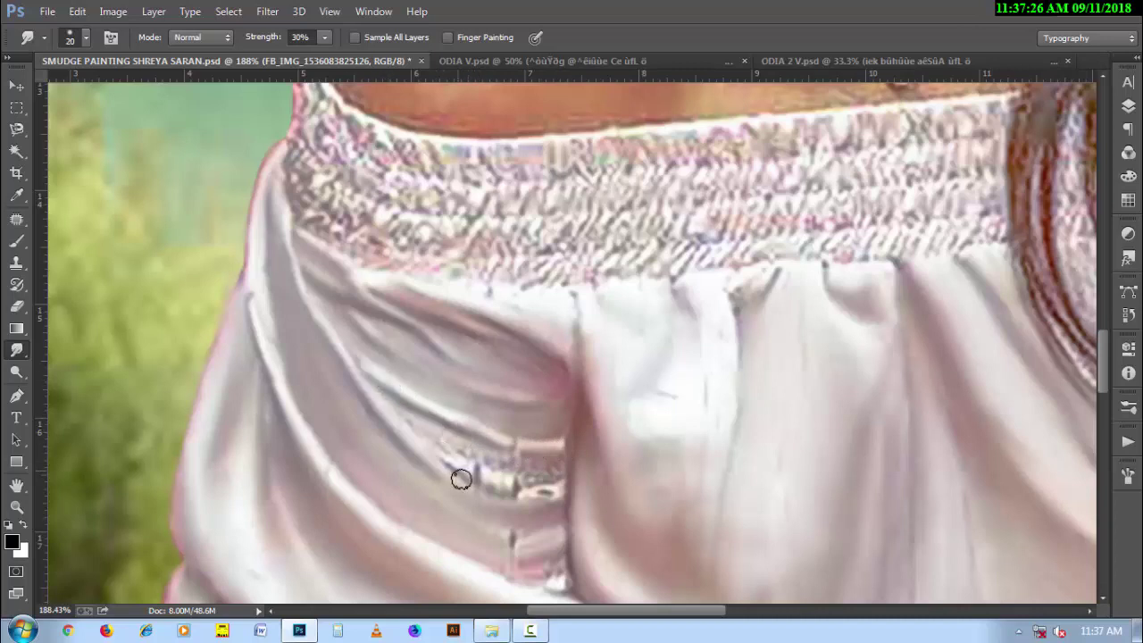
drag(474, 476, 490, 484)
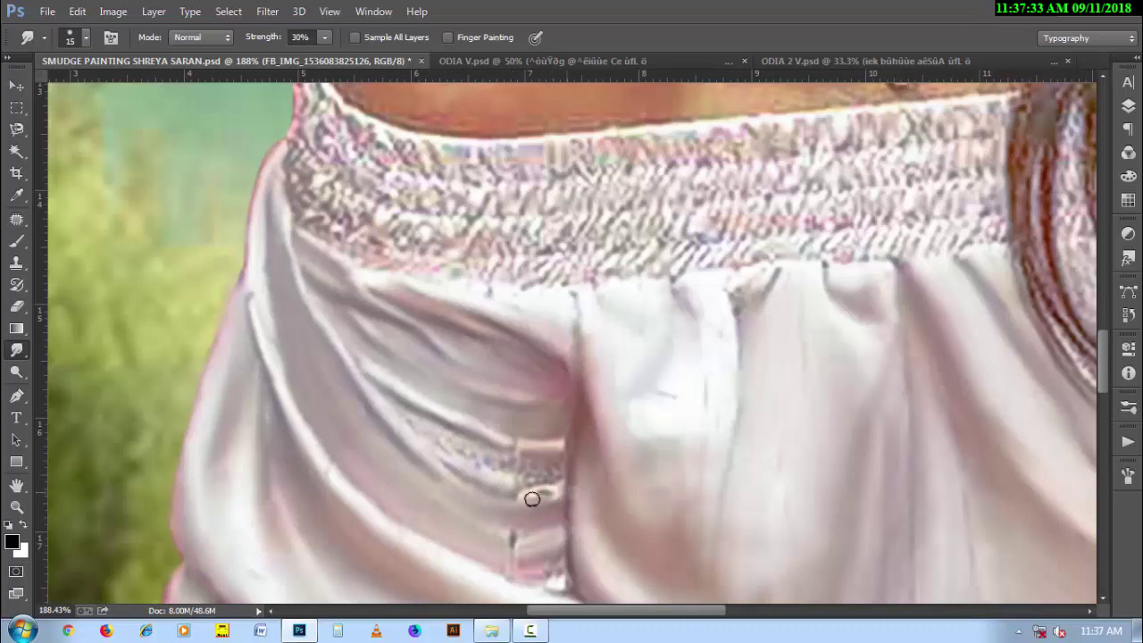
mouse_move(542, 492)
mouse_down()
mouse_move(536, 472)
mouse_move(451, 445)
mouse_up()
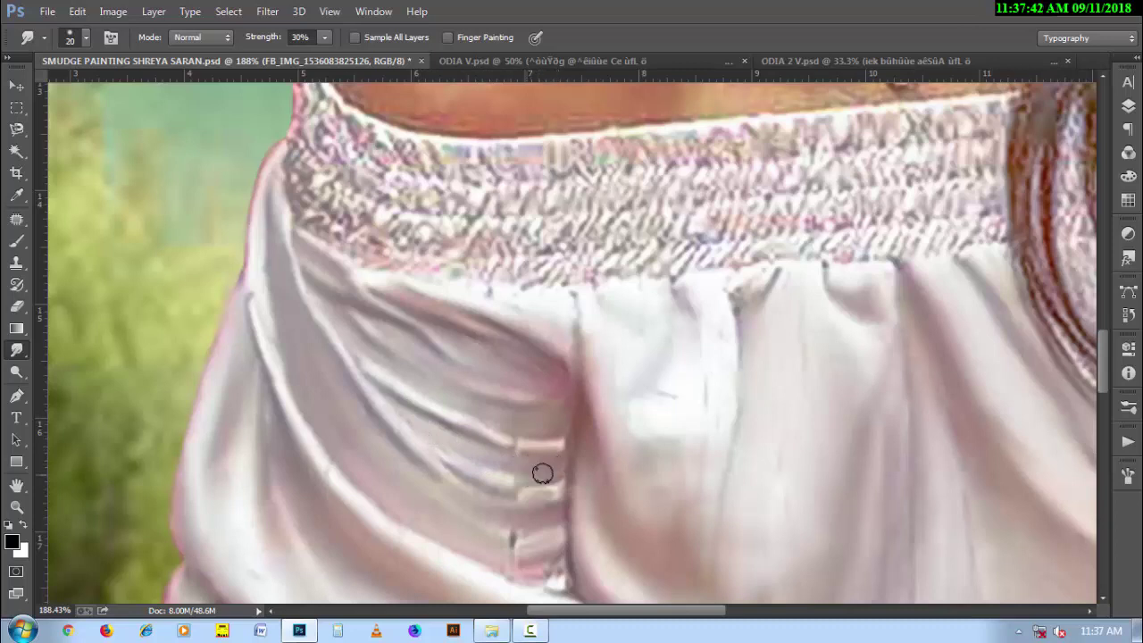
scroll(403, 474, down, 2)
scroll(525, 466, down, 2)
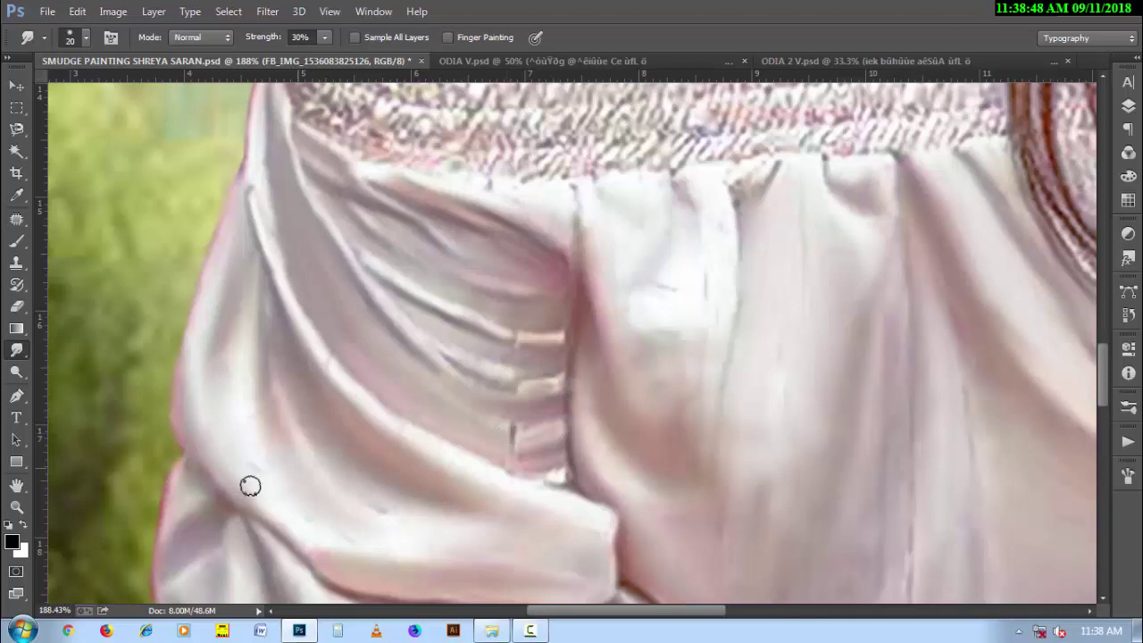
Rotate the canvas view to follow the pleats' fold direction
key(r)
mouse_move(298, 509)
mouse_down()
mouse_move(306, 435)
mouse_move(428, 327)
mouse_up()
click(18, 351)
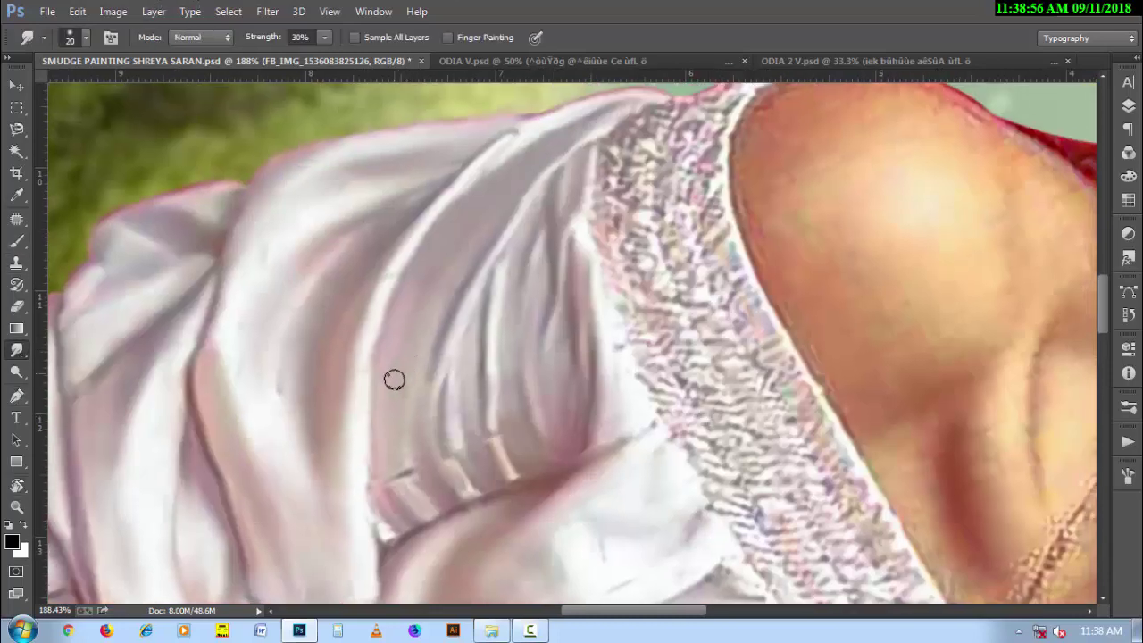
Smudge the sleeve pleat stripes into the surrounding fabric with adjusted brush sizes
key(bracketright)
key(bracketleft)
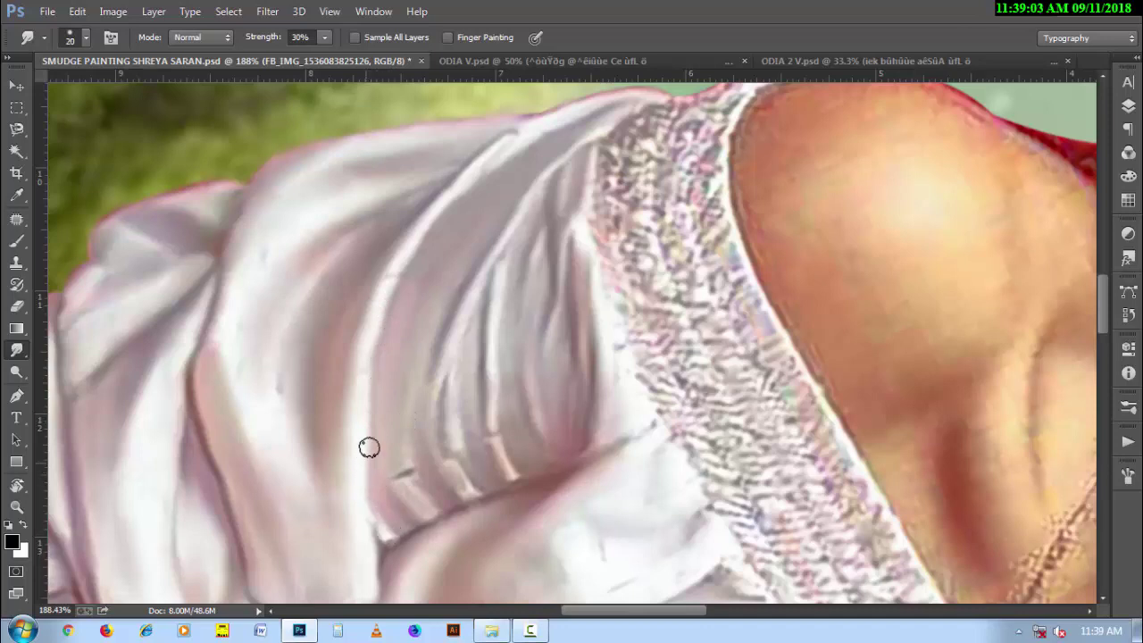
mouse_move(408, 449)
mouse_down()
mouse_move(403, 490)
mouse_move(458, 505)
mouse_move(453, 352)
mouse_move(467, 464)
mouse_move(471, 339)
mouse_move(483, 462)
mouse_move(477, 298)
mouse_move(482, 423)
mouse_move(502, 451)
mouse_up()
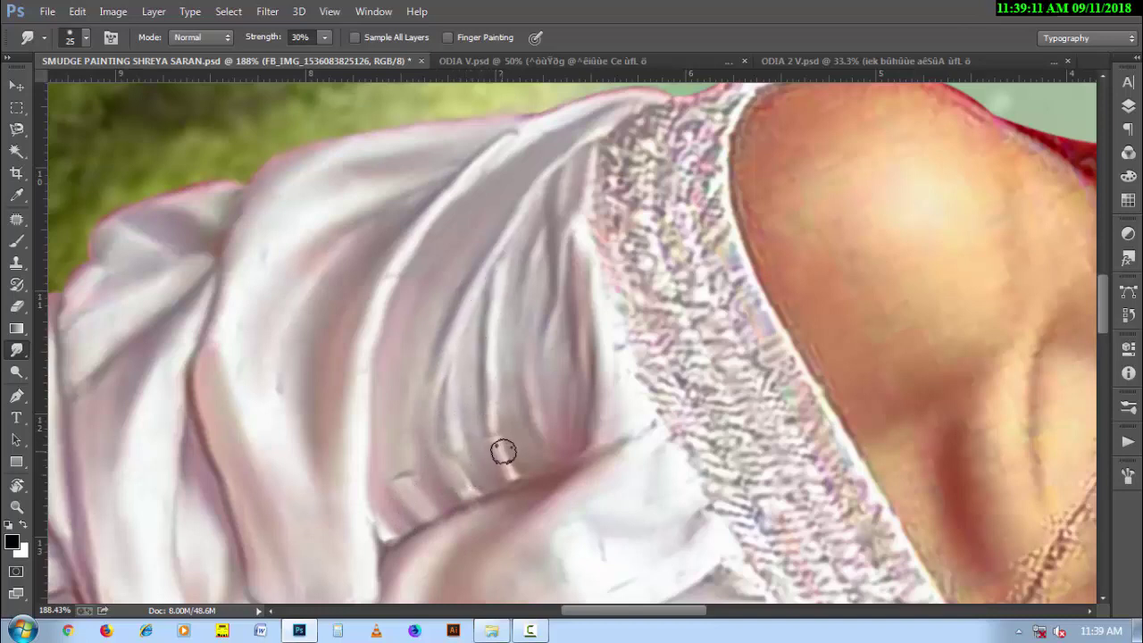
key(bracketright)
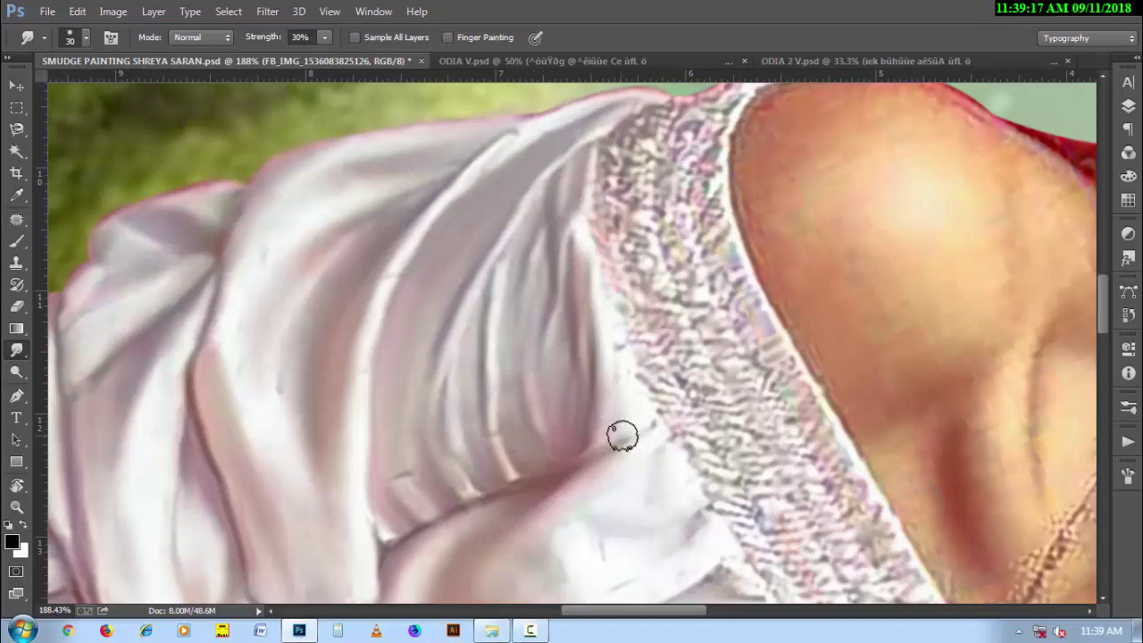
mouse_move(509, 273)
mouse_down()
mouse_move(480, 312)
mouse_move(276, 438)
mouse_up()
key(bracketleft)
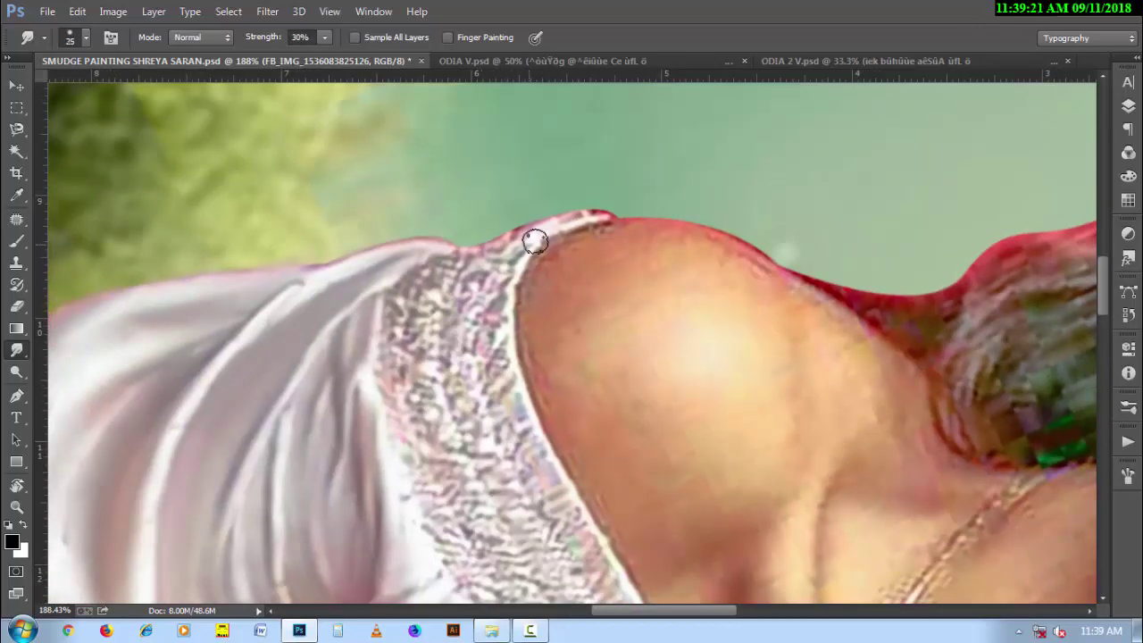
Smudge the shoulder's pink top rim, the lace speckles near the shoulder, and the lace edge lower down
mouse_move(516, 236)
mouse_down()
mouse_move(498, 241)
mouse_move(562, 214)
mouse_move(599, 215)
mouse_move(506, 245)
mouse_up()
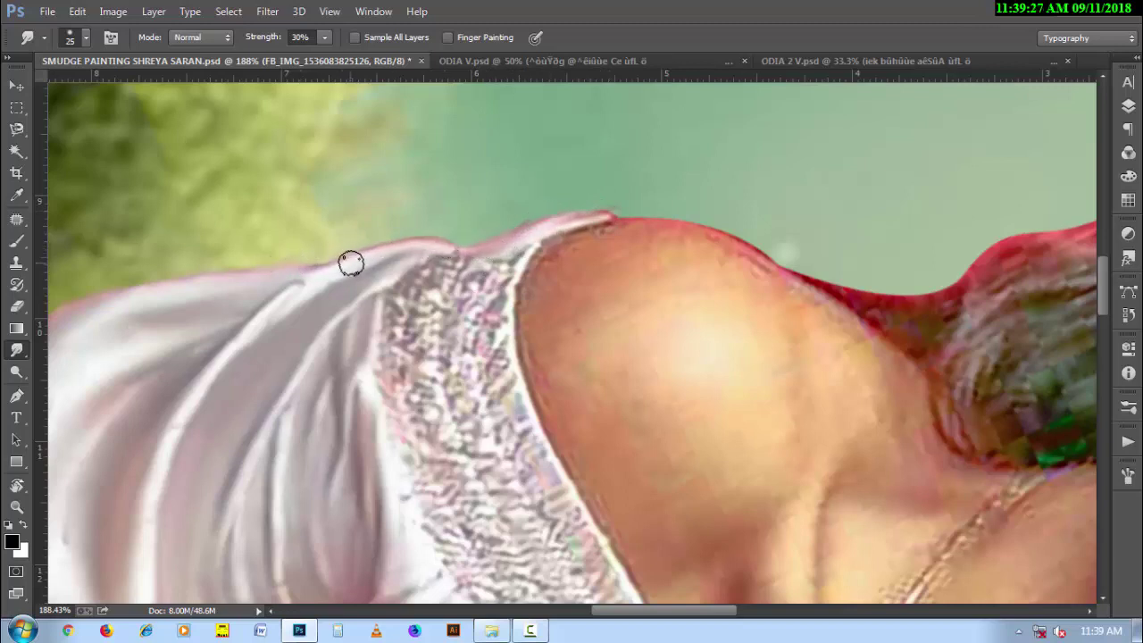
key(bracketleft)
key(bracketright)
mouse_move(429, 324)
mouse_down()
mouse_move(429, 345)
mouse_move(446, 272)
mouse_move(398, 327)
mouse_up()
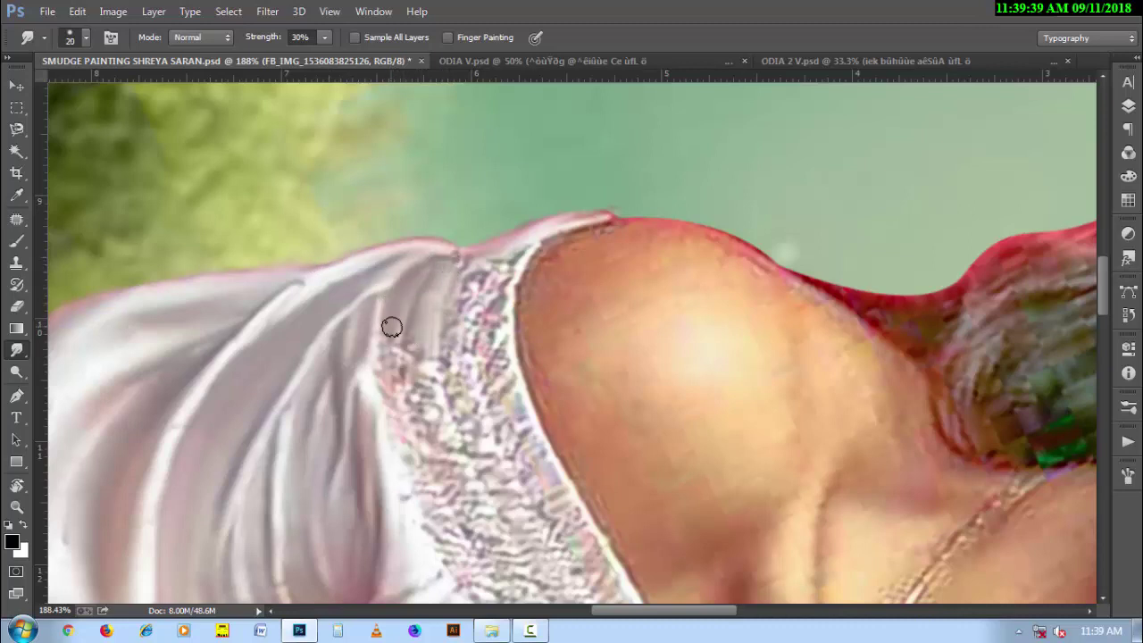
mouse_move(391, 327)
mouse_down()
mouse_move(387, 382)
mouse_move(383, 334)
mouse_move(386, 359)
mouse_move(395, 330)
mouse_move(413, 342)
mouse_move(410, 363)
mouse_move(414, 342)
mouse_move(418, 390)
mouse_move(438, 286)
mouse_move(400, 328)
mouse_up()
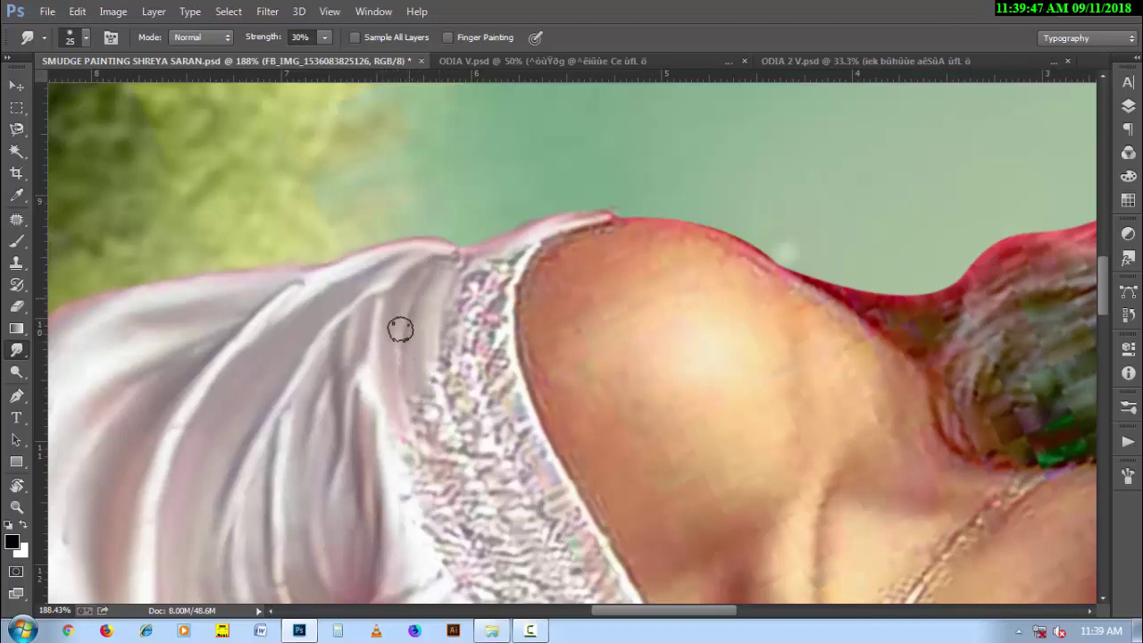
key(bracketright)
scroll(388, 402, down, 3)
scroll(402, 416, down, 1)
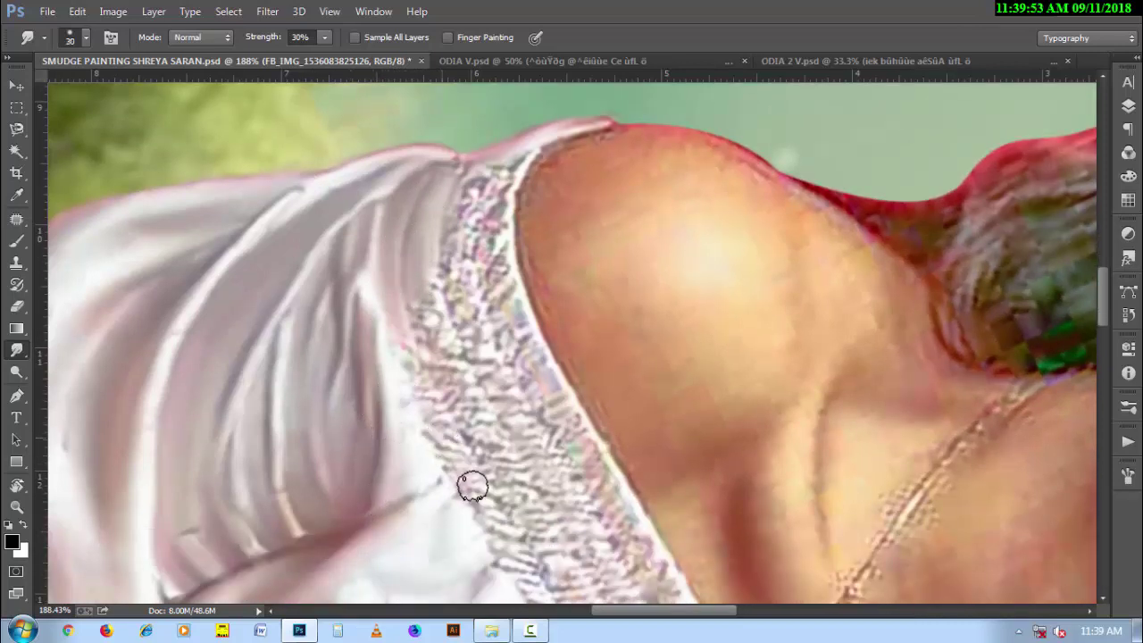
mouse_move(472, 486)
mouse_down()
mouse_move(428, 416)
mouse_move(479, 510)
mouse_move(423, 403)
mouse_move(429, 467)
mouse_move(427, 456)
mouse_move(455, 510)
mouse_move(441, 413)
mouse_move(501, 554)
mouse_up()
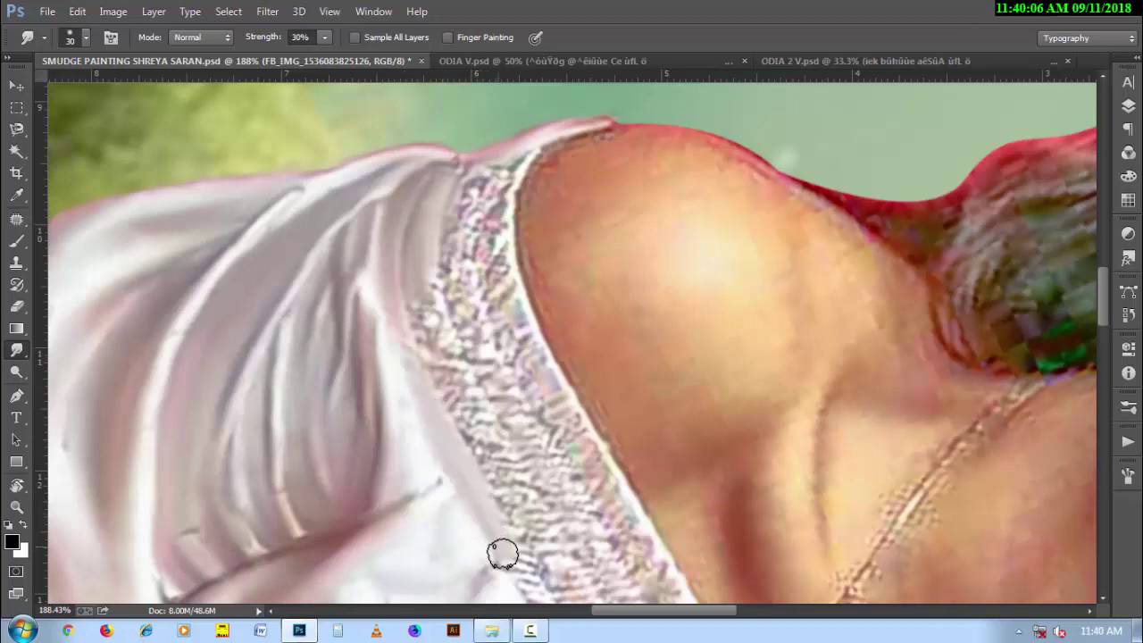
Smear the beaded lace border along the neckline in two passes, varying the brush size
scroll(502, 555, down, 1)
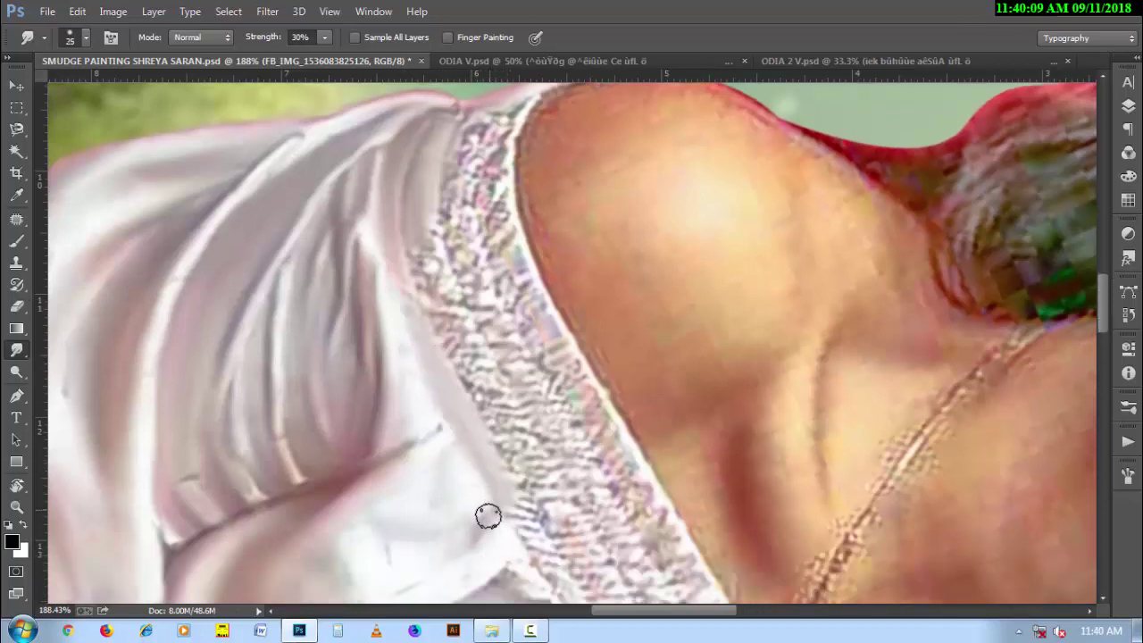
key(bracketright)
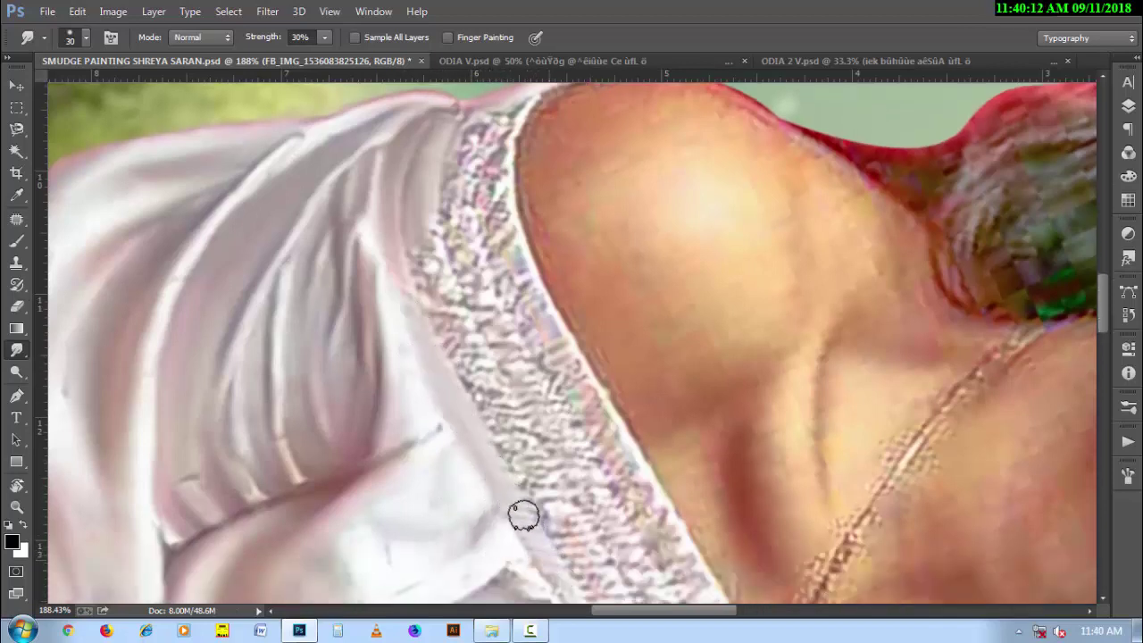
mouse_move(523, 516)
mouse_down()
mouse_move(565, 594)
mouse_move(515, 500)
mouse_move(541, 545)
mouse_move(533, 487)
mouse_move(597, 587)
mouse_move(584, 492)
mouse_move(651, 599)
mouse_move(625, 556)
mouse_move(566, 538)
mouse_move(598, 580)
mouse_move(566, 579)
mouse_move(615, 485)
mouse_move(655, 541)
mouse_move(648, 508)
mouse_move(694, 595)
mouse_move(640, 480)
mouse_move(704, 584)
mouse_up()
key(bracketright)
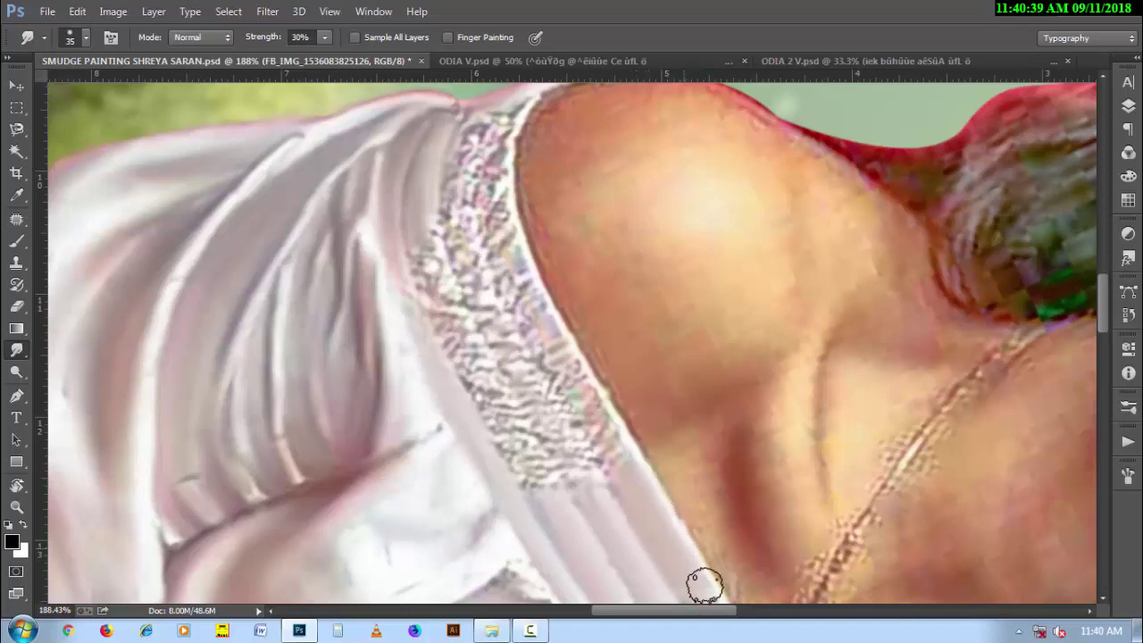
key(bracketleft)
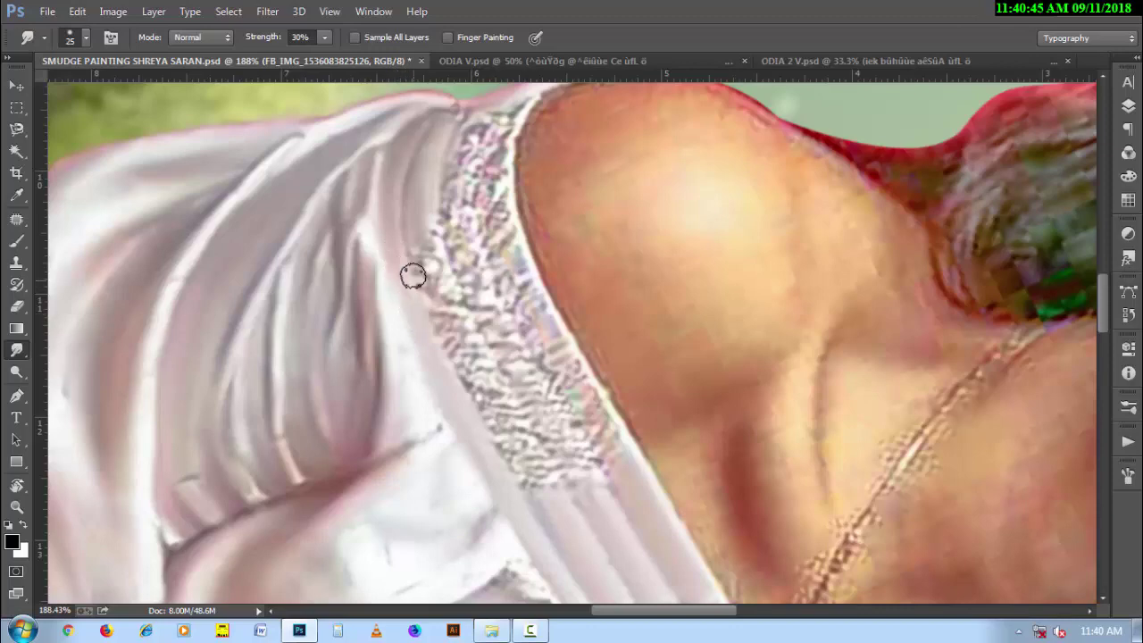
key(bracketright)
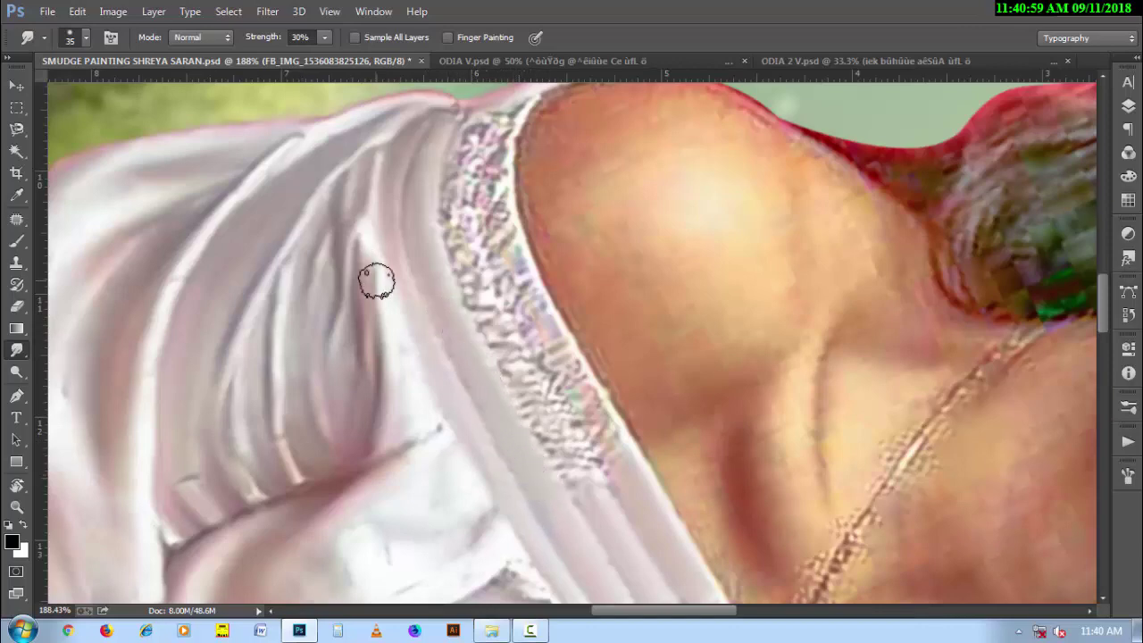
key(bracketleft)
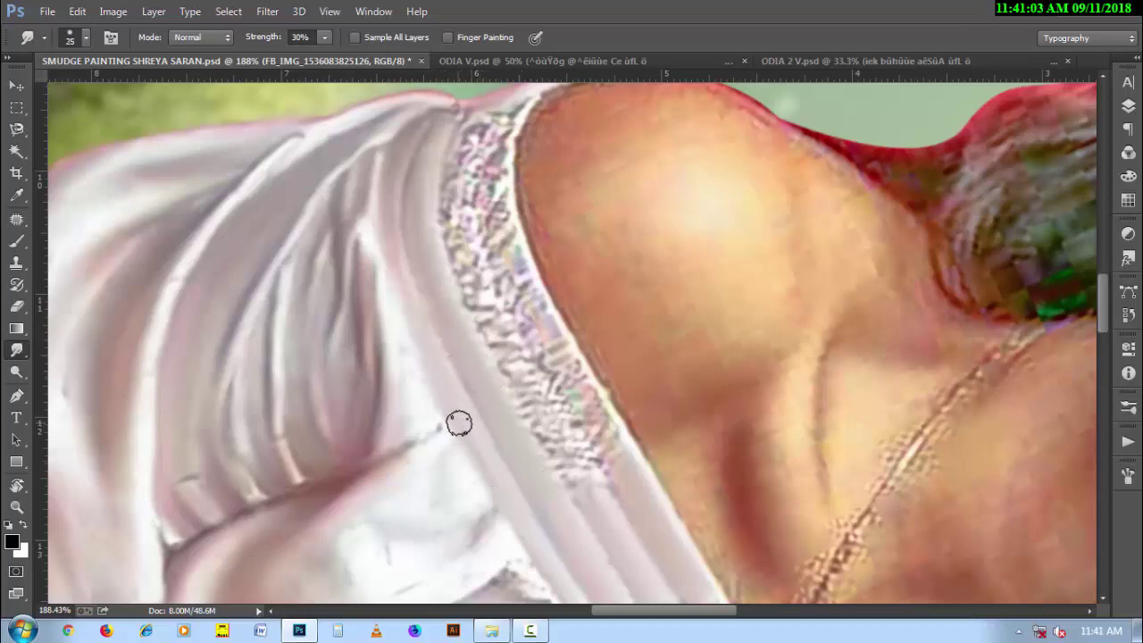
key(bracketright)
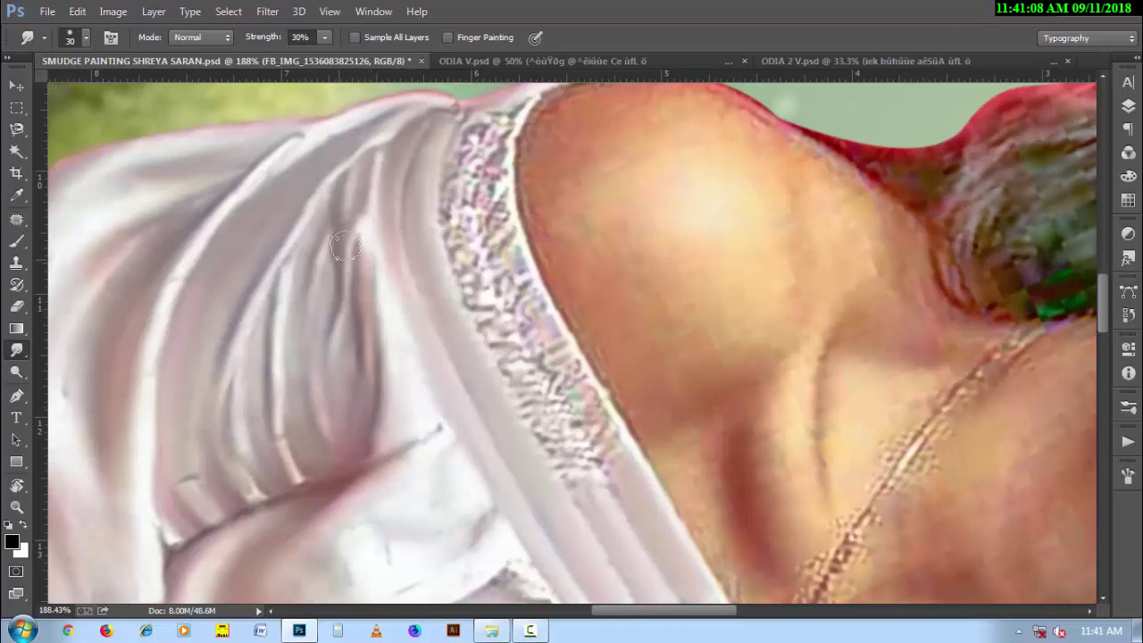
key(bracketright)
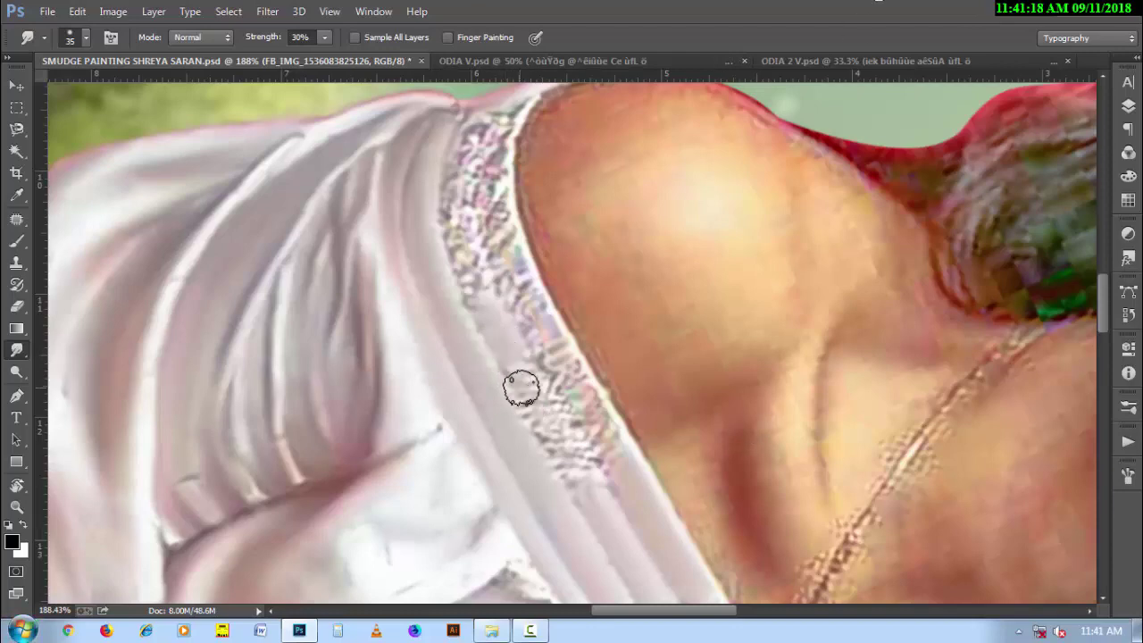
mouse_move(514, 358)
mouse_down()
mouse_move(593, 486)
mouse_move(520, 360)
mouse_move(566, 461)
mouse_move(484, 352)
mouse_move(555, 482)
mouse_move(596, 366)
mouse_move(528, 324)
mouse_move(612, 461)
mouse_move(545, 319)
mouse_move(618, 452)
mouse_up()
key(bracketleft)
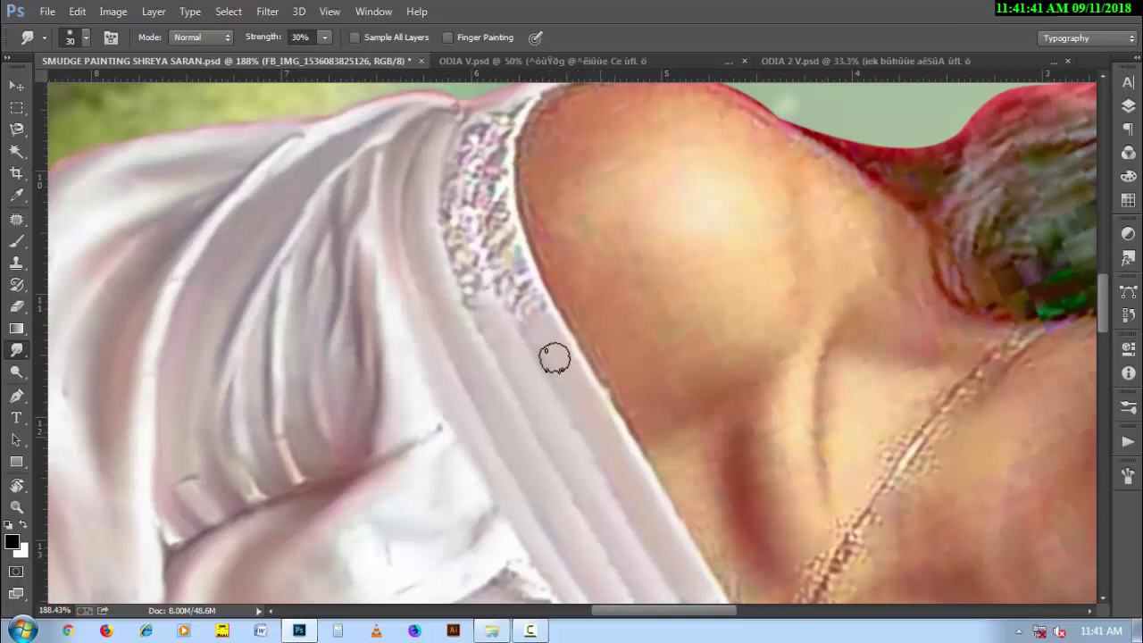
click(529, 631)
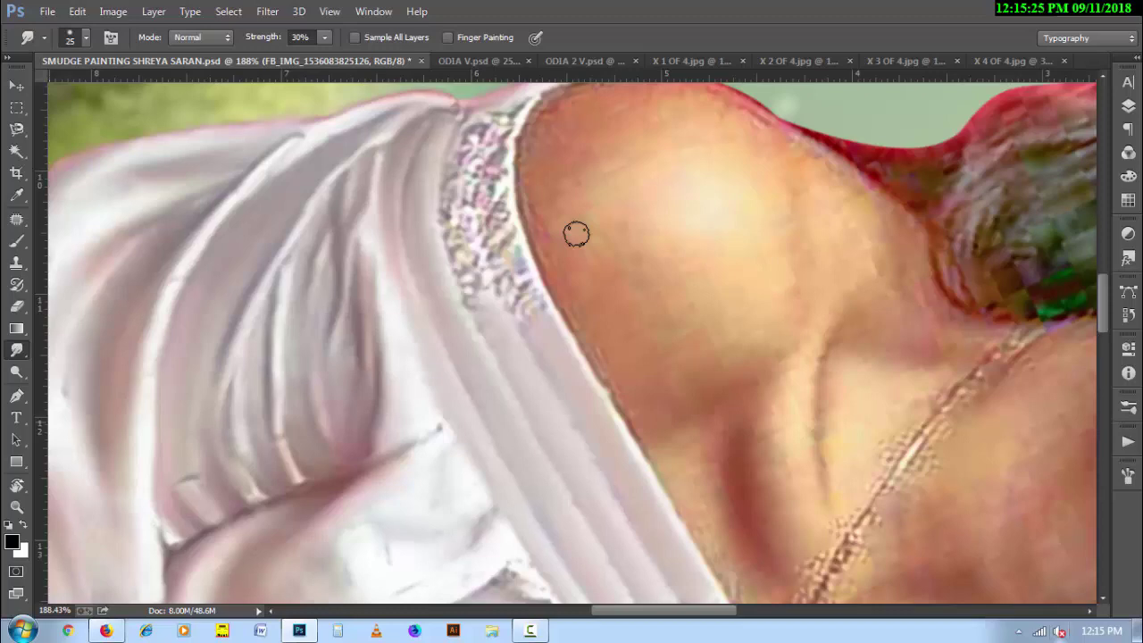
Reset the canvas rotation to 0° and switch back to the Smudge tool
key(r)
key(Escape)
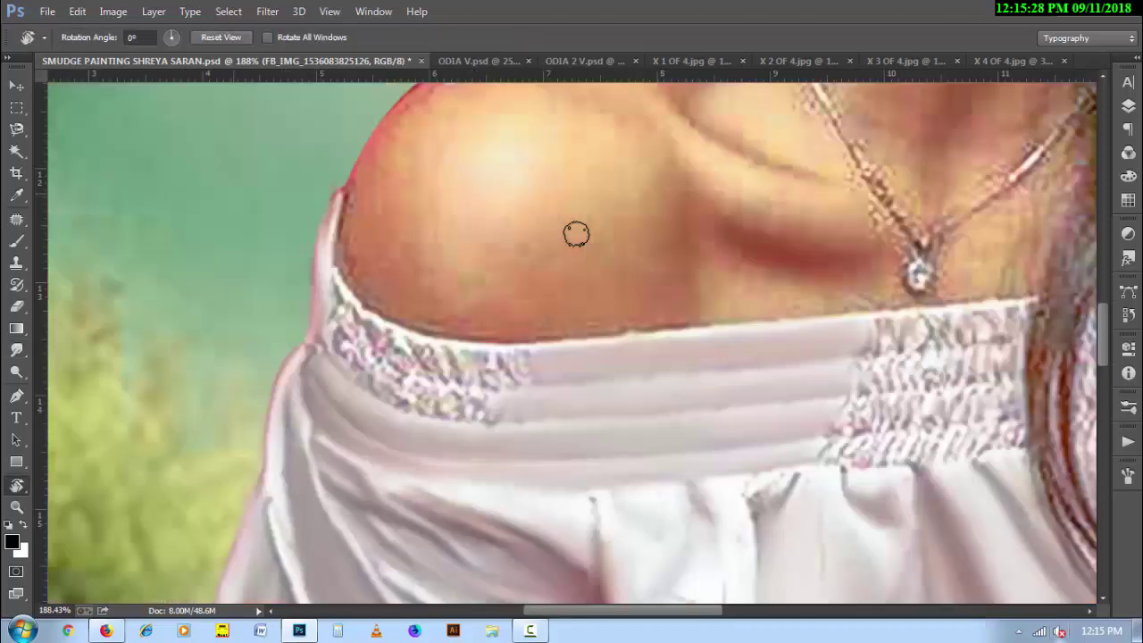
key(r)
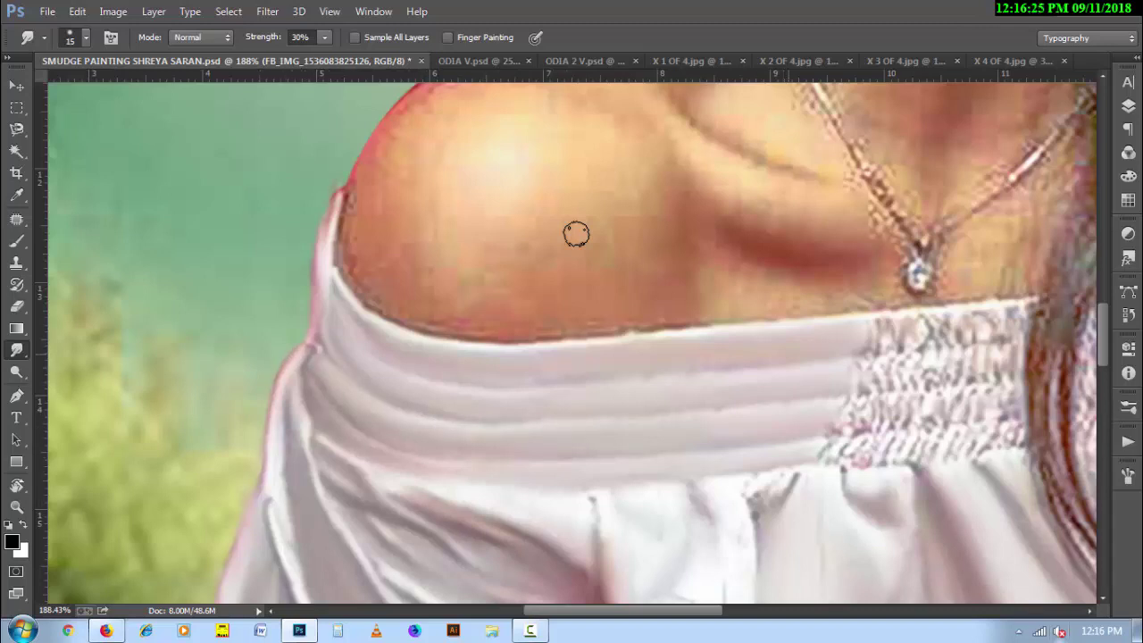
scroll(576, 234, down, 3)
scroll(575, 234, right, 3)
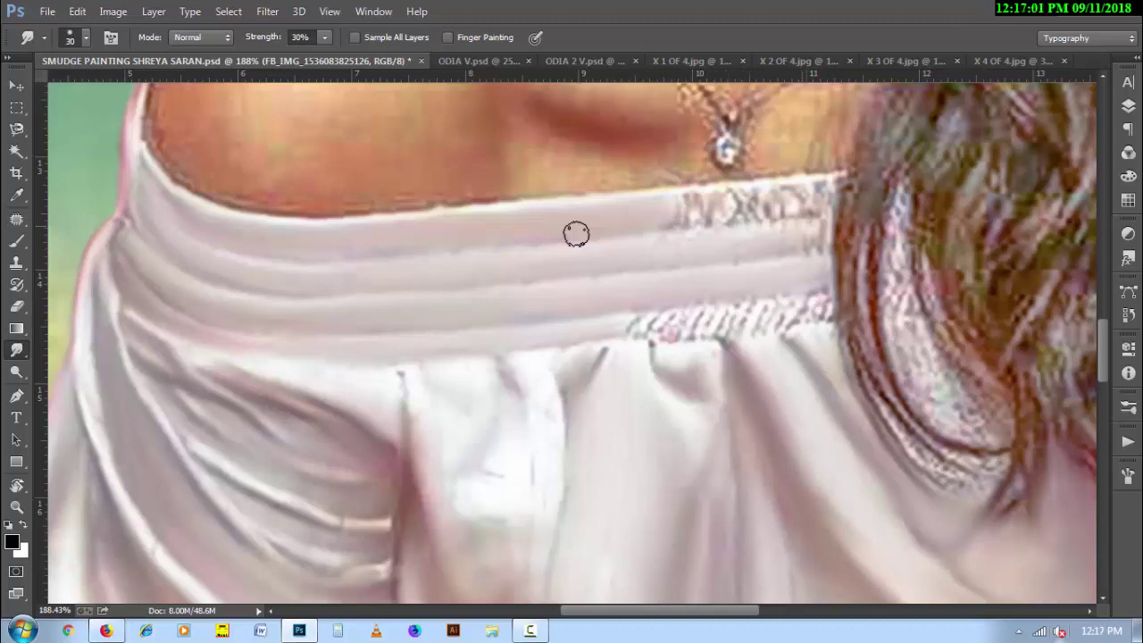
Review the brush's Transfer settings in the Brush panel, then fit the image on screen
key(F5)
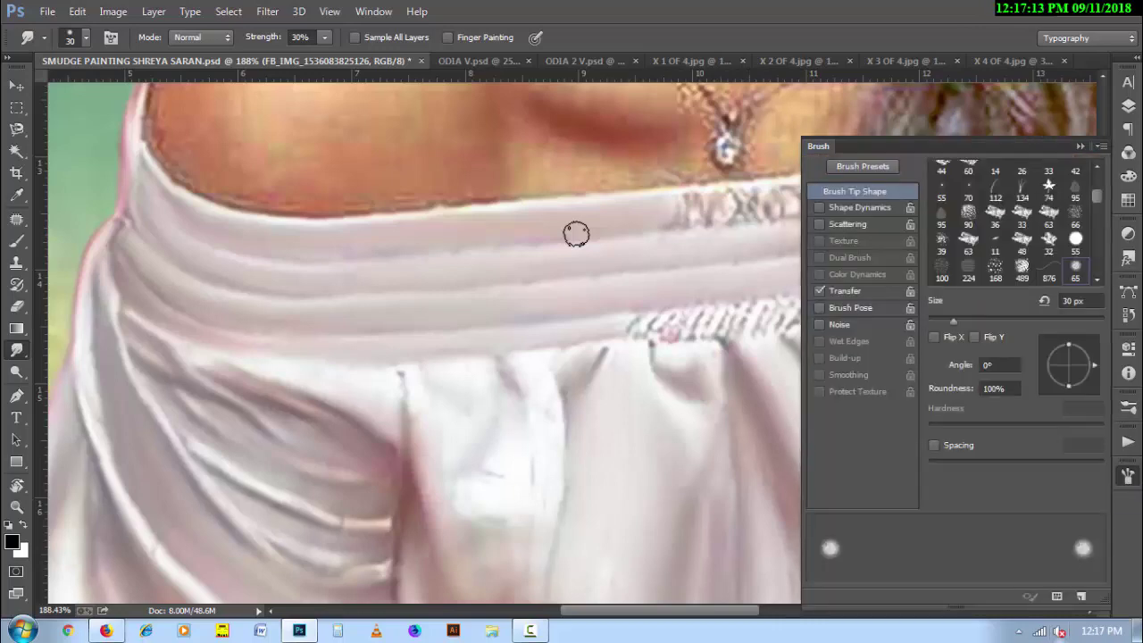
click(845, 291)
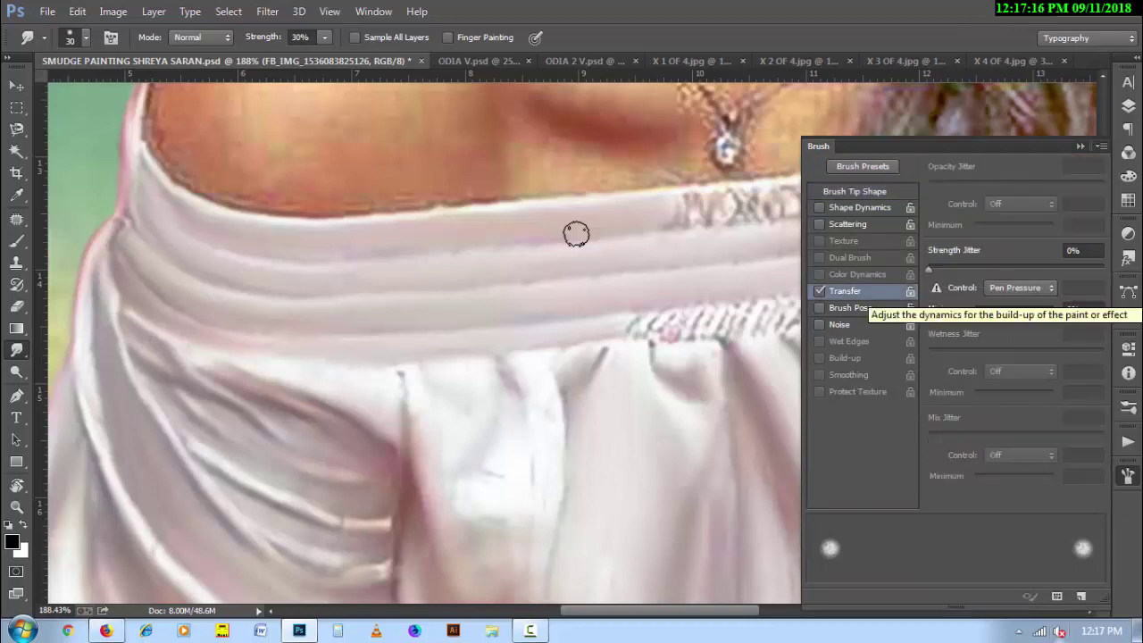
key(F5)
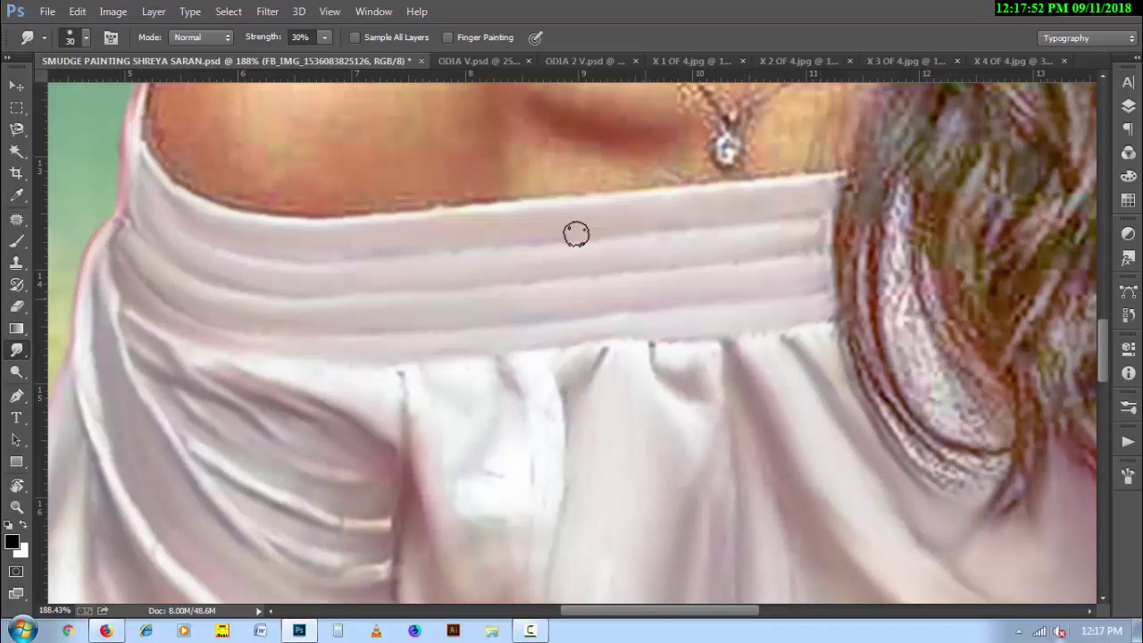
key(ctrl+0)
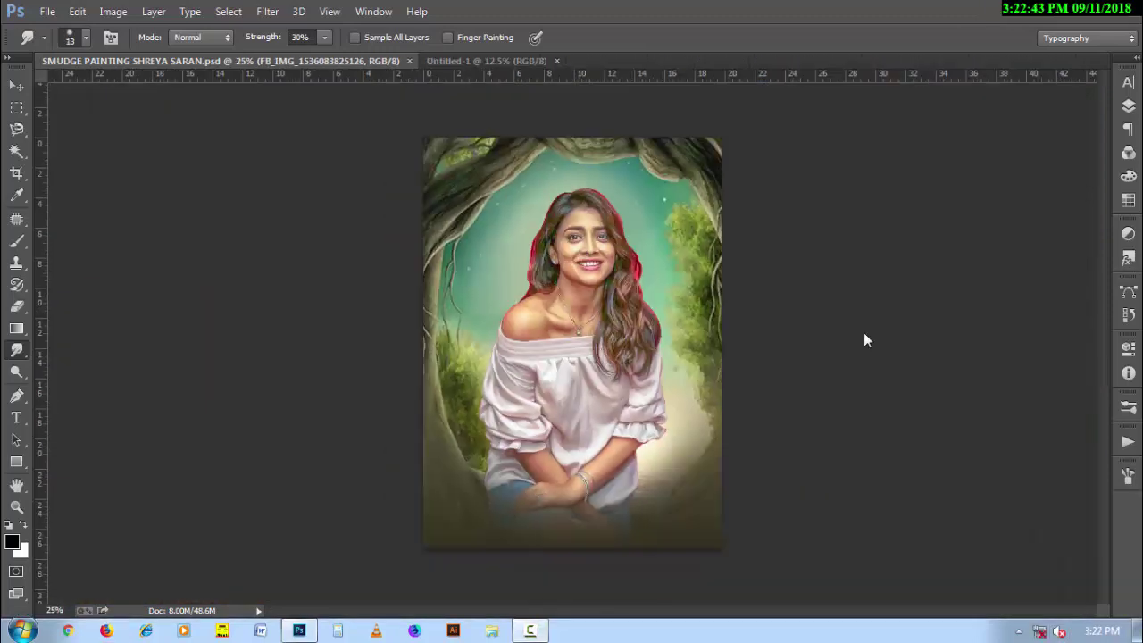
Zoom onto the blouse front and soften the folds in its centre panel
drag(553, 402, 689, 544)
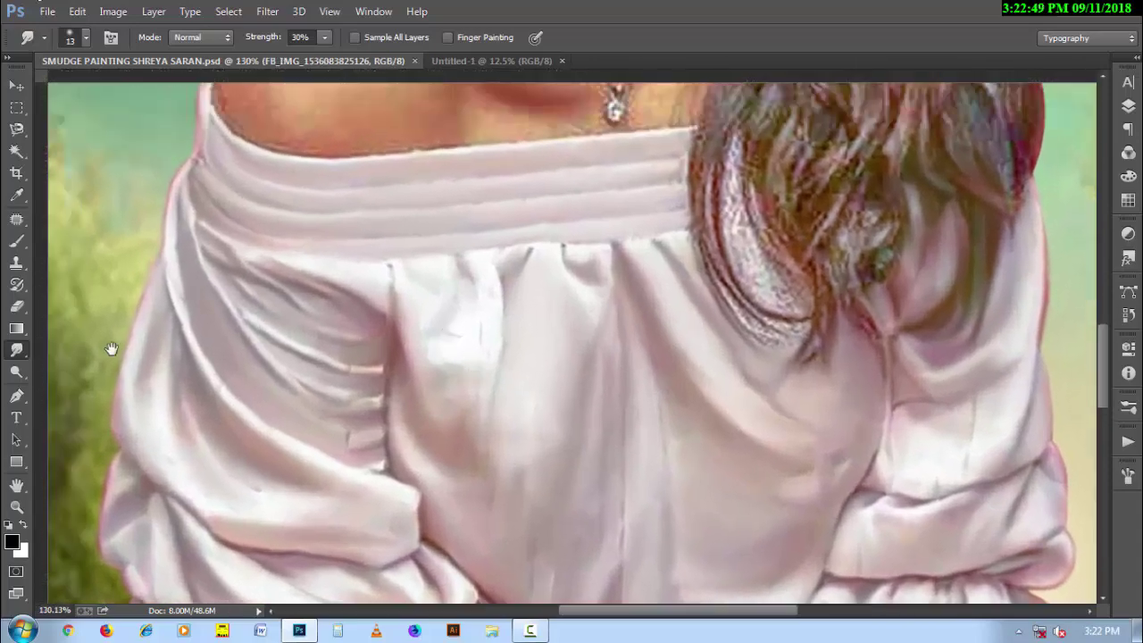
drag(370, 276, 438, 339)
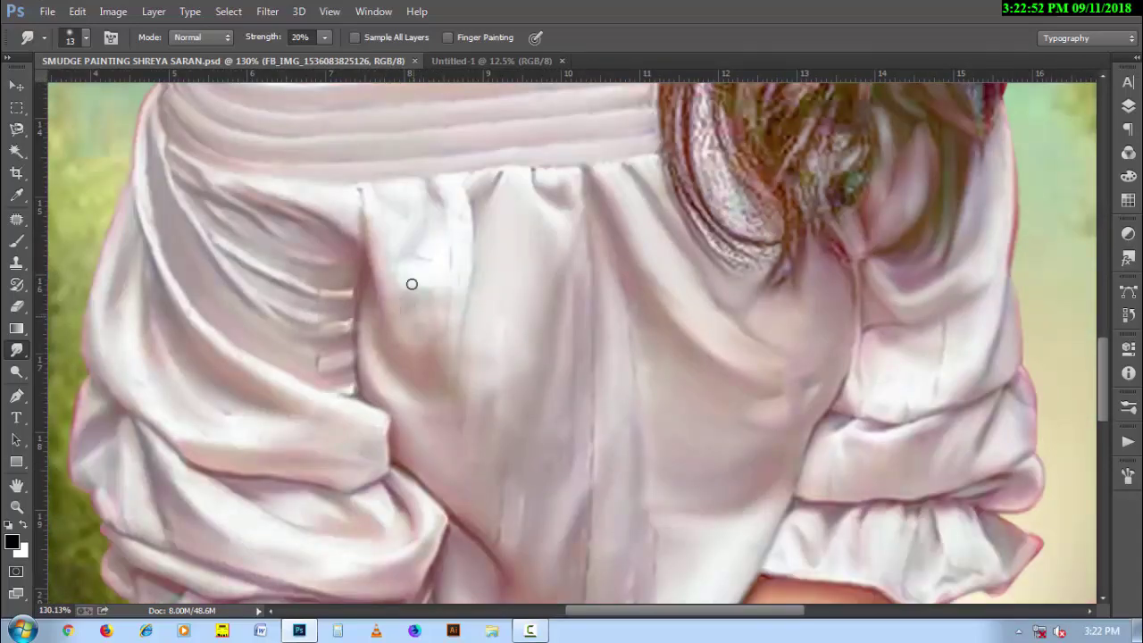
mouse_move(365, 194)
mouse_down()
mouse_move(392, 235)
mouse_move(408, 202)
mouse_move(438, 232)
mouse_move(458, 214)
mouse_move(446, 308)
mouse_move(404, 356)
mouse_up()
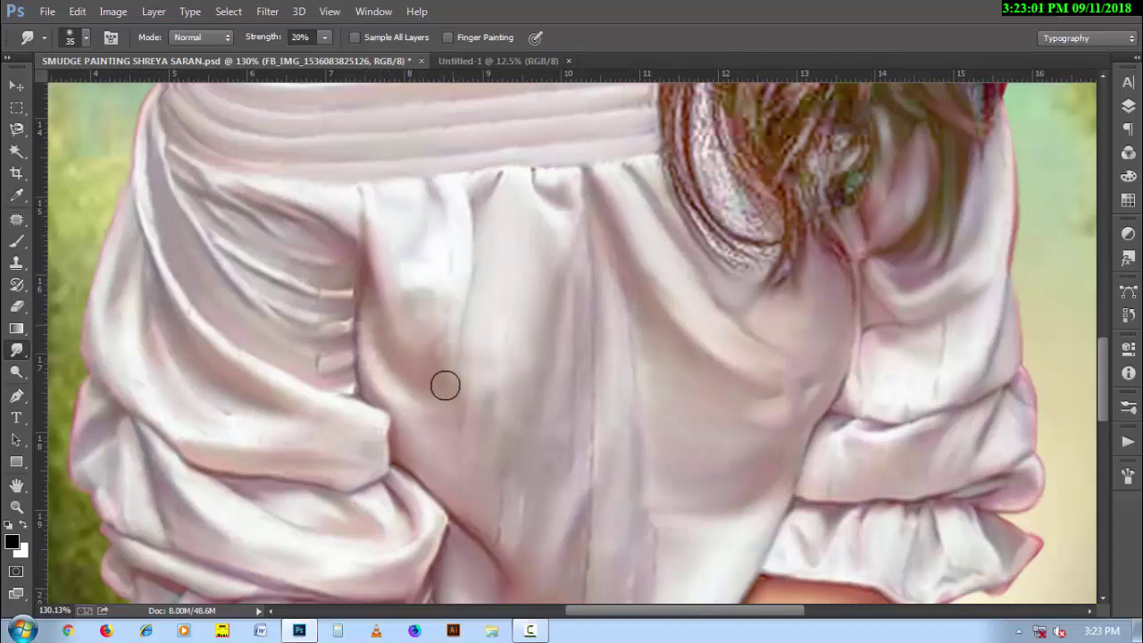
key(bracketright)
mouse_move(475, 385)
mouse_down()
mouse_move(500, 381)
mouse_move(503, 396)
mouse_move(454, 459)
mouse_move(479, 530)
mouse_up()
Blend the left-side diagonal fold edges, upper fold stripes and waistband stripes
key(bracketleft)
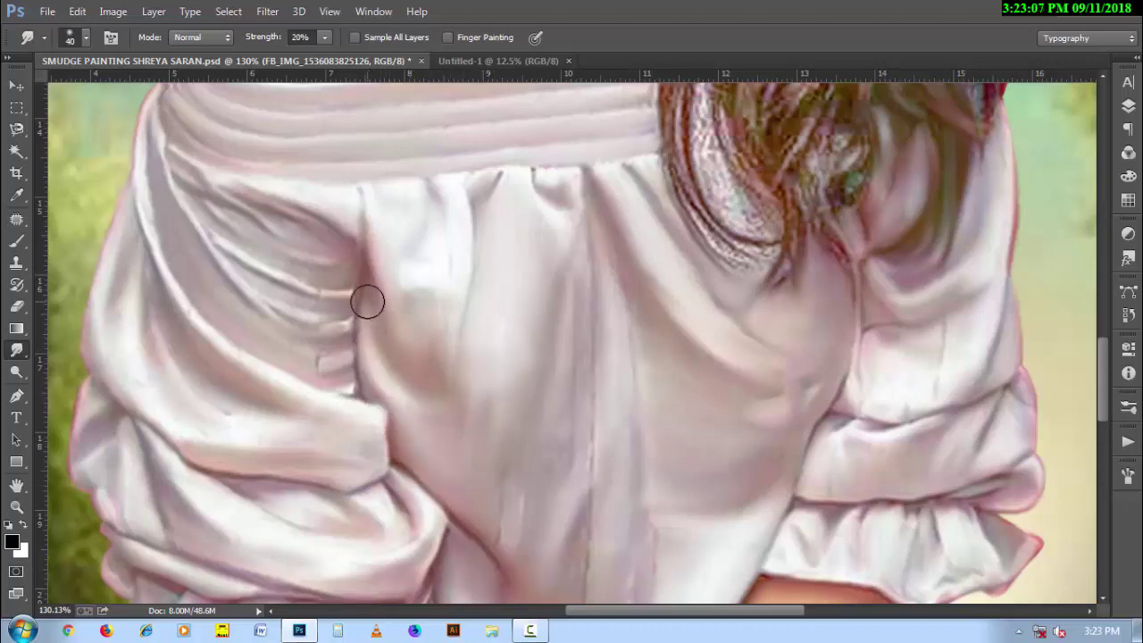
mouse_move(339, 296)
mouse_down()
mouse_move(295, 300)
mouse_move(322, 319)
mouse_move(291, 327)
mouse_up()
mouse_move(191, 224)
mouse_down()
mouse_move(273, 331)
mouse_move(329, 357)
mouse_up()
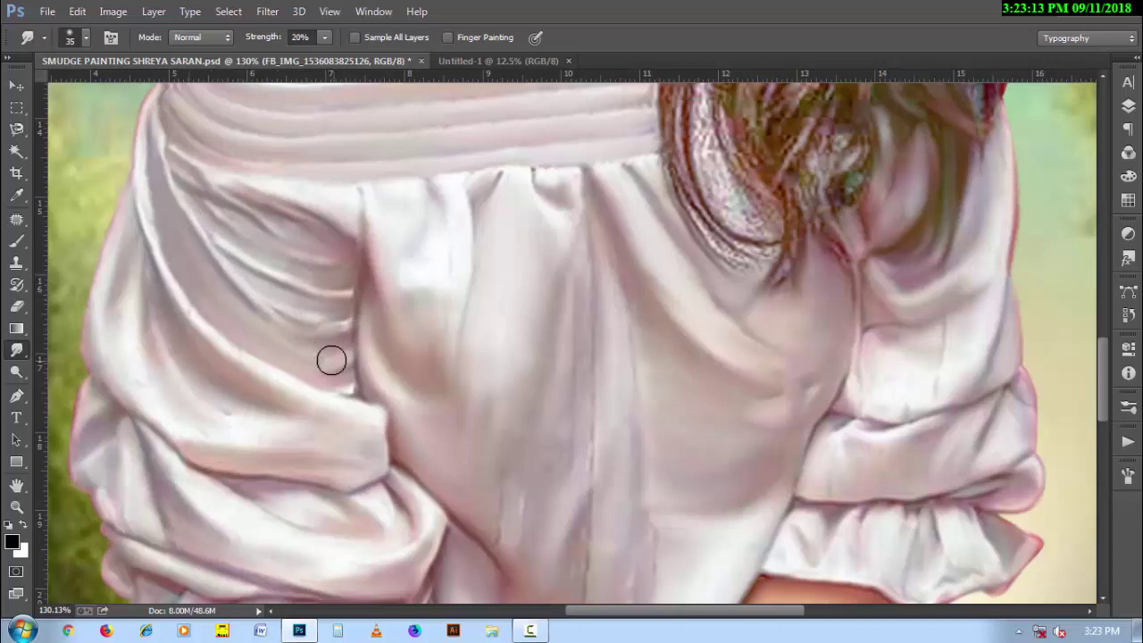
drag(146, 184, 151, 224)
mouse_move(156, 140)
mouse_down()
mouse_move(184, 209)
mouse_move(302, 212)
mouse_up()
mouse_move(225, 137)
mouse_down()
mouse_move(446, 148)
mouse_move(479, 173)
mouse_up()
Set the smudge brush to 45 px and review the brush presets
key(bracketright)
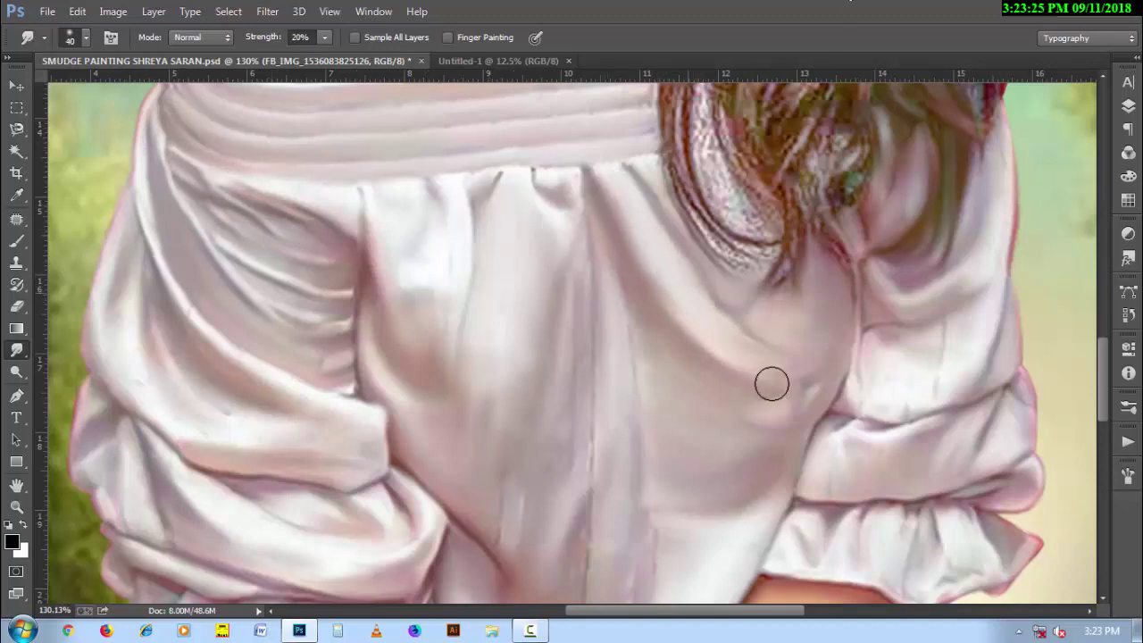
key(bracketright)
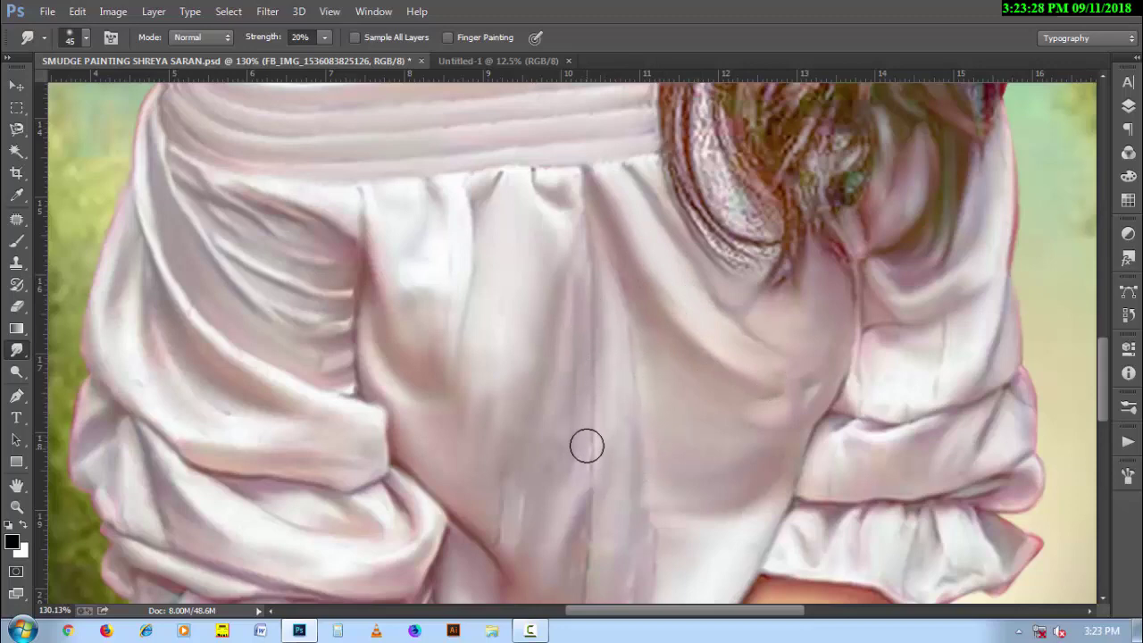
key(bracketleft)
key(bracketright)
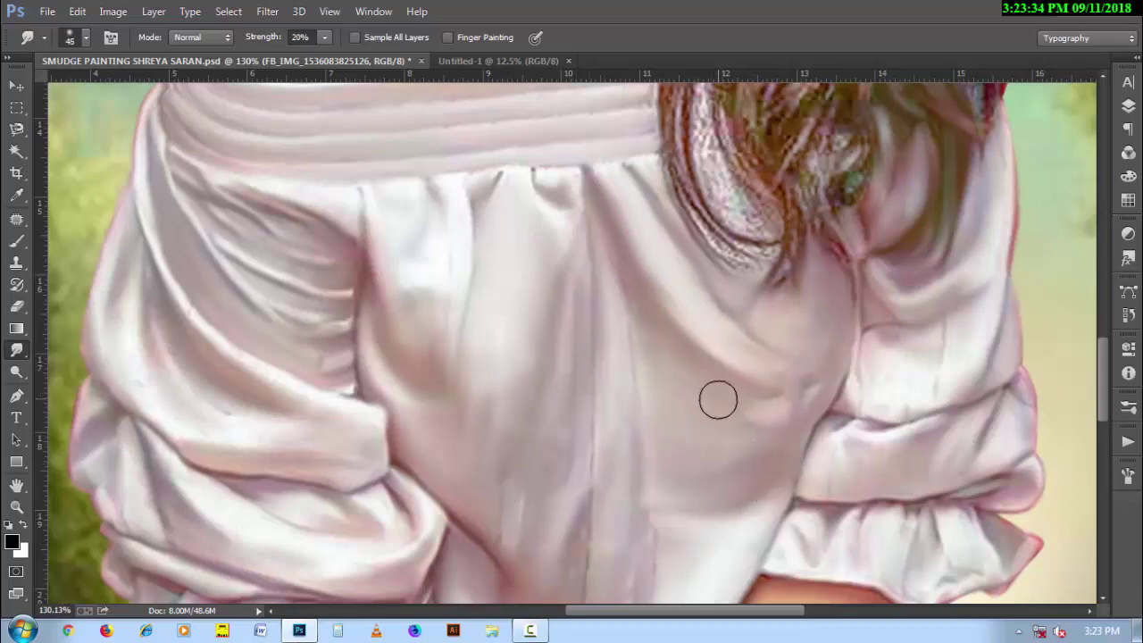
key(bracketright)
right_click(394, 275)
scroll(652, 488, down, 1)
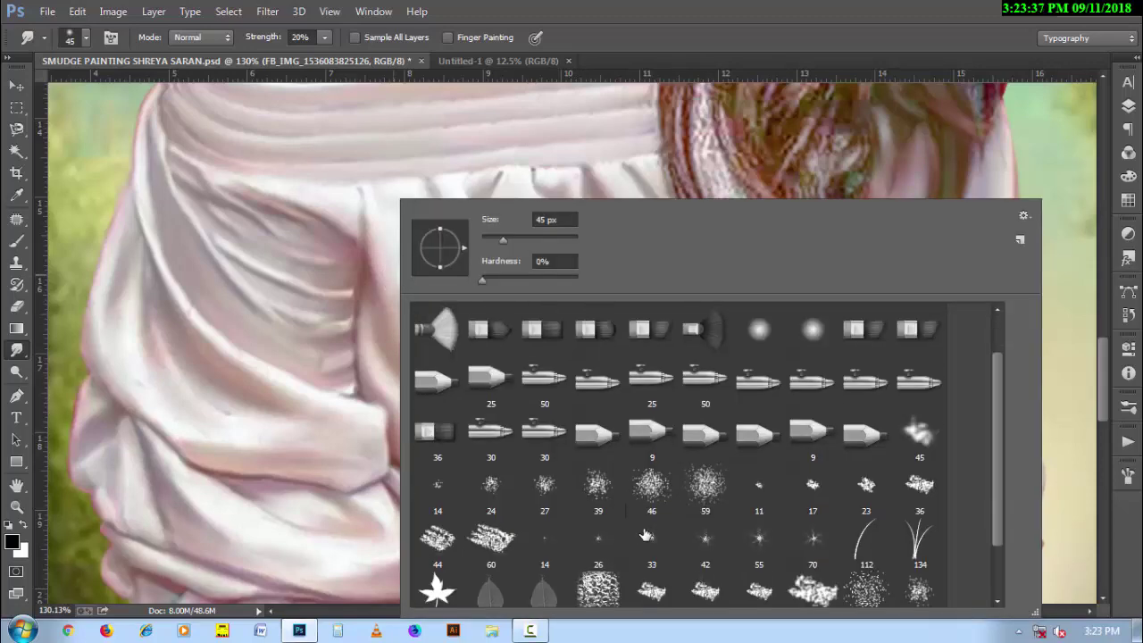
scroll(644, 534, down, 1)
scroll(644, 527, up, 2)
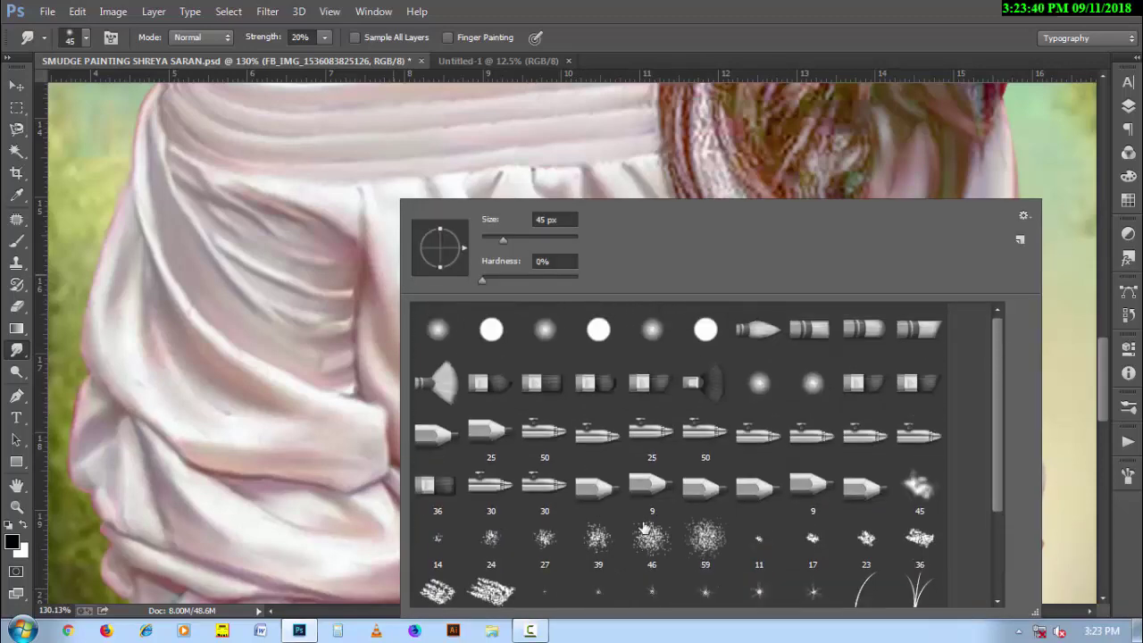
click(723, 27)
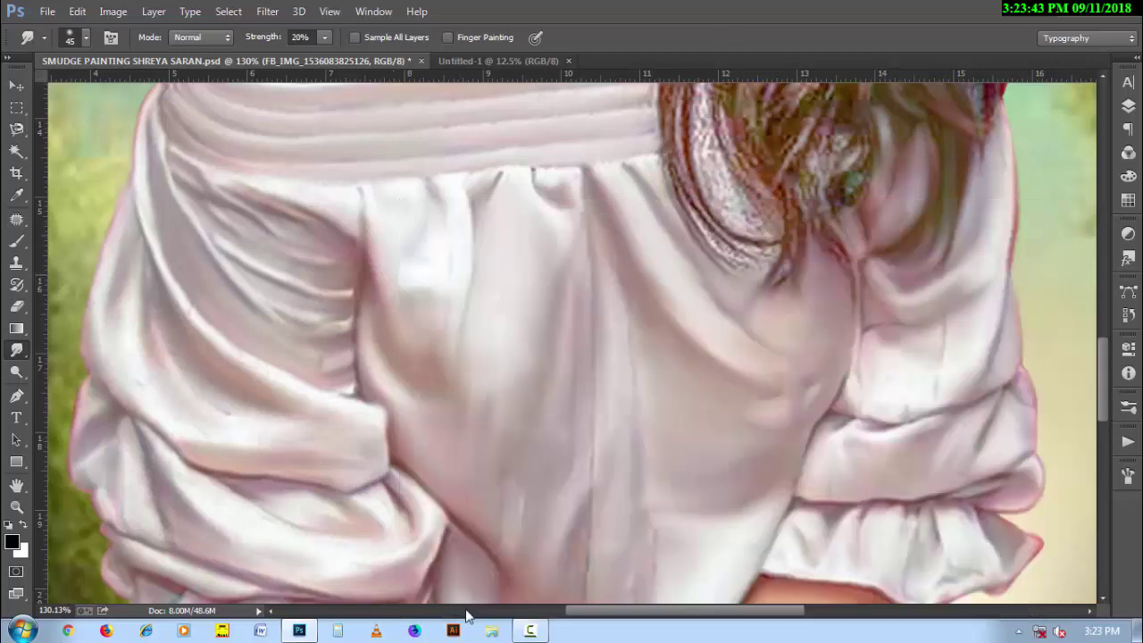
Fit the painting on screen and set the Smudge tool to a 30 brush at 30% strength
key(ctrl+0)
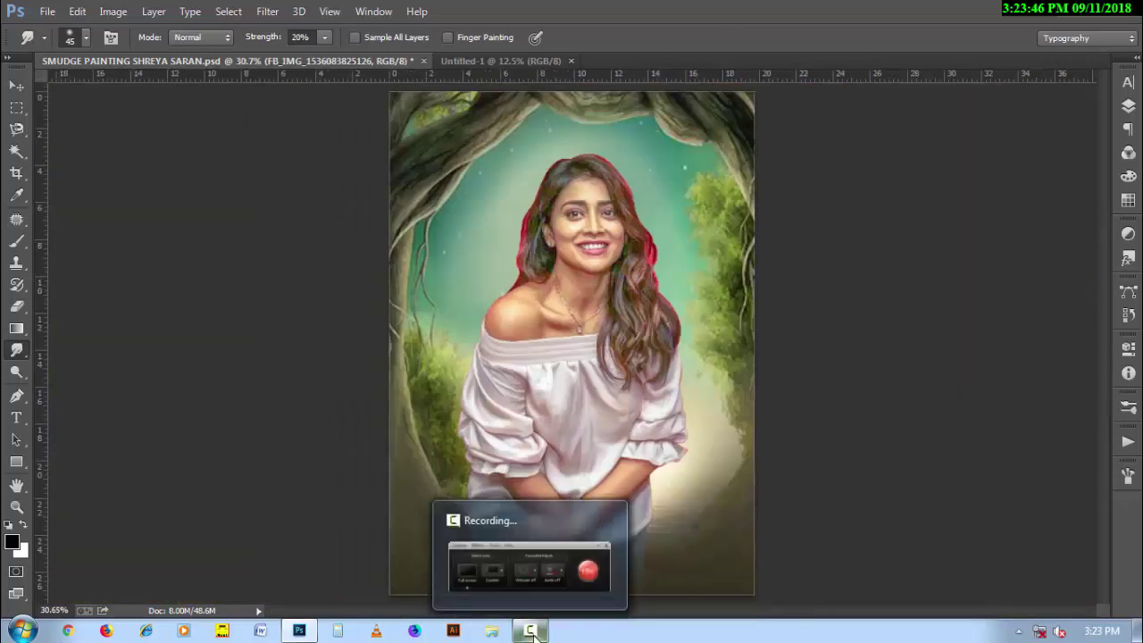
click(536, 630)
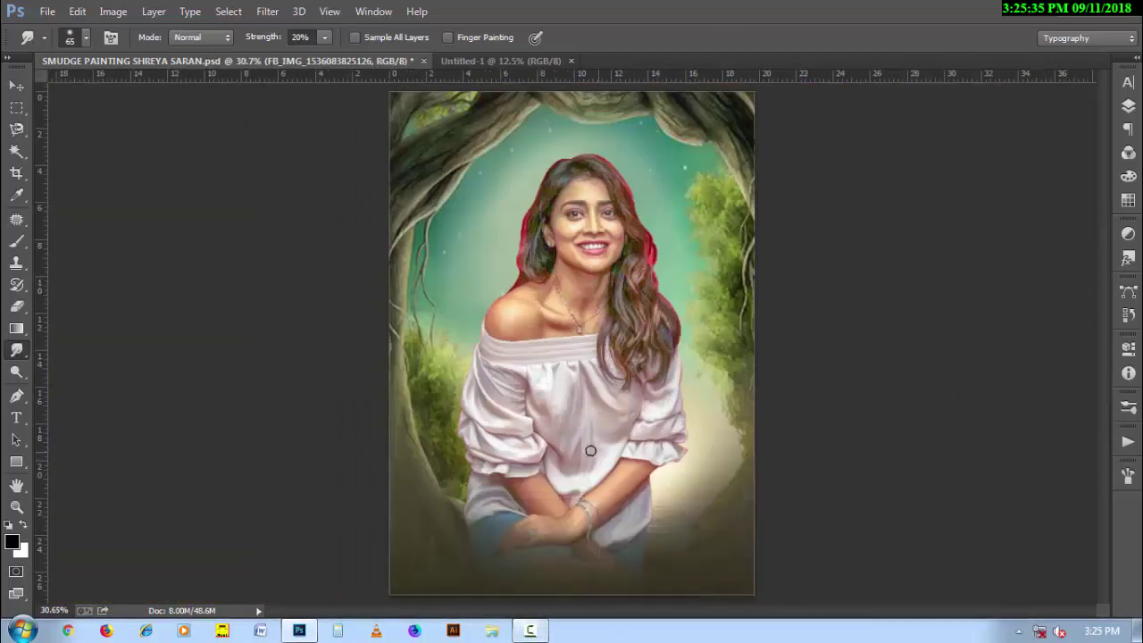
scroll(590, 451, up, 6)
scroll(638, 434, up, 6)
scroll(556, 395, up, 4)
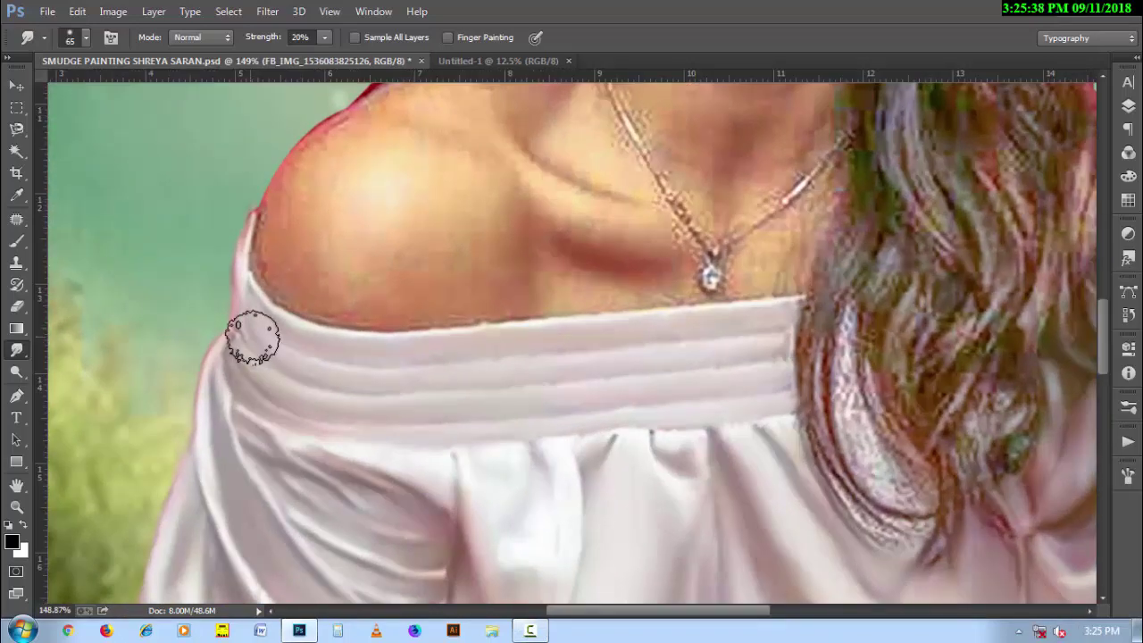
key(bracketleft)
key(bracketleft)
key(bracketleft)
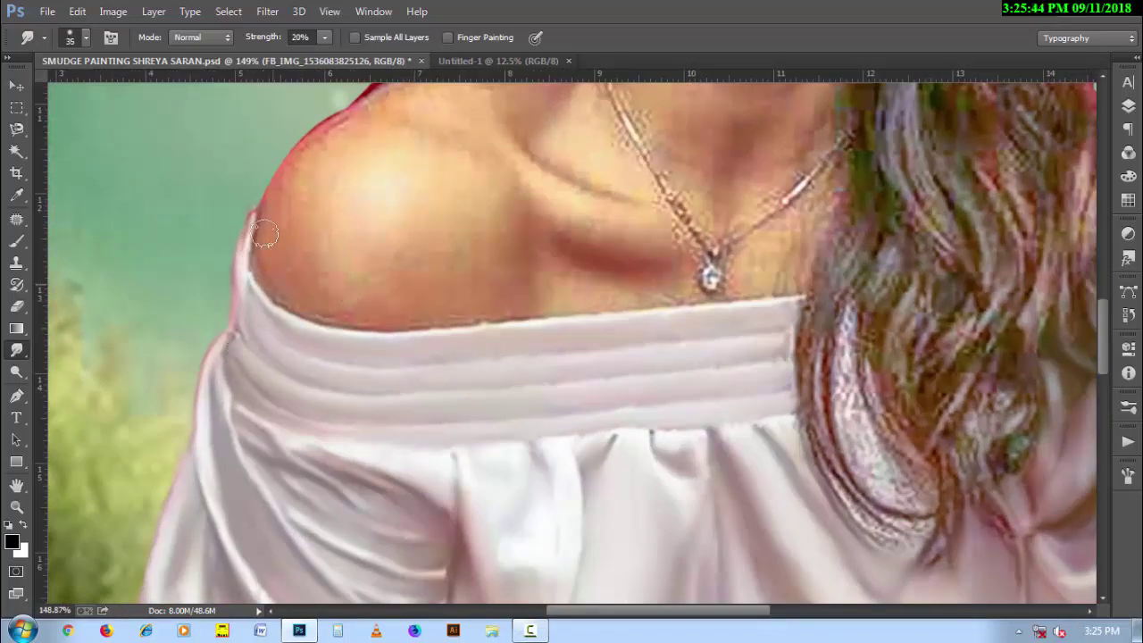
key(3)
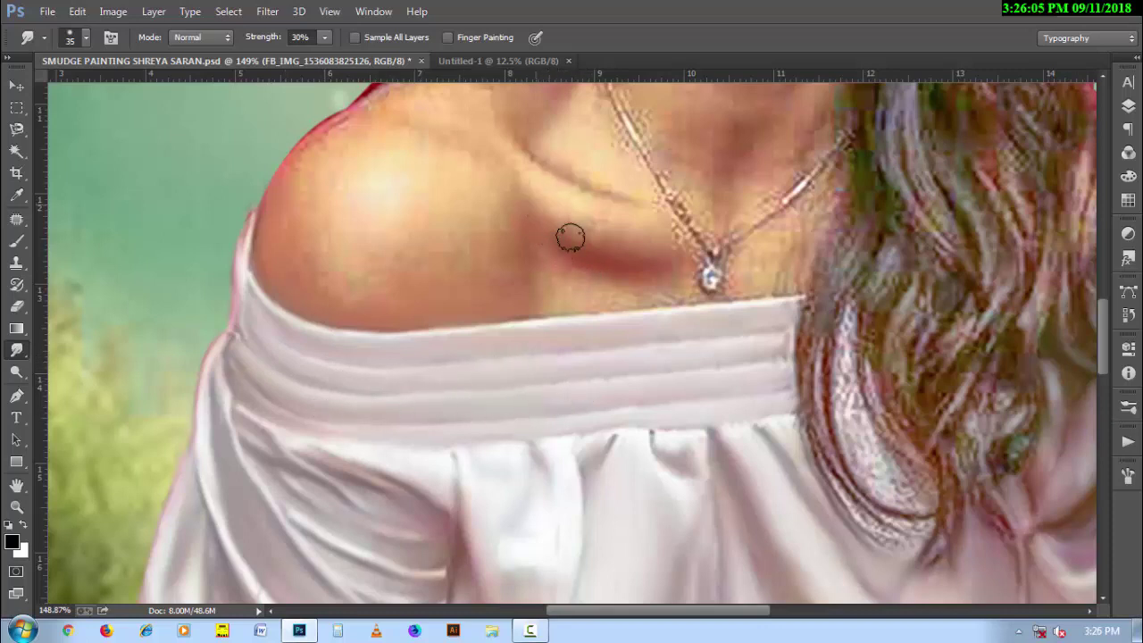
Smudge the shoulder and collarbone skin near the necklace, varying the brush between 30 and 40
key(bracketright)
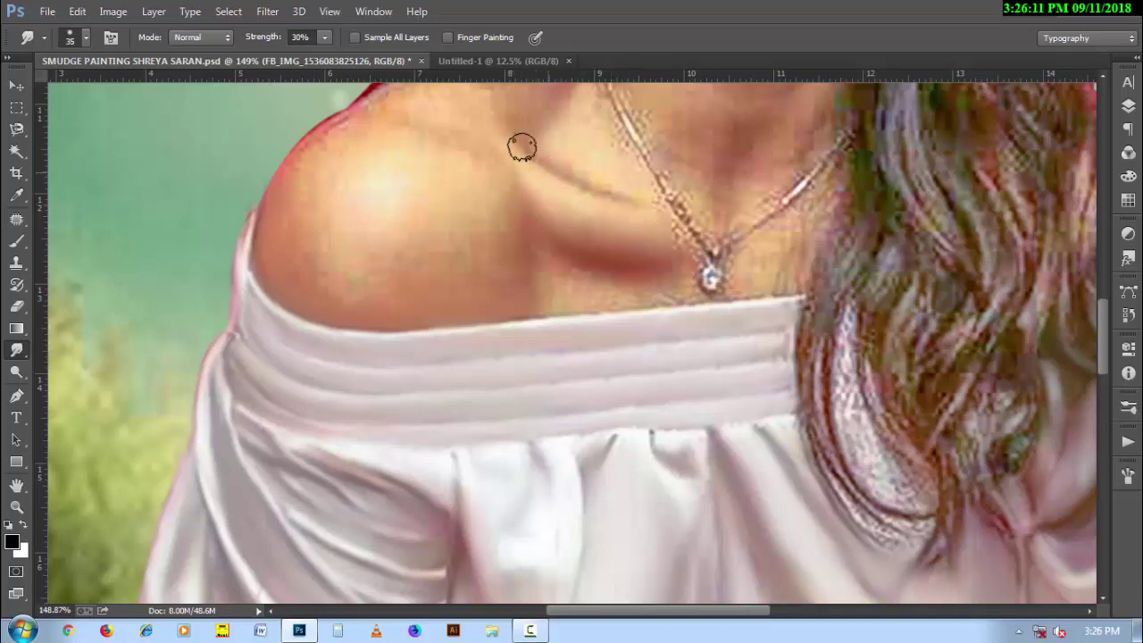
key(bracketleft)
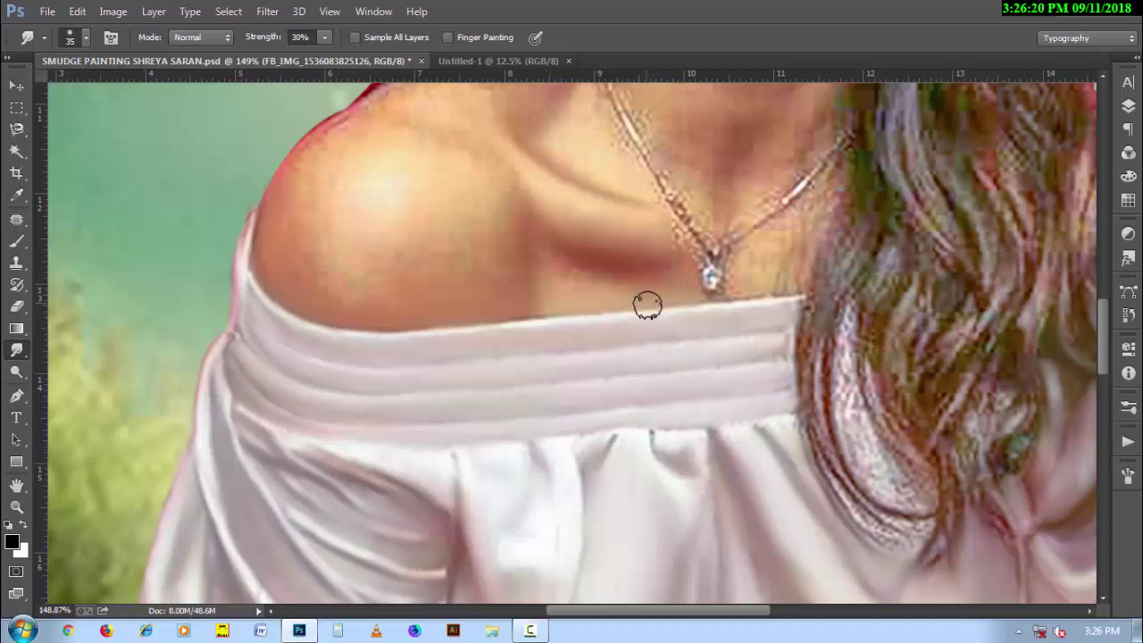
key(bracketleft)
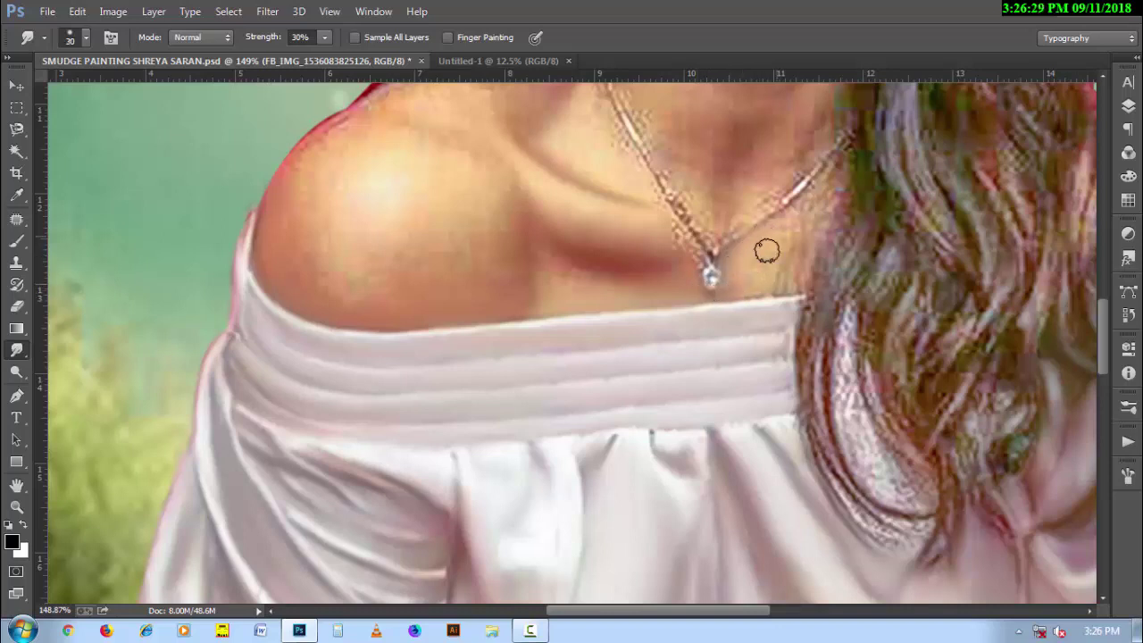
key(bracketright)
key(bracketright)
key(bracketright)
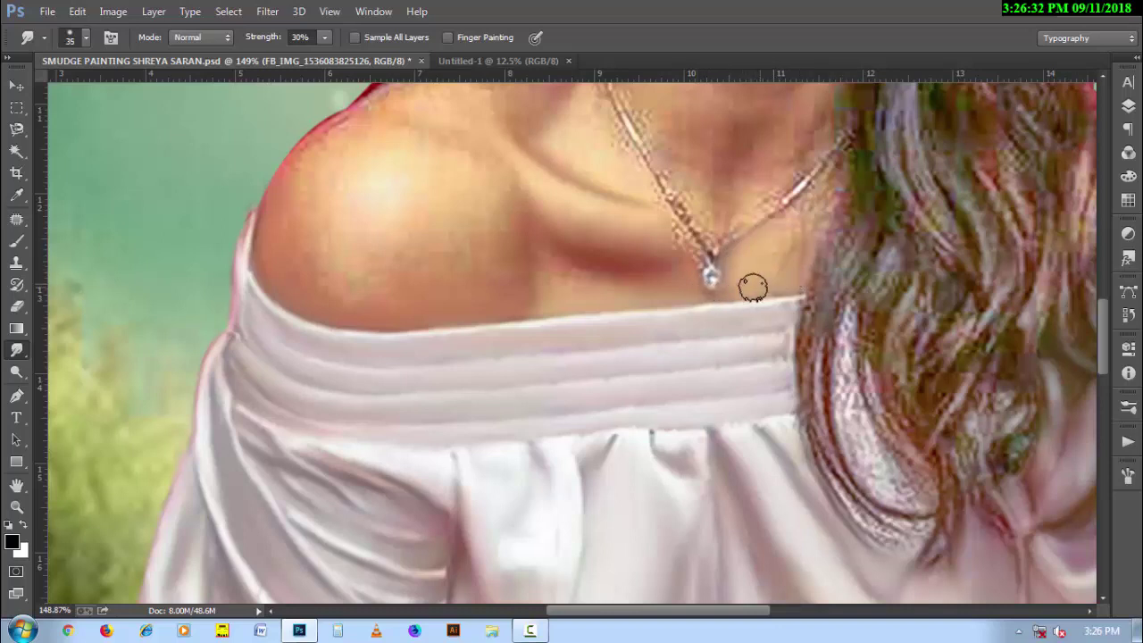
key(bracketright)
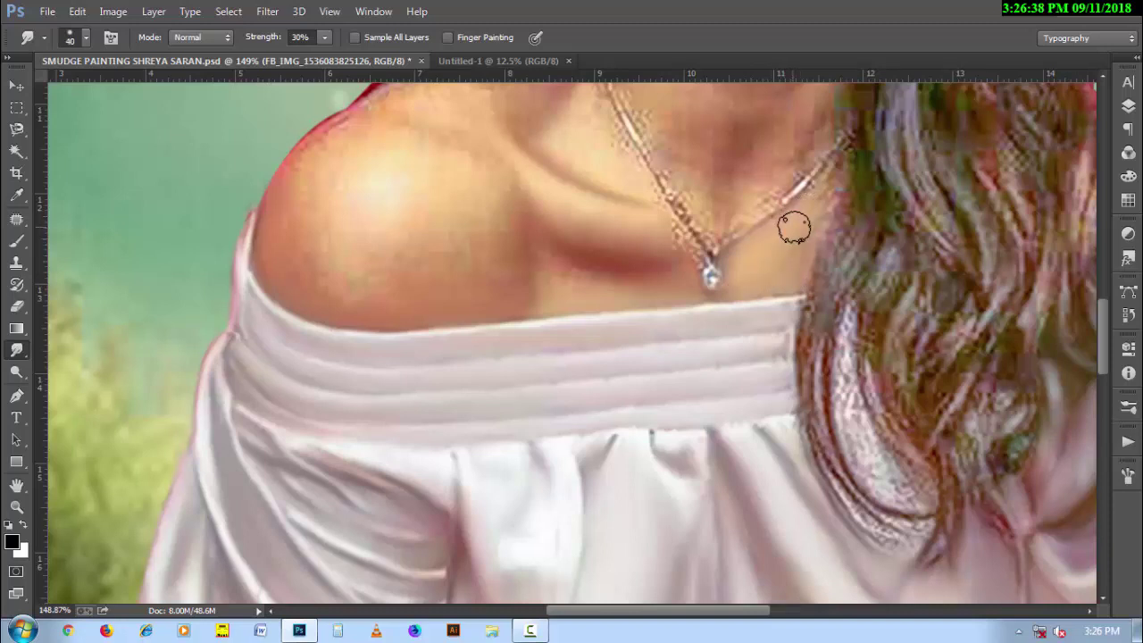
key(bracketleft)
key(bracketleft)
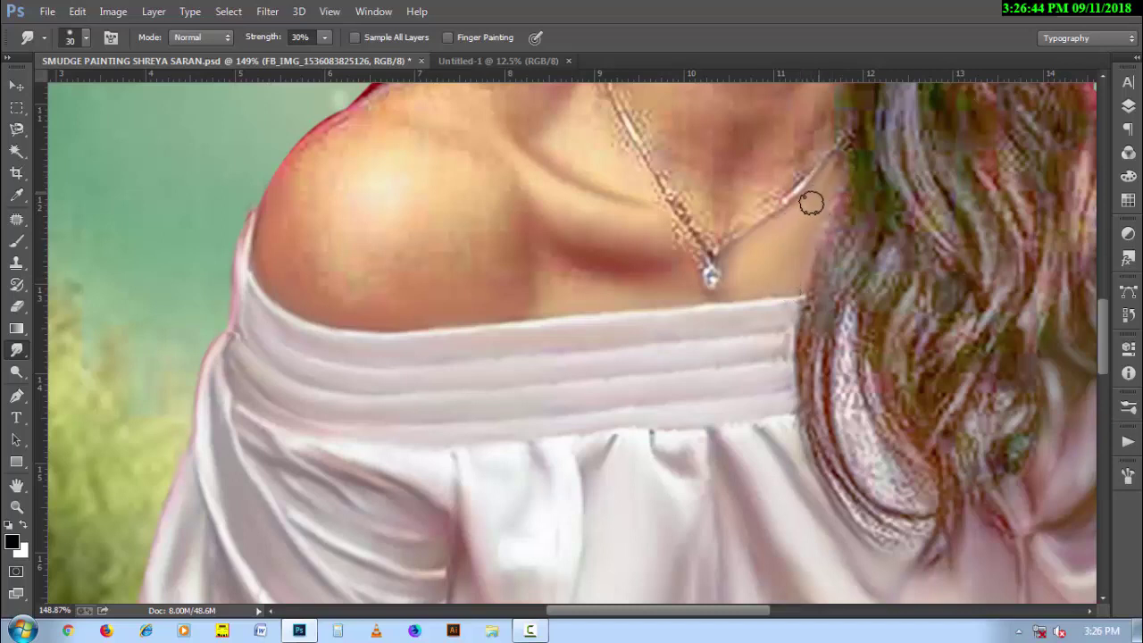
scroll(508, 258, up, 2)
Soften the red rim along the shoulder edge and blend the upper shoulder with a 70 brush
key(bracketright)
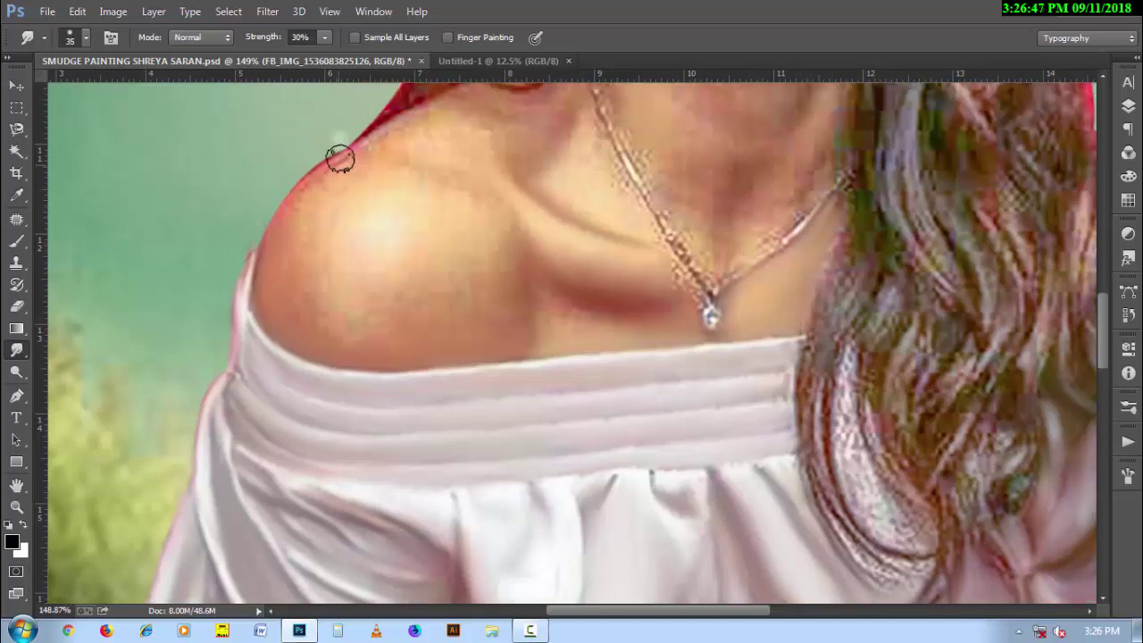
key(bracketleft)
drag(339, 159, 265, 209)
key(bracketright)
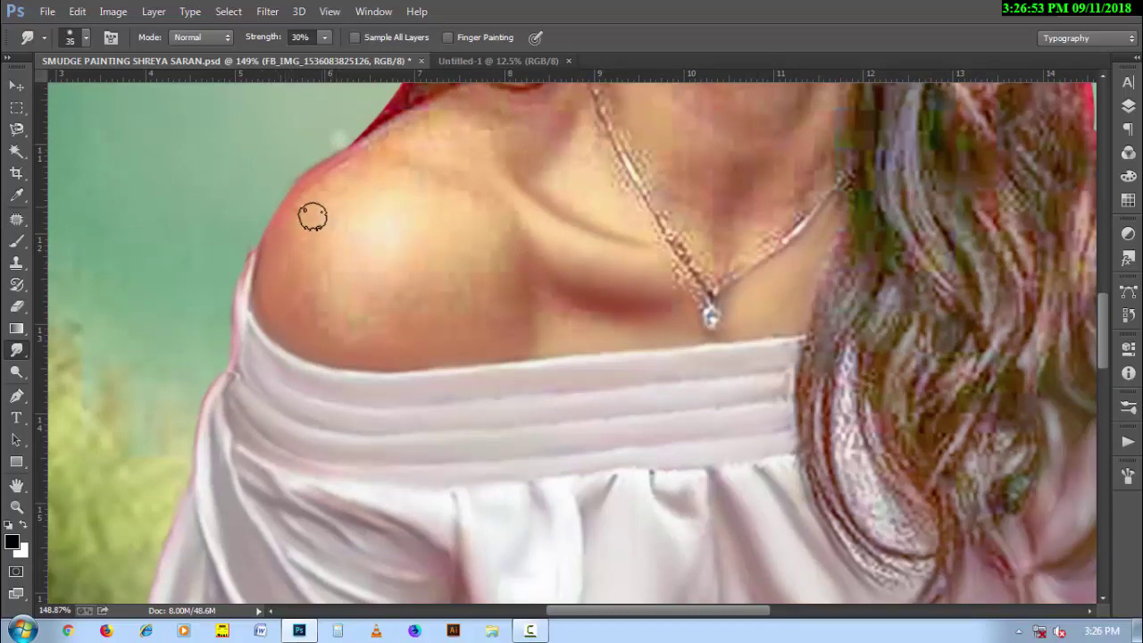
key(bracketright)
key(bracketright)
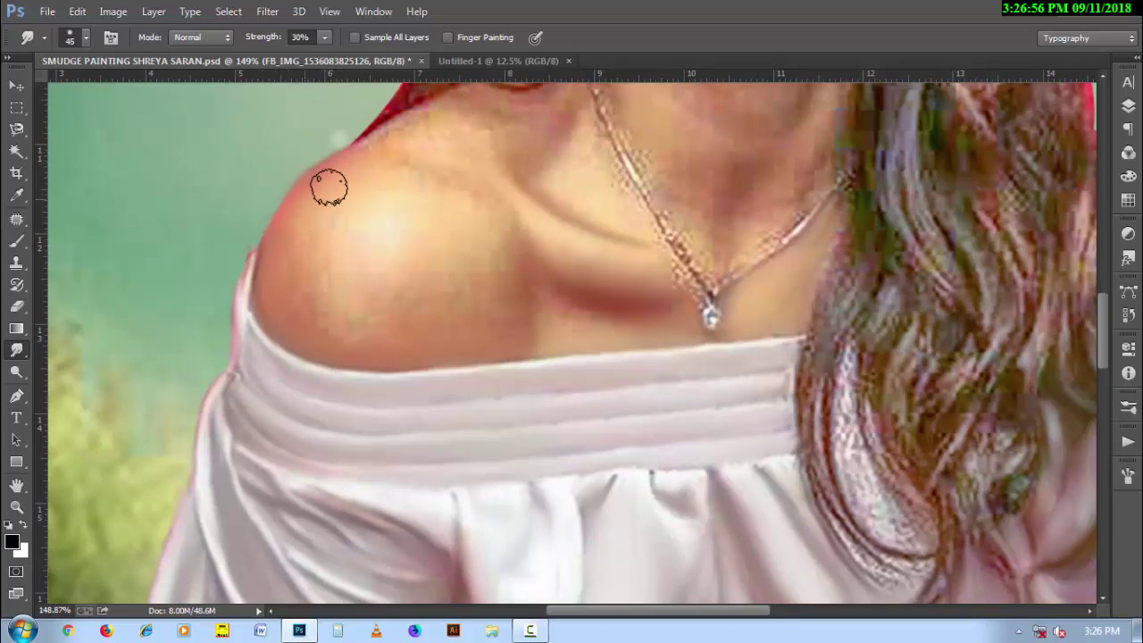
key(bracketright)
key(bracketright)
key(bracketright)
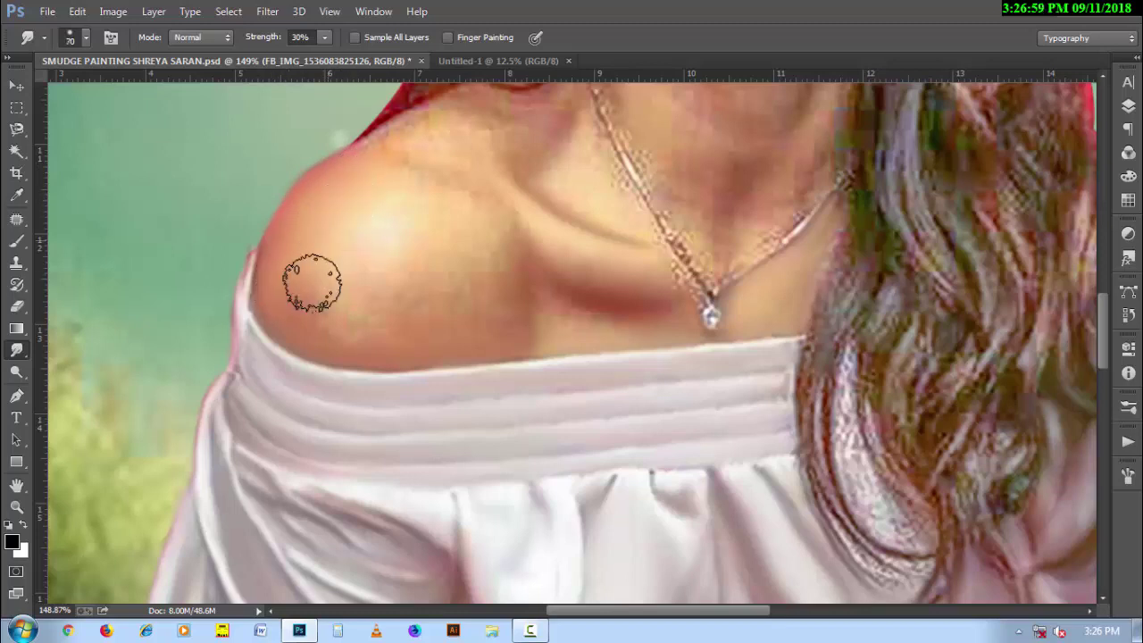
mouse_move(312, 283)
mouse_down()
mouse_move(306, 311)
mouse_move(331, 322)
mouse_move(365, 199)
mouse_move(438, 204)
mouse_move(352, 331)
mouse_up()
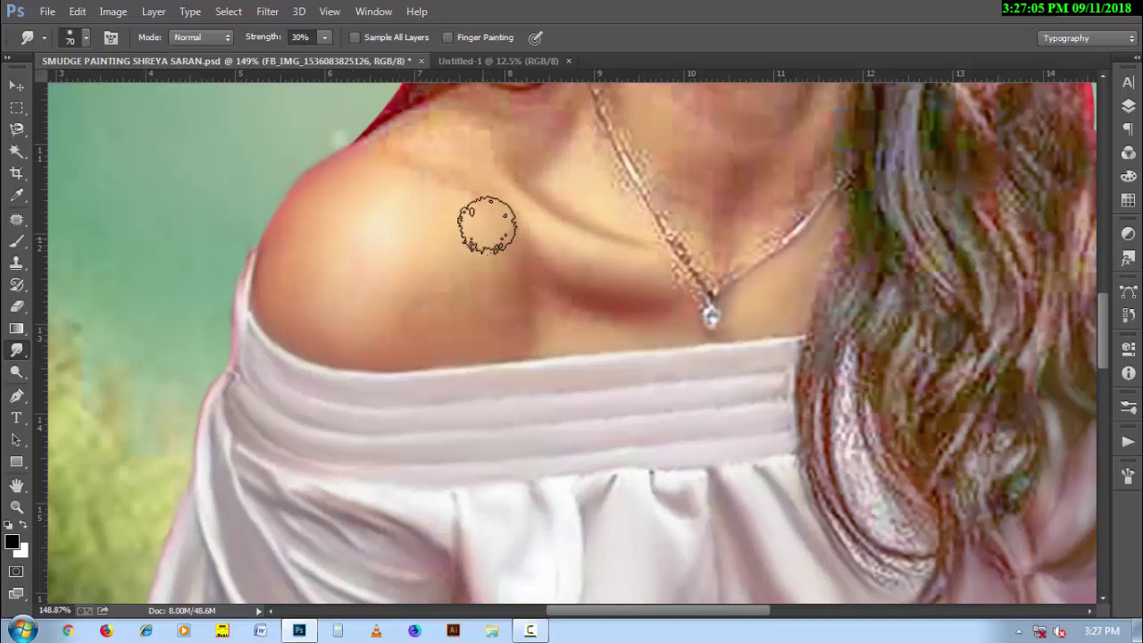
Lower smudge strength to 20% and smooth the skin across the shoulder
key(bracketleft)
key(bracketleft)
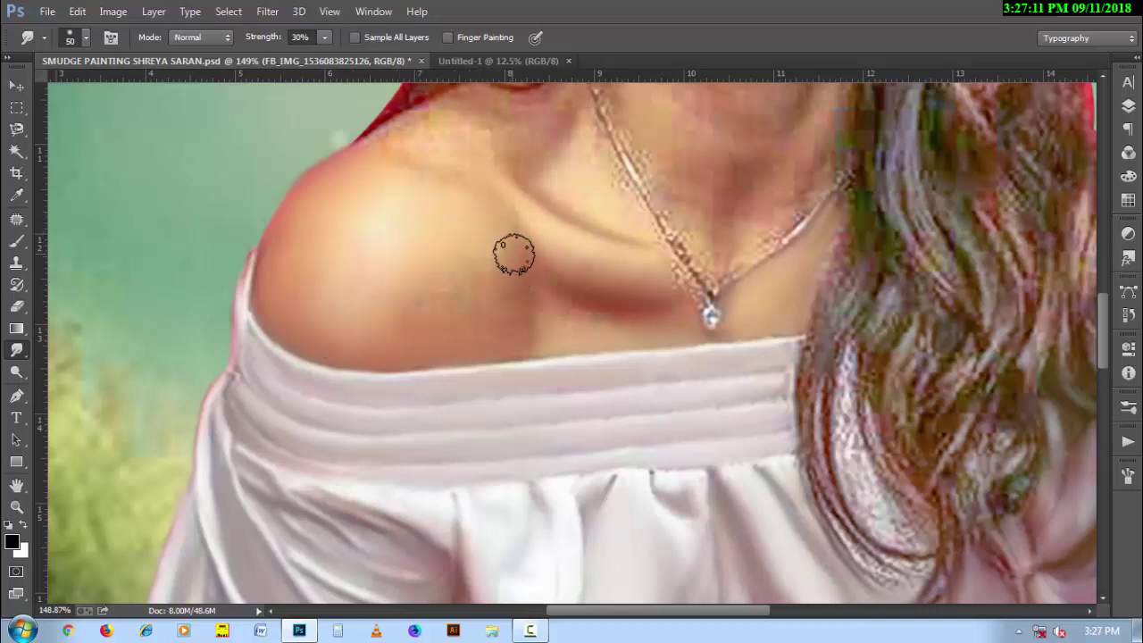
click(529, 630)
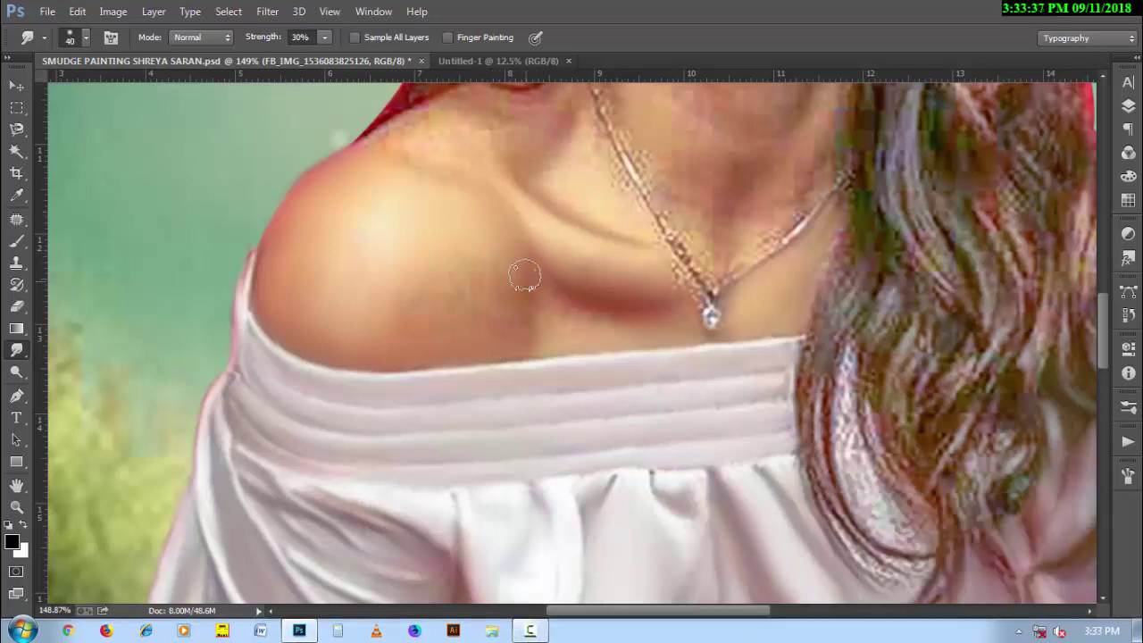
key(bracketright)
key(bracketright)
key(bracketright)
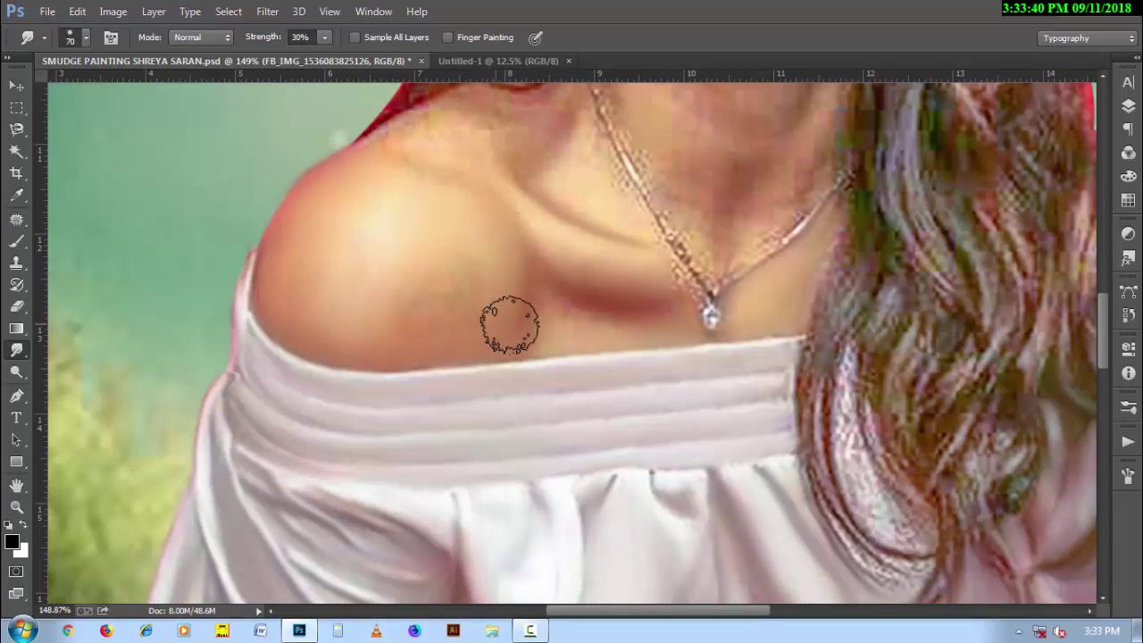
key(2)
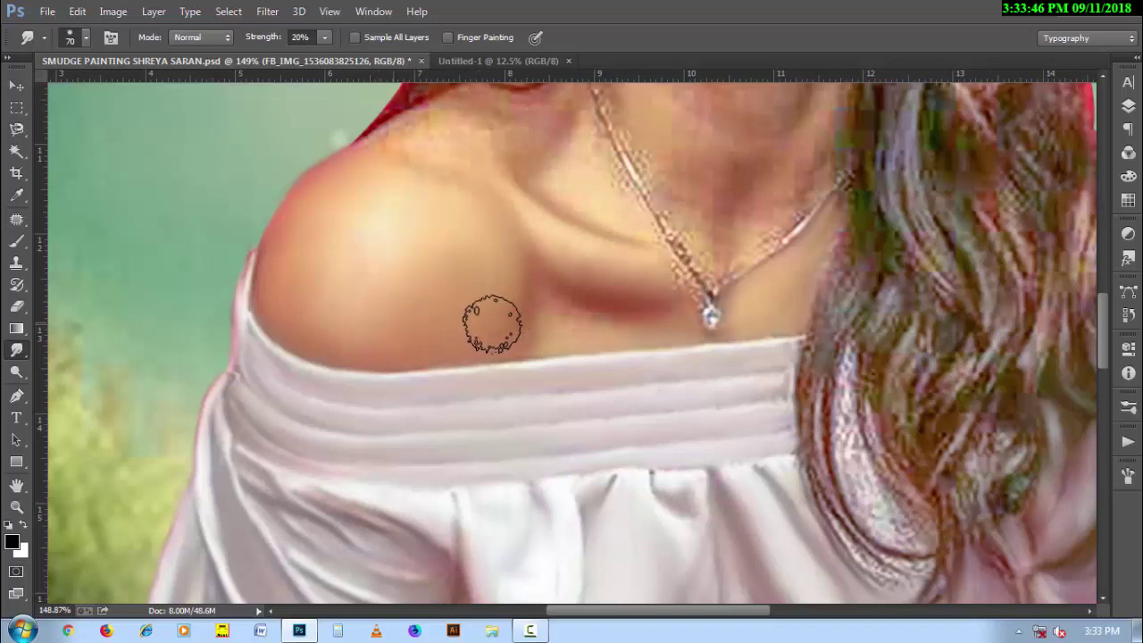
mouse_move(467, 264)
mouse_down()
mouse_move(357, 314)
mouse_move(593, 313)
mouse_up()
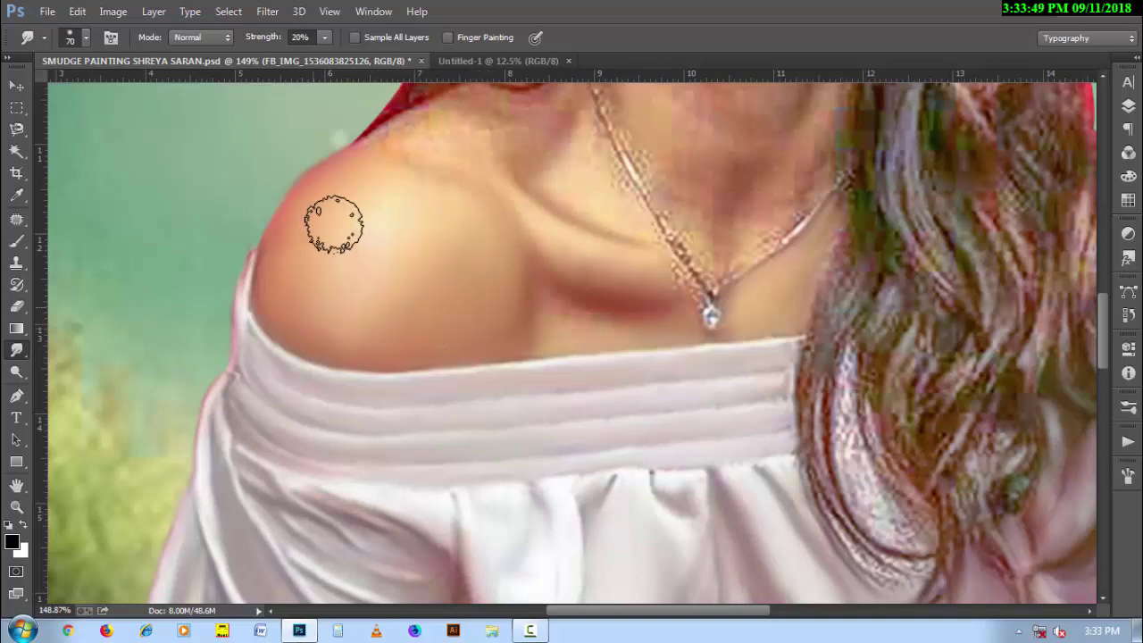
Smudge the collarbone skin near the necklace with the brush reduced from 50 to 30–35
key(bracketleft)
key(bracketleft)
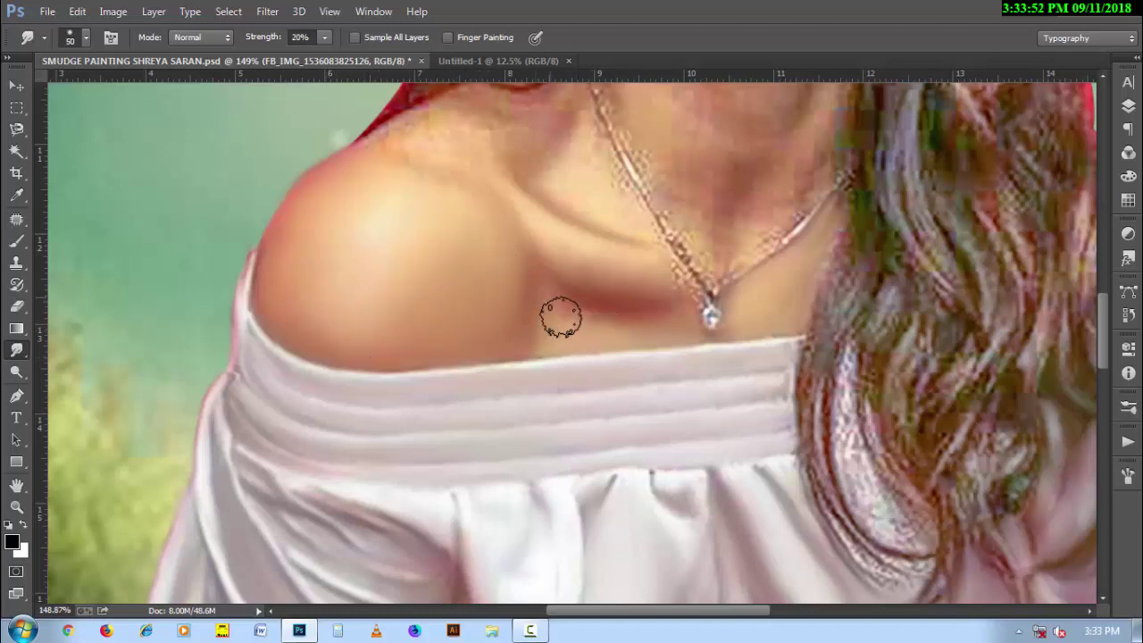
key(bracketleft)
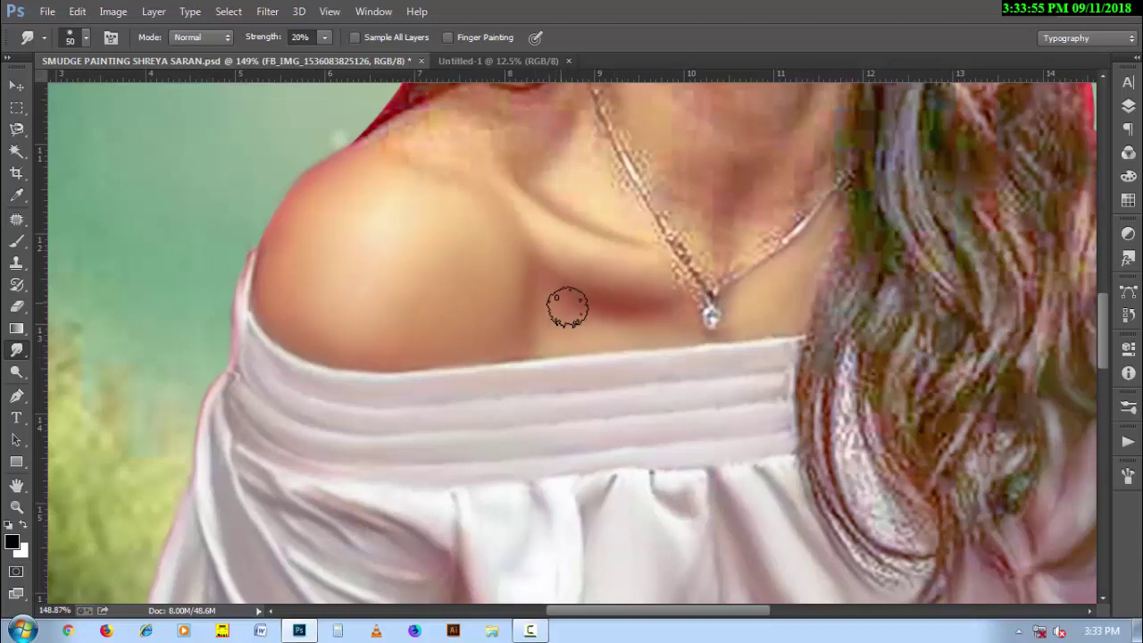
key(bracketleft)
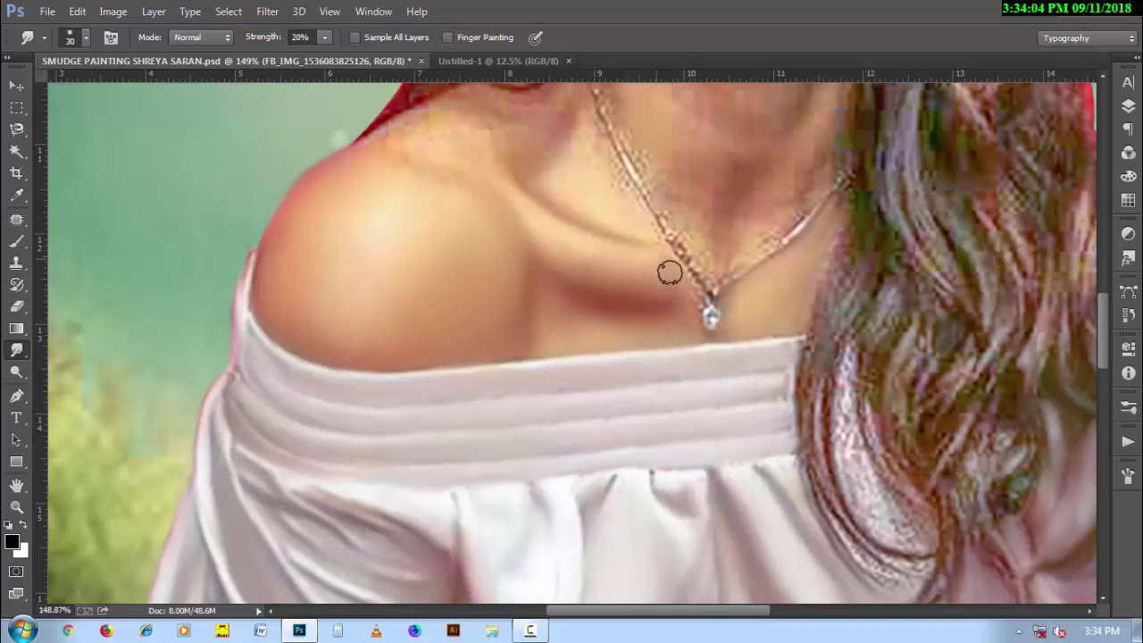
key(bracketright)
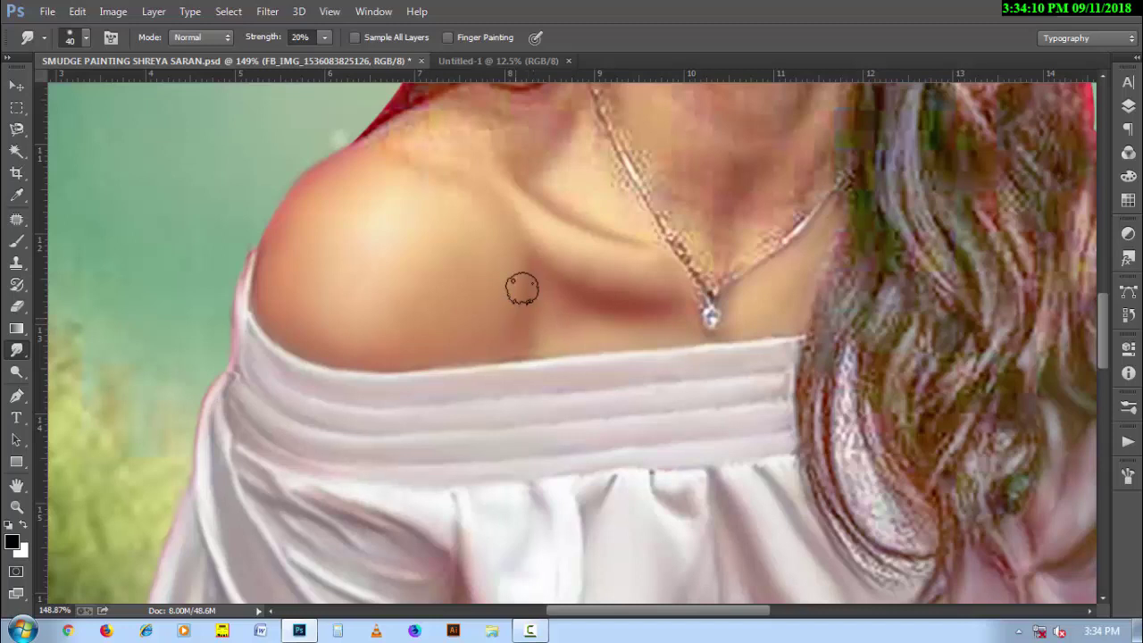
scroll(531, 149, up, 3)
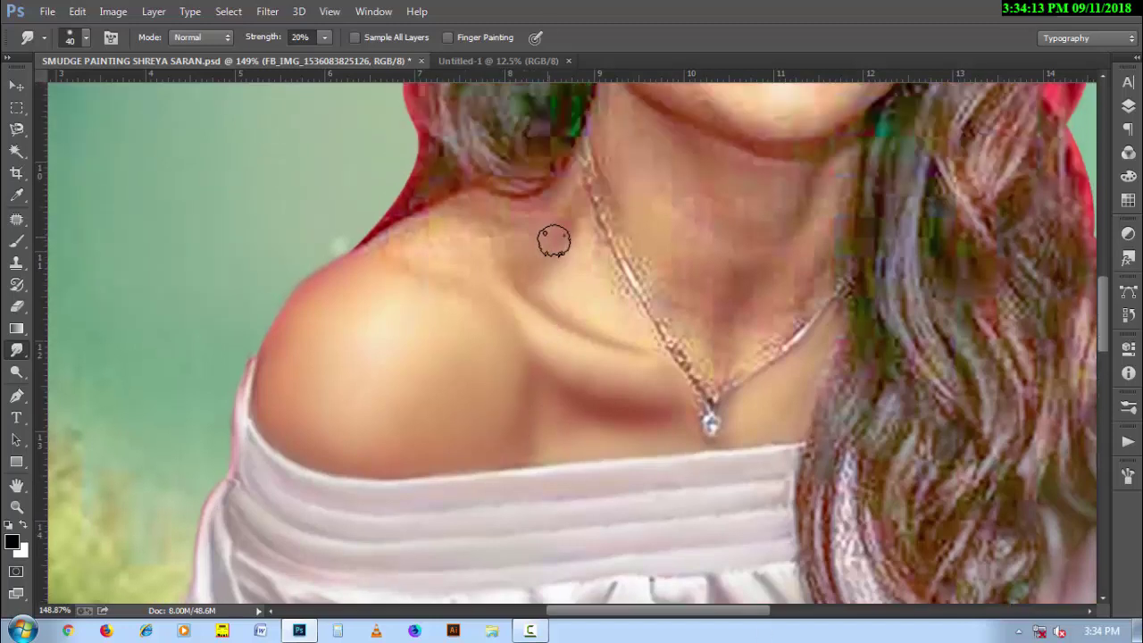
key(bracketleft)
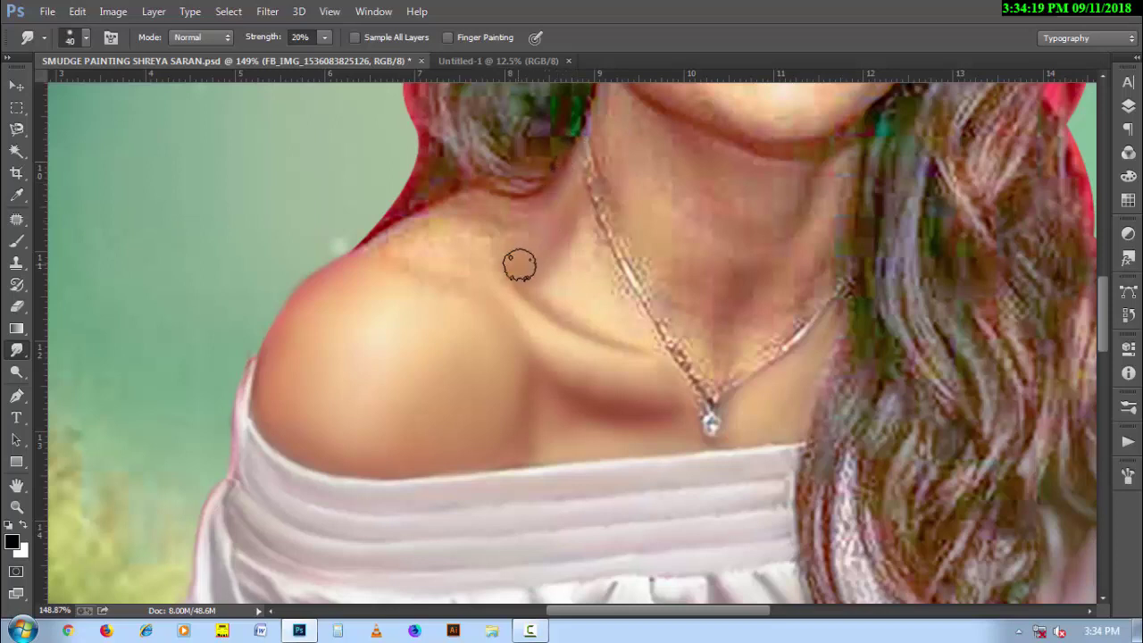
Blend the side of the neck and along the necklace with brush sizes between 25 and 45
key(bracketright)
key(bracketleft)
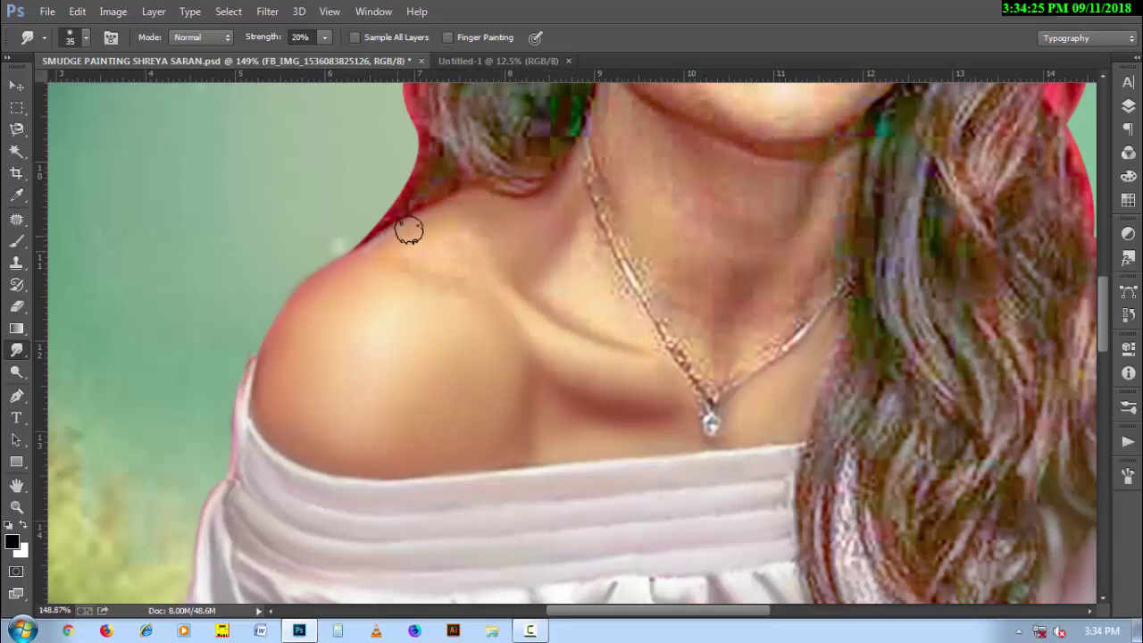
key(bracketright)
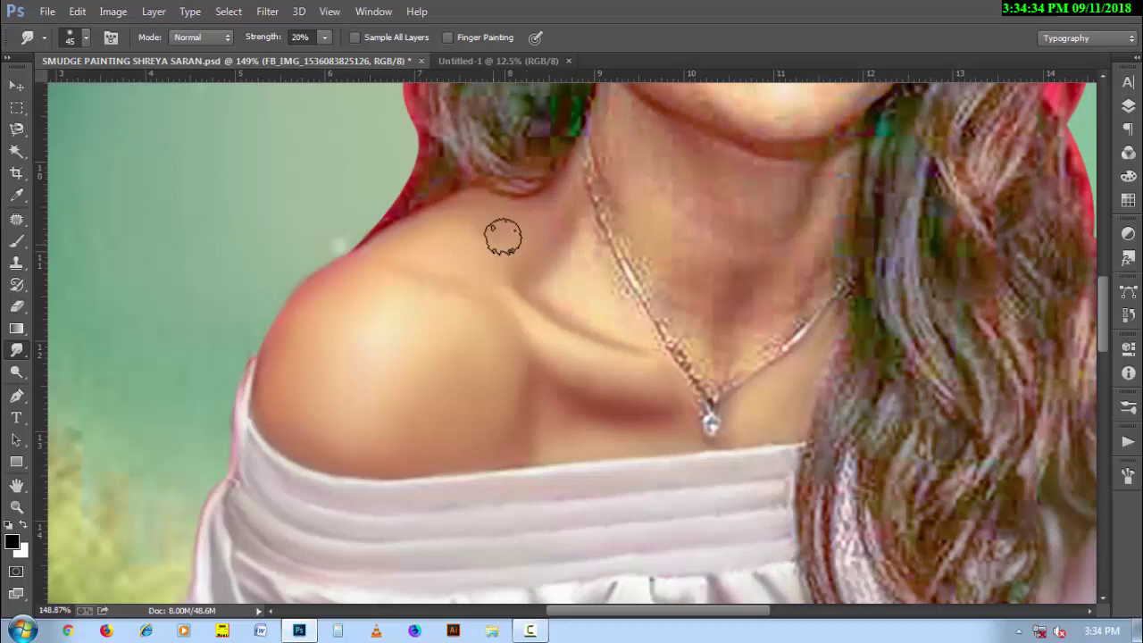
key(bracketleft)
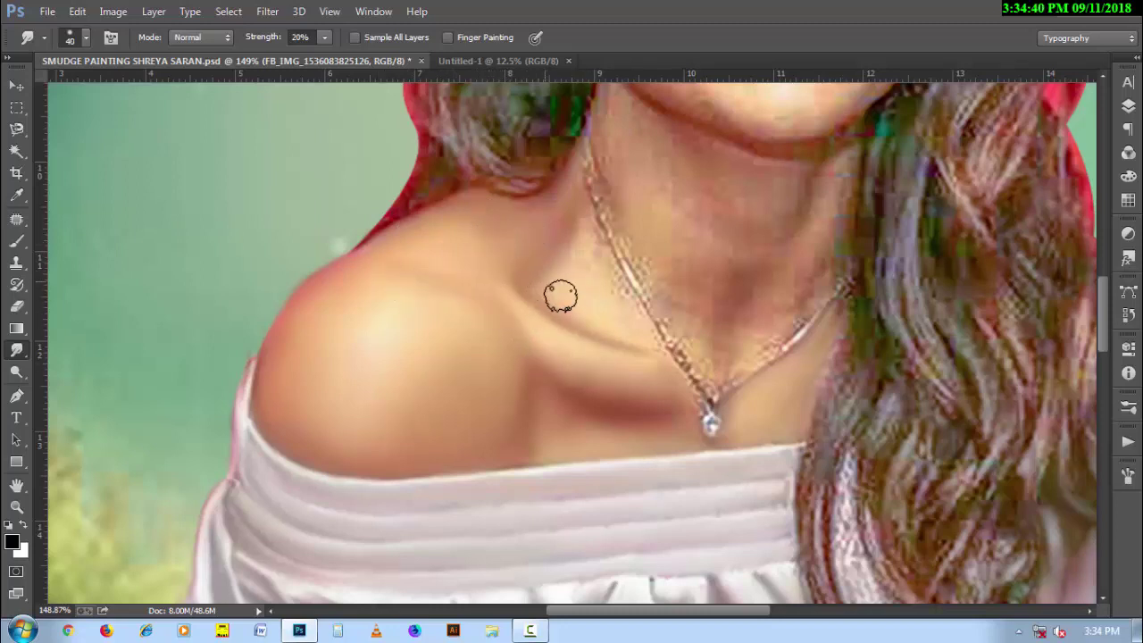
key(bracketleft)
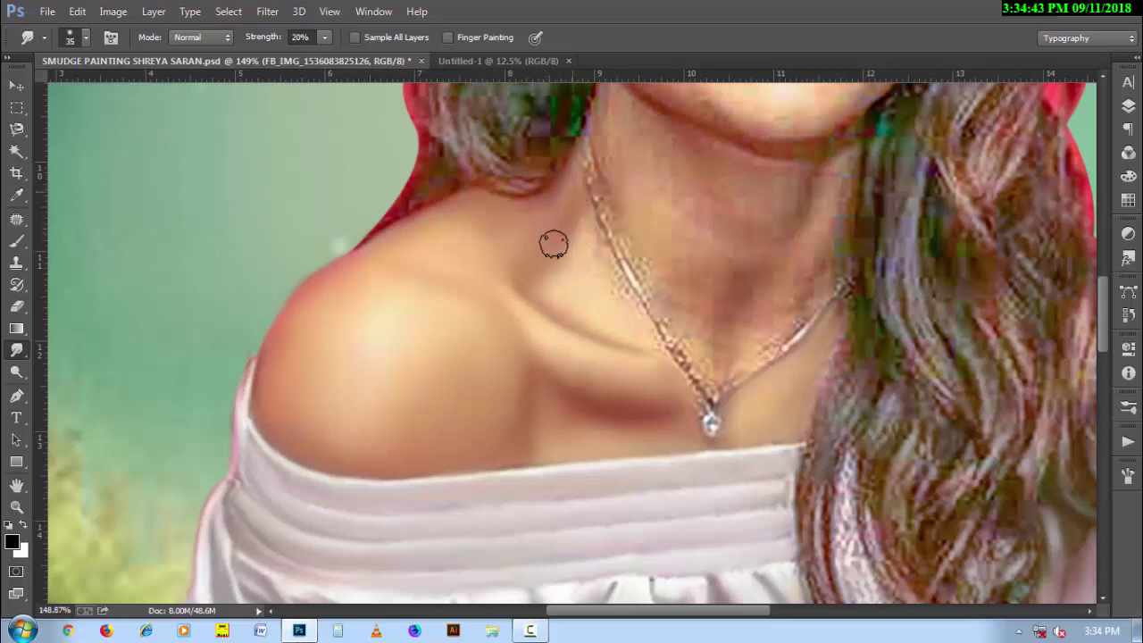
key(bracketleft)
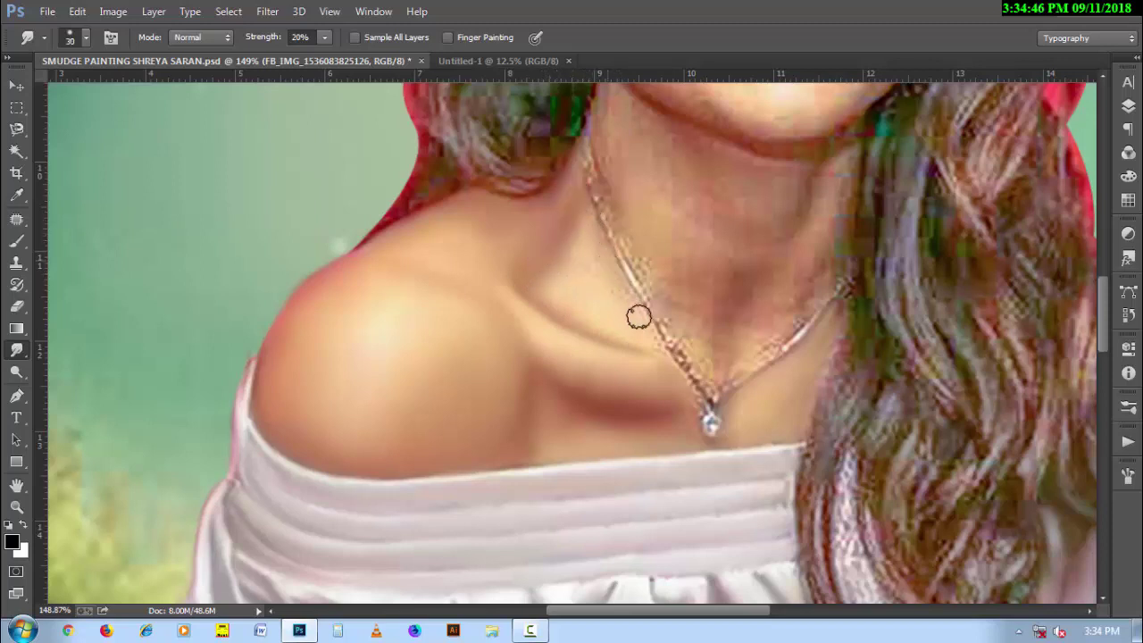
key(bracketleft)
key(bracketleft)
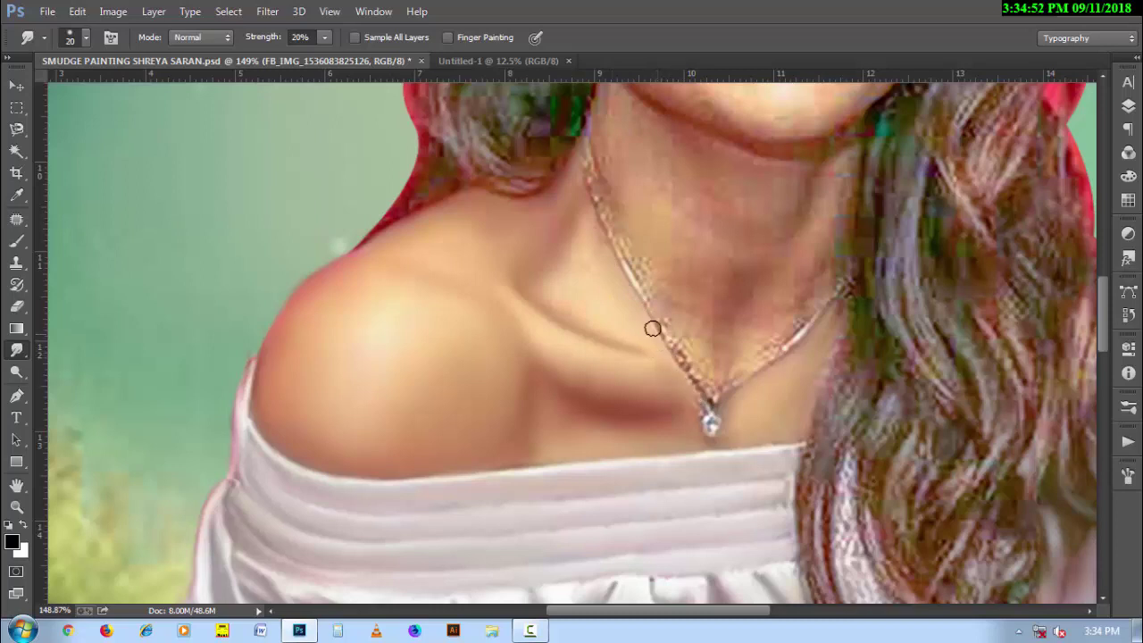
key(bracketright)
key(bracketright)
key(bracketright)
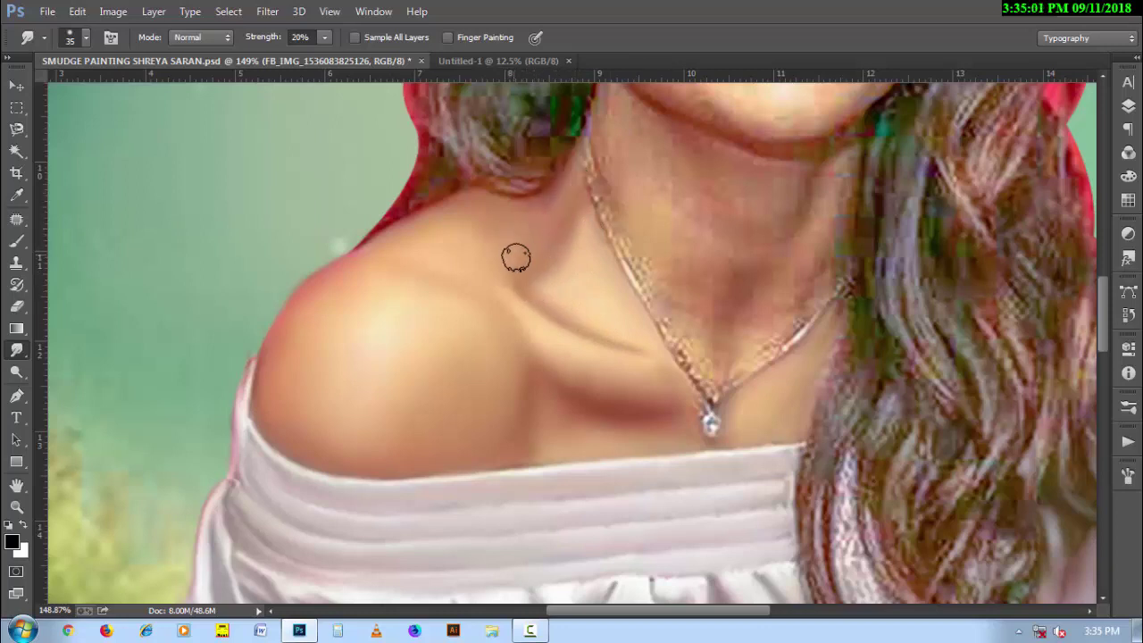
Smudge the necklace chain toward the pendant with a 30–35 brush
scroll(560, 245, up, 2)
key(bracketleft)
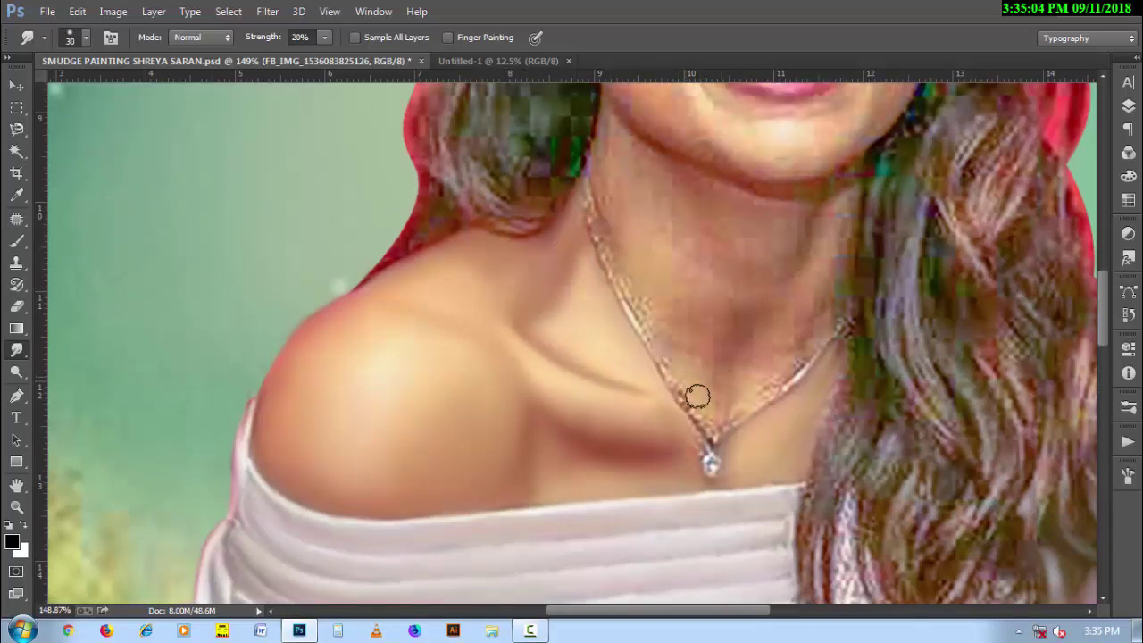
drag(698, 397, 649, 330)
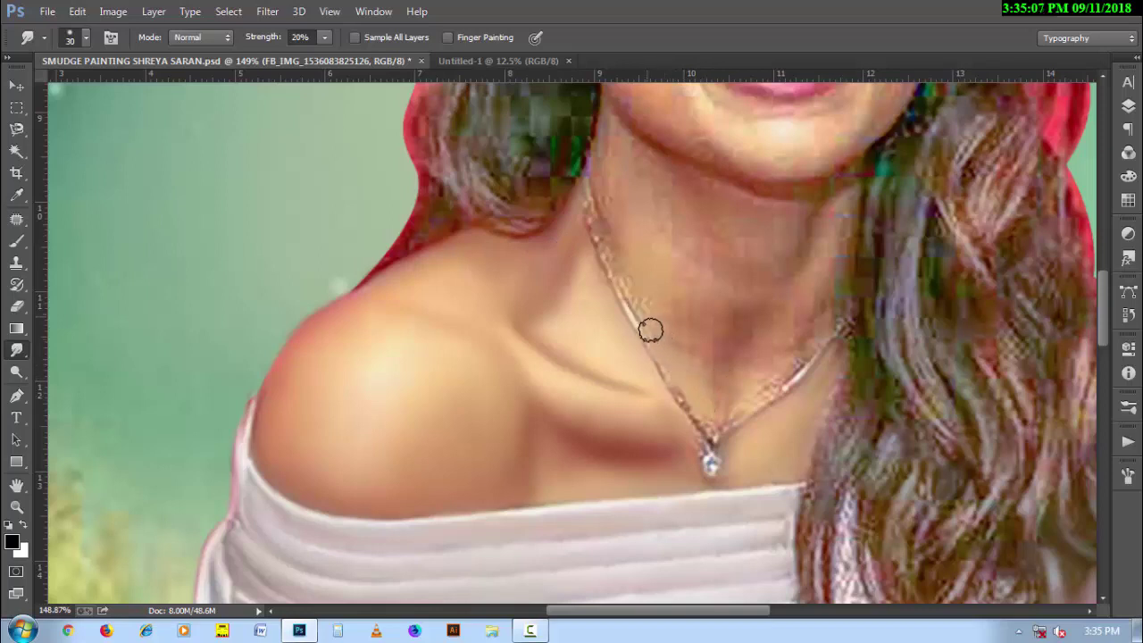
key(bracketright)
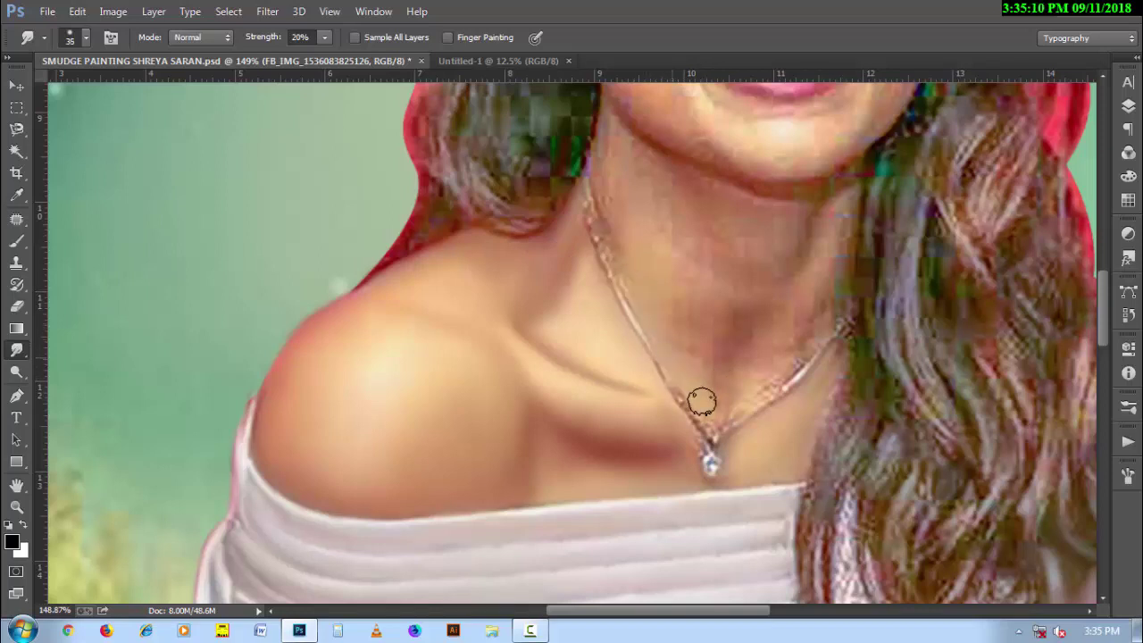
mouse_move(702, 402)
mouse_down()
mouse_move(739, 404)
mouse_move(742, 359)
mouse_move(770, 380)
mouse_move(786, 360)
mouse_move(763, 378)
mouse_move(714, 370)
mouse_move(706, 352)
mouse_move(773, 362)
mouse_up()
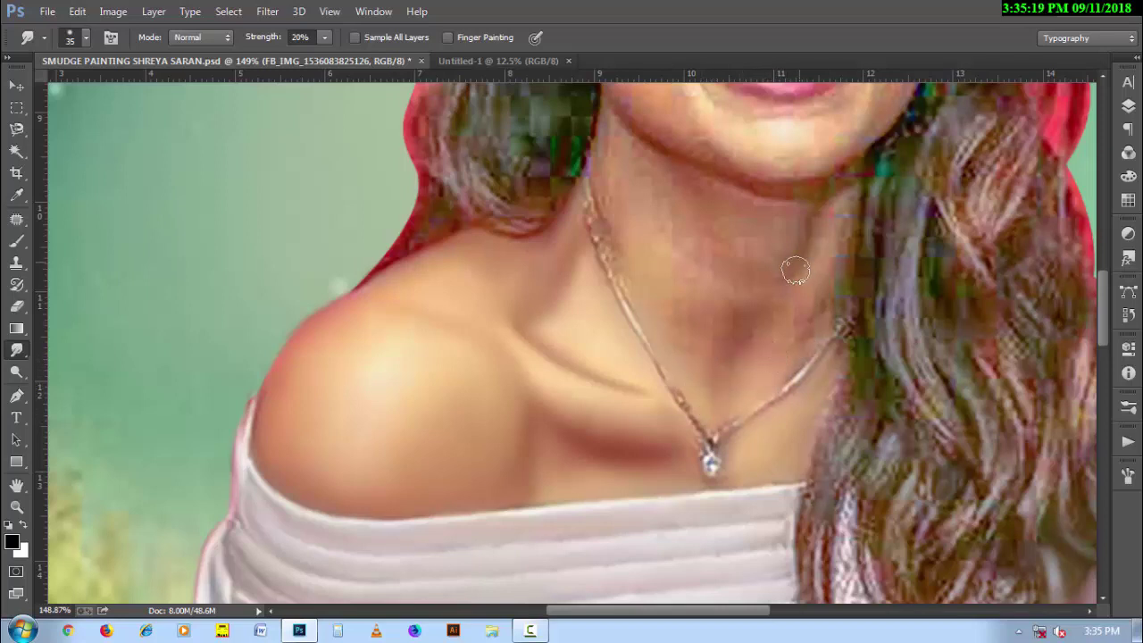
Blend the upper neck shading and right neck edge, then soften the right chain near the pendant
key(bracketright)
mouse_move(772, 227)
mouse_down()
mouse_move(722, 224)
mouse_move(773, 211)
mouse_move(702, 178)
mouse_move(724, 199)
mouse_up()
mouse_move(802, 309)
mouse_down()
mouse_move(786, 351)
mouse_move(829, 301)
mouse_move(847, 232)
mouse_move(808, 325)
mouse_up()
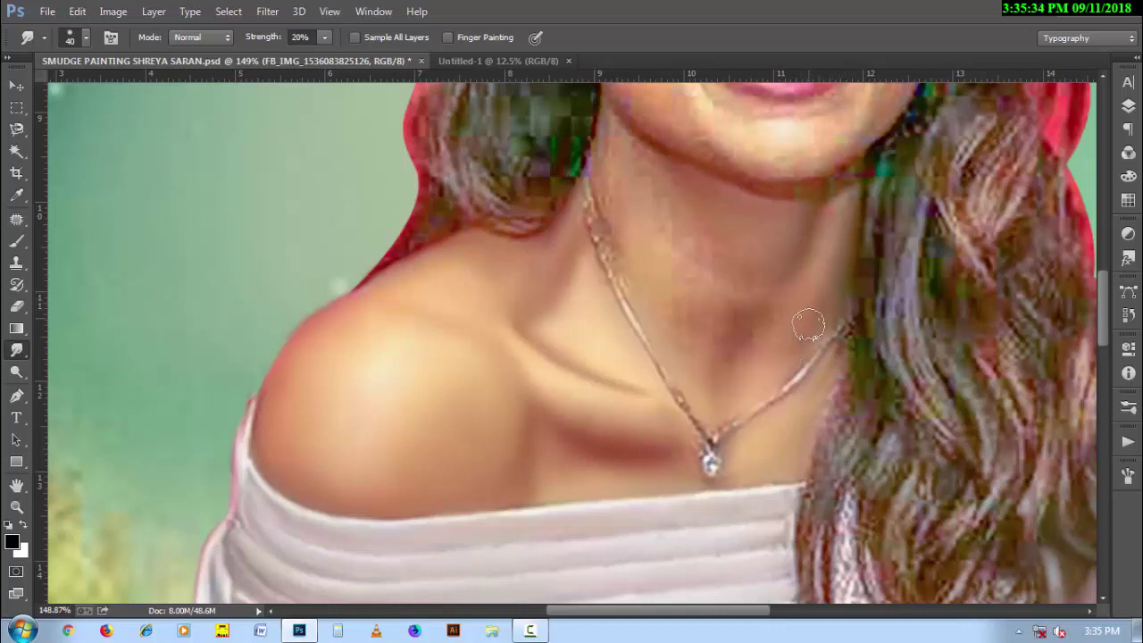
key(bracketleft)
key(bracketleft)
key(bracketleft)
drag(745, 414, 812, 377)
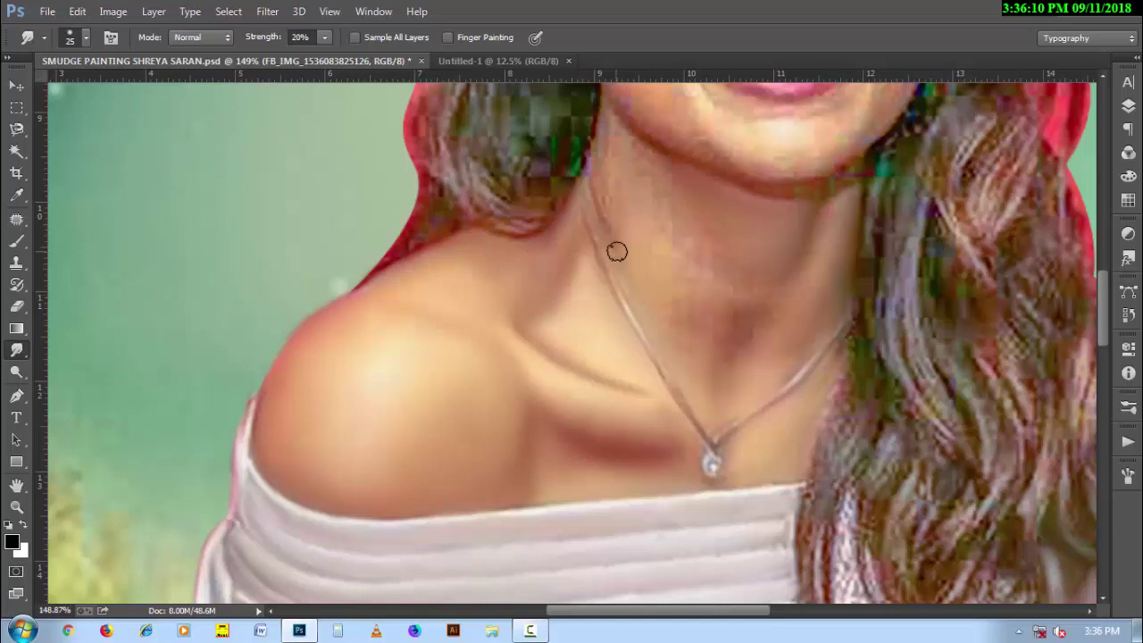
Keep smudging the neck skin inside the necklace loop, resizing the brush between 30 and 40
key(bracketright)
key(bracketright)
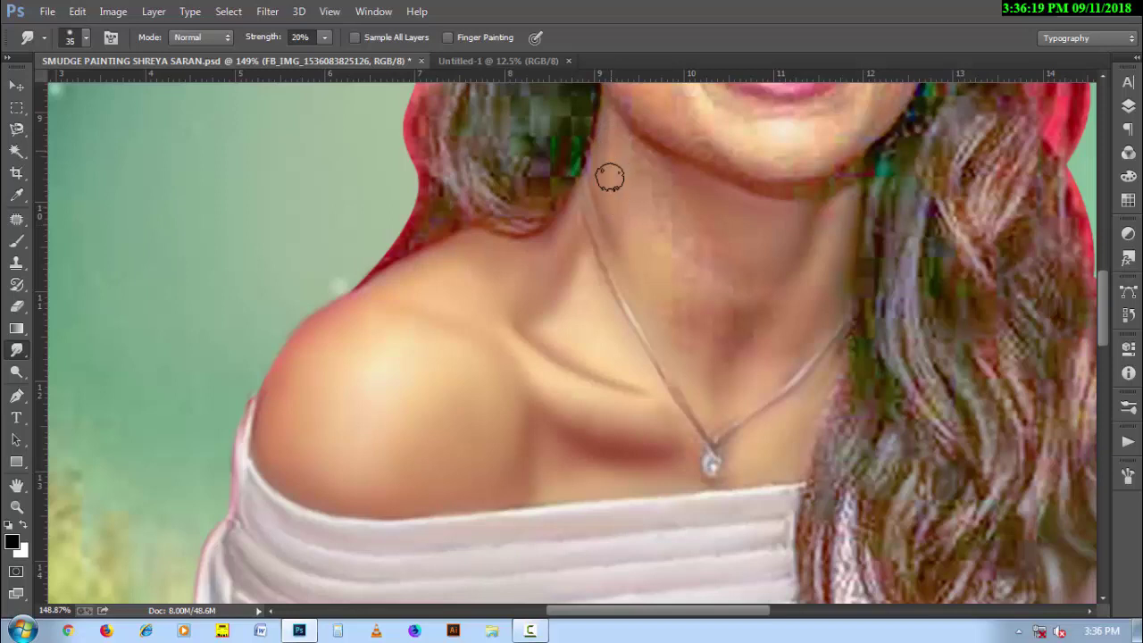
key(bracketright)
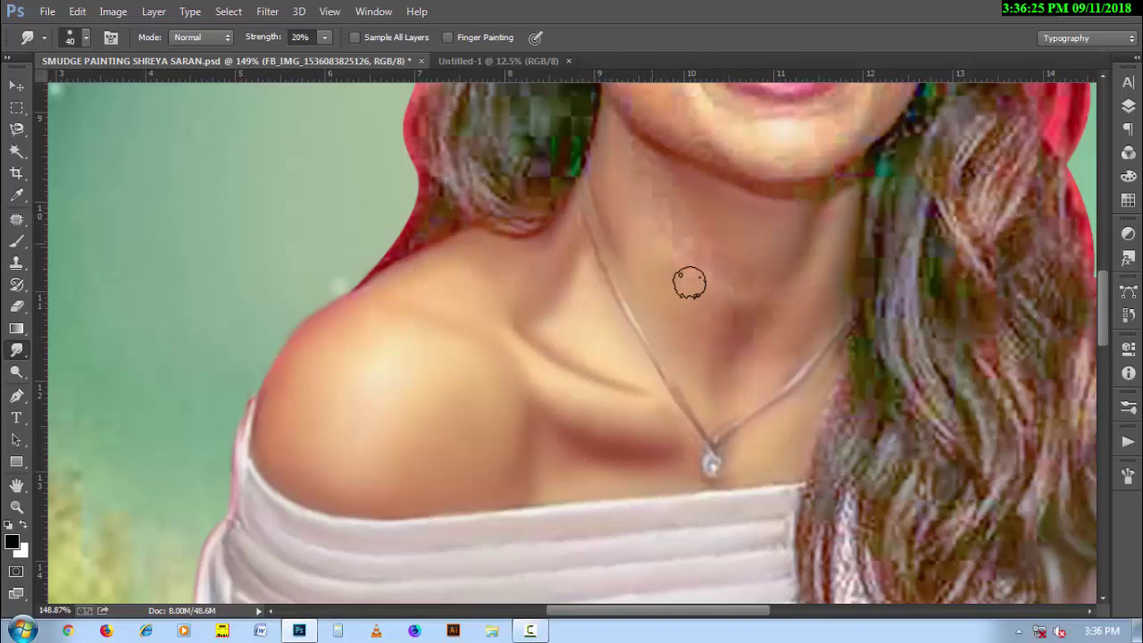
key(bracketleft)
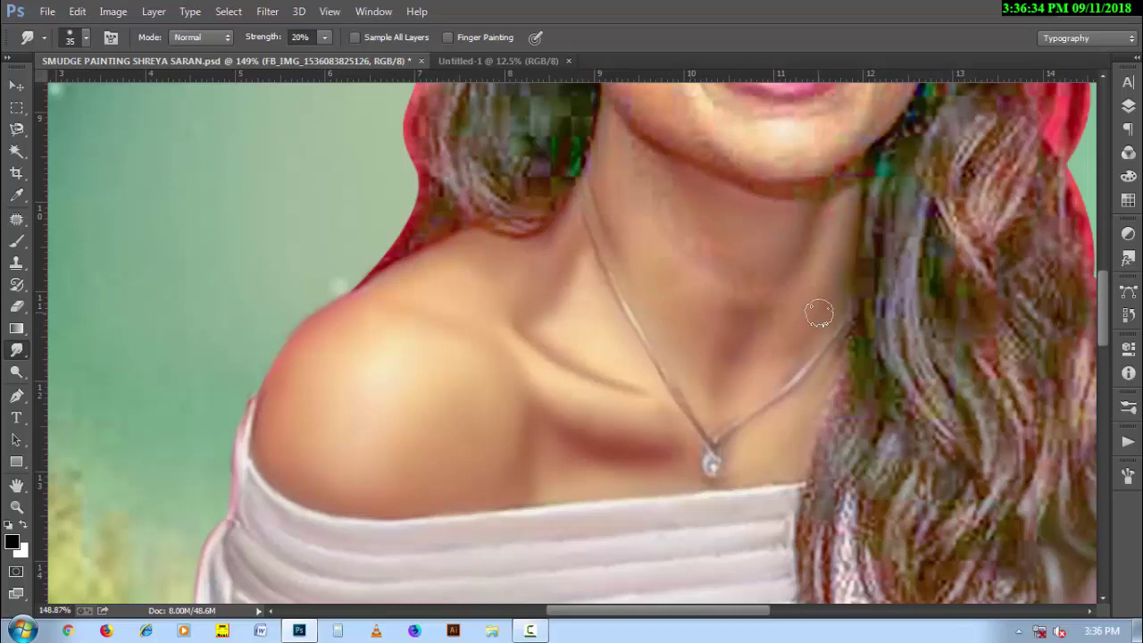
key(bracketright)
key(bracketleft)
key(bracketleft)
Pan up to the chin and jaw and smudge the jawline and upper neck with a 30–45 brush
scroll(737, 435, up, 2)
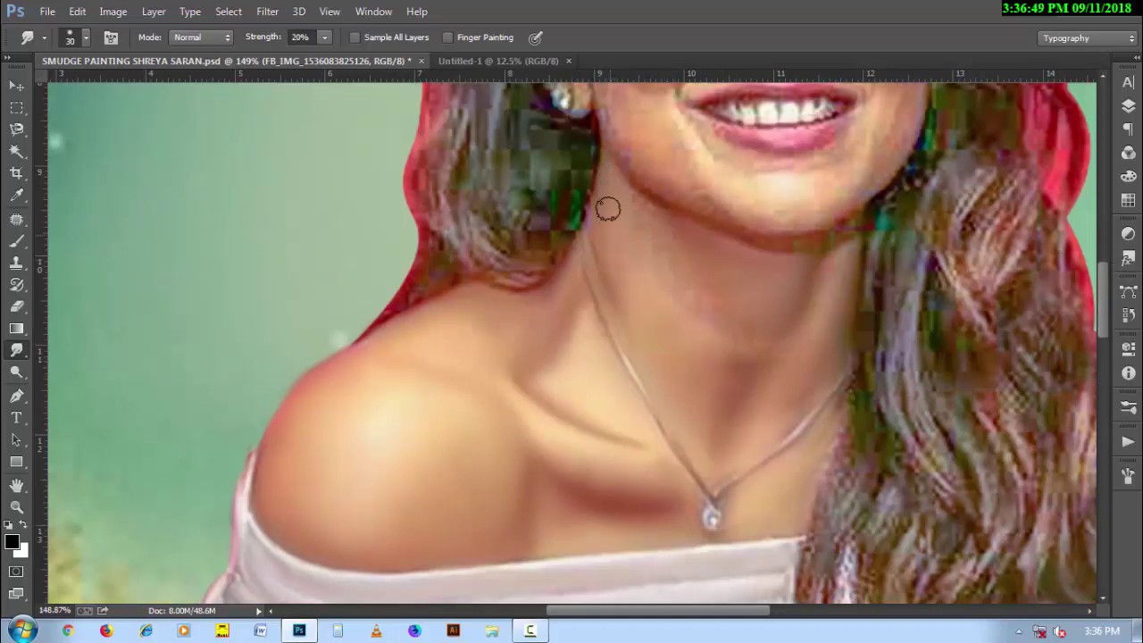
key(bracketright)
key(bracketright)
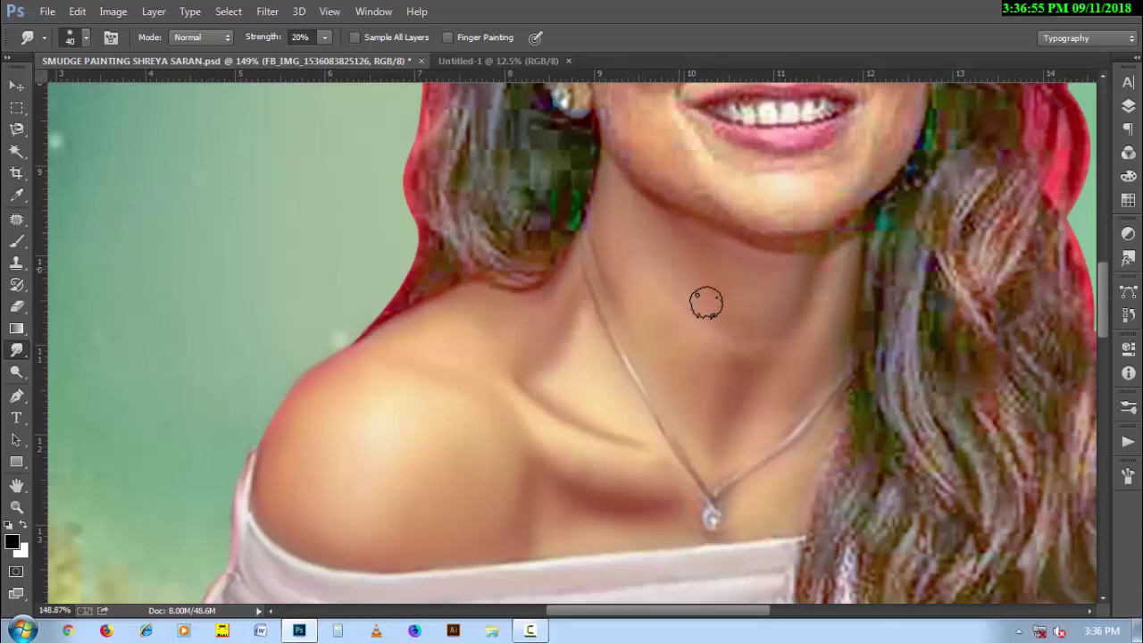
key(bracketright)
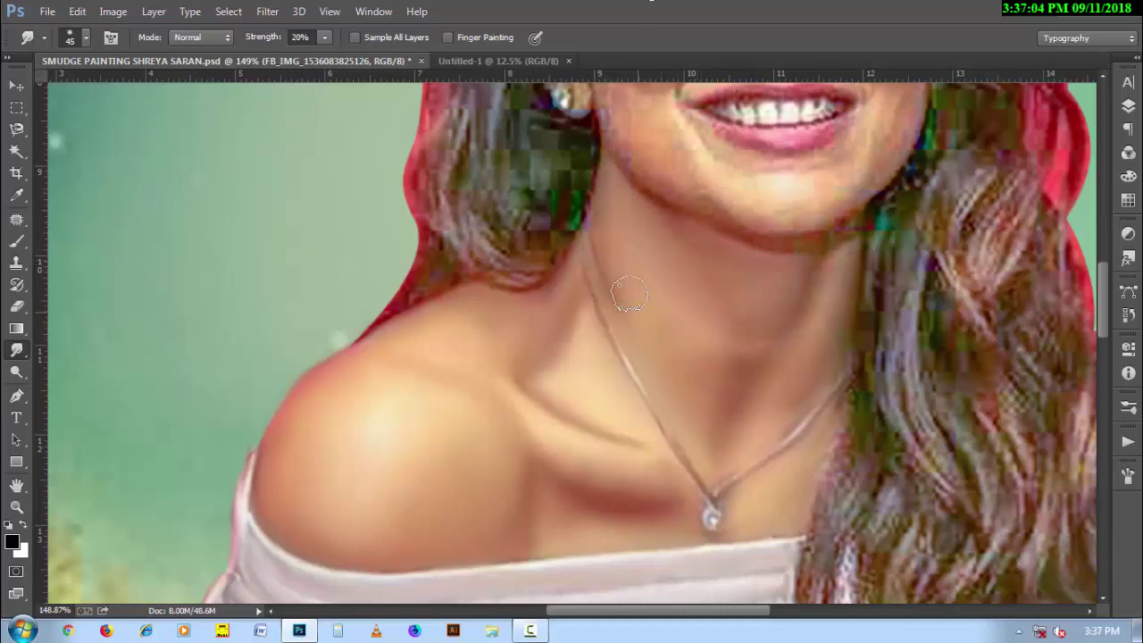
key(bracketleft)
key(bracketright)
drag(693, 472, 521, 328)
drag(283, 420, 249, 639)
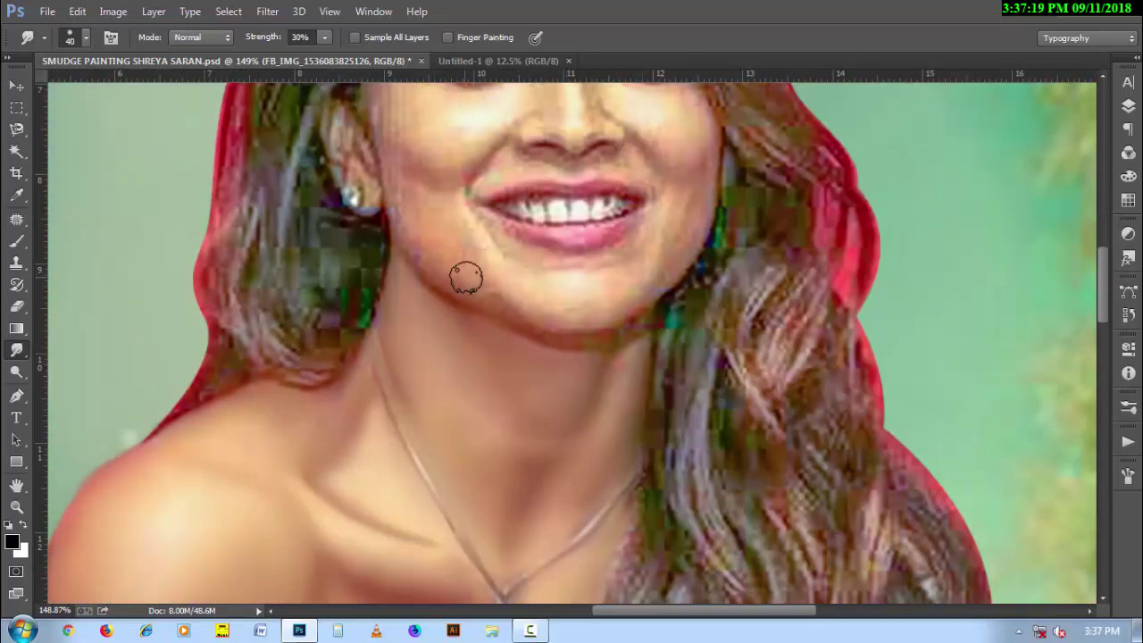
key(bracketleft)
key(bracketleft)
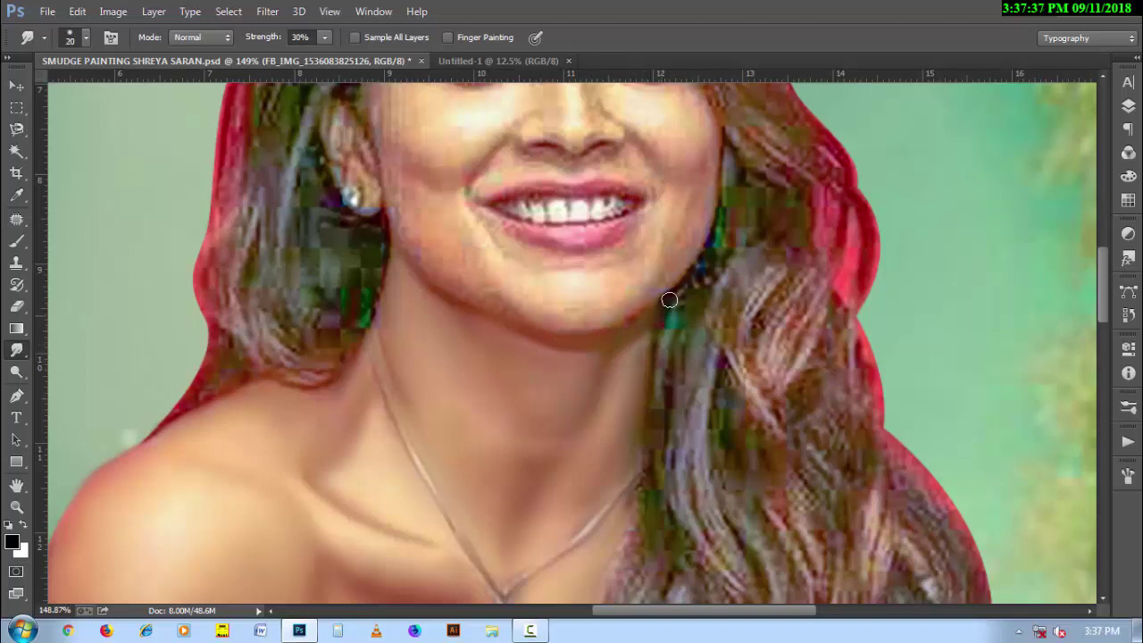
Zoom in on the face and smudge the cheeks with a 25–35 brush
scroll(410, 205, up, 3)
scroll(420, 289, up, 1)
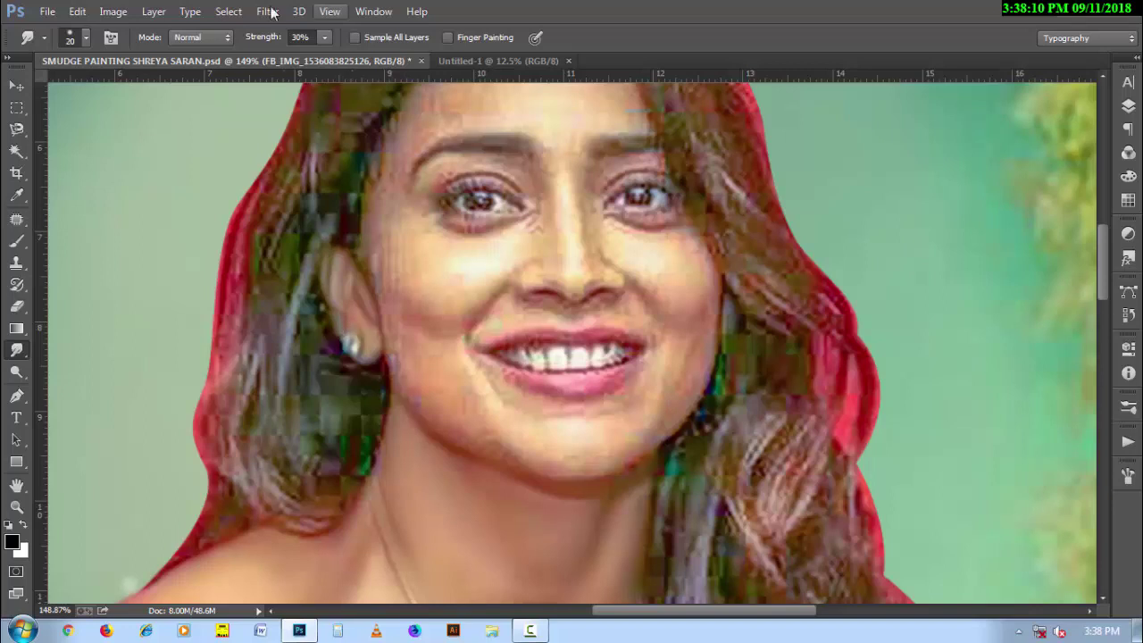
key(bracketright)
key(bracketright)
key(bracketright)
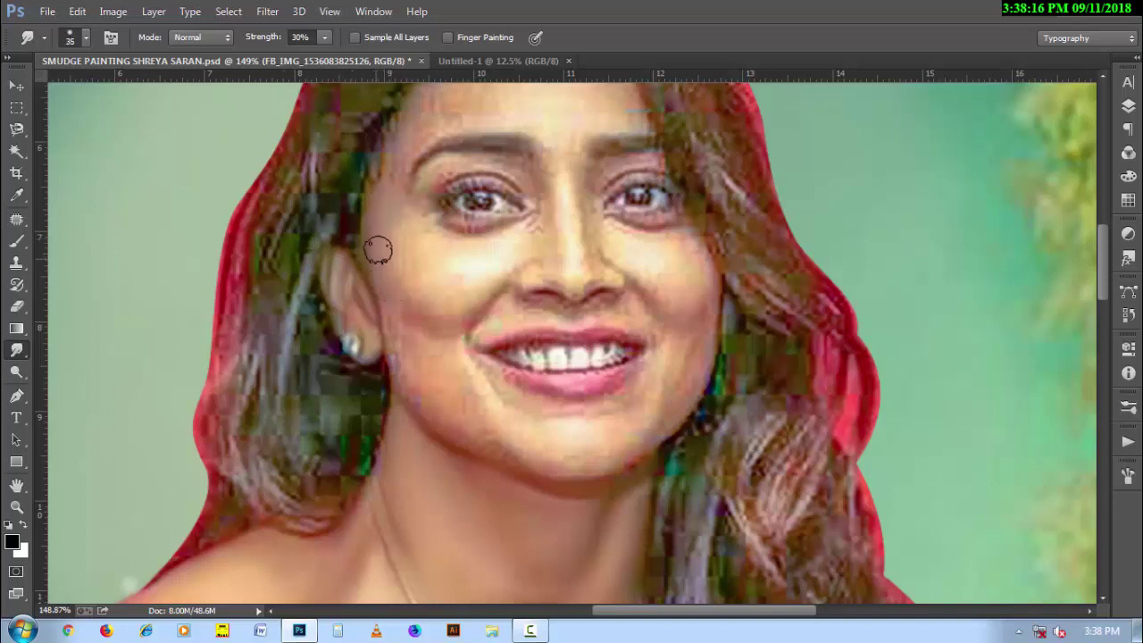
key(bracketleft)
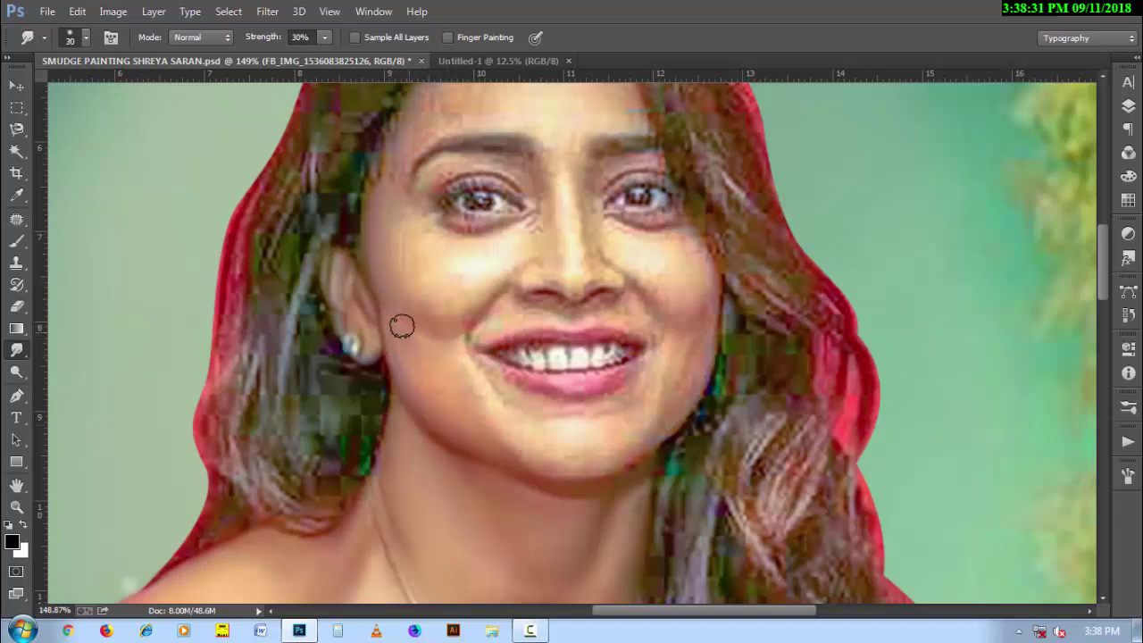
key(bracketright)
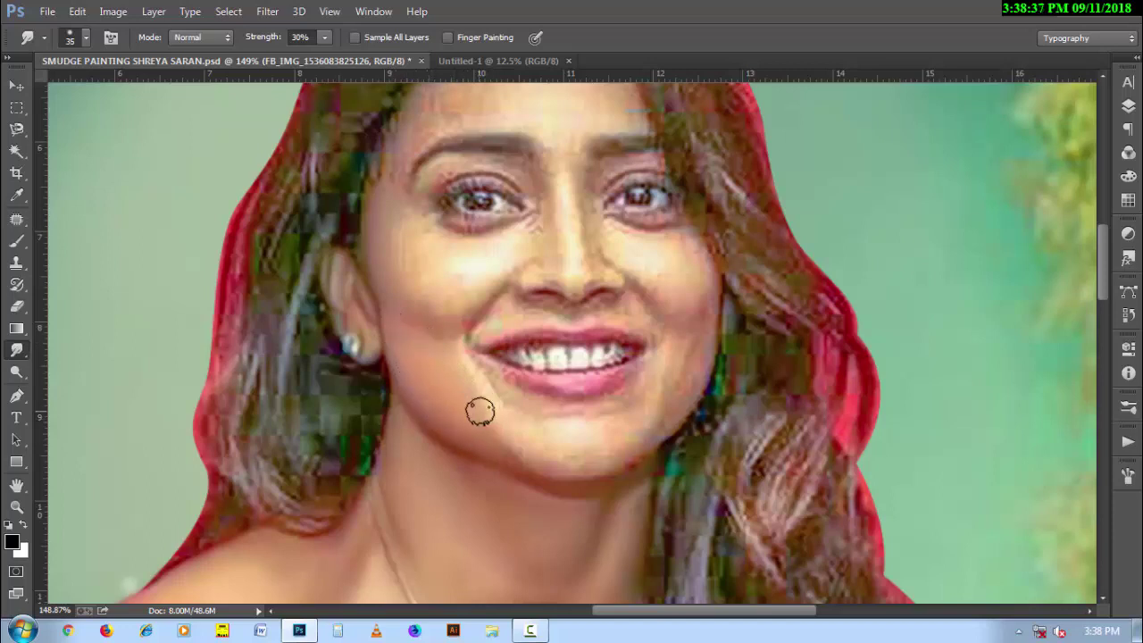
key(bracketleft)
key(bracketleft)
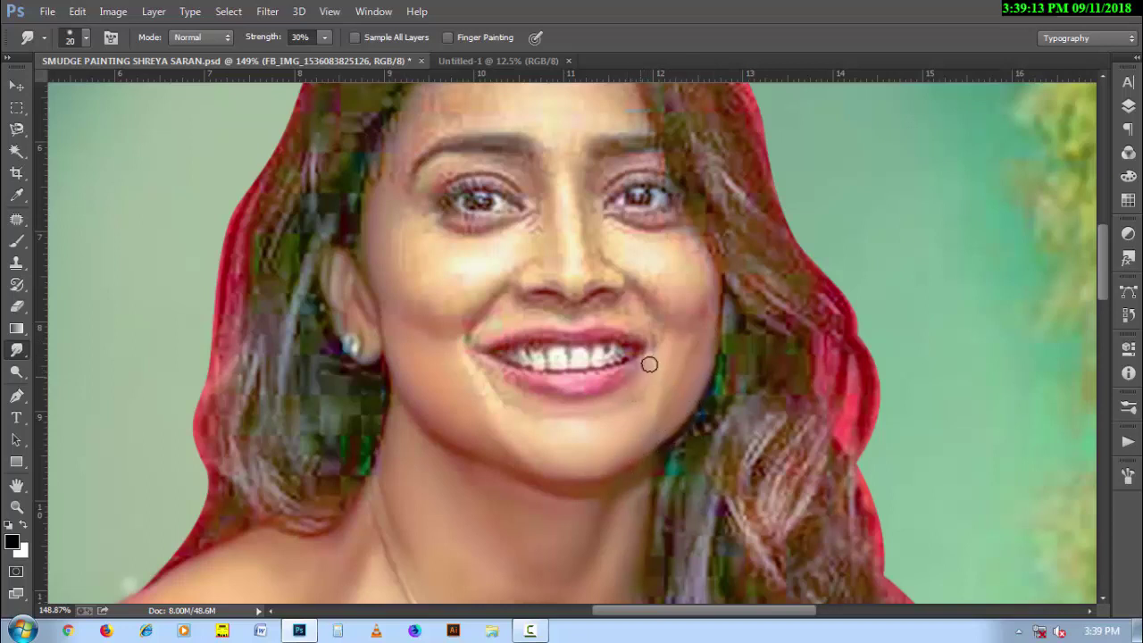
Soften the skin around the nose, upper lip and smile lines with a 10–20 brush
key(bracketleft)
key(bracketright)
key(bracketright)
key(bracketleft)
key(bracketleft)
key(bracketleft)
key(bracketright)
key(bracketleft)
key(bracketright)
key(bracketleft)
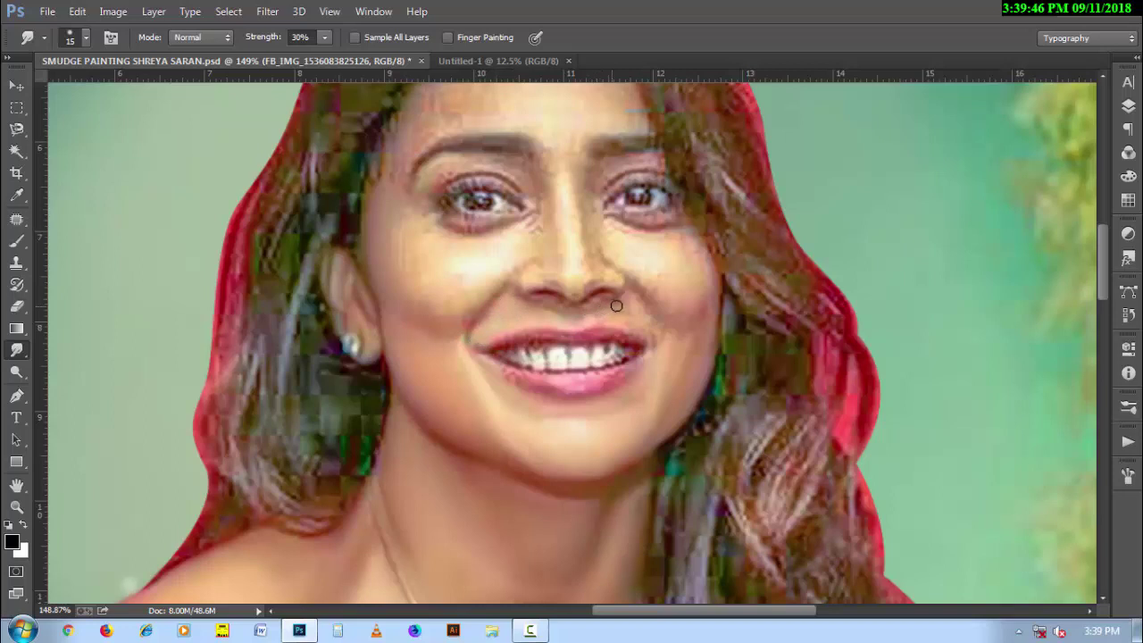
key(bracketright)
key(bracketleft)
key(bracketright)
key(bracketleft)
Make short smudge strokes under and beside the left eye with a 10–20 brush
key(bracketright)
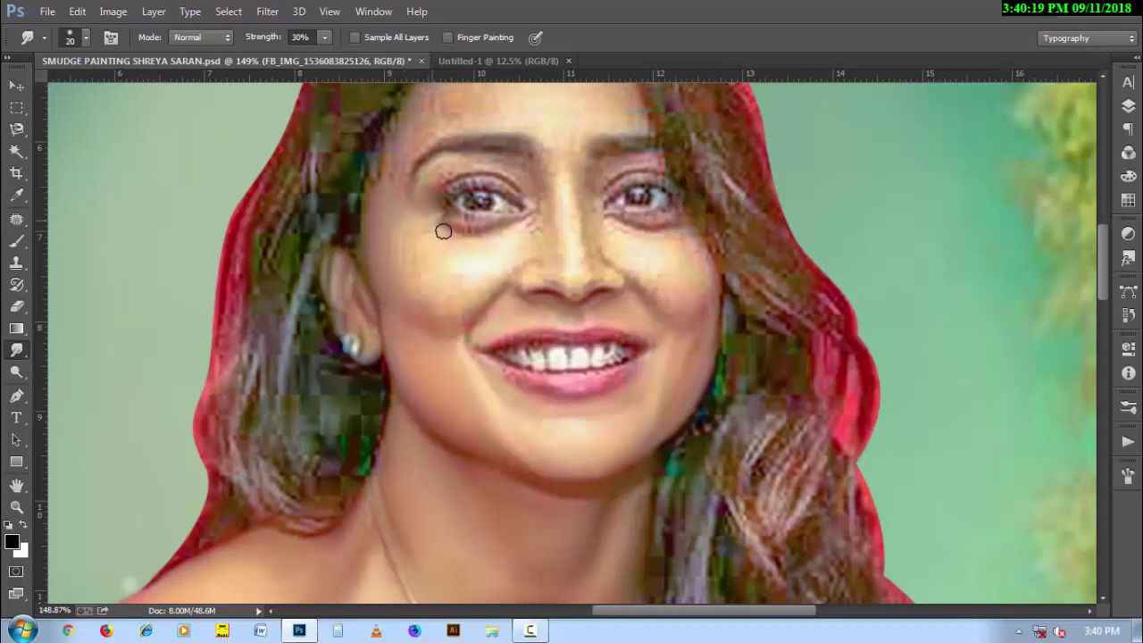
key(bracketleft)
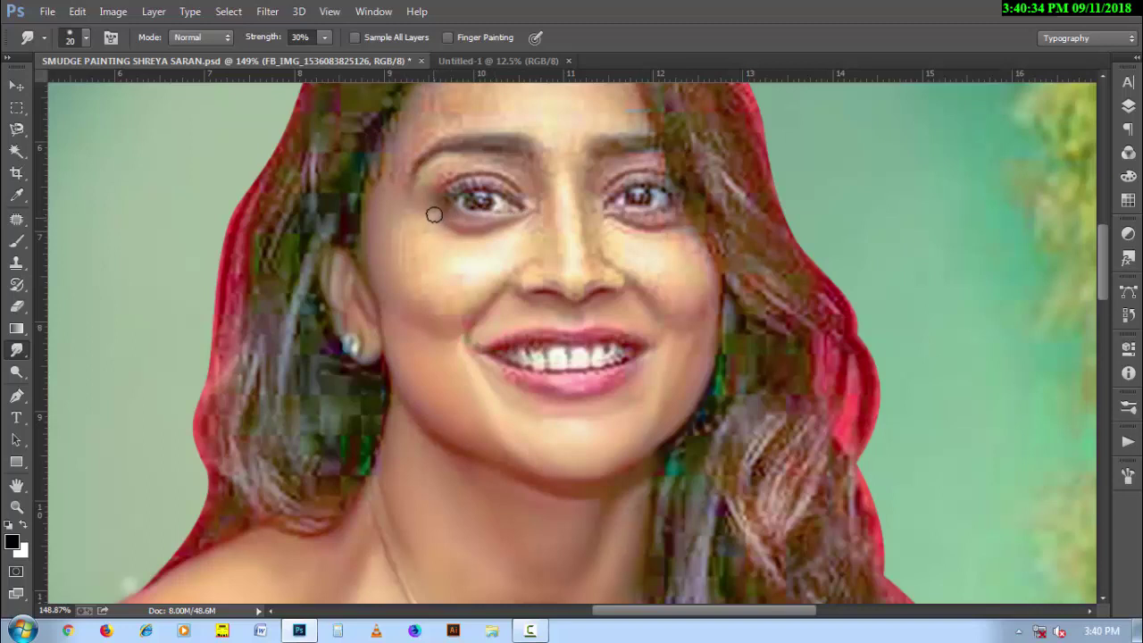
key(bracketright)
key(bracketright)
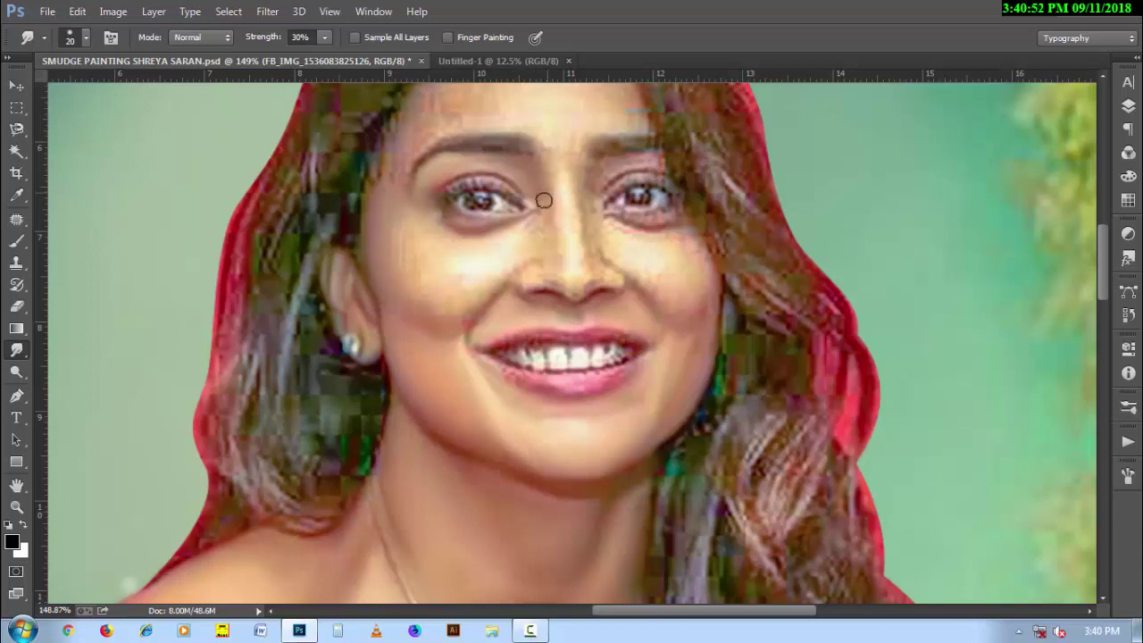
key(bracketleft)
drag(513, 222, 500, 216)
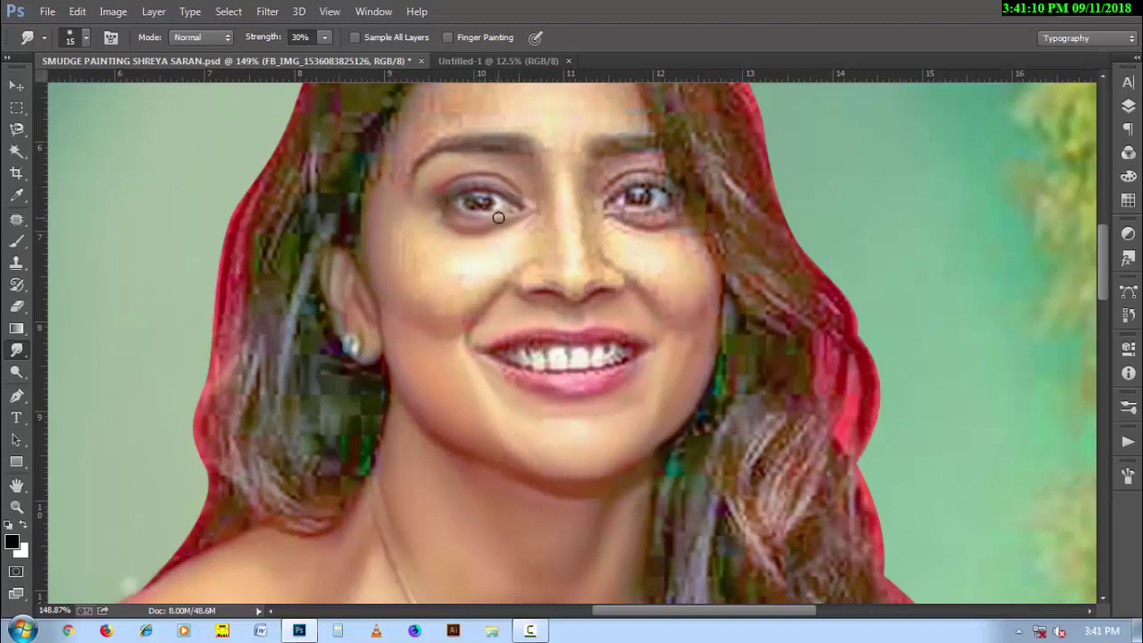
key(bracketleft)
Zoom in on the forehead and smooth its streaks with a 35–45 smudge brush
scroll(502, 377, down, 1)
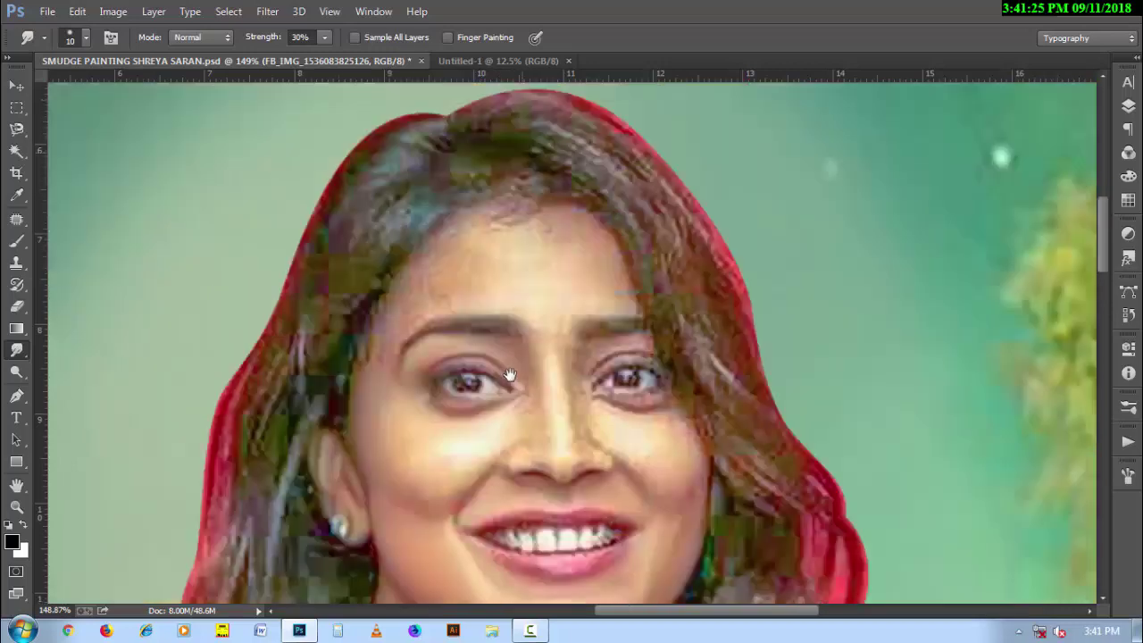
scroll(548, 366, up, 2)
scroll(464, 316, up, 3)
key(bracketright)
key(bracketright)
key(bracketright)
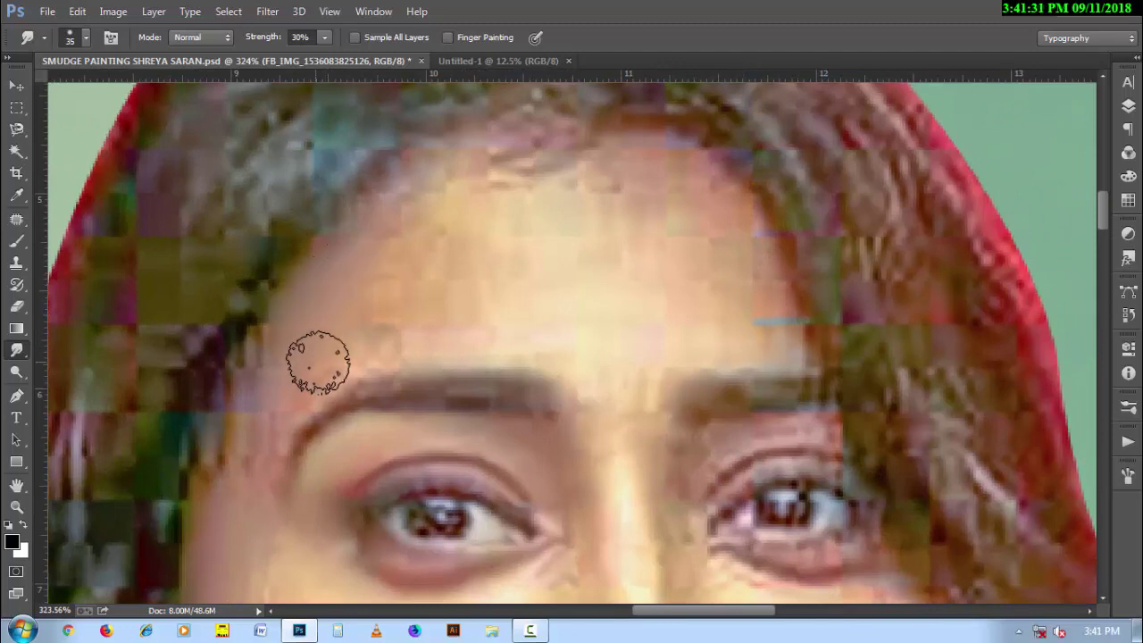
key(bracketleft)
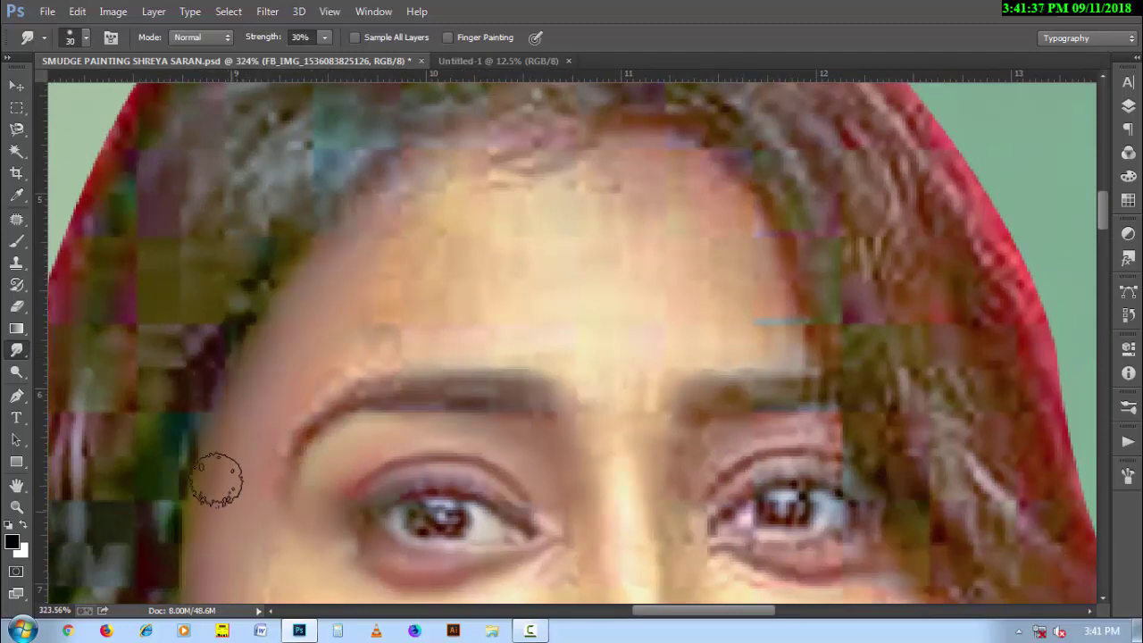
key(bracketright)
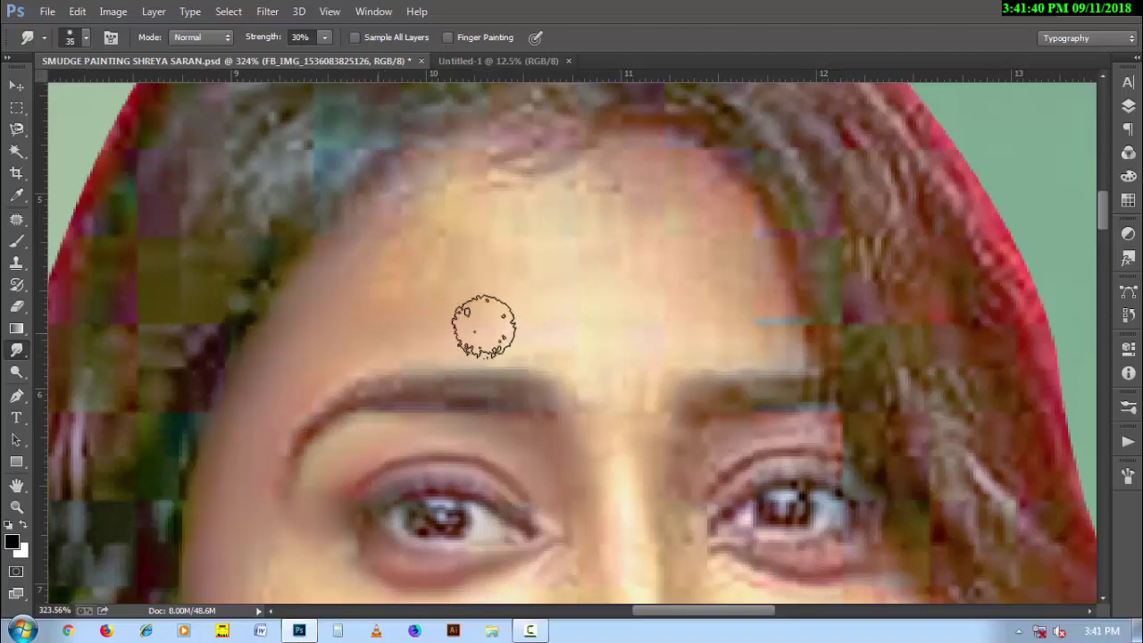
key(bracketright)
mouse_move(704, 318)
mouse_down()
mouse_move(765, 319)
mouse_move(752, 263)
mouse_move(693, 184)
mouse_move(717, 242)
mouse_move(594, 186)
mouse_move(557, 152)
mouse_move(418, 182)
mouse_move(694, 299)
mouse_move(581, 204)
mouse_move(506, 216)
mouse_move(459, 273)
mouse_move(378, 268)
mouse_move(423, 220)
mouse_move(324, 288)
mouse_move(536, 169)
mouse_move(500, 178)
mouse_move(388, 285)
mouse_move(641, 336)
mouse_move(688, 327)
mouse_move(726, 300)
mouse_move(566, 168)
mouse_move(638, 185)
mouse_up()
key(bracketright)
key(bracketleft)
key(bracketleft)
Zoom back out to 200% so the whole face shows, and shrink the brush
key(ctrl+minus)
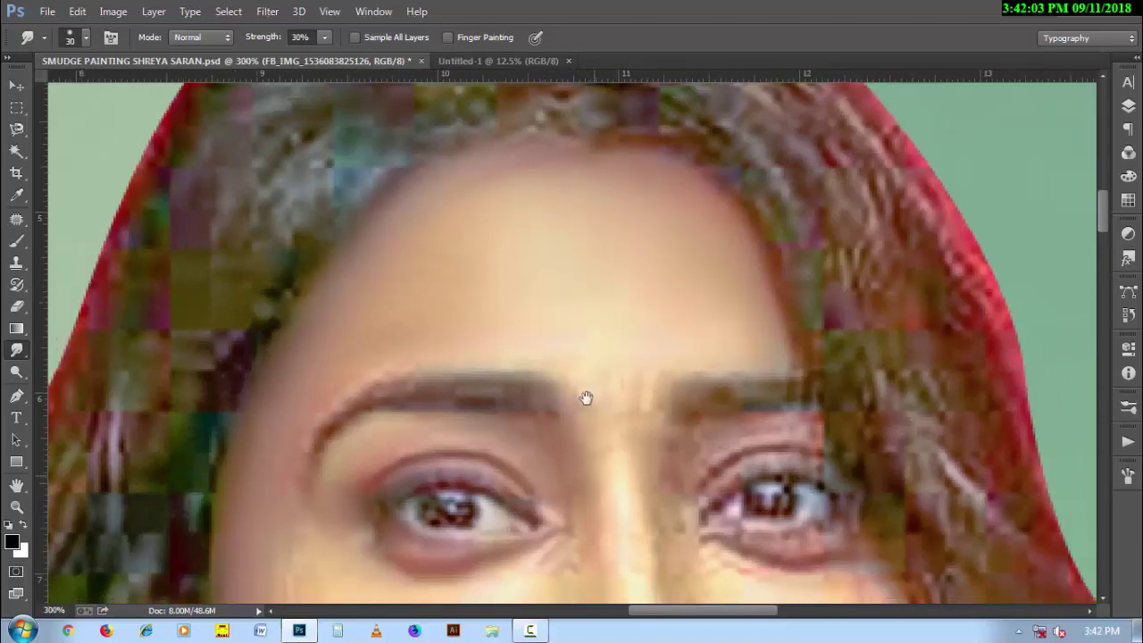
drag(587, 396, 575, 314)
key(ctrl+minus)
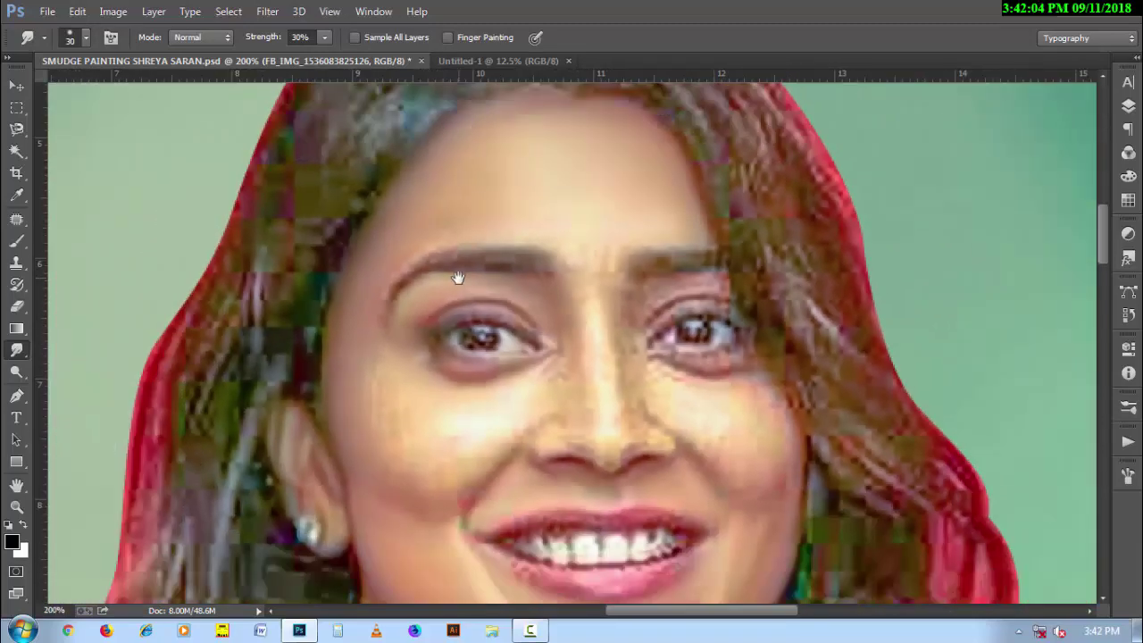
key(bracketleft)
key(bracketleft)
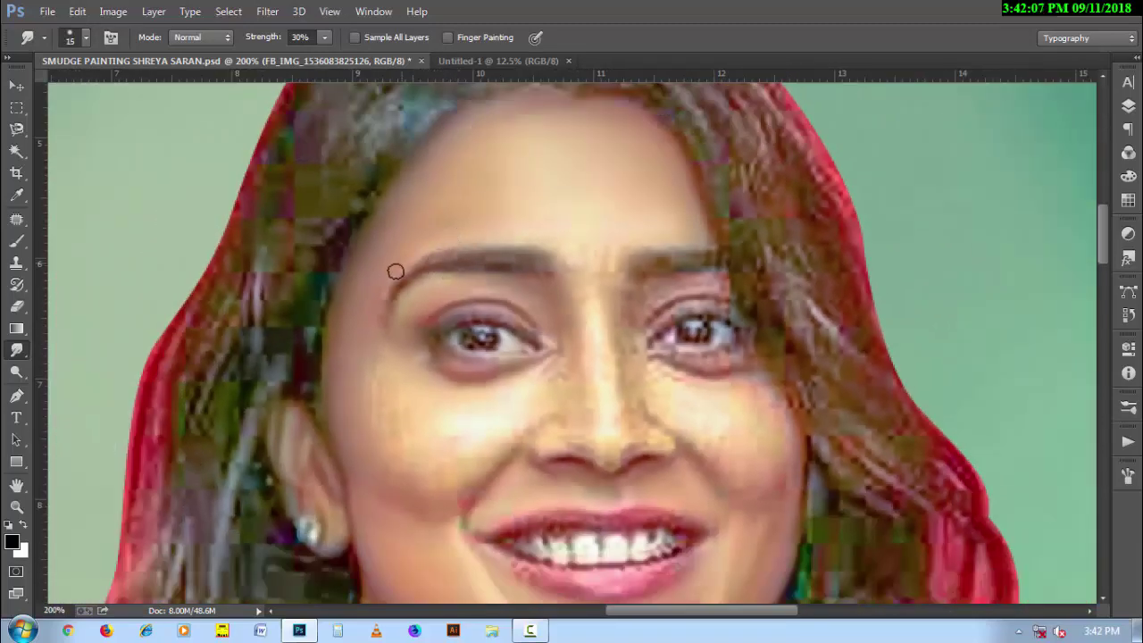
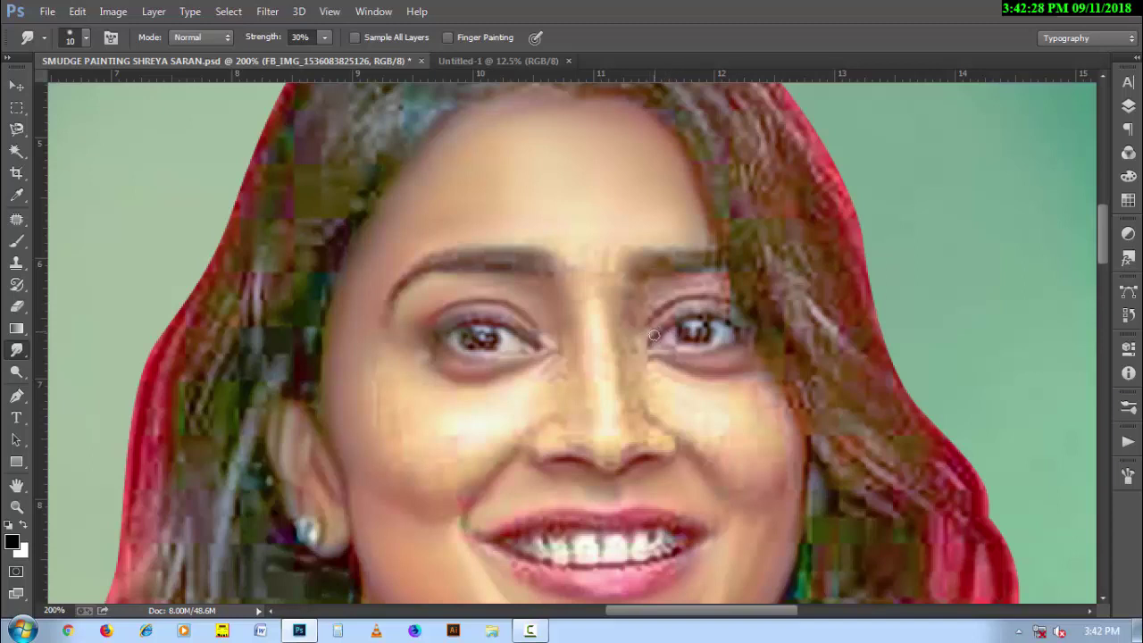
Enlarge the smudge brush and smooth the nose bridge up to between the brows
key(bracketright)
key(bracketright)
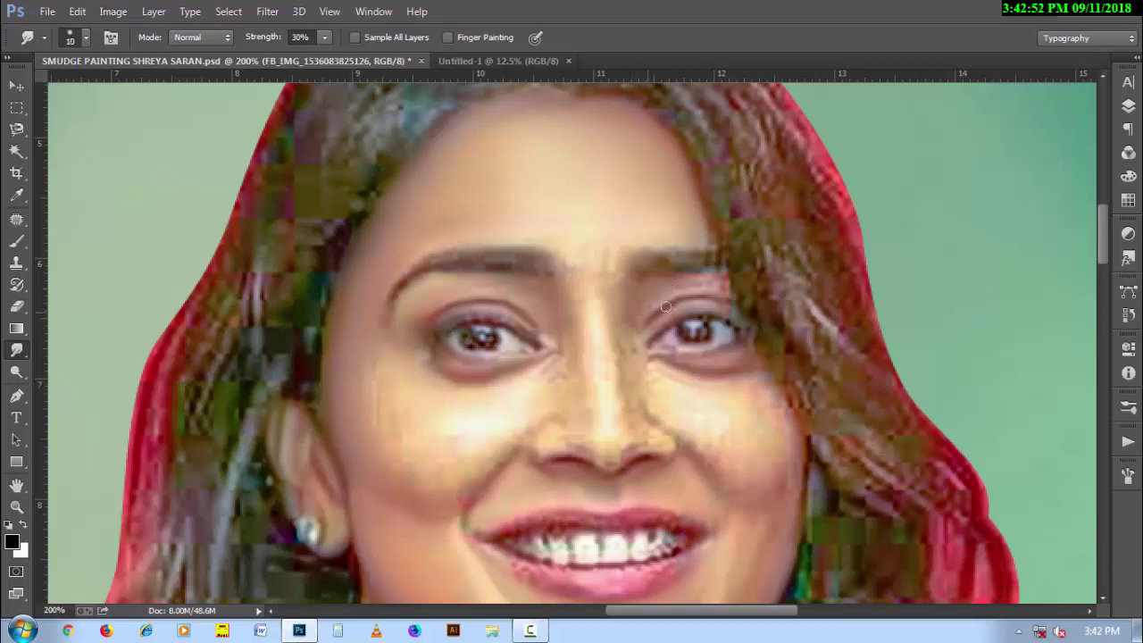
key(bracketright)
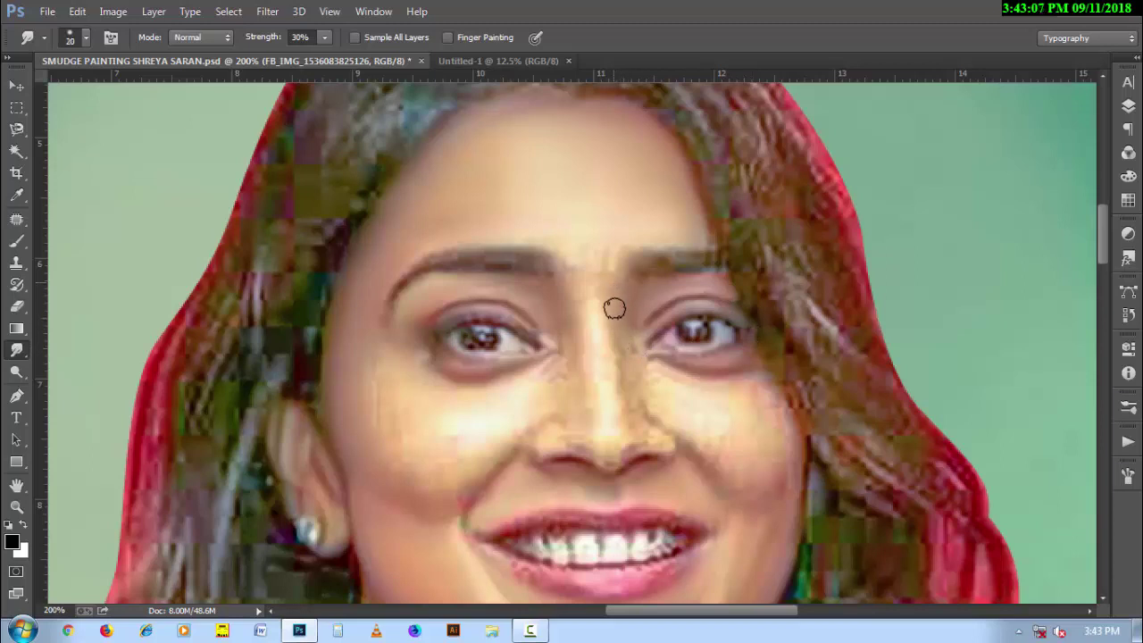
key(bracketright)
key(bracketleft)
key(bracketright)
key(bracketright)
drag(614, 366, 607, 267)
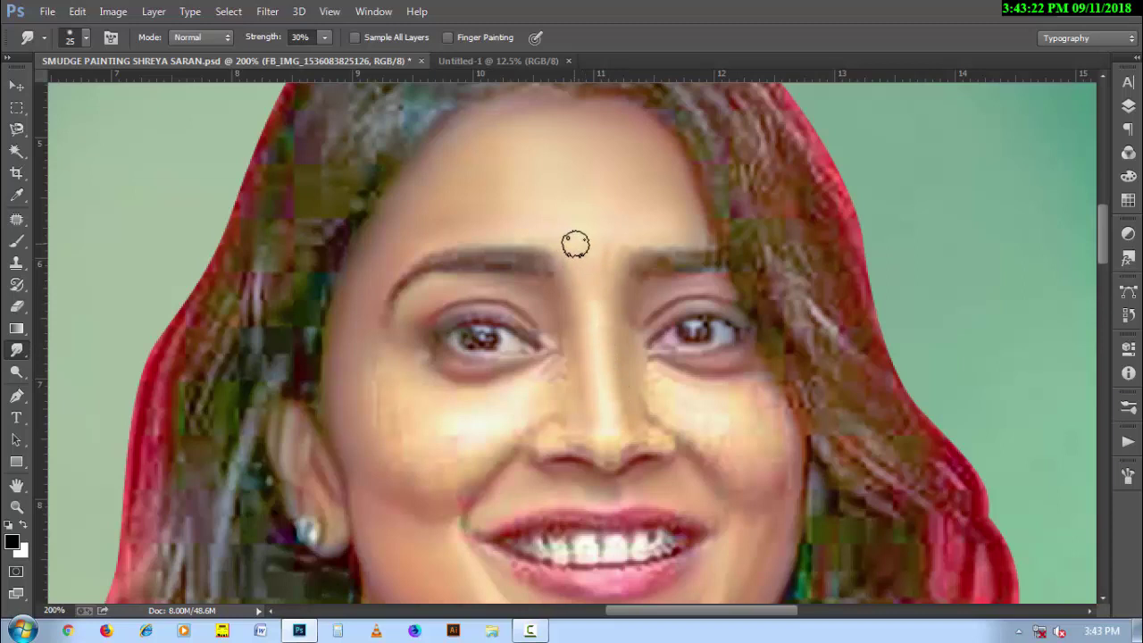
Resize the smudge brush for the right cheek, ending smaller for gentler smudging
key(bracketright)
key(bracketright)
key(bracketleft)
key(bracketleft)
key(bracketleft)
key(bracketleft)
key(bracketleft)
key(bracketright)
key(bracketright)
key(bracketright)
key(bracketright)
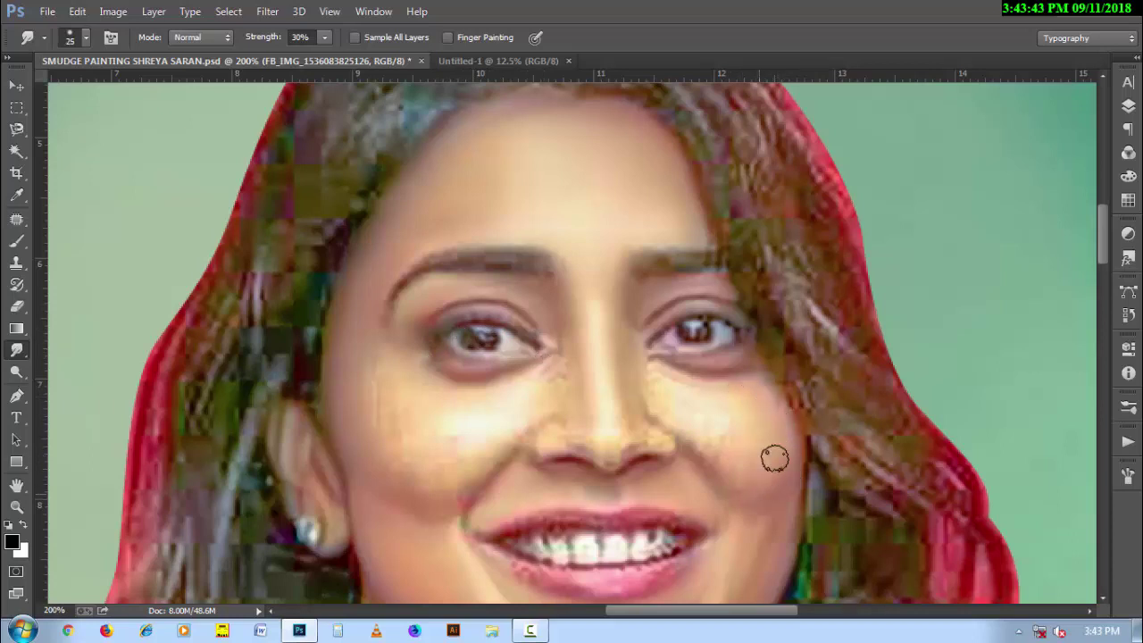
key(bracketleft)
key(bracketleft)
key(bracketleft)
key(bracketright)
key(bracketright)
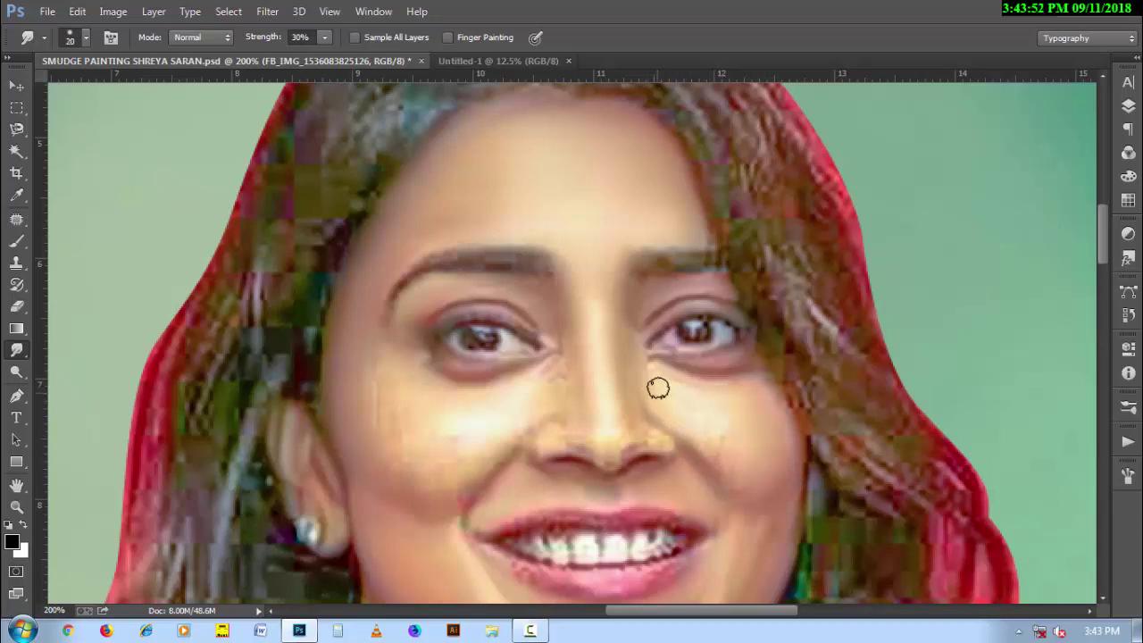
key(bracketright)
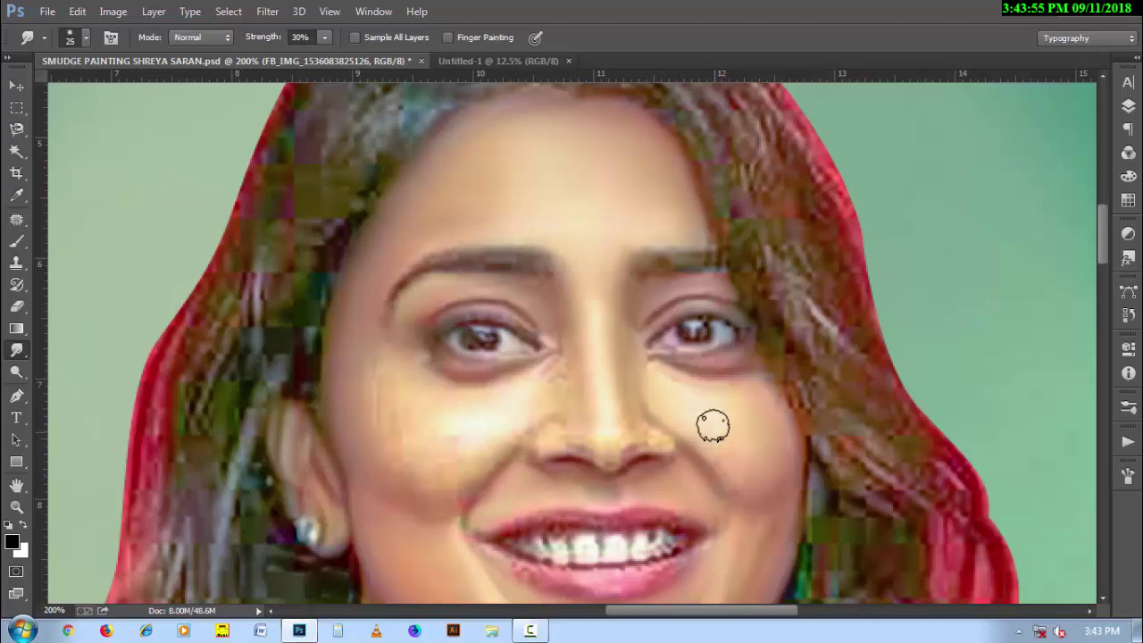
key(bracketright)
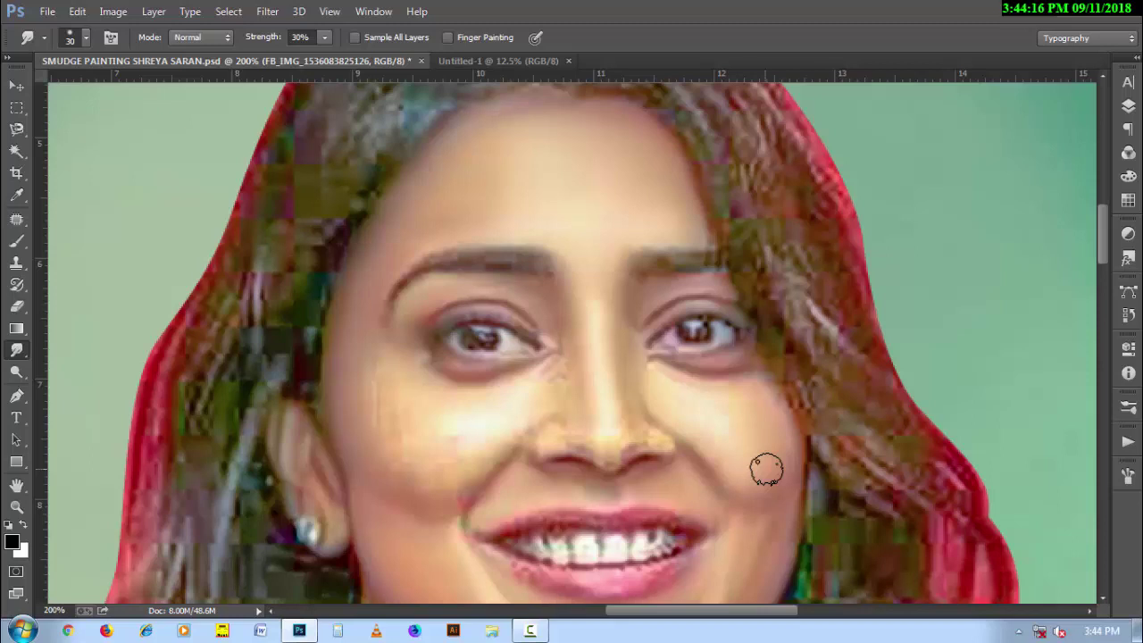
key(bracketleft)
At 20% smudge strength, blend the skin across the left cheek
key(2)
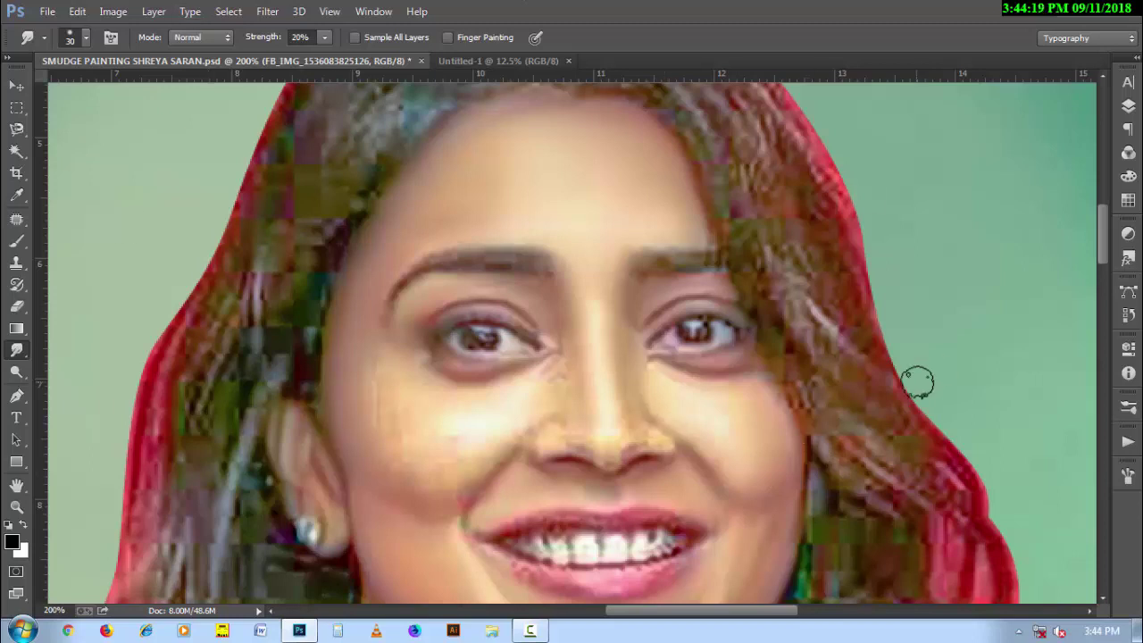
key(bracketleft)
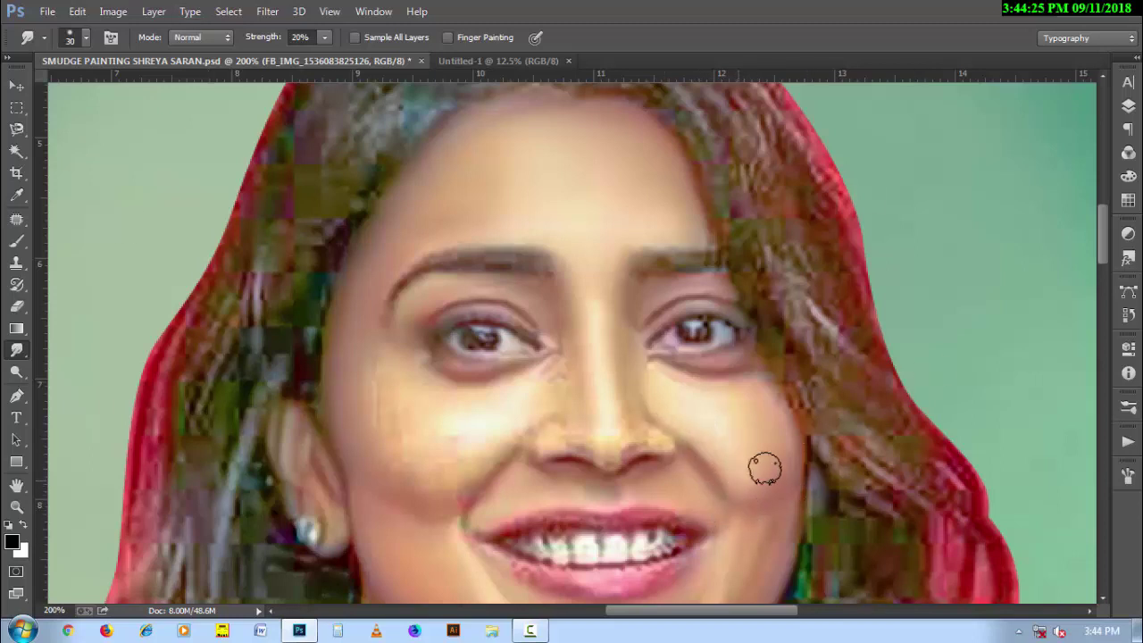
key(bracketright)
key(bracketright)
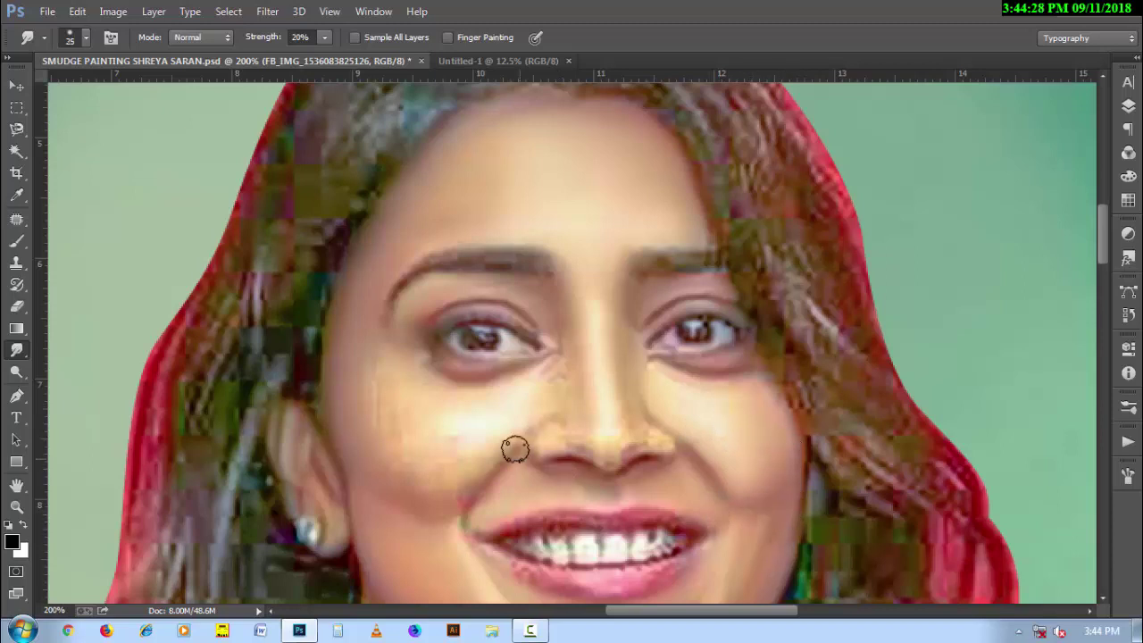
key(bracketright)
key(bracketleft)
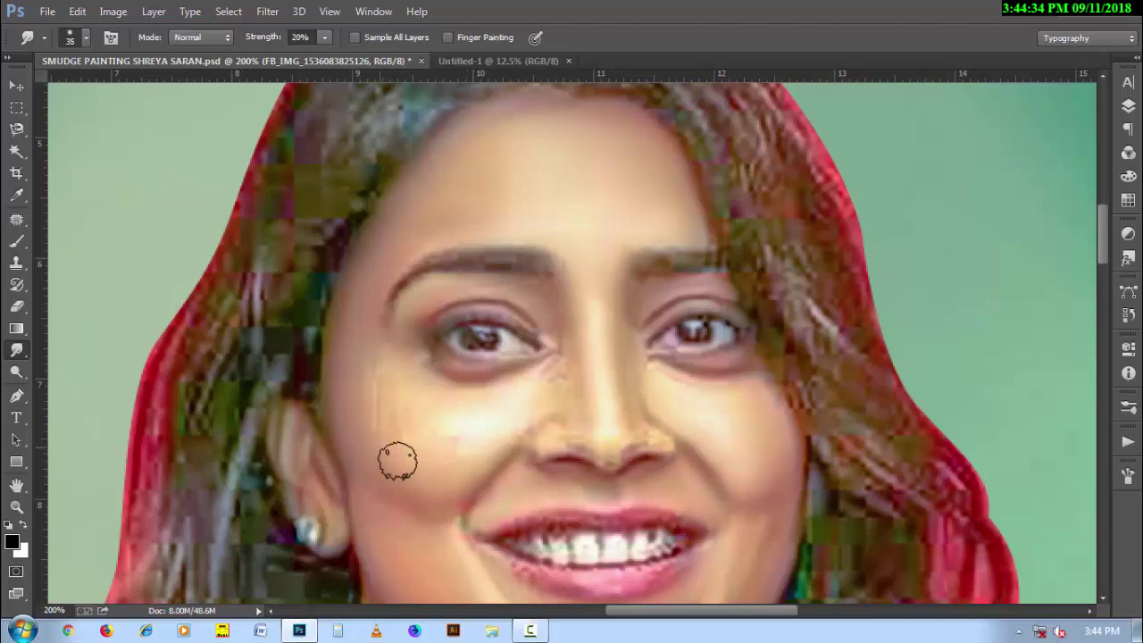
key(bracketright)
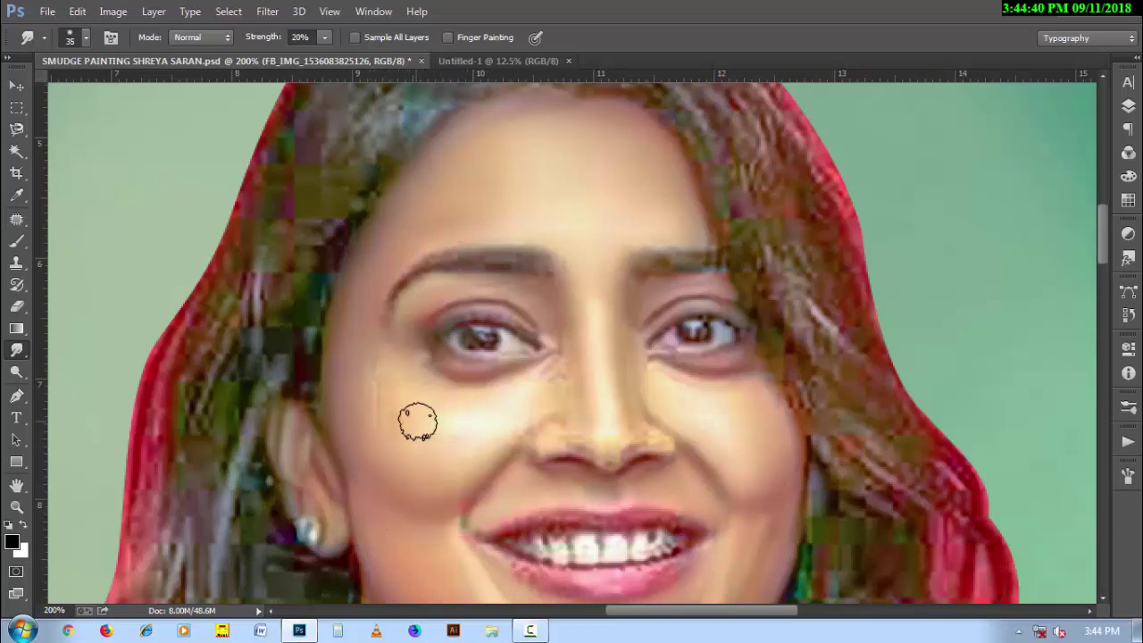
key(bracketleft)
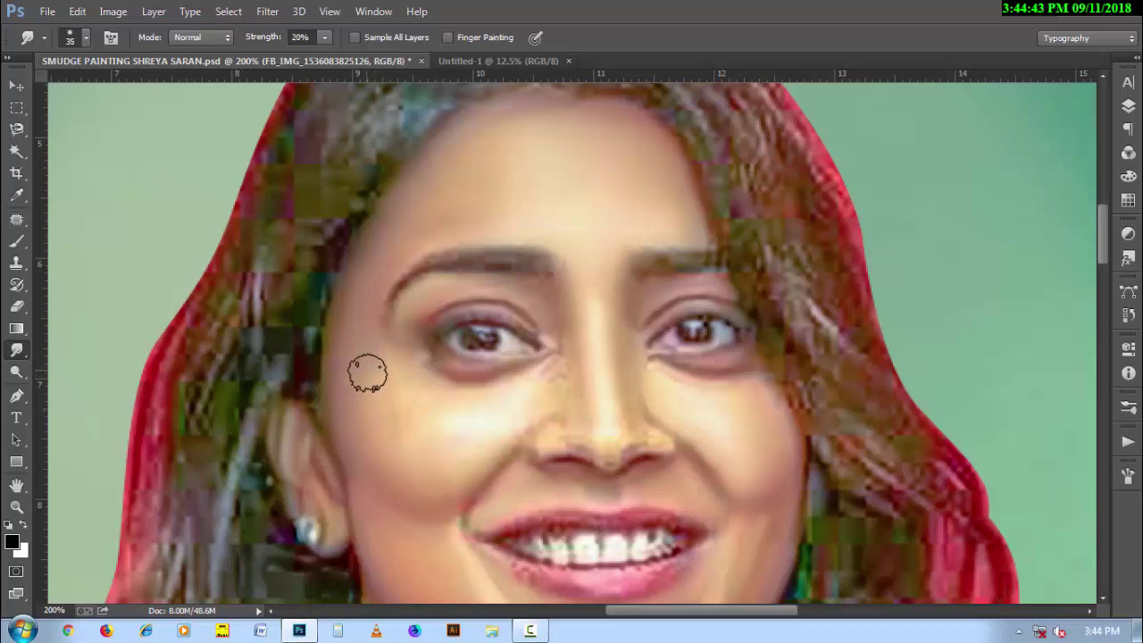
key(bracketright)
key(bracketleft)
key(bracketleft)
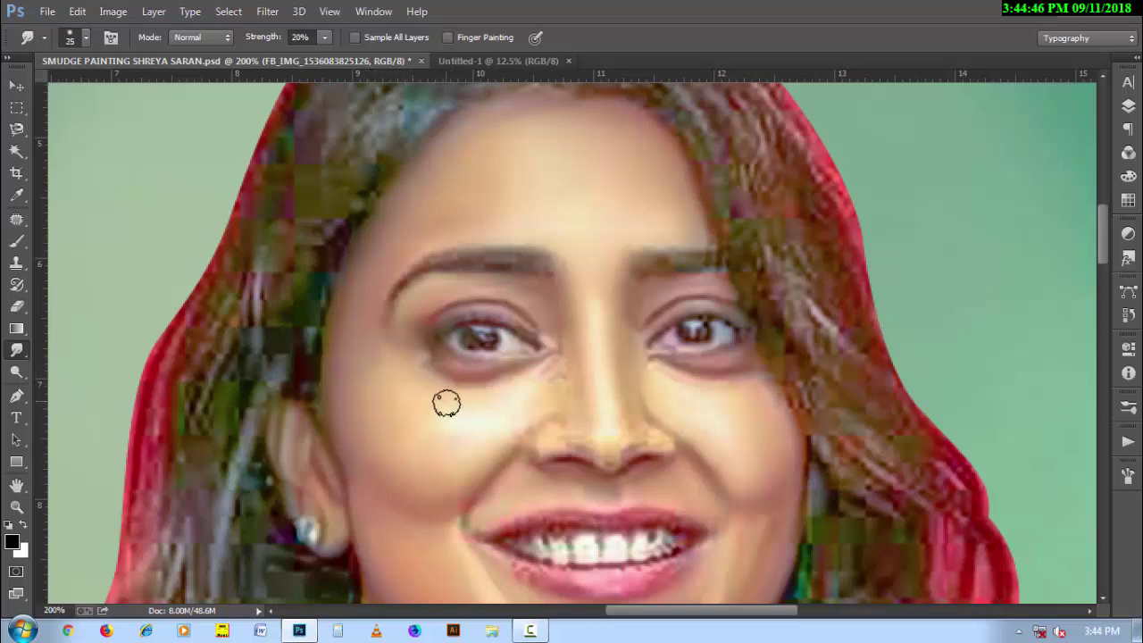
key(bracketleft)
mouse_move(481, 406)
mouse_down()
mouse_move(533, 421)
mouse_move(556, 383)
mouse_move(530, 385)
mouse_move(574, 379)
mouse_up()
Shrink the brush for the skin beside the nostrils and move down toward the mouth and chin
key(bracketright)
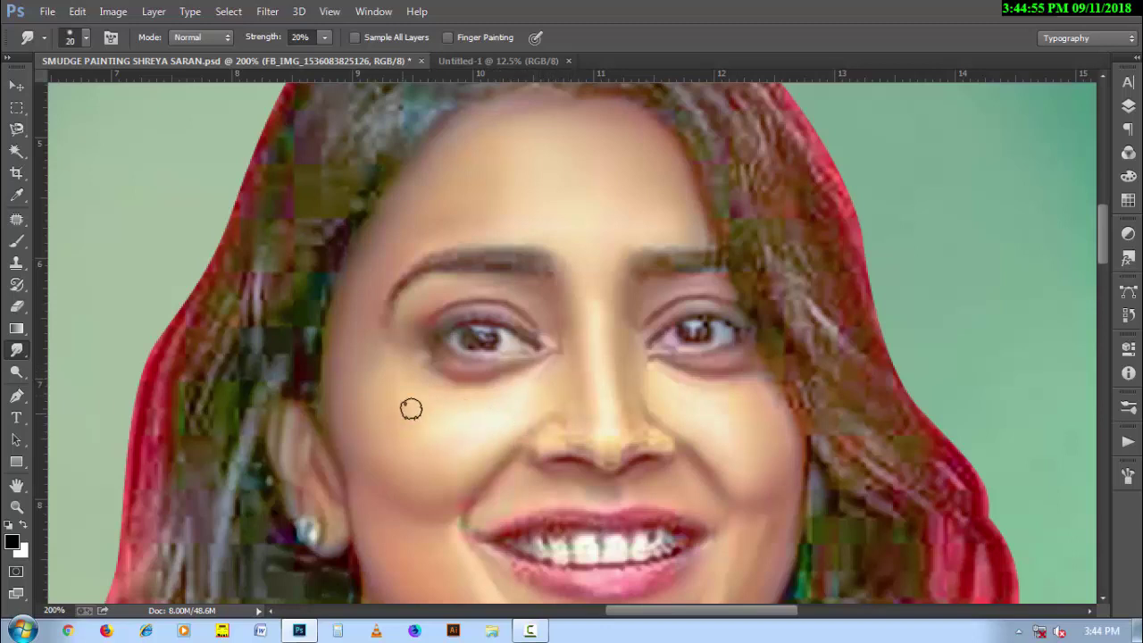
key(bracketleft)
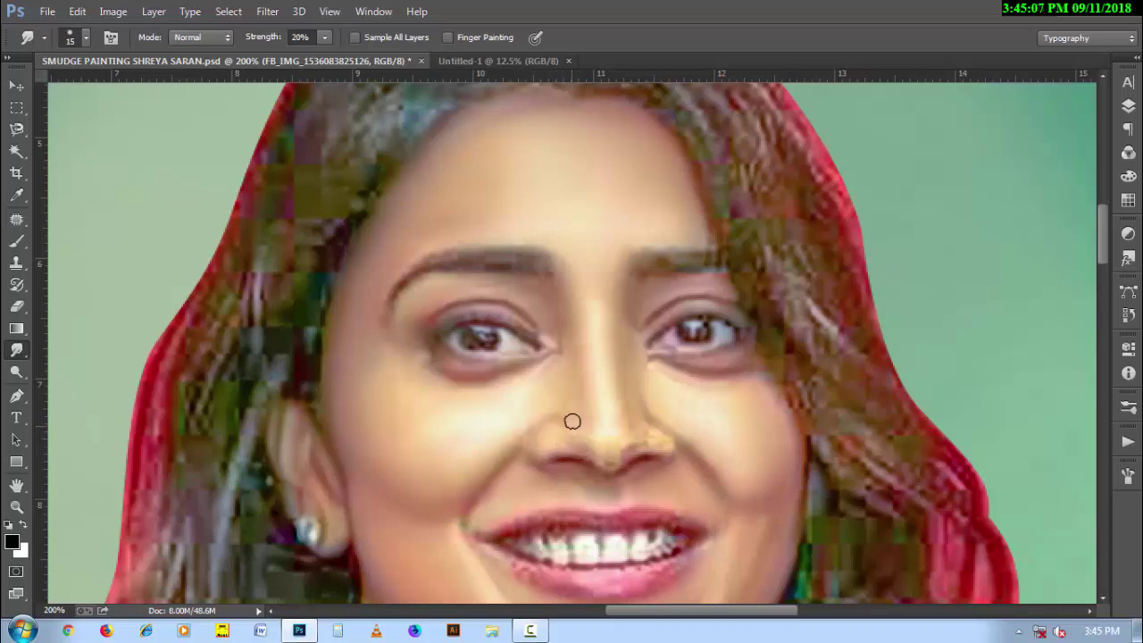
key(bracketright)
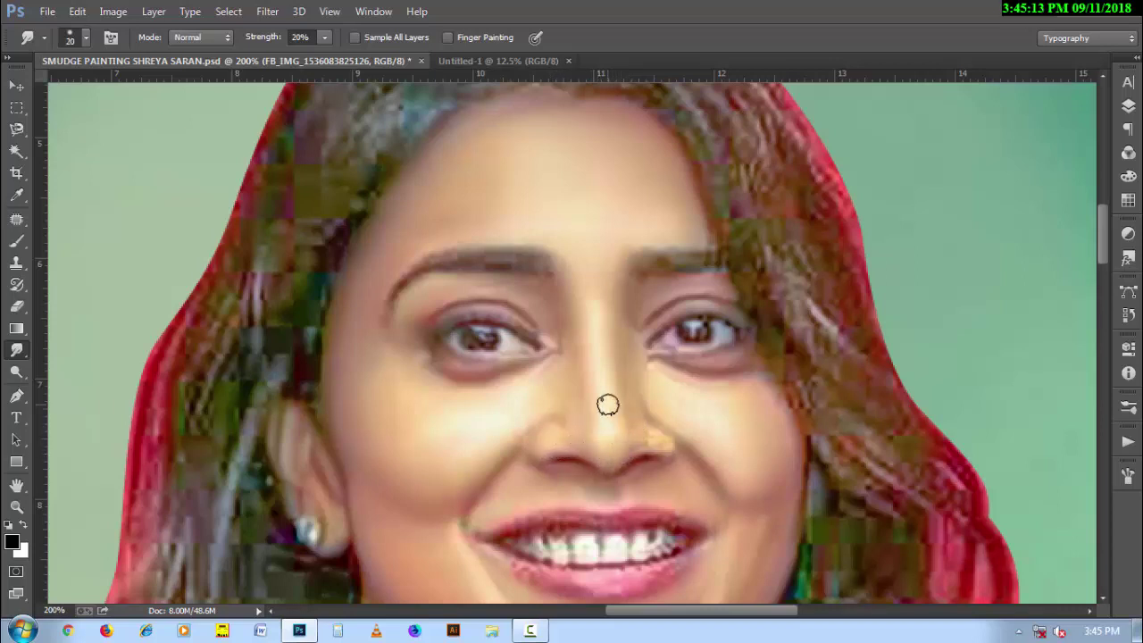
key(bracketleft)
key(bracketleft)
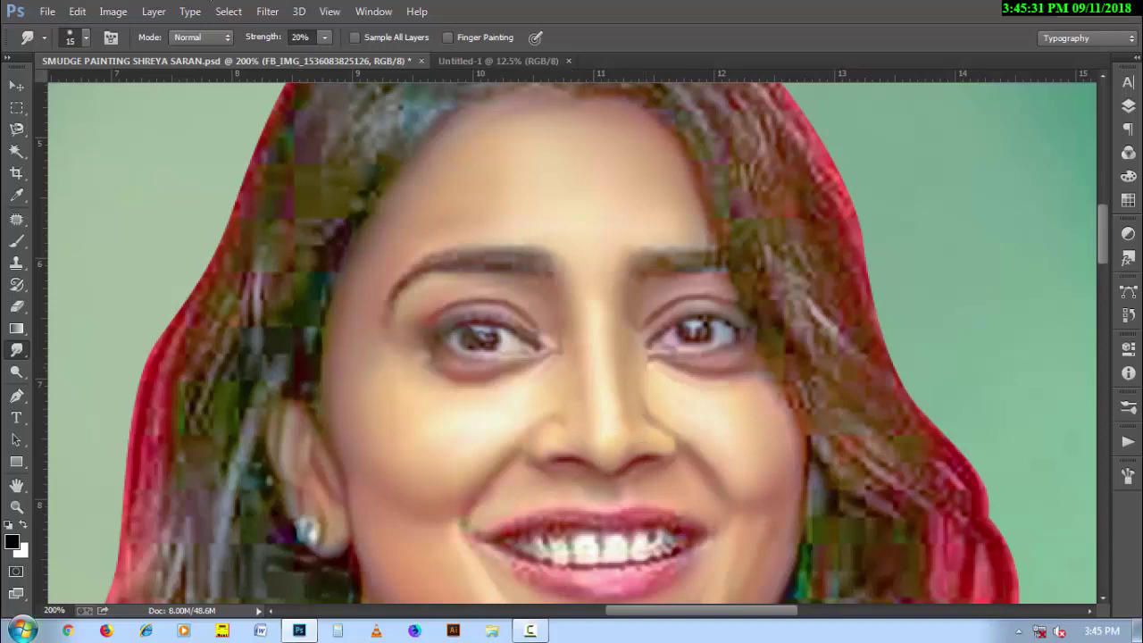
drag(641, 440, 599, 372)
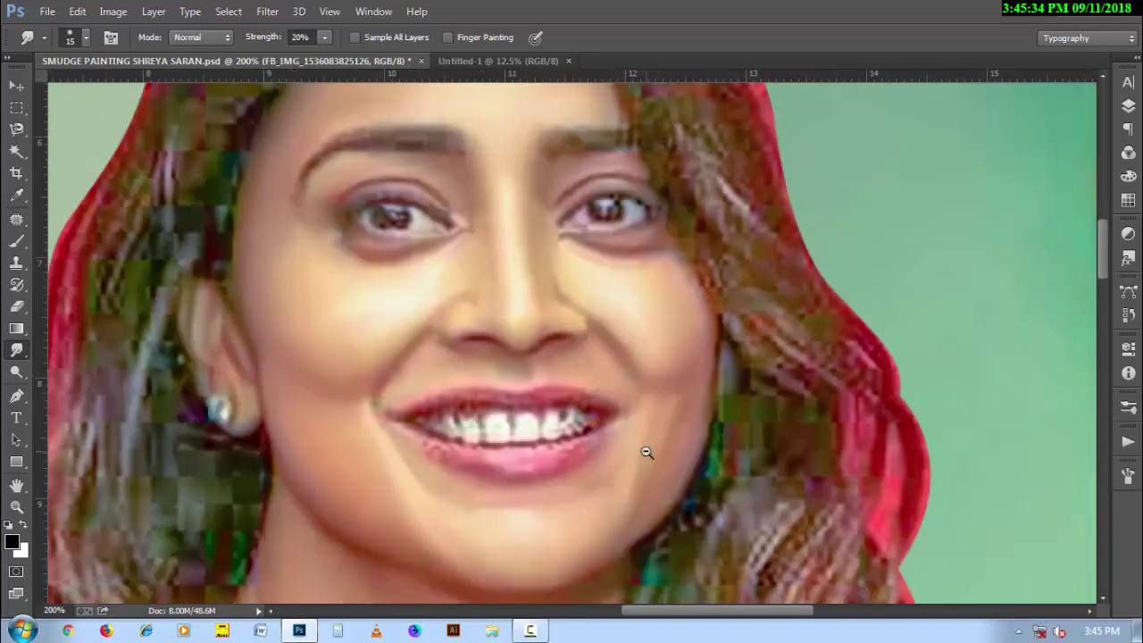
Zoom out and smooth the skin on the cheek, chin and lower cheek
alt+click(646, 452)
drag(524, 446, 492, 406)
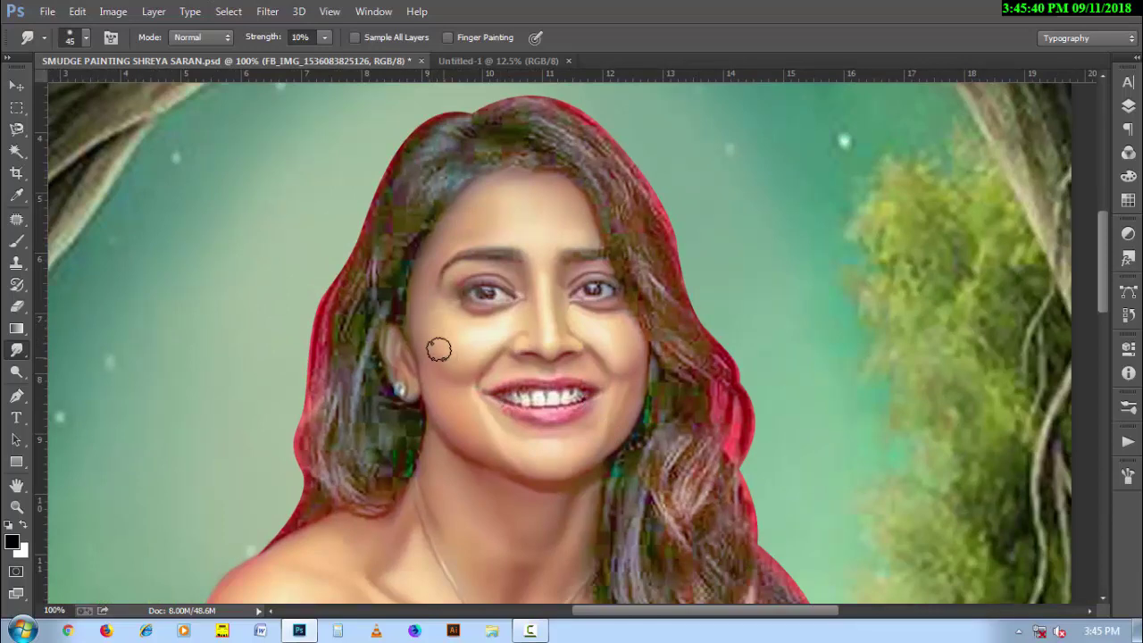
key(bracketright)
mouse_move(448, 345)
mouse_down()
mouse_move(459, 357)
mouse_move(492, 326)
mouse_move(461, 345)
mouse_move(465, 389)
mouse_up()
key(bracketleft)
mouse_move(487, 438)
mouse_down()
mouse_move(506, 462)
mouse_move(469, 416)
mouse_move(510, 461)
mouse_move(526, 439)
mouse_move(516, 430)
mouse_up()
Adjust the smudge brush size to soften the forehead skin
key(bracketright)
key(bracketleft)
key(bracketright)
key(bracketright)
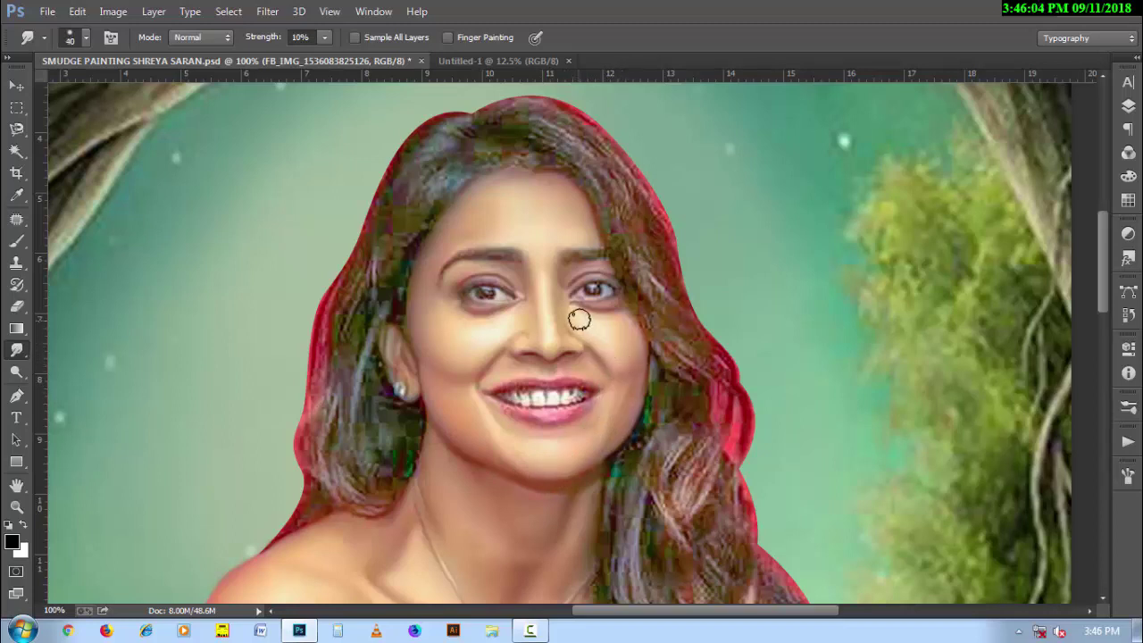
key(bracketleft)
key(bracketright)
key(bracketright)
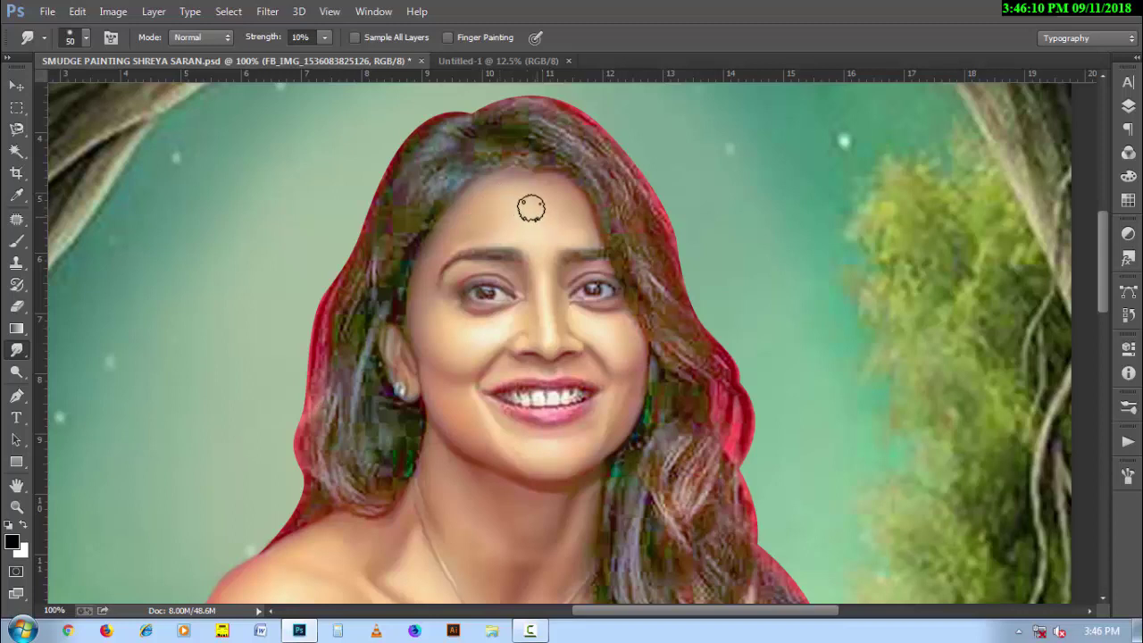
key(bracketleft)
key(bracketleft)
key(bracketleft)
key(bracketleft)
Zoom in on the mouth and blend the upper lip from its left corner inward
key(3)
scroll(490, 437, up, 5)
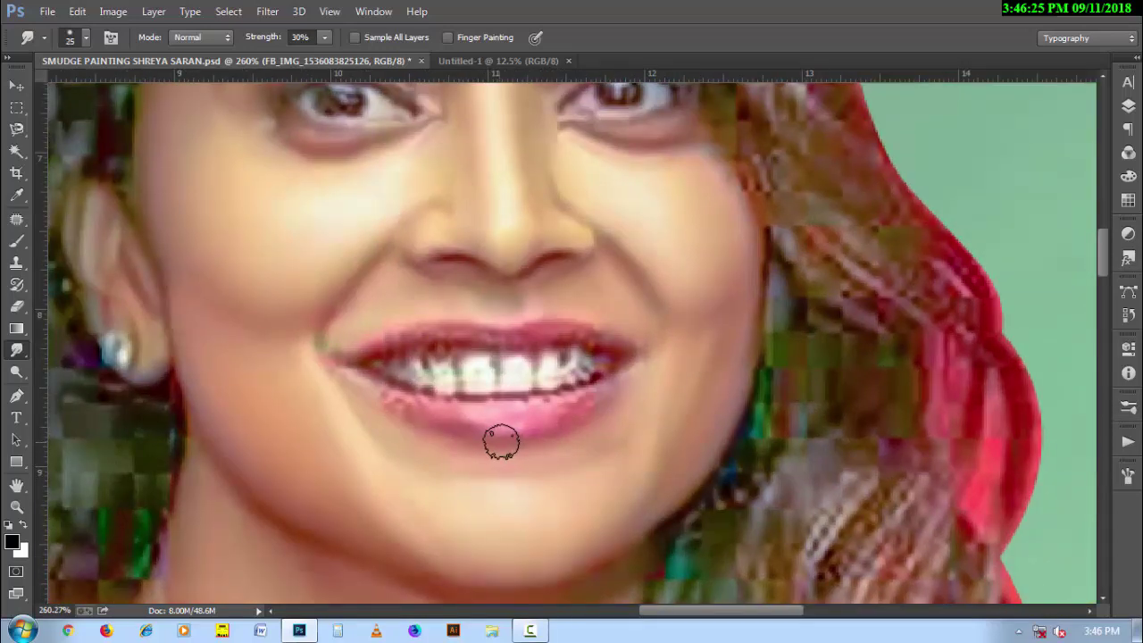
key(bracketleft)
key(bracketleft)
key(bracketleft)
key(bracketright)
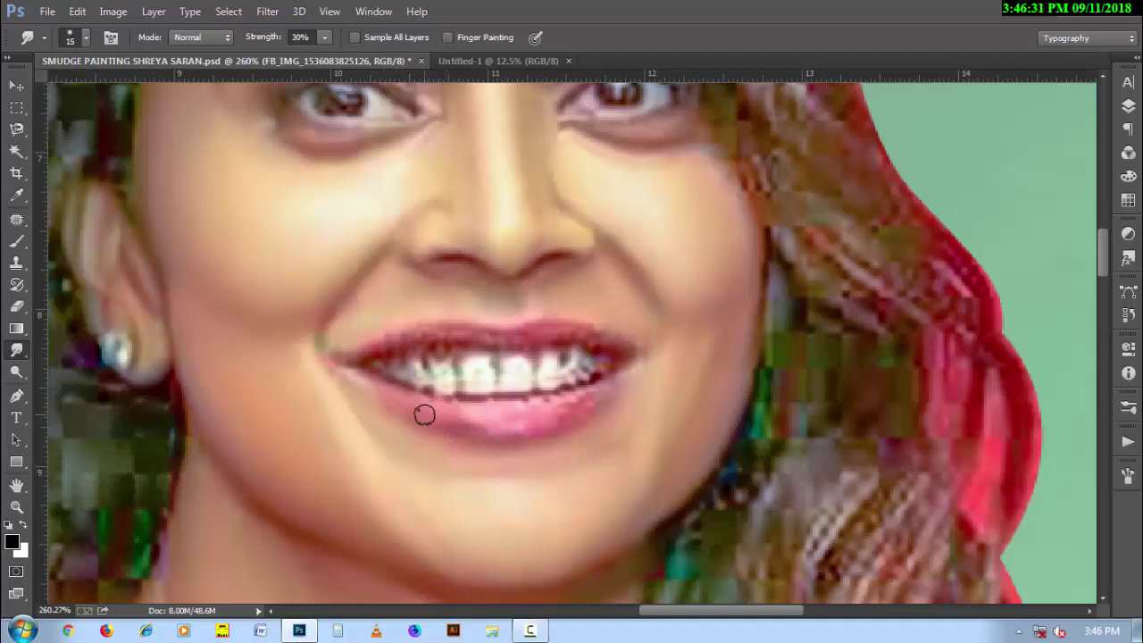
key(bracketleft)
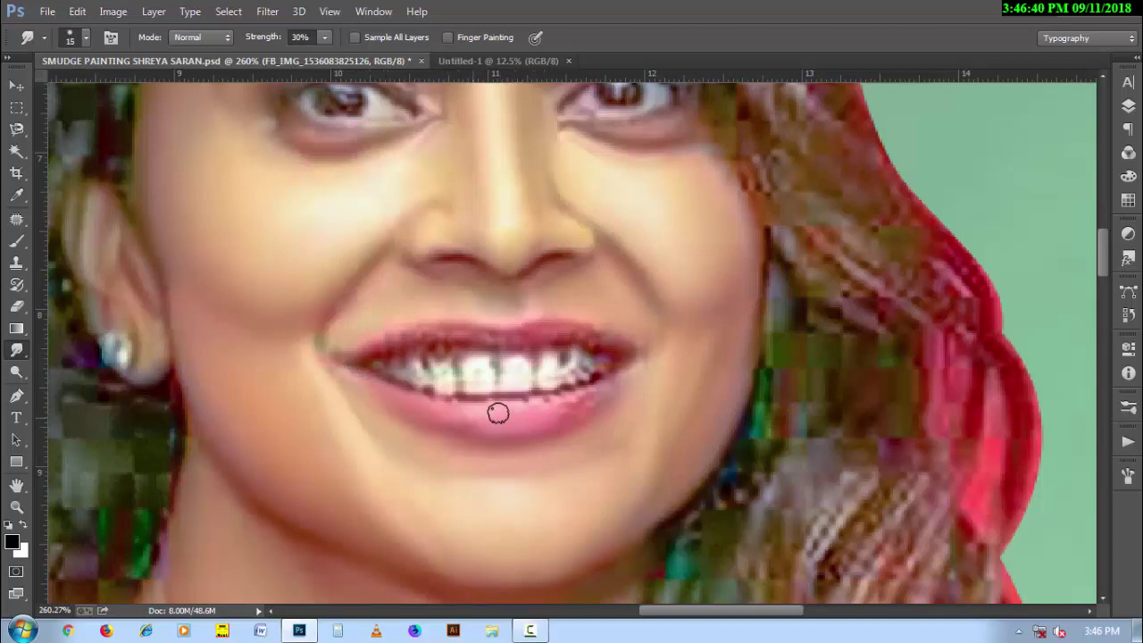
key(bracketleft)
key(bracketright)
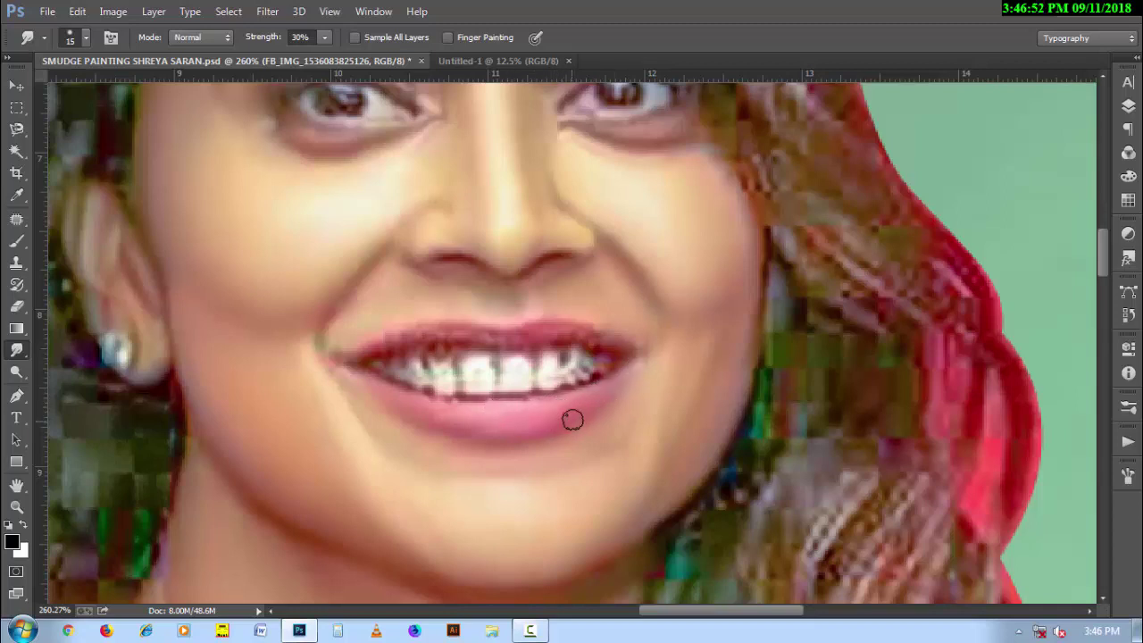
key(bracketleft)
mouse_move(357, 362)
mouse_down()
mouse_move(463, 346)
mouse_move(465, 335)
mouse_up()
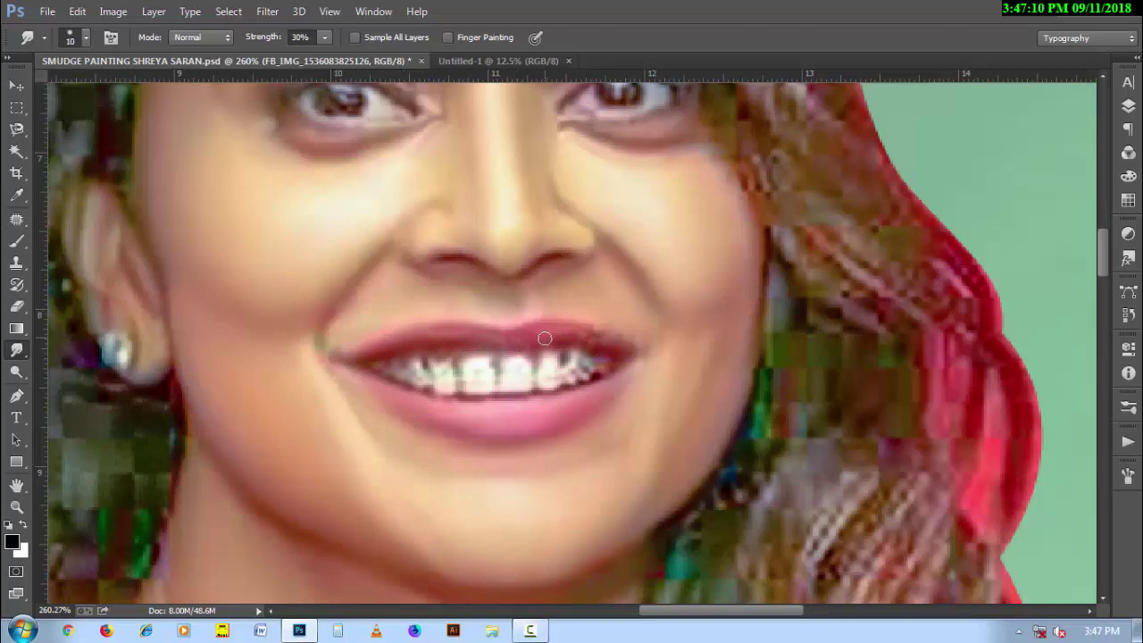
Smooth the rough, noisy texture of the teeth with a larger smudge brush
key(bracketright)
key(bracketleft)
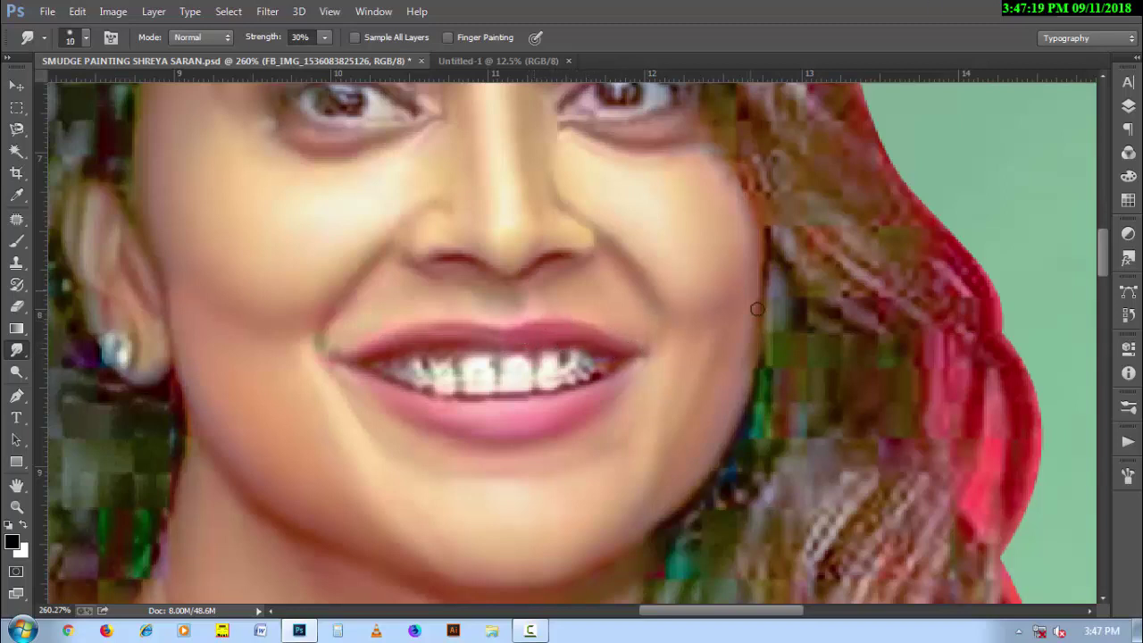
key(bracketright)
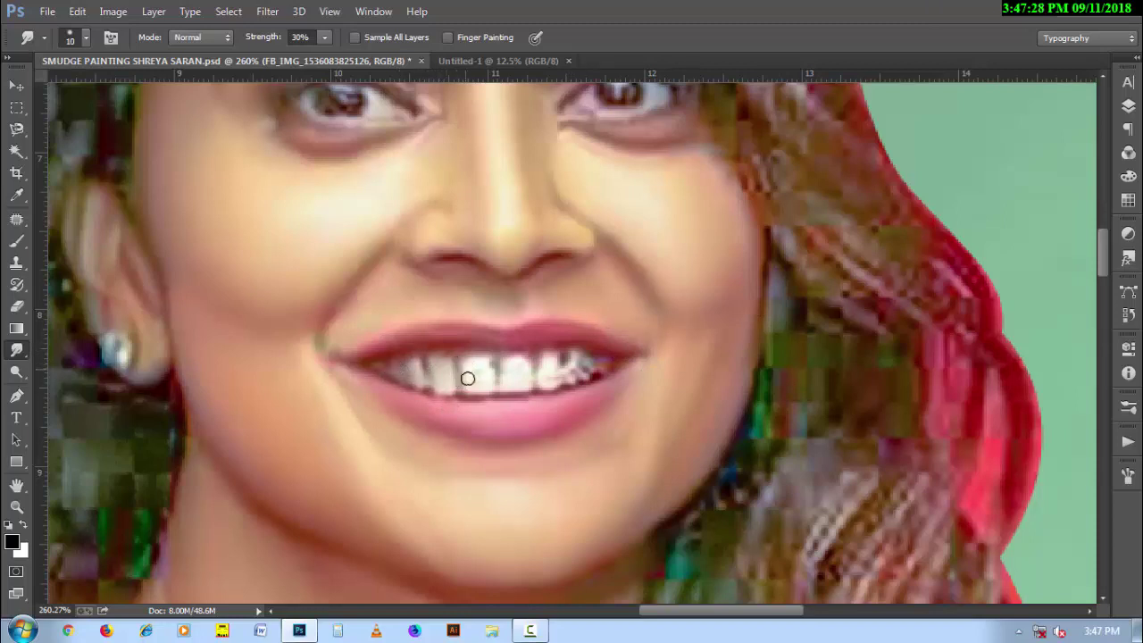
drag(467, 379, 521, 383)
key(bracketright)
key(bracketleft)
drag(544, 382, 581, 366)
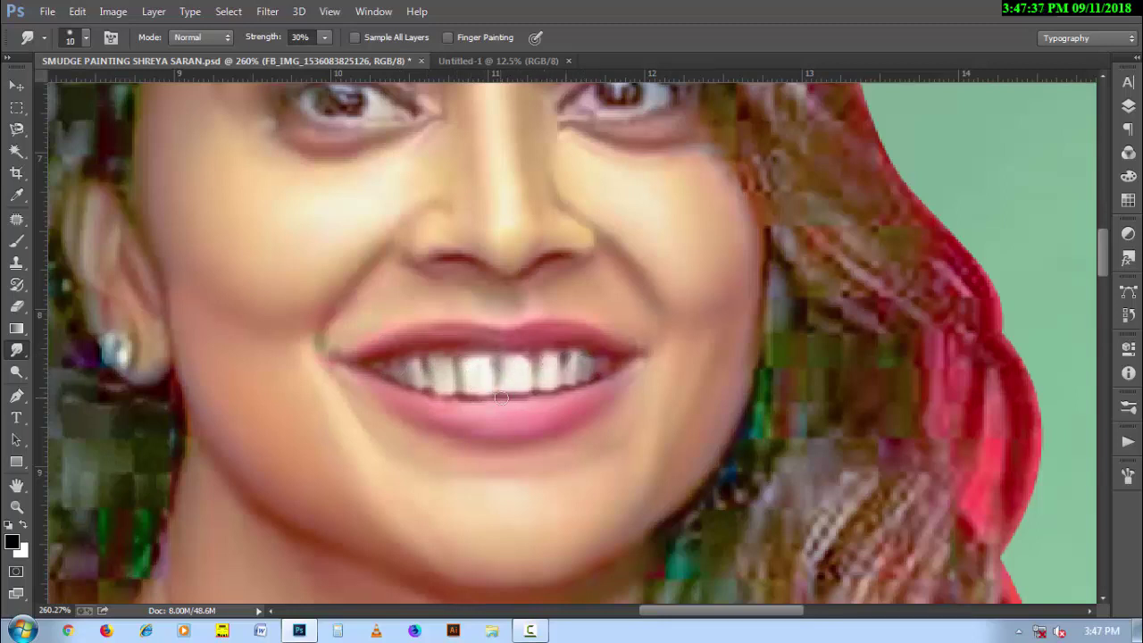
Fit the whole painting on screen and save the PSD
scroll(635, 424, down, 1)
scroll(636, 427, down, 1)
scroll(636, 438, down, 2)
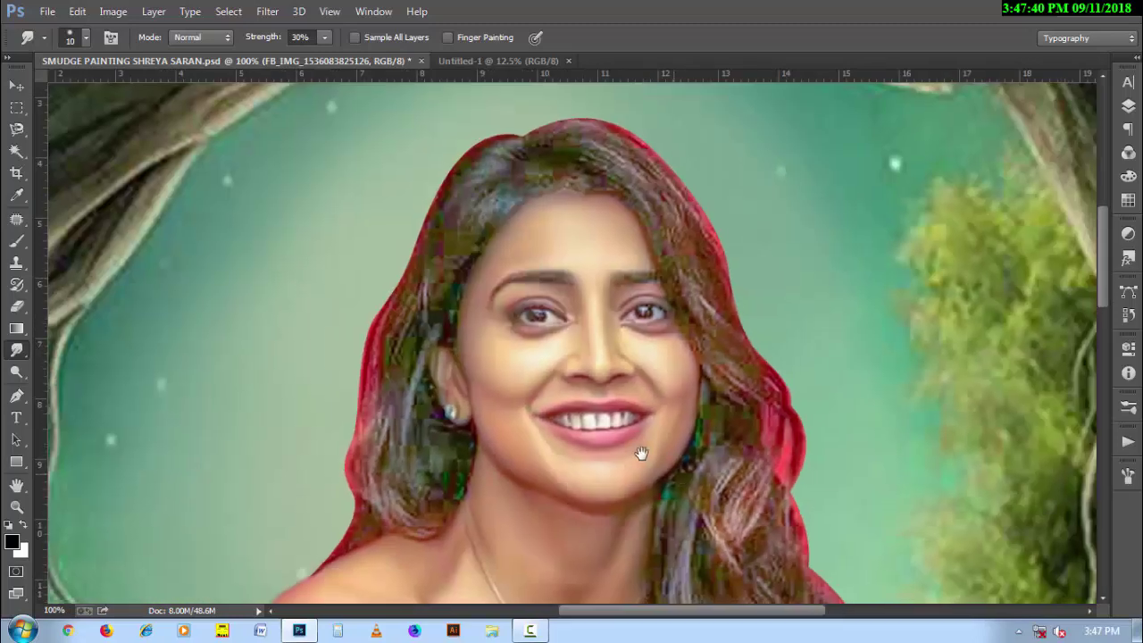
scroll(637, 451, down, 1)
key(h)
key(ctrl+0)
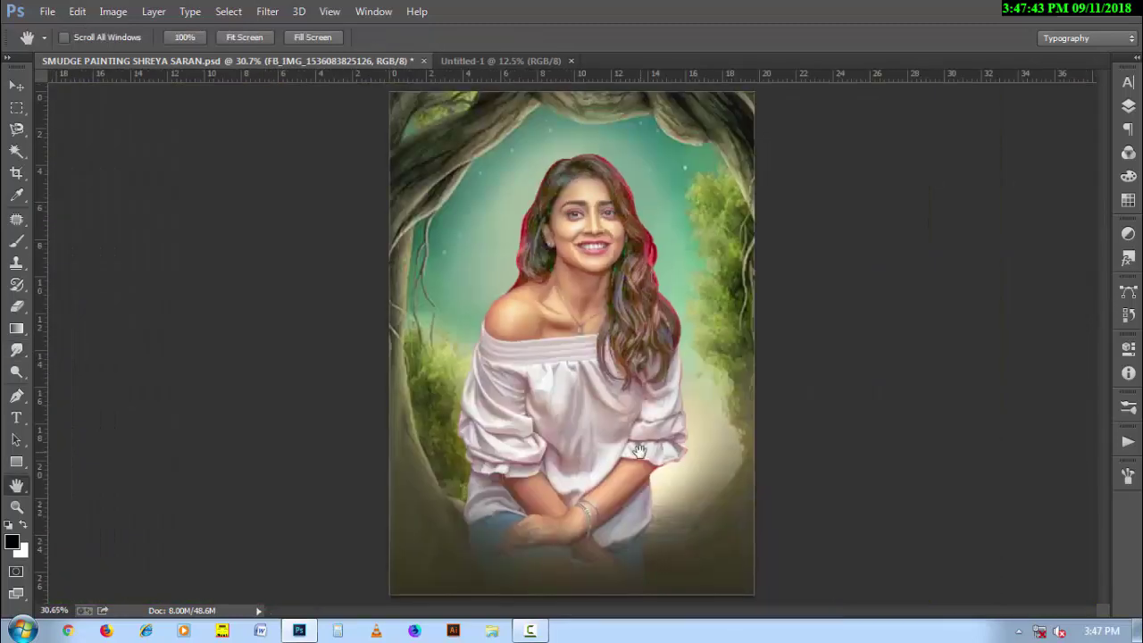
key(ctrl+s)
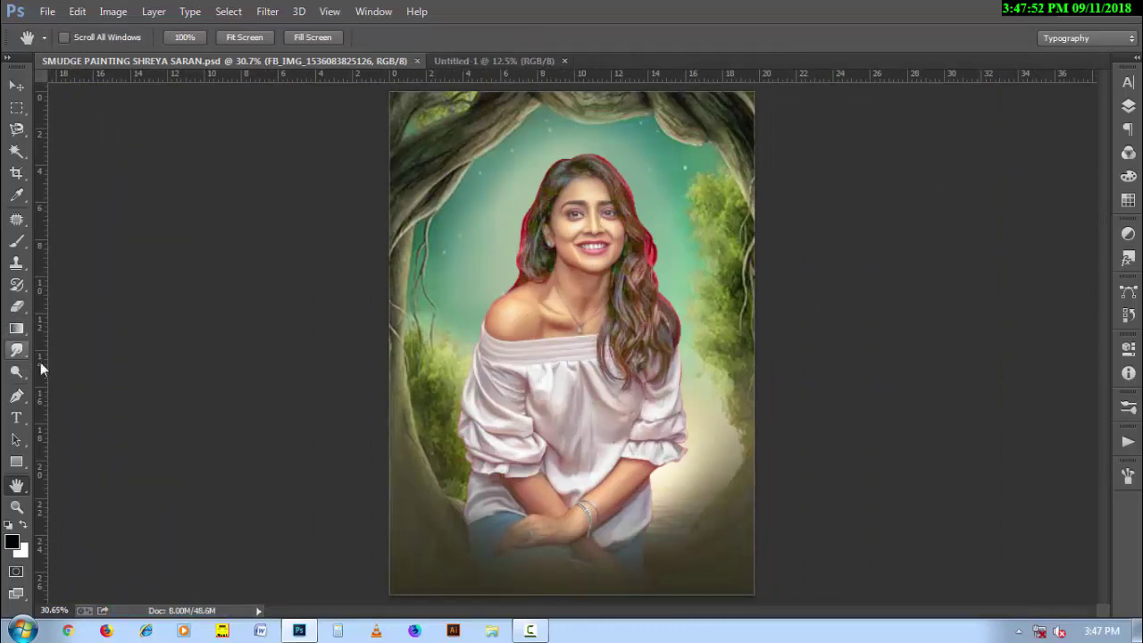
Return to the smudge brush and bring up its brush preset picker
right_click(545, 307)
click(110, 571)
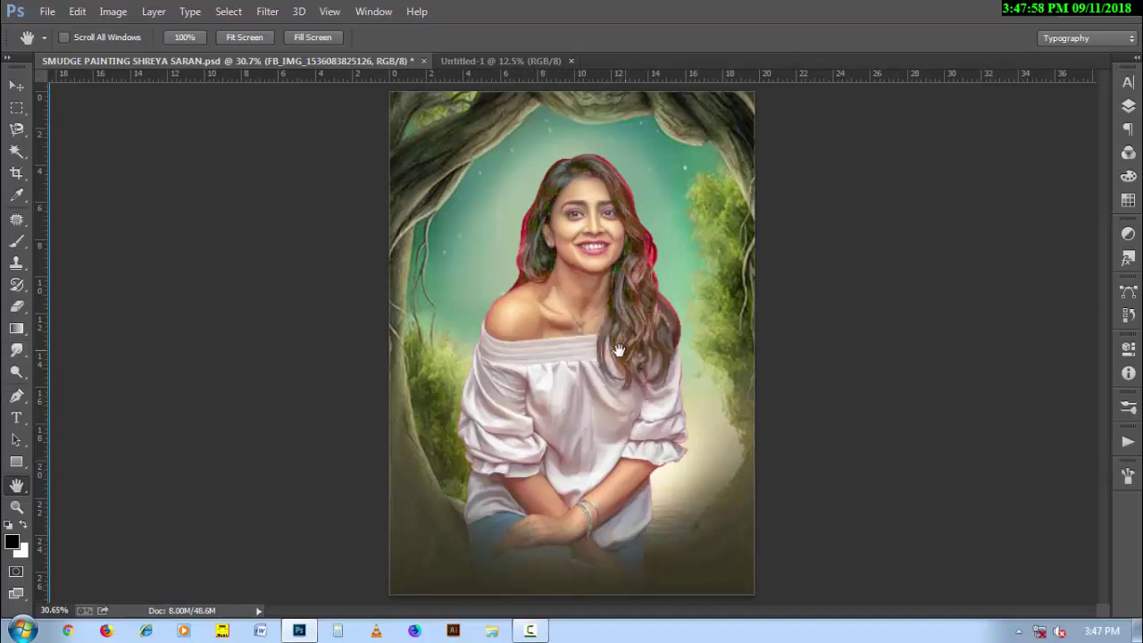
key(r)
right_click(502, 203)
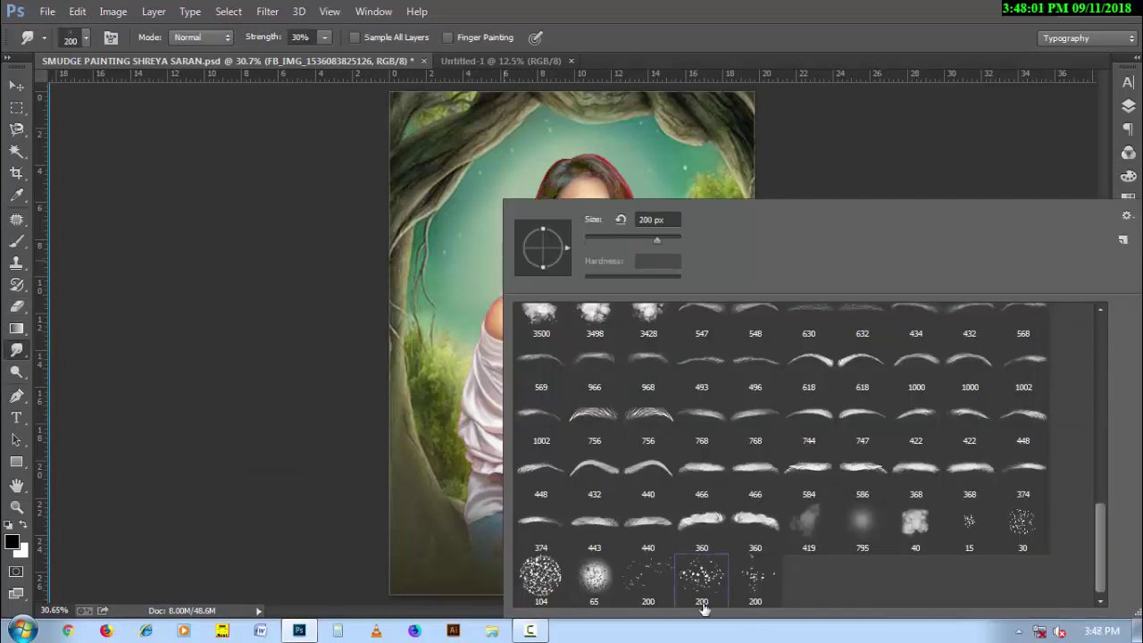
Set the smudge brush to size 35 and 90% strength, then smooth the hair strands below the ear
click(765, 54)
drag(553, 218, 669, 363)
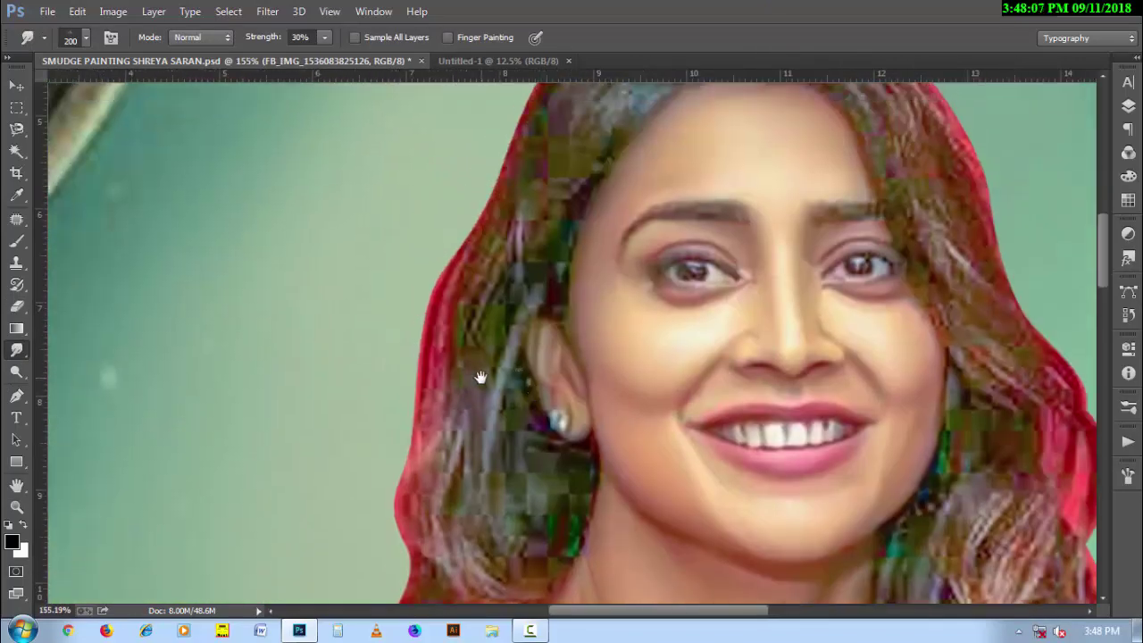
key(bracketleft)
key(bracketleft)
key(bracketleft)
key(9)
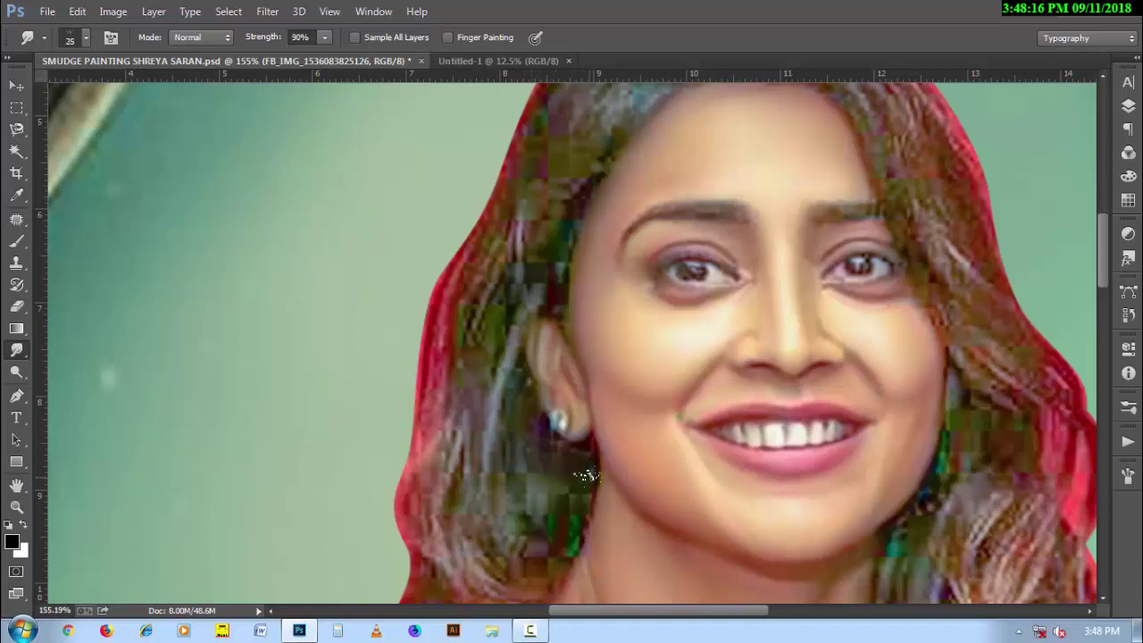
drag(513, 393, 524, 510)
key(bracketright)
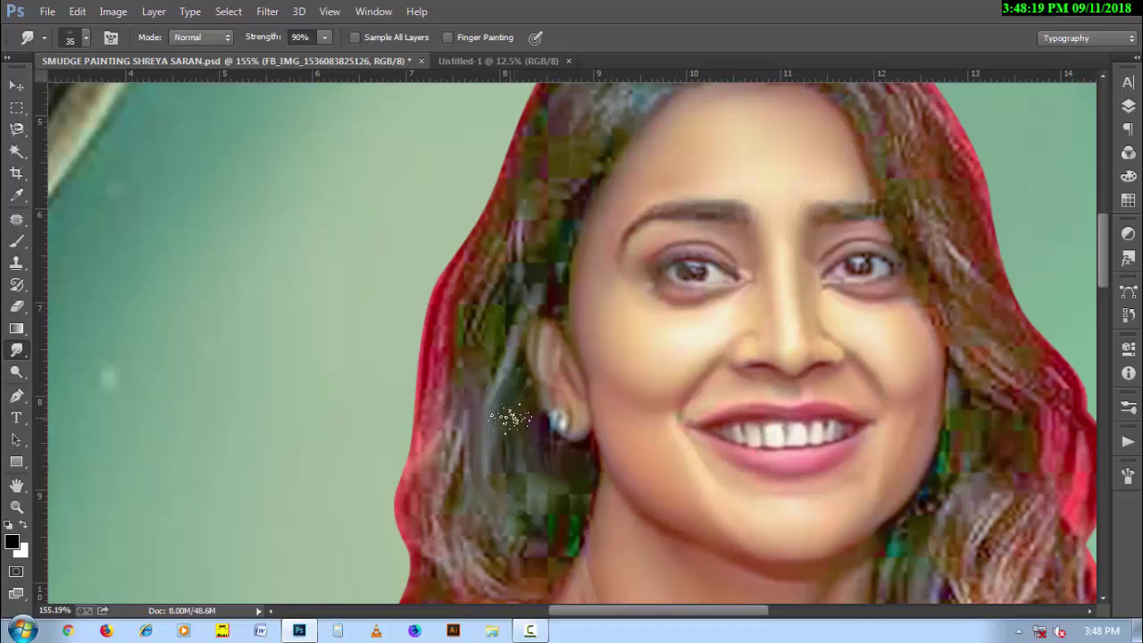
drag(510, 418, 531, 531)
drag(478, 406, 451, 540)
drag(473, 468, 501, 545)
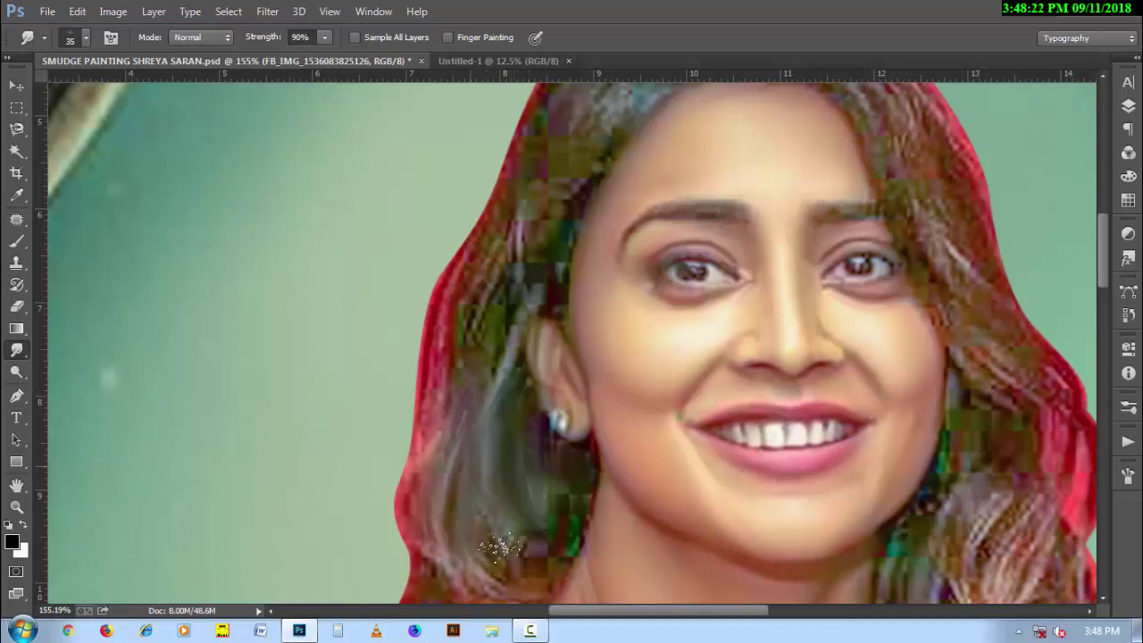
With a size 30 brush, blend the lower-left red hair edge down over the shoulder
drag(430, 427, 418, 560)
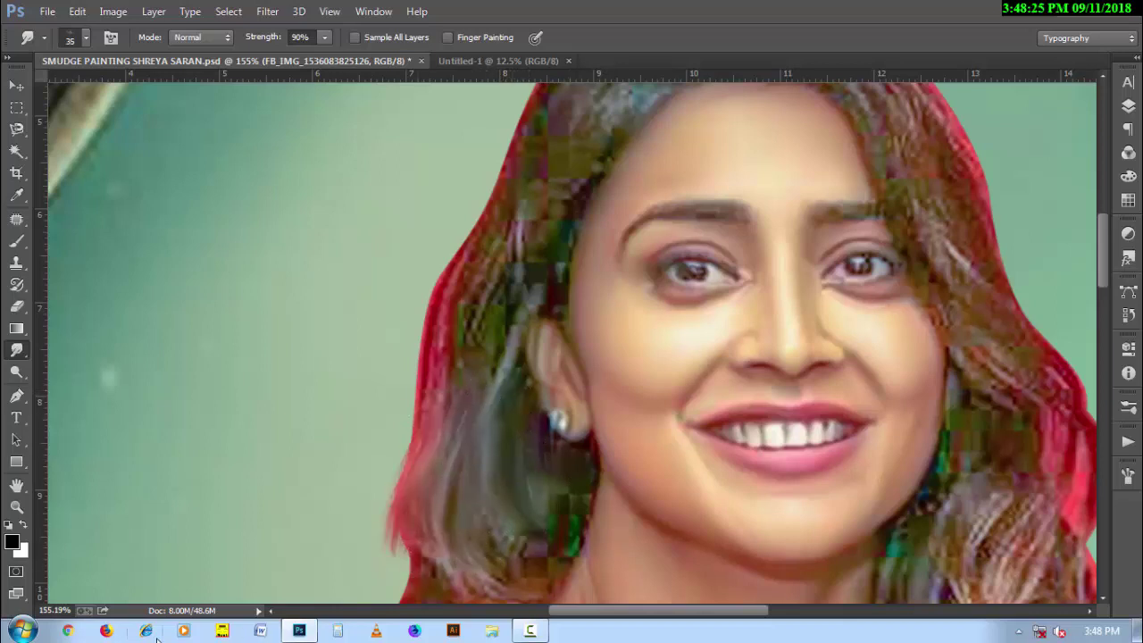
drag(407, 397, 437, 323)
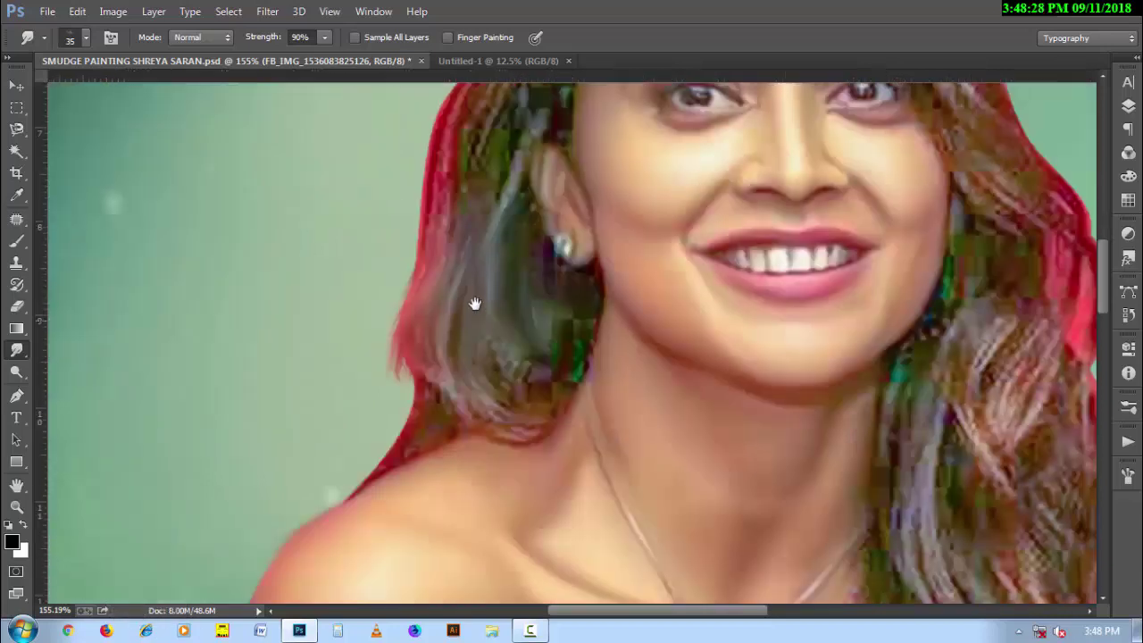
key(bracketleft)
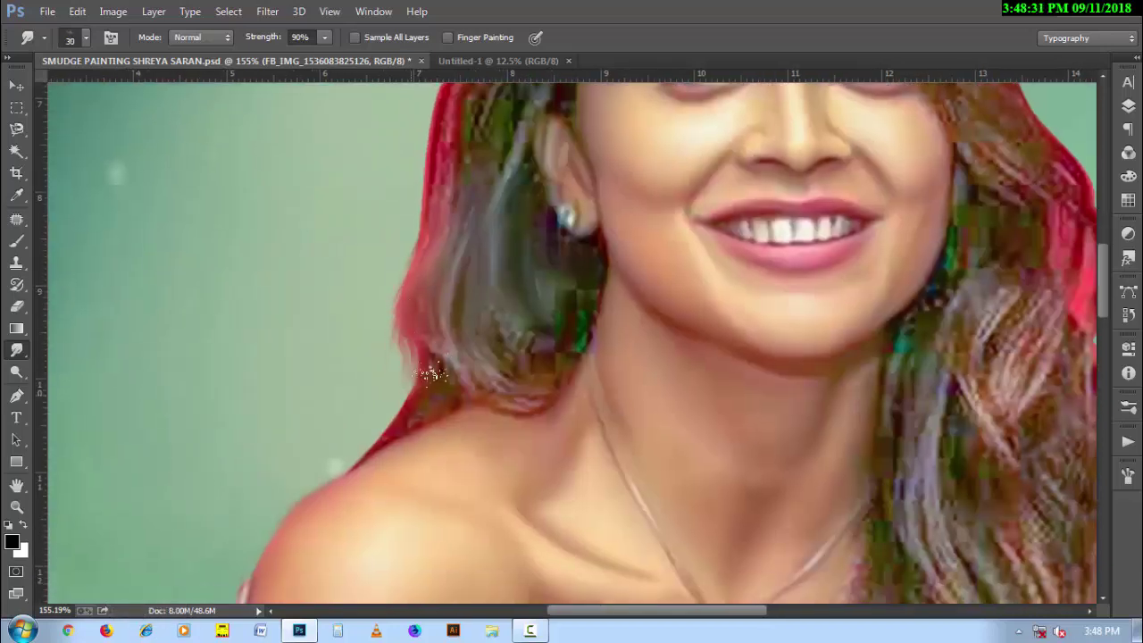
drag(424, 347, 353, 451)
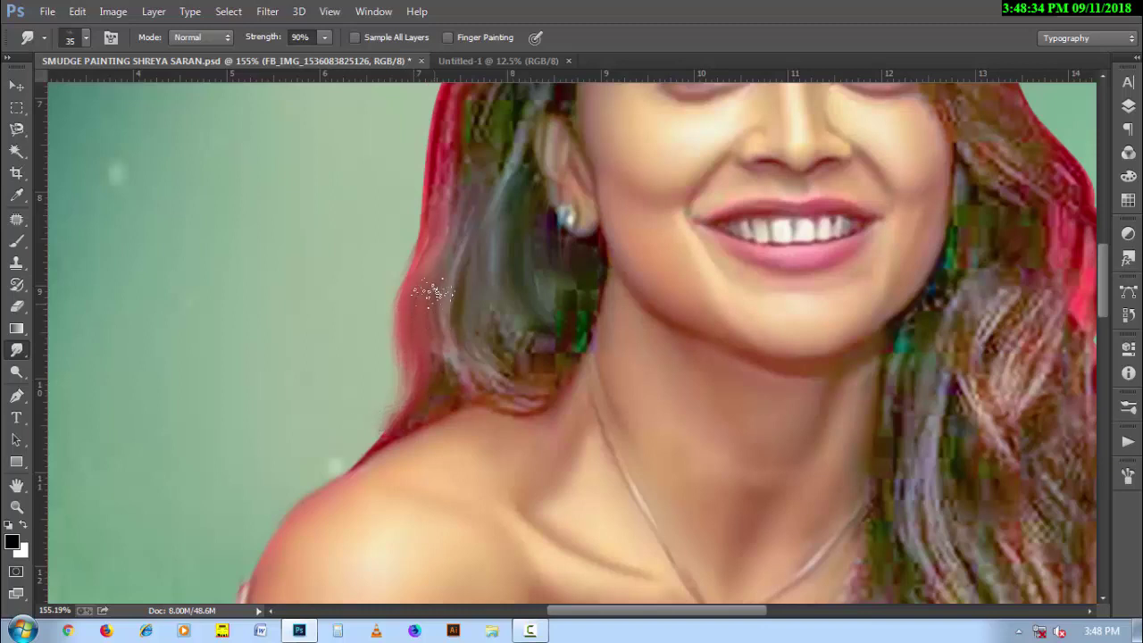
drag(421, 387, 364, 435)
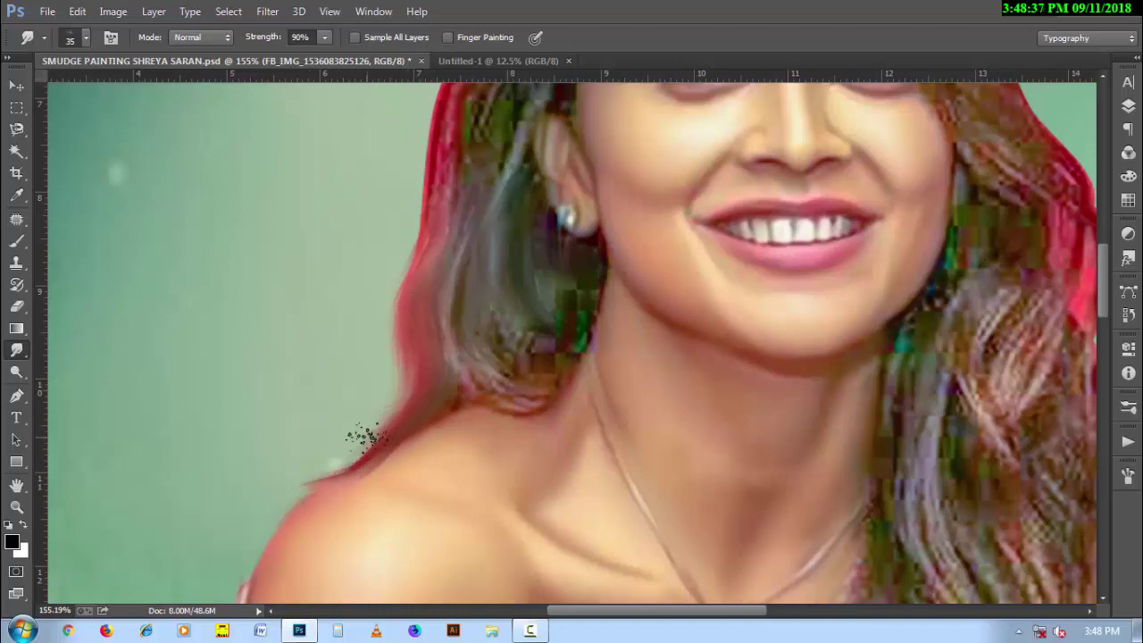
drag(407, 344, 268, 485)
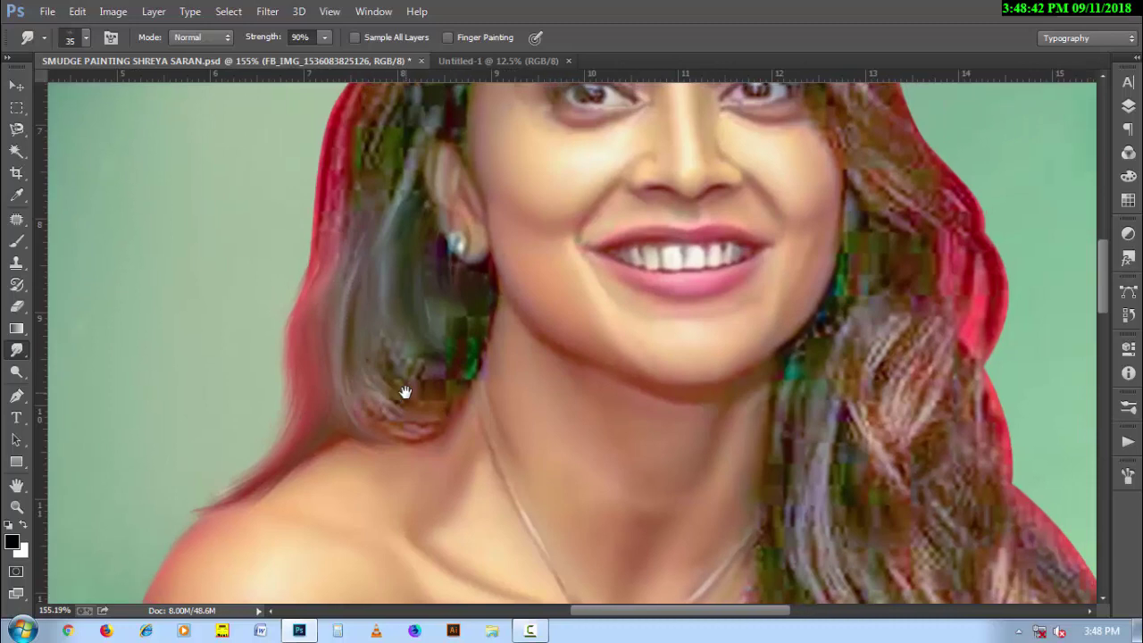
Tilt the view about 26° and smooth the grey and checkered hair patches near the ear and neck
key(r)
mouse_move(403, 396)
mouse_down()
mouse_move(349, 347)
mouse_move(515, 378)
mouse_up()
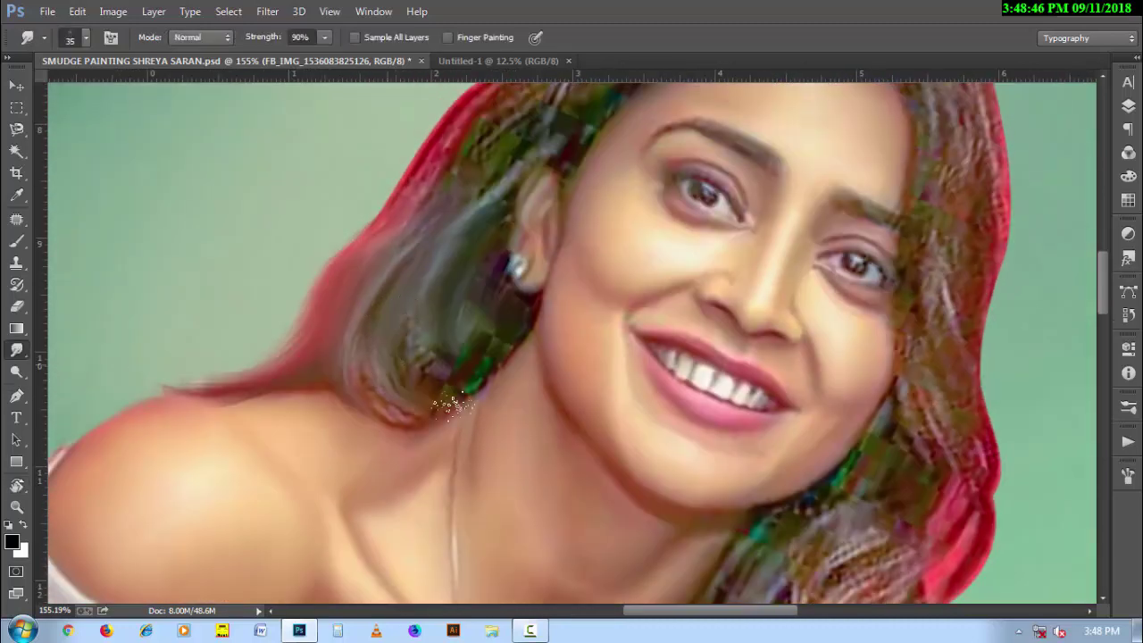
mouse_move(370, 335)
mouse_down()
mouse_move(439, 331)
mouse_move(471, 377)
mouse_up()
drag(446, 295, 472, 377)
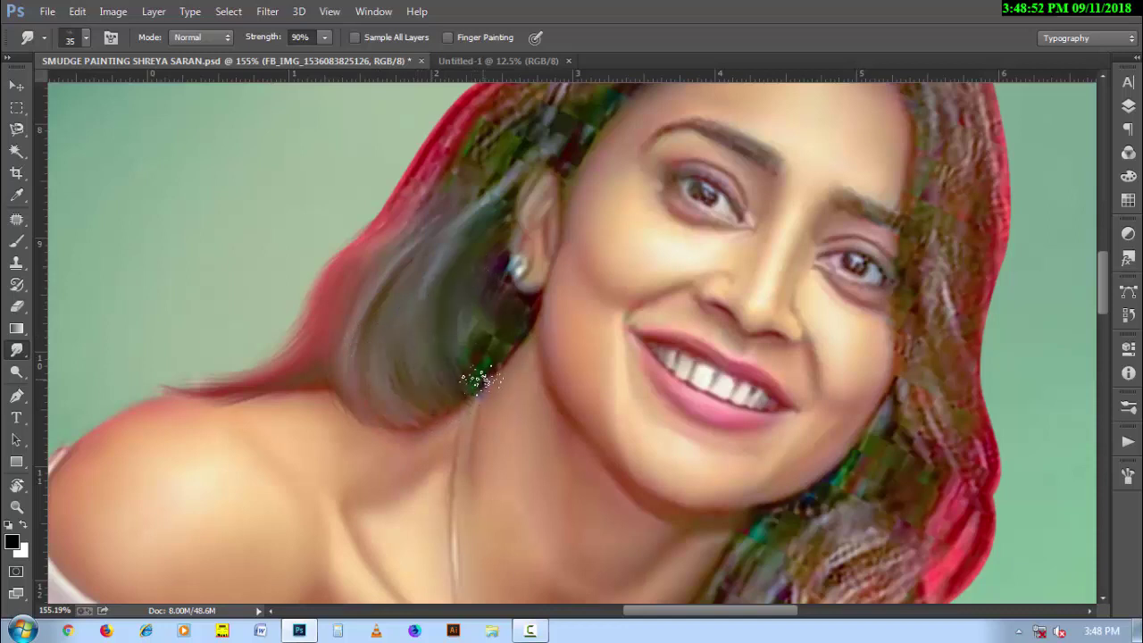
key(bracketleft)
mouse_move(479, 326)
mouse_down()
mouse_move(515, 309)
mouse_move(471, 390)
mouse_up()
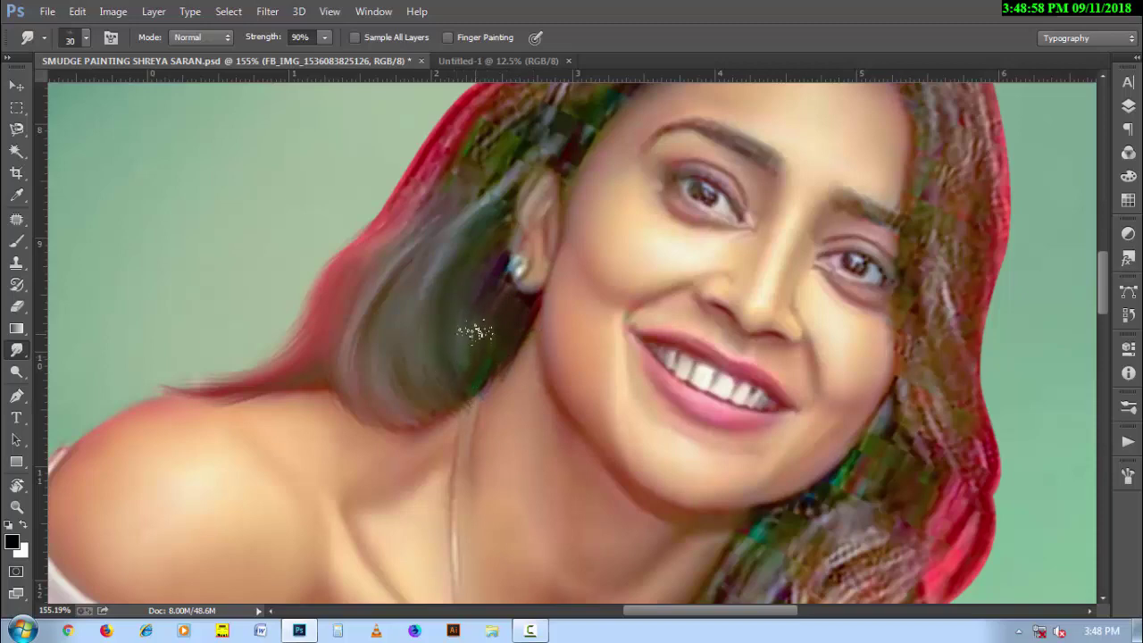
key(r)
drag(478, 375, 635, 383)
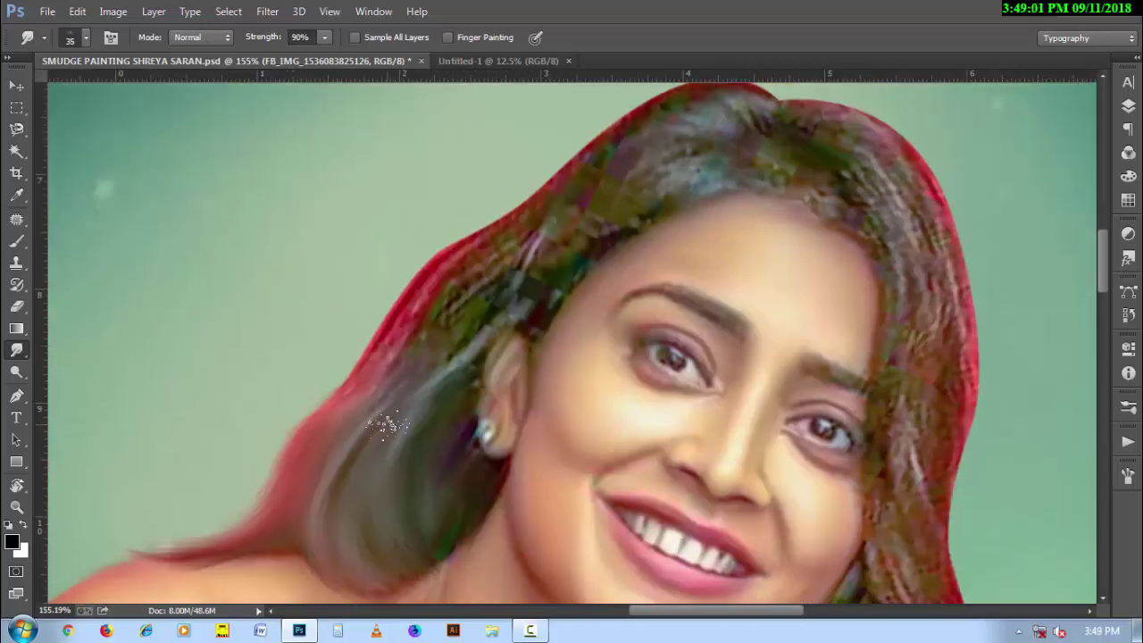
mouse_move(377, 420)
mouse_down()
mouse_move(393, 430)
mouse_move(345, 267)
mouse_up()
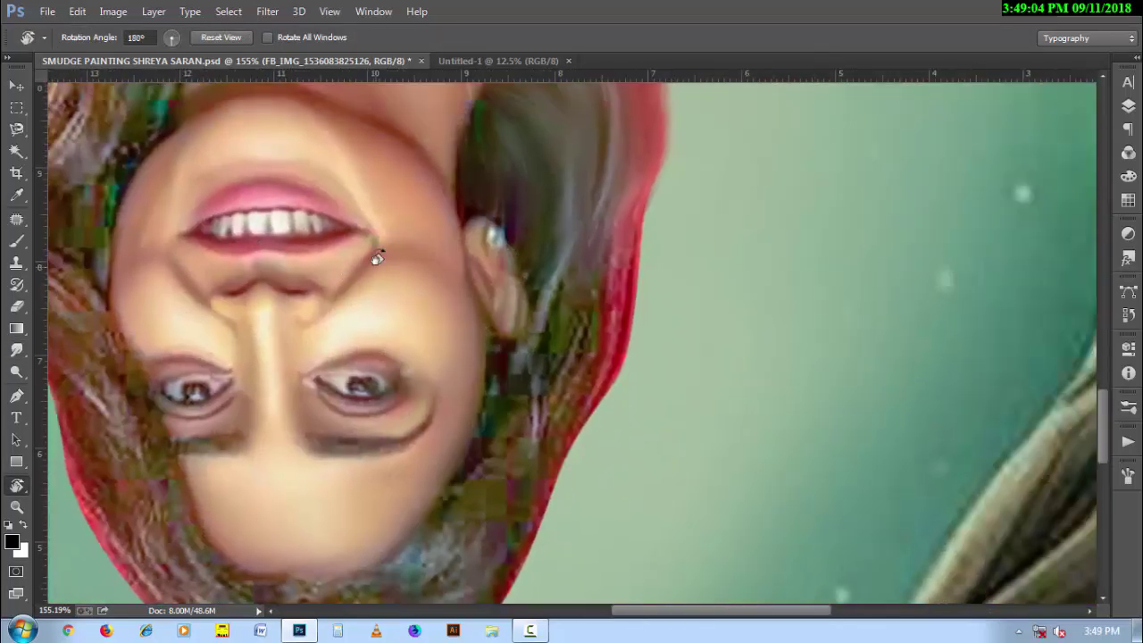
With the view turned nearly upside down, smooth the hair strands between the ear and the red edge
mouse_move(204, 326)
mouse_down()
mouse_move(192, 362)
mouse_move(119, 388)
mouse_up()
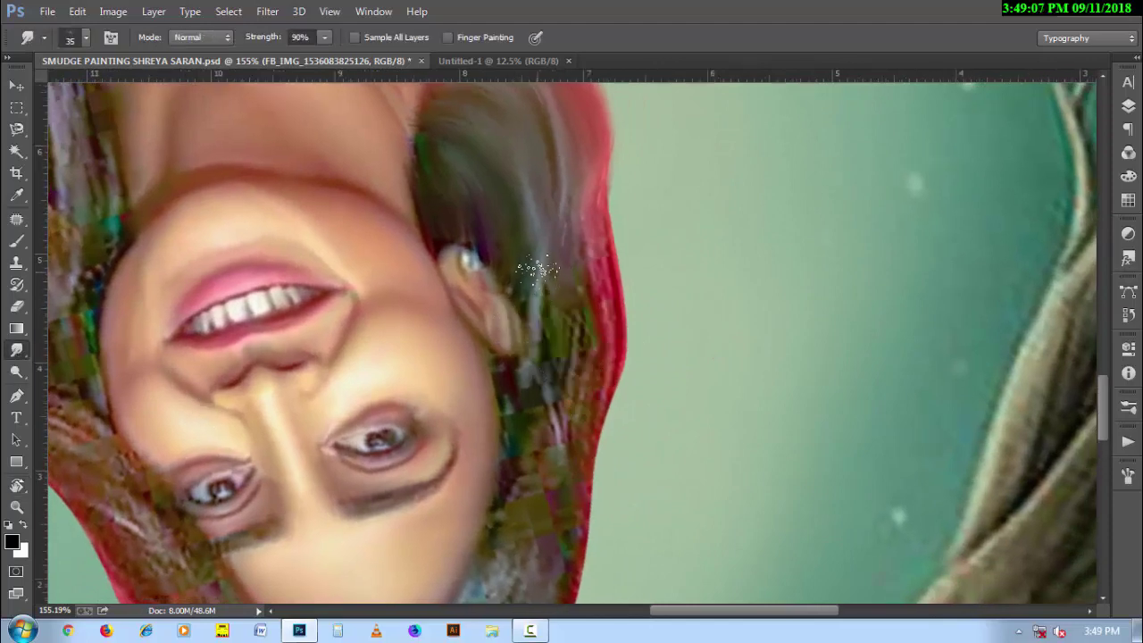
drag(538, 332, 546, 210)
drag(536, 375, 525, 418)
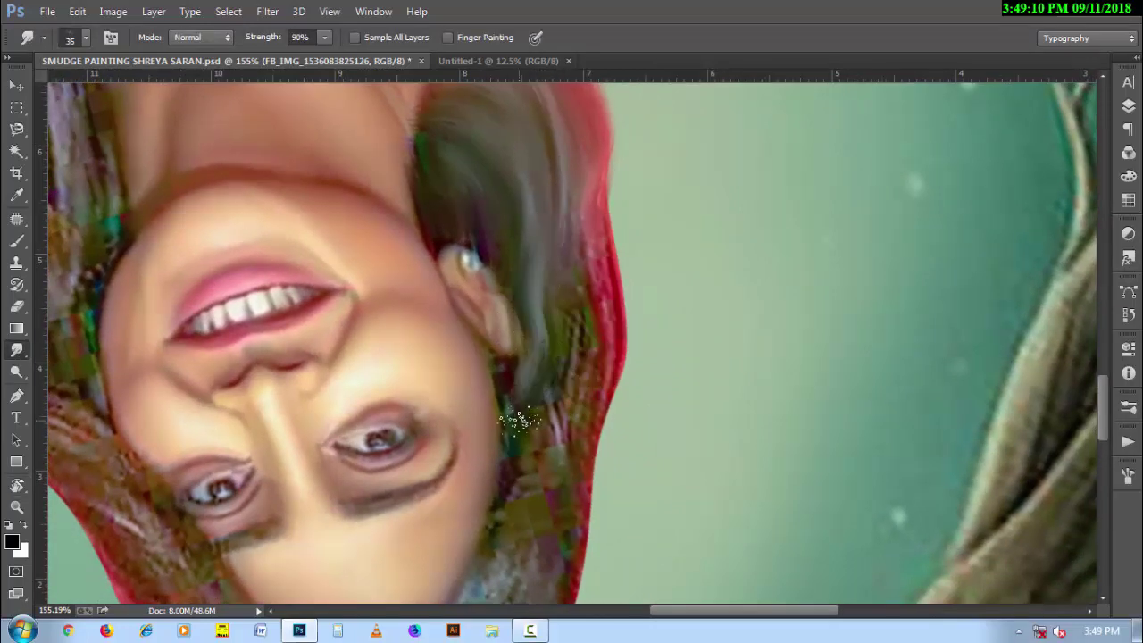
key(bracketleft)
key(bracketleft)
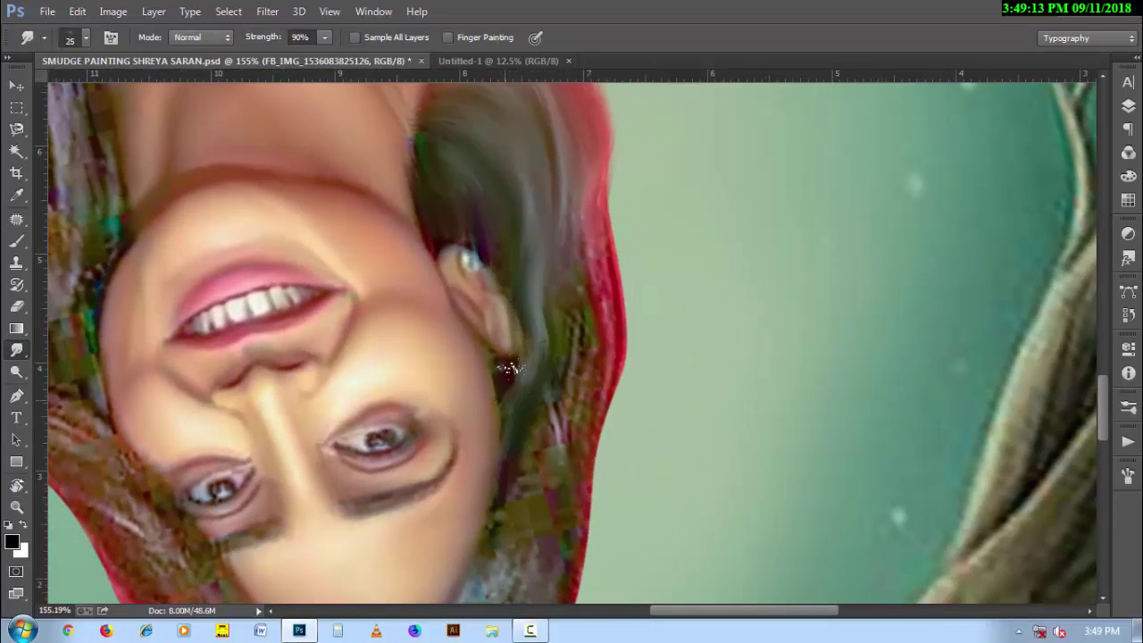
drag(518, 483, 580, 338)
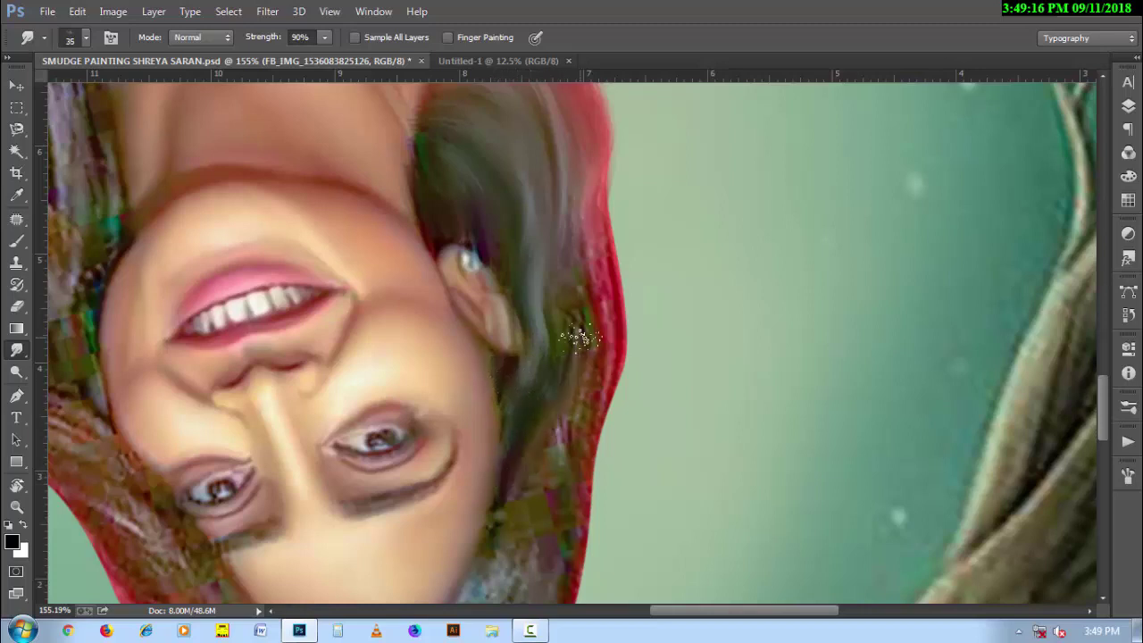
drag(533, 494, 625, 339)
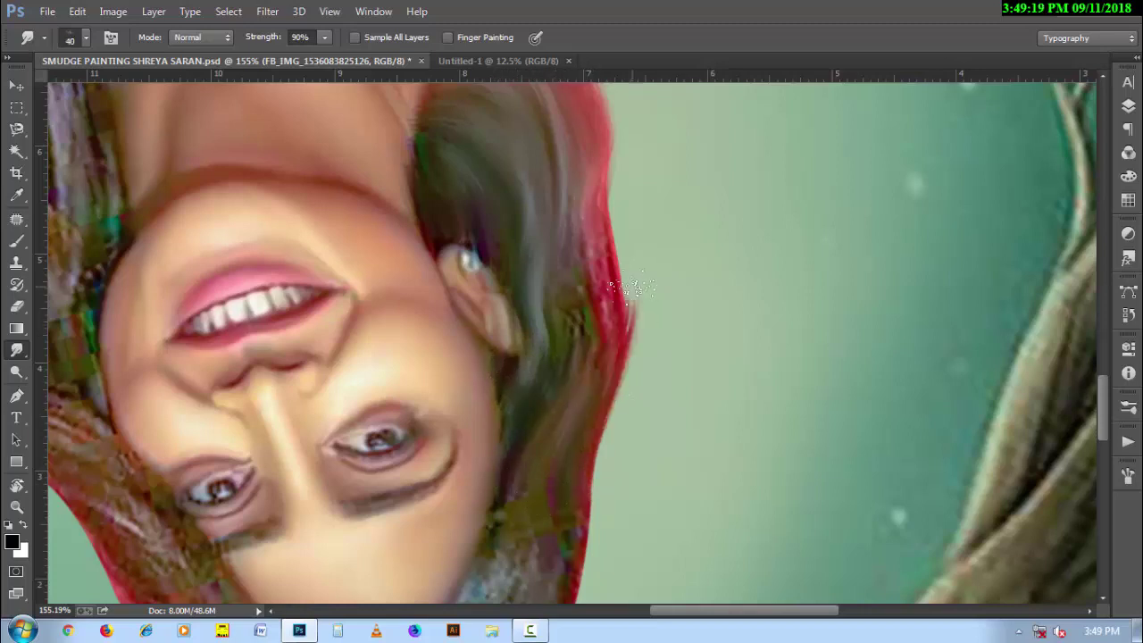
key(bracketright)
mouse_move(574, 391)
mouse_down()
mouse_move(566, 319)
mouse_move(594, 282)
mouse_up()
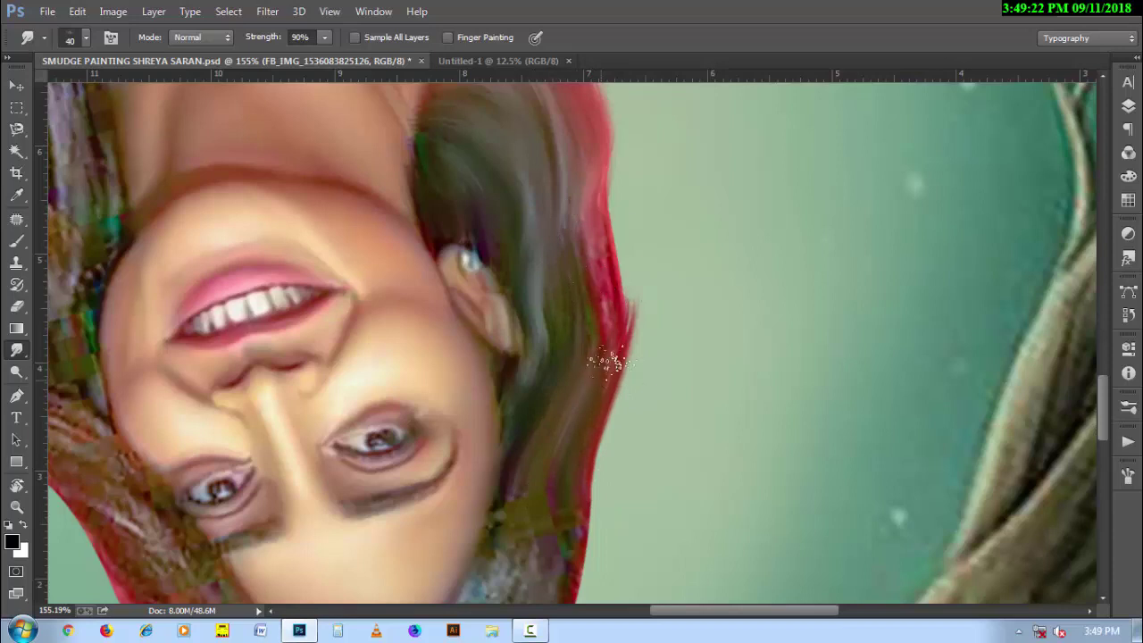
drag(608, 361, 630, 152)
With a size 35 brush, smooth the red hair edge into a softer outline
drag(567, 384, 518, 475)
mouse_move(566, 408)
mouse_down()
mouse_move(549, 326)
mouse_move(549, 226)
mouse_move(523, 434)
mouse_up()
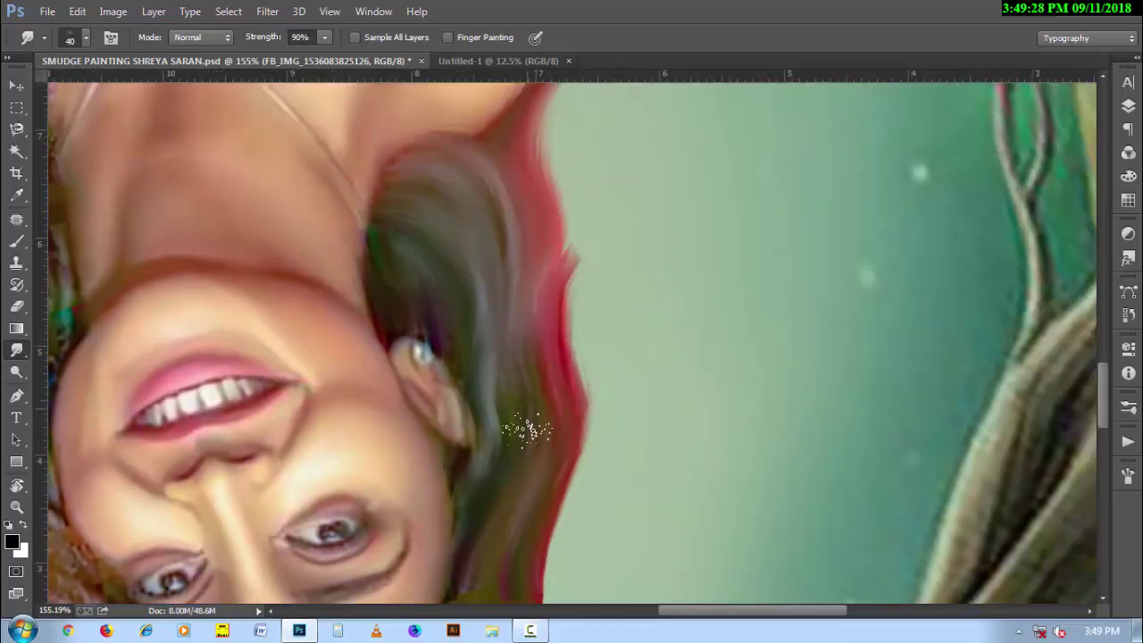
key(bracketleft)
drag(543, 324, 552, 181)
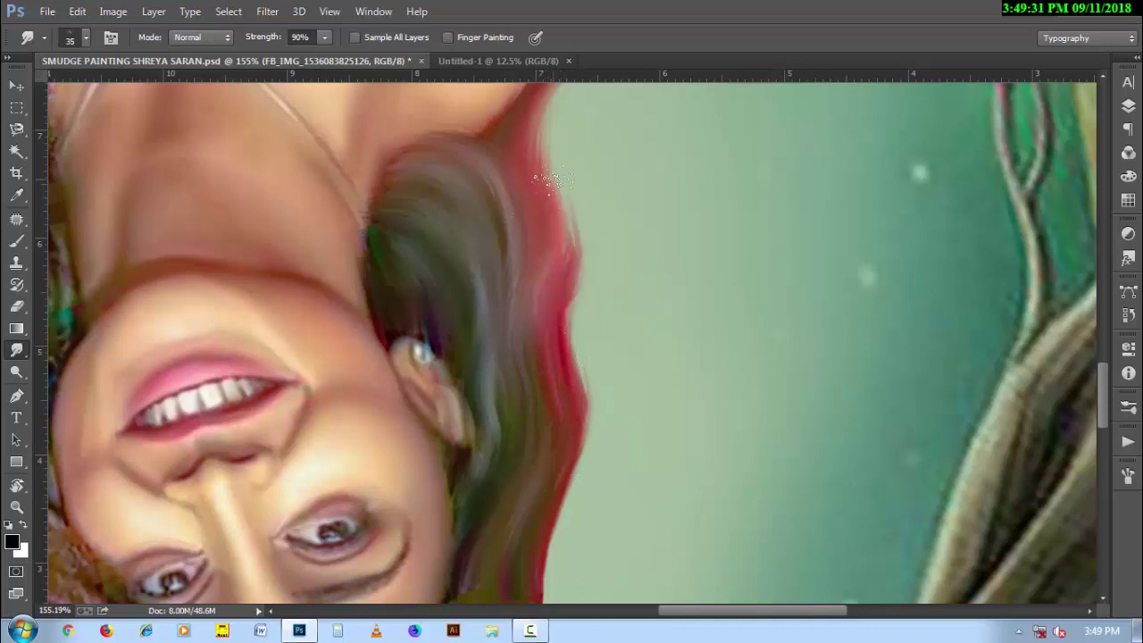
drag(553, 277, 566, 219)
drag(557, 378, 545, 184)
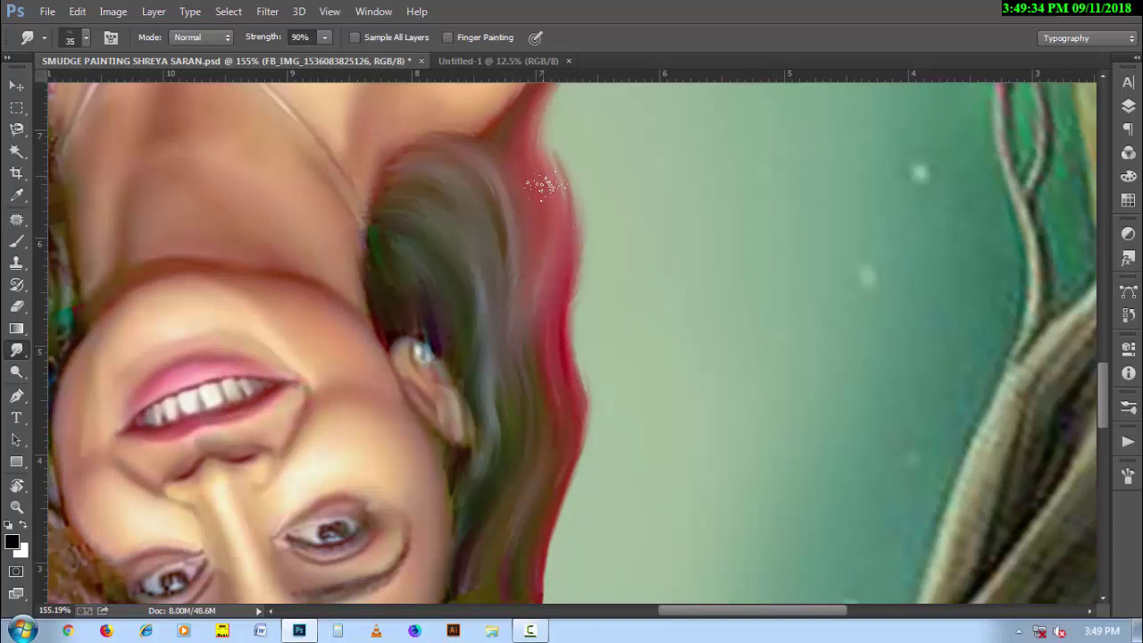
drag(539, 281, 546, 206)
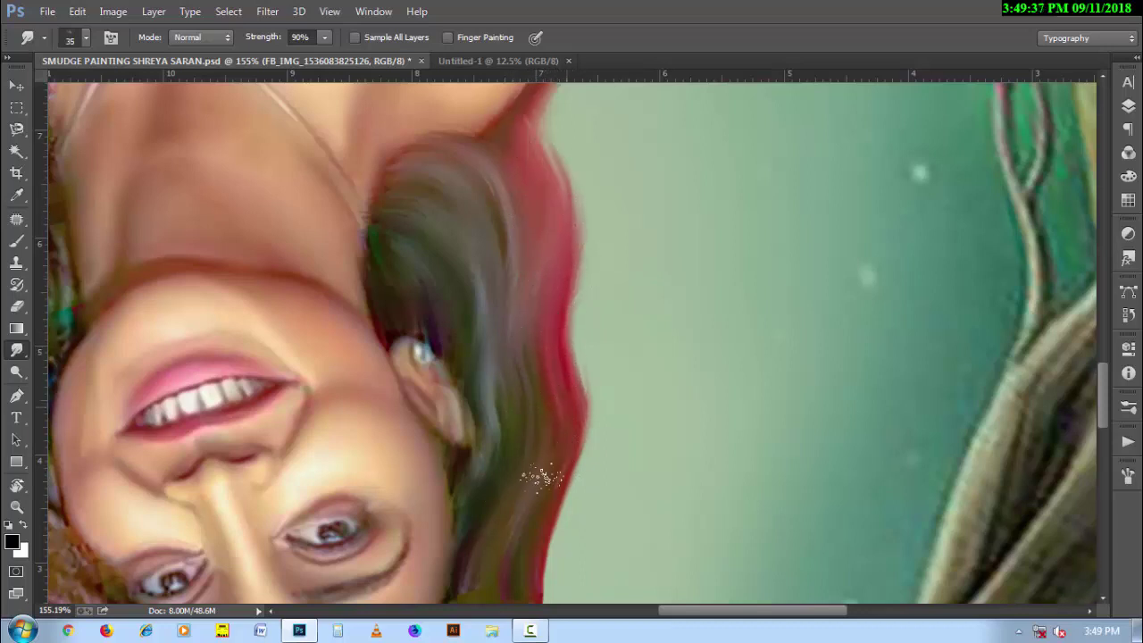
scroll(527, 387, down, 3)
mouse_move(542, 384)
mouse_down()
mouse_move(505, 472)
mouse_move(500, 416)
mouse_move(503, 472)
mouse_move(535, 383)
mouse_up()
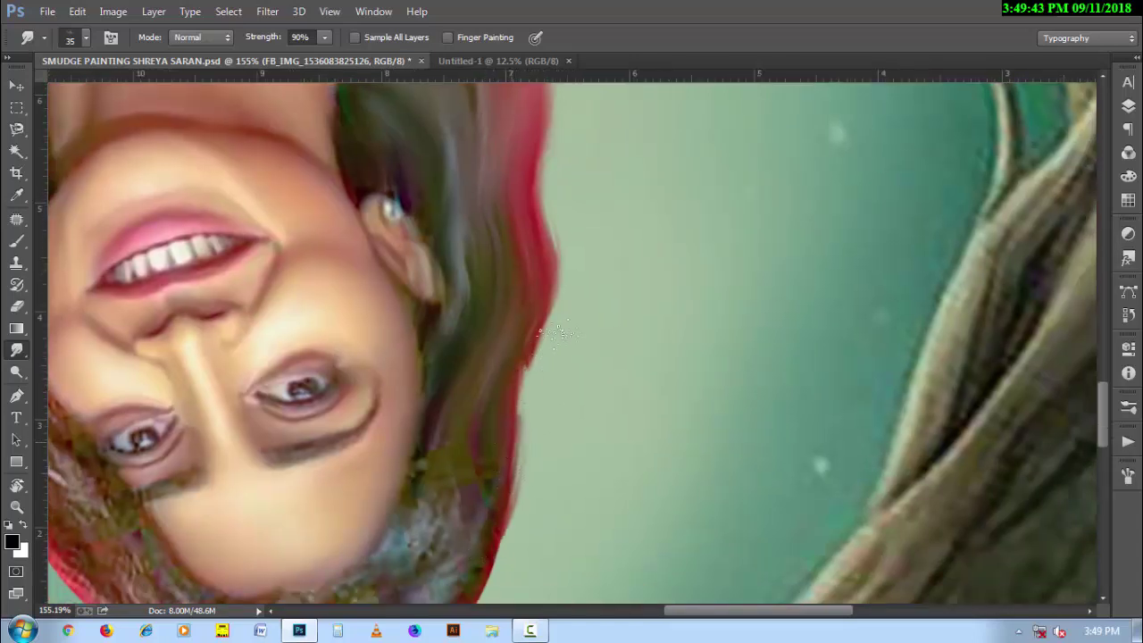
mouse_move(558, 332)
mouse_down()
mouse_move(510, 400)
mouse_move(564, 286)
mouse_move(536, 107)
mouse_up()
Blend the patchy brown scarf area into smoother strokes
scroll(569, 250, up, 2)
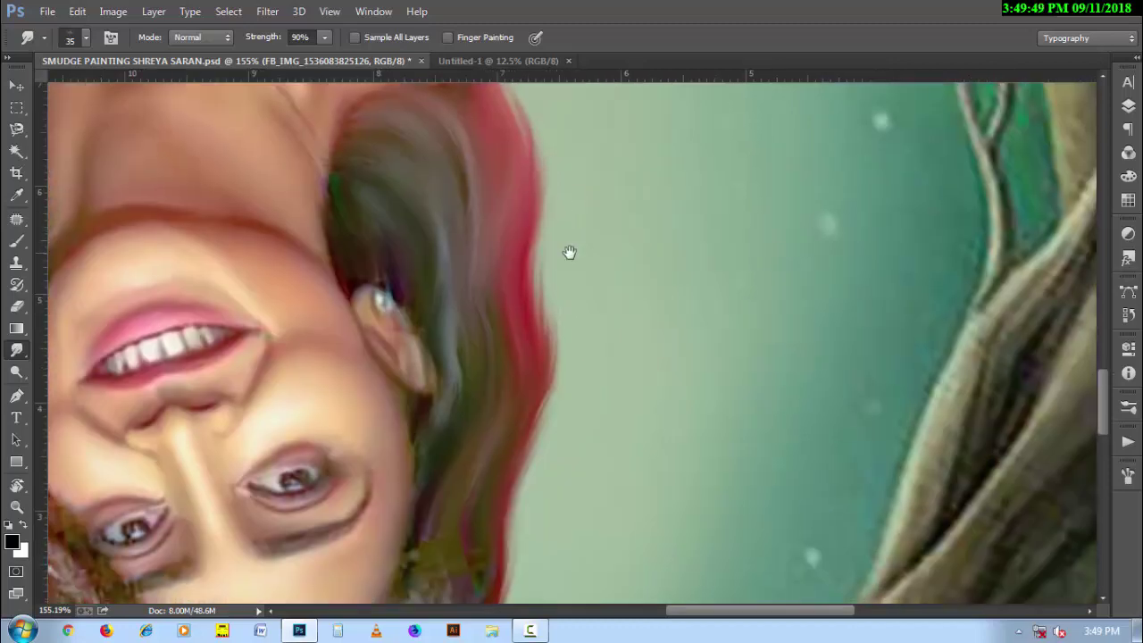
scroll(516, 251, down, 2)
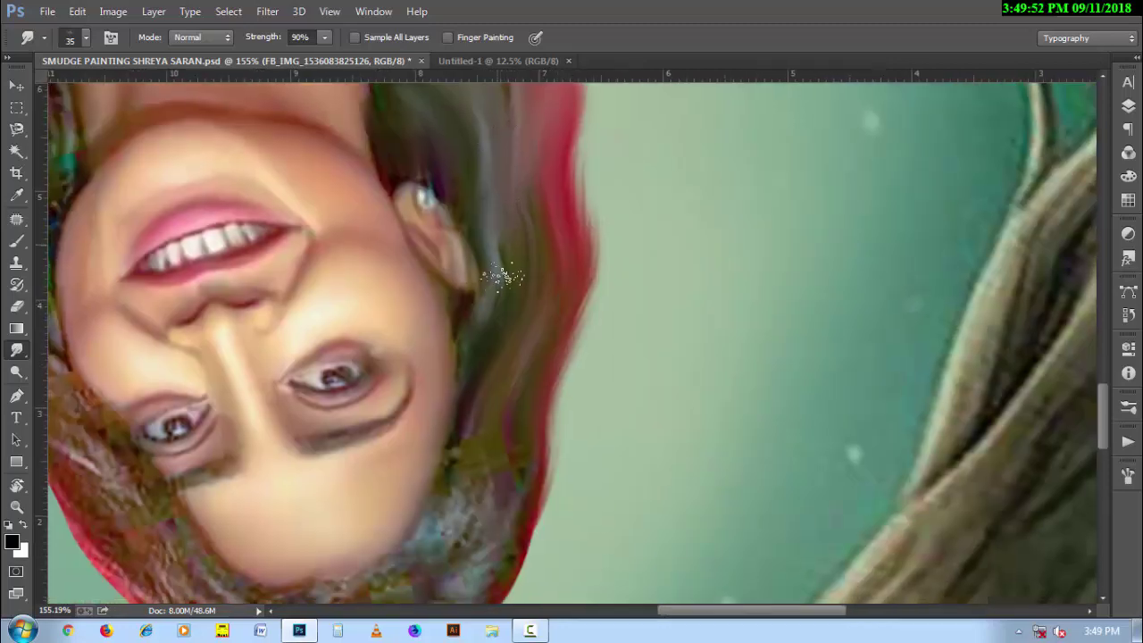
scroll(486, 398, down, 2)
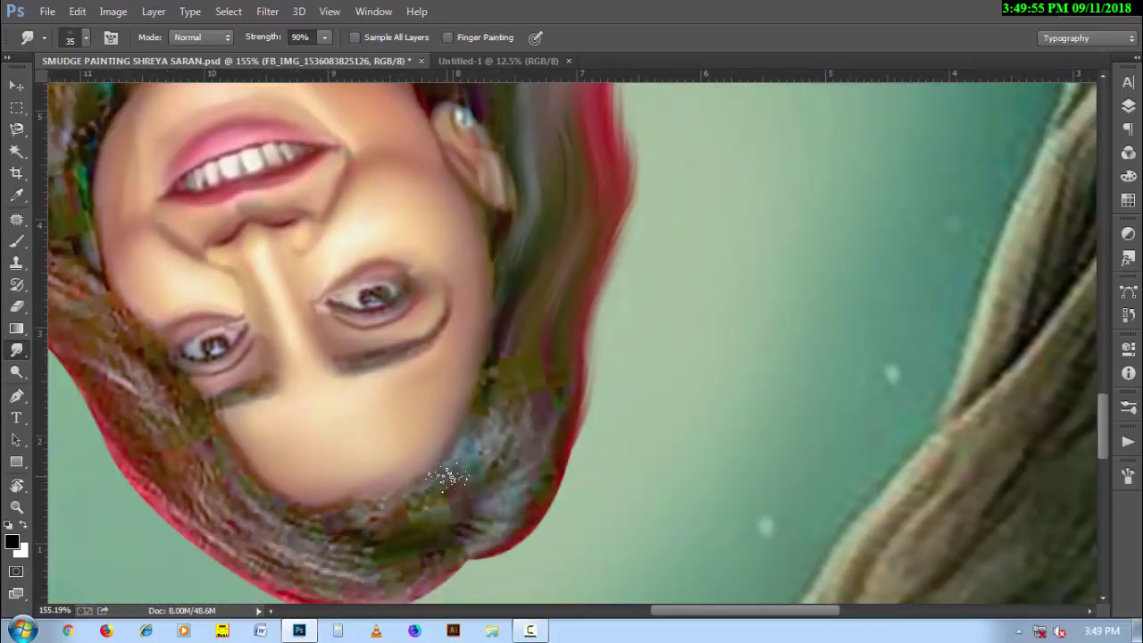
drag(446, 477, 485, 399)
drag(497, 451, 515, 351)
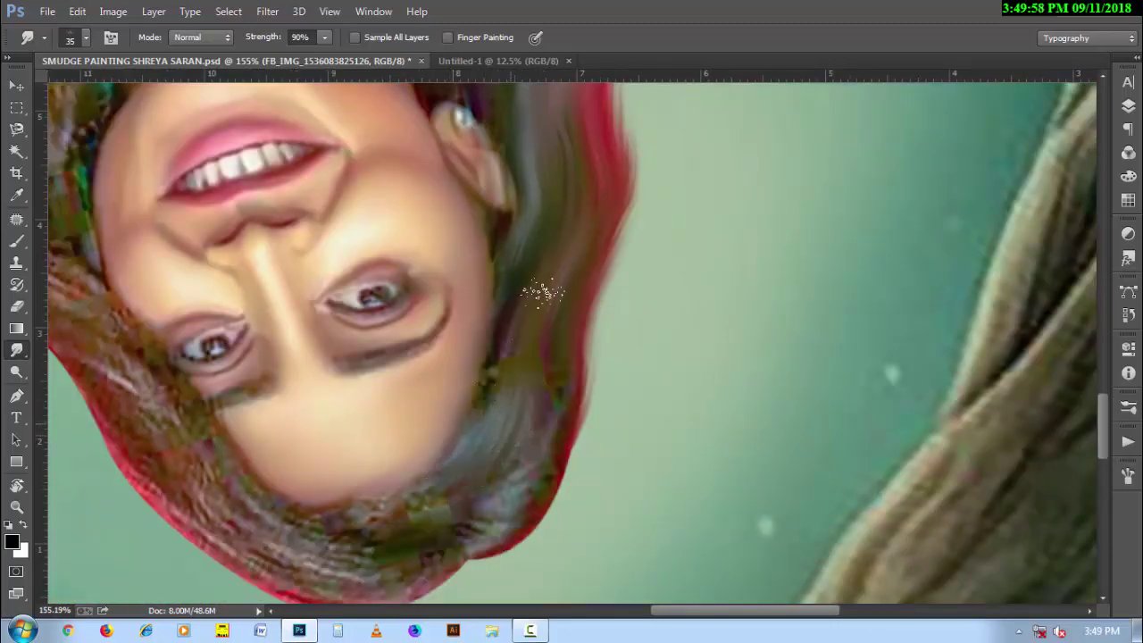
key(r)
mouse_move(403, 536)
mouse_down()
mouse_move(281, 327)
mouse_move(247, 196)
mouse_move(255, 182)
mouse_up()
key(ctrl+plus)
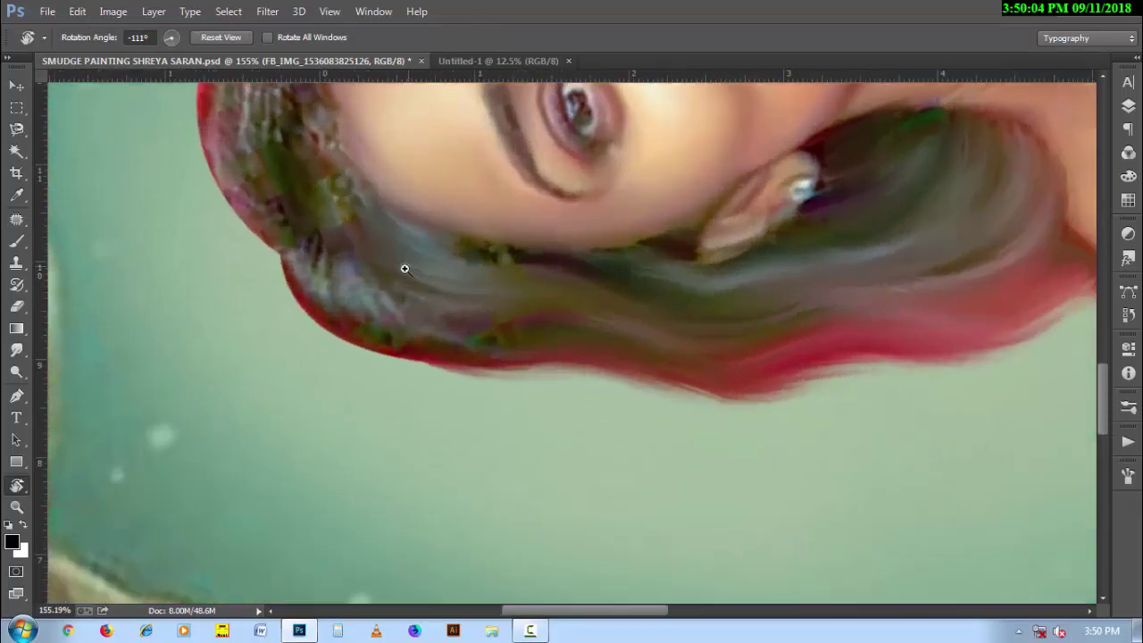
With a size 30 brush, smear the green and yellow streaks into smooth strands down to the red edge
click(16, 350)
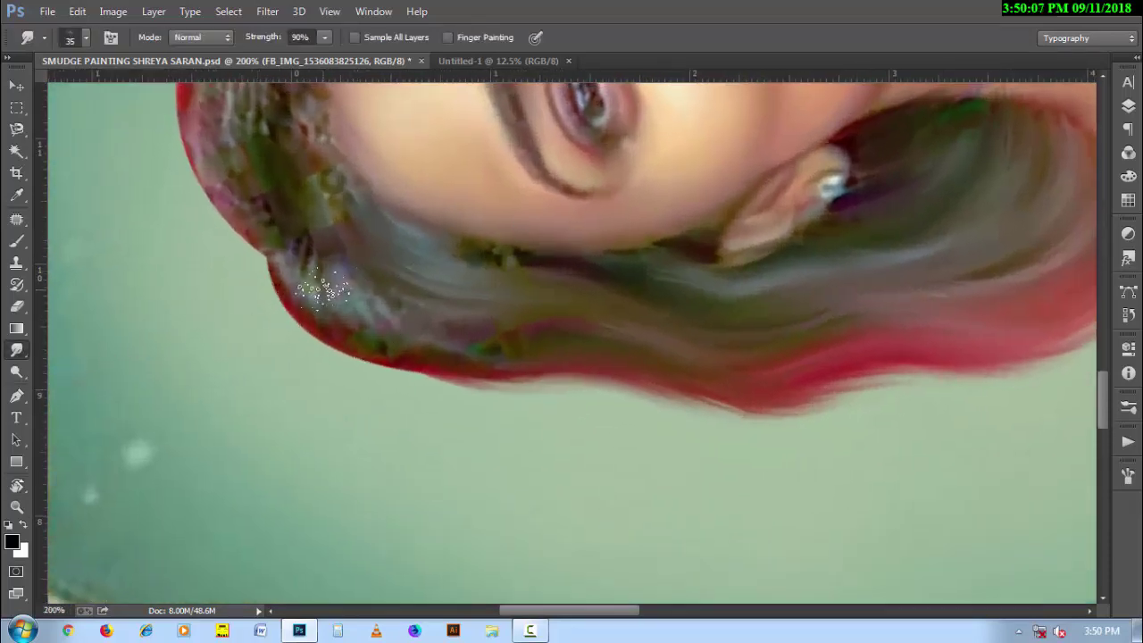
mouse_move(285, 254)
mouse_down()
mouse_move(289, 293)
mouse_move(350, 360)
mouse_up()
key(bracketright)
drag(319, 250, 363, 339)
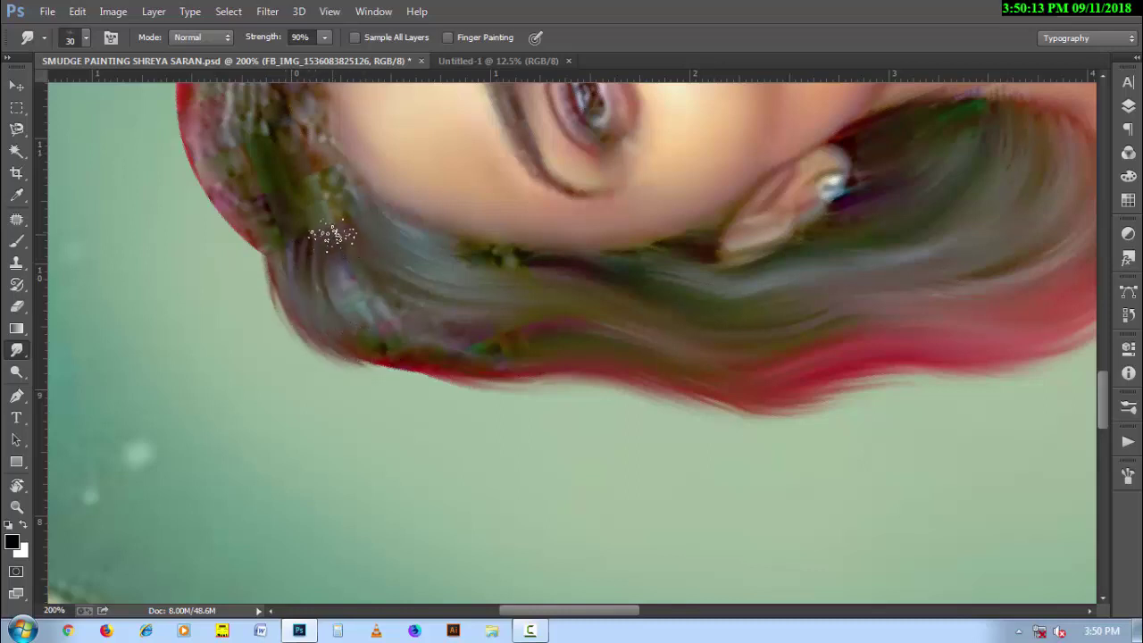
mouse_move(333, 235)
mouse_down()
mouse_move(384, 304)
mouse_move(366, 304)
mouse_move(447, 327)
mouse_move(460, 383)
mouse_move(395, 331)
mouse_move(510, 349)
mouse_move(541, 327)
mouse_move(448, 321)
mouse_up()
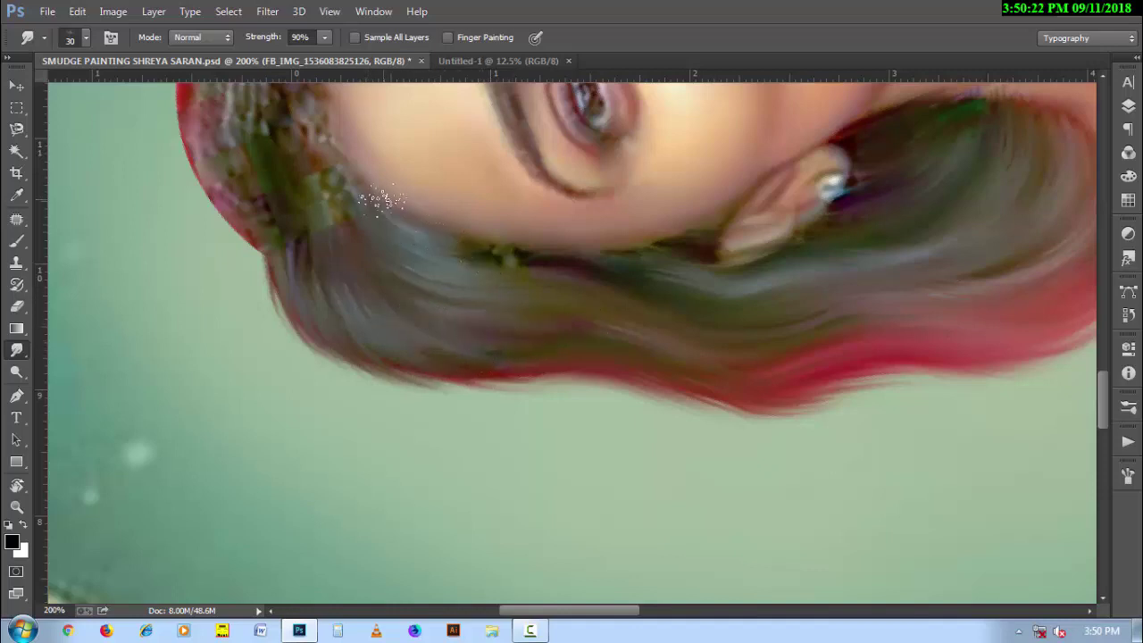
mouse_move(382, 200)
mouse_down()
mouse_move(472, 250)
mouse_move(635, 287)
mouse_up()
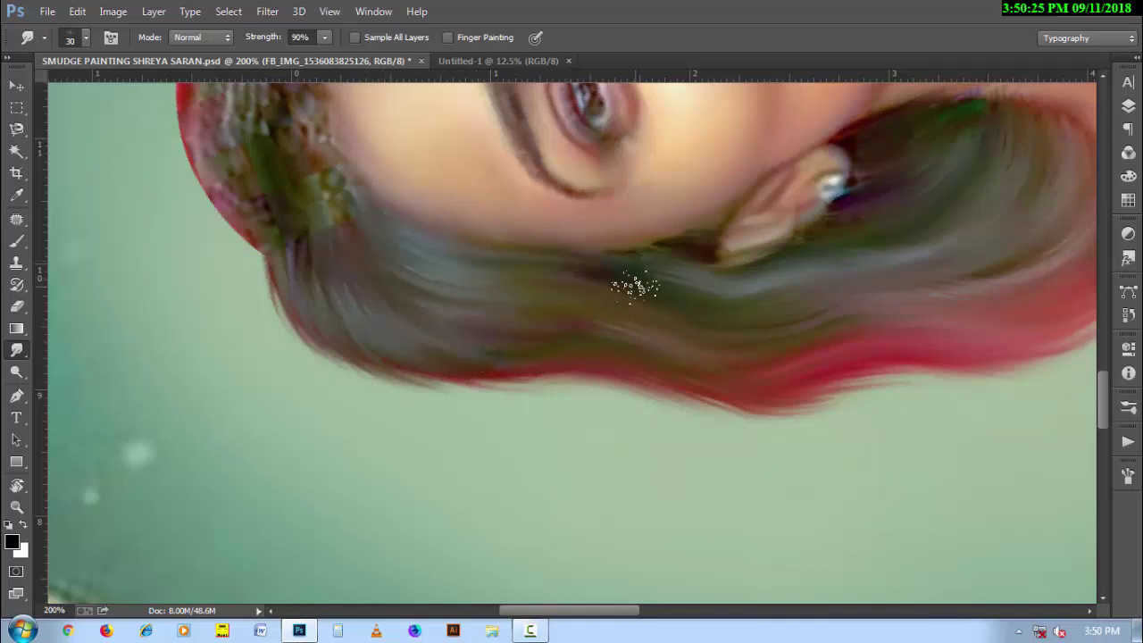
drag(362, 338, 409, 371)
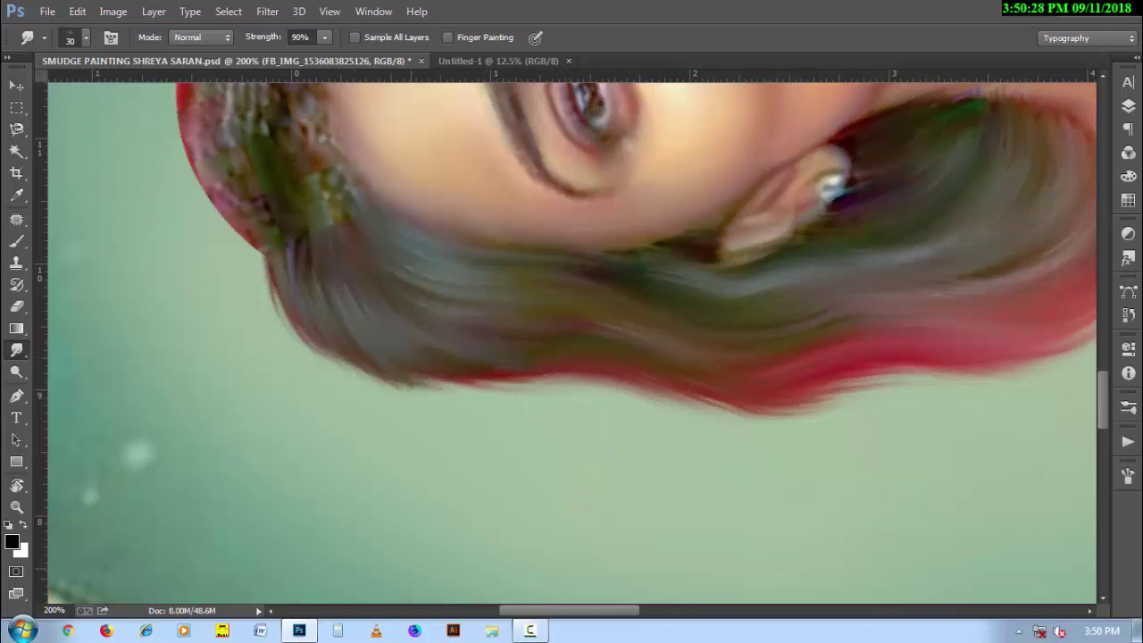
key(r)
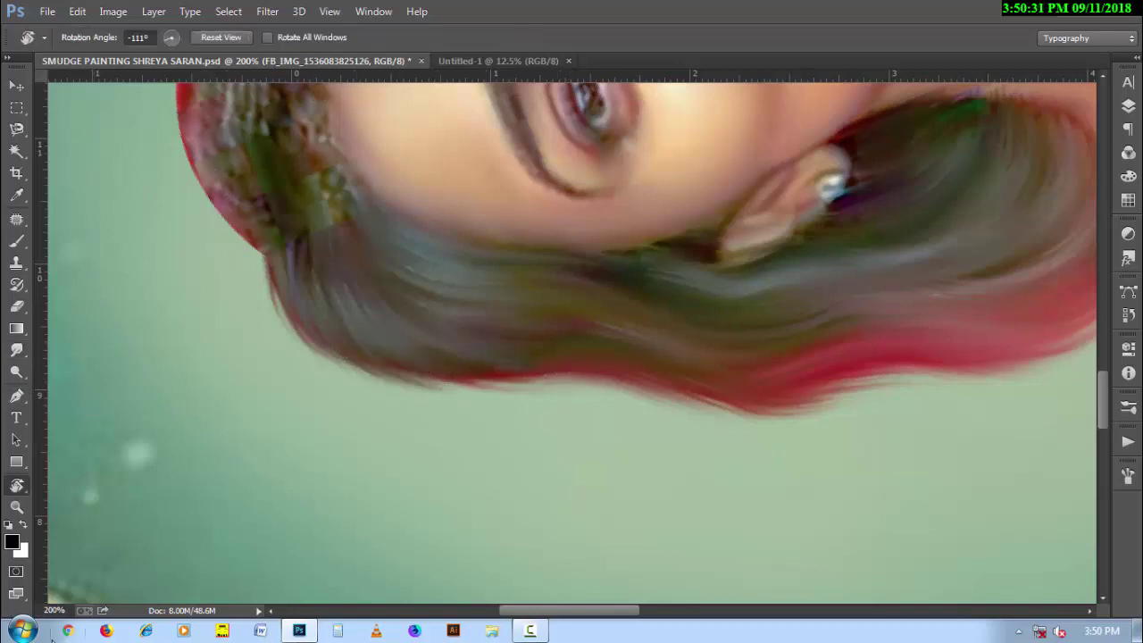
mouse_move(317, 363)
mouse_down()
mouse_move(276, 370)
mouse_move(273, 188)
mouse_move(491, 402)
mouse_move(330, 428)
mouse_up()
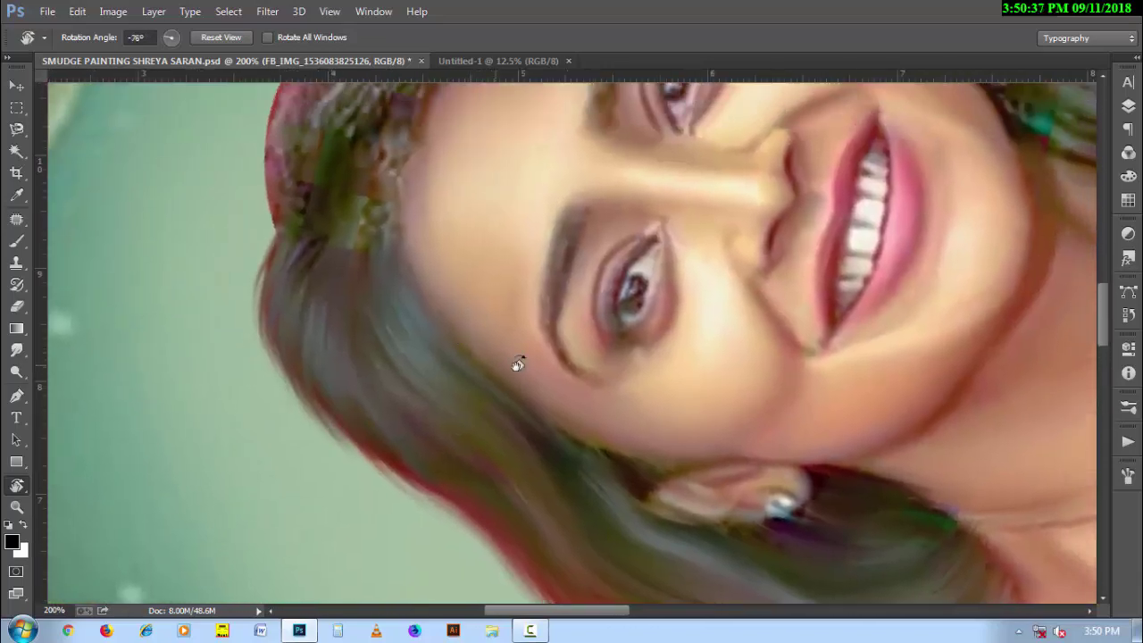
Rotate the view to about -34° to frame the ear and lower hair
click(17, 350)
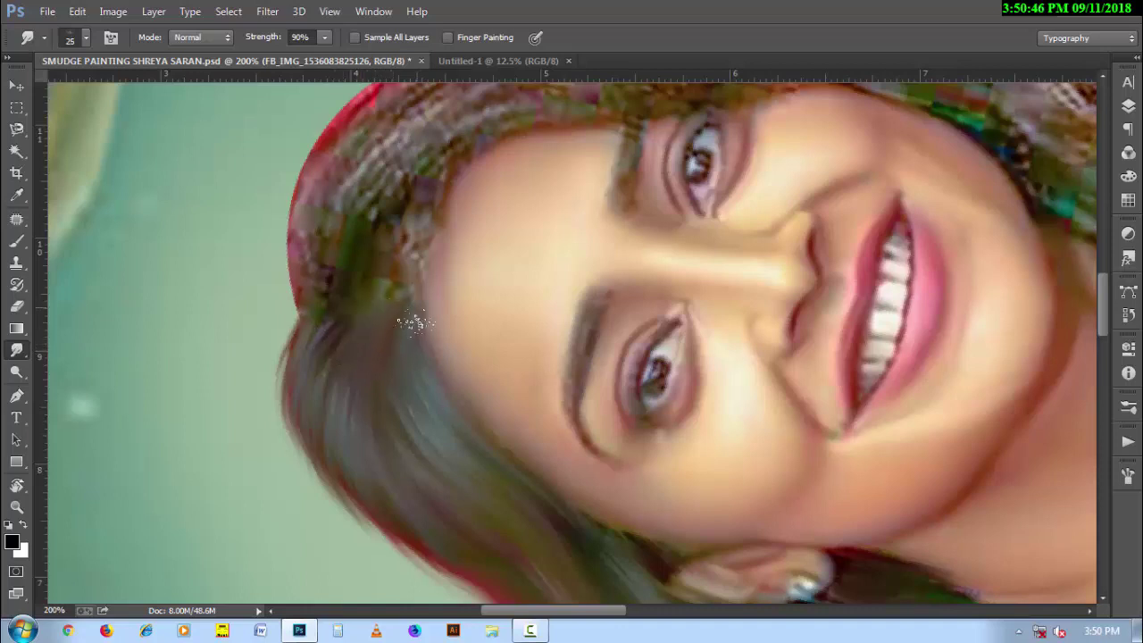
drag(380, 432, 384, 338)
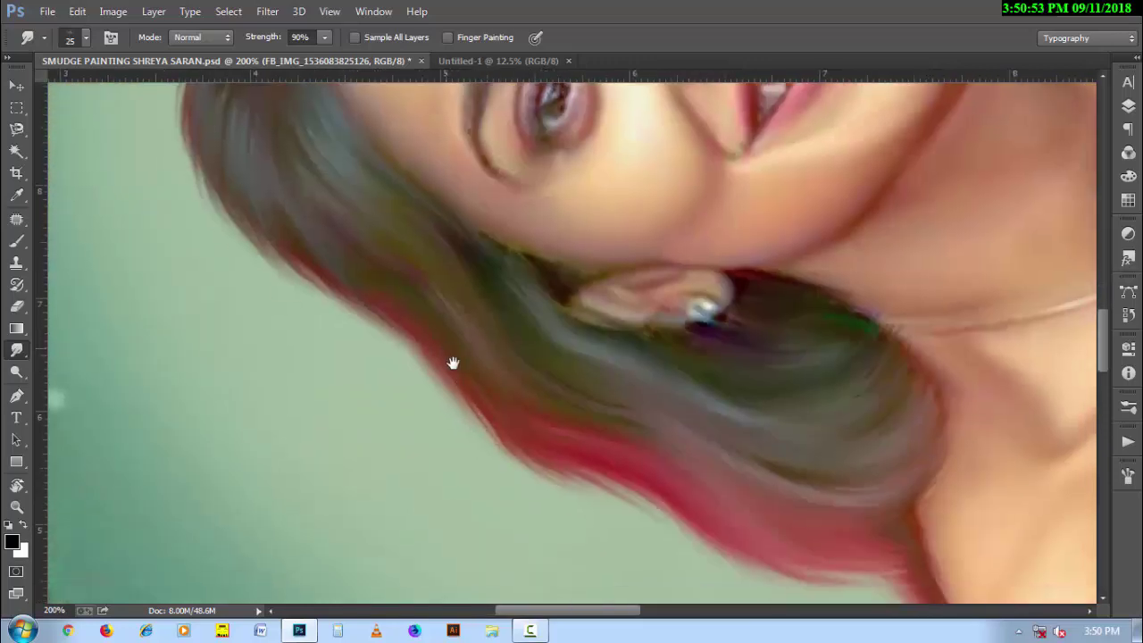
drag(540, 541, 442, 360)
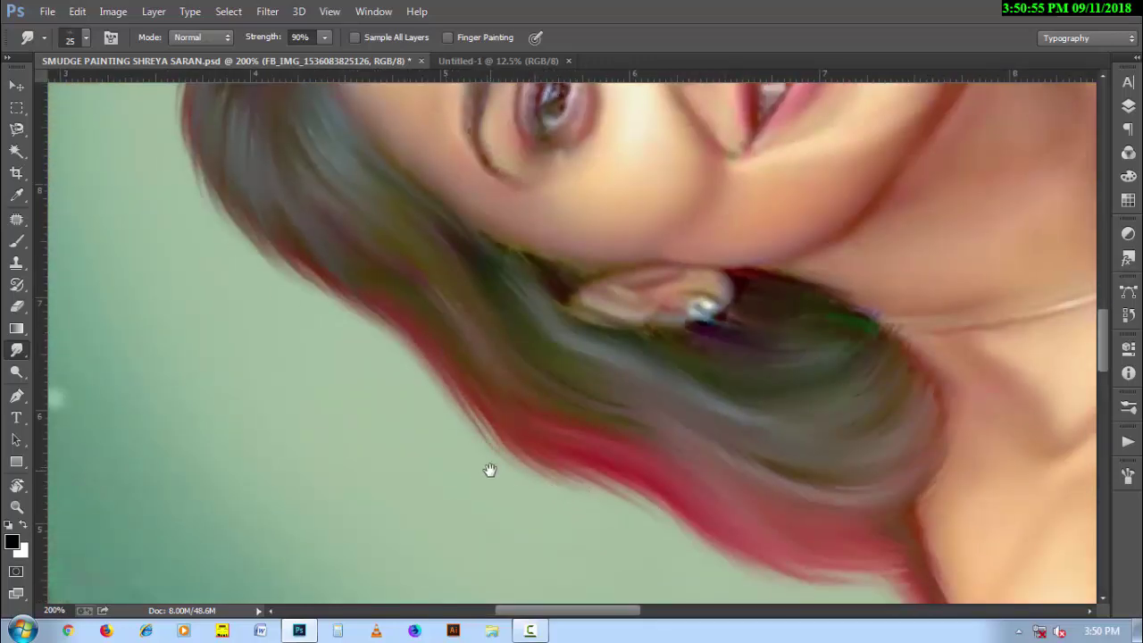
drag(487, 469, 446, 401)
key(r)
mouse_move(416, 440)
mouse_down()
mouse_move(377, 304)
mouse_move(490, 343)
mouse_up()
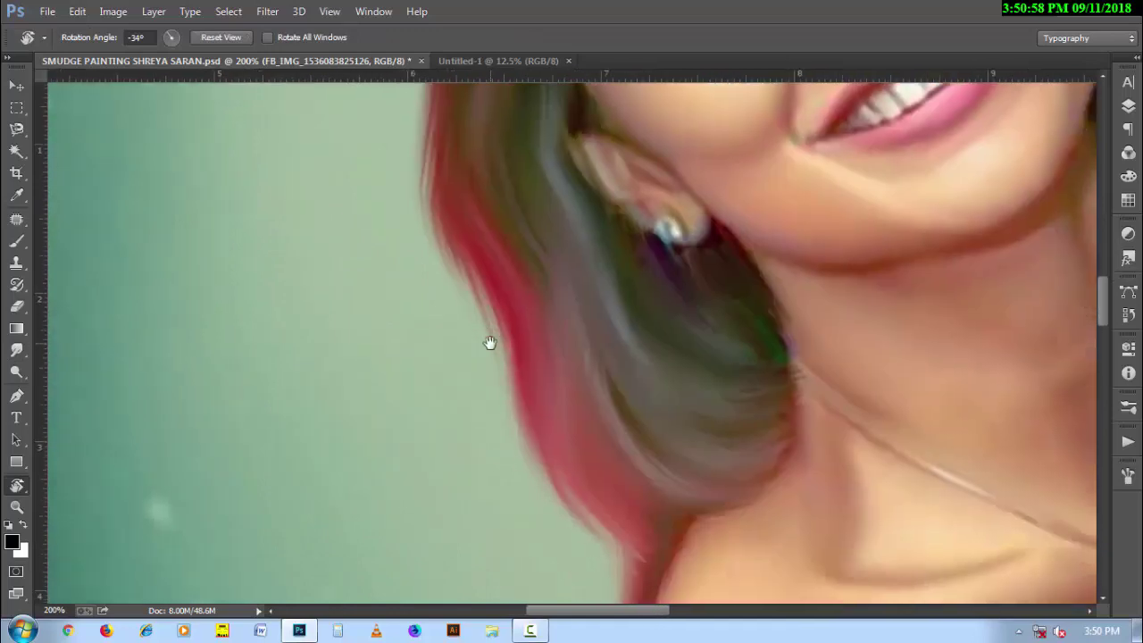
Smudge the red hair edge by the neck and shoulder smooth
click(16, 350)
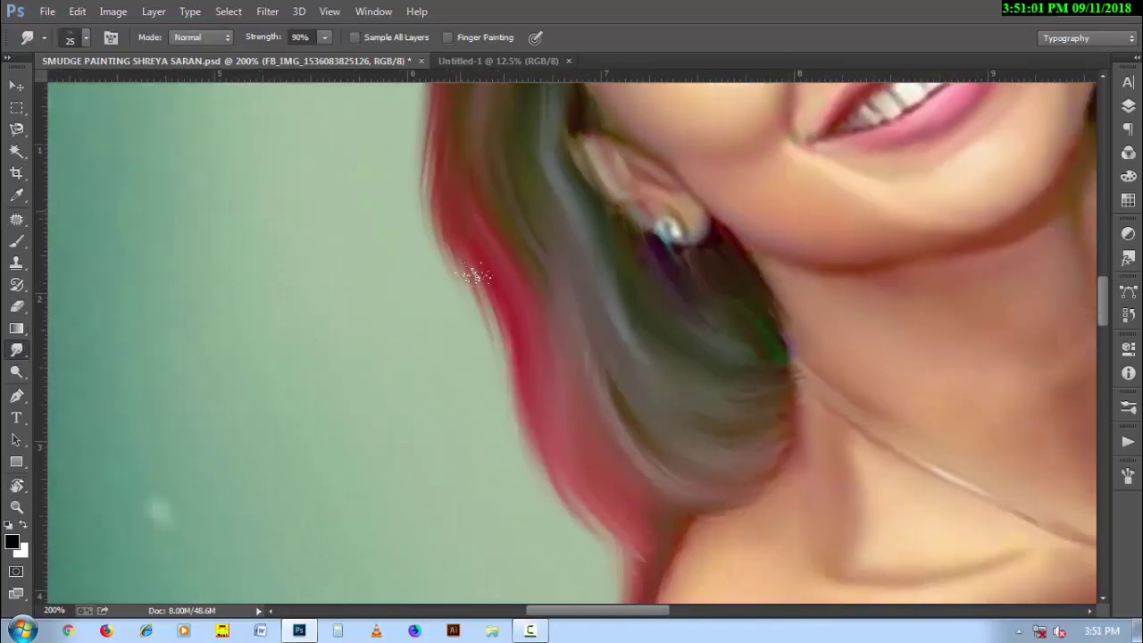
drag(522, 428, 521, 380)
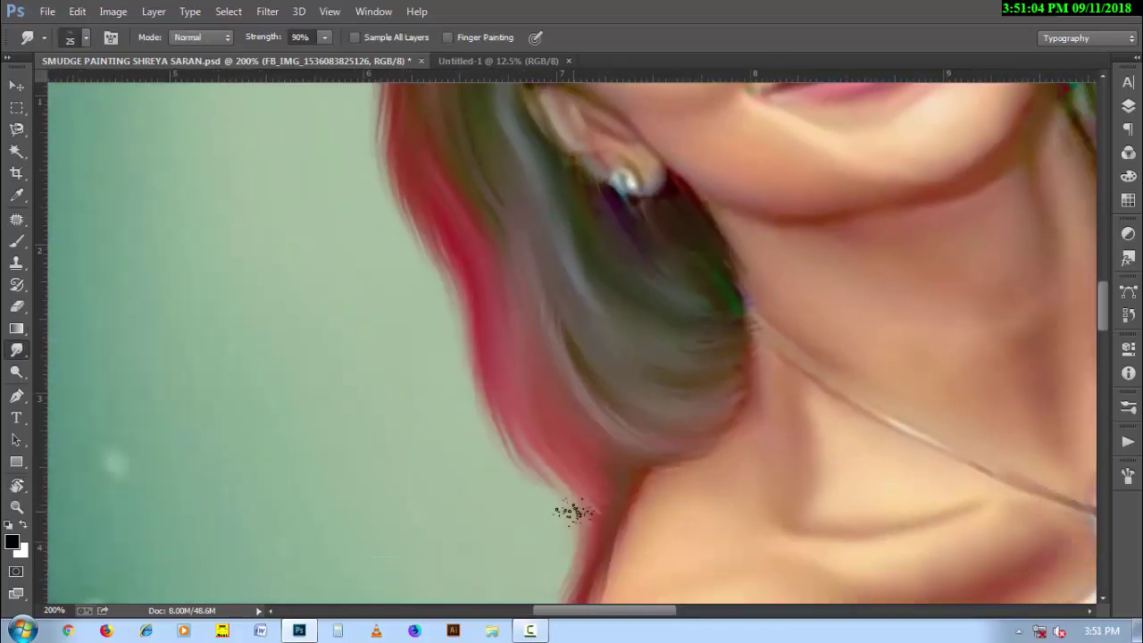
drag(564, 490, 556, 419)
mouse_move(503, 351)
mouse_down()
mouse_move(572, 446)
mouse_move(544, 530)
mouse_up()
scroll(619, 490, down, 3)
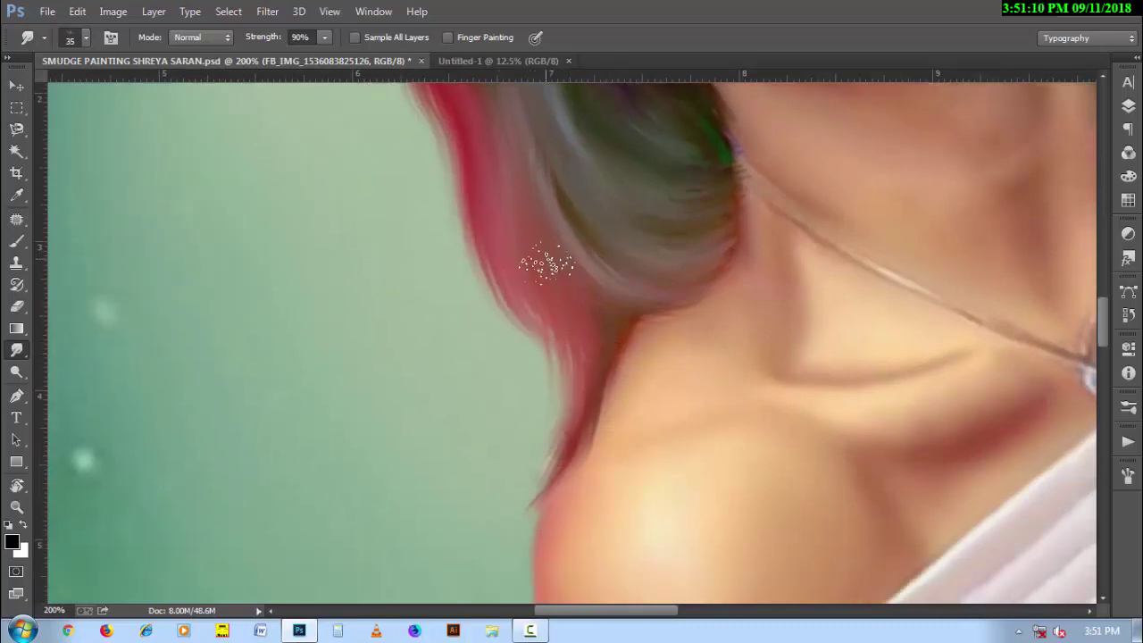
drag(543, 255, 520, 513)
With a smaller brush, rotate to the opposite side and smear its streaky hair edge downward
key(bracketleft)
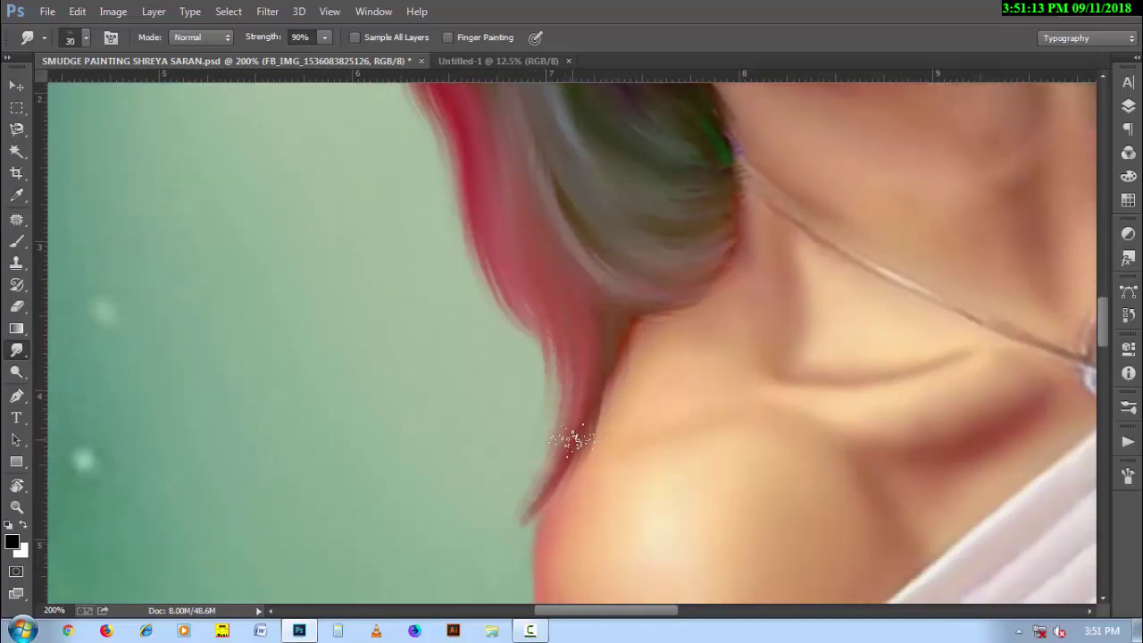
scroll(600, 373, up, 4)
scroll(598, 377, up, 2)
scroll(536, 295, up, 2)
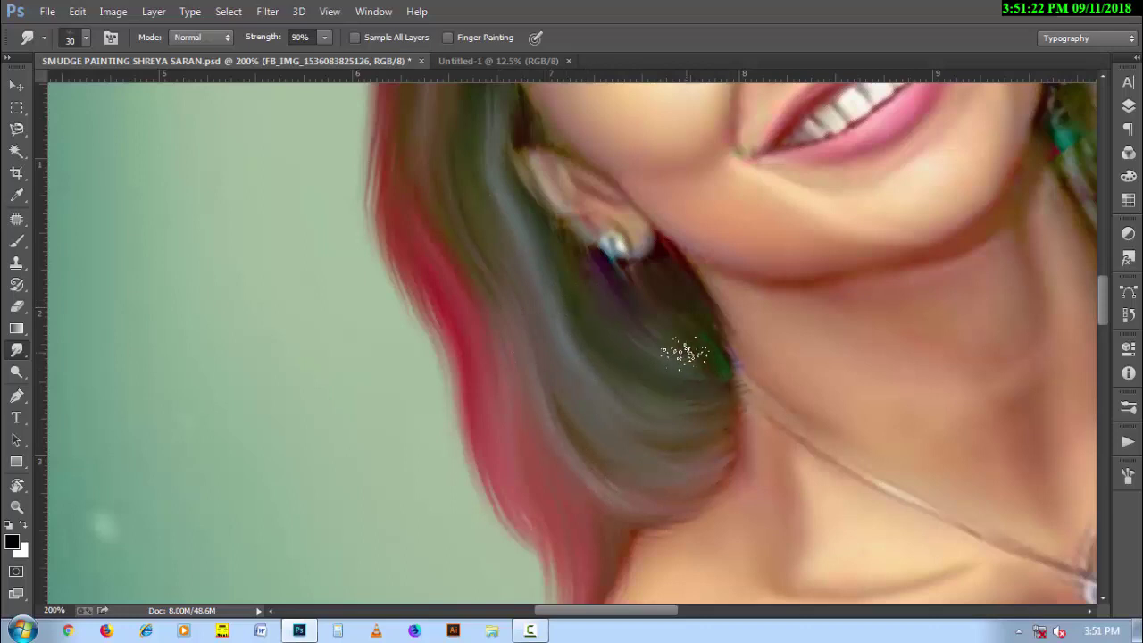
scroll(589, 290, up, 2)
scroll(510, 402, up, 2)
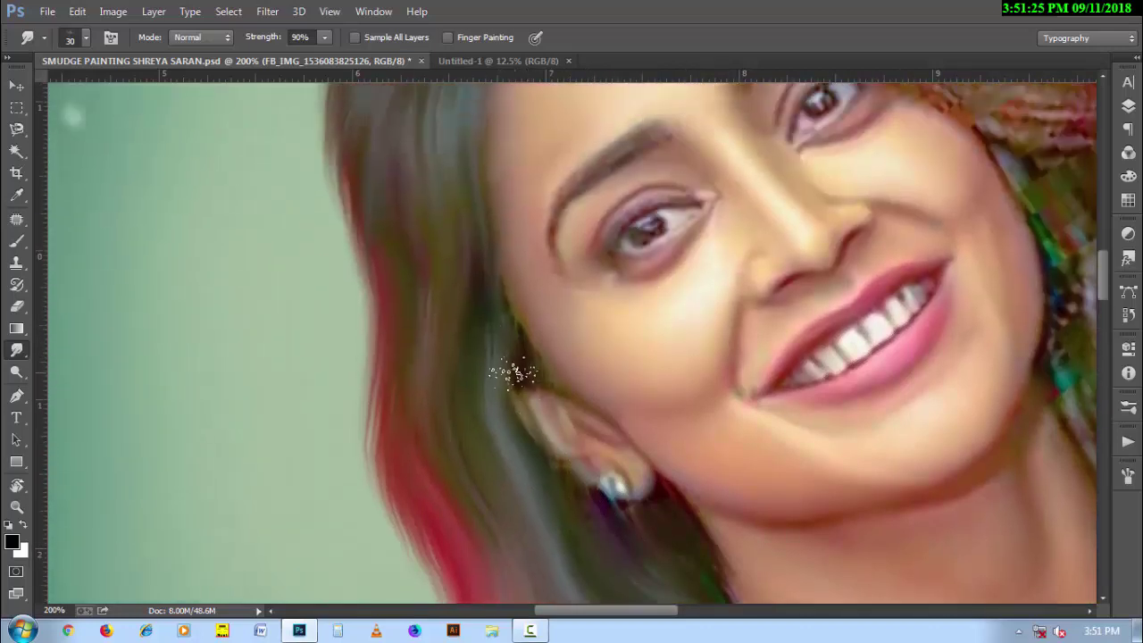
scroll(506, 407, up, 1)
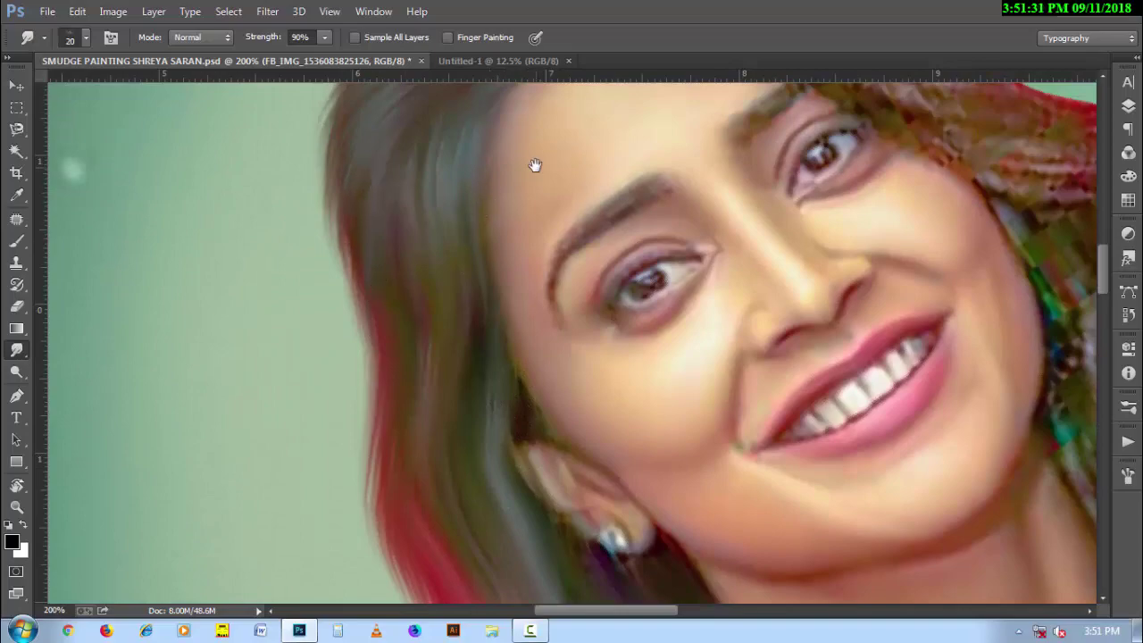
drag(535, 165, 497, 294)
key(r)
mouse_move(332, 344)
mouse_down()
mouse_move(655, 448)
mouse_move(683, 296)
mouse_move(630, 325)
mouse_up()
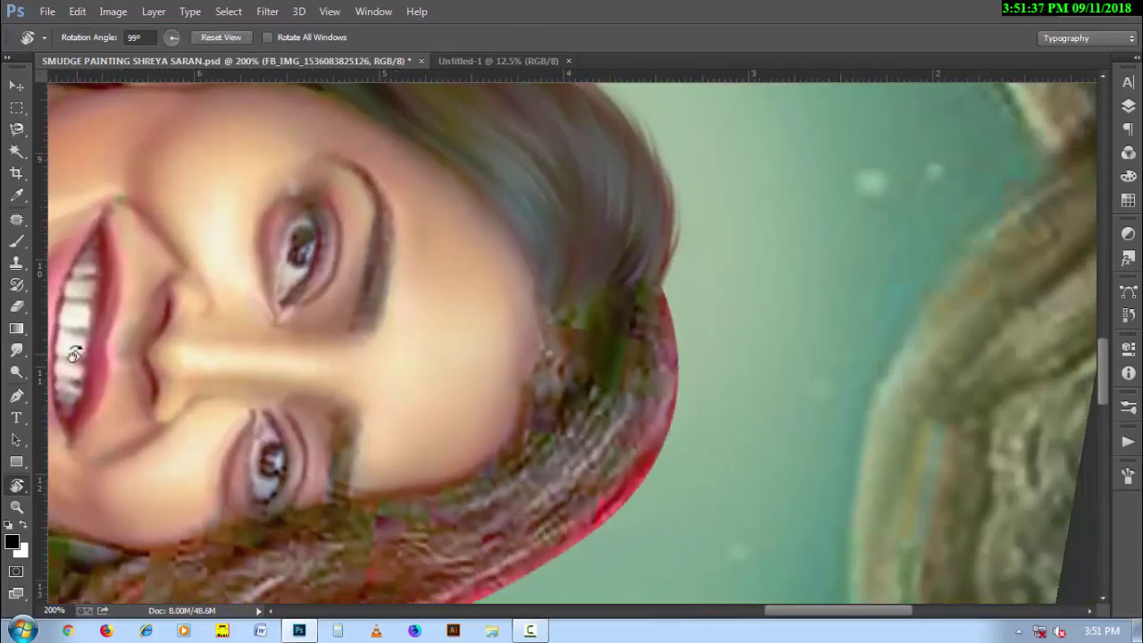
key(r)
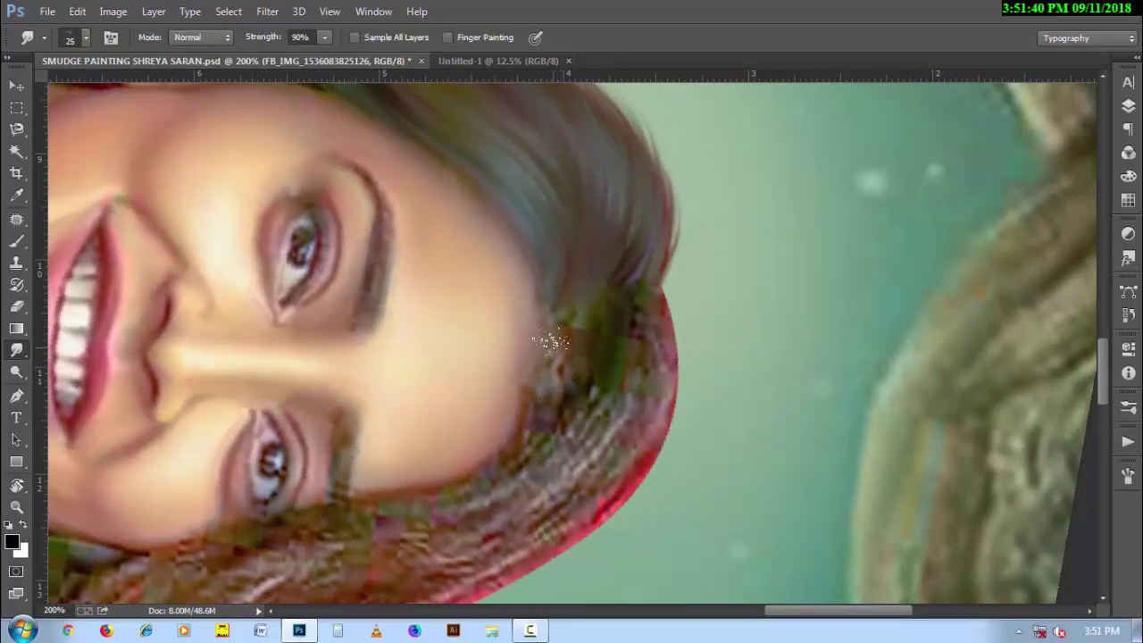
drag(551, 341, 562, 410)
mouse_move(544, 374)
mouse_down()
mouse_move(523, 416)
mouse_move(579, 435)
mouse_up()
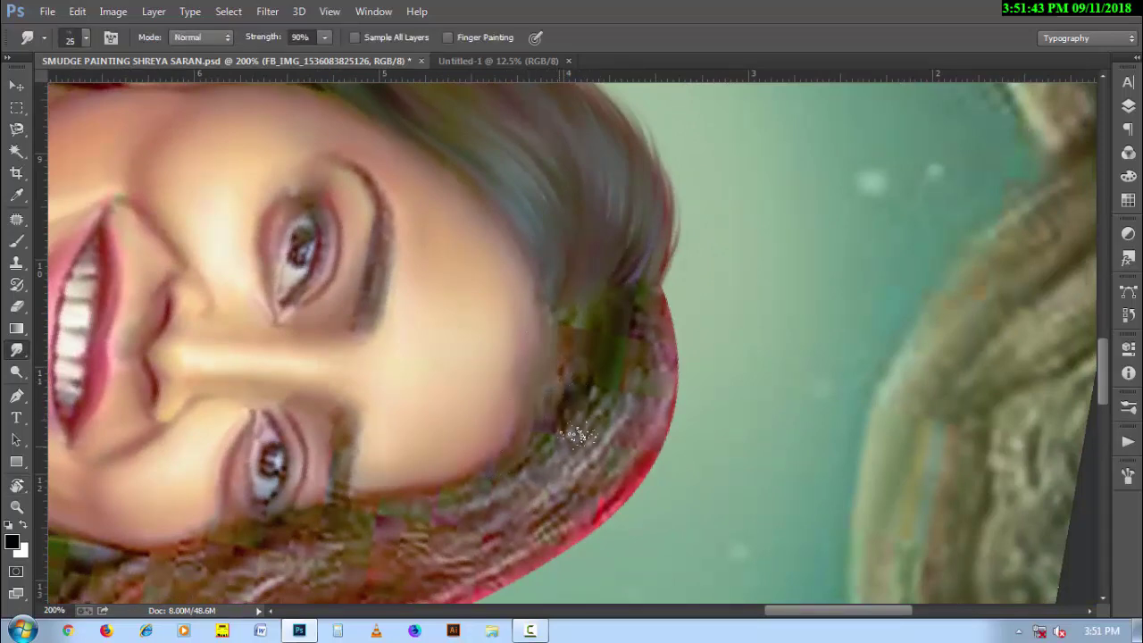
mouse_move(566, 348)
mouse_down()
mouse_move(579, 326)
mouse_move(612, 357)
mouse_move(581, 401)
mouse_move(616, 312)
mouse_move(688, 339)
mouse_move(653, 331)
mouse_move(658, 429)
mouse_move(603, 368)
mouse_move(640, 364)
mouse_move(610, 446)
mouse_move(648, 378)
mouse_move(571, 470)
mouse_move(625, 425)
mouse_move(617, 477)
mouse_move(509, 561)
mouse_move(505, 587)
mouse_move(592, 524)
mouse_move(556, 558)
mouse_up()
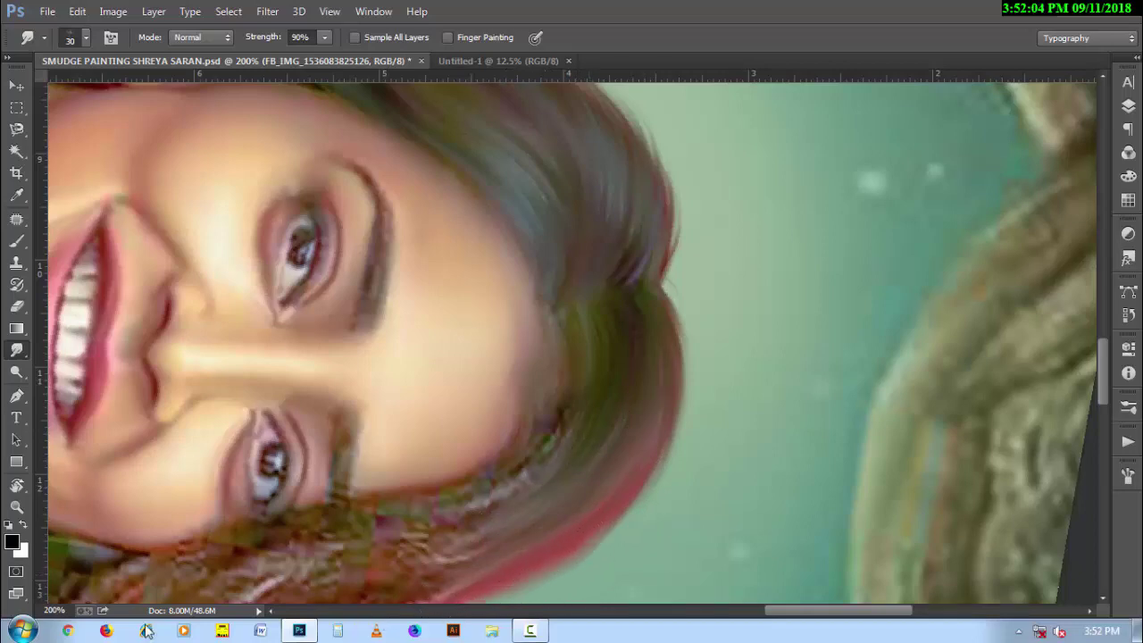
drag(449, 523, 530, 394)
With the face upright, smooth the jagged, noisy hair strip beside the face
key(r)
drag(466, 245, 544, 332)
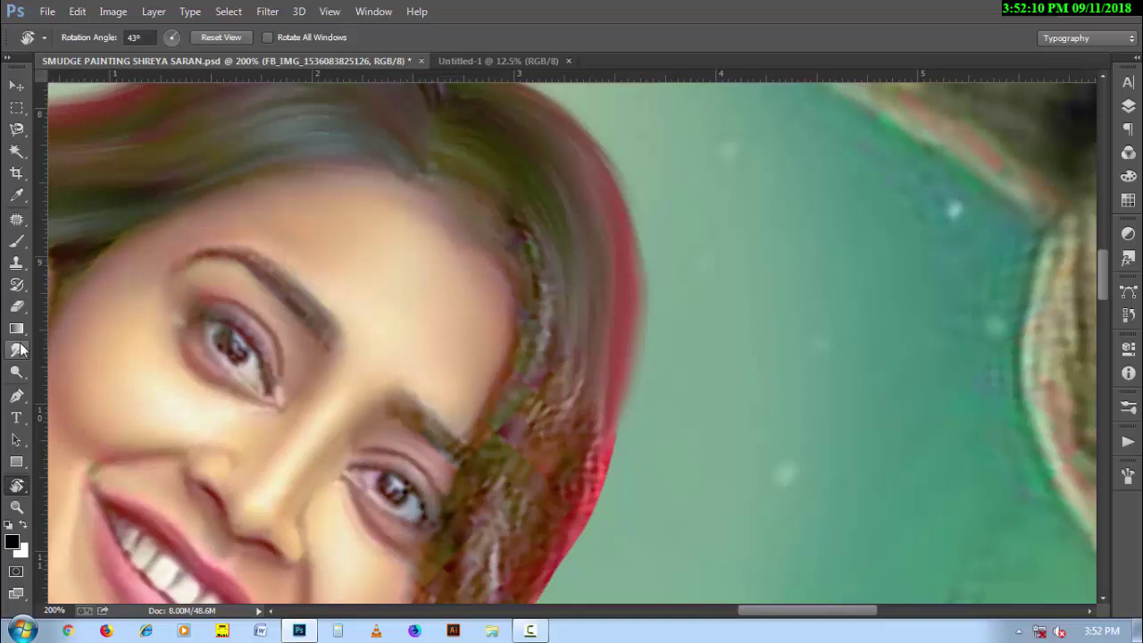
click(16, 350)
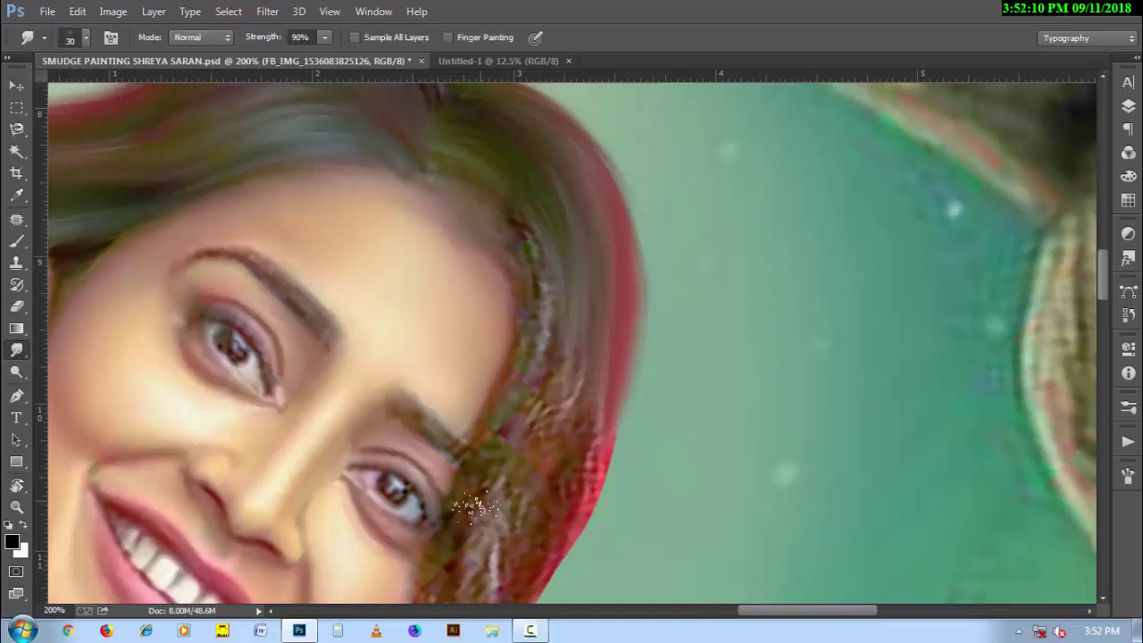
mouse_move(471, 519)
mouse_down()
mouse_move(527, 344)
mouse_move(484, 479)
mouse_move(544, 328)
mouse_move(538, 348)
mouse_up()
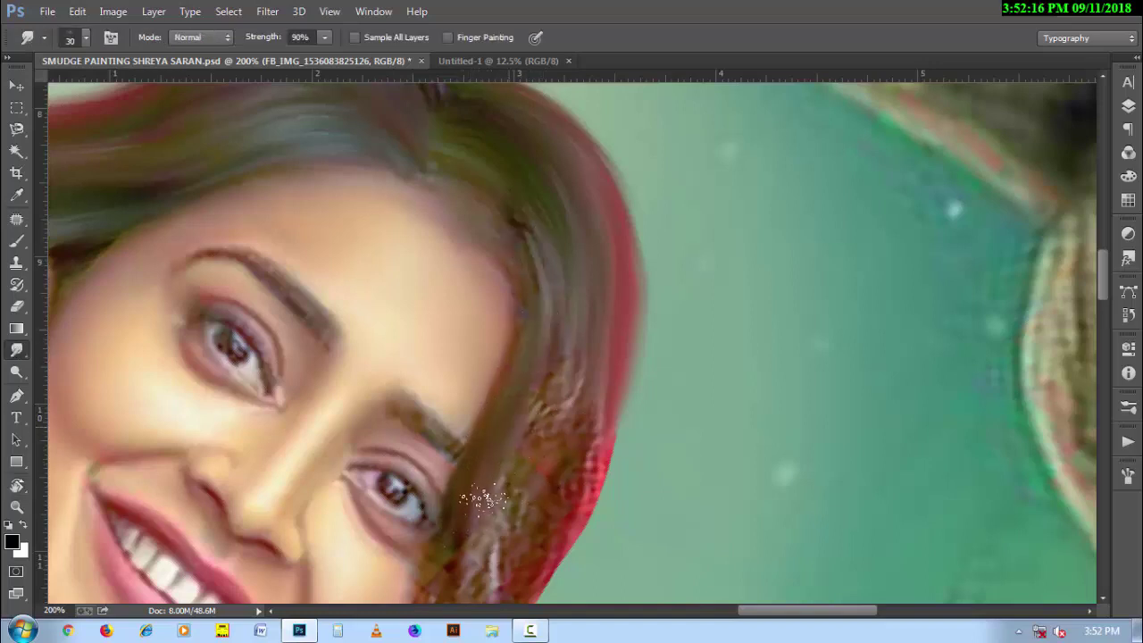
drag(483, 500, 481, 581)
mouse_move(551, 384)
mouse_down()
mouse_move(502, 557)
mouse_move(510, 592)
mouse_move(561, 365)
mouse_up()
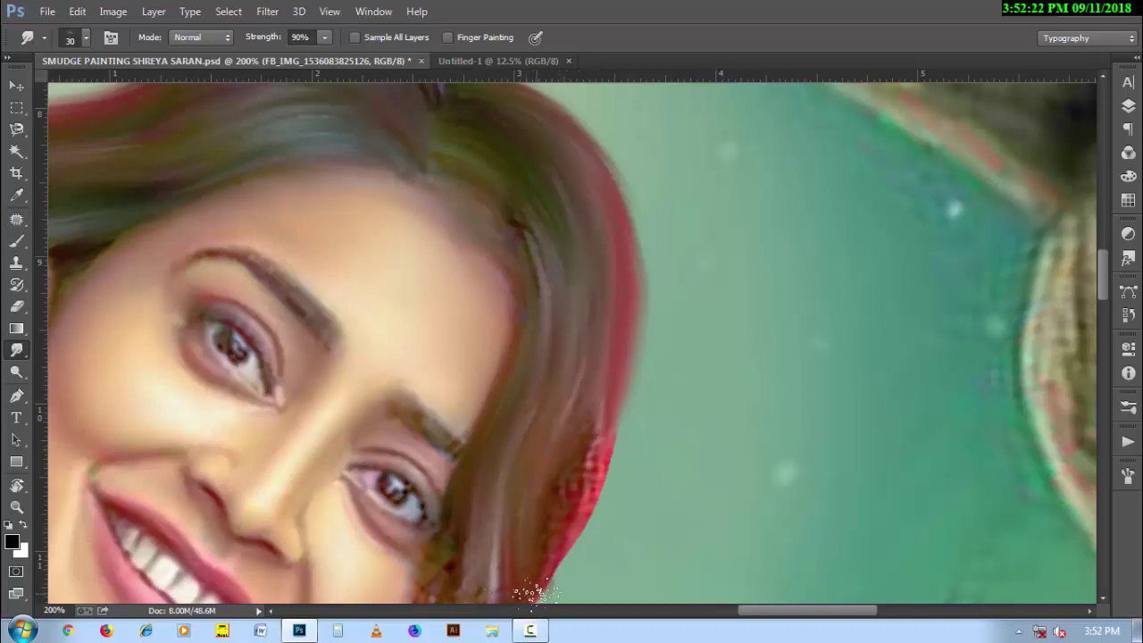
At brush size 25, smear the hair's lower right edge downward
mouse_move(613, 432)
mouse_down()
mouse_move(614, 403)
mouse_move(589, 444)
mouse_move(582, 426)
mouse_move(531, 598)
mouse_up()
key(bracketleft)
mouse_move(590, 529)
mouse_down()
mouse_move(624, 362)
mouse_move(609, 229)
mouse_up()
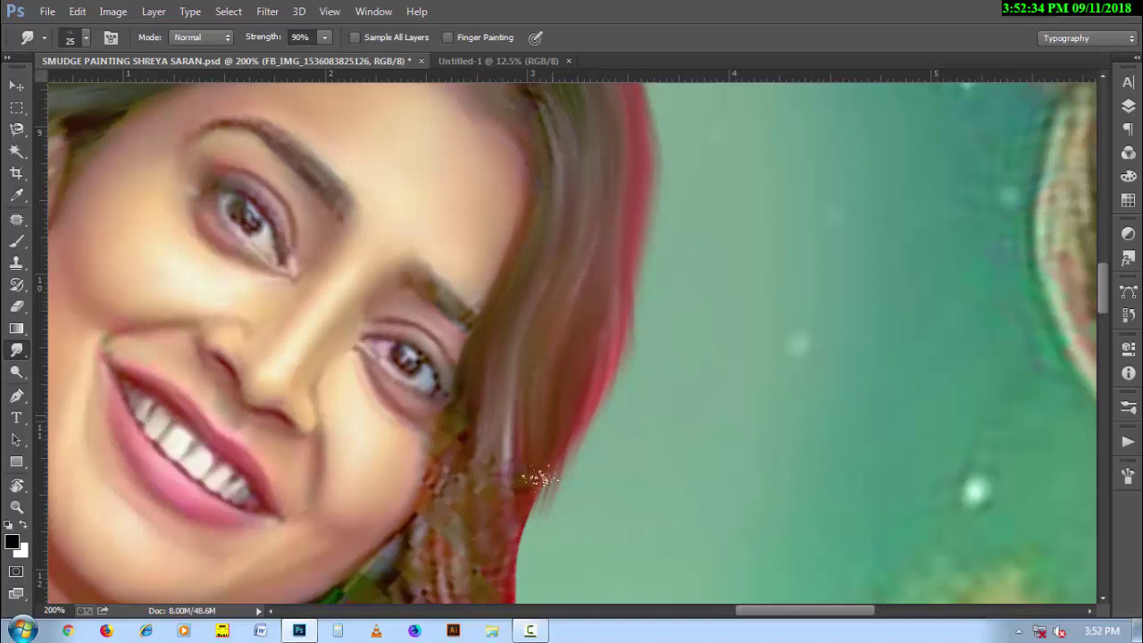
drag(520, 401, 545, 546)
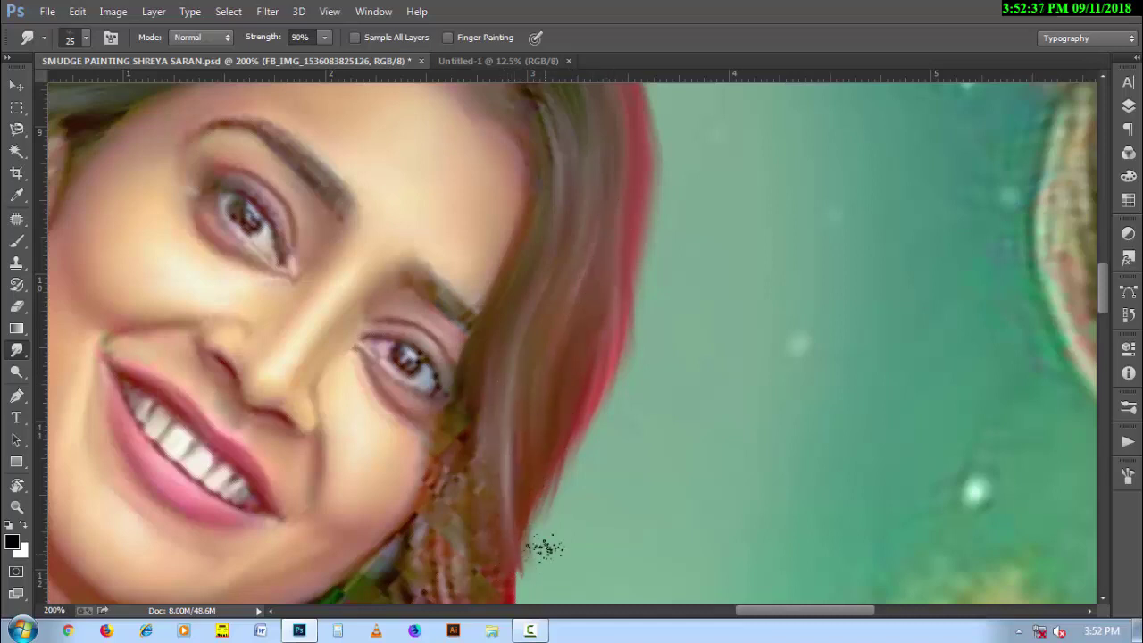
drag(581, 369, 520, 569)
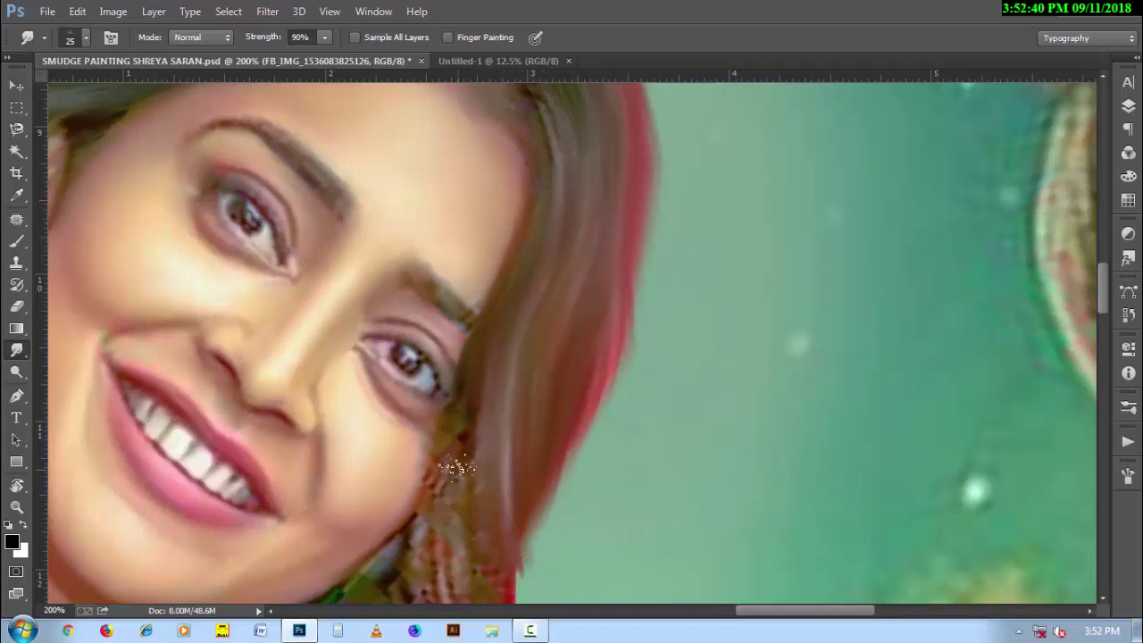
Pull brown hair over the jagged neck and soften the red lower hair into a clean curve
mouse_move(456, 466)
mouse_down()
mouse_move(498, 364)
mouse_move(500, 311)
mouse_move(500, 396)
mouse_move(469, 544)
mouse_up()
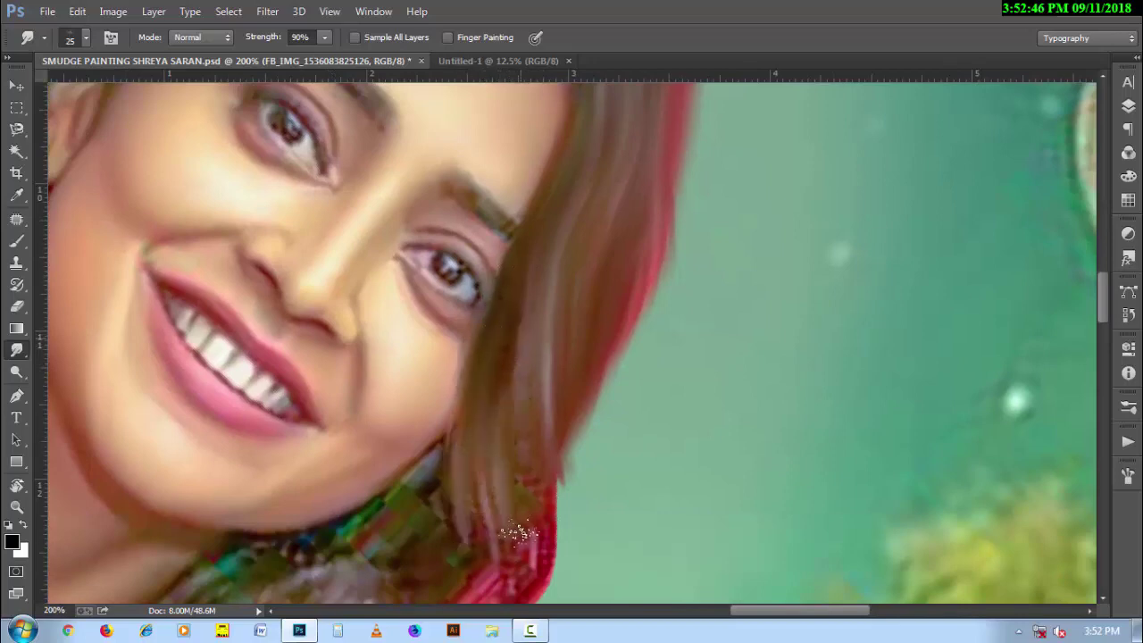
drag(525, 574, 556, 431)
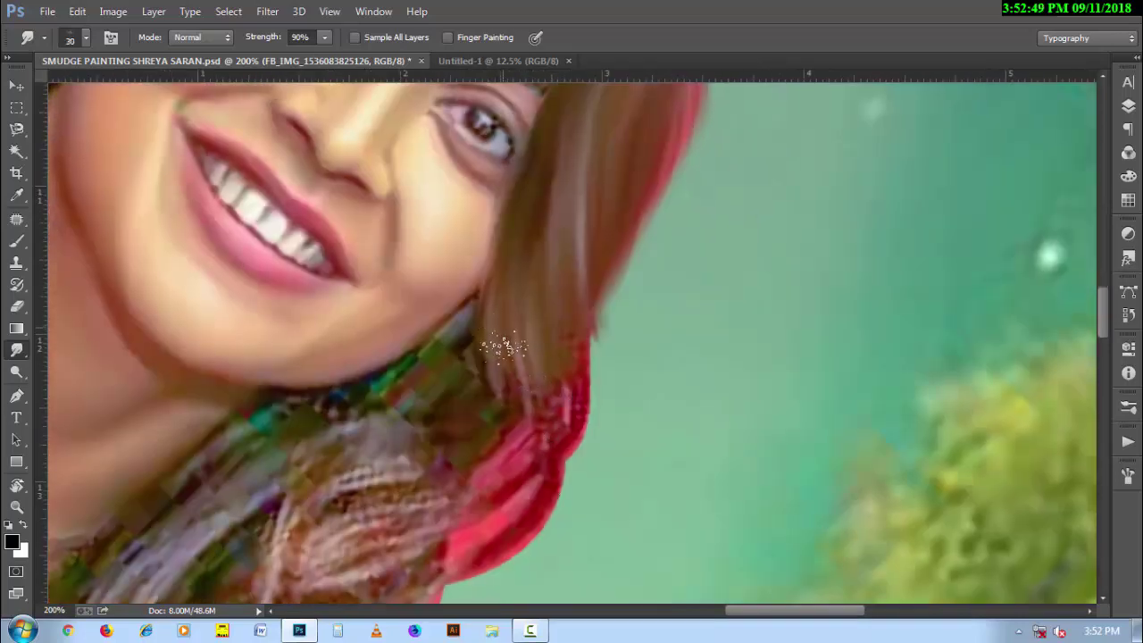
mouse_move(505, 346)
mouse_down()
mouse_move(510, 314)
mouse_move(536, 349)
mouse_move(536, 500)
mouse_move(500, 571)
mouse_up()
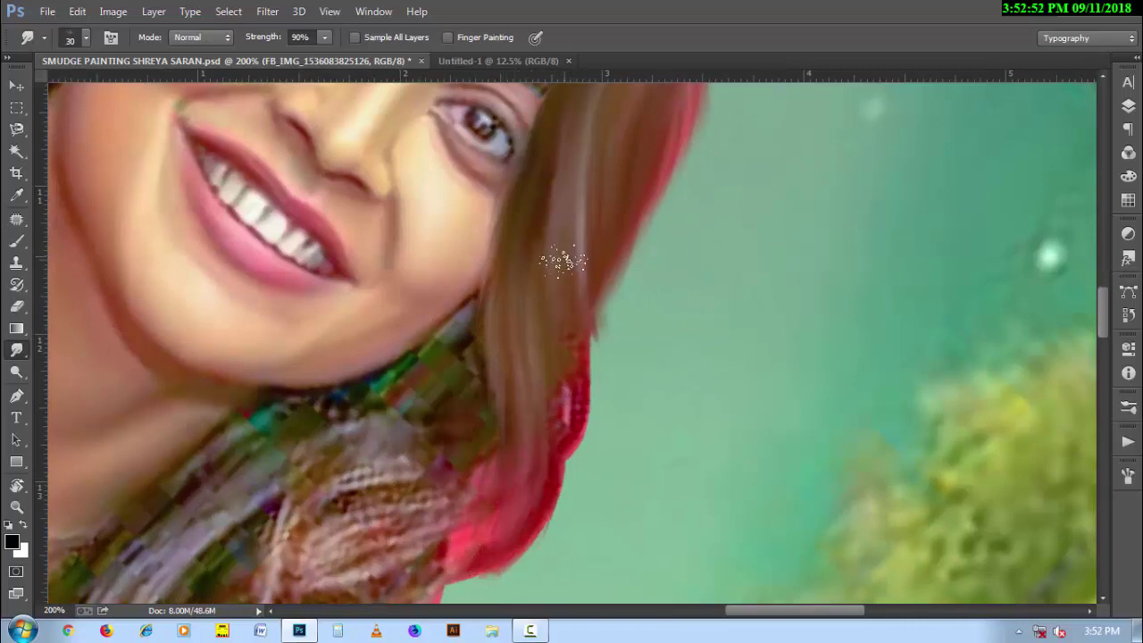
drag(567, 375, 535, 549)
drag(587, 282, 557, 530)
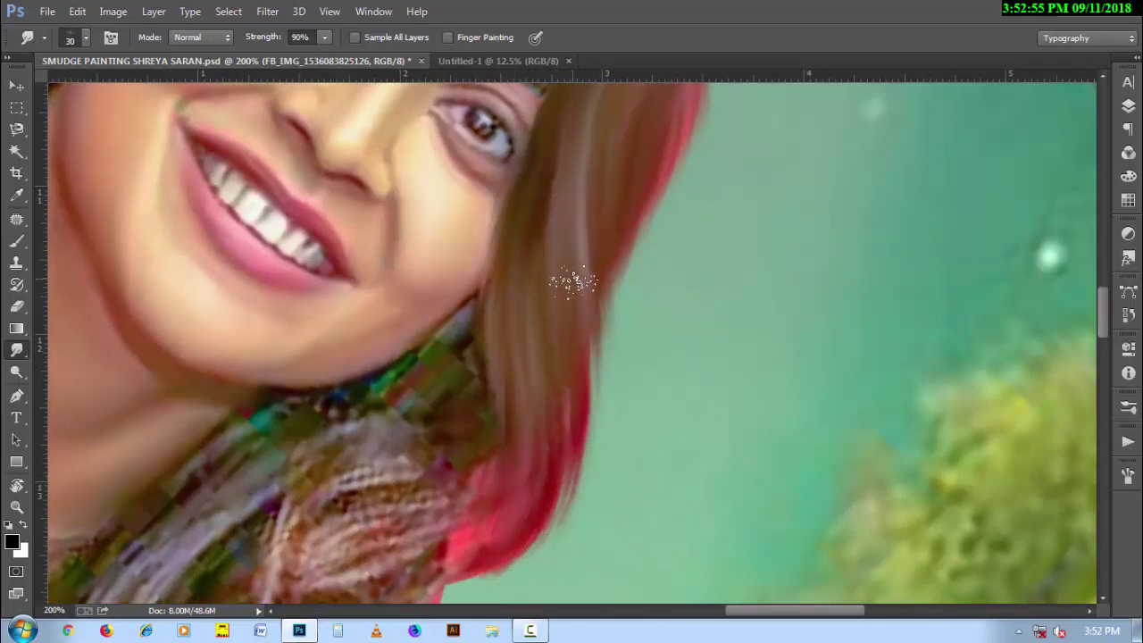
mouse_move(572, 282)
mouse_down()
mouse_move(561, 498)
mouse_move(535, 554)
mouse_up()
drag(548, 327, 467, 585)
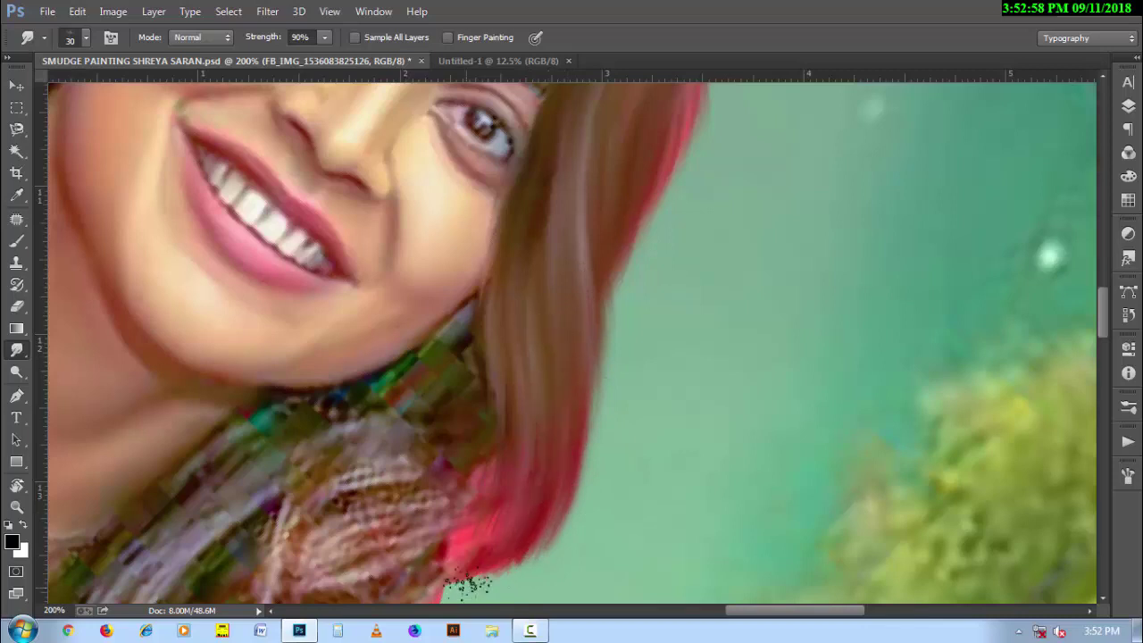
drag(503, 485, 424, 596)
mouse_move(569, 438)
mouse_down()
mouse_move(521, 525)
mouse_move(446, 593)
mouse_up()
drag(545, 520, 500, 593)
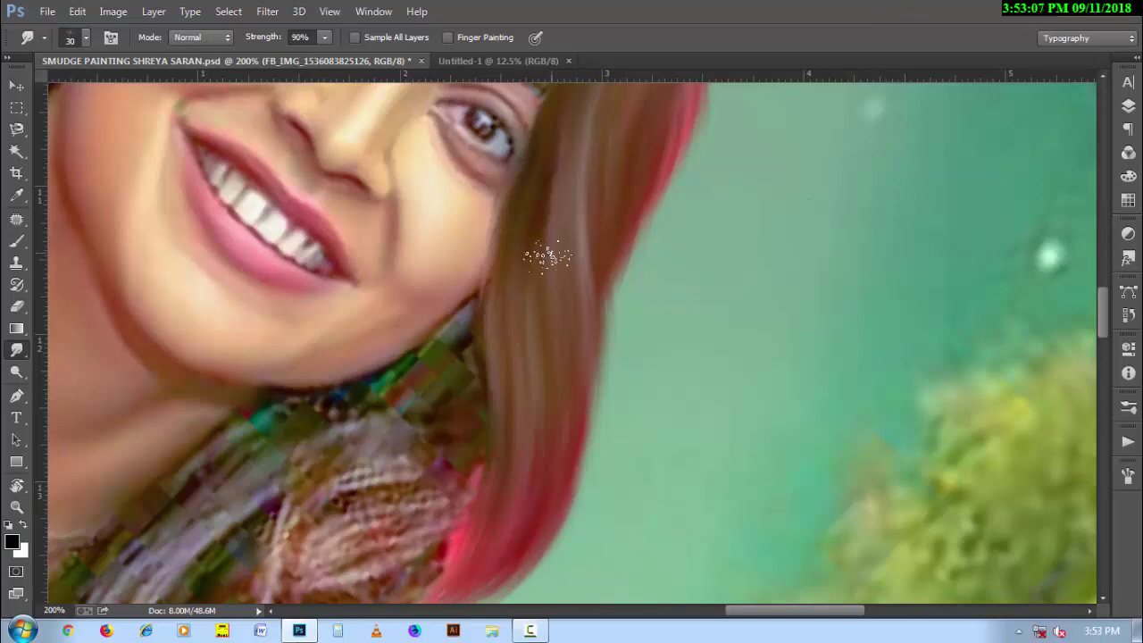
scroll(547, 256, up, 3)
key(r)
drag(518, 429, 671, 365)
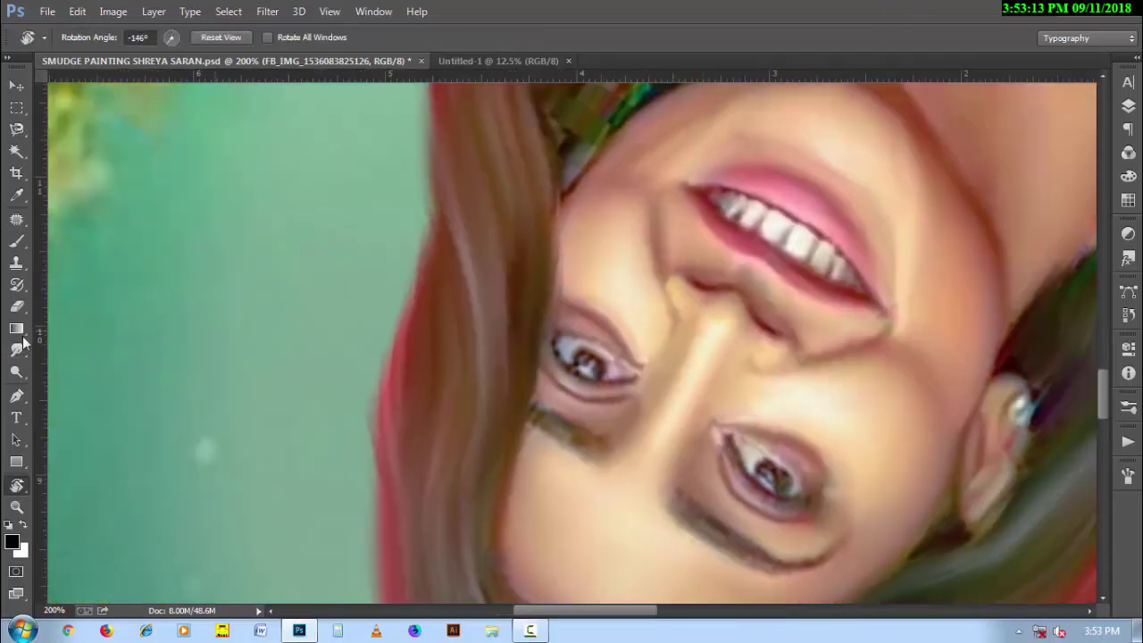
click(18, 348)
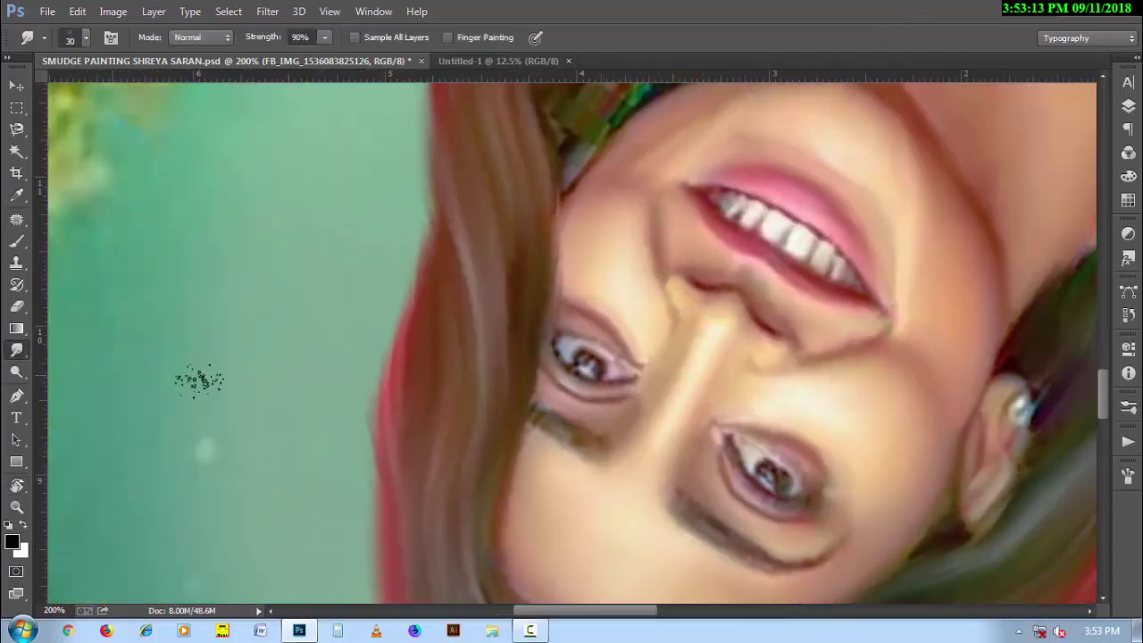
drag(483, 497, 472, 391)
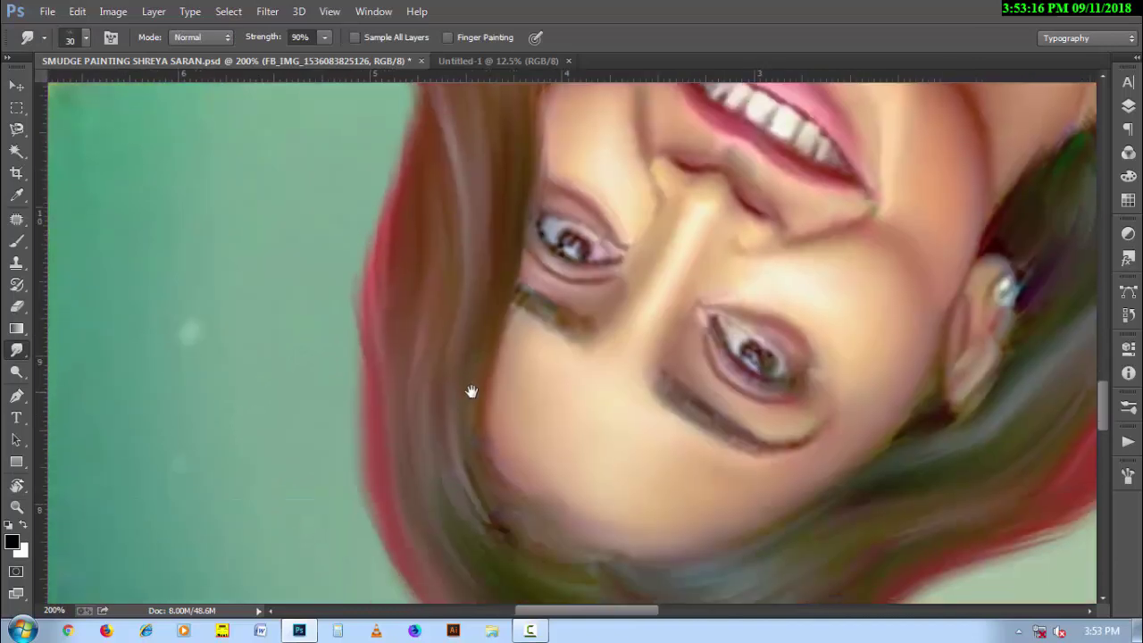
drag(553, 547, 502, 468)
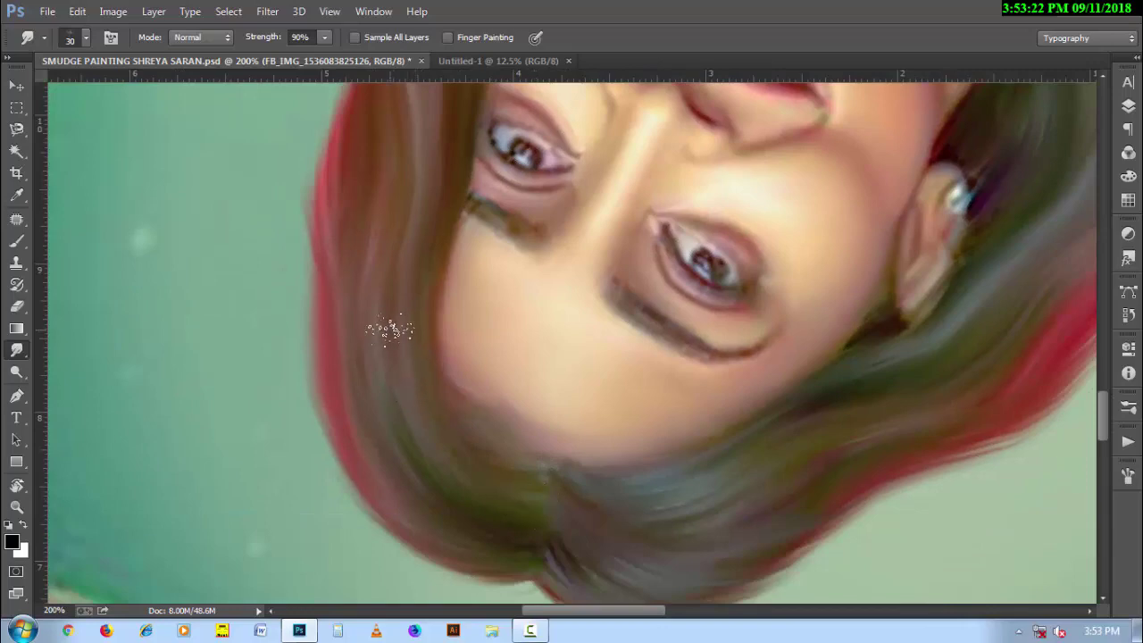
drag(387, 512, 289, 296)
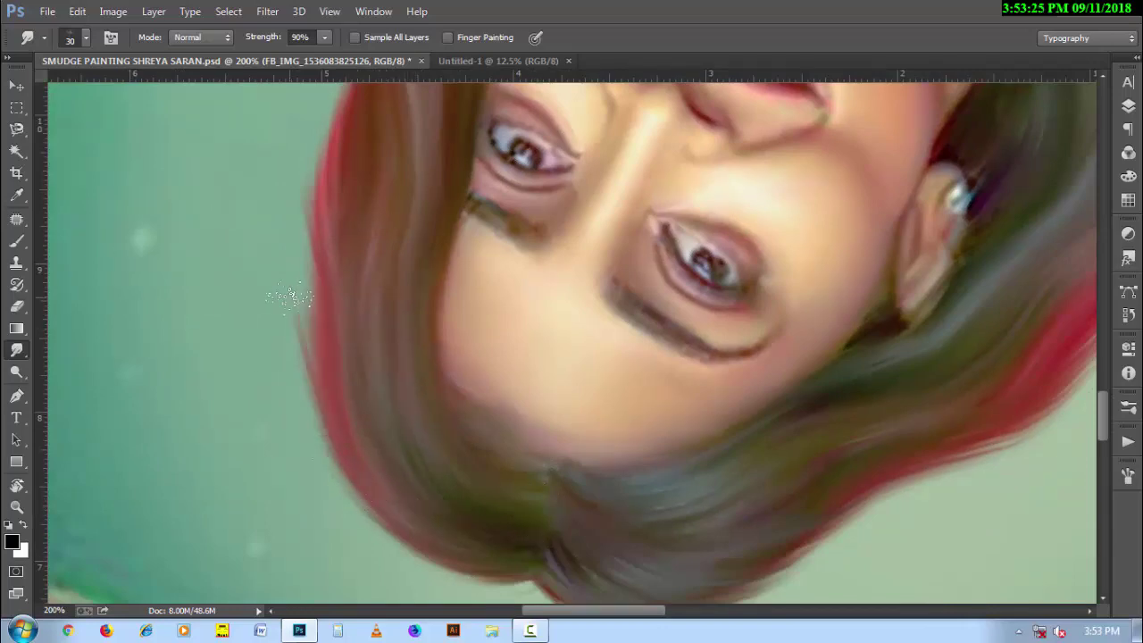
key(ctrl+z)
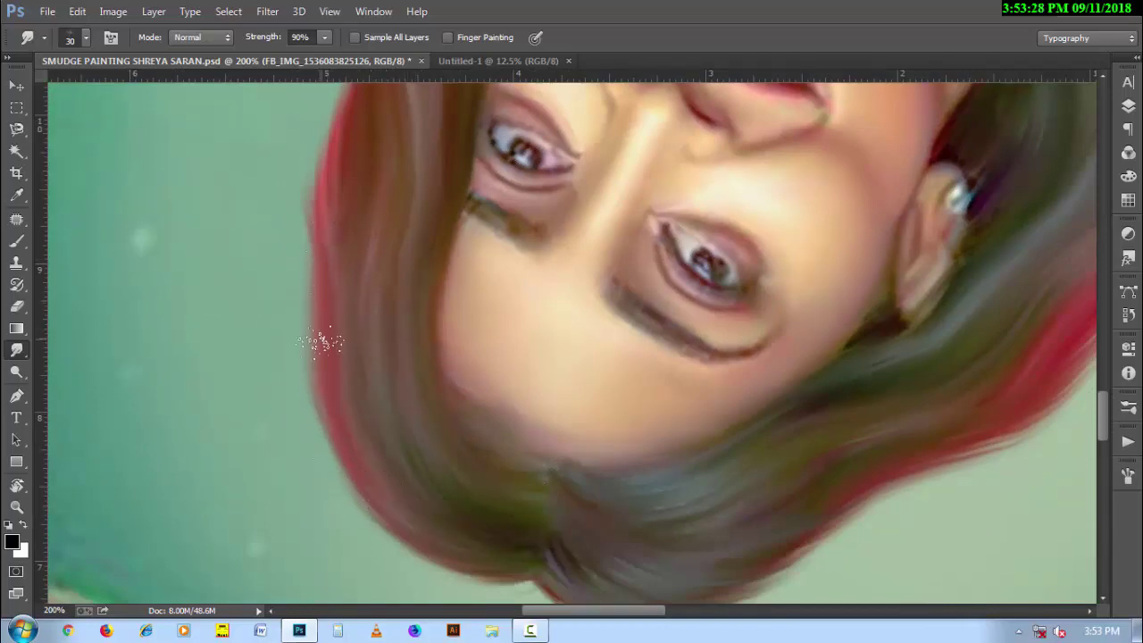
drag(363, 235, 306, 413)
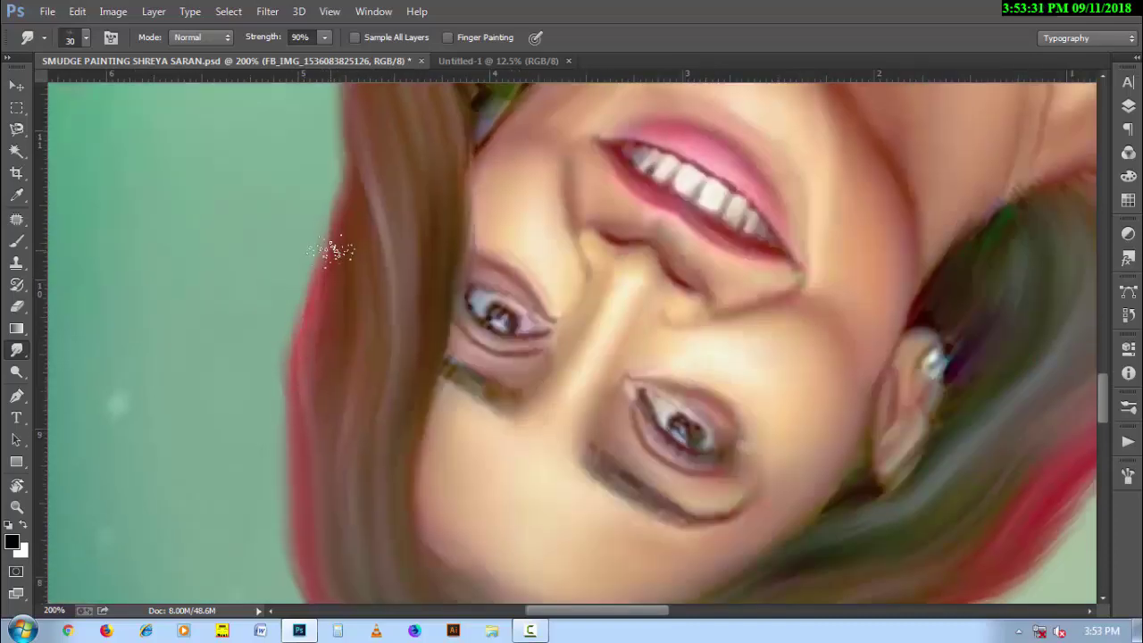
drag(407, 323, 372, 529)
mouse_move(447, 248)
mouse_down()
mouse_move(395, 331)
mouse_move(439, 355)
mouse_move(417, 386)
mouse_up()
Rotate the canvas and smudge the patchy hair into smooth diagonal streaks
key(r)
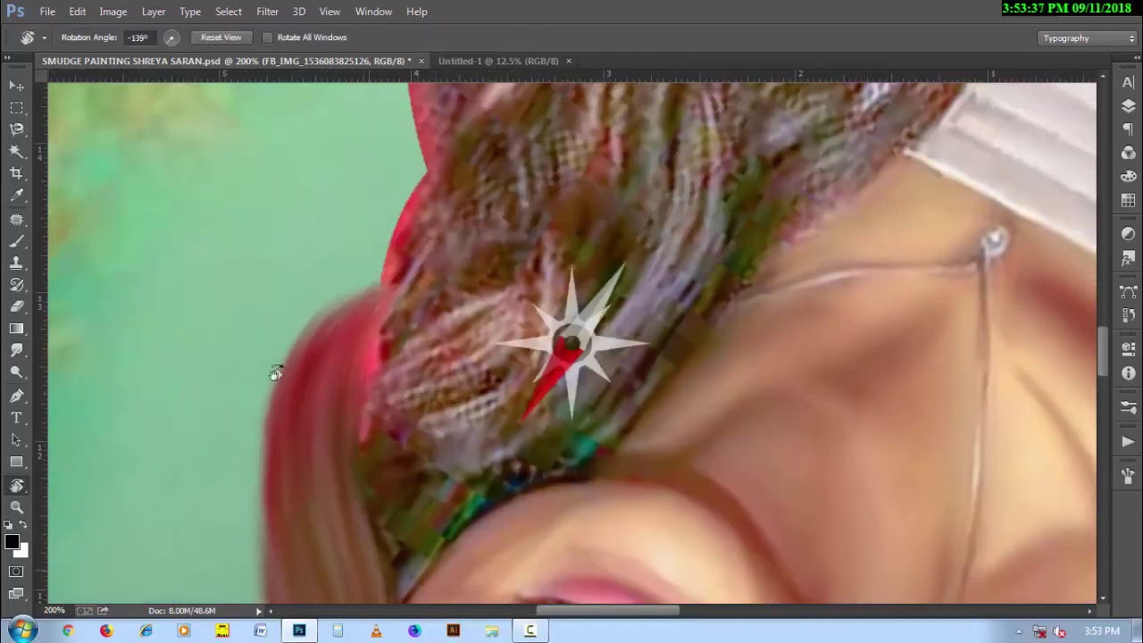
drag(276, 372, 518, 298)
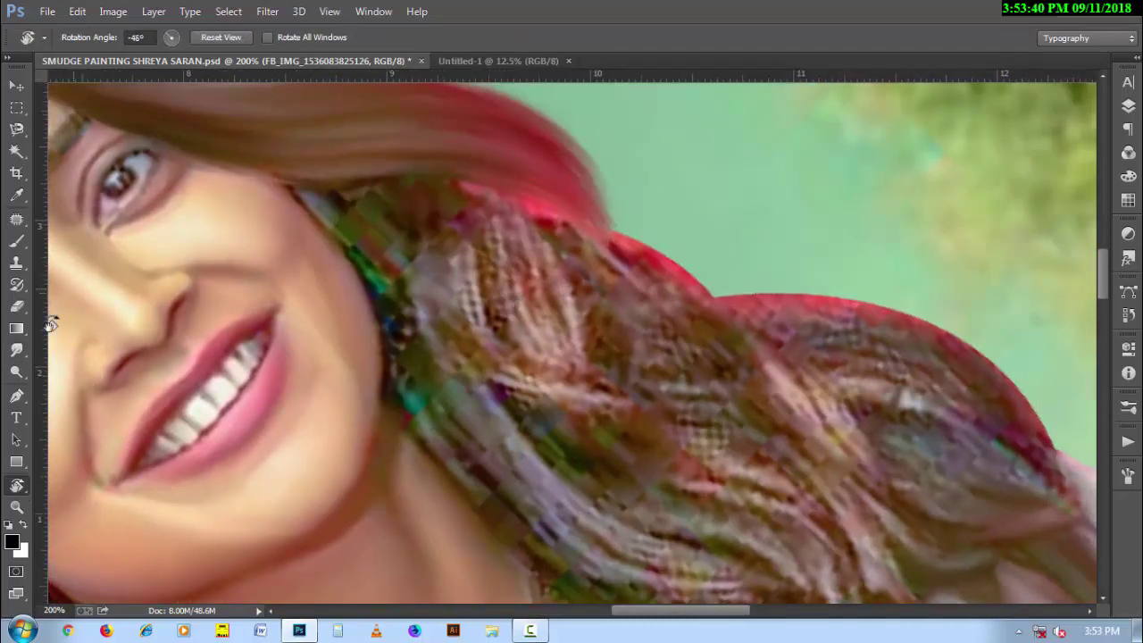
click(16, 350)
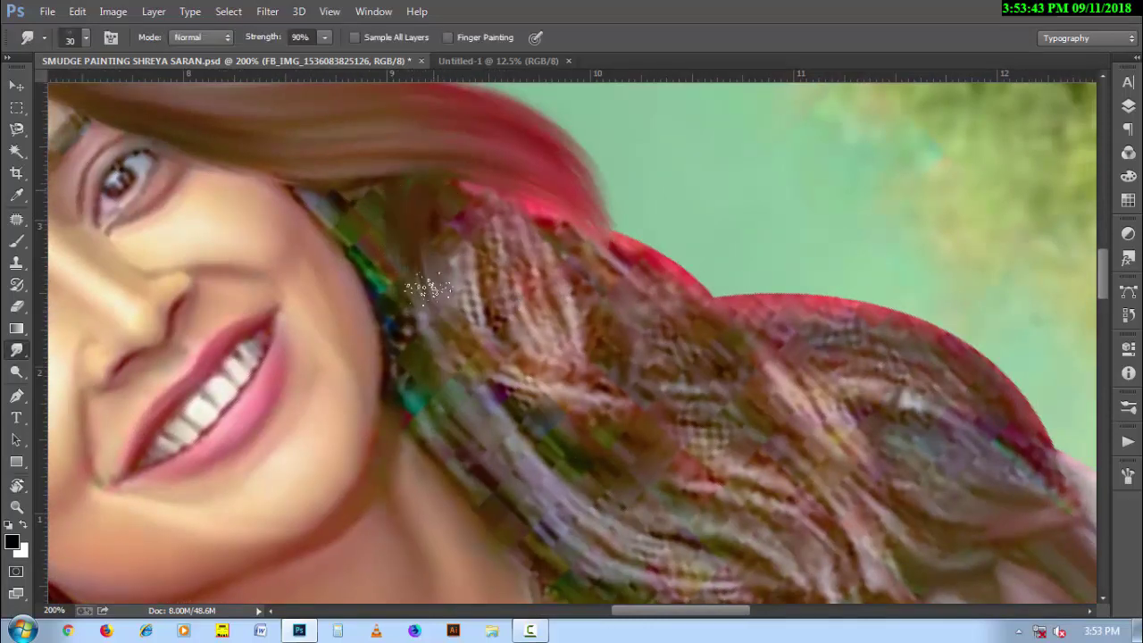
mouse_move(433, 288)
mouse_down()
mouse_move(466, 216)
mouse_move(473, 353)
mouse_up()
drag(446, 231, 487, 411)
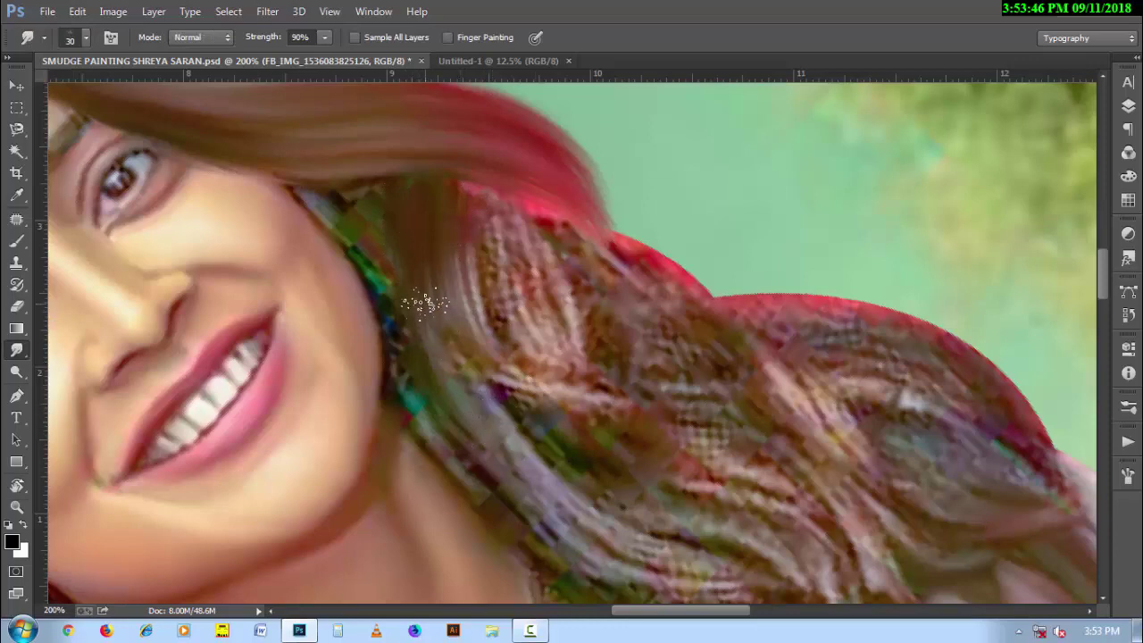
mouse_move(408, 298)
mouse_down()
mouse_move(439, 316)
mouse_move(509, 454)
mouse_move(572, 438)
mouse_up()
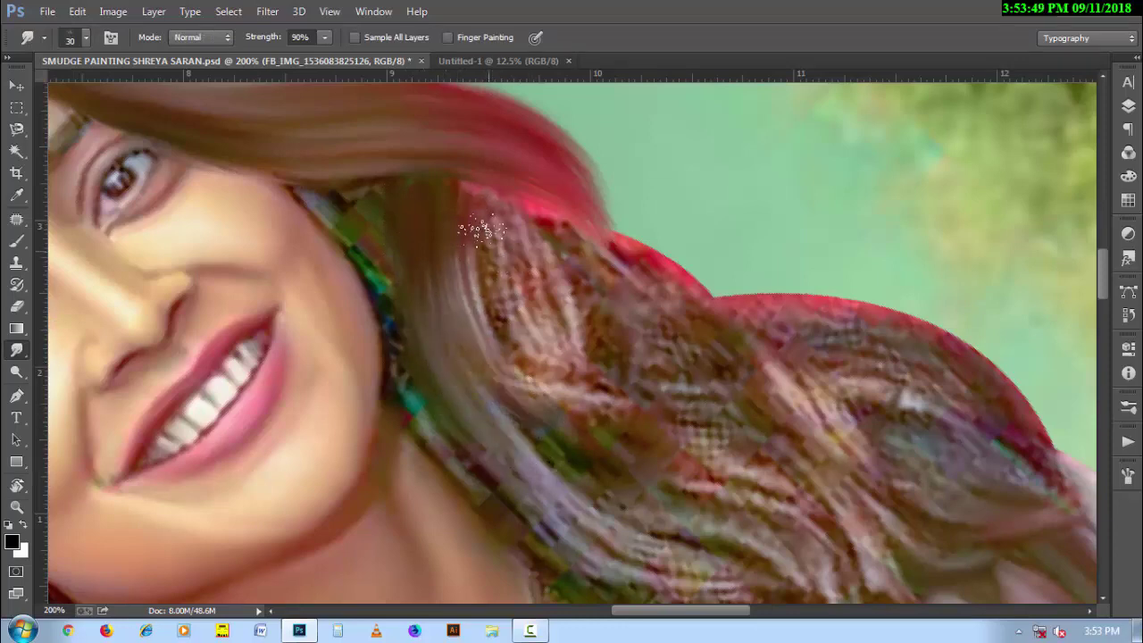
Blend more hair strands into downward-curving streaks toward the shoulder
drag(485, 196, 478, 283)
mouse_move(499, 219)
mouse_down()
mouse_move(531, 375)
mouse_move(536, 340)
mouse_move(564, 384)
mouse_up()
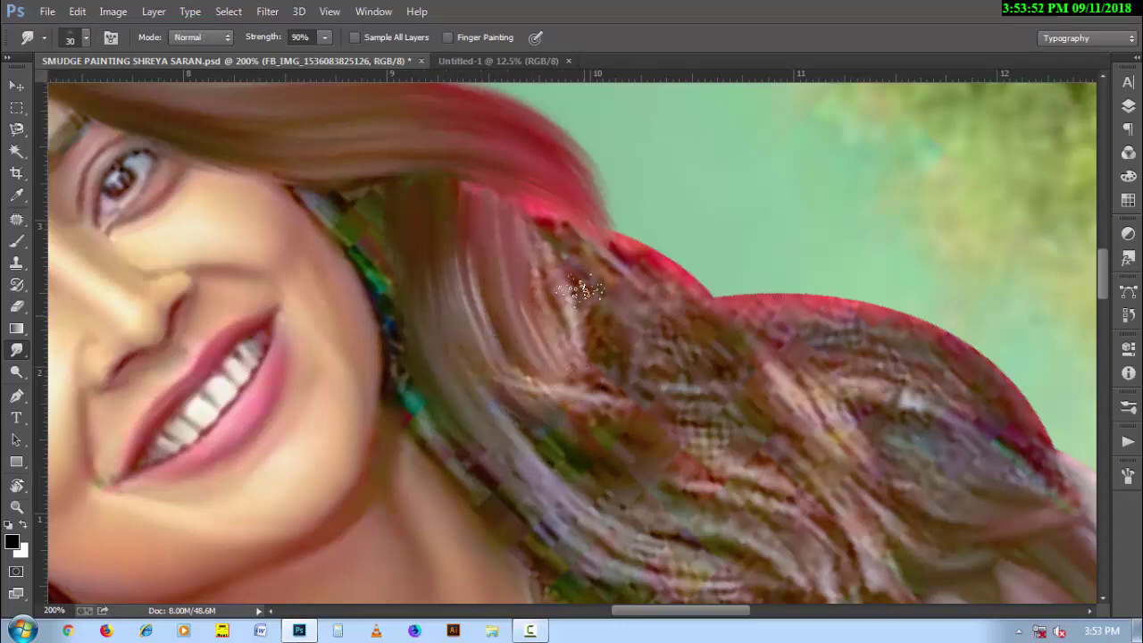
drag(536, 214, 607, 362)
drag(535, 299, 631, 414)
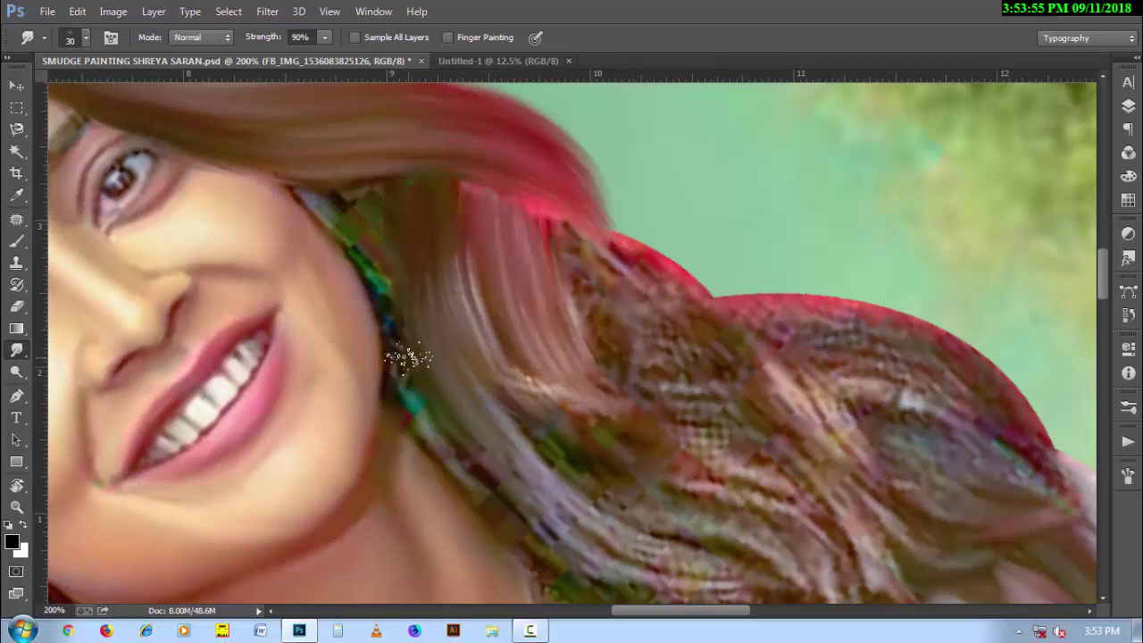
At brush size 30, blend the hair into the skin along the jaw and cheek
key(bracketleft)
key(bracketright)
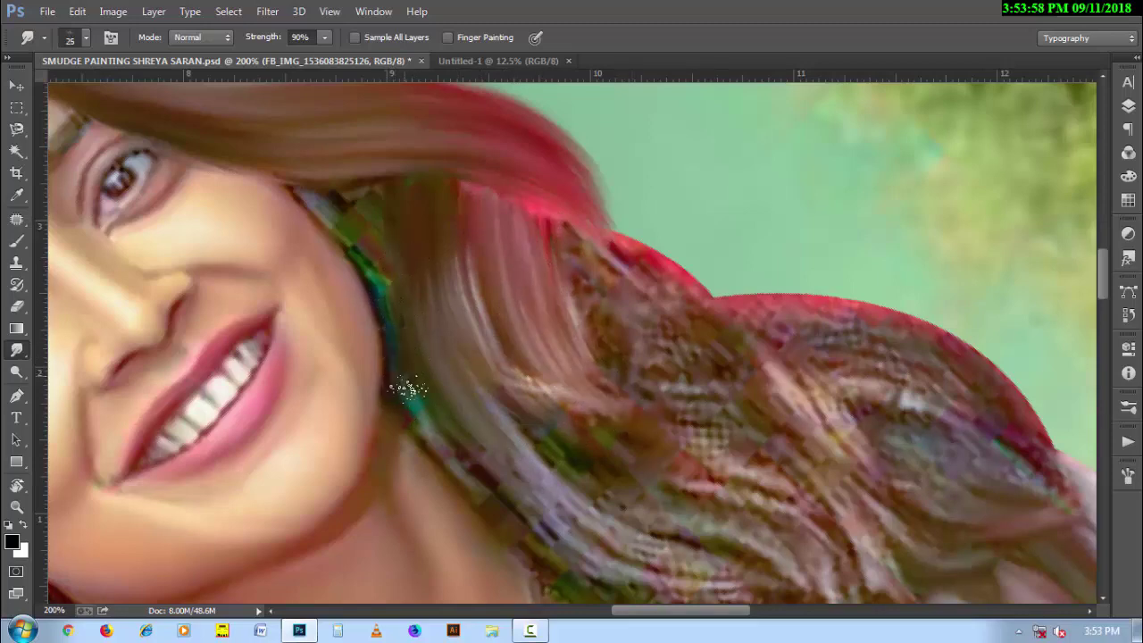
mouse_move(397, 402)
mouse_down()
mouse_move(505, 507)
mouse_move(616, 575)
mouse_up()
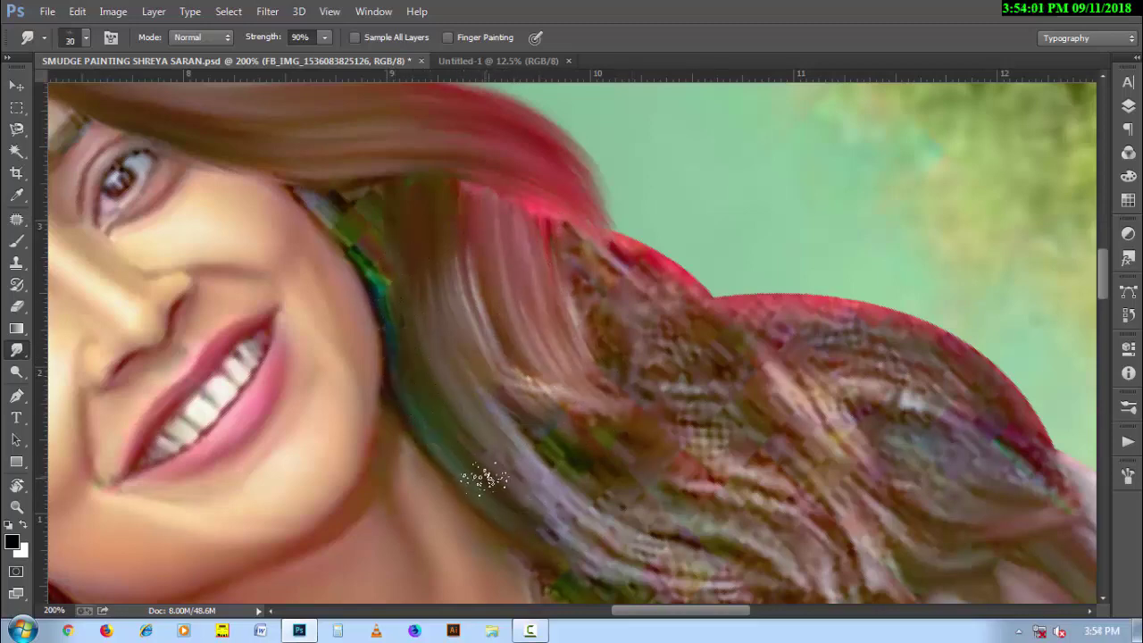
drag(330, 211, 393, 292)
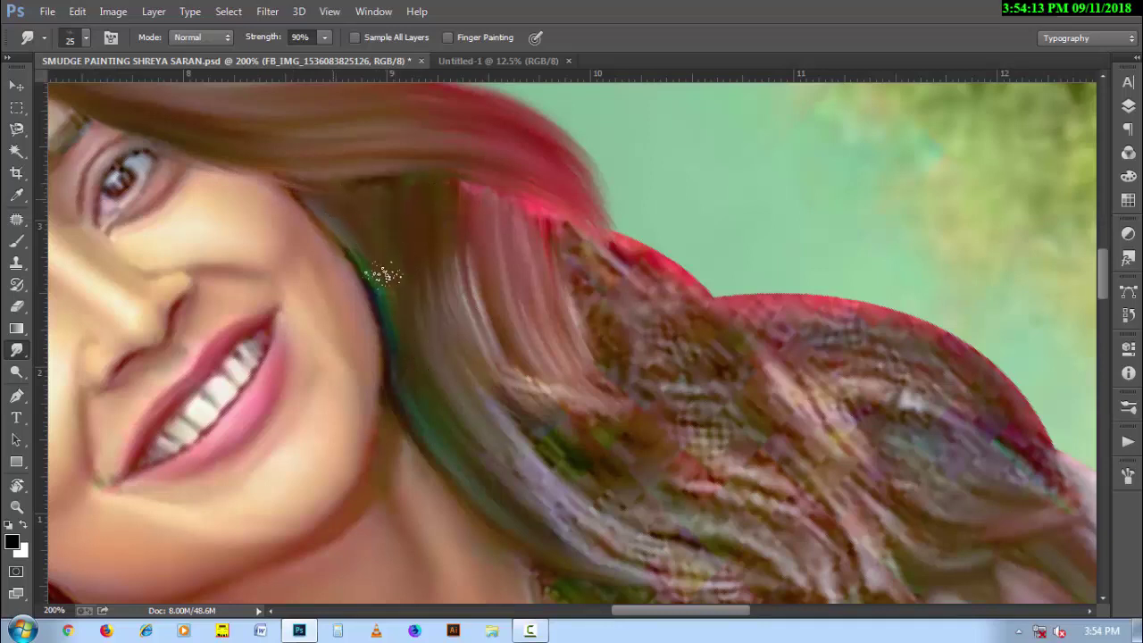
drag(321, 199, 389, 318)
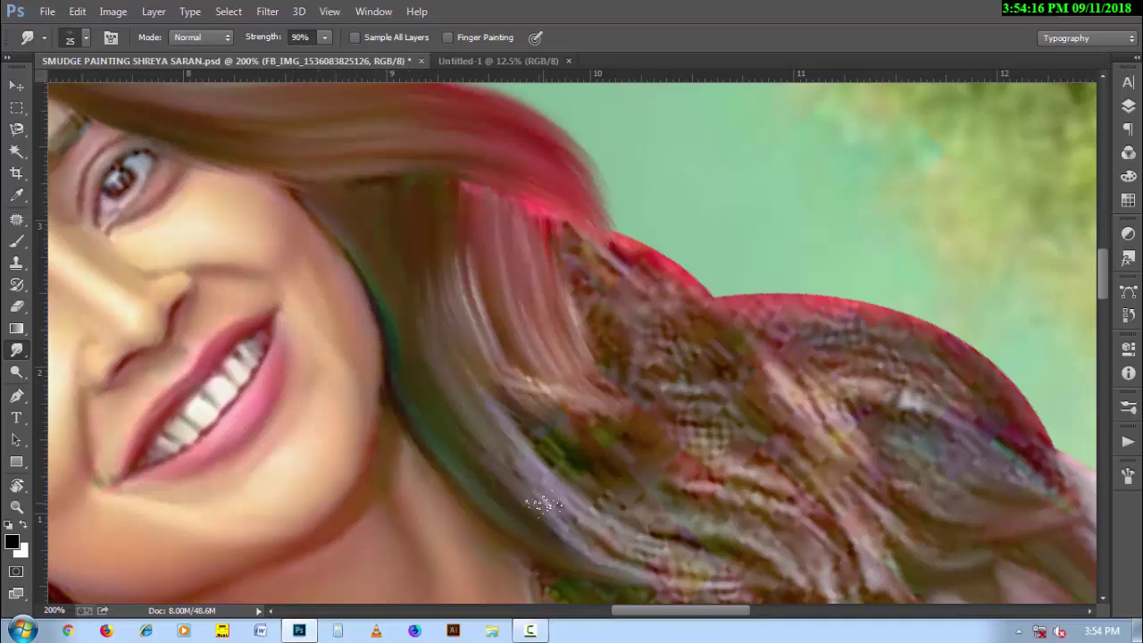
drag(403, 403, 324, 319)
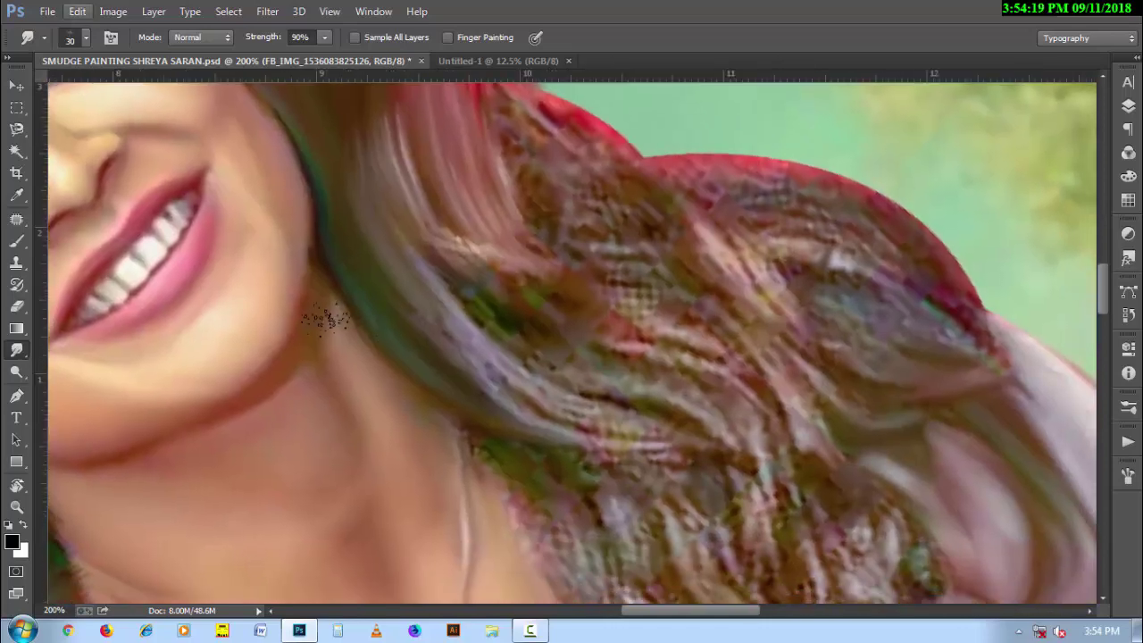
key(r)
drag(255, 351, 387, 436)
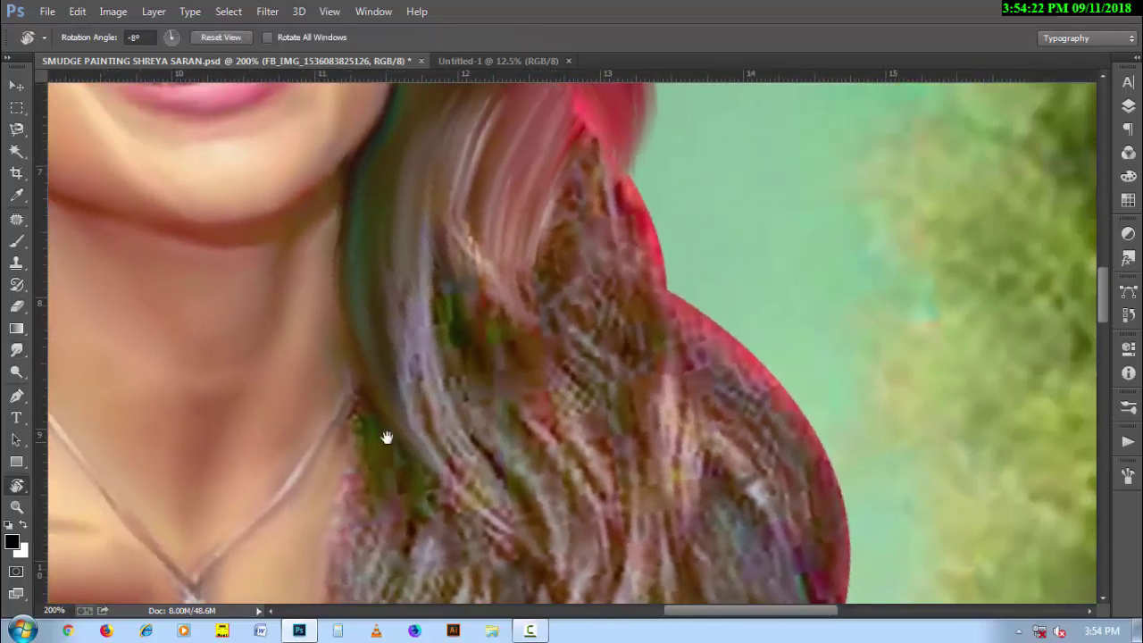
Pull hair strands down the neck and smooth the pink and grey strands over the pattern
click(16, 350)
key(bracketright)
mouse_move(413, 280)
mouse_down()
mouse_move(464, 402)
mouse_move(419, 392)
mouse_move(460, 473)
mouse_move(507, 504)
mouse_up()
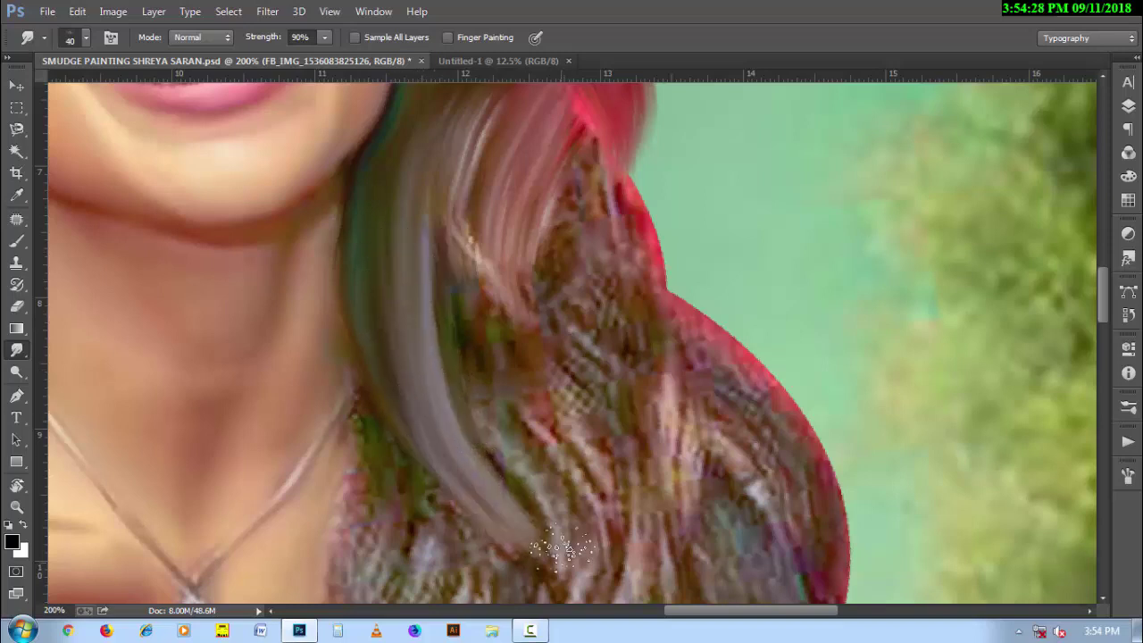
key(bracketleft)
mouse_move(497, 255)
mouse_down()
mouse_move(541, 311)
mouse_move(596, 453)
mouse_up()
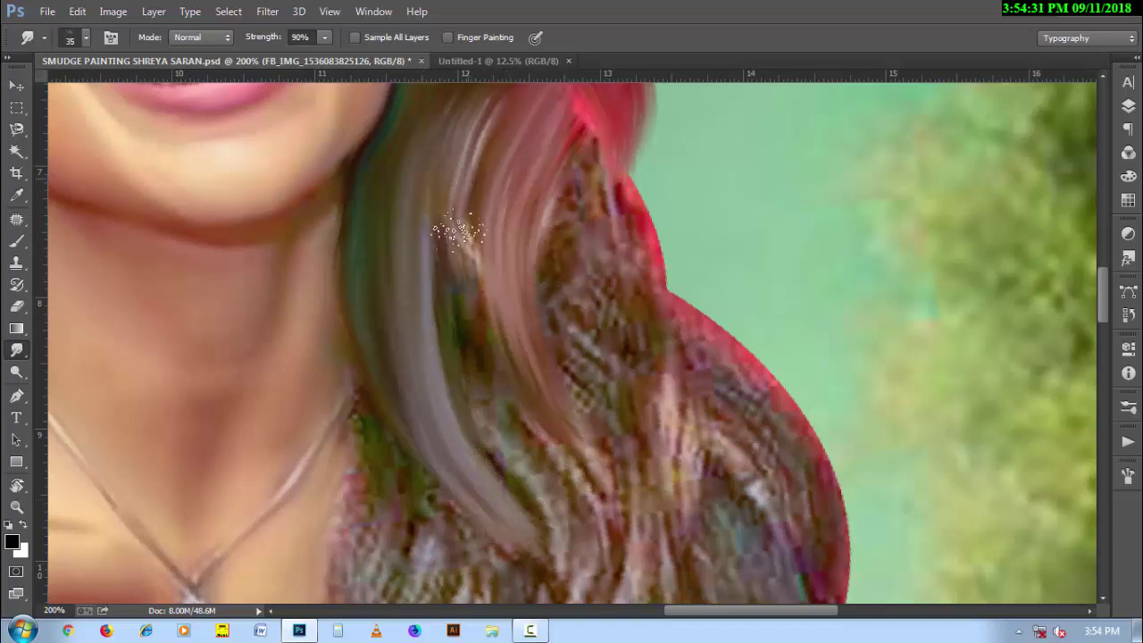
mouse_move(454, 235)
mouse_down()
mouse_move(505, 375)
mouse_move(473, 384)
mouse_up()
drag(454, 324, 581, 523)
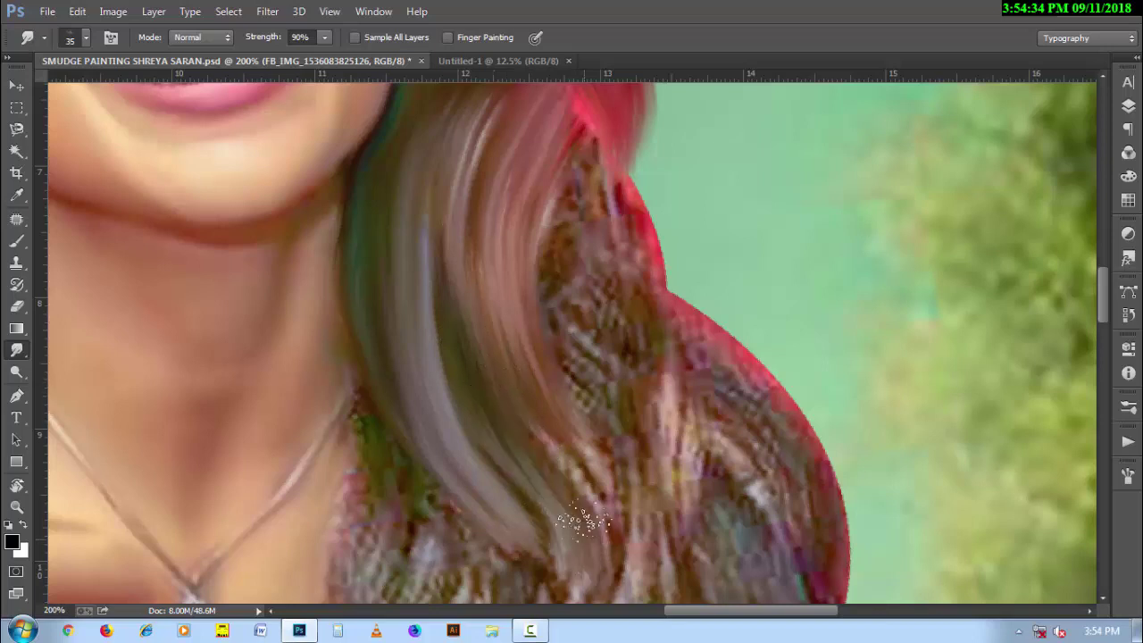
mouse_move(536, 429)
mouse_down()
mouse_move(593, 482)
mouse_move(607, 580)
mouse_up()
Smudge the patterned hair beside the neck and necklace into strands
scroll(600, 589, up, 2)
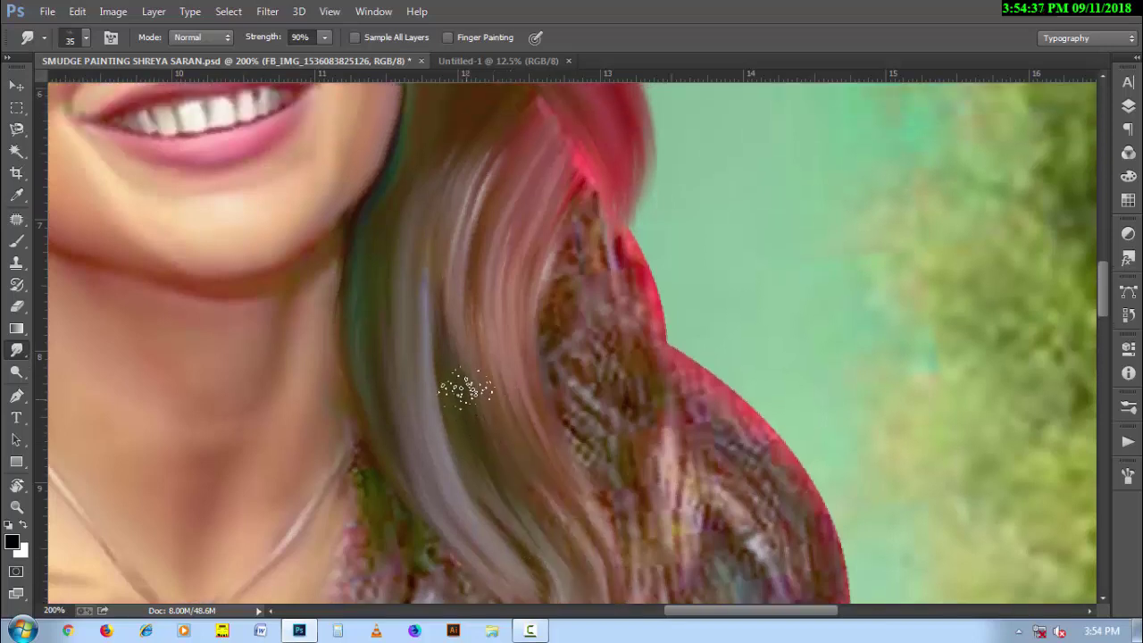
drag(554, 349, 603, 118)
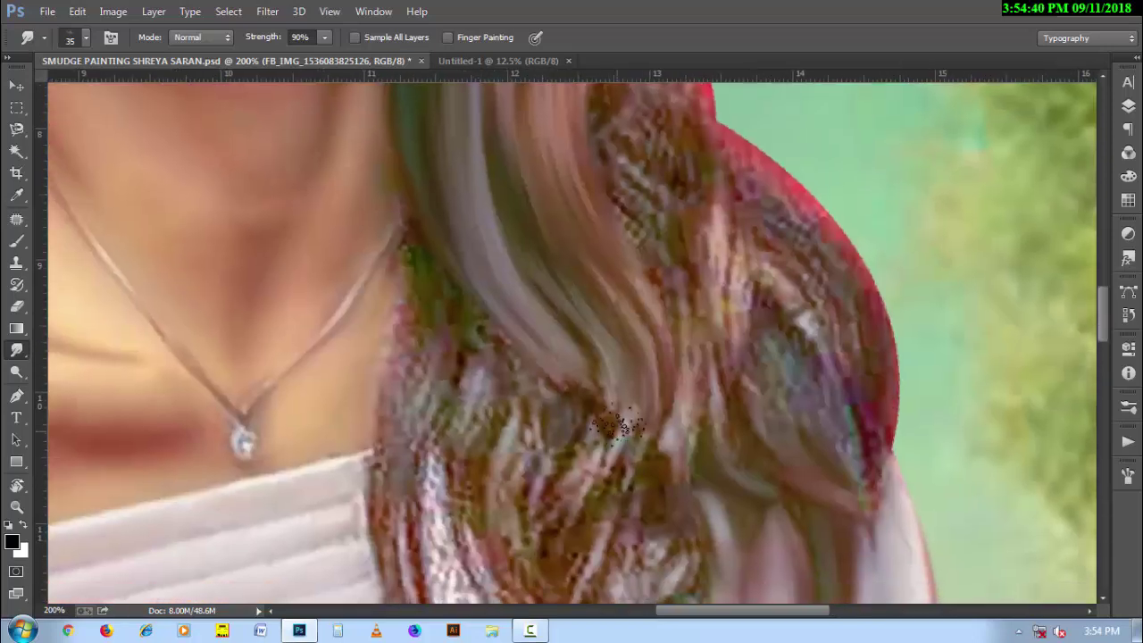
drag(625, 416, 587, 498)
mouse_move(637, 345)
mouse_down()
mouse_move(611, 534)
mouse_move(643, 382)
mouse_up()
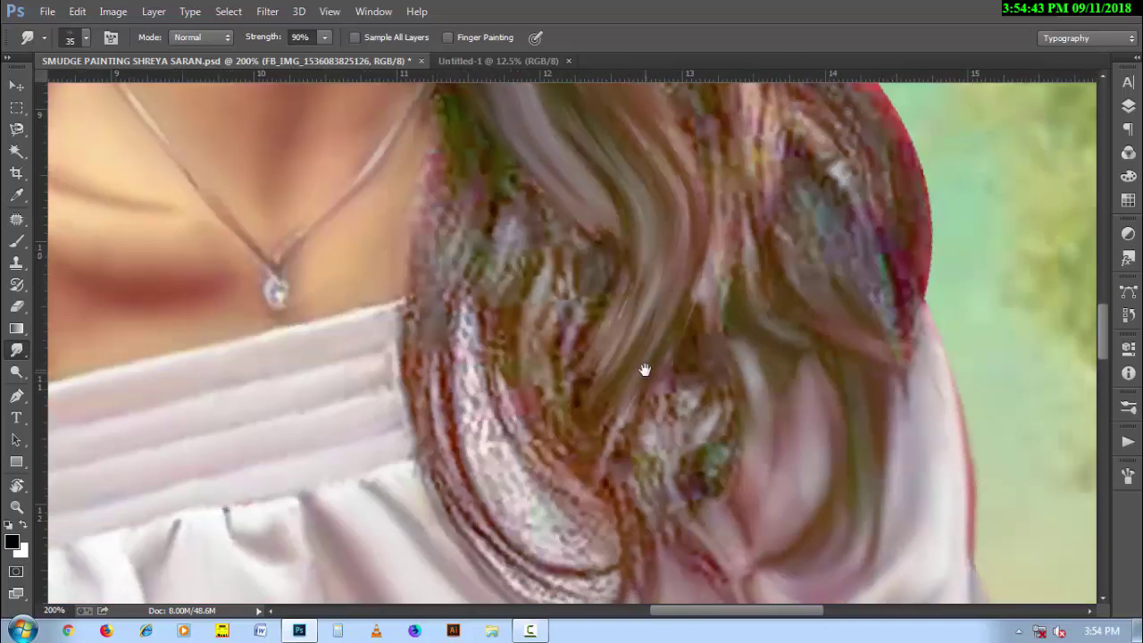
drag(605, 262, 580, 446)
drag(581, 283, 550, 423)
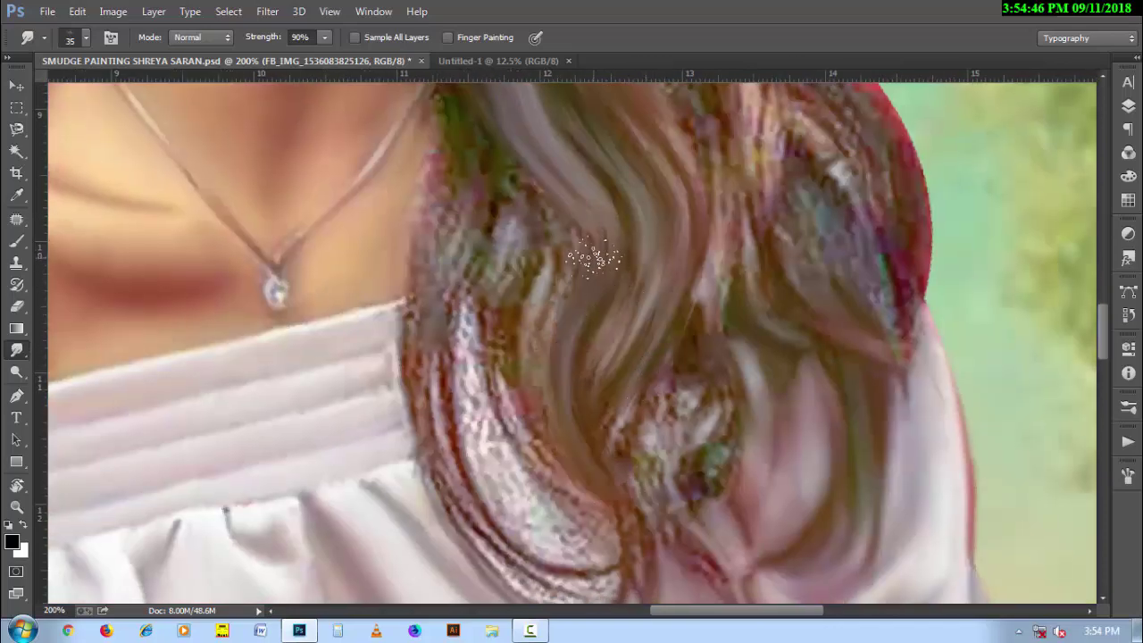
drag(538, 268, 536, 482)
Drag the green patterned hair down the neck edge into downward strands
drag(475, 185, 531, 301)
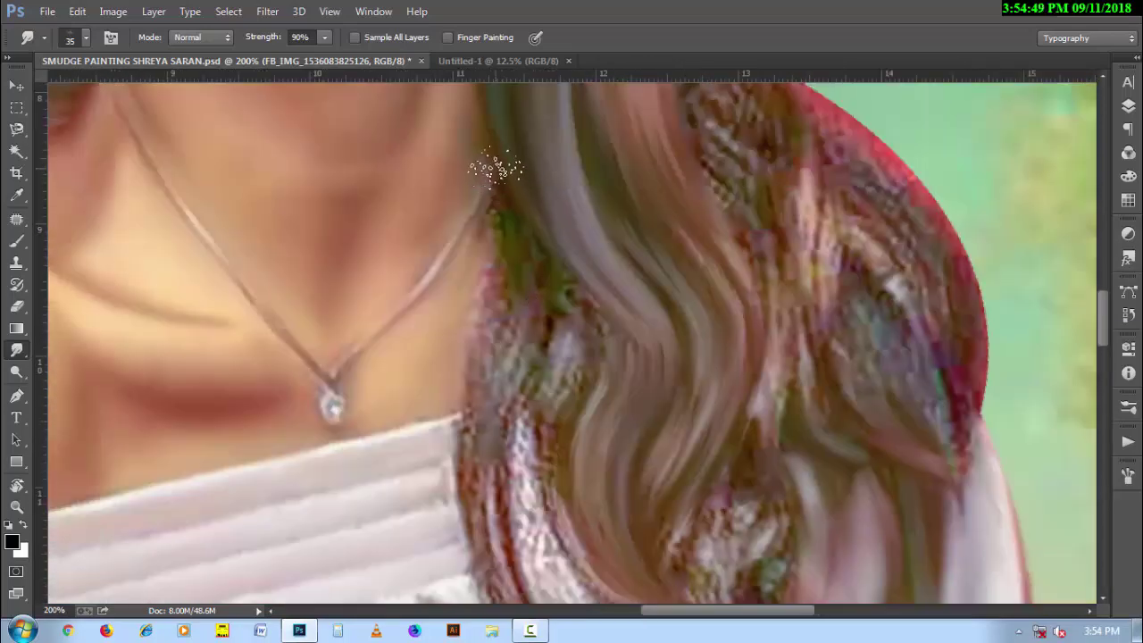
drag(498, 166, 489, 352)
mouse_move(513, 248)
mouse_down()
mouse_move(468, 430)
mouse_move(469, 567)
mouse_up()
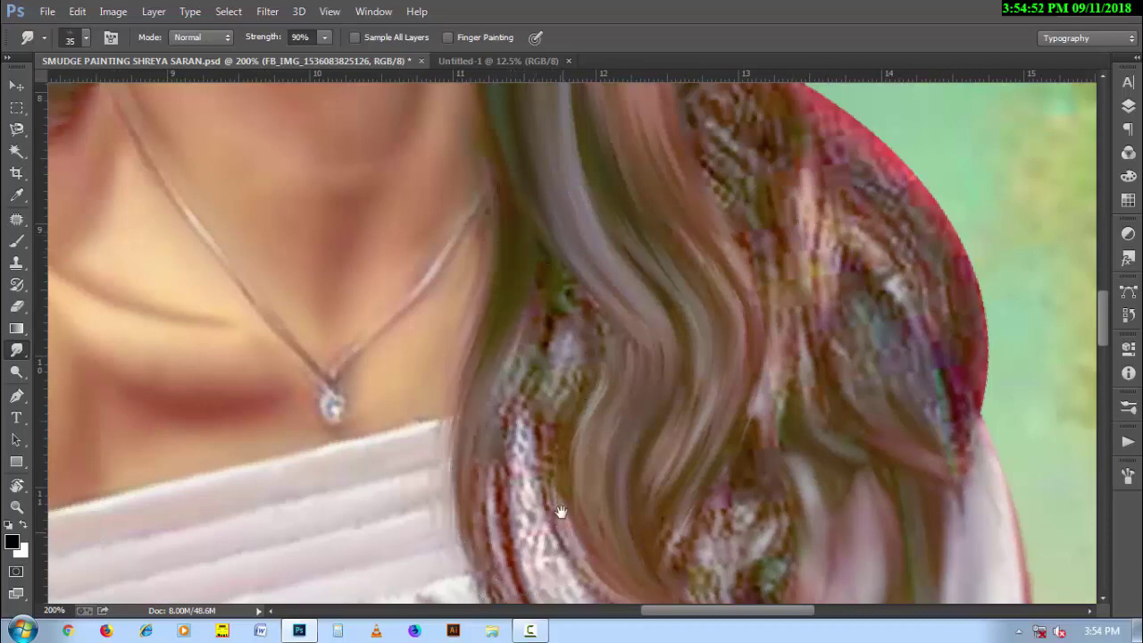
drag(559, 516, 553, 457)
mouse_move(528, 272)
mouse_down()
mouse_move(484, 446)
mouse_move(500, 580)
mouse_up()
drag(552, 236, 514, 491)
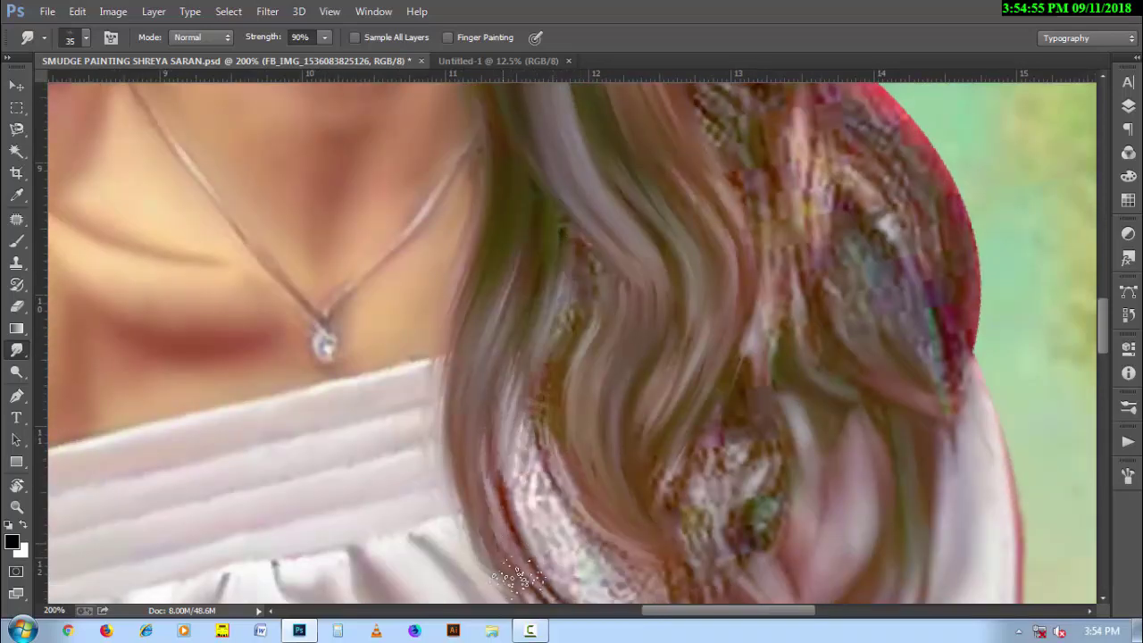
drag(569, 241, 548, 395)
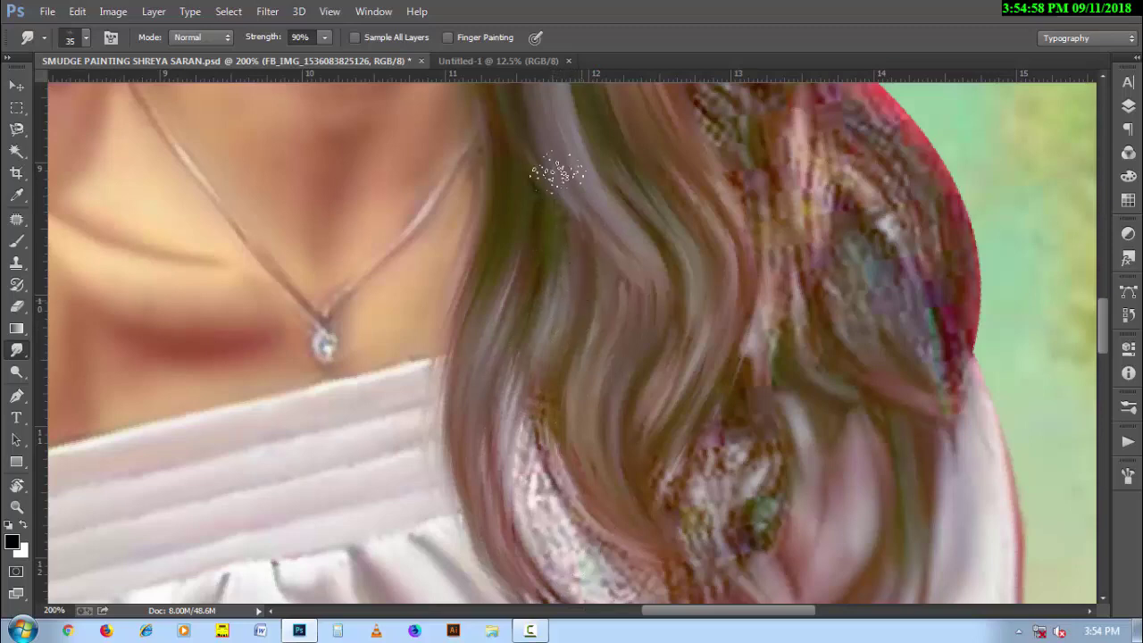
Reshape the hair strands over the shoulder and on the right side
mouse_move(571, 178)
mouse_down()
mouse_move(565, 429)
mouse_move(589, 332)
mouse_up()
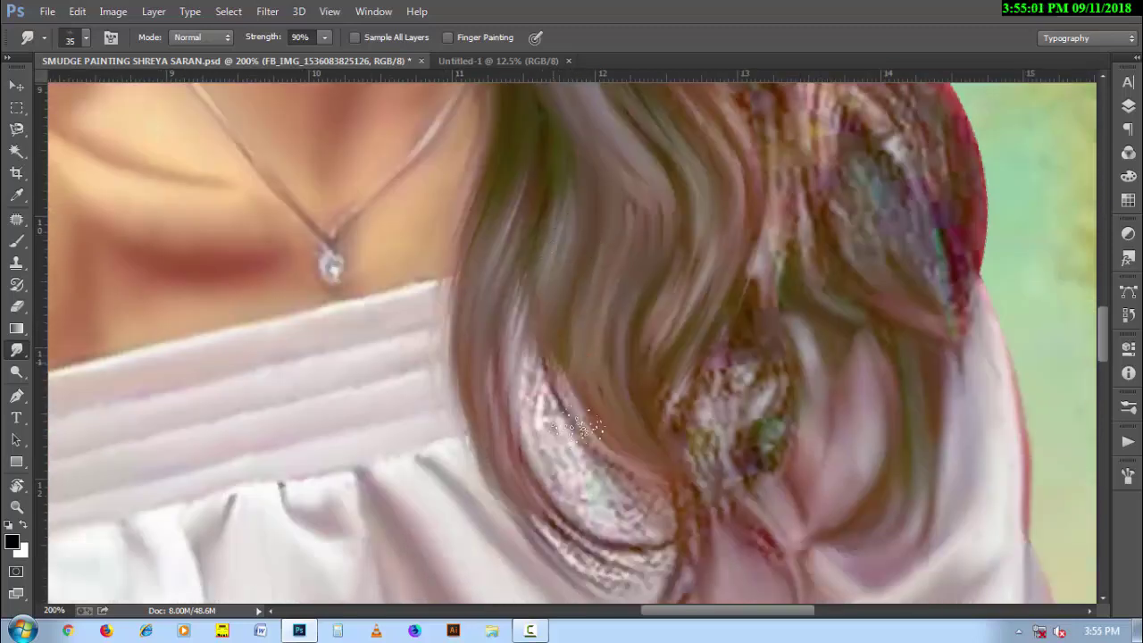
drag(553, 268, 535, 464)
drag(510, 383, 574, 510)
mouse_move(484, 348)
mouse_down()
mouse_move(616, 549)
mouse_move(692, 549)
mouse_up()
mouse_move(675, 330)
mouse_down()
mouse_move(720, 529)
mouse_move(730, 423)
mouse_up()
drag(660, 352, 705, 509)
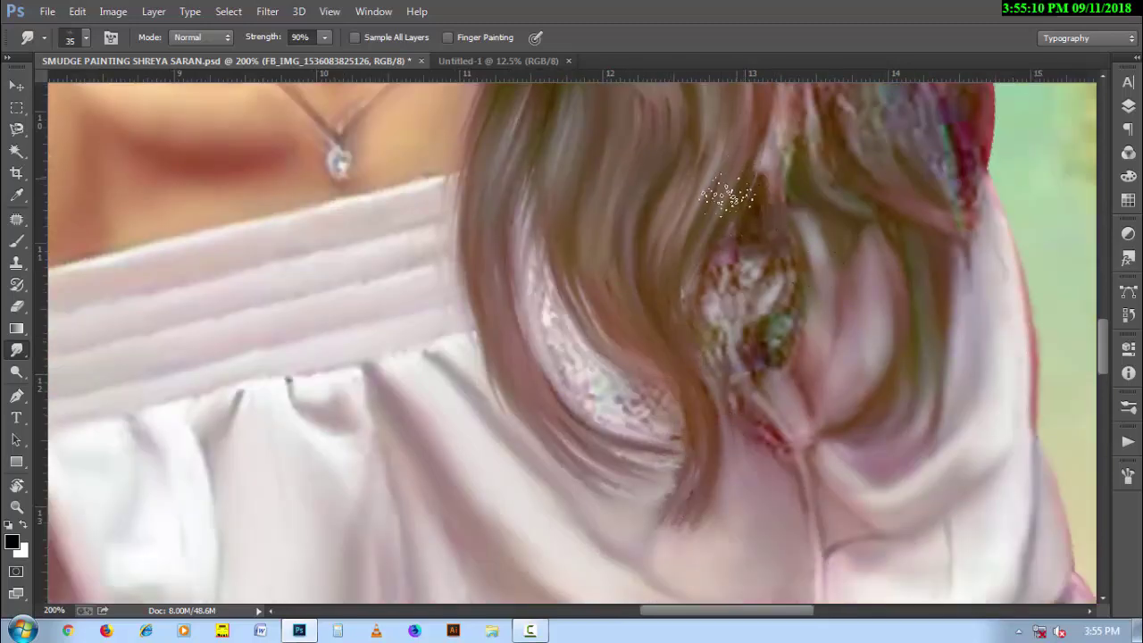
Smear the red spot and colourful speckled patch into brown and pink strands
drag(734, 191, 777, 408)
drag(788, 153, 785, 375)
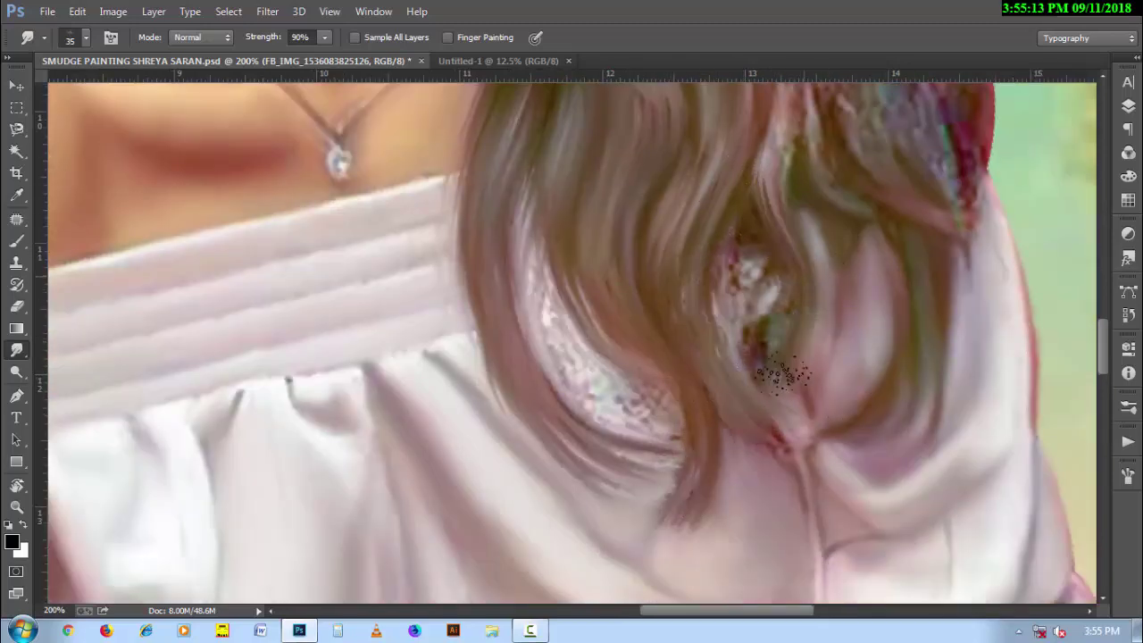
drag(739, 275, 764, 361)
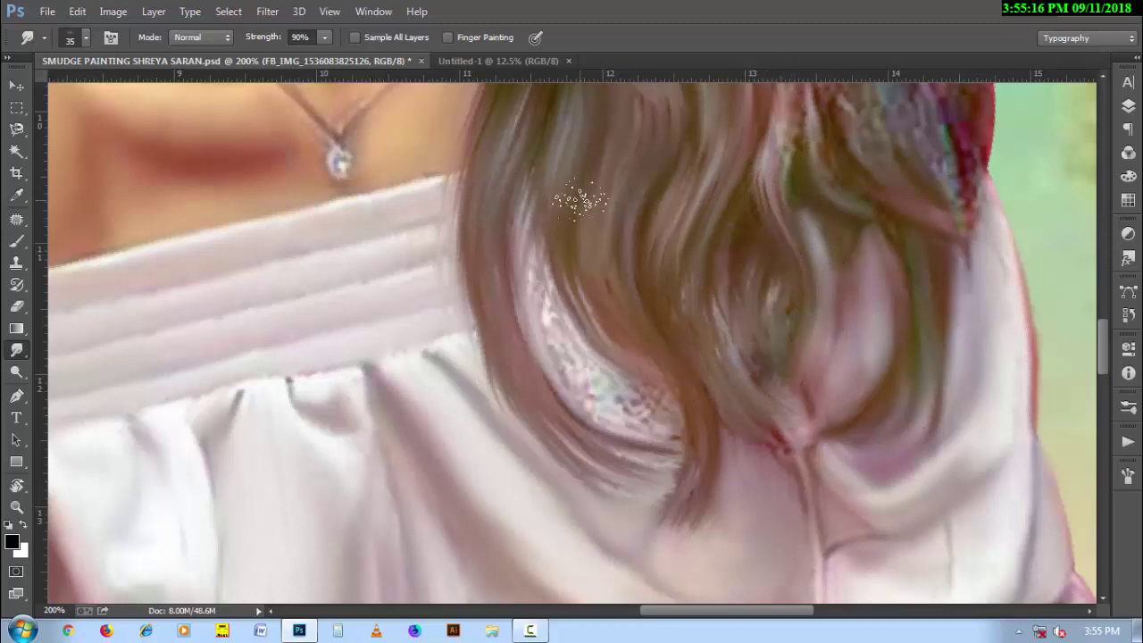
drag(580, 201, 665, 395)
mouse_move(574, 319)
mouse_down()
mouse_move(637, 395)
mouse_move(700, 439)
mouse_up()
scroll(706, 238, up, 3)
Smooth the speckled and purplish hair beside the red edge into brown strands
scroll(729, 340, right, 1)
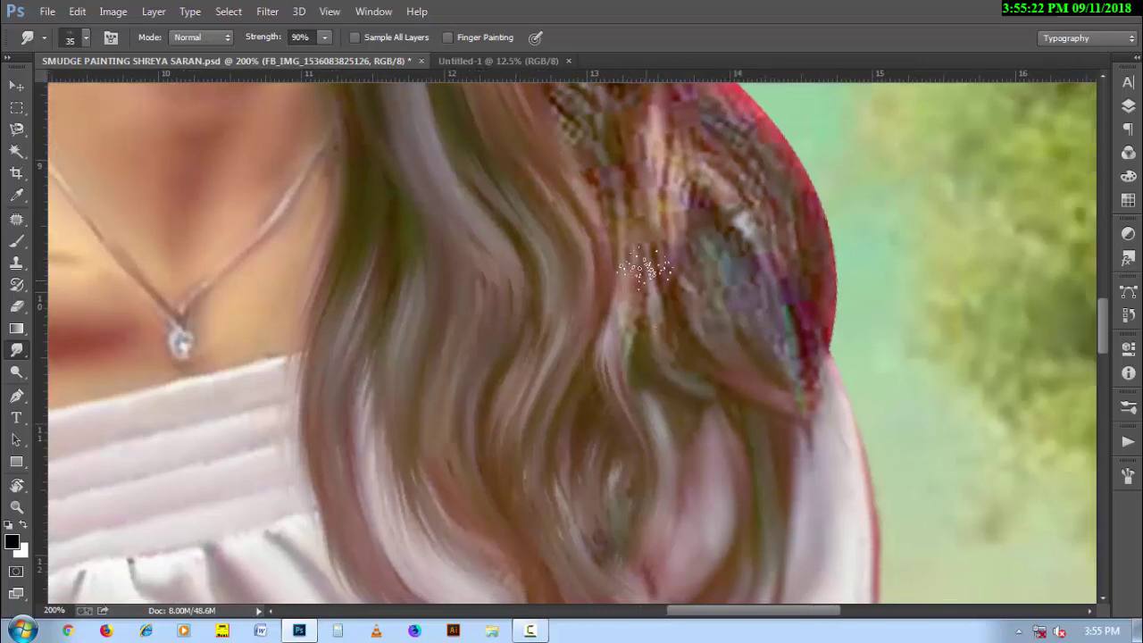
drag(620, 170, 630, 348)
drag(645, 217, 670, 429)
drag(684, 293, 743, 363)
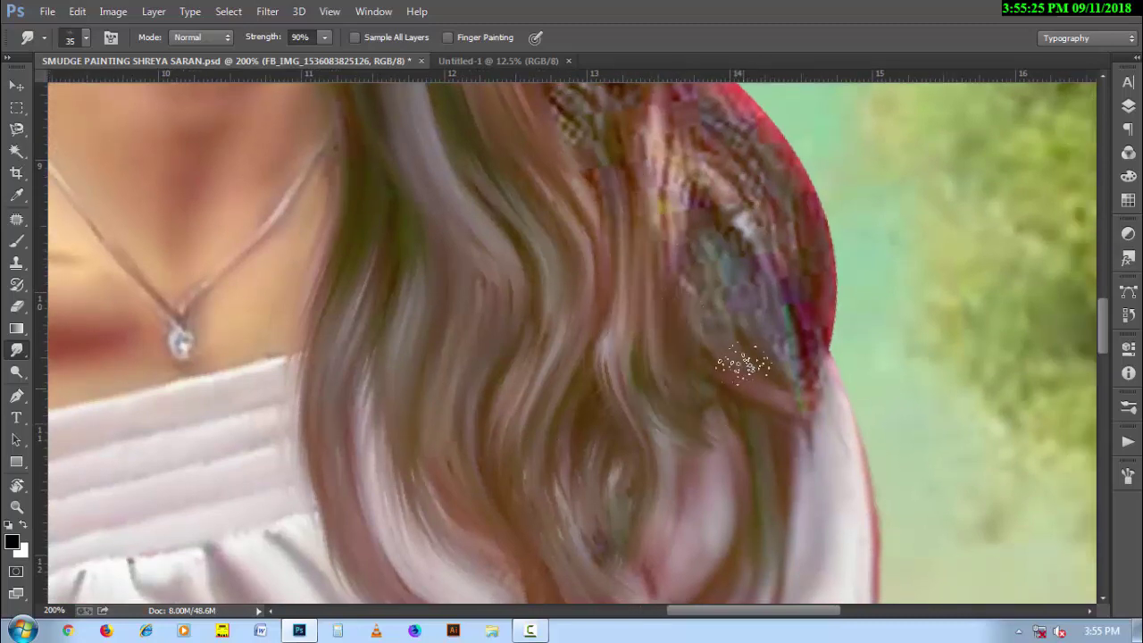
drag(683, 165, 697, 357)
drag(706, 214, 709, 277)
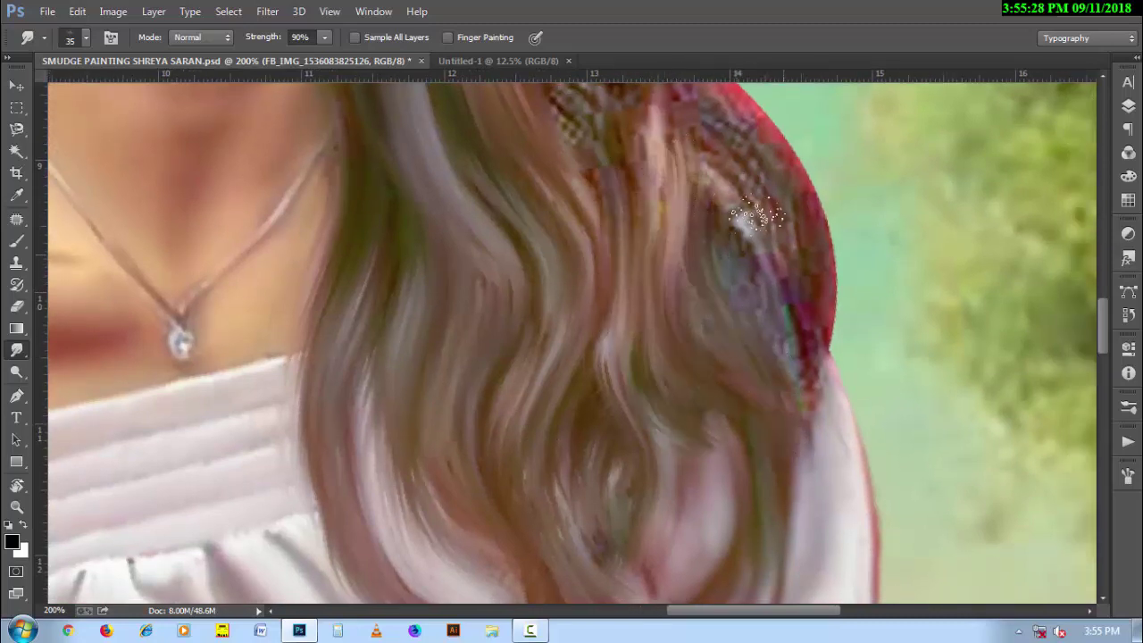
drag(754, 216, 804, 438)
drag(705, 142, 798, 454)
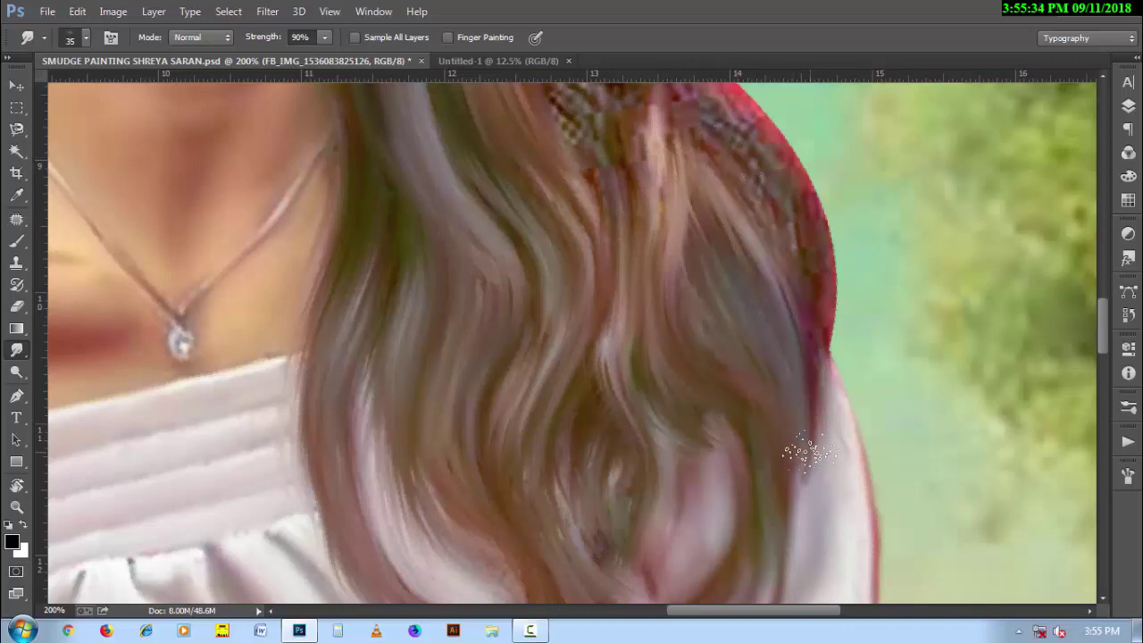
With a smaller brush, streak the mid-hair and smudge the red edge downward
key(bracketleft)
drag(476, 235, 498, 308)
scroll(535, 330, up, 3)
scroll(598, 360, up, 2)
scroll(616, 357, up, 1)
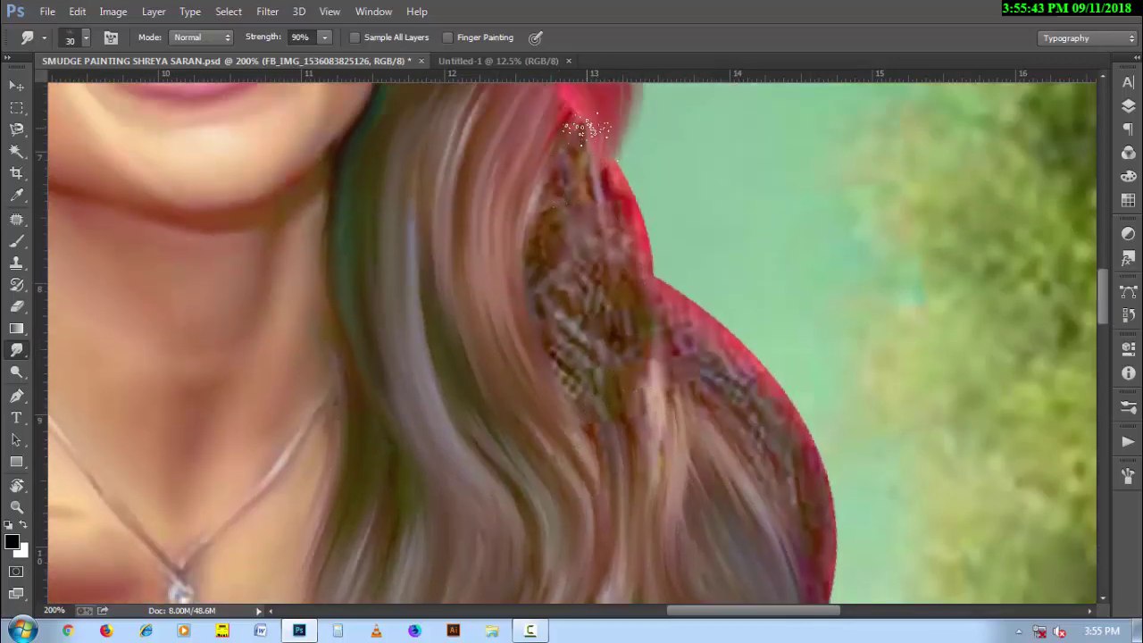
mouse_move(585, 129)
mouse_down()
mouse_move(581, 150)
mouse_move(647, 306)
mouse_move(535, 246)
mouse_up()
key(bracketright)
key(bracketleft)
drag(625, 348, 571, 179)
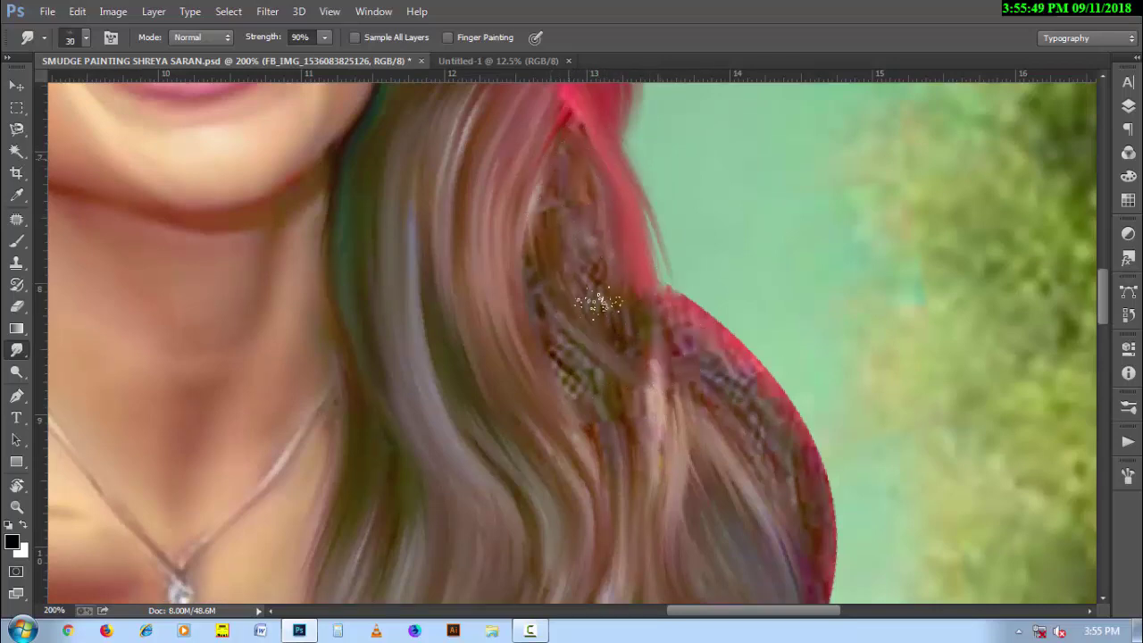
Smooth the remaining checkered lower hair into strands with upward strokes
key(bracketright)
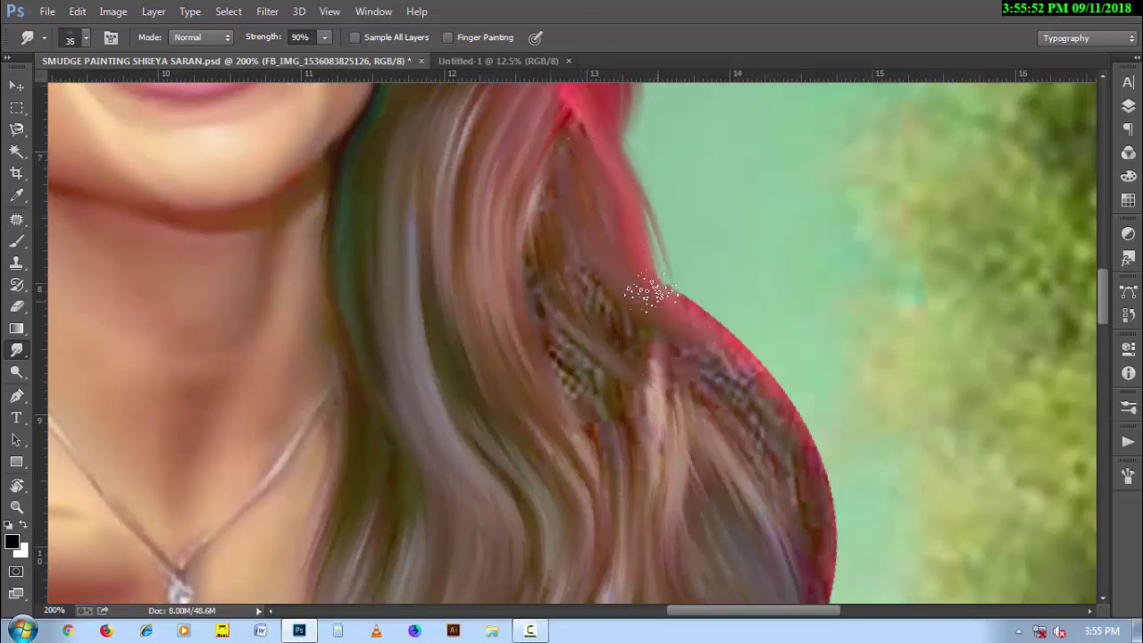
drag(741, 375, 574, 196)
key(bracketleft)
drag(660, 384, 599, 313)
drag(678, 401, 604, 334)
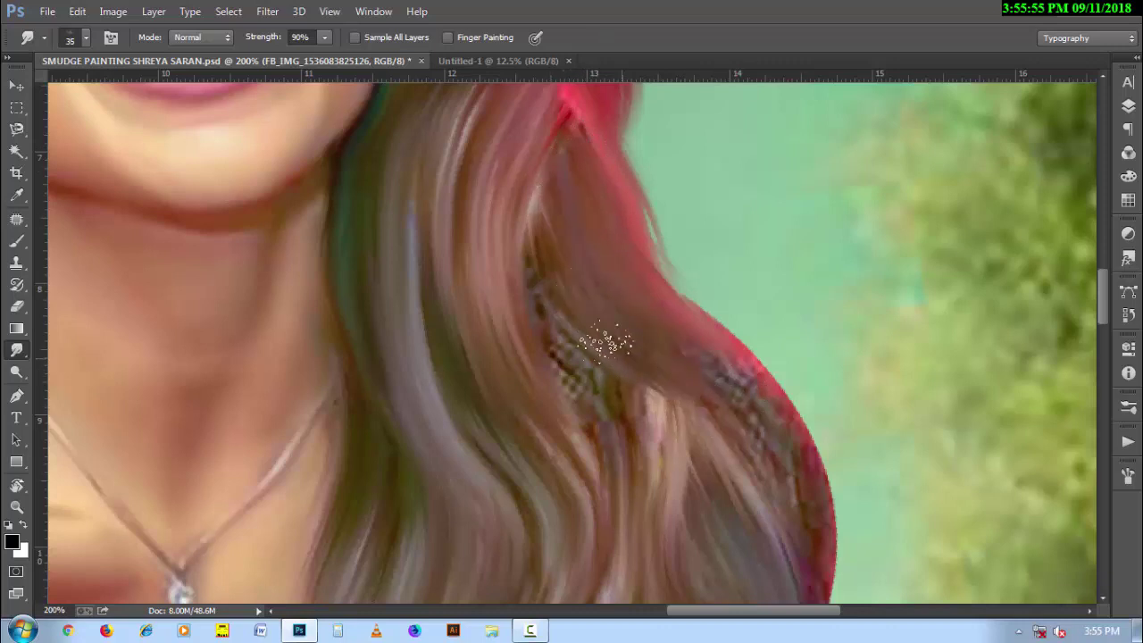
drag(572, 392, 542, 244)
drag(616, 477, 556, 255)
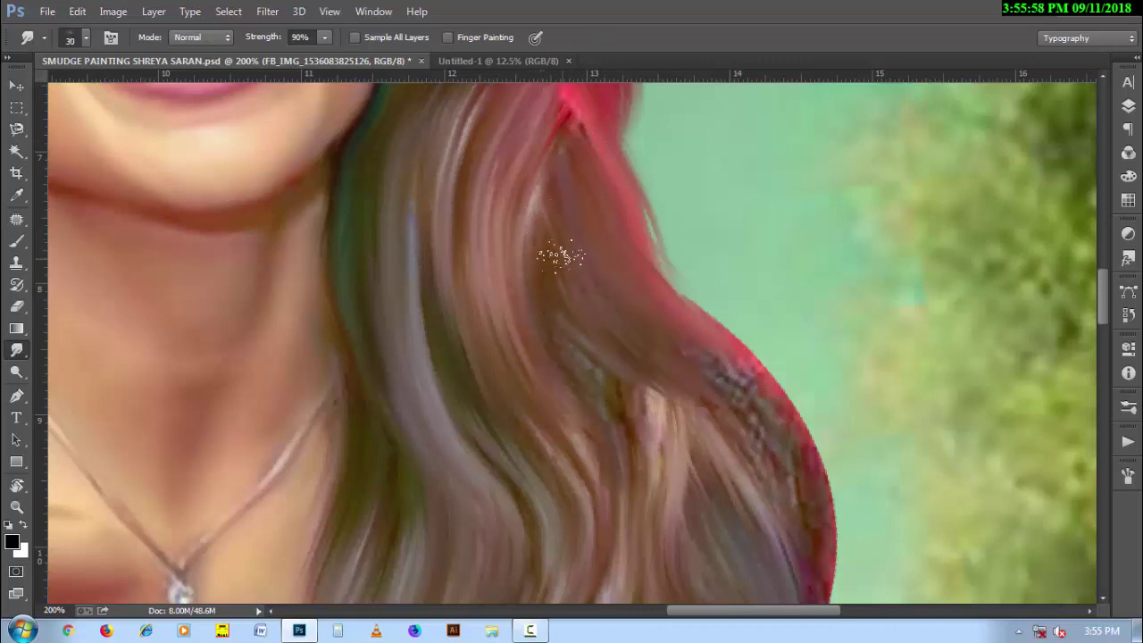
drag(637, 479, 561, 226)
drag(660, 499, 642, 384)
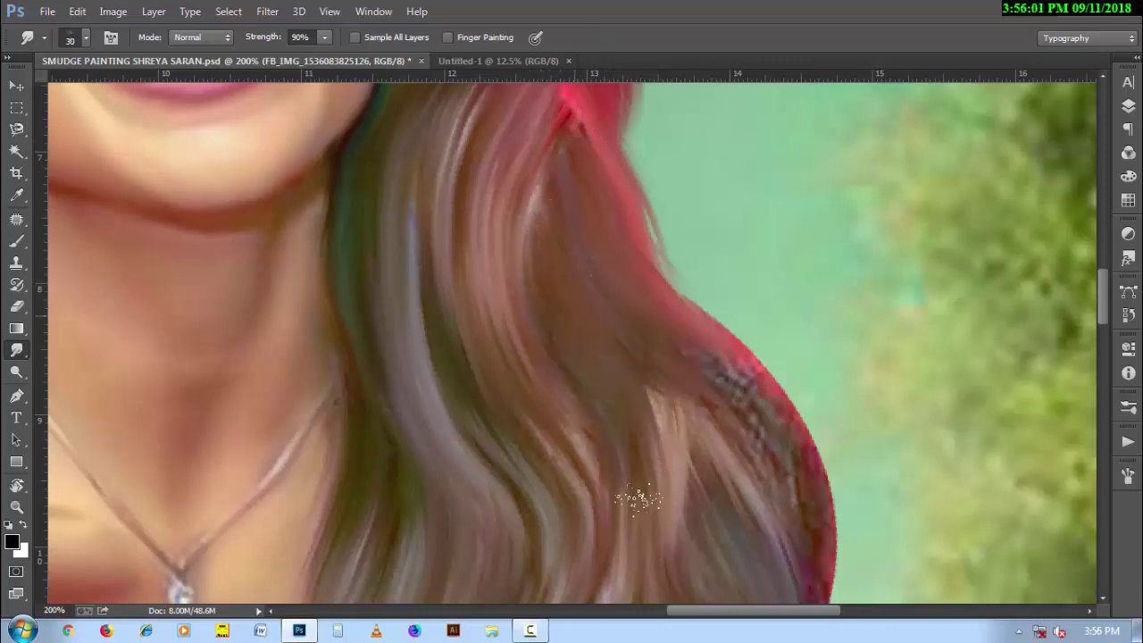
drag(633, 500, 633, 357)
key(r)
mouse_move(426, 264)
mouse_down()
mouse_move(449, 273)
mouse_move(455, 332)
mouse_move(706, 255)
mouse_up()
Smudge the red hair outline downward at 30 px, 90% strength, softening its upper and lower edges
click(16, 350)
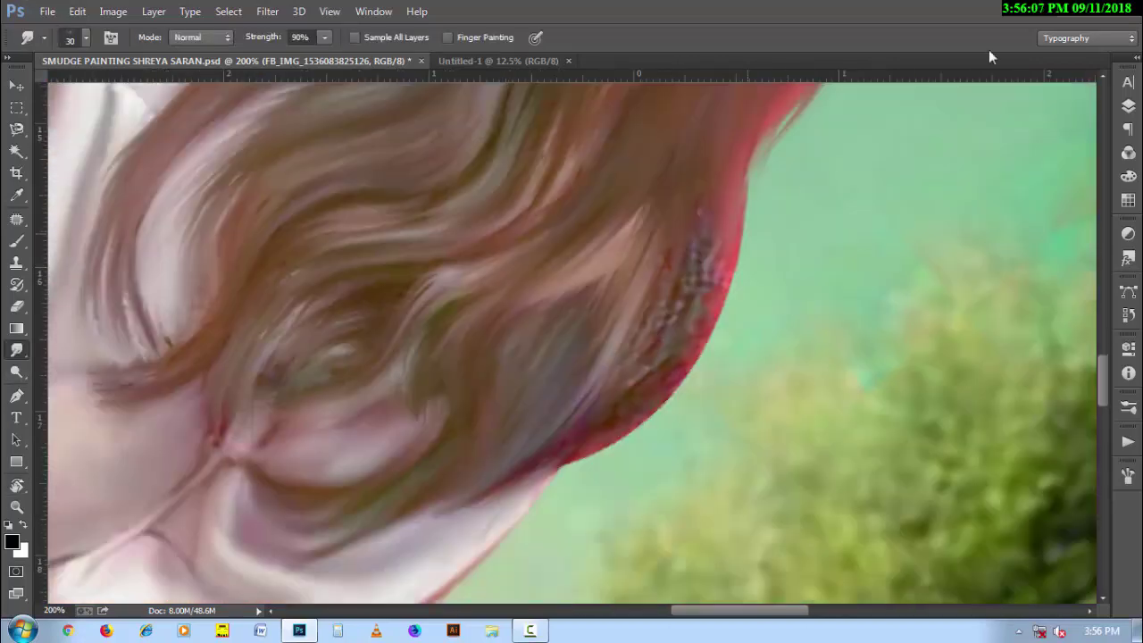
drag(734, 168, 683, 397)
drag(747, 199, 696, 388)
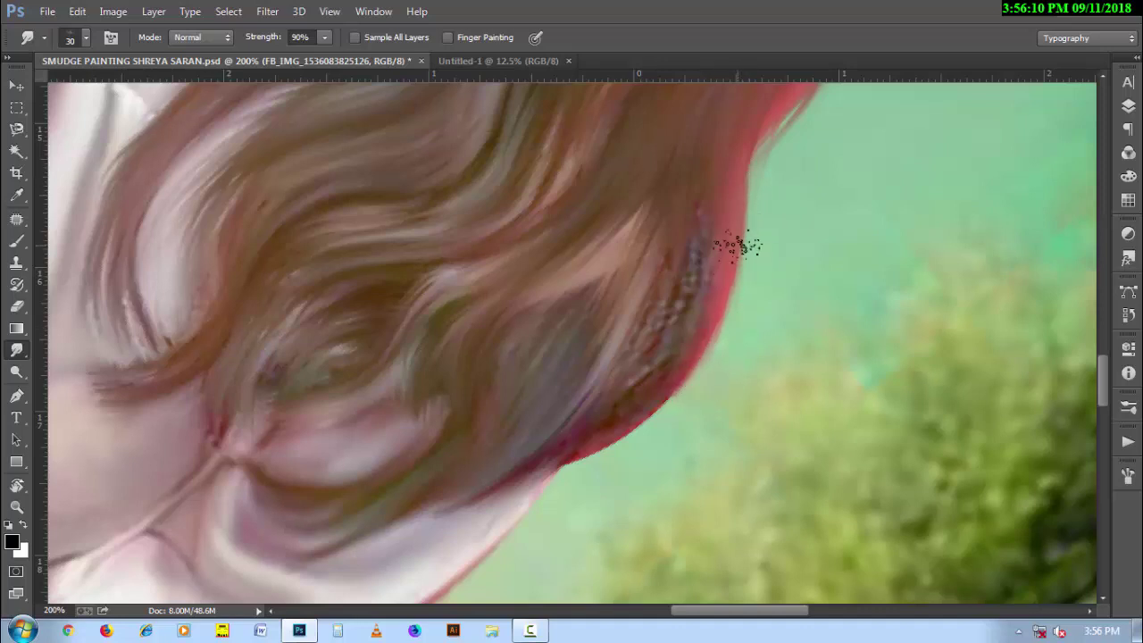
drag(735, 242, 674, 406)
drag(692, 337, 572, 469)
drag(661, 398, 500, 535)
drag(621, 428, 498, 496)
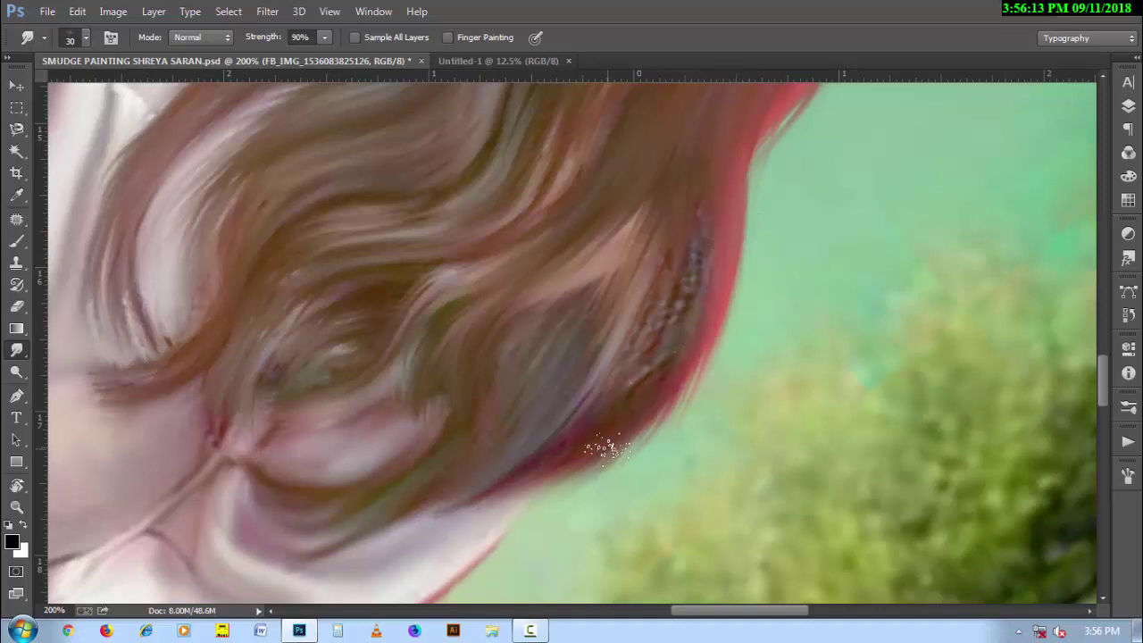
Smooth speckles along the hair's right edge and blend the strands below the chin
drag(675, 198, 572, 447)
mouse_move(705, 214)
mouse_down()
mouse_move(634, 384)
mouse_move(403, 527)
mouse_up()
drag(593, 429, 275, 552)
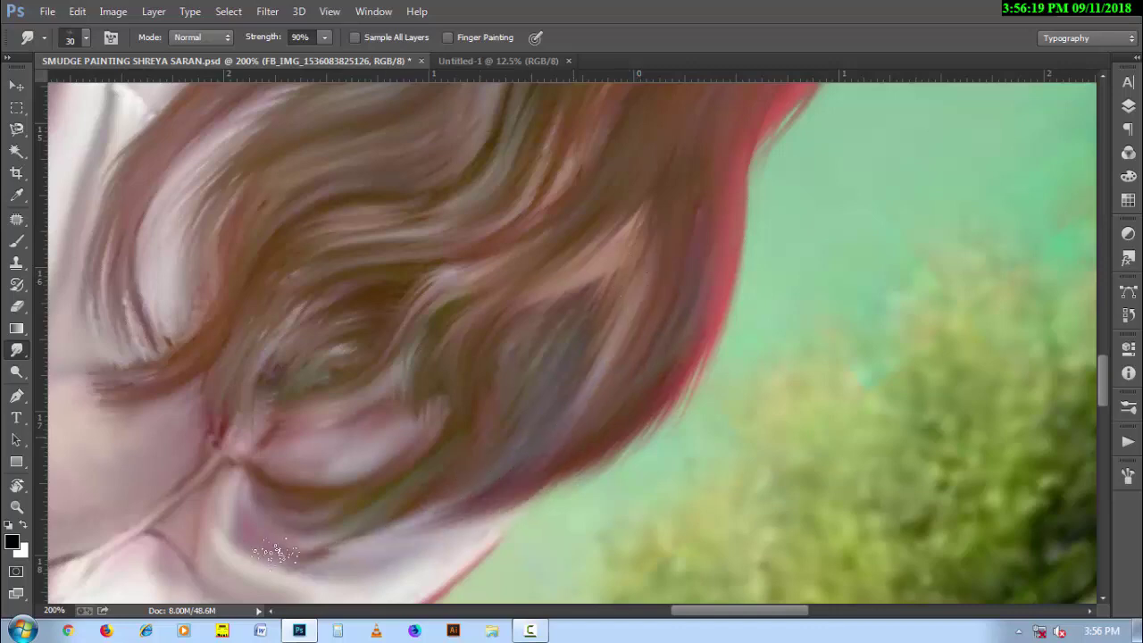
drag(500, 331, 402, 438)
drag(464, 384, 366, 450)
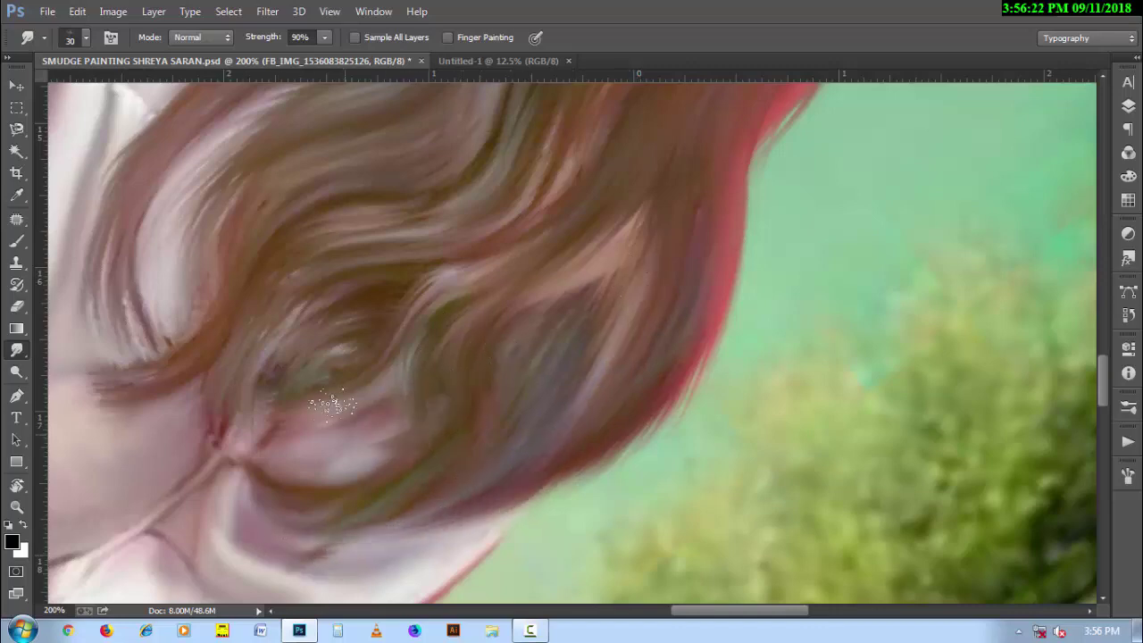
drag(268, 338, 232, 447)
Blend the hair edge beside the neck and below the chin, checking the whole portrait
key(ctrl+minus)
key(ctrl+minus)
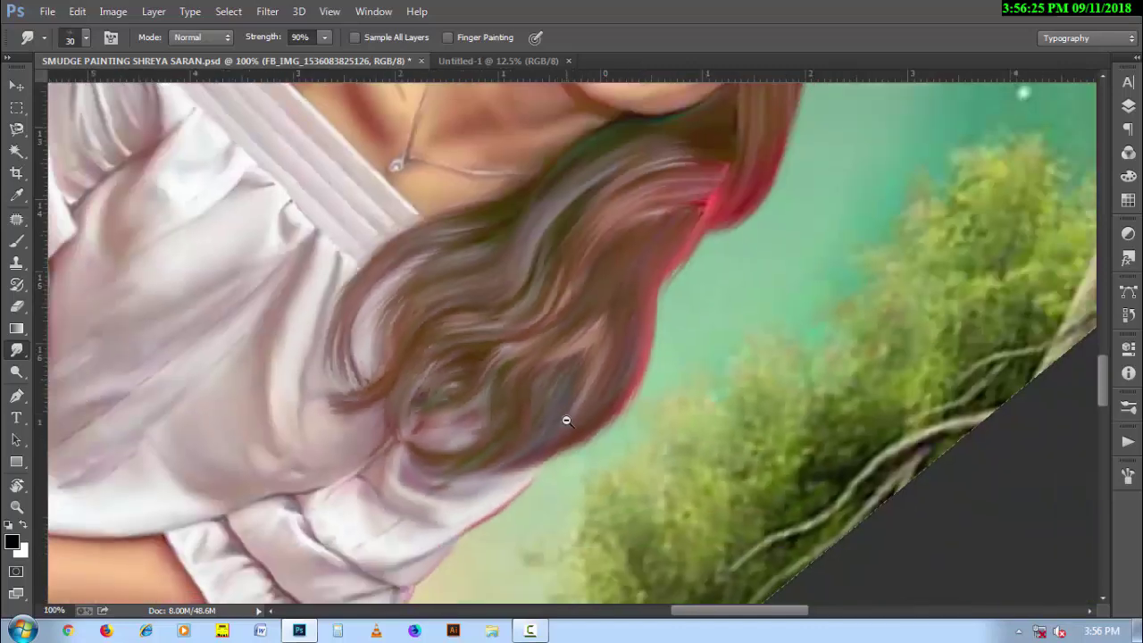
scroll(692, 254, up, 2)
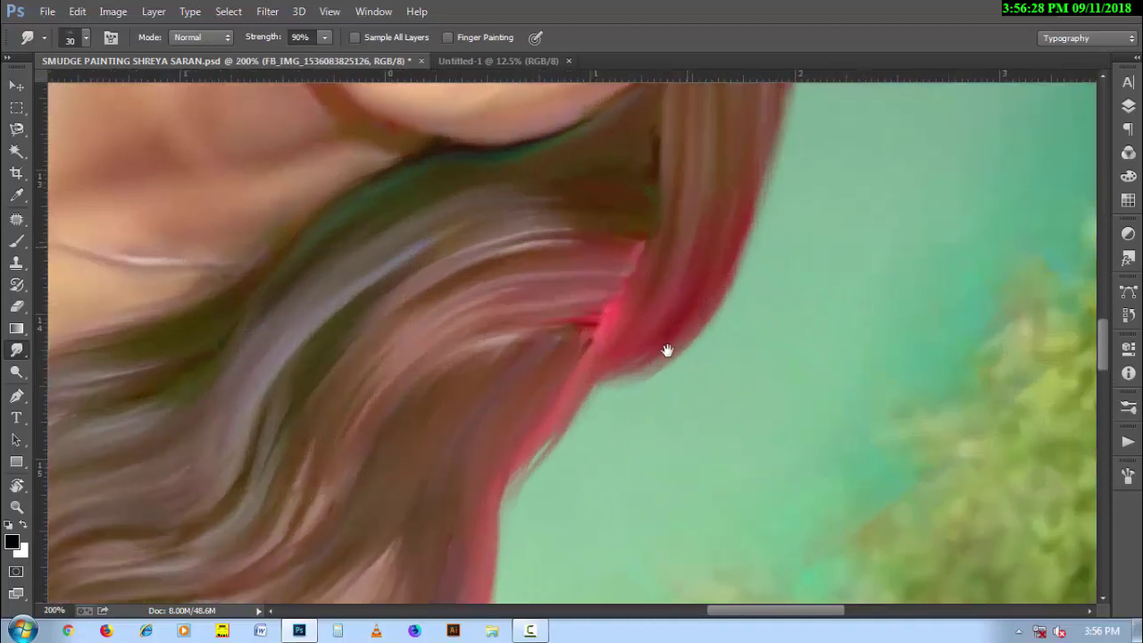
scroll(660, 223, up, 2)
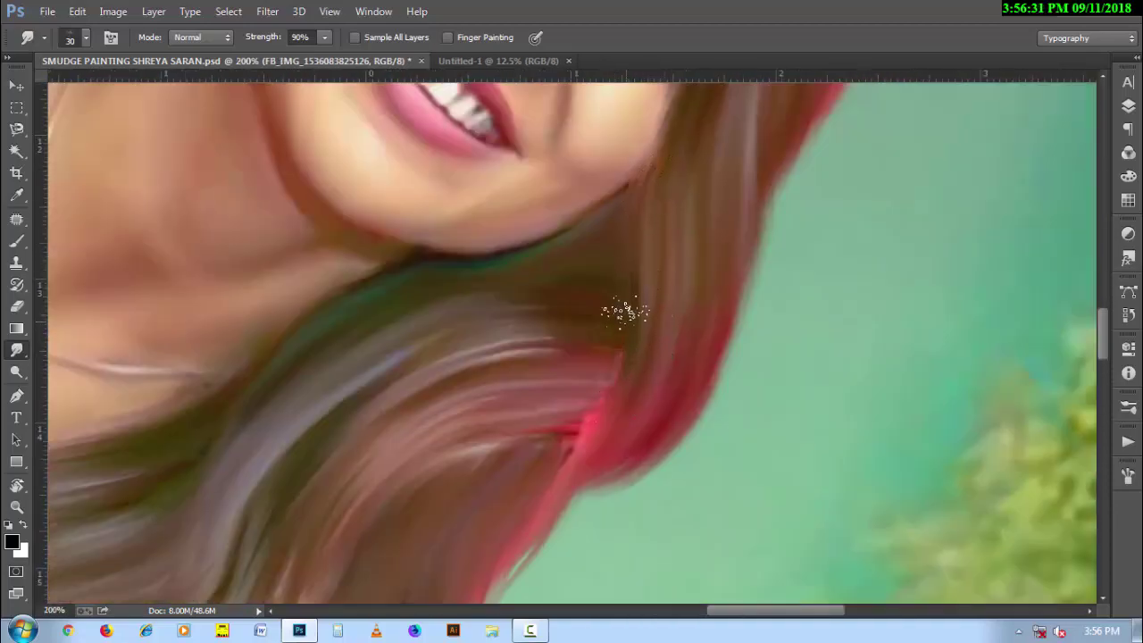
drag(638, 306, 665, 262)
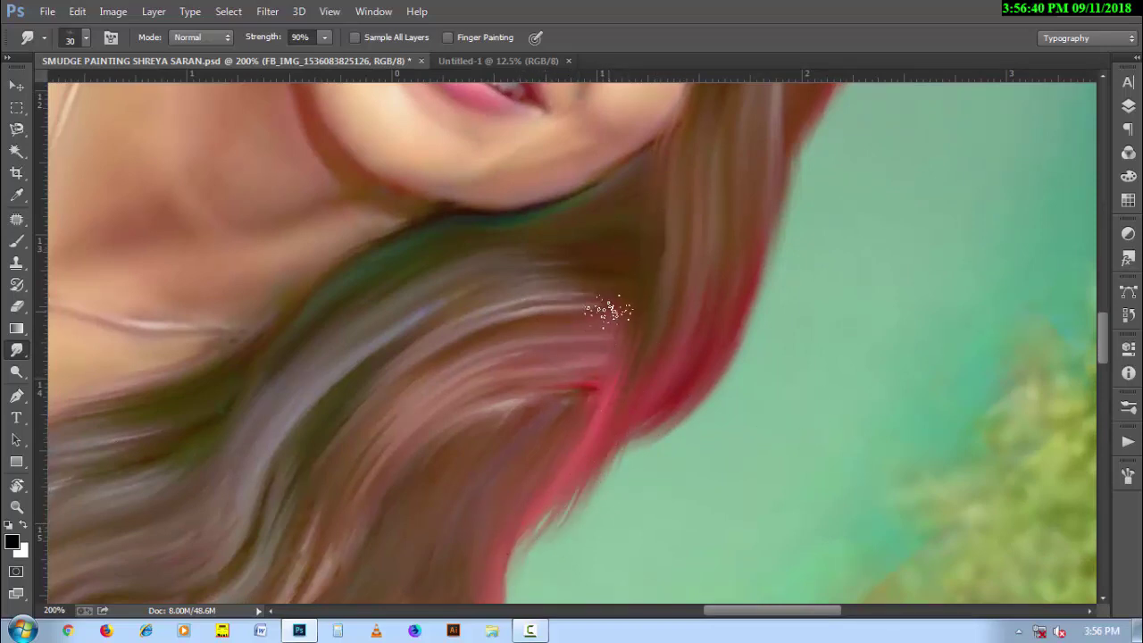
drag(586, 290, 598, 359)
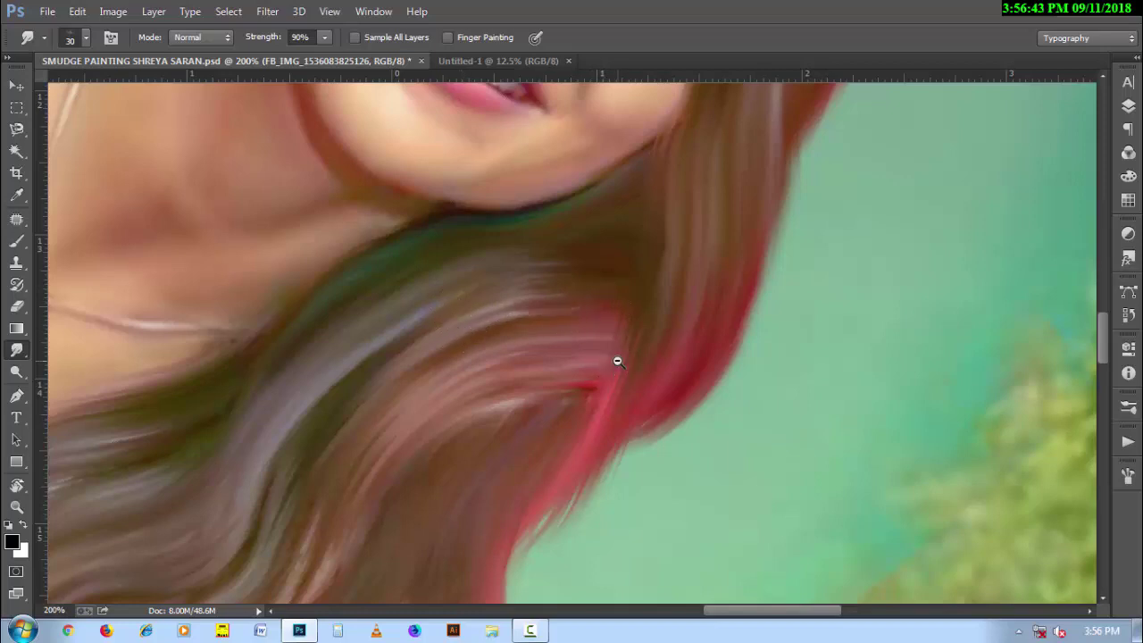
alt+click(617, 361)
drag(732, 321, 649, 460)
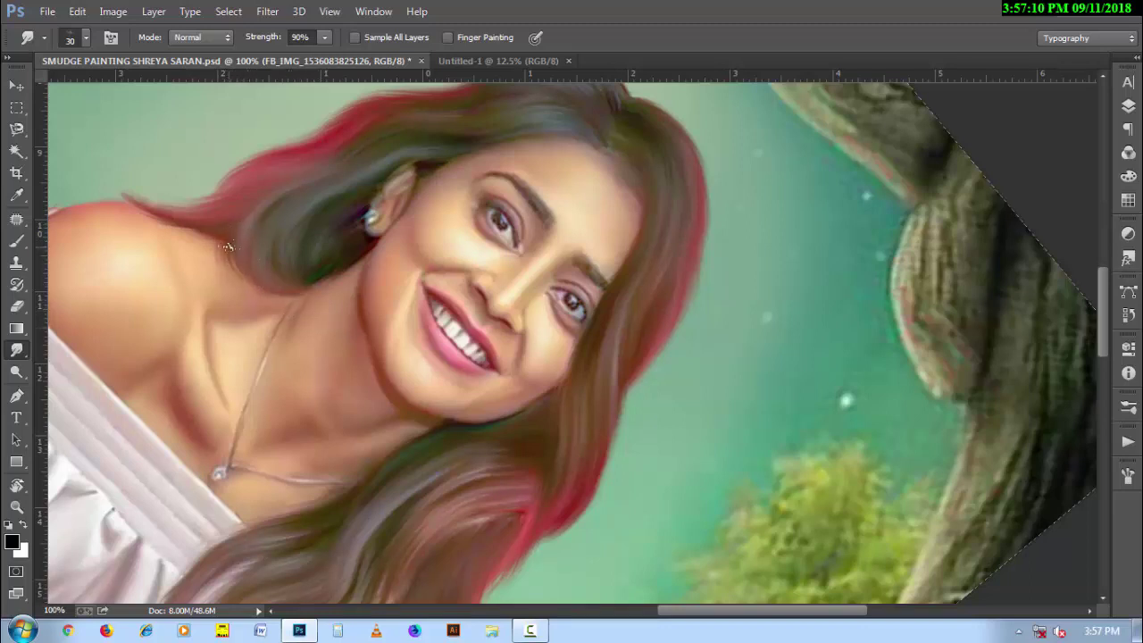
Soften the hair edge beside the face with a short smudge stroke
drag(257, 253, 228, 267)
scroll(454, 293, down, 1)
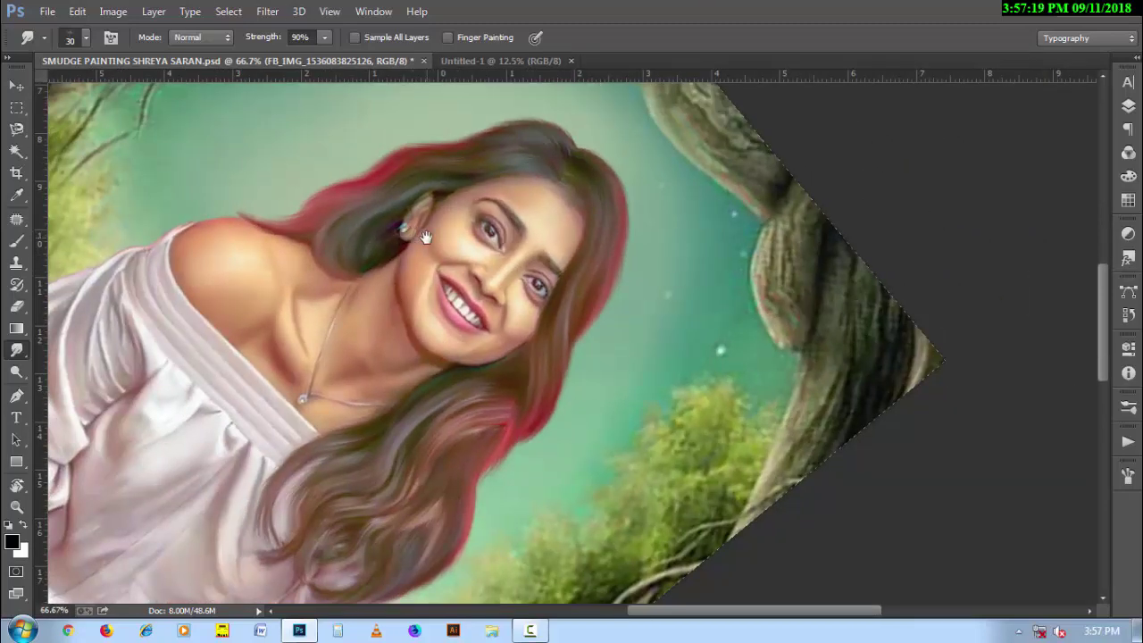
scroll(552, 232, up, 1)
scroll(518, 224, up, 2)
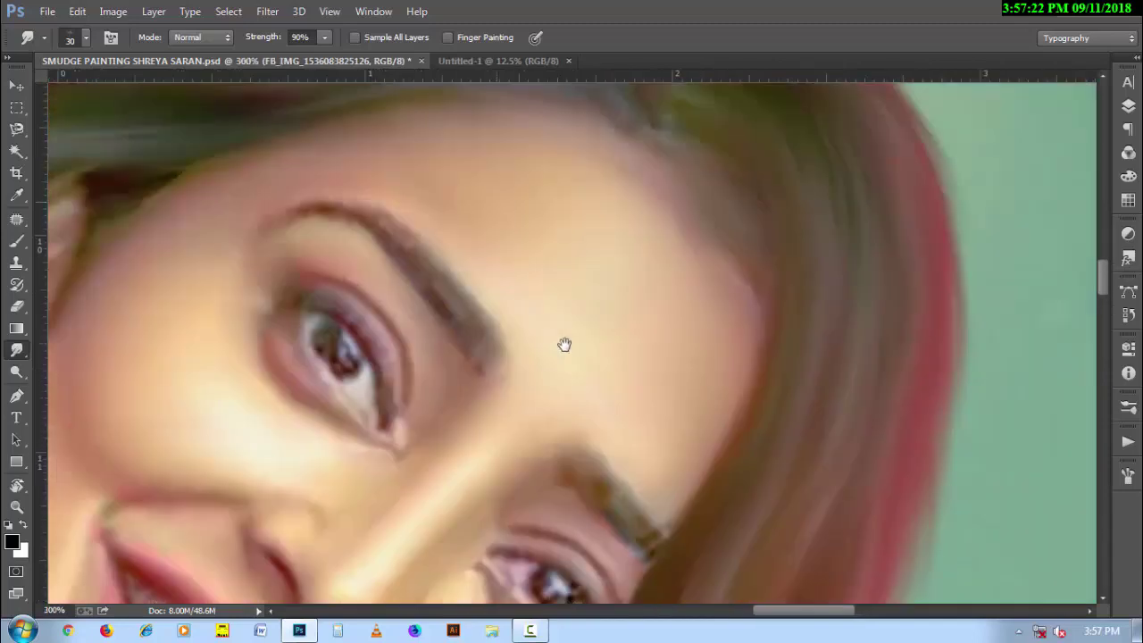
Shrink the smudge brush to 15 px and blend both eyebrows into smooth strokes
drag(489, 357, 510, 382)
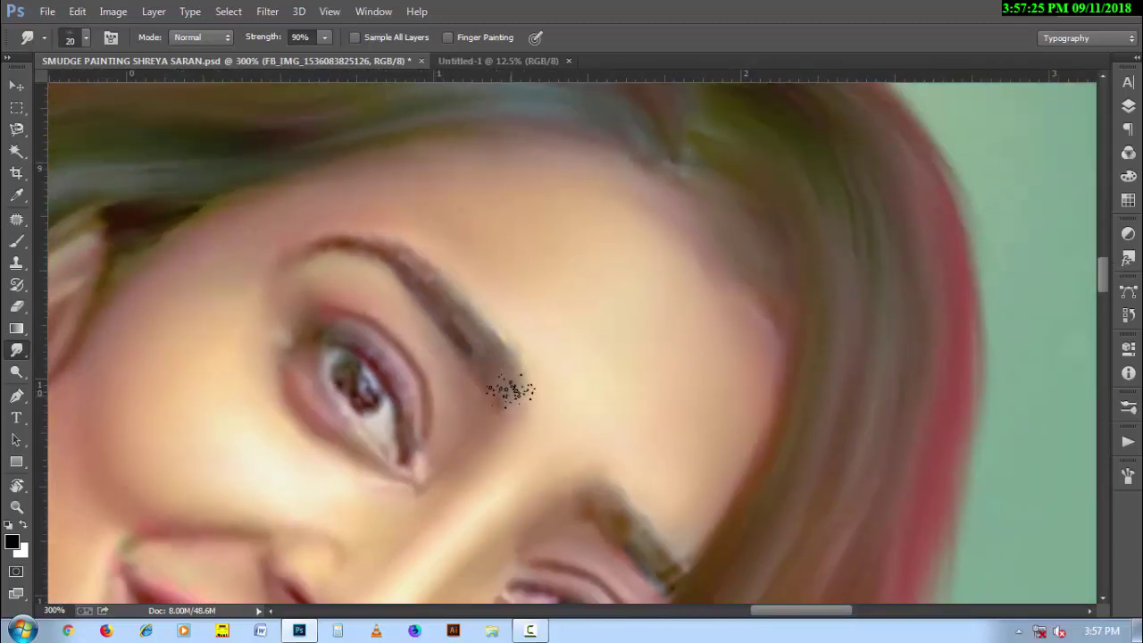
key([)
key([)
key([)
drag(478, 319, 337, 239)
drag(585, 518, 482, 357)
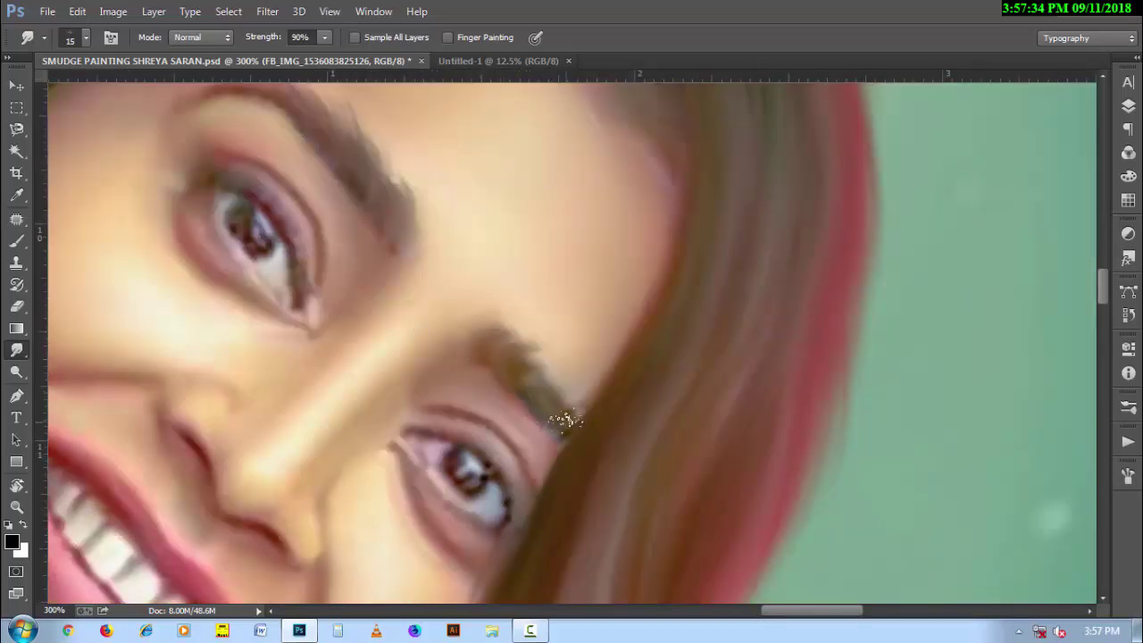
key(h)
key(ctrl+1)
Reset the canvas rotation to 0° and zoom out toward the whole painting
key(r)
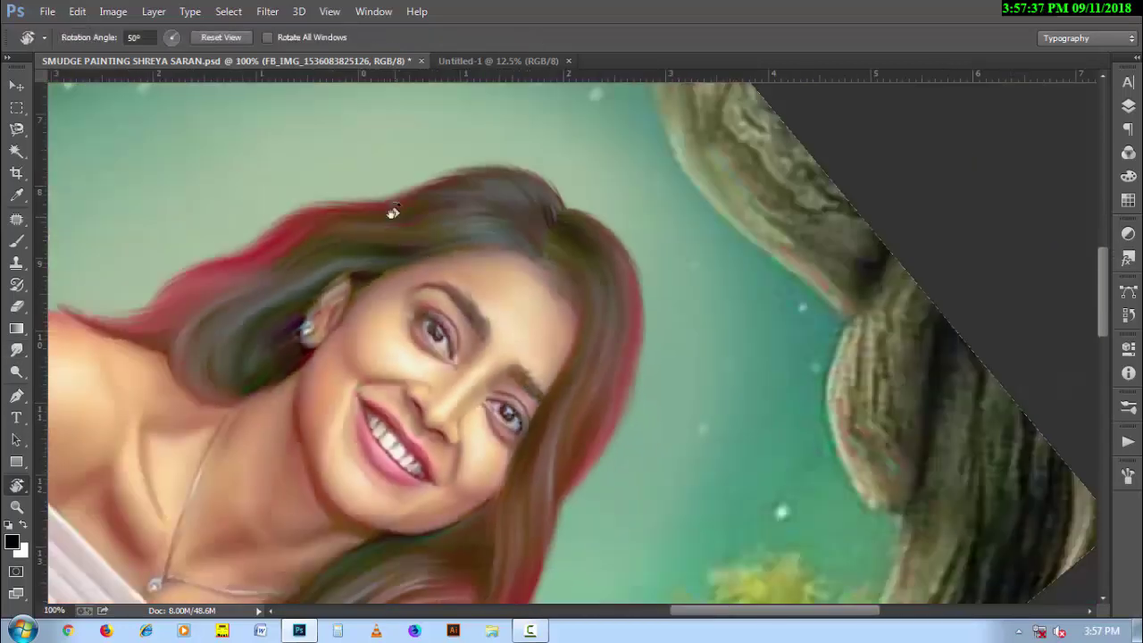
click(221, 37)
key(ctrl+minus)
key(ctrl+minus)
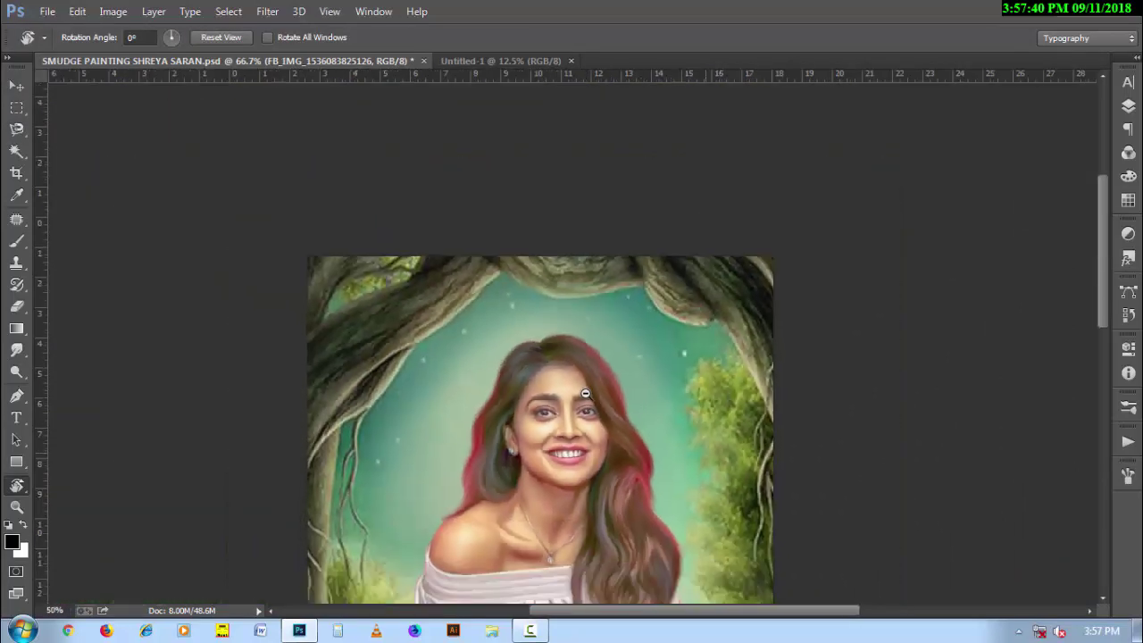
key(ctrl+minus)
scroll(613, 368, down, 2)
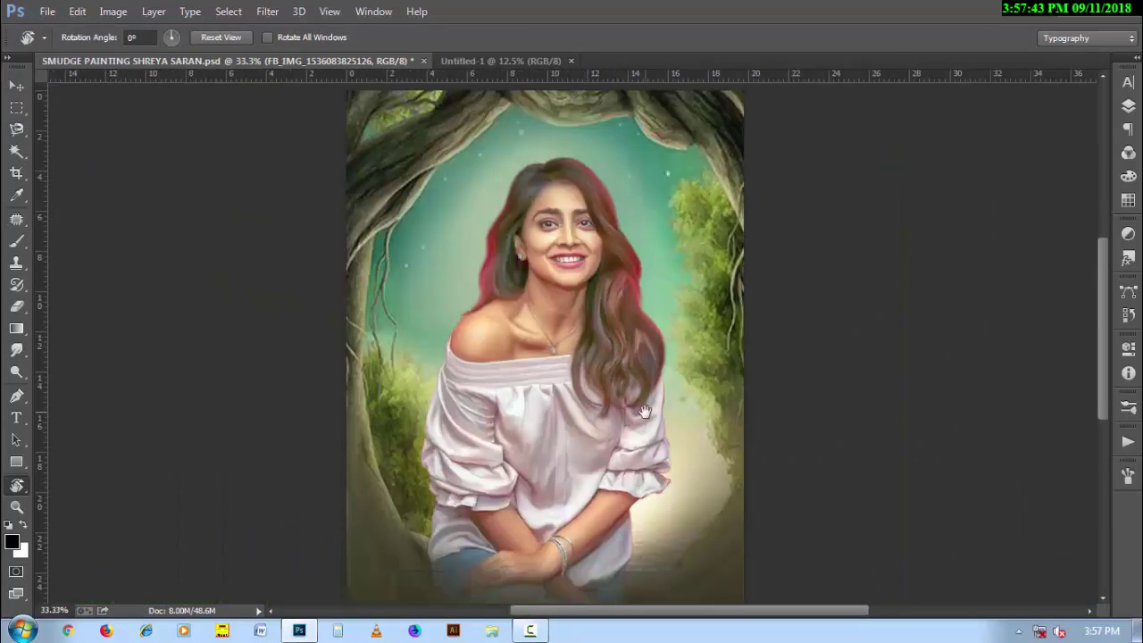
drag(644, 412, 663, 435)
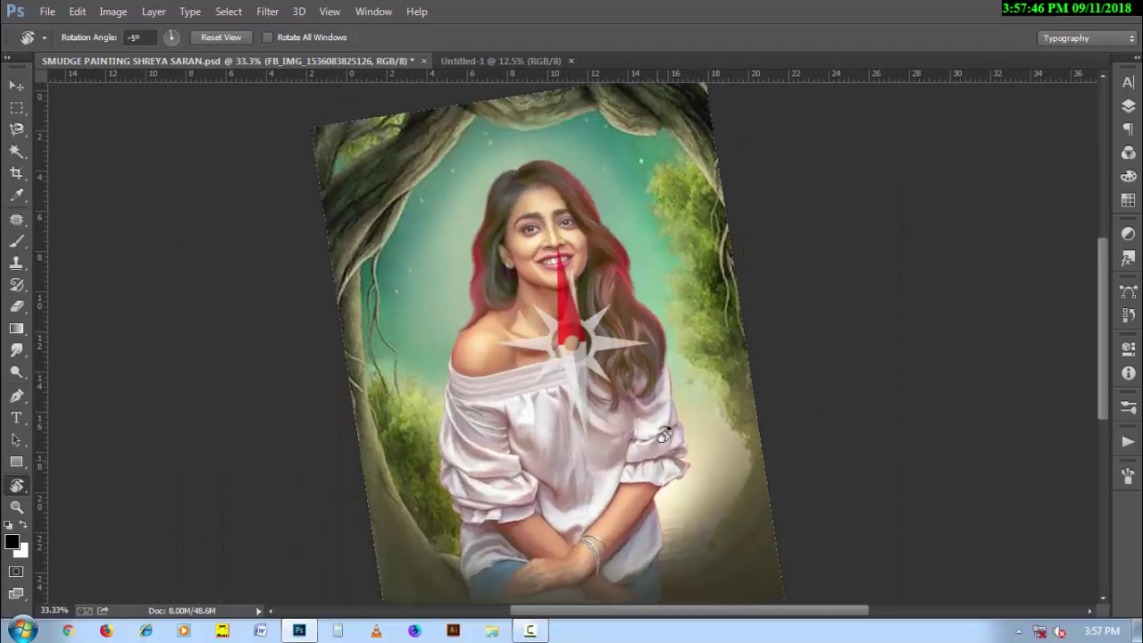
click(221, 37)
Zoom out to 25%, remove the stray vertical guide and save the PSD
key(h)
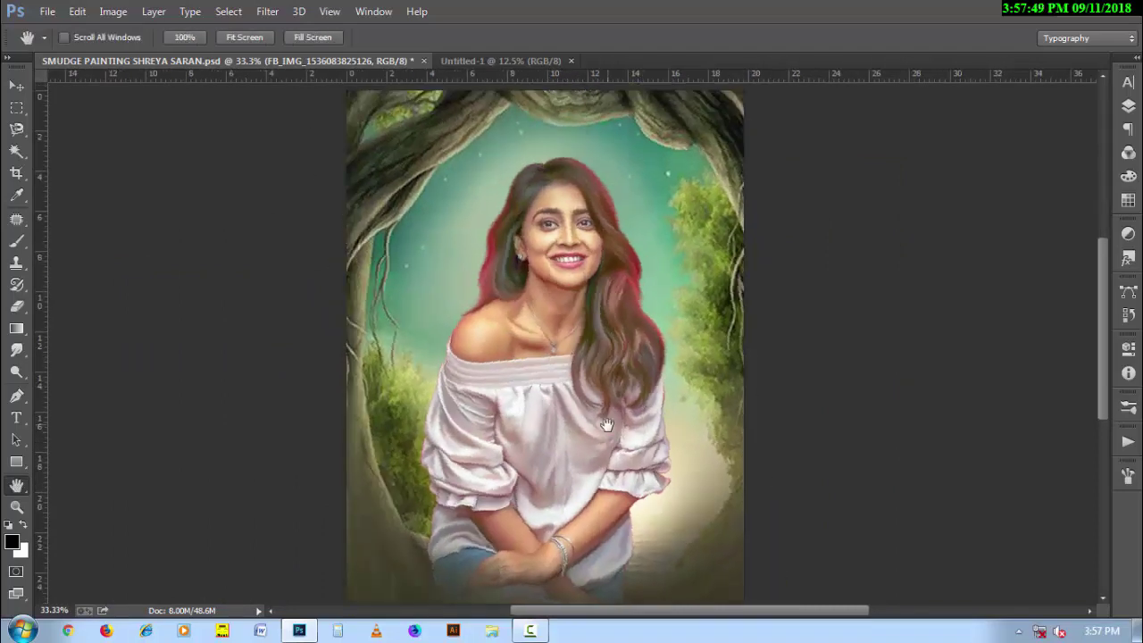
key(ctrl+minus)
key(ctrl+s)
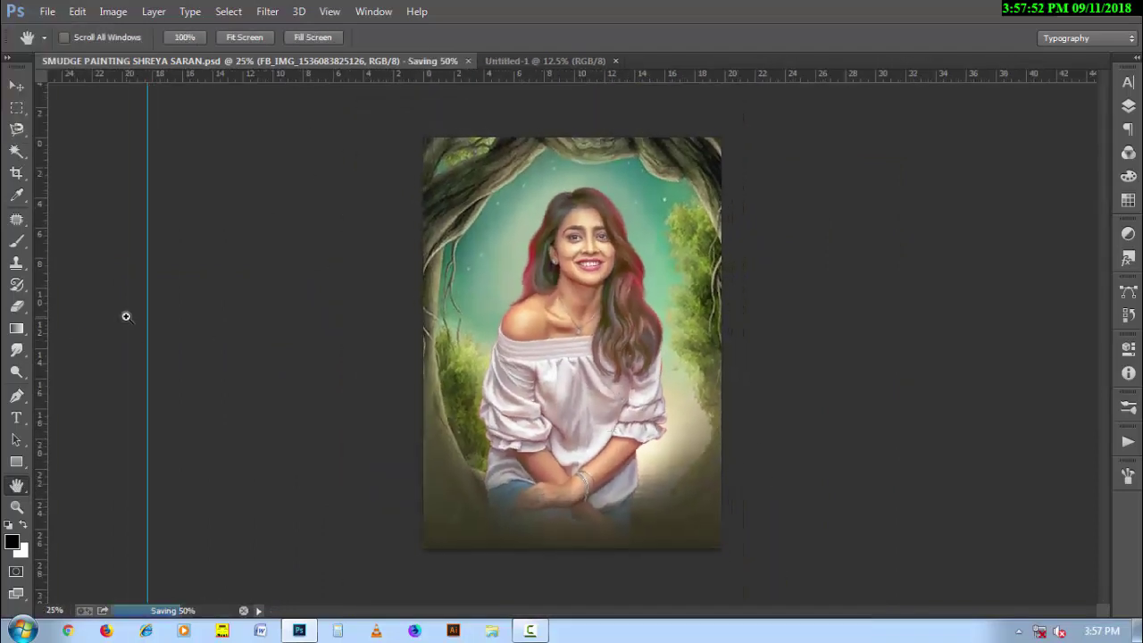
drag(142, 298, 40, 300)
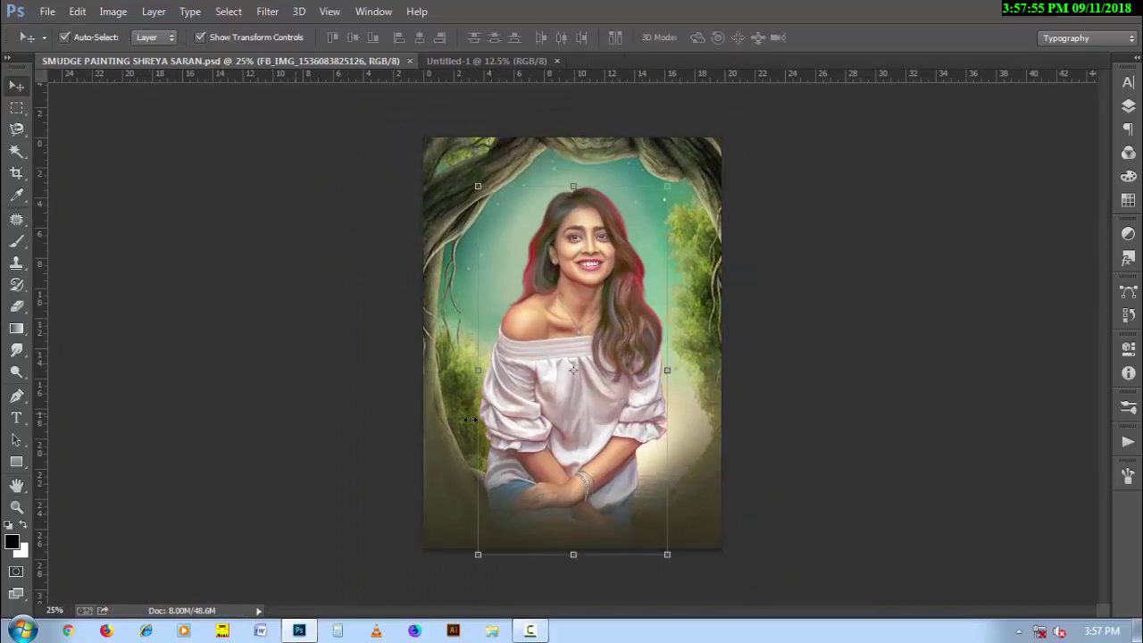
key(ctrl+s)
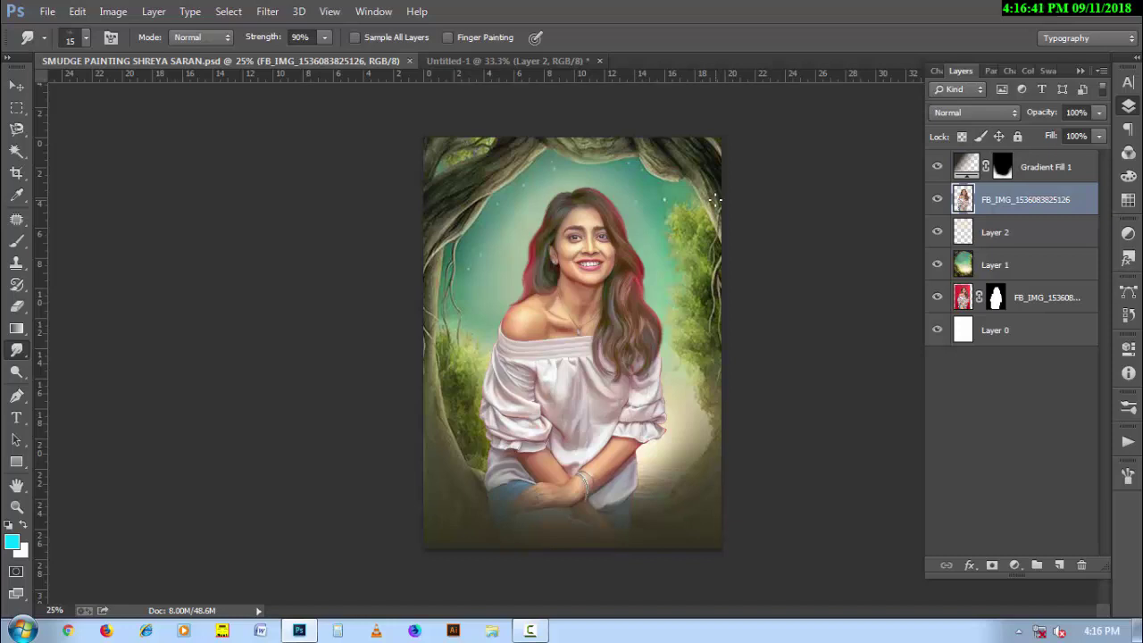
Duplicate Layer 1, blur the copy with a 5-pixel Gaussian Blur, and select Gradient Fill 1
drag(997, 267, 1059, 564)
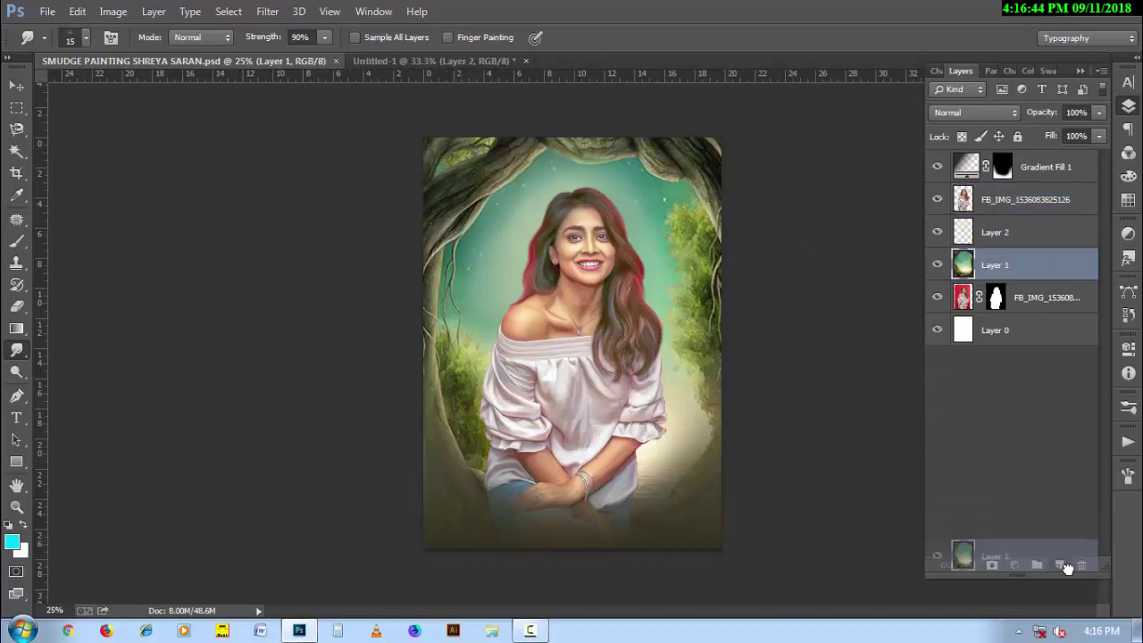
click(267, 10)
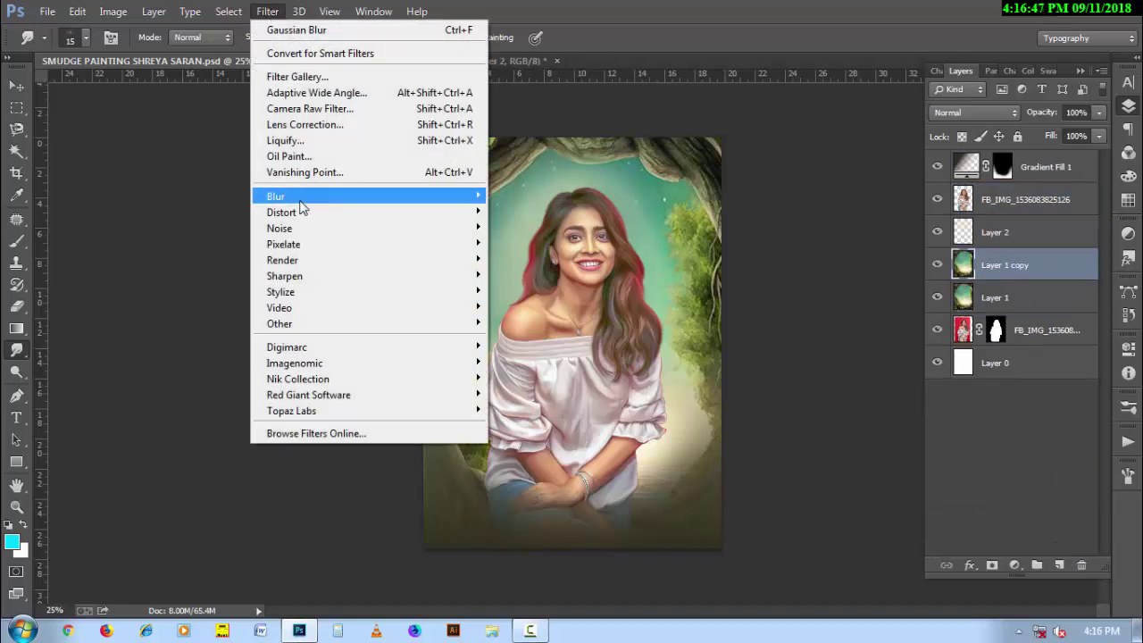
click(561, 316)
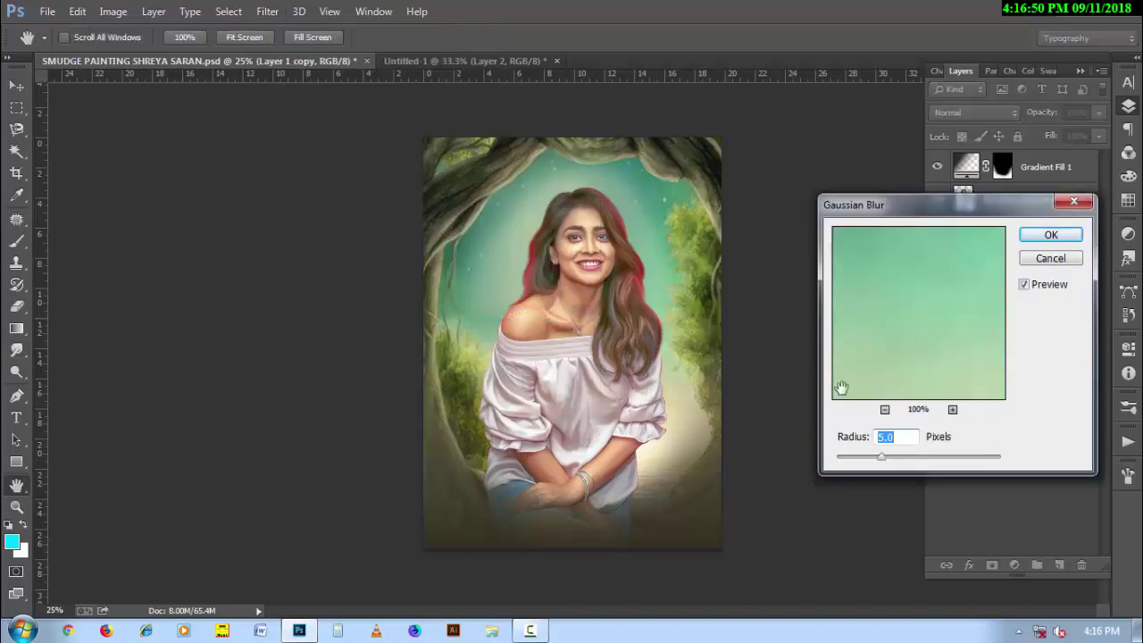
click(1042, 236)
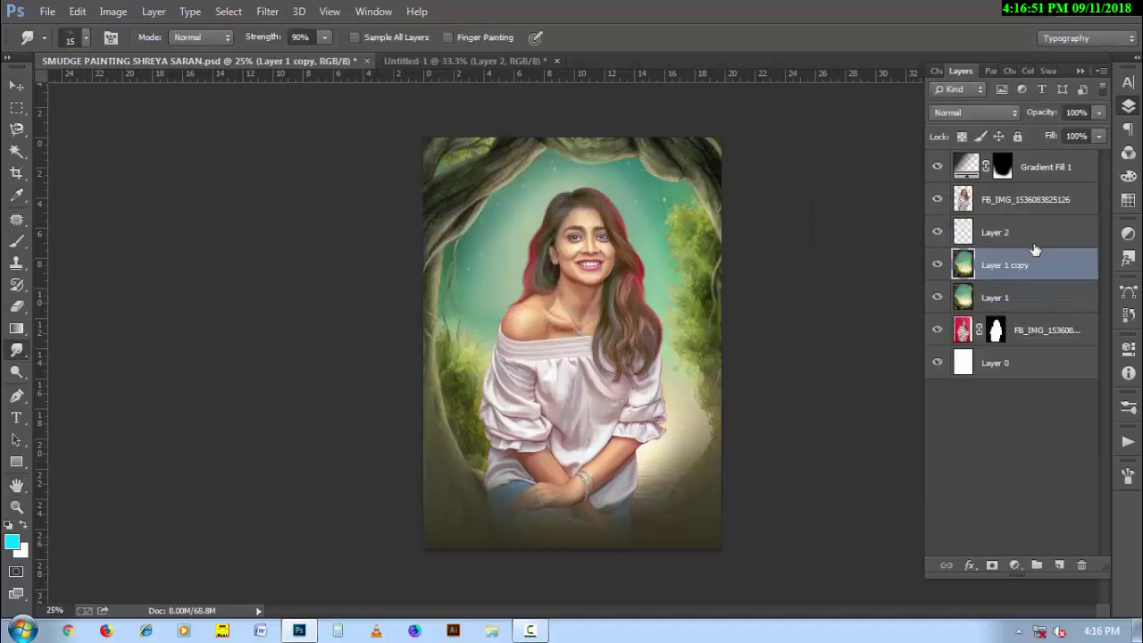
click(1052, 169)
Add Layer 3 on top, fill it with the merged painting via Apply Image, and duplicate it
click(1059, 566)
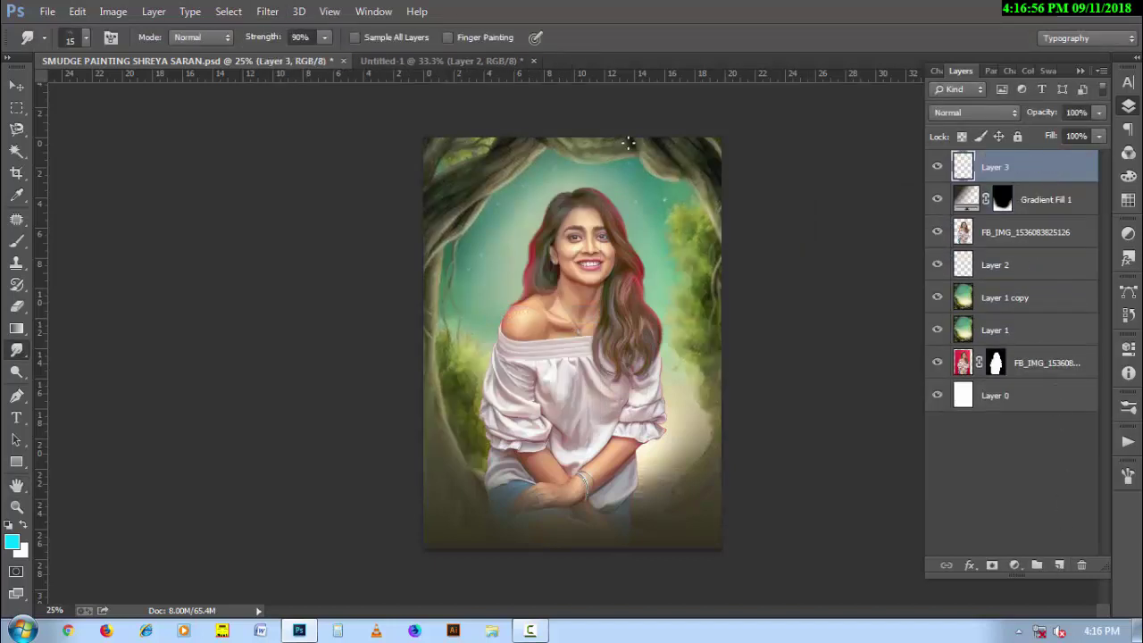
click(113, 11)
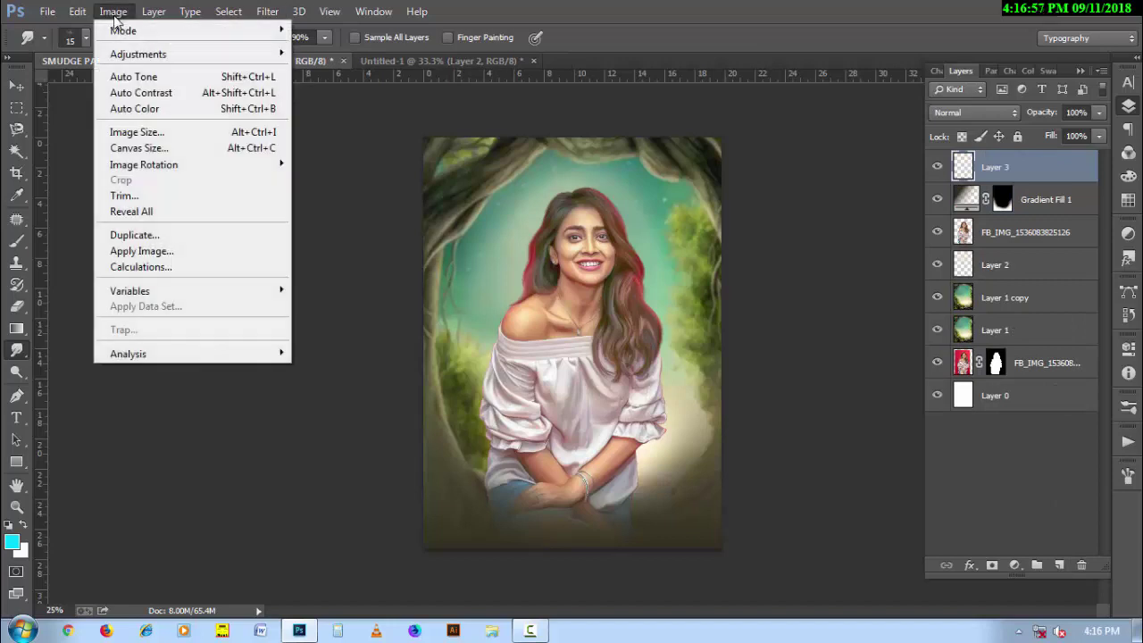
click(157, 254)
click(1056, 303)
key(r)
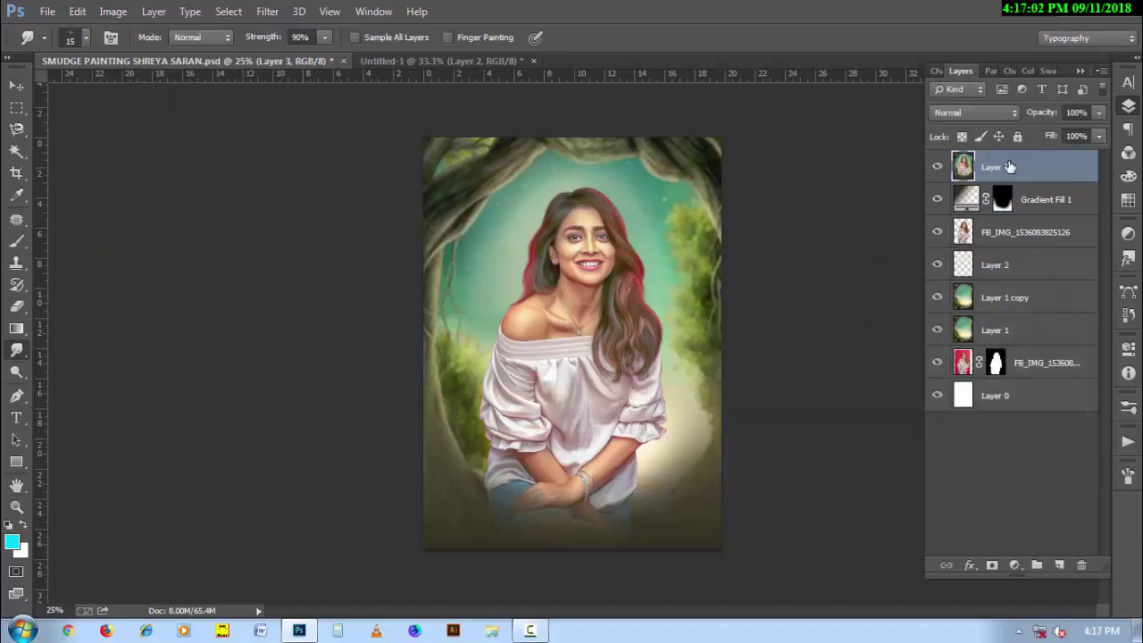
scroll(625, 259, up, 1)
scroll(623, 258, up, 1)
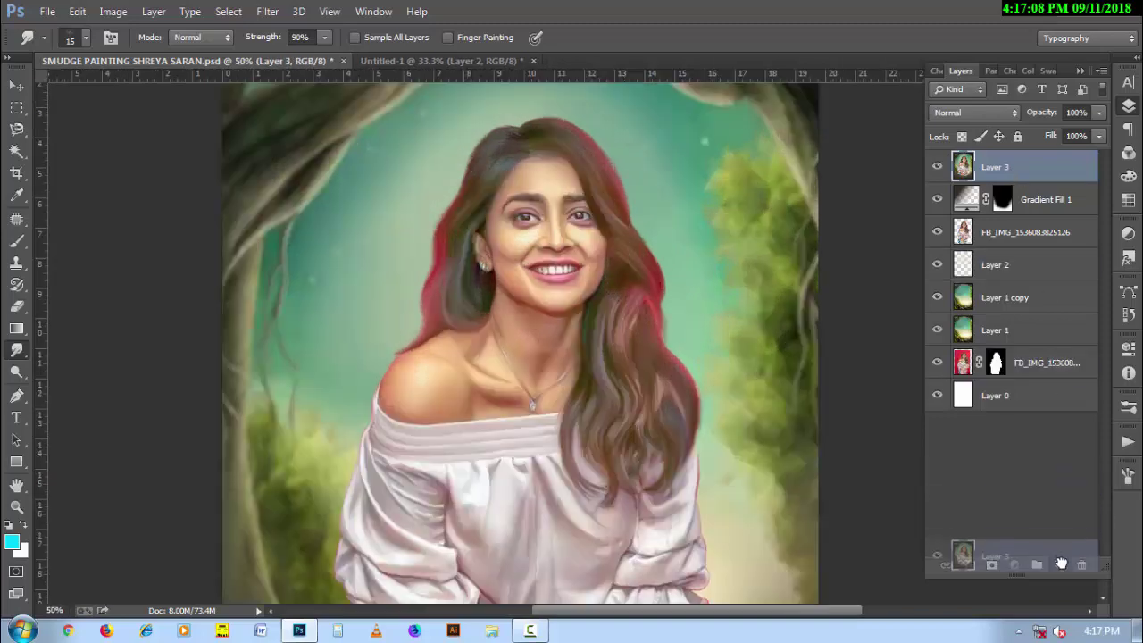
drag(1016, 178, 1058, 564)
Apply Oil Paint to Layer 3 copy with Stylization 4, Cleanliness 4, Scale 0.8, Shine 0
click(266, 10)
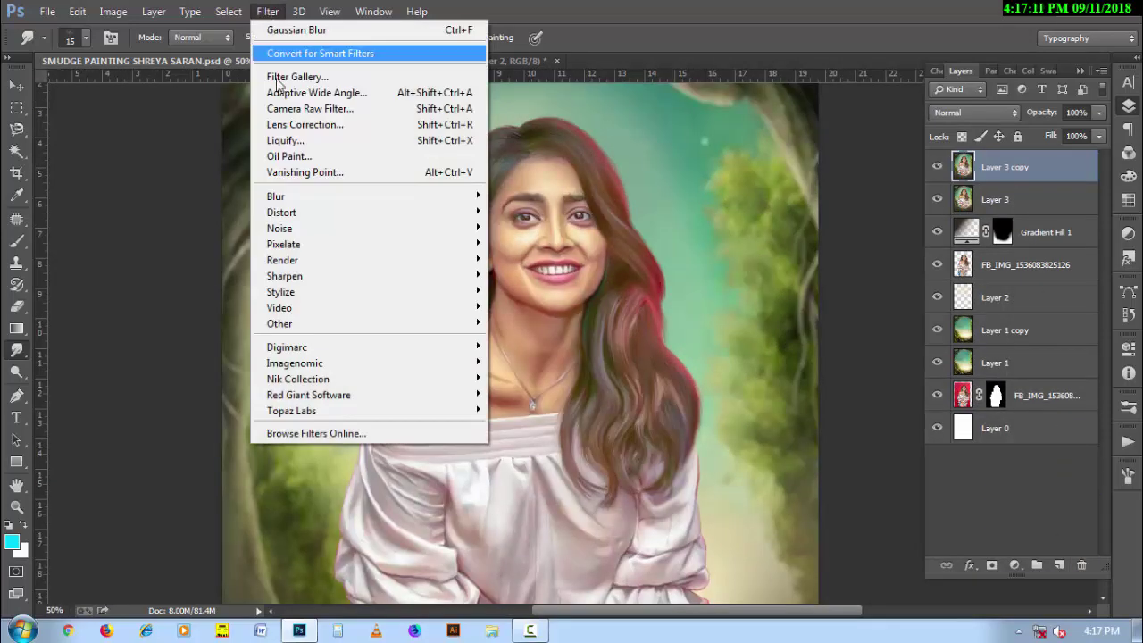
click(290, 158)
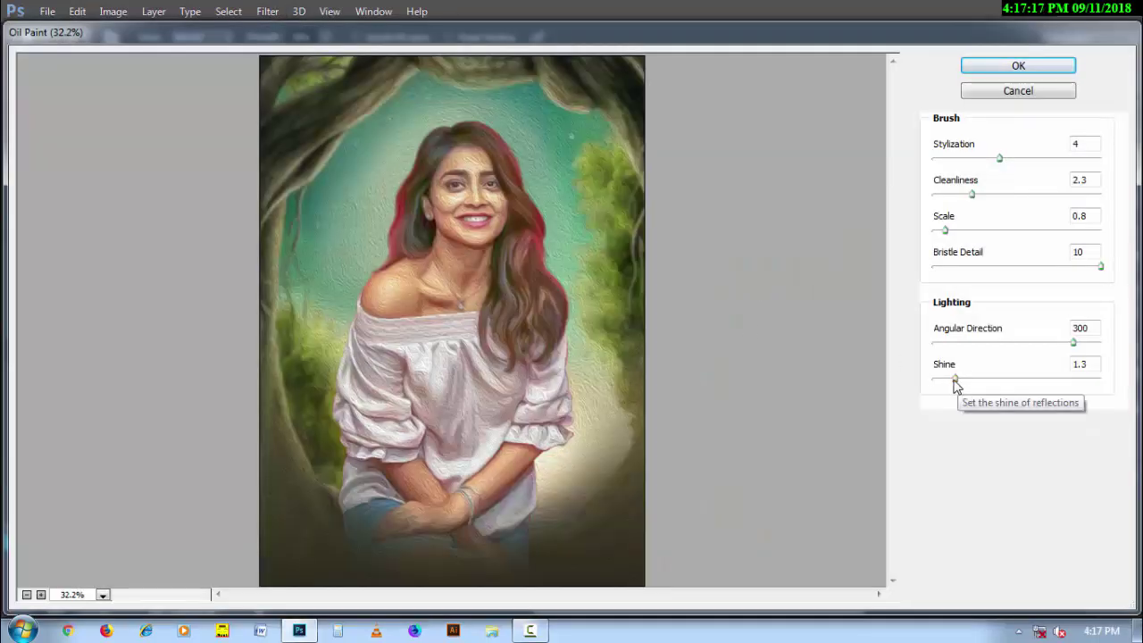
drag(956, 379, 950, 384)
text(0)
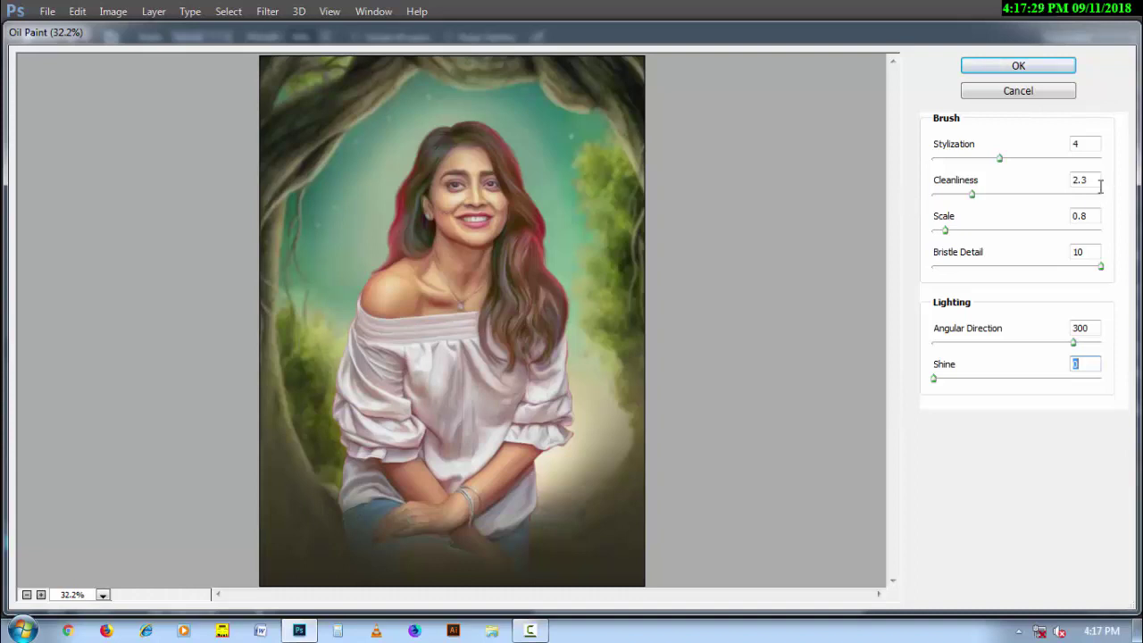
text(4)
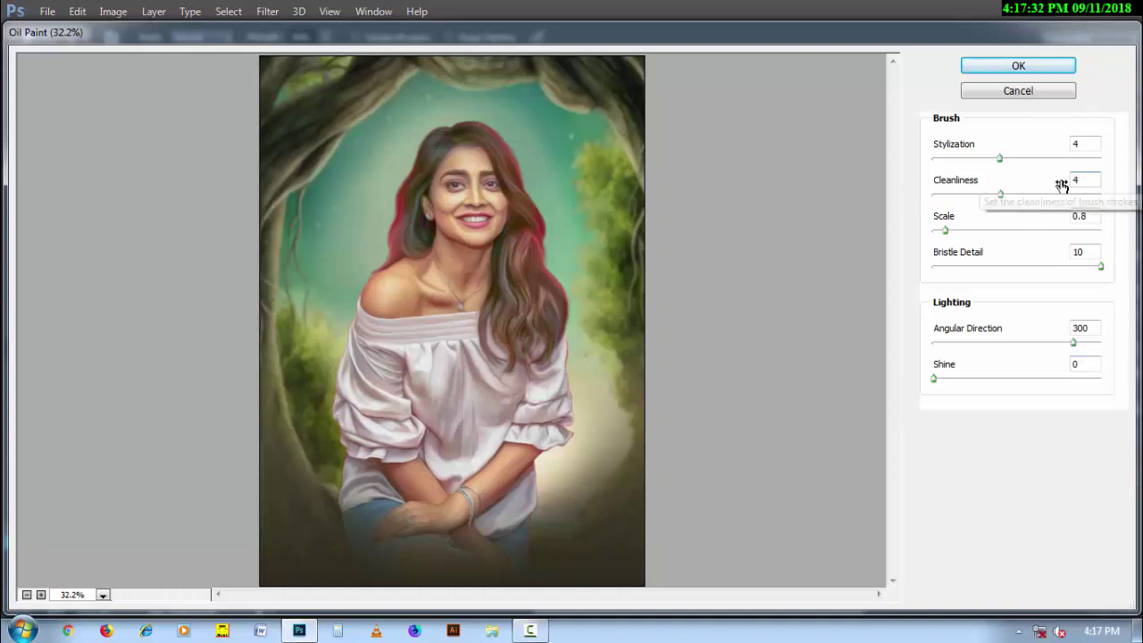
click(1013, 76)
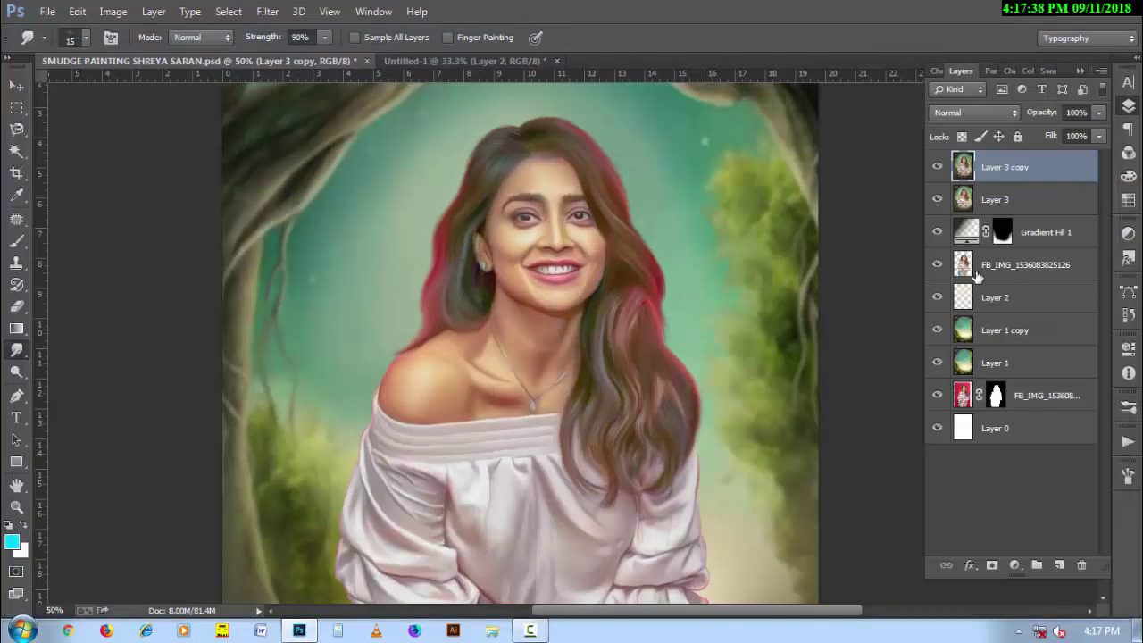
Paint black over the face on the mask with a 45 px brush, then stamp visible into Layer 4
click(16, 240)
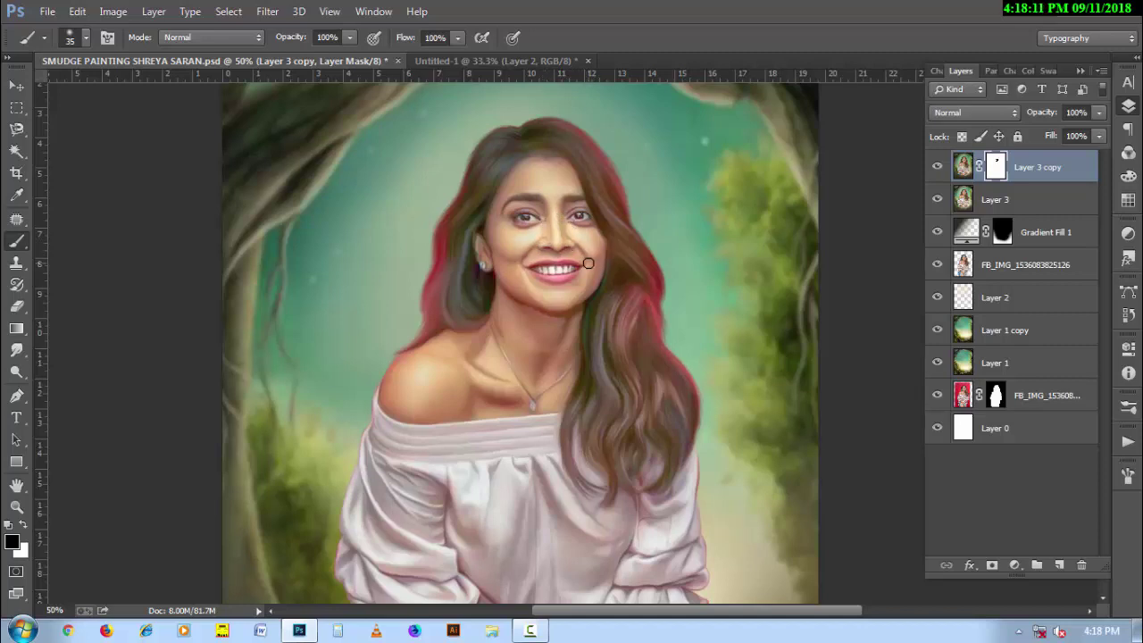
key(bracketright)
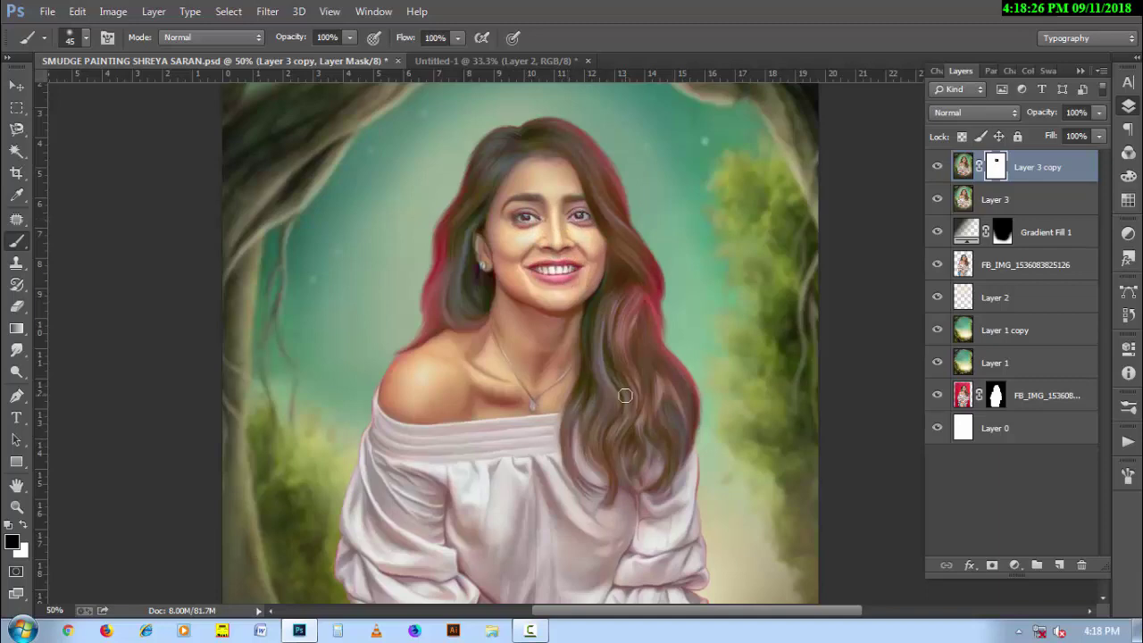
key(ctrl+minus)
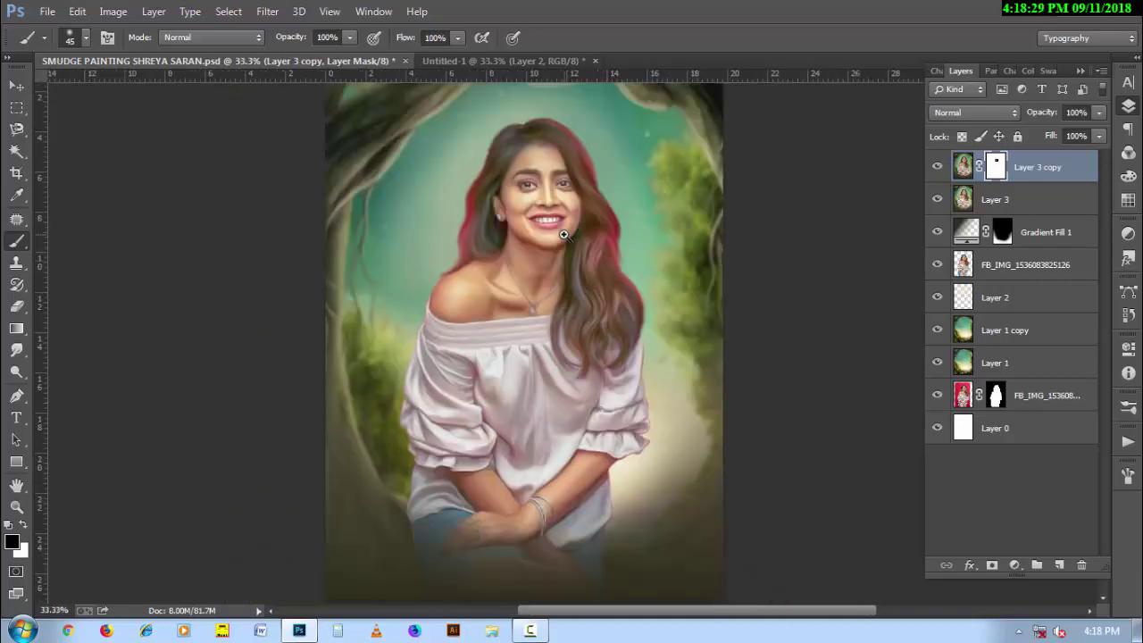
key(ctrl+plus)
key(ctrl+plus)
key(ctrl+plus)
key(ctrl+plus)
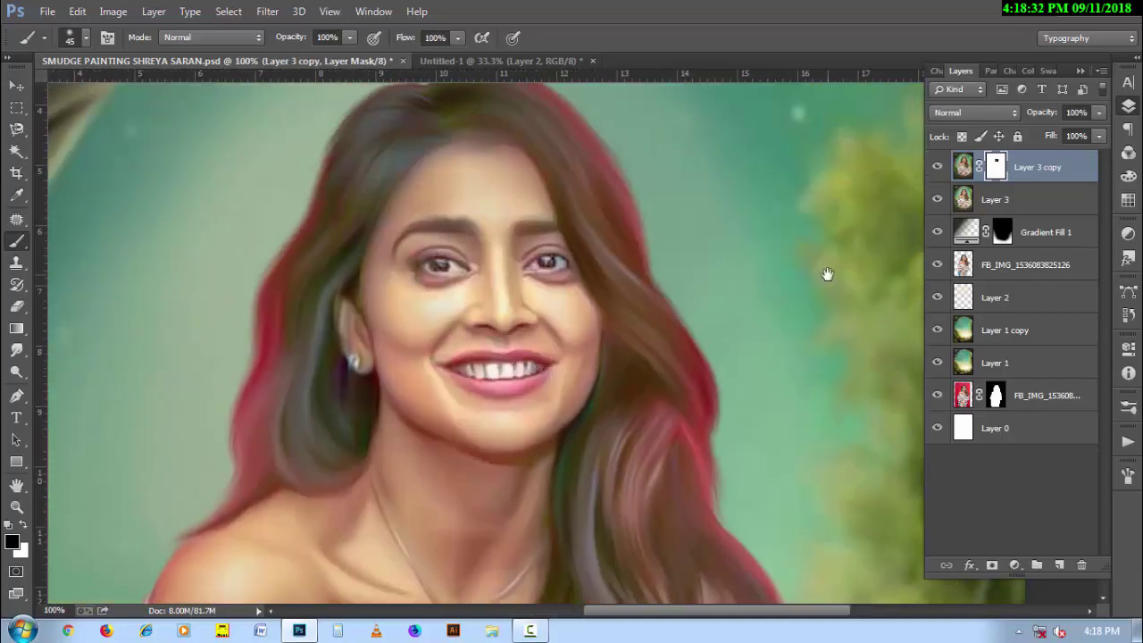
key(ctrl+shift+alt+e)
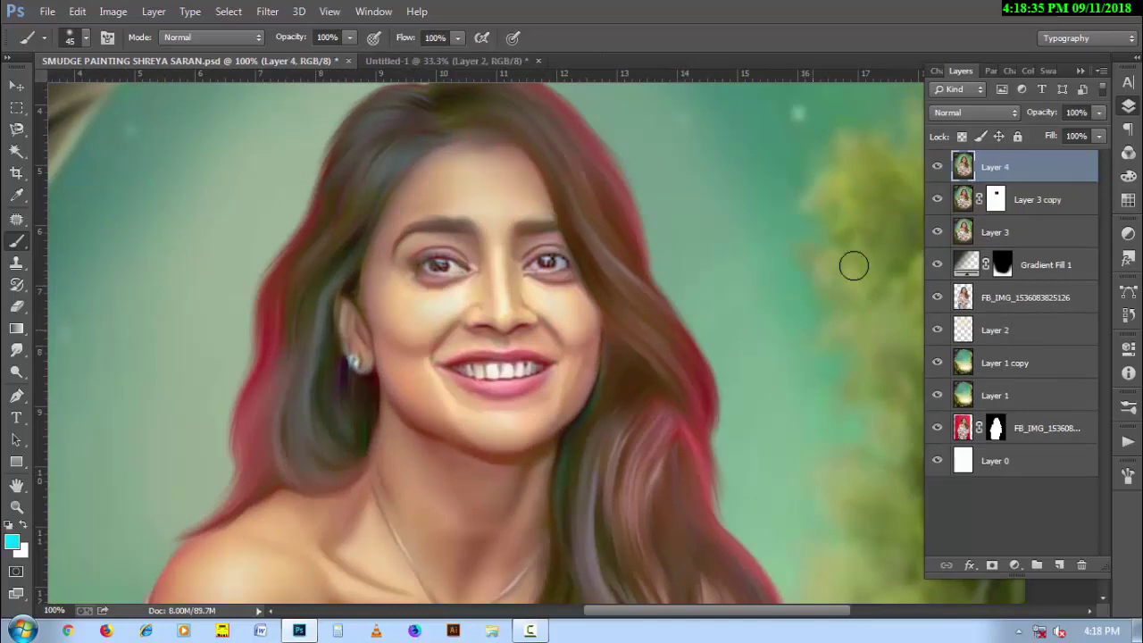
Set the Smudge tool to brush preset 65 at 20% strength and soften the left eyelid and inner corner
click(16, 351)
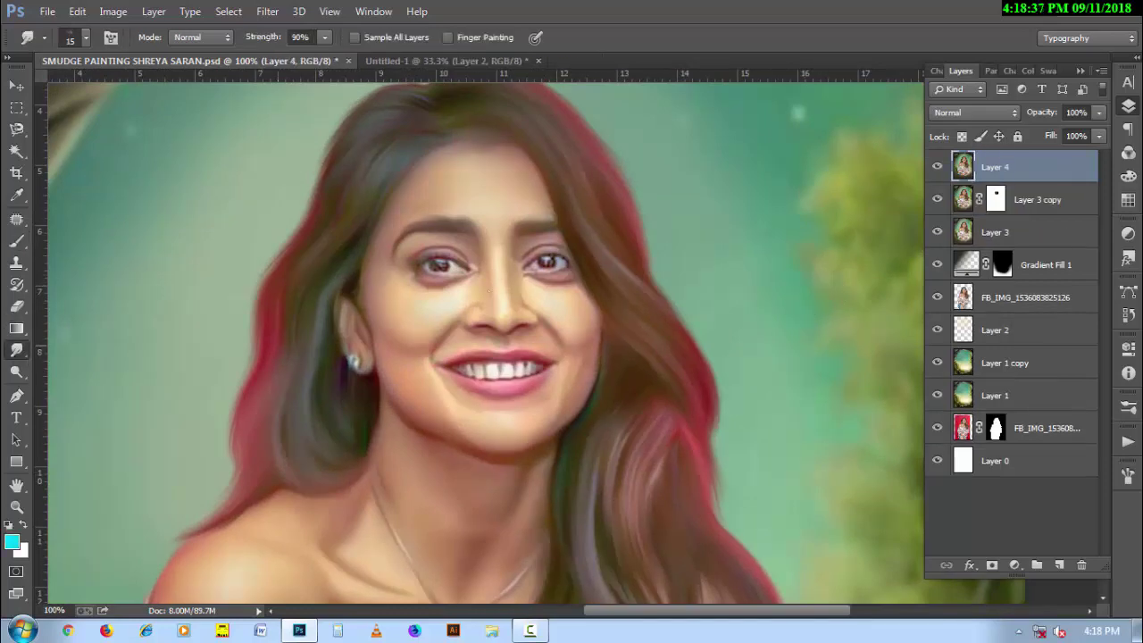
click(460, 279)
click(447, 275)
right_click(451, 263)
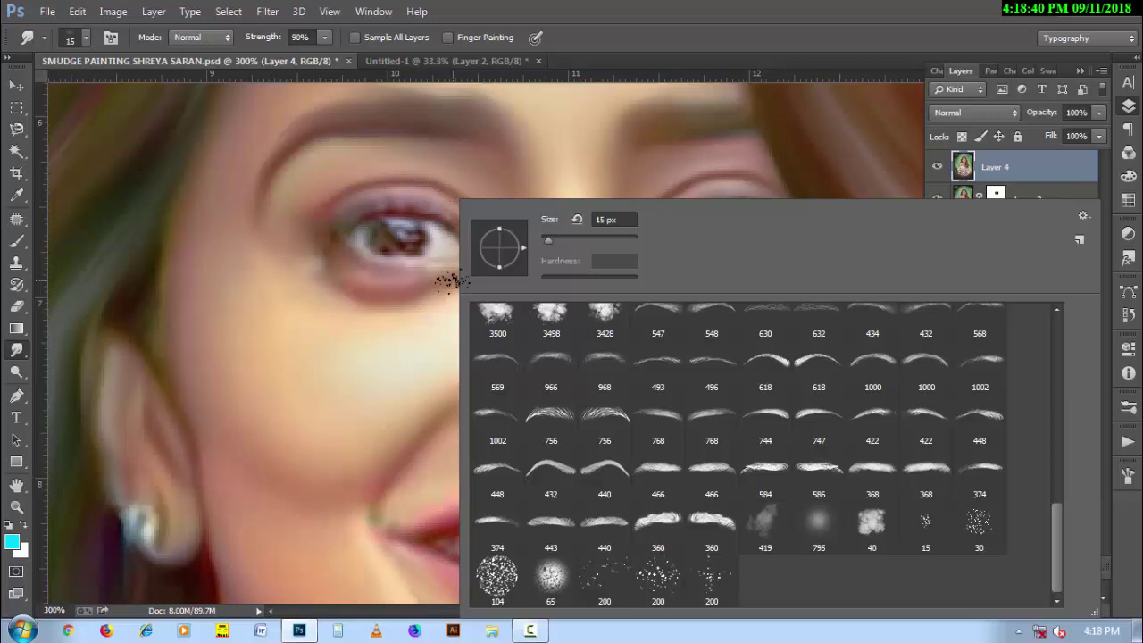
click(553, 578)
key(Return)
key(2)
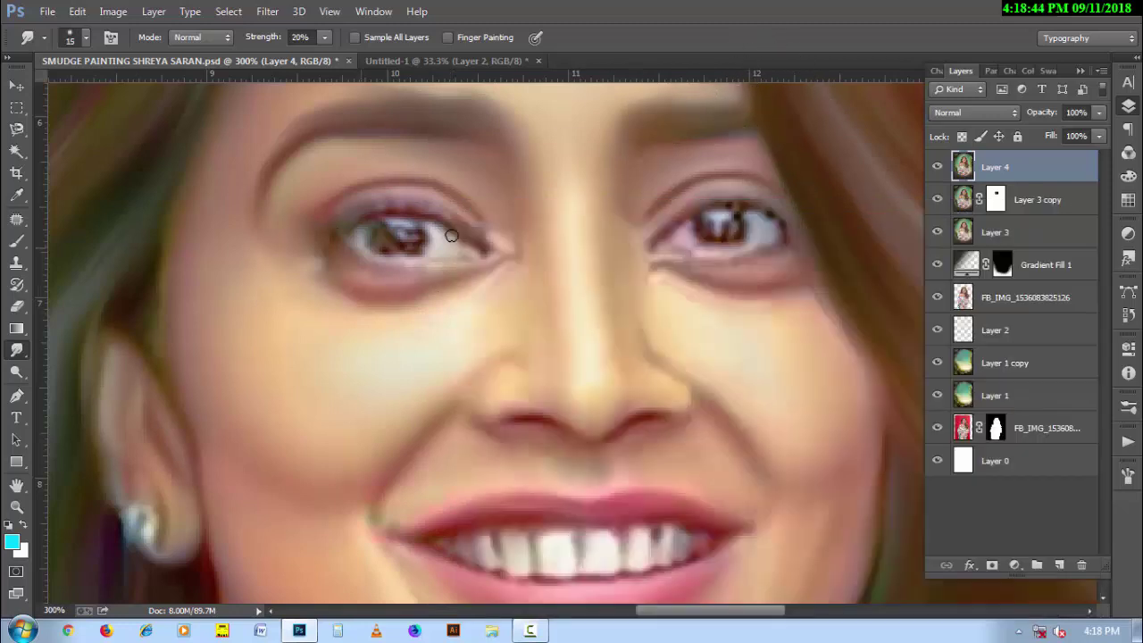
mouse_move(451, 235)
mouse_down()
mouse_move(439, 215)
mouse_move(472, 235)
mouse_move(456, 221)
mouse_move(352, 209)
mouse_move(323, 233)
mouse_up()
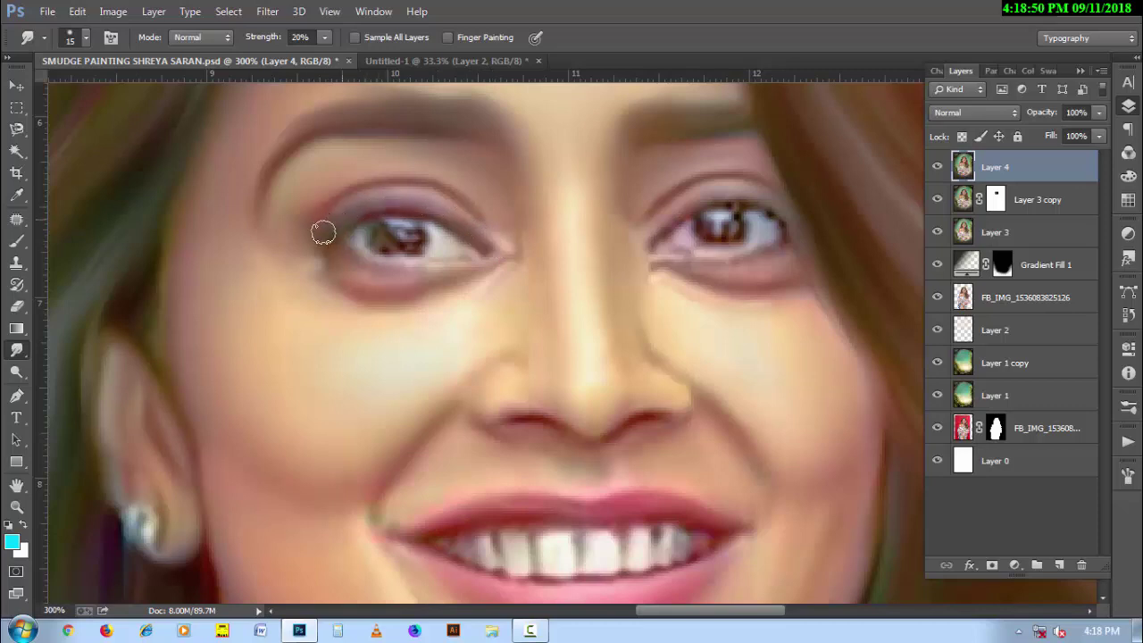
mouse_move(378, 283)
mouse_down()
mouse_move(354, 252)
mouse_move(371, 273)
mouse_move(355, 284)
mouse_move(444, 284)
mouse_move(382, 287)
mouse_move(314, 247)
mouse_move(326, 282)
mouse_move(475, 309)
mouse_up()
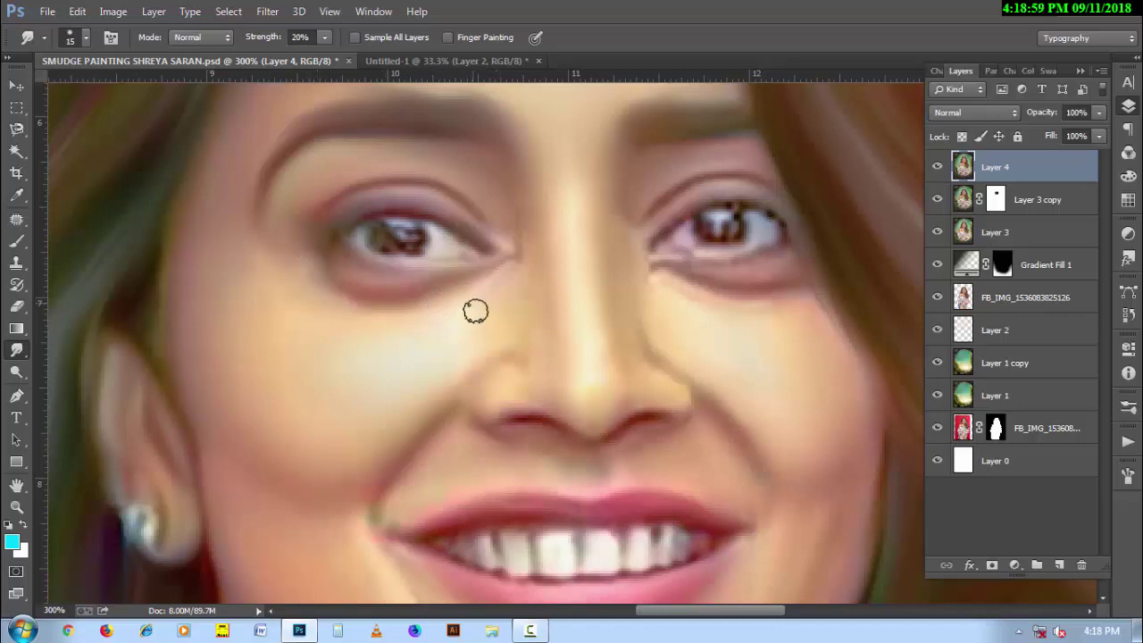
Soften the left iris and reshape the right eye's iris and white with a 10–15 px brush
key(bracketright)
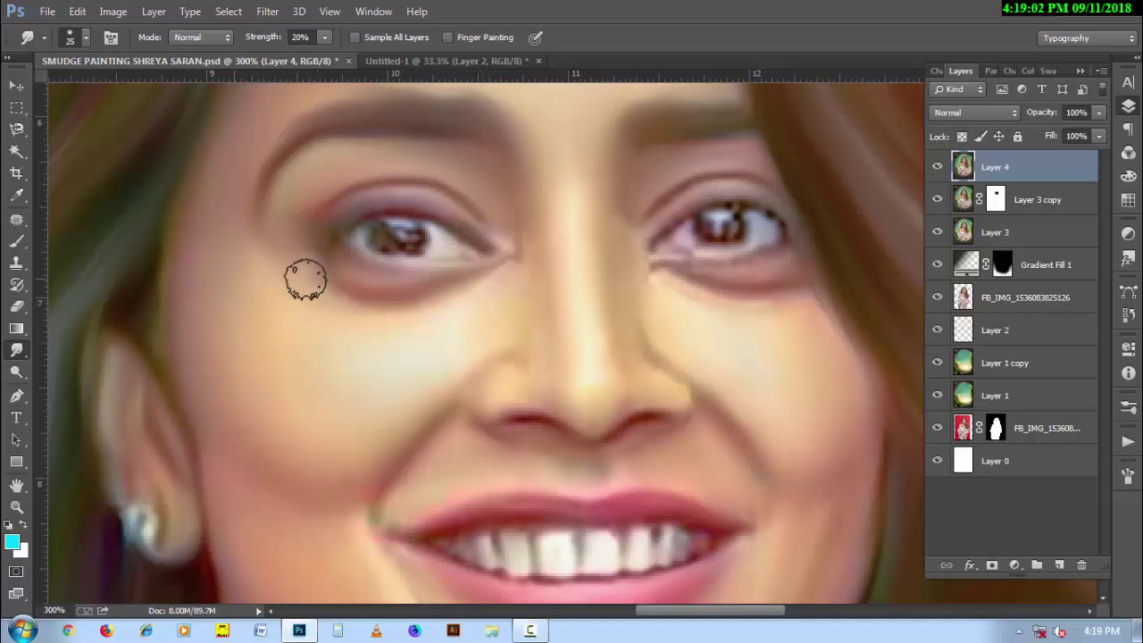
key(bracketleft)
key(bracketleft)
key(bracketleft)
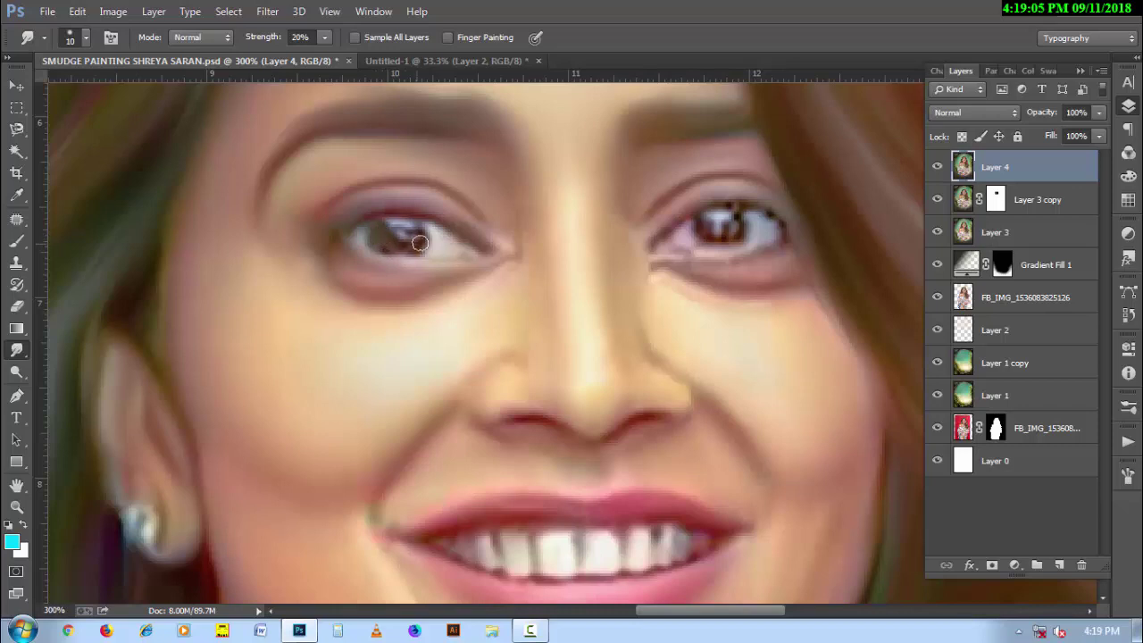
mouse_move(420, 242)
mouse_down()
mouse_move(385, 231)
mouse_move(449, 238)
mouse_move(390, 220)
mouse_up()
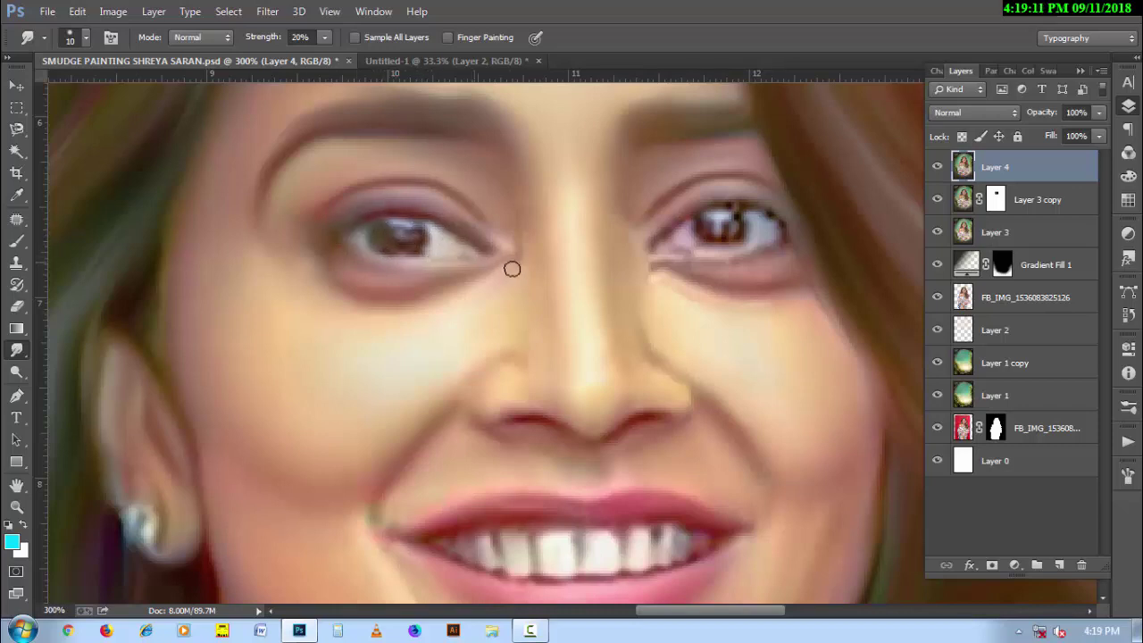
key(bracketright)
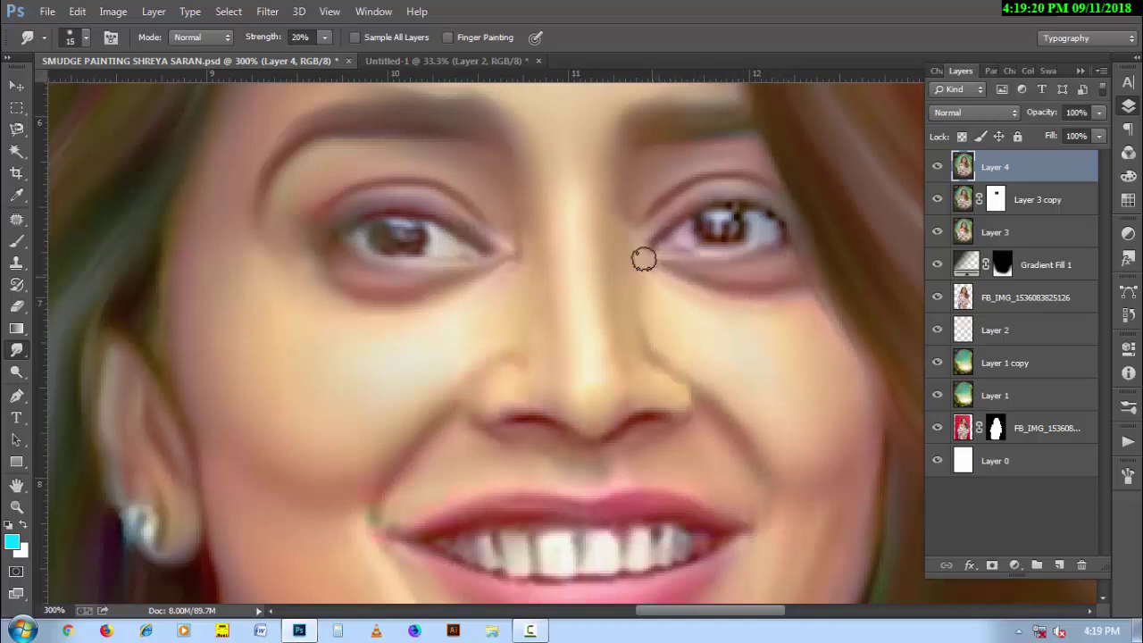
key(bracketleft)
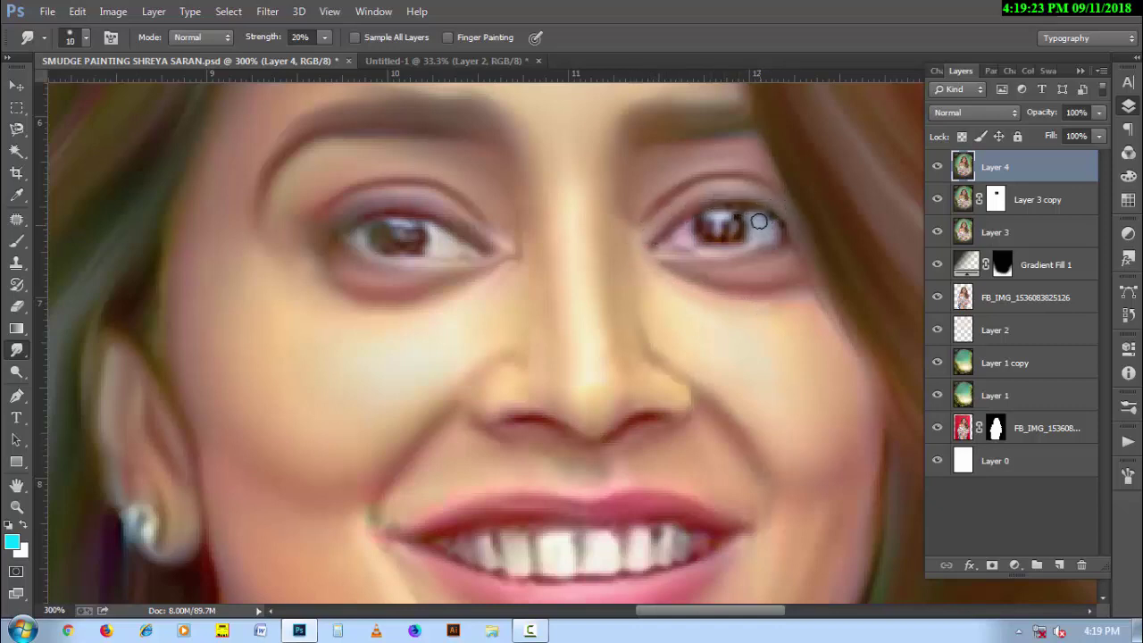
drag(768, 239, 731, 230)
key(bracketright)
alt+click(609, 340)
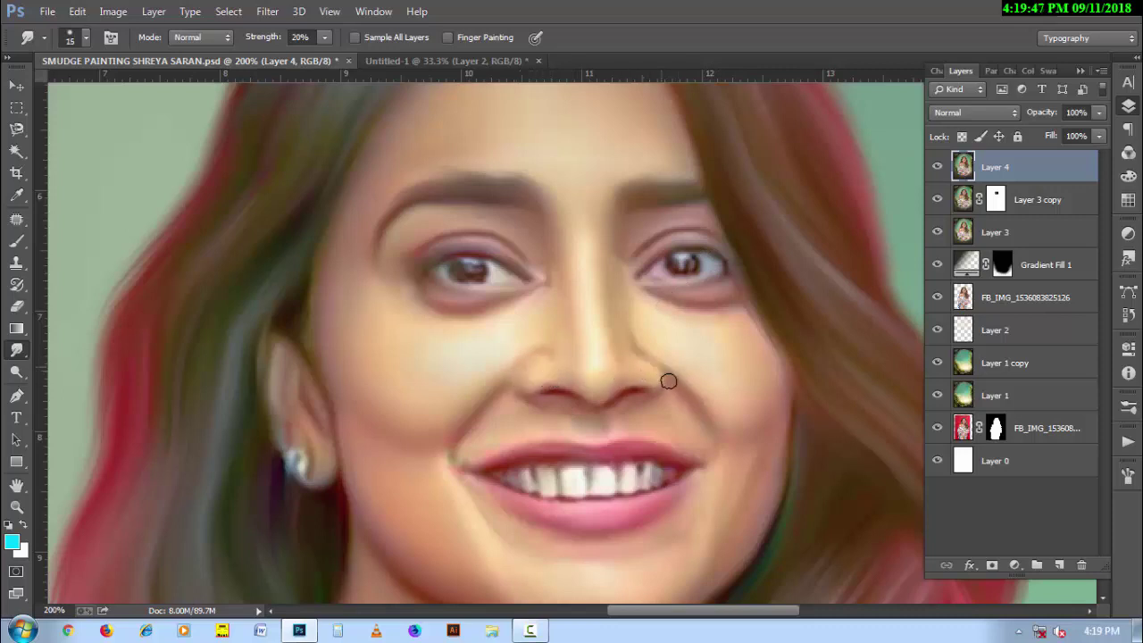
Smudge the nose, cheeks, chin and teeth at 20% strength, varying the brush between 15 and 35 px
key(bracketright)
key(bracketleft)
key(bracketleft)
key(bracketright)
key(bracketright)
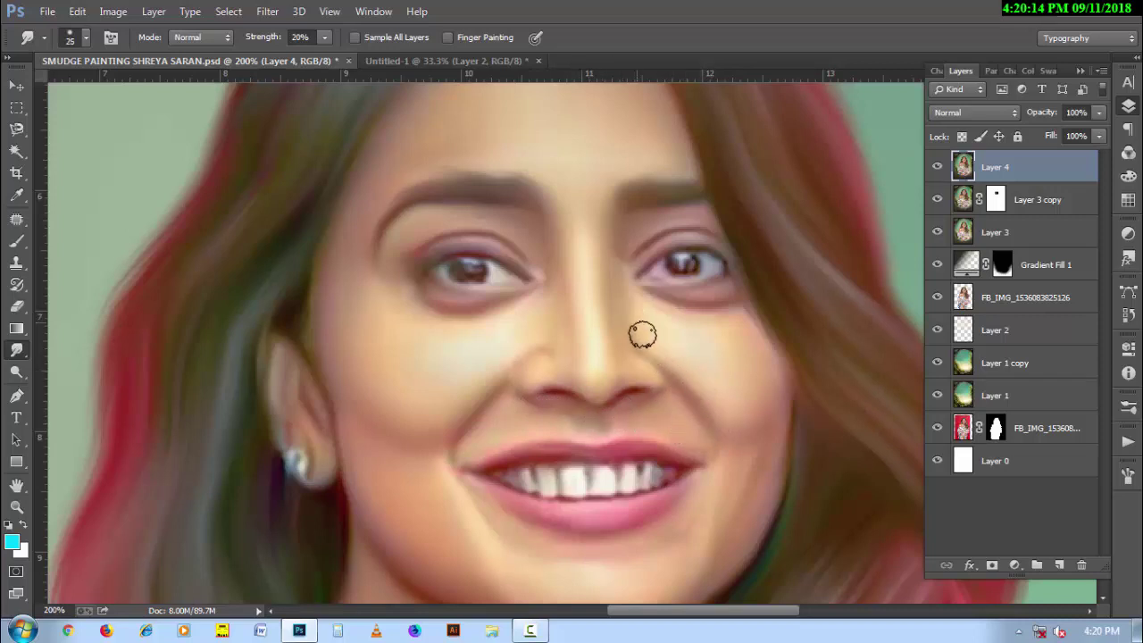
key(bracketright)
key(bracketright)
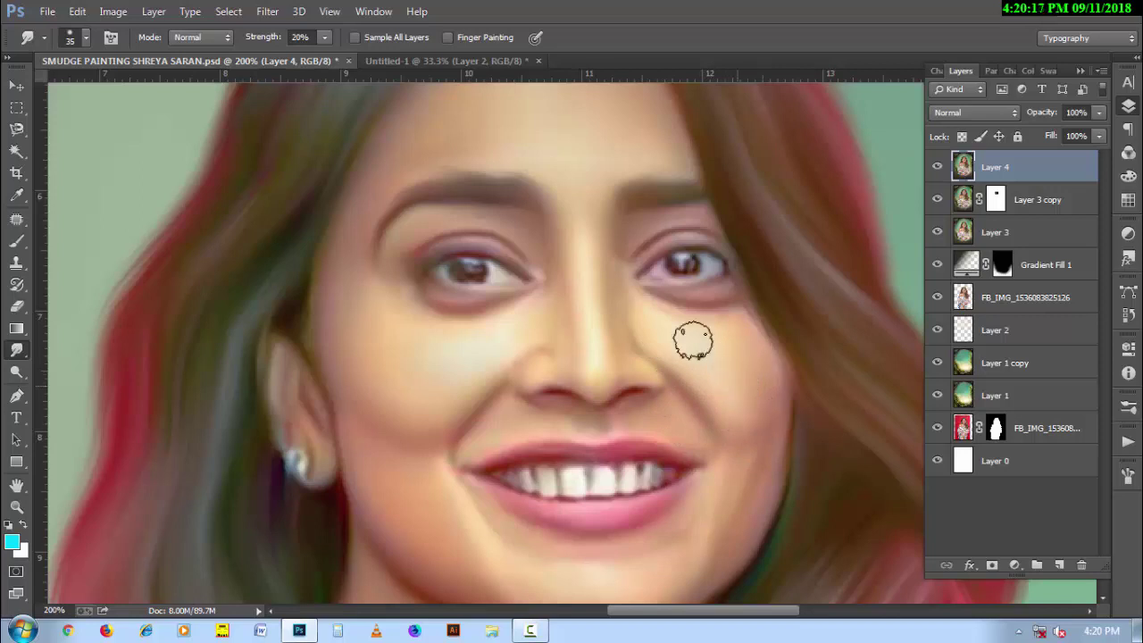
key(bracketleft)
key(bracketleft)
scroll(697, 500, down, 1)
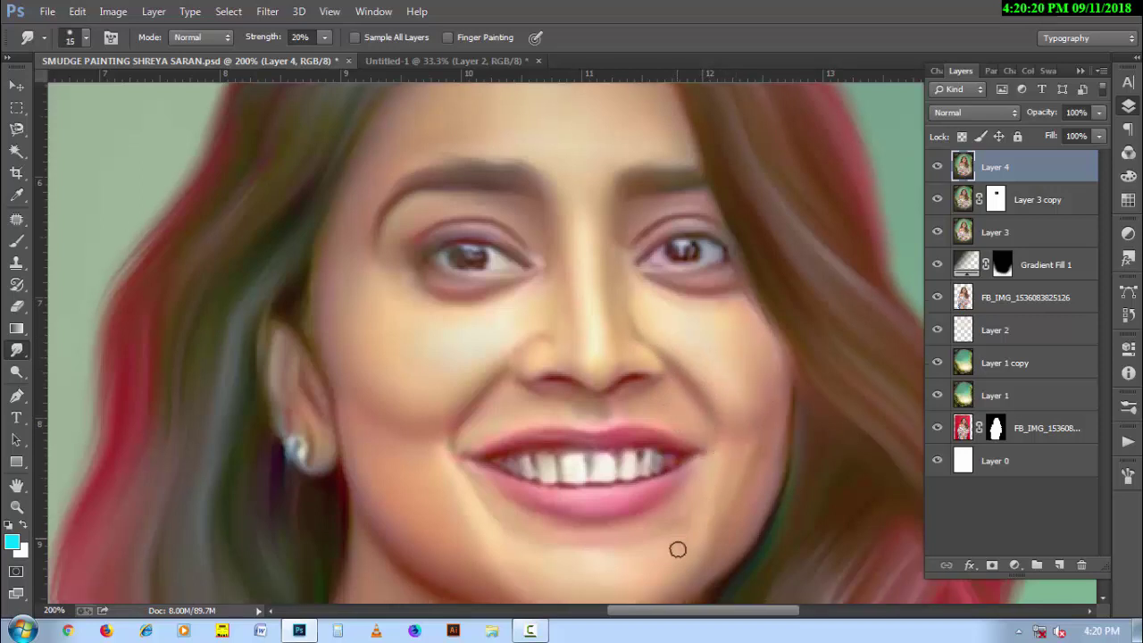
key(bracketright)
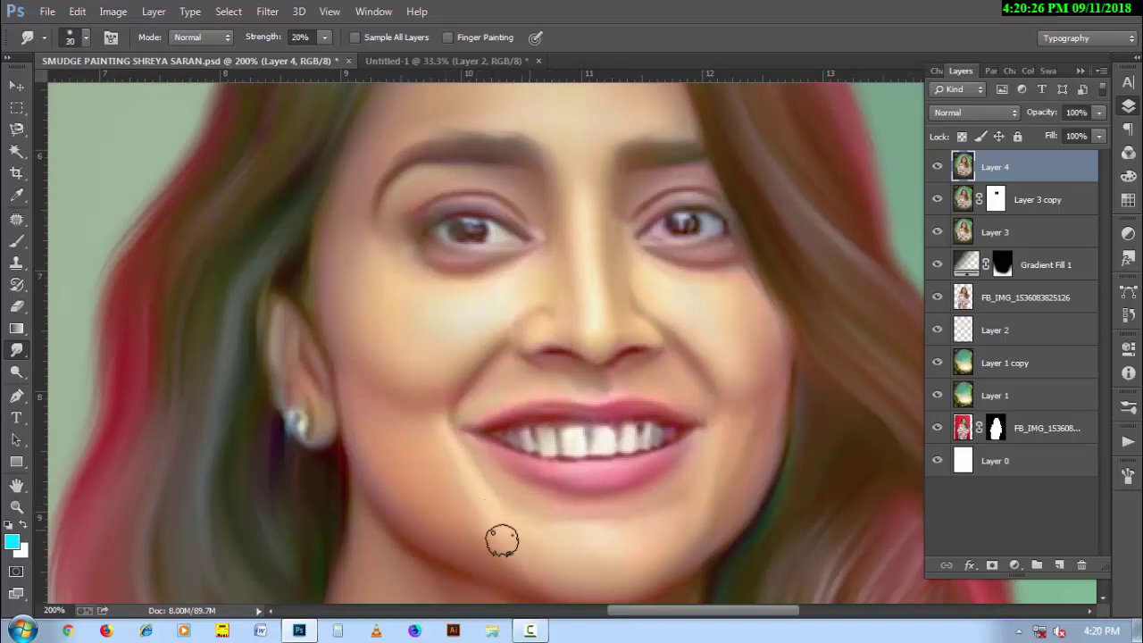
key(bracketright)
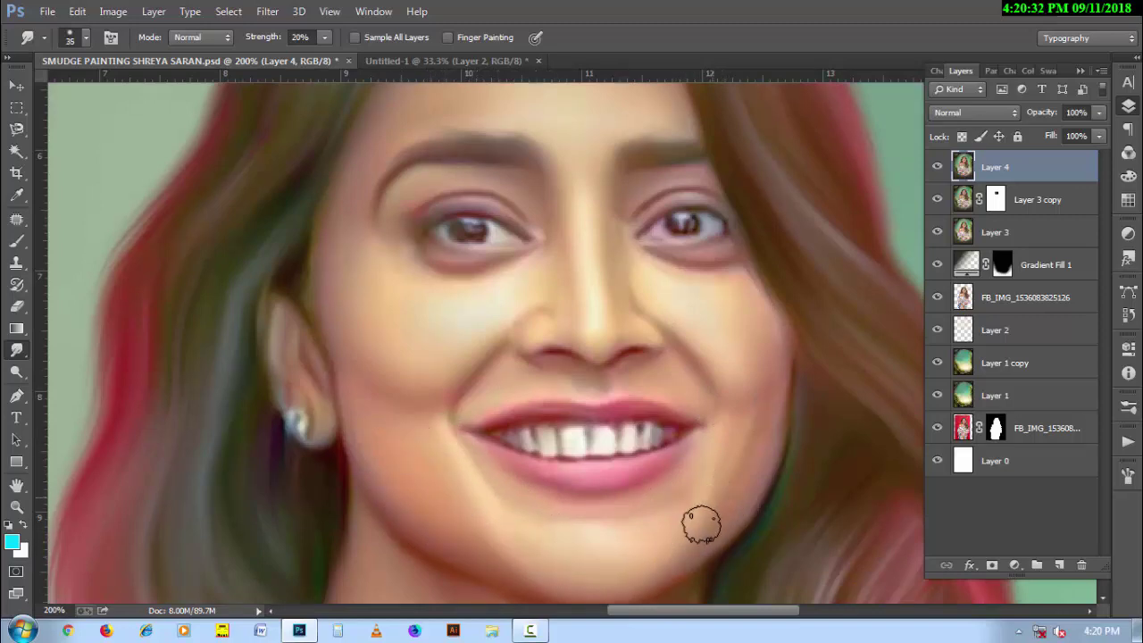
key(bracketleft)
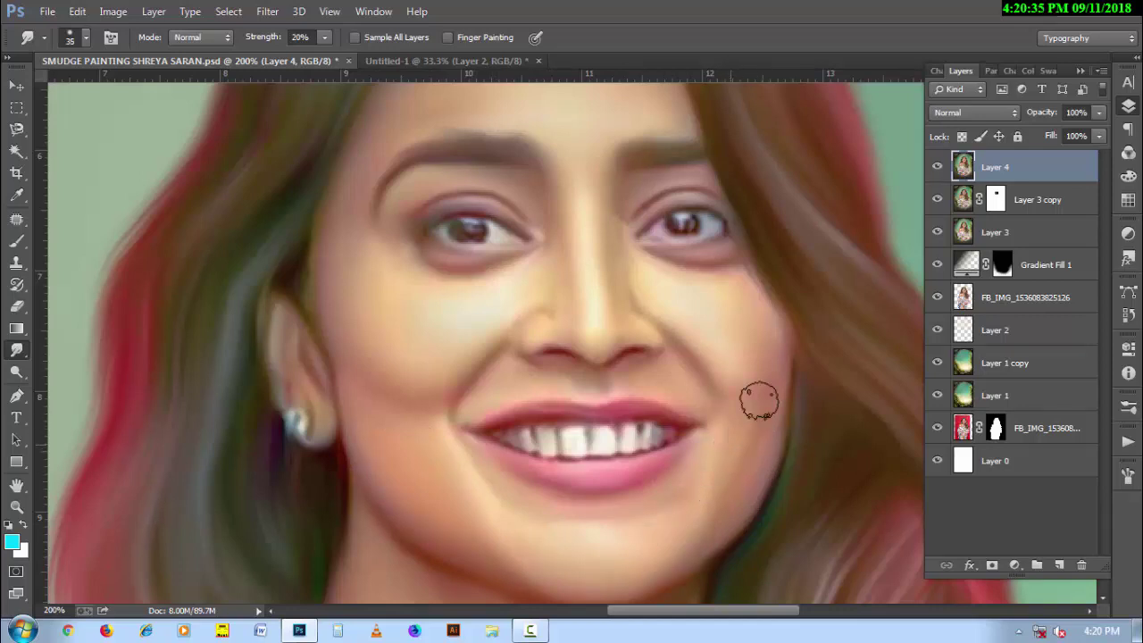
key(bracketright)
key(bracketleft)
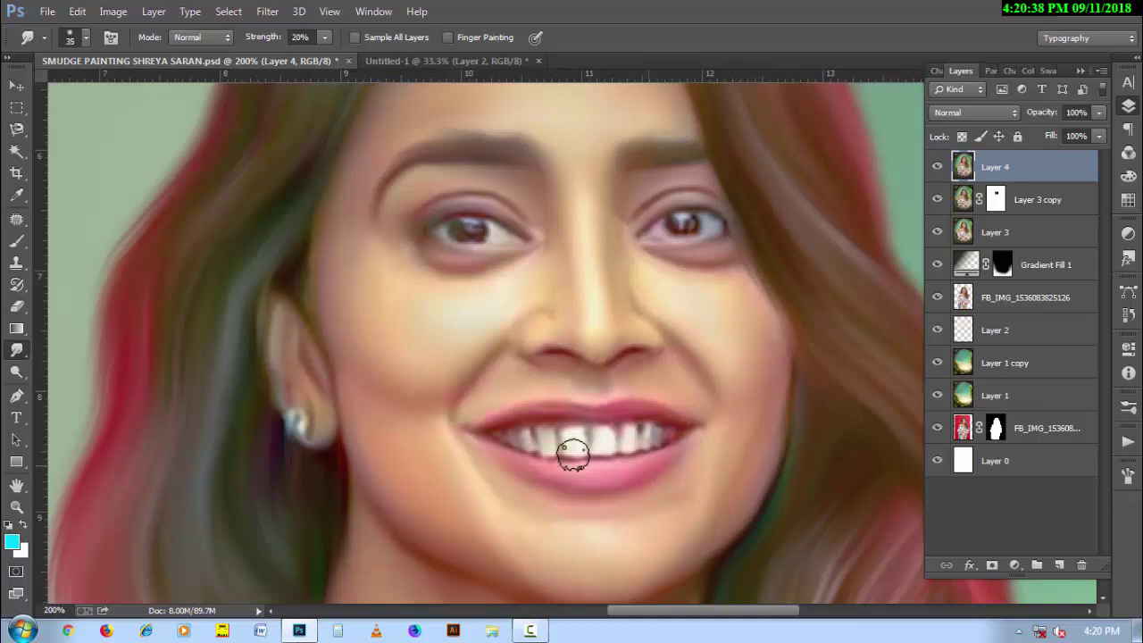
key(bracketleft)
key(bracketleft)
key(bracketleft)
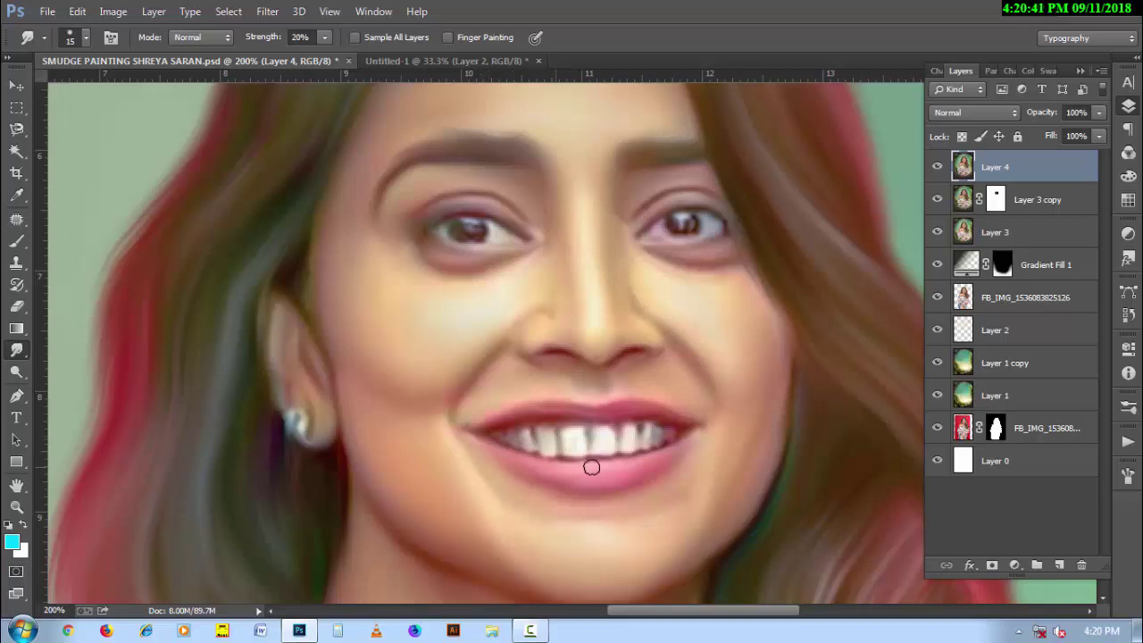
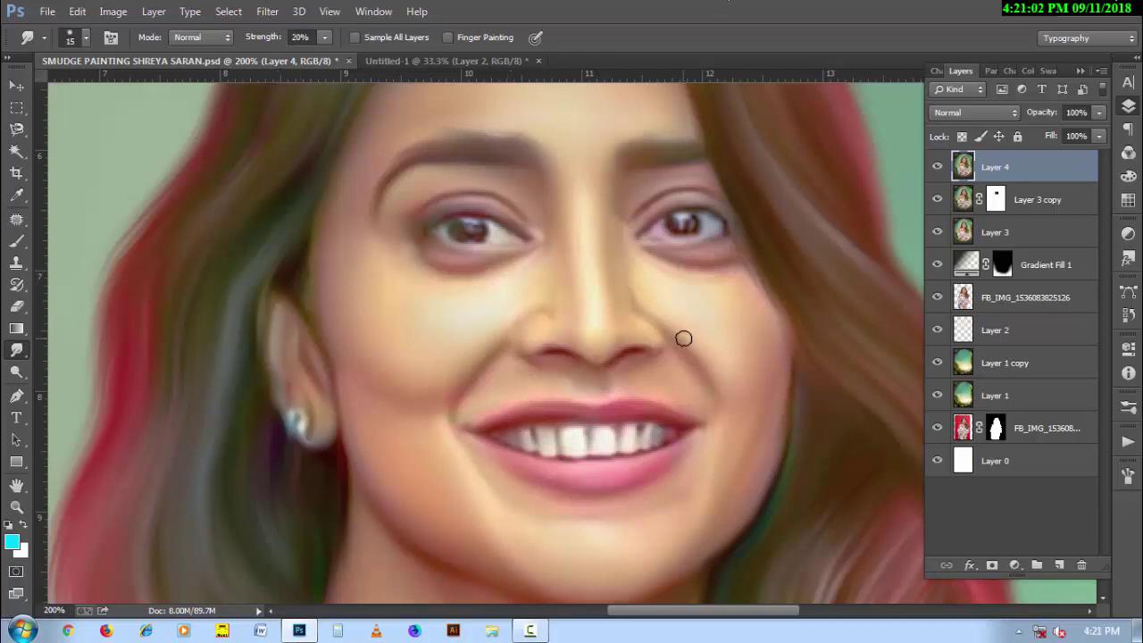
Zoom out to the whole portrait and add a top Hue/Saturation layer with Saturation 8
key(ctrl+minus)
drag(612, 411, 525, 335)
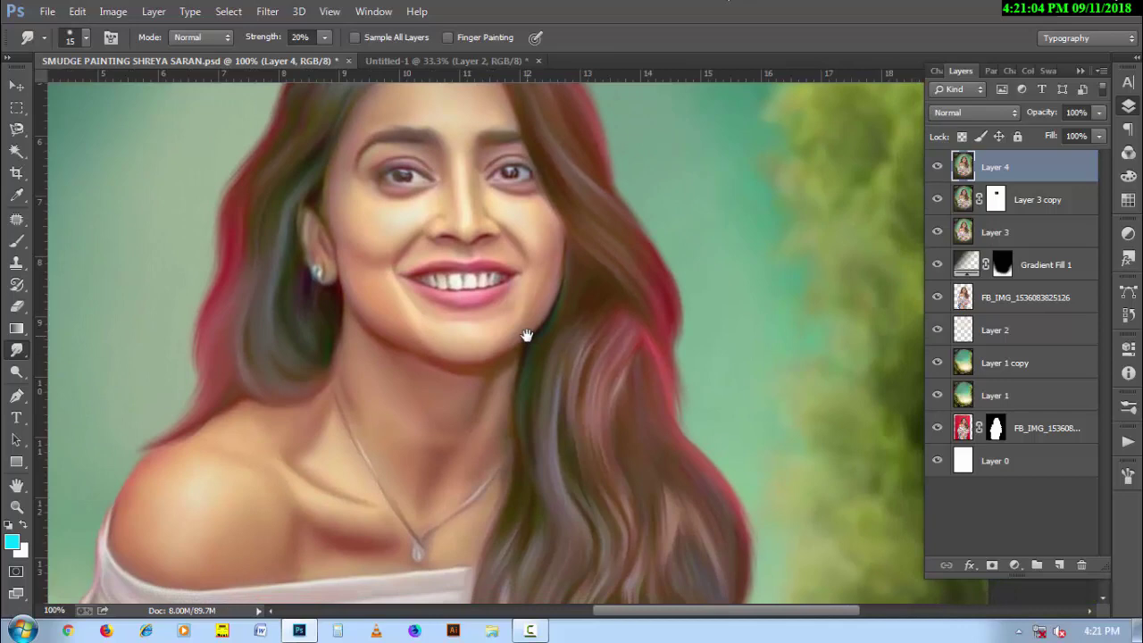
alt+click(482, 451)
alt+click(524, 444)
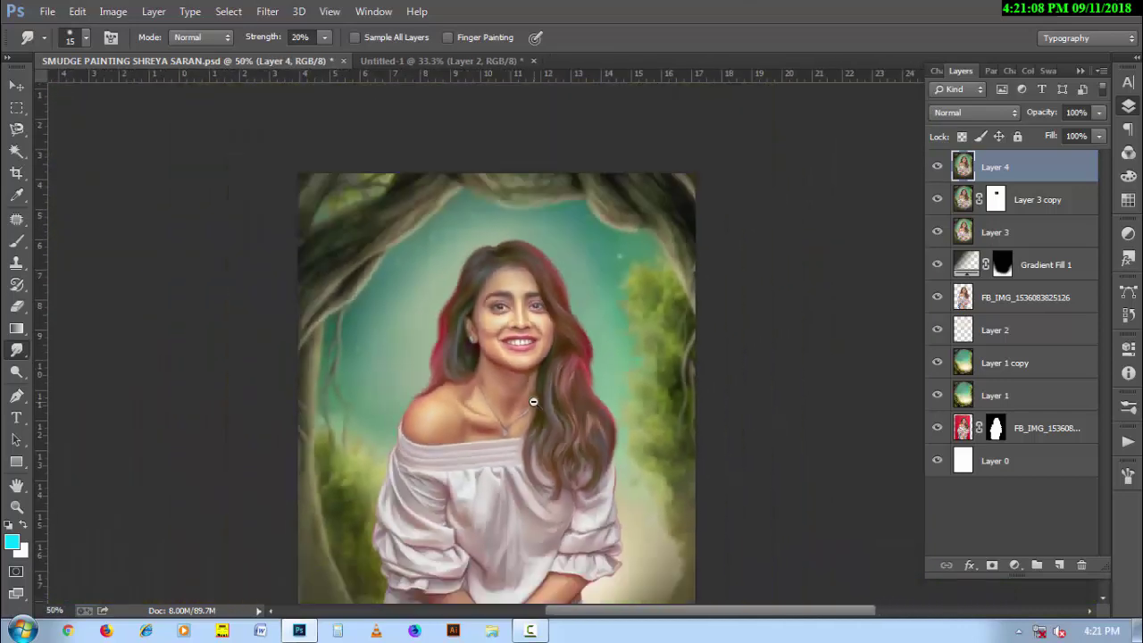
alt+click(533, 402)
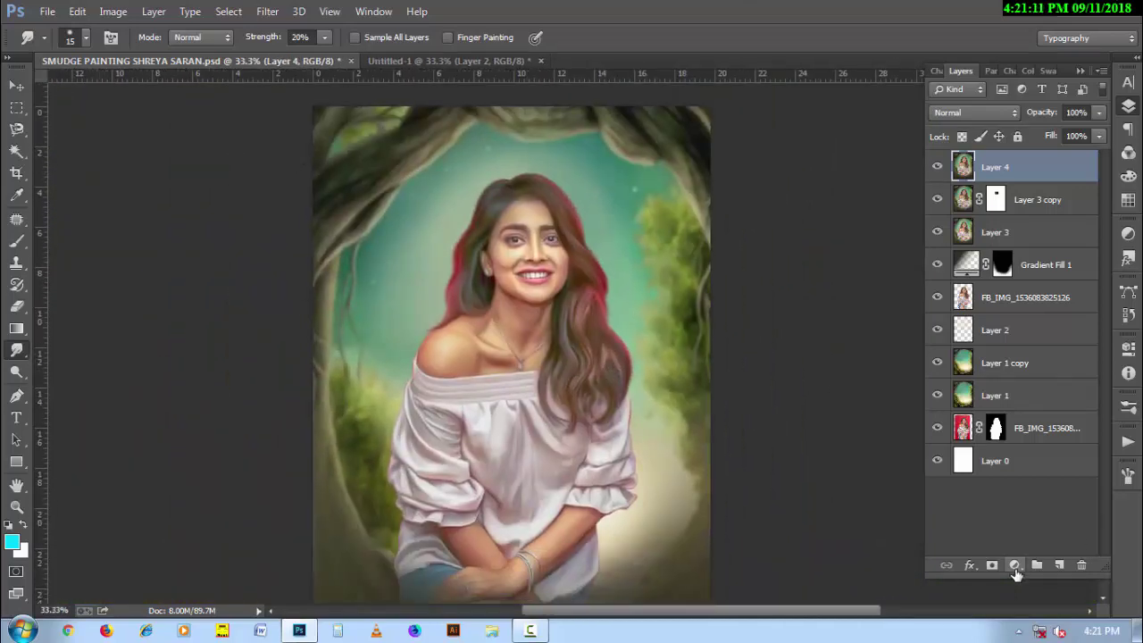
click(1014, 564)
click(1018, 363)
click(1060, 444)
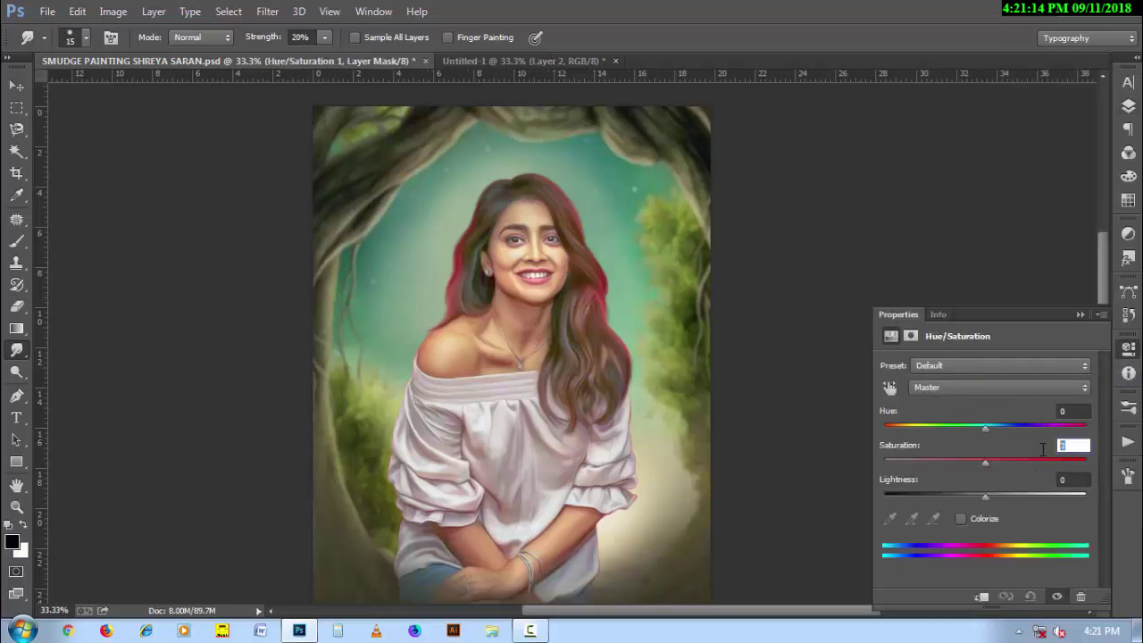
text(8)
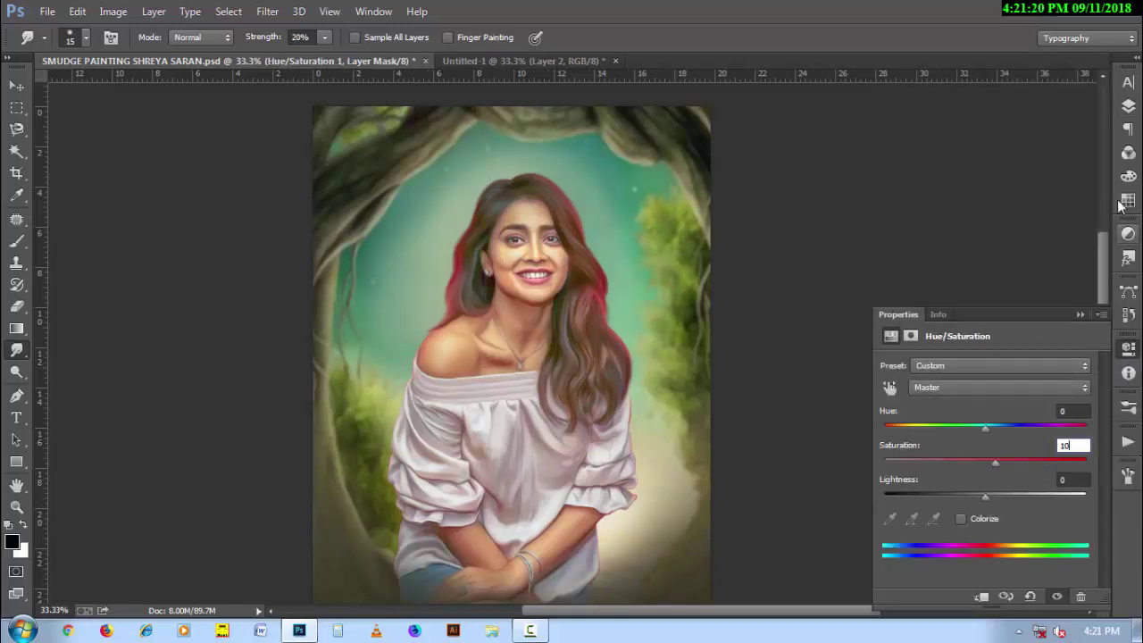
click(1128, 108)
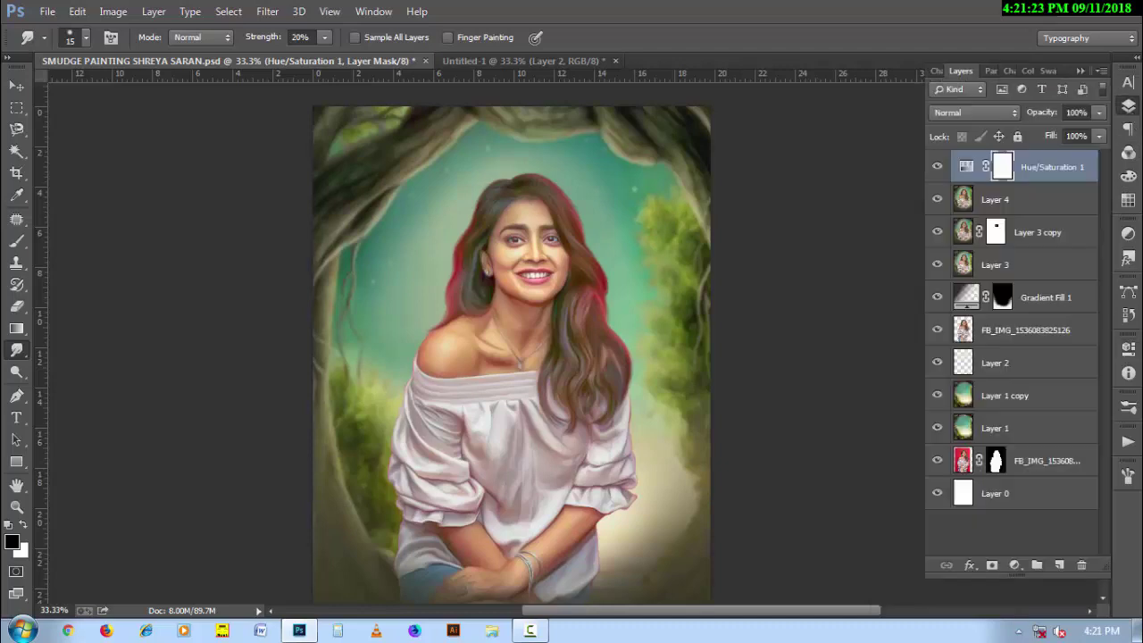
Add a second Hue/Saturation layer and adjust the Reds saturation and boost the Yellows
click(1014, 564)
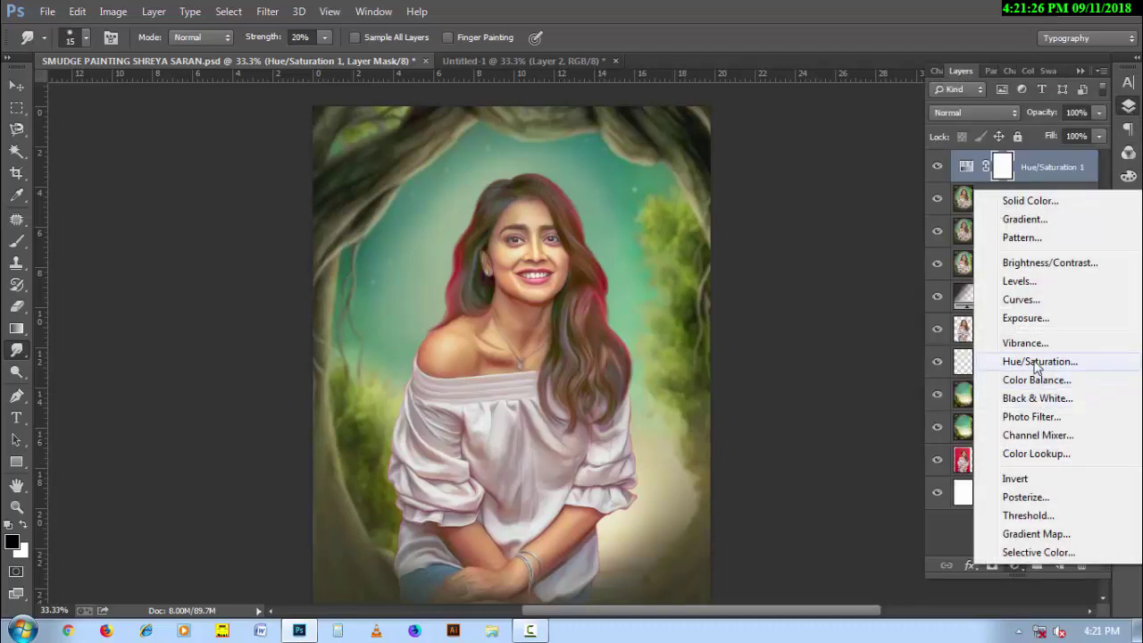
click(1020, 360)
click(974, 386)
click(968, 419)
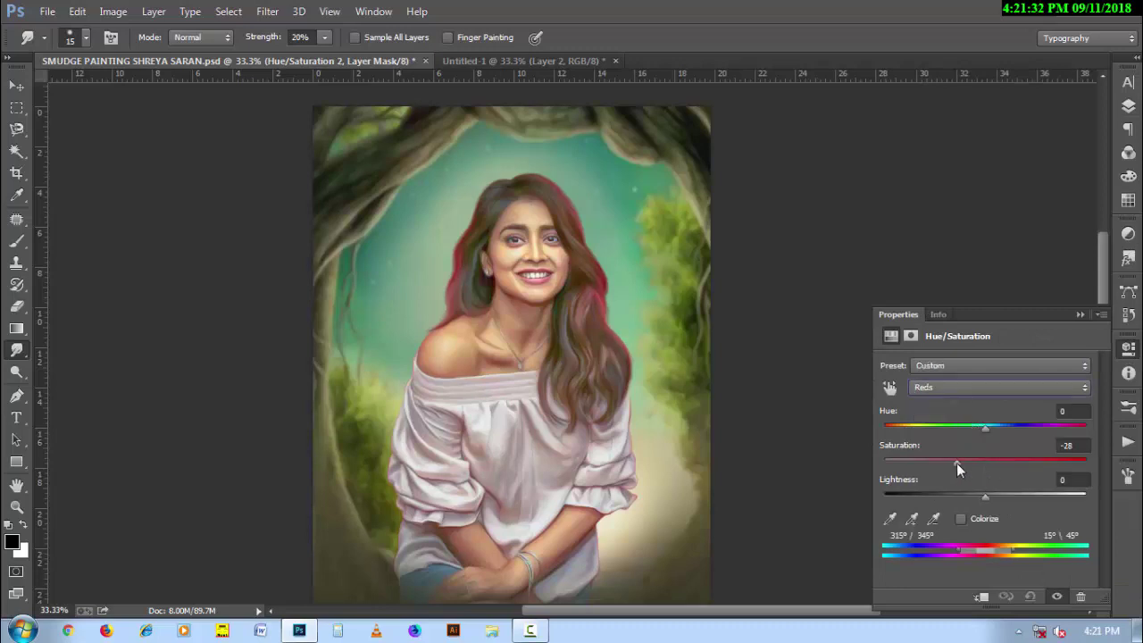
drag(956, 464, 992, 463)
click(968, 388)
click(959, 430)
drag(988, 464, 1013, 464)
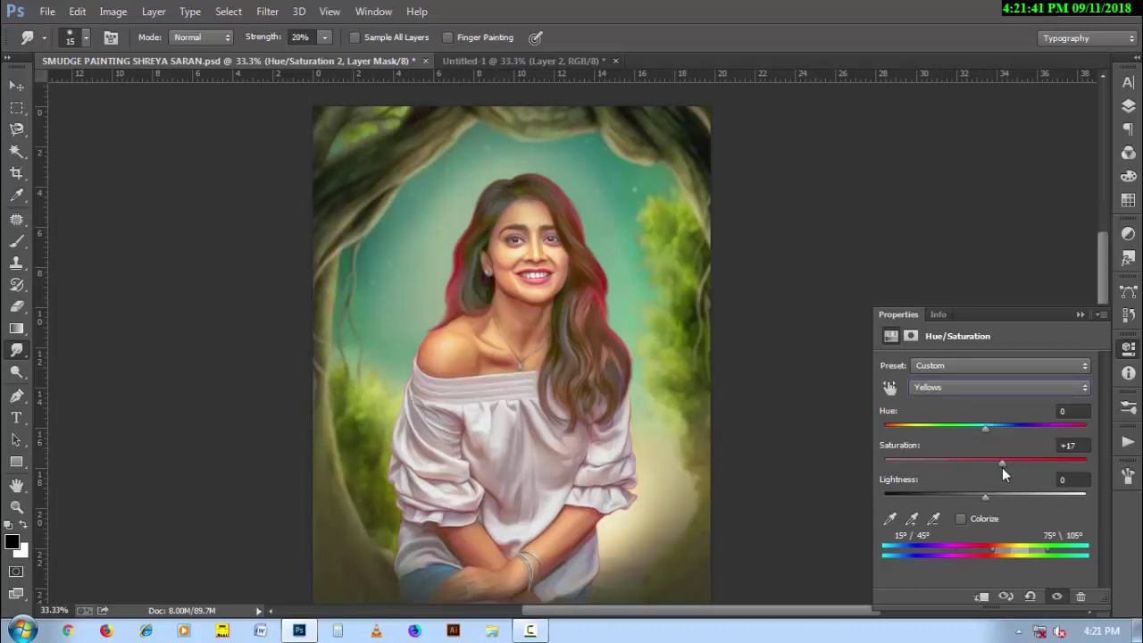
Adjust the Greens saturation and reduce the Cyans saturation to -23
click(964, 390)
click(968, 449)
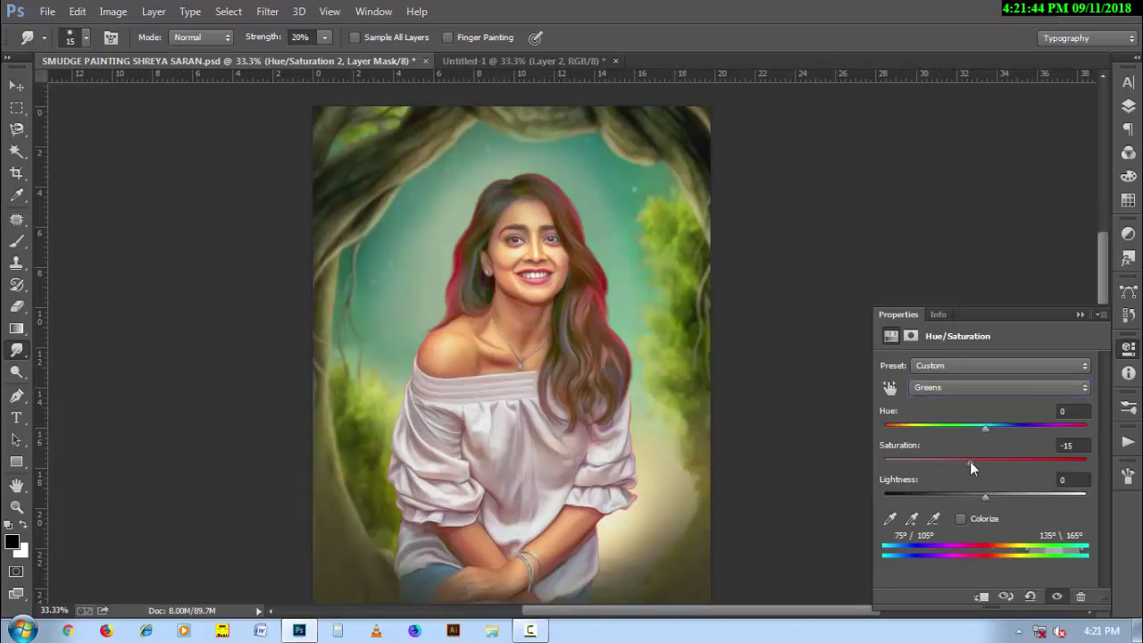
mouse_move(970, 460)
mouse_down()
mouse_move(943, 464)
mouse_move(1003, 467)
mouse_up()
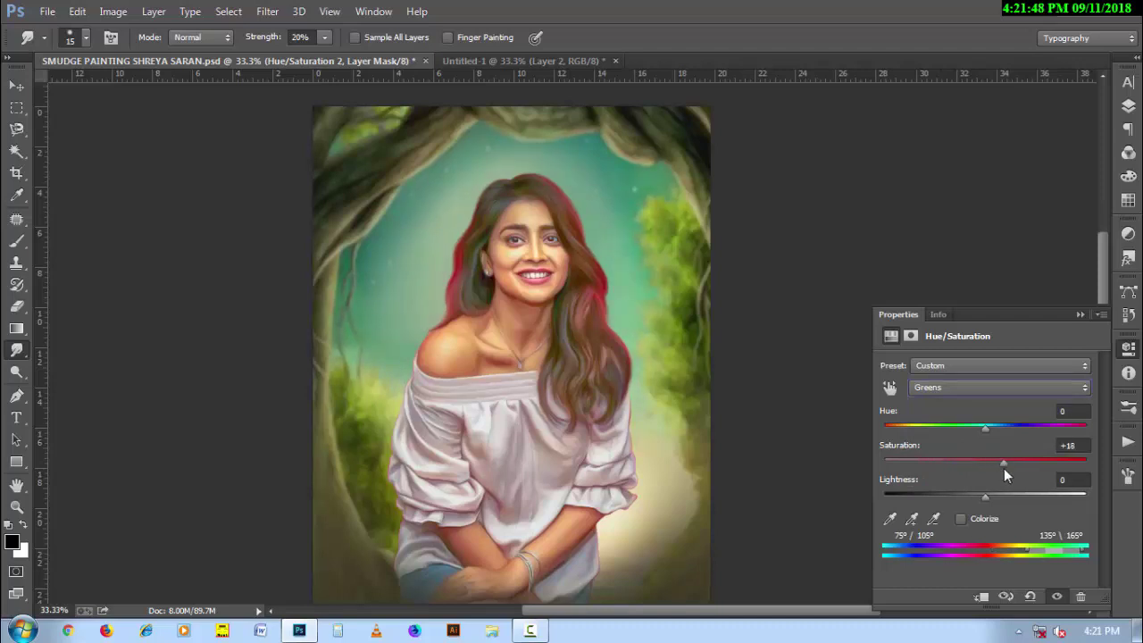
click(948, 386)
click(956, 460)
mouse_move(986, 469)
mouse_down()
mouse_move(966, 464)
mouse_move(1010, 466)
mouse_move(962, 474)
mouse_up()
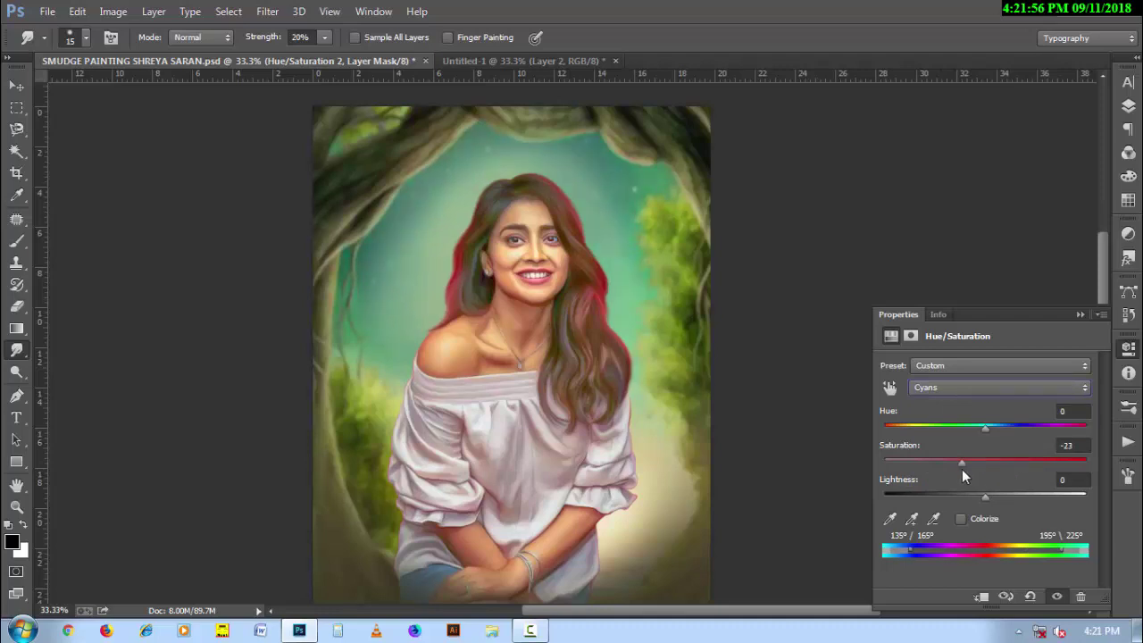
Set the Blues saturation to +36 and desaturate the Magentas to -21
click(997, 387)
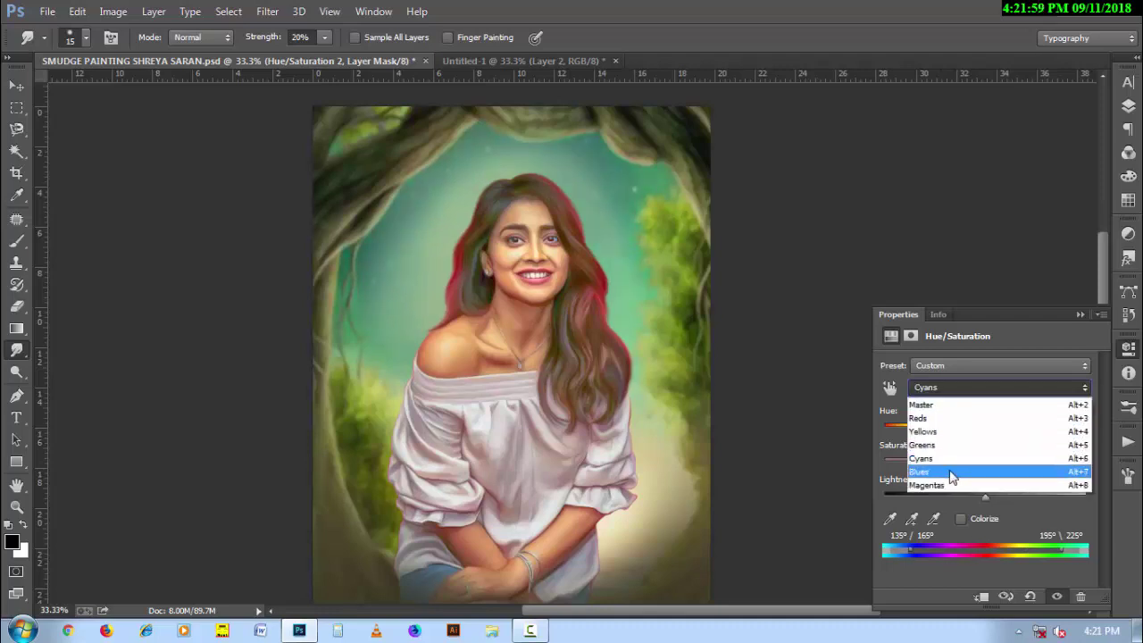
click(989, 473)
mouse_move(970, 471)
mouse_down()
mouse_move(1015, 467)
mouse_move(969, 475)
mouse_up()
click(997, 387)
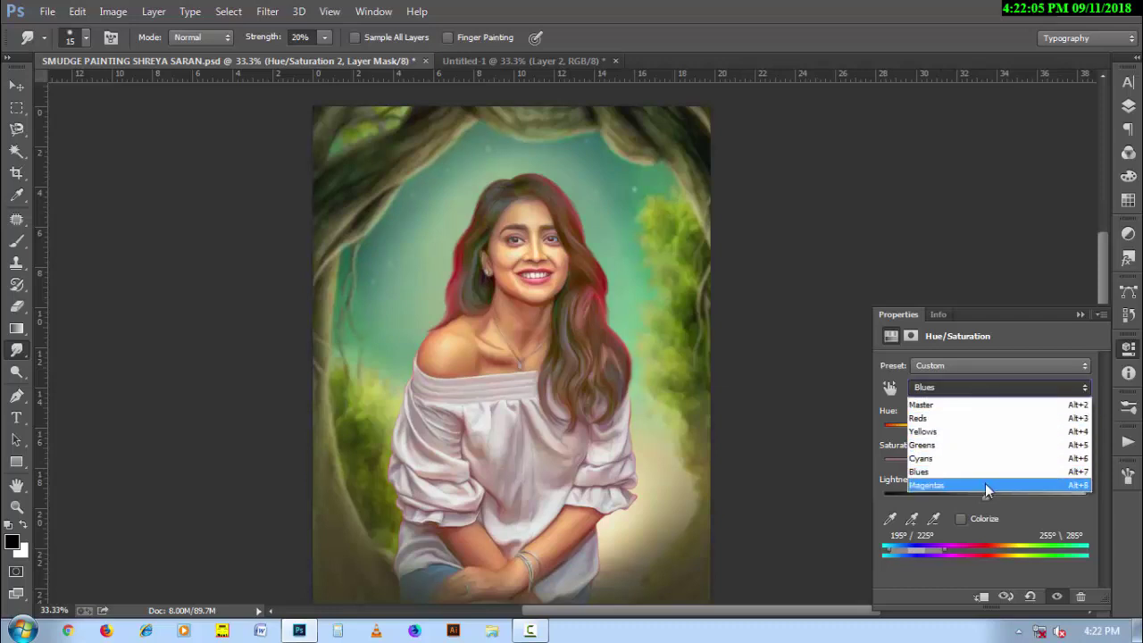
click(985, 483)
mouse_move(1017, 461)
mouse_down()
mouse_move(943, 460)
mouse_move(1009, 460)
mouse_move(963, 465)
mouse_up()
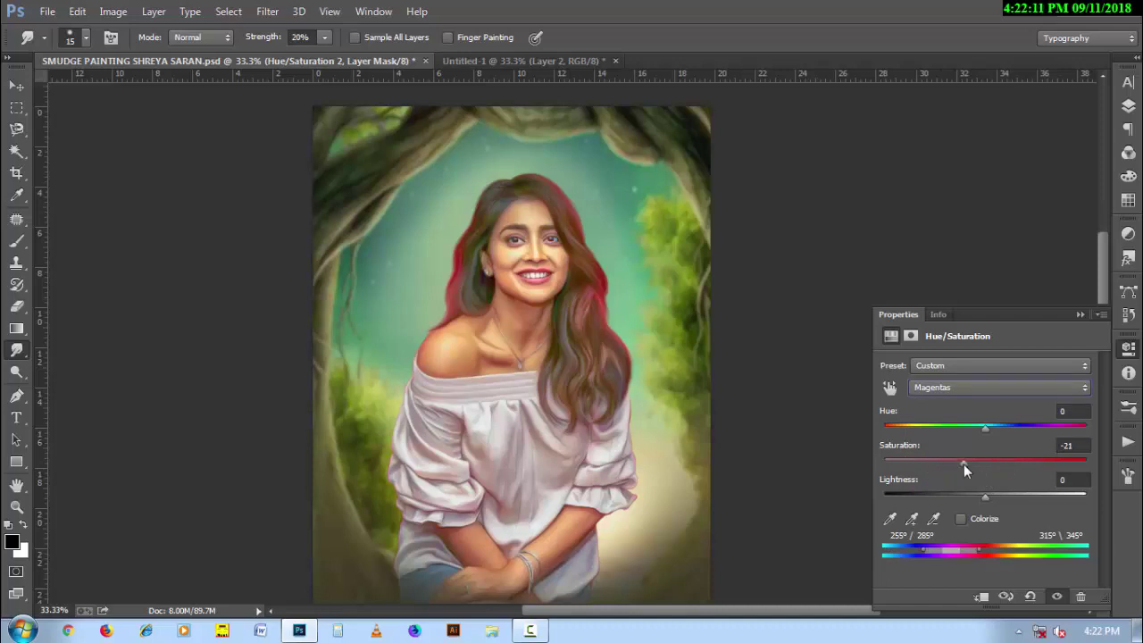
click(1128, 105)
click(1014, 565)
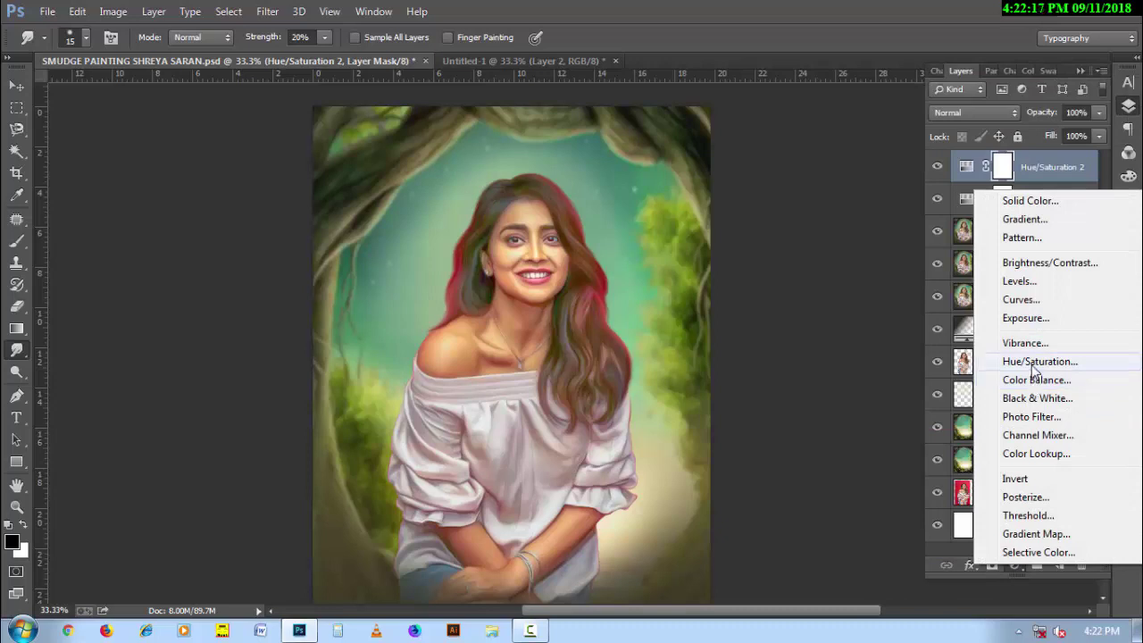
Add a third Hue/Saturation layer in Soft Light mode with its mask inverted to black
click(1022, 361)
click(1127, 105)
click(968, 113)
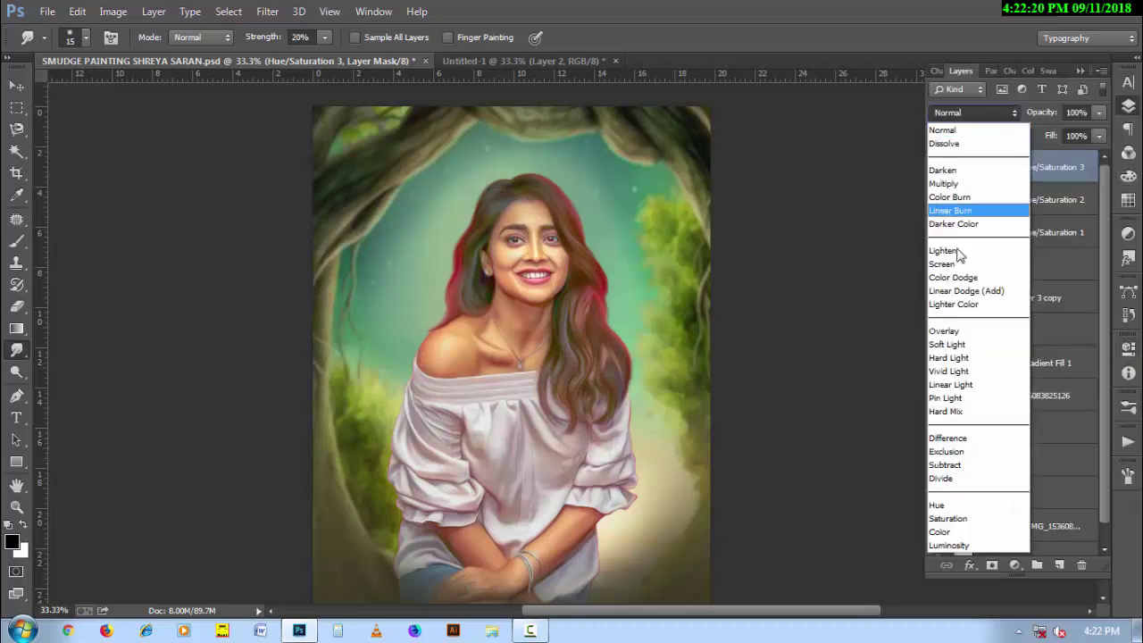
click(957, 349)
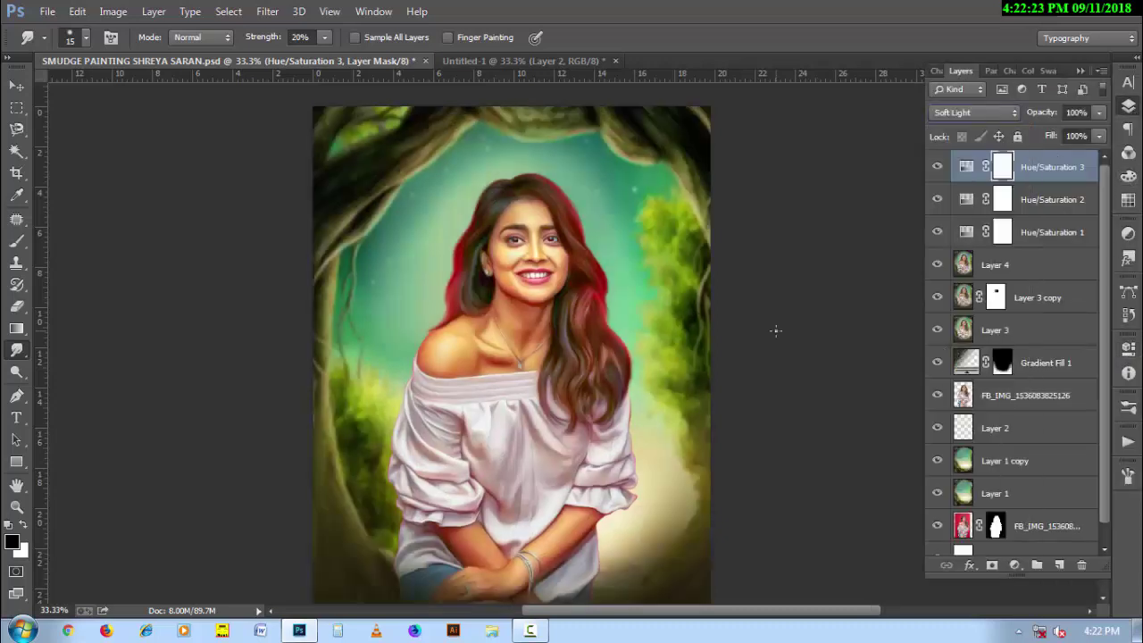
key(ctrl+i)
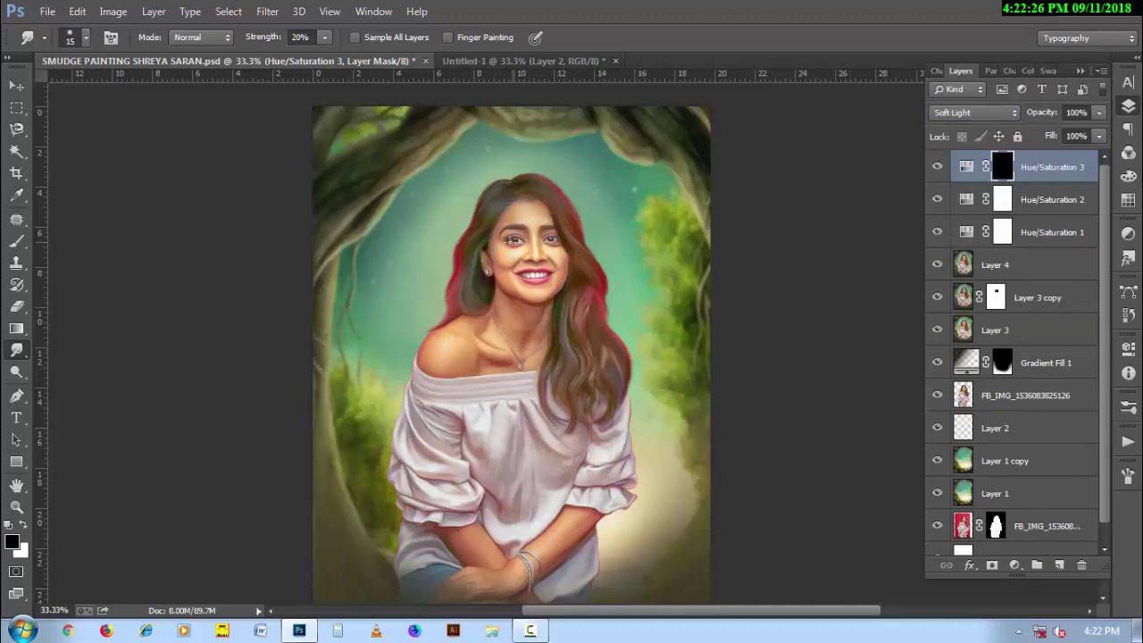
Paint white with a small brush over the teeth and lips to reveal the boost
key(b)
drag(532, 250, 611, 405)
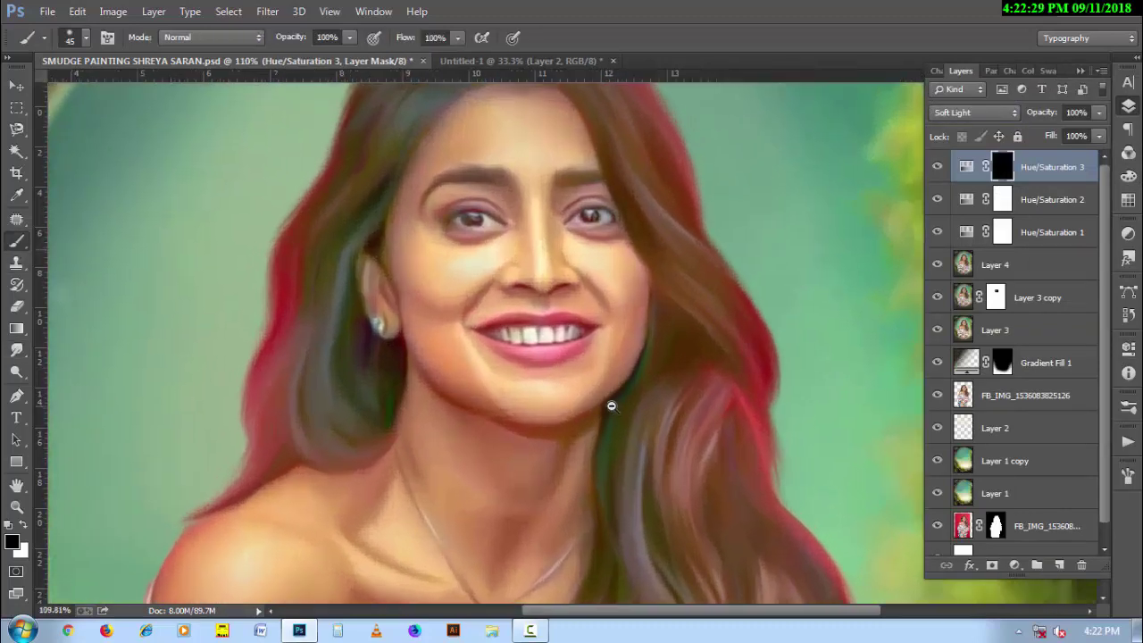
key(bracketleft)
key(bracketleft)
key(bracketleft)
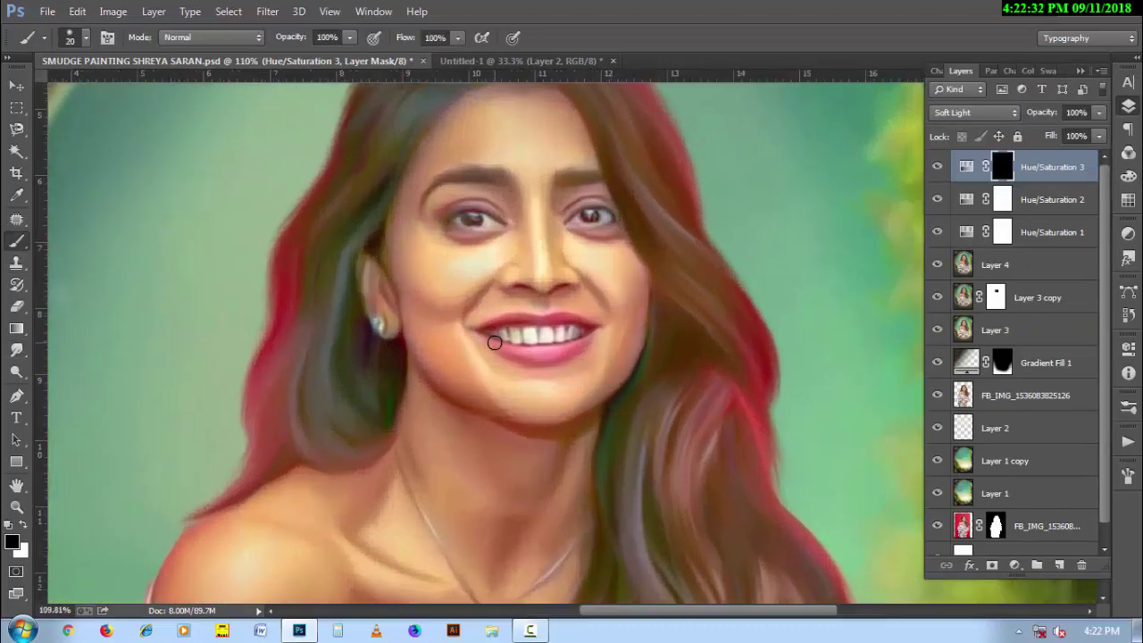
key(x)
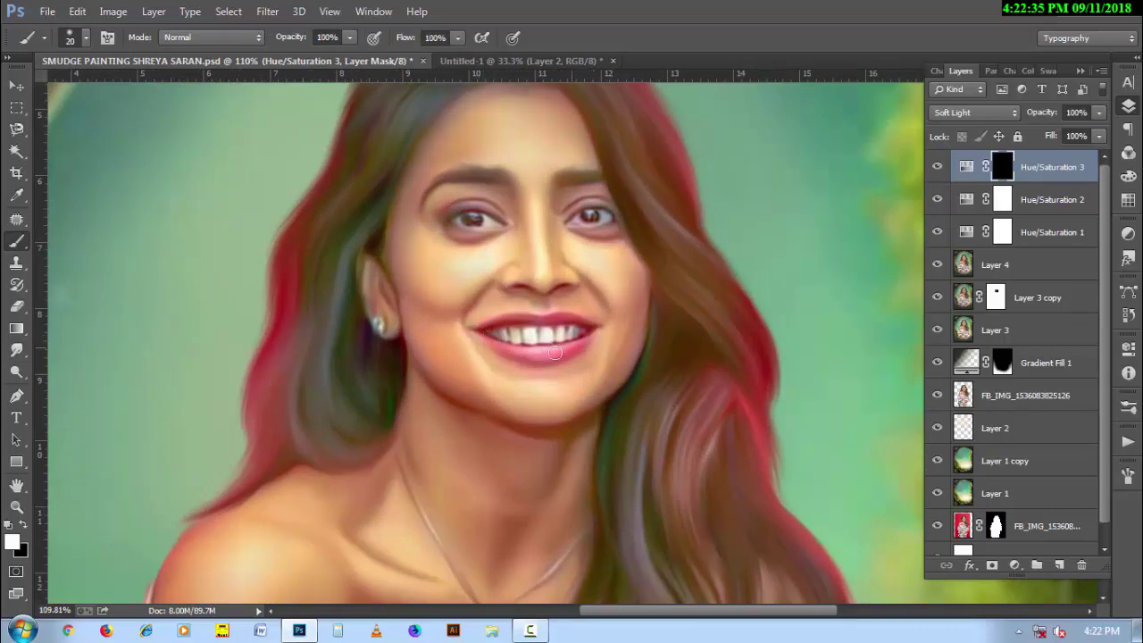
mouse_move(589, 330)
mouse_down()
mouse_move(518, 322)
mouse_move(483, 332)
mouse_up()
alt+click(578, 445)
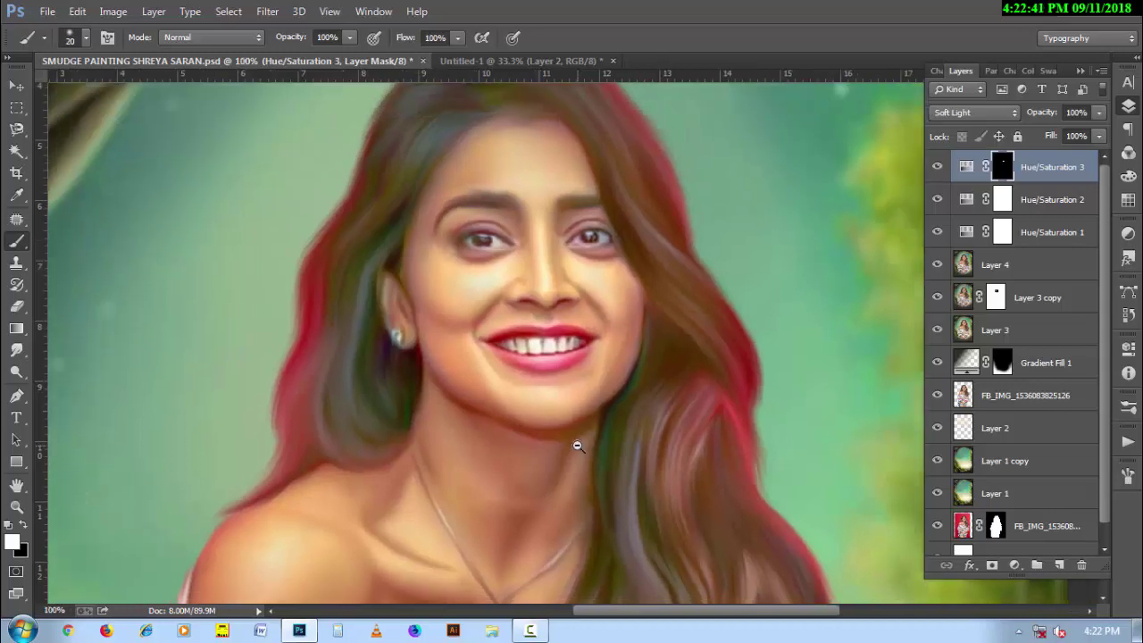
alt+click(577, 445)
click(541, 350)
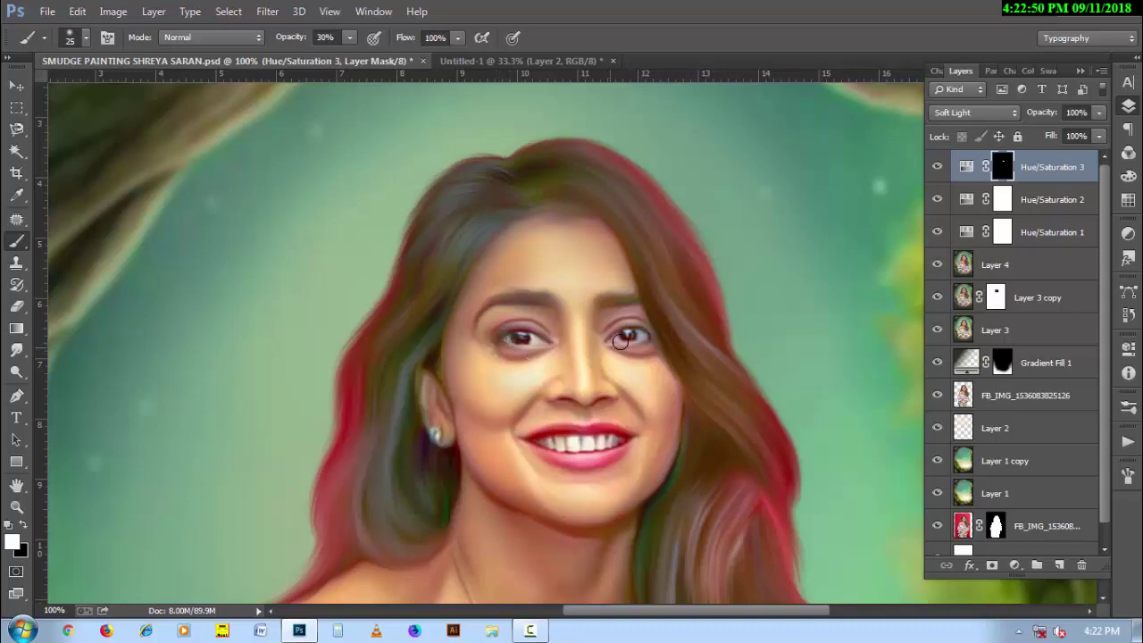
alt+click(601, 390)
scroll(585, 393, down, 5)
alt+click(580, 384)
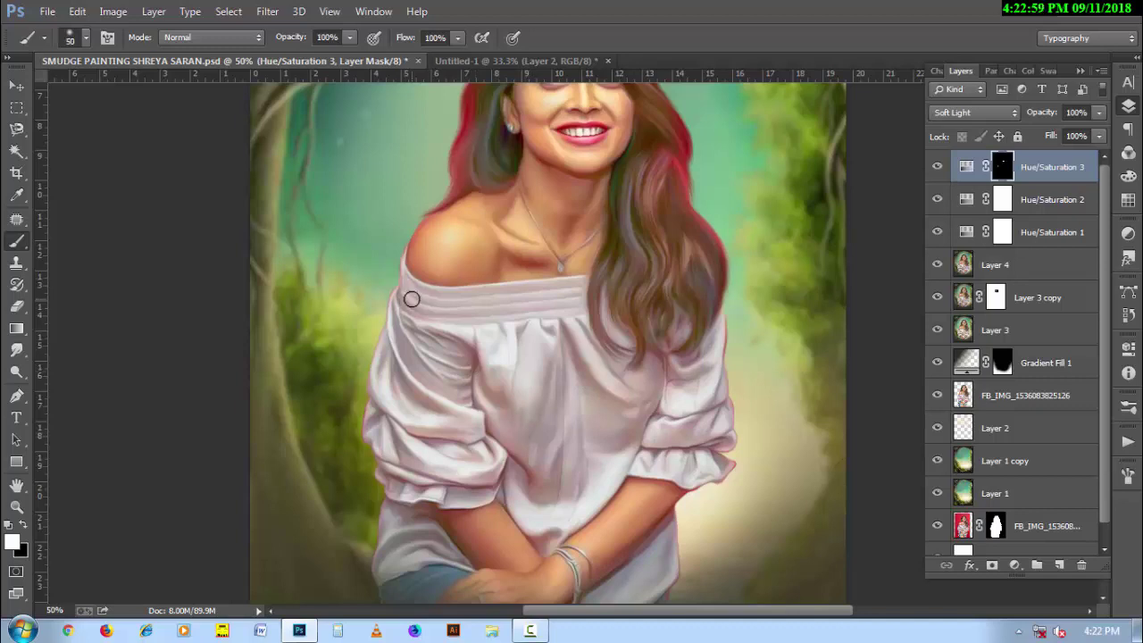
Paint the Soft Light boost onto the blouse sleeve, shoulders and centre with a larger brush
key(bracketright)
key(bracketright)
key(bracketright)
mouse_move(401, 301)
mouse_down()
mouse_move(388, 401)
mouse_move(402, 421)
mouse_up()
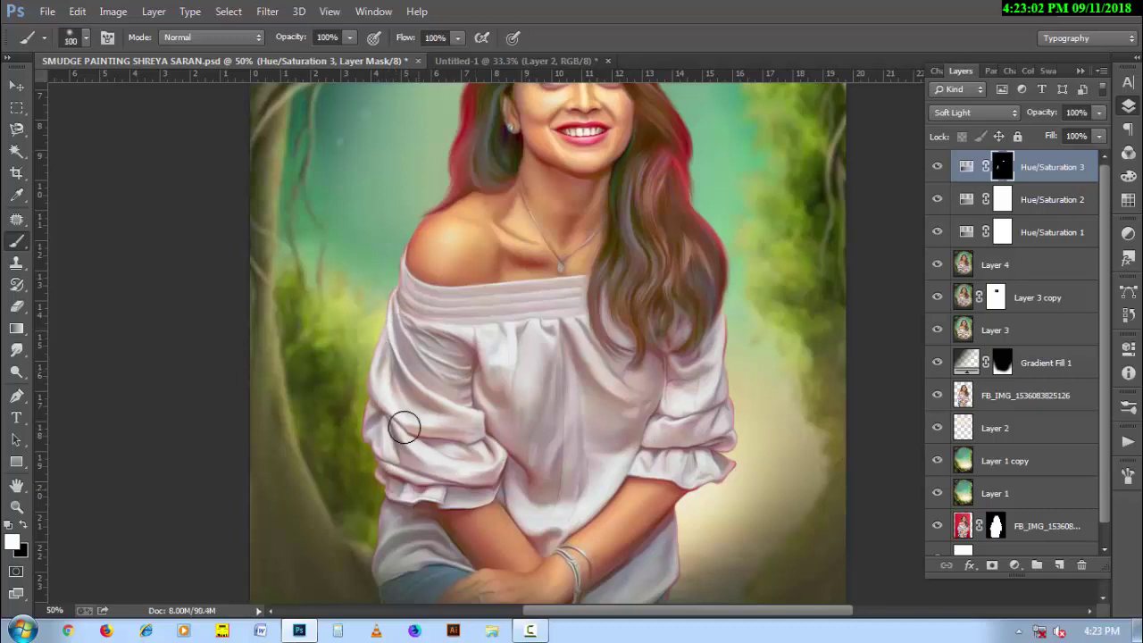
key(bracketright)
drag(464, 446, 438, 352)
mouse_move(416, 299)
mouse_down()
mouse_move(541, 299)
mouse_move(508, 416)
mouse_move(544, 523)
mouse_move(594, 393)
mouse_move(572, 316)
mouse_move(559, 426)
mouse_move(683, 419)
mouse_move(714, 391)
mouse_move(676, 387)
mouse_up()
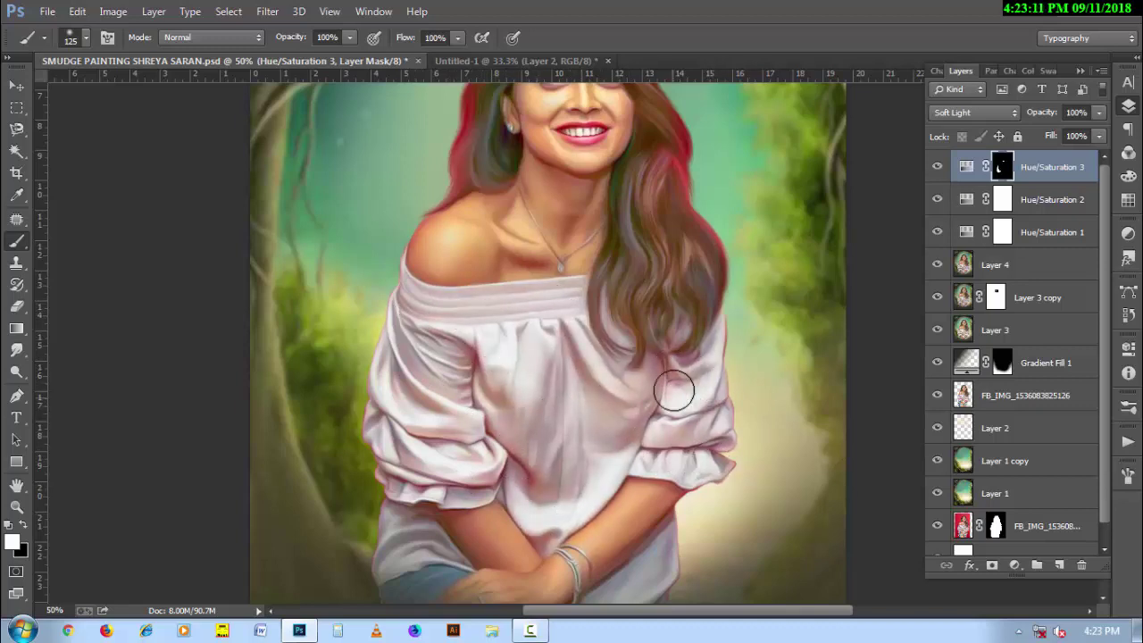
key(ctrl+minus)
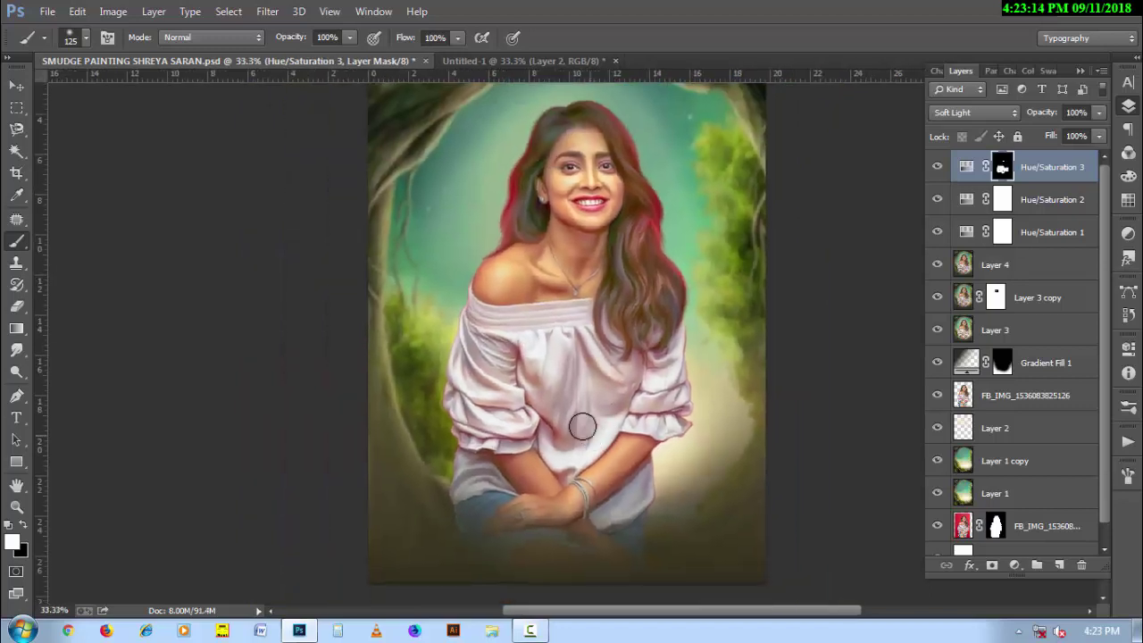
drag(482, 469, 474, 513)
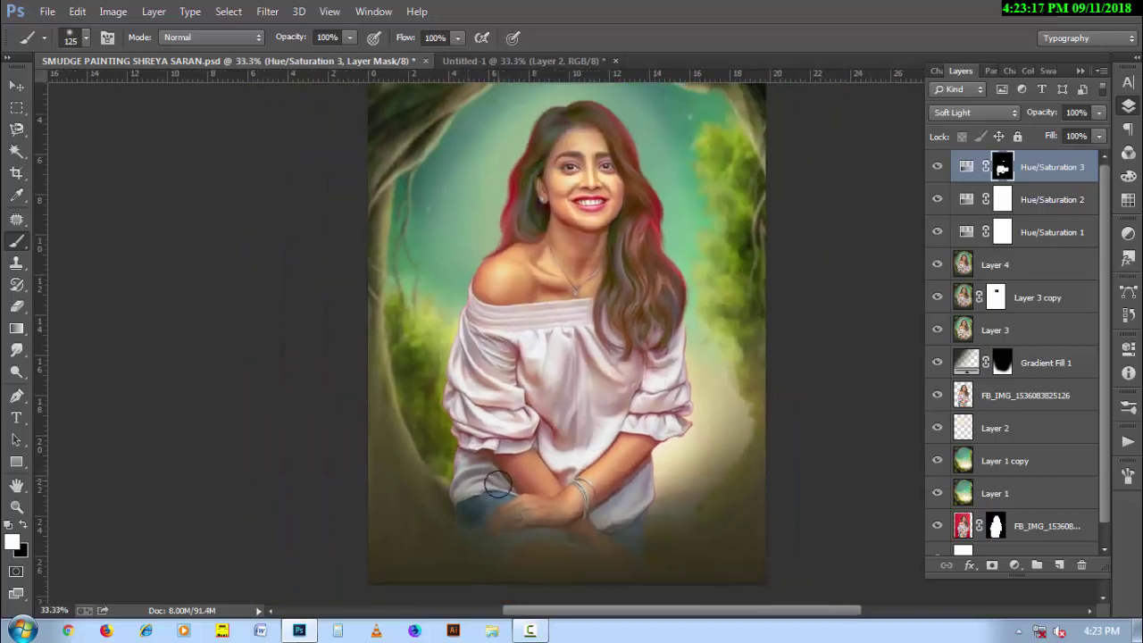
Set the brush to white at 10% opacity and zoom out to view the whole portrait
key(x)
key(5)
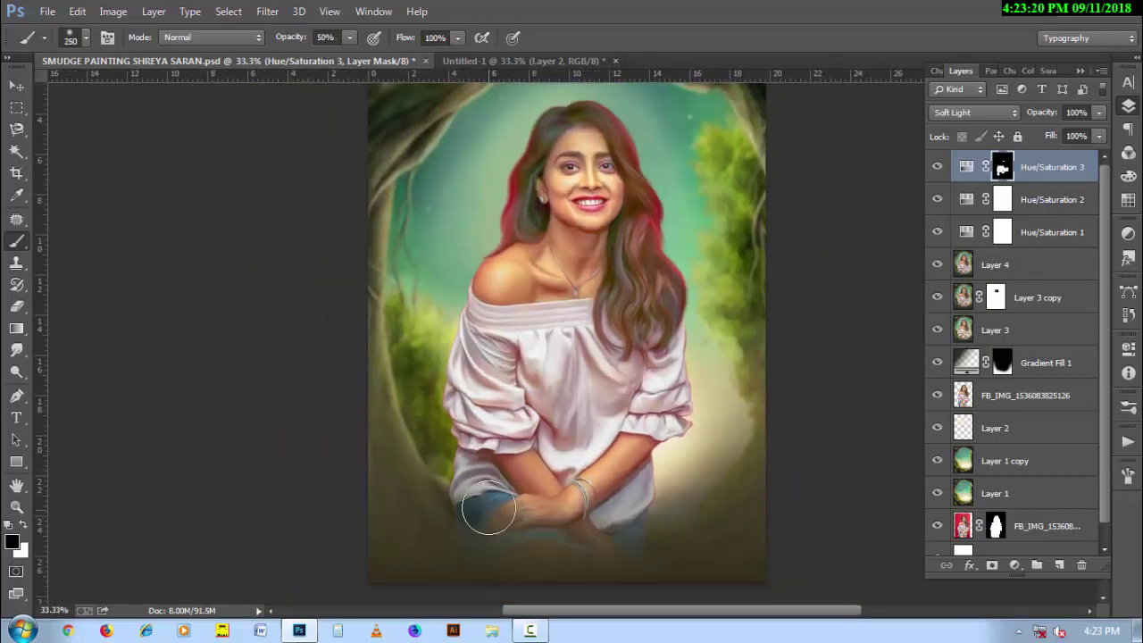
key(bracketright)
key(bracketright)
key(bracketright)
key(x)
key(0)
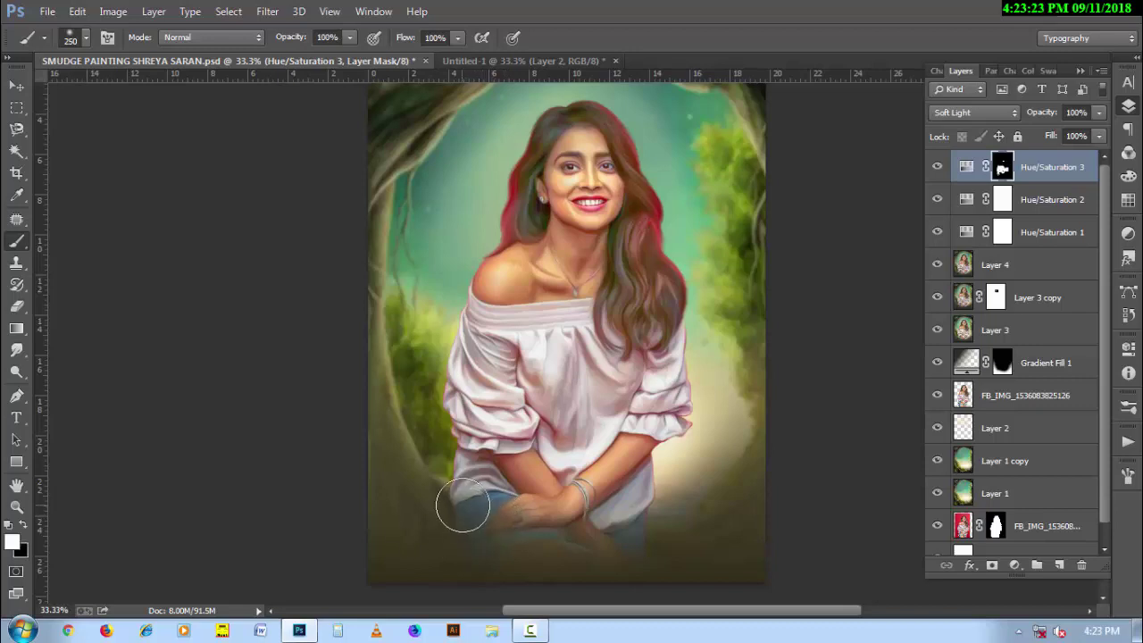
key(bracketleft)
key(bracketleft)
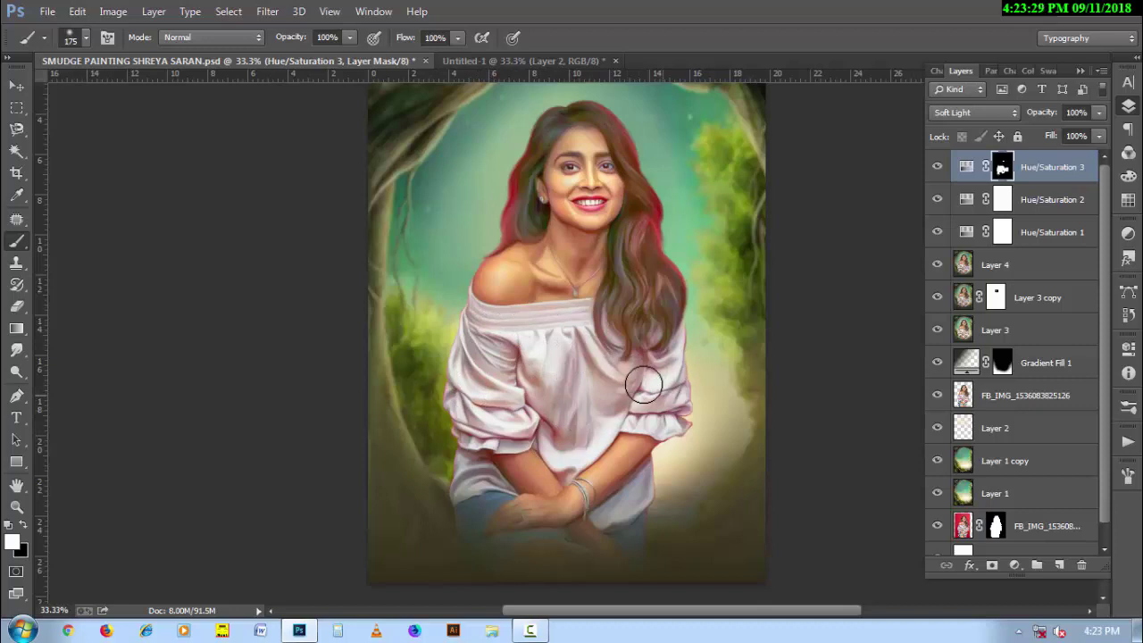
key(1)
key(space)
drag(618, 273, 574, 285)
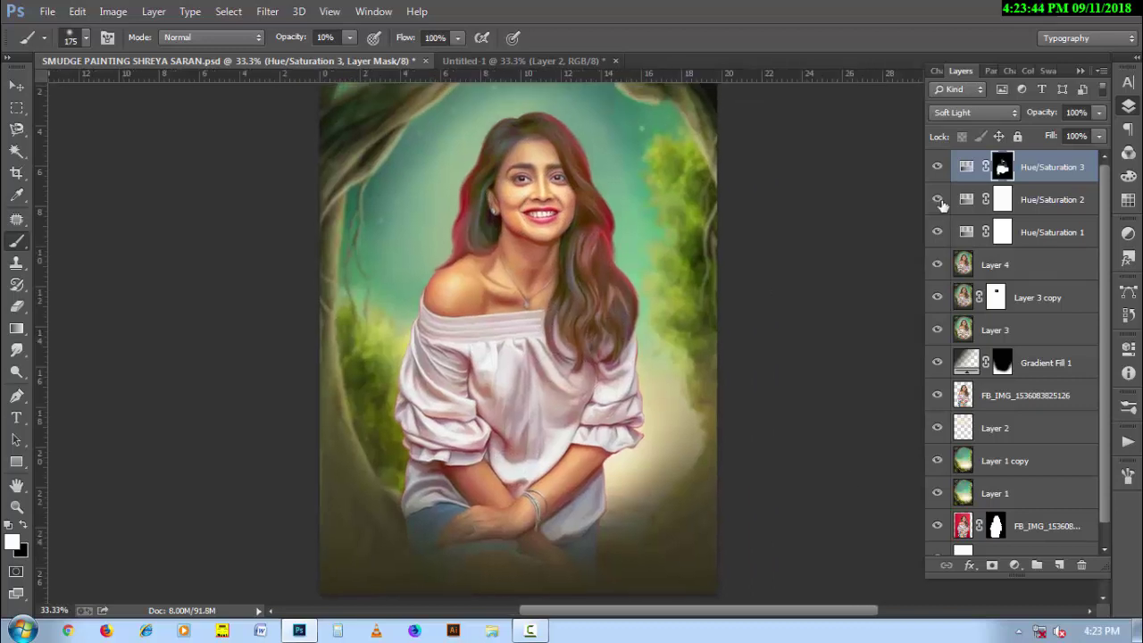
key(h)
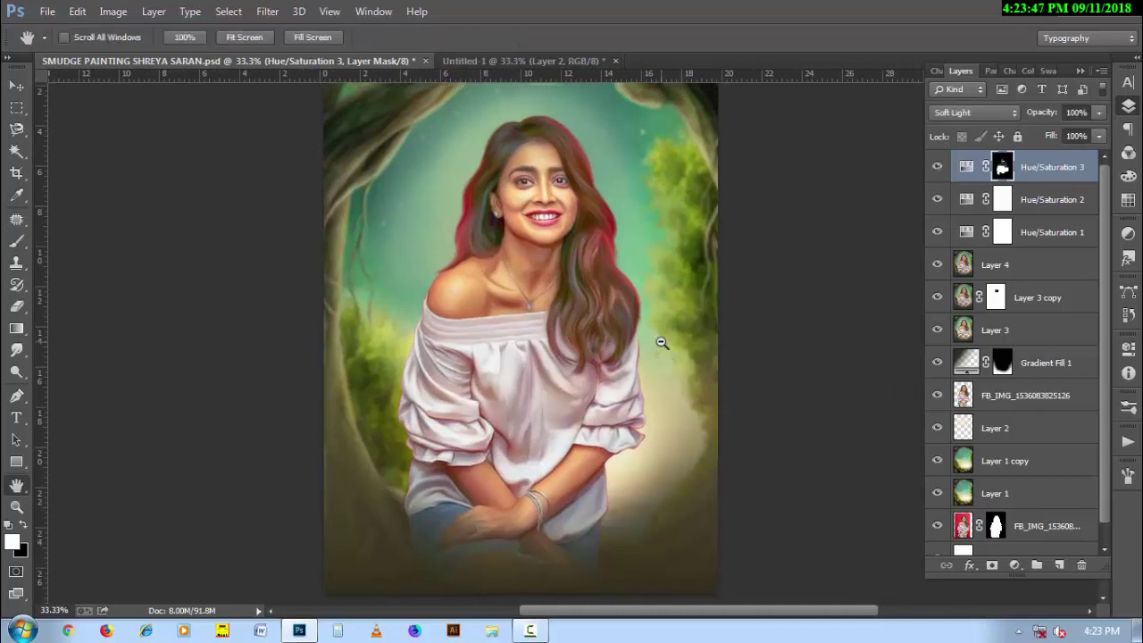
key(ctrl+minus)
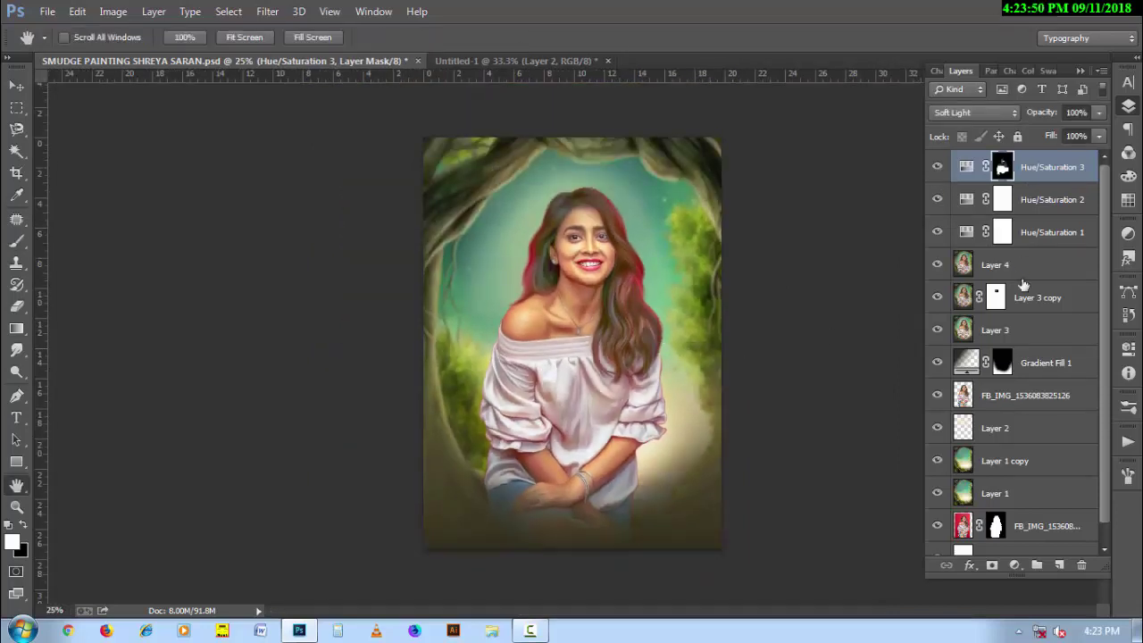
Stamp visible layers into Layer 5 and, in Camera Raw, lower Highlights and set Shadows to -23
key(ctrl+shift+alt+e)
click(265, 11)
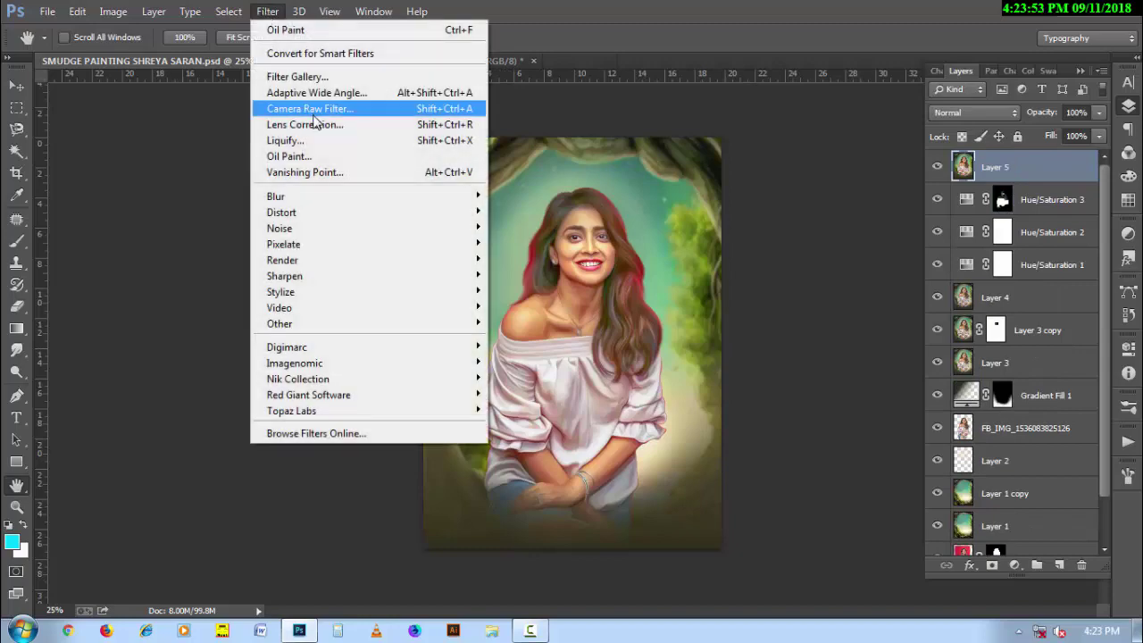
click(318, 114)
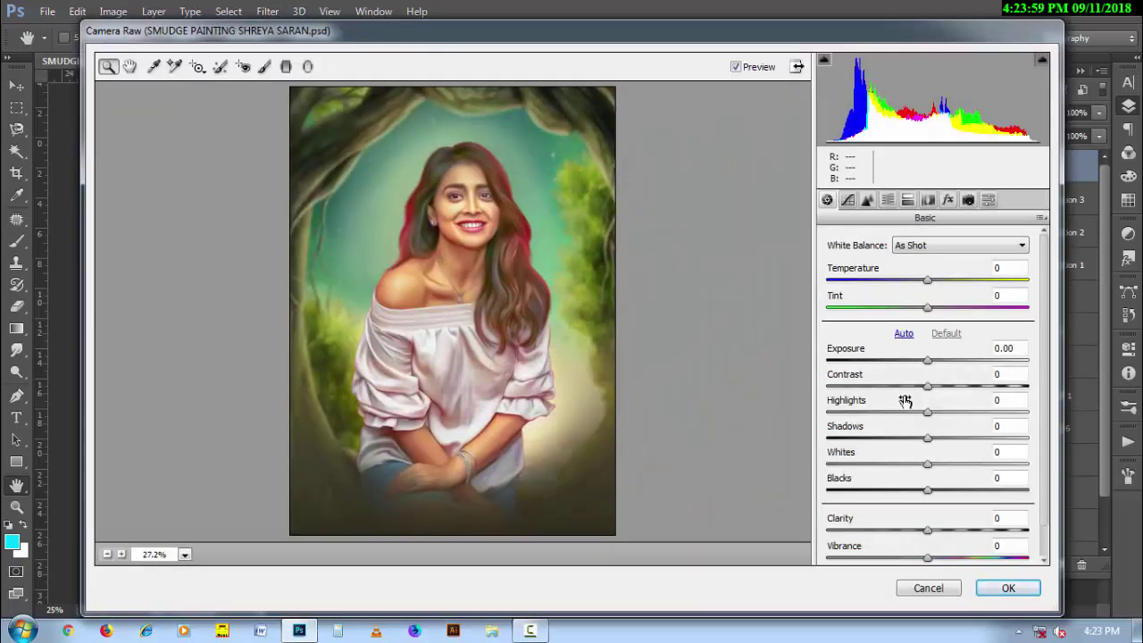
drag(912, 403, 814, 407)
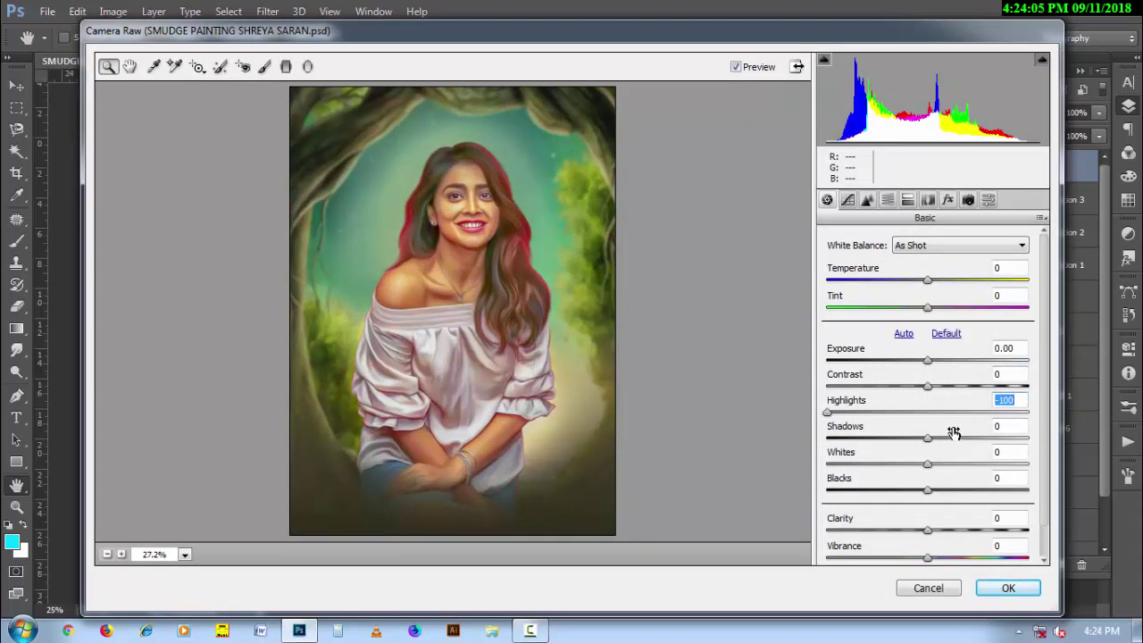
drag(954, 431, 939, 431)
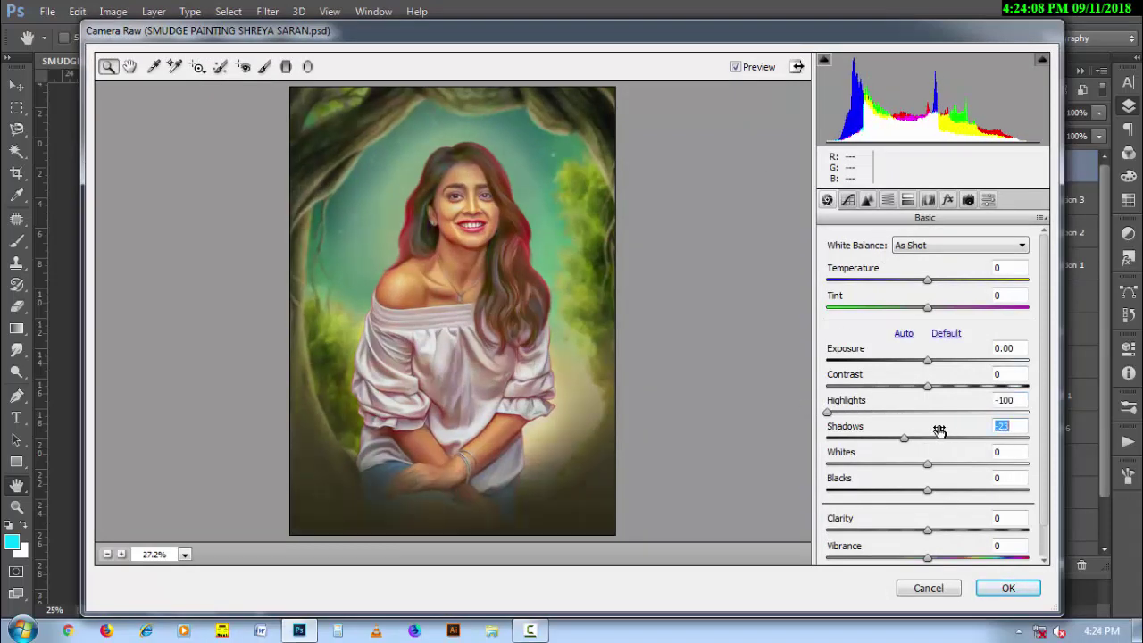
Try Tone Curve highlights and lights adjustments, then reset the curve highlights to 0
click(847, 199)
drag(949, 497, 915, 496)
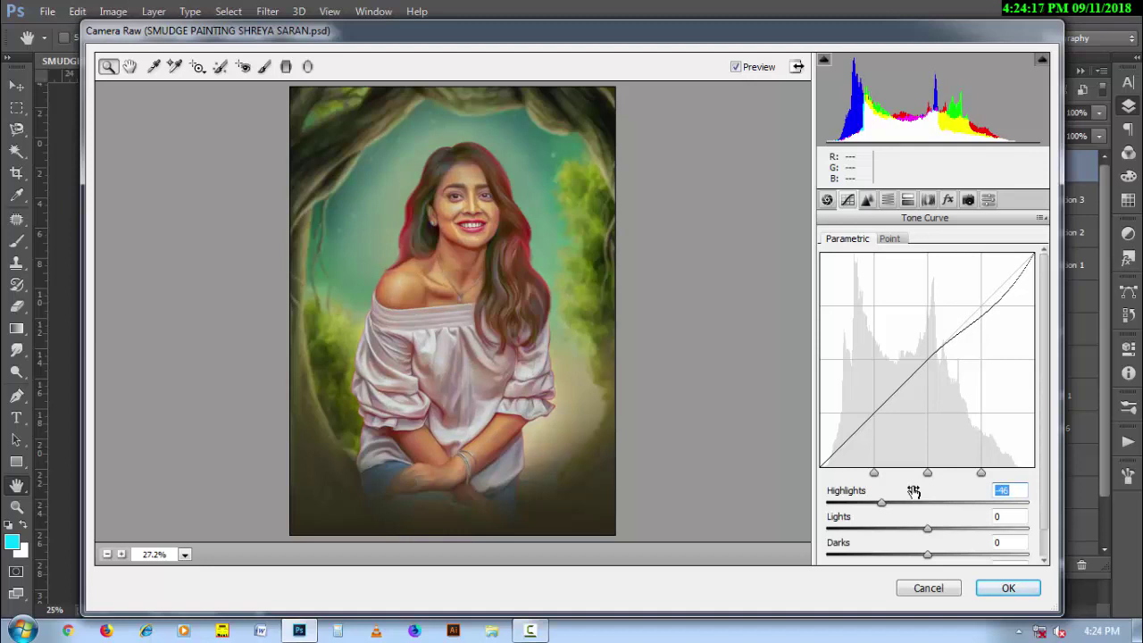
mouse_move(927, 528)
mouse_down()
mouse_move(913, 497)
mouse_move(934, 497)
mouse_up()
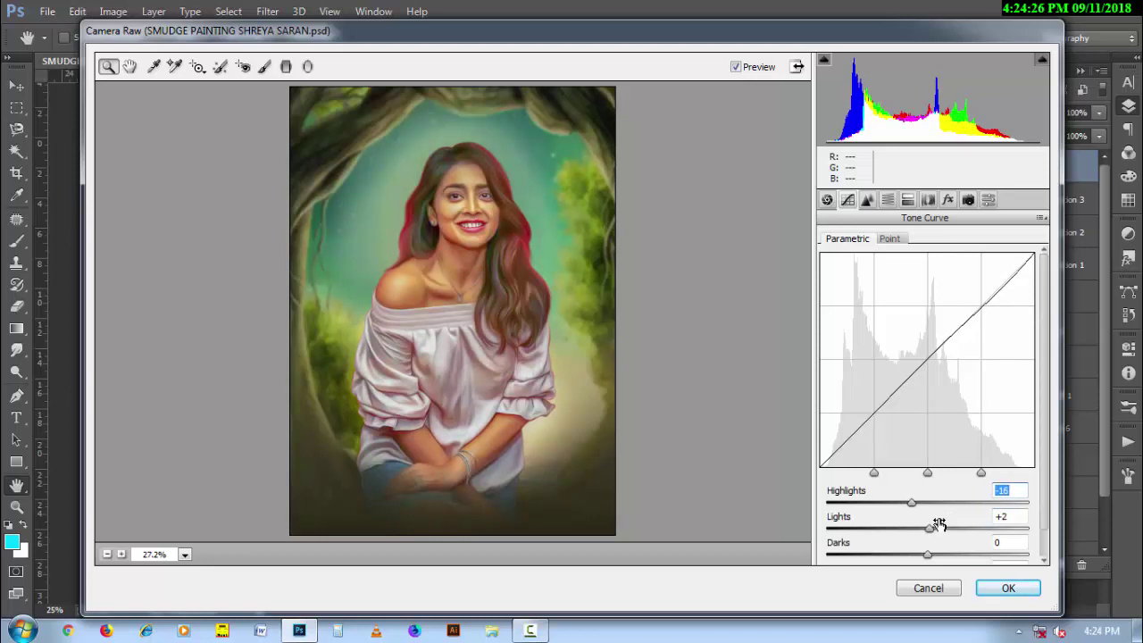
drag(949, 525, 934, 522)
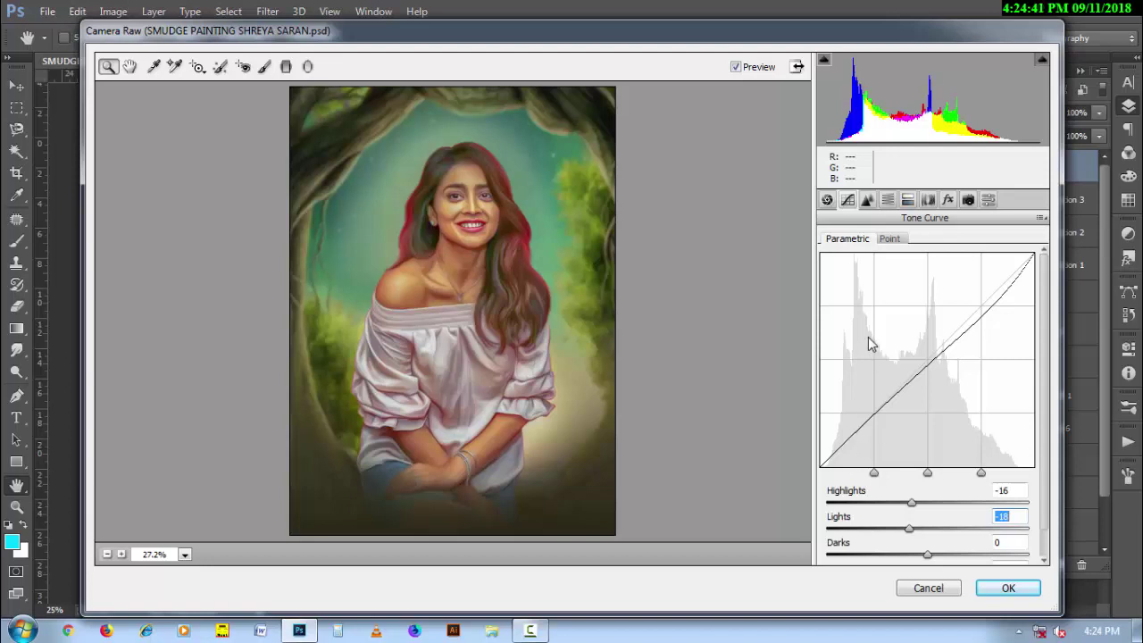
key(shift+Tab)
text(0)
key(ctrl+alt+1)
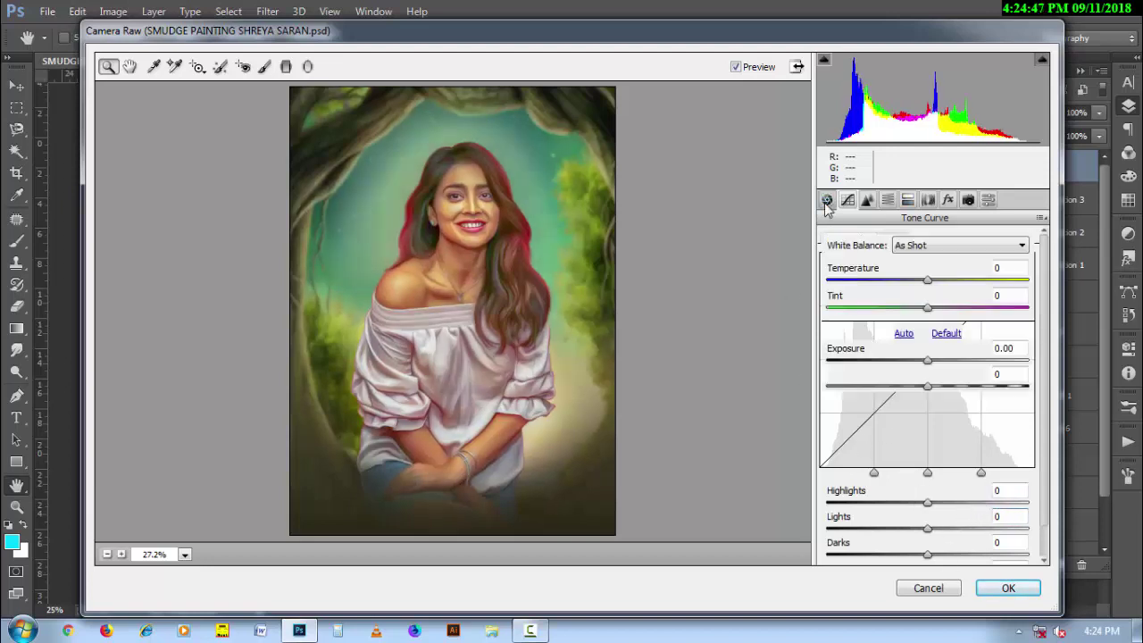
Raise Whites to +15, deepen Blacks to -14, partly restore Highlights, and apply the filter
drag(928, 461, 956, 457)
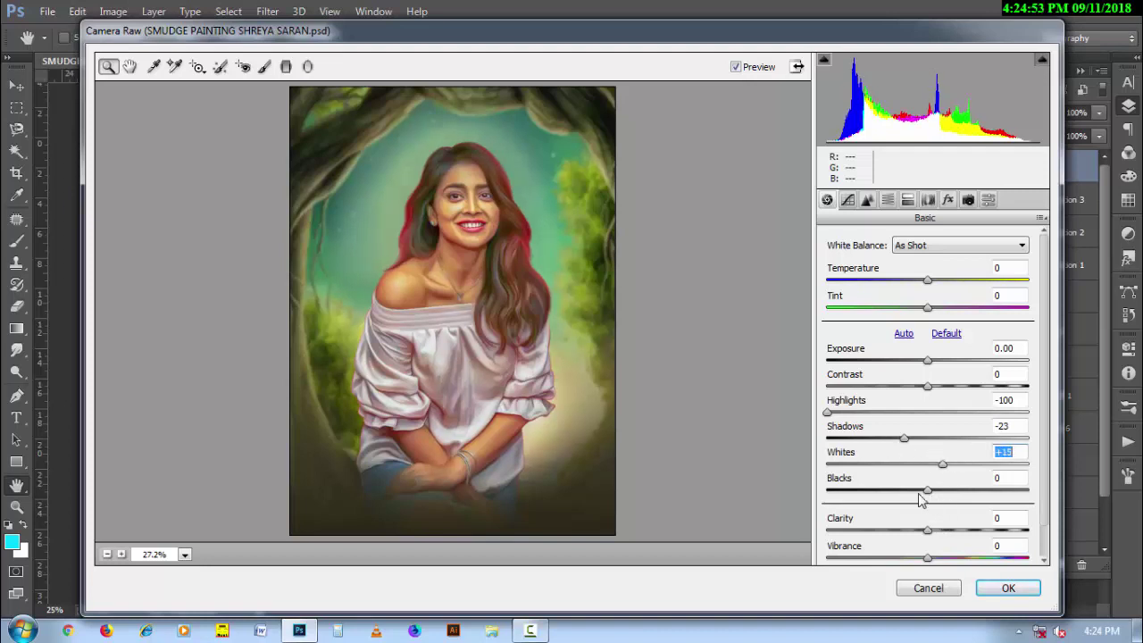
drag(900, 480, 893, 483)
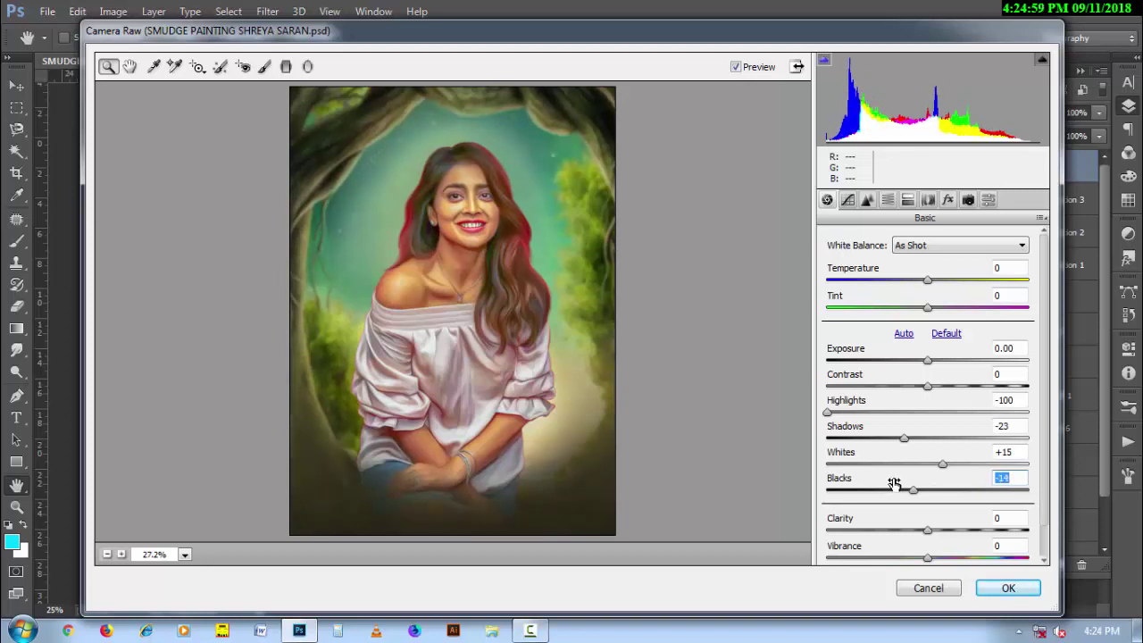
drag(862, 401, 906, 404)
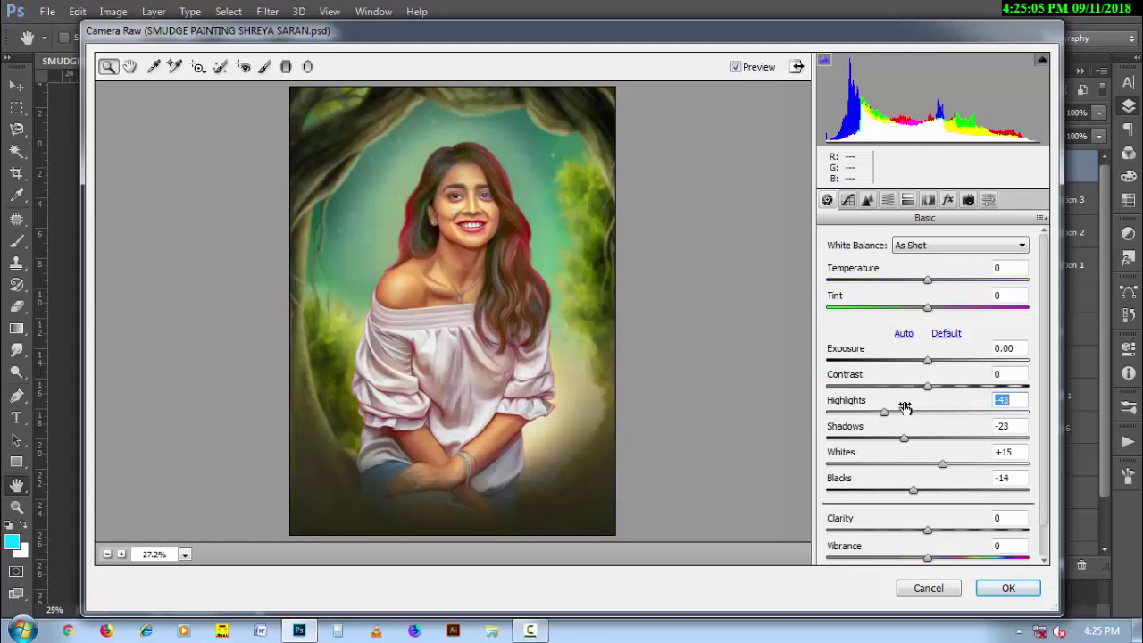
click(1007, 588)
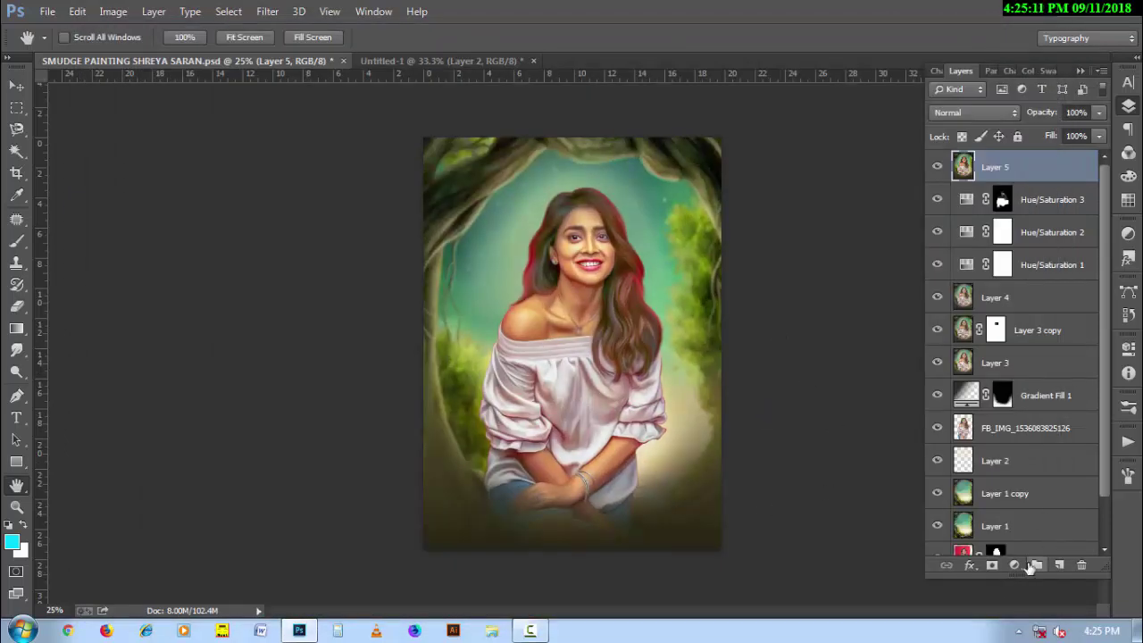
Add a Curves layer lowering the Green curve's top and bowing the Blue curve up
click(1014, 565)
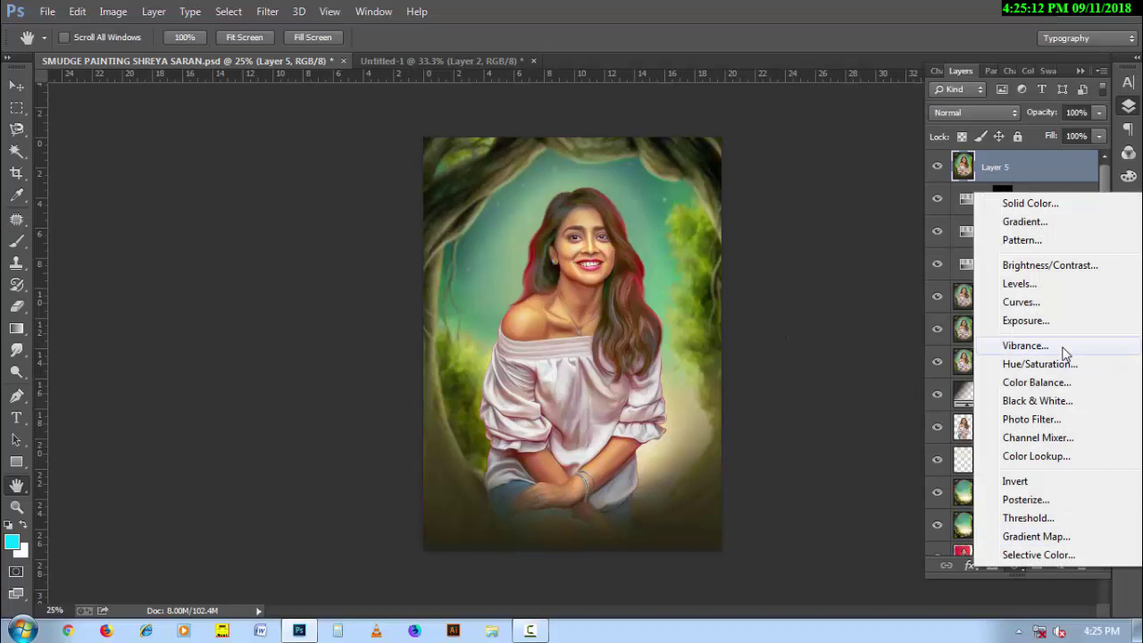
click(1057, 303)
click(1024, 390)
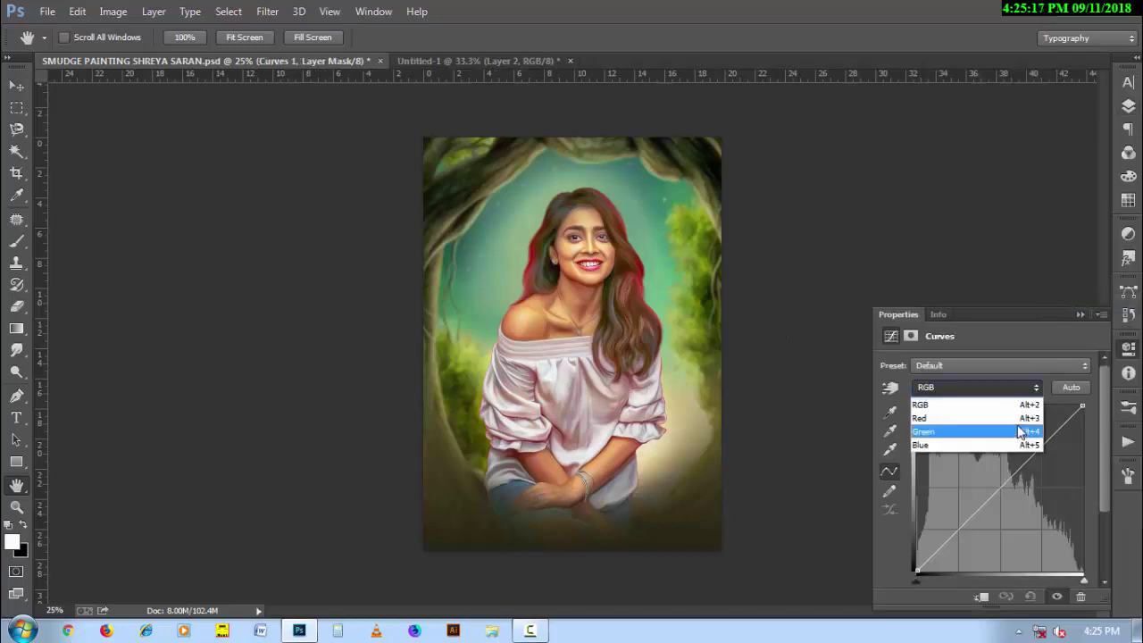
click(1018, 431)
mouse_move(1082, 406)
mouse_down()
mouse_move(1042, 435)
mouse_move(1053, 434)
mouse_up()
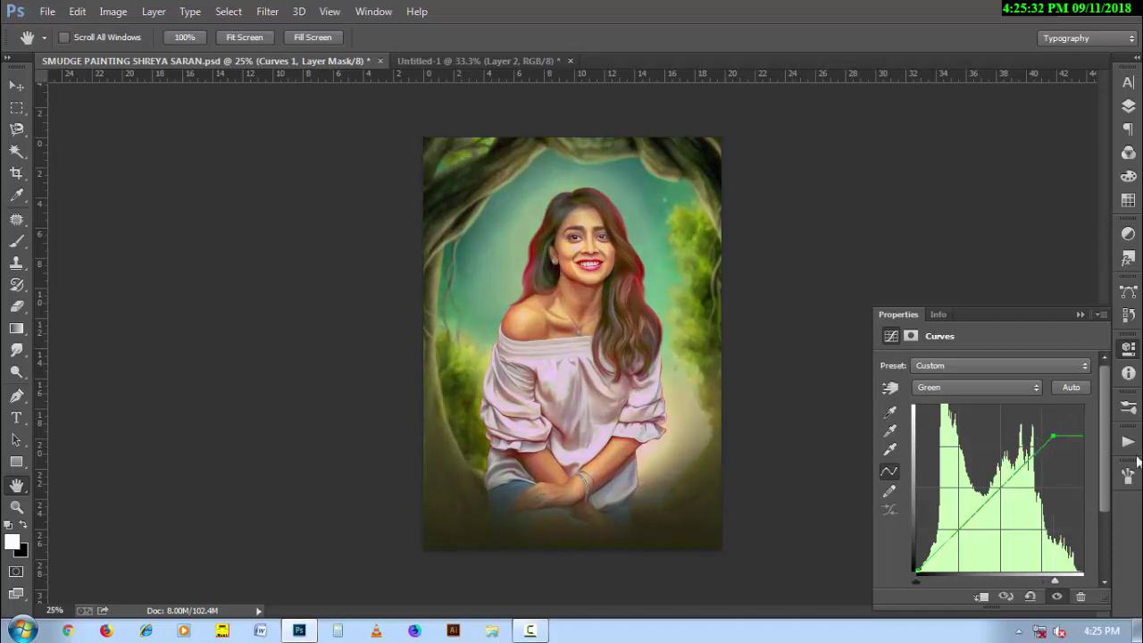
click(936, 389)
click(934, 440)
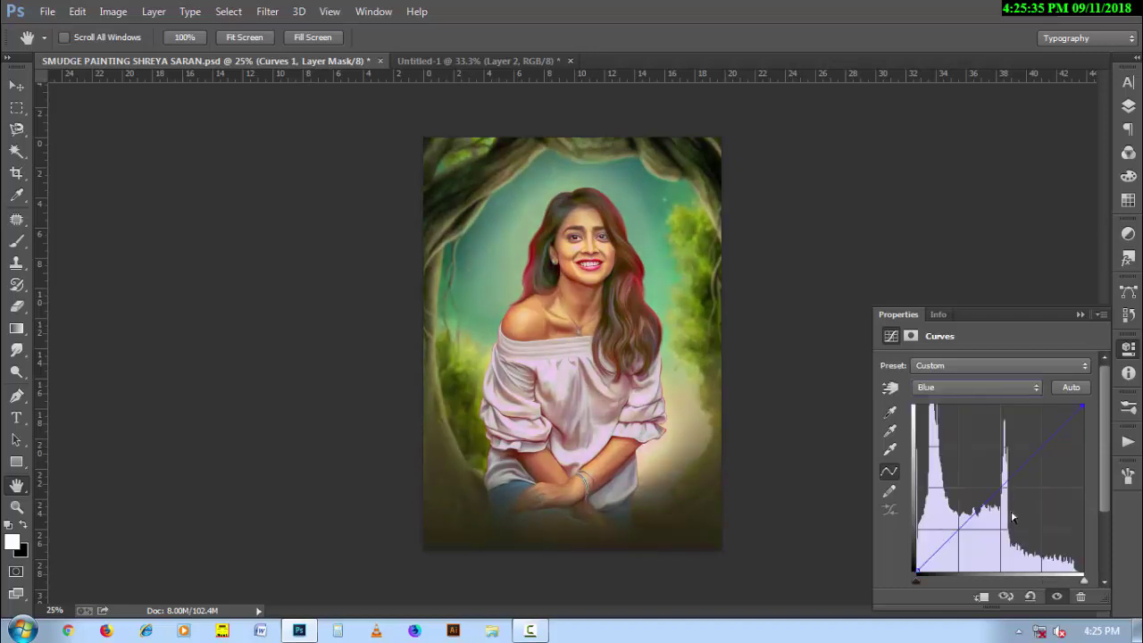
drag(1042, 446, 1032, 444)
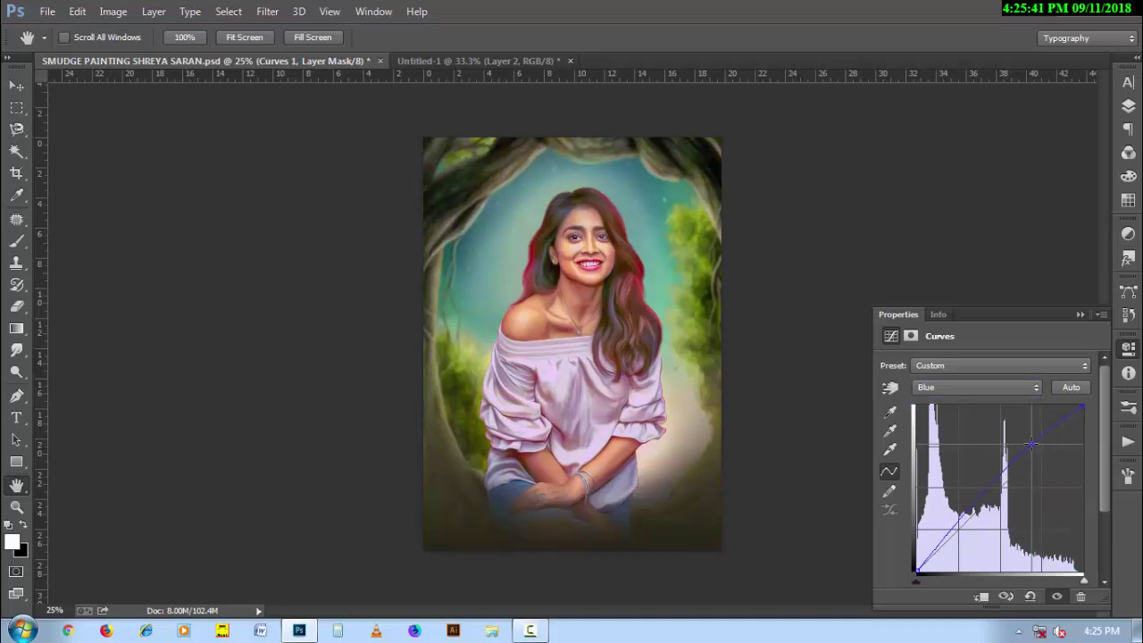
Set Curves 1 to 68% fill and stamp all visible layers into Layer 6
click(1127, 105)
click(939, 168)
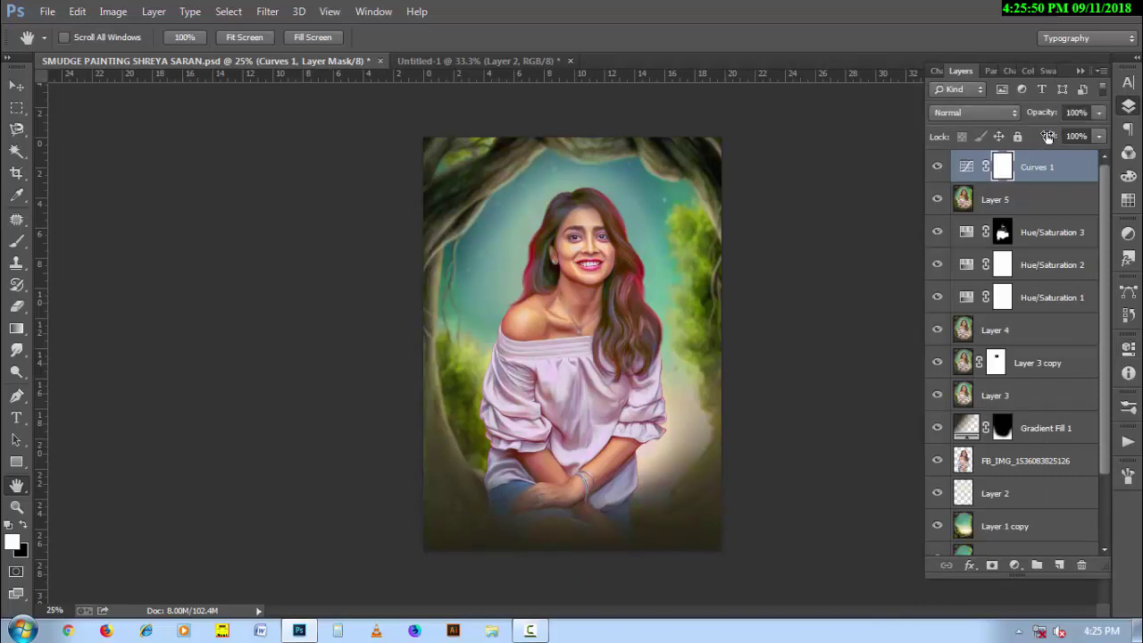
drag(1048, 136, 1016, 141)
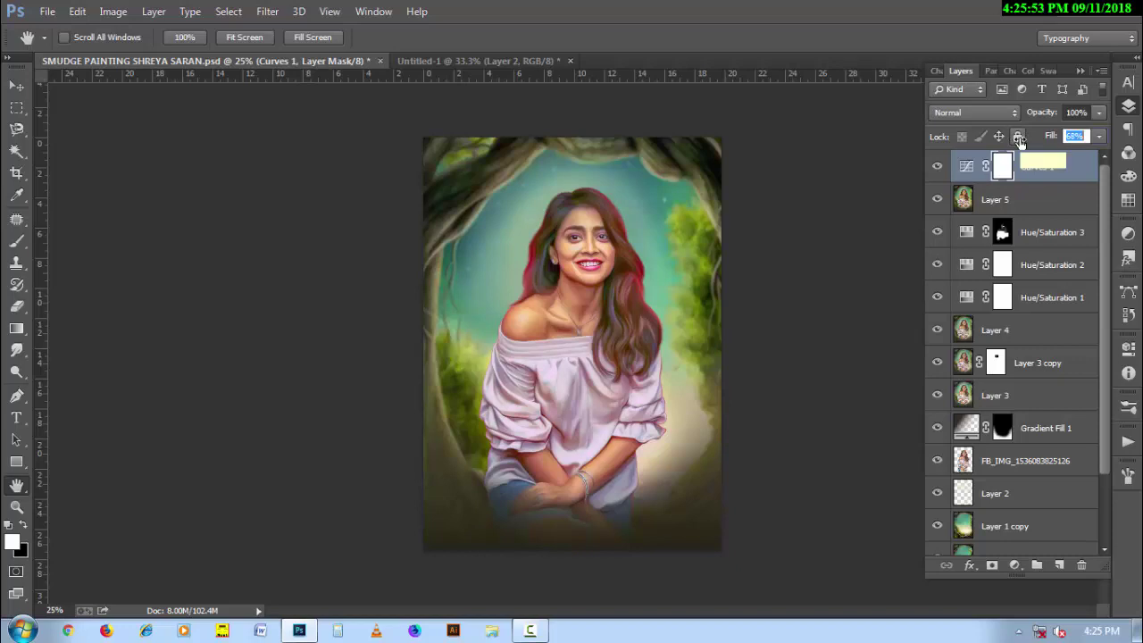
key(Return)
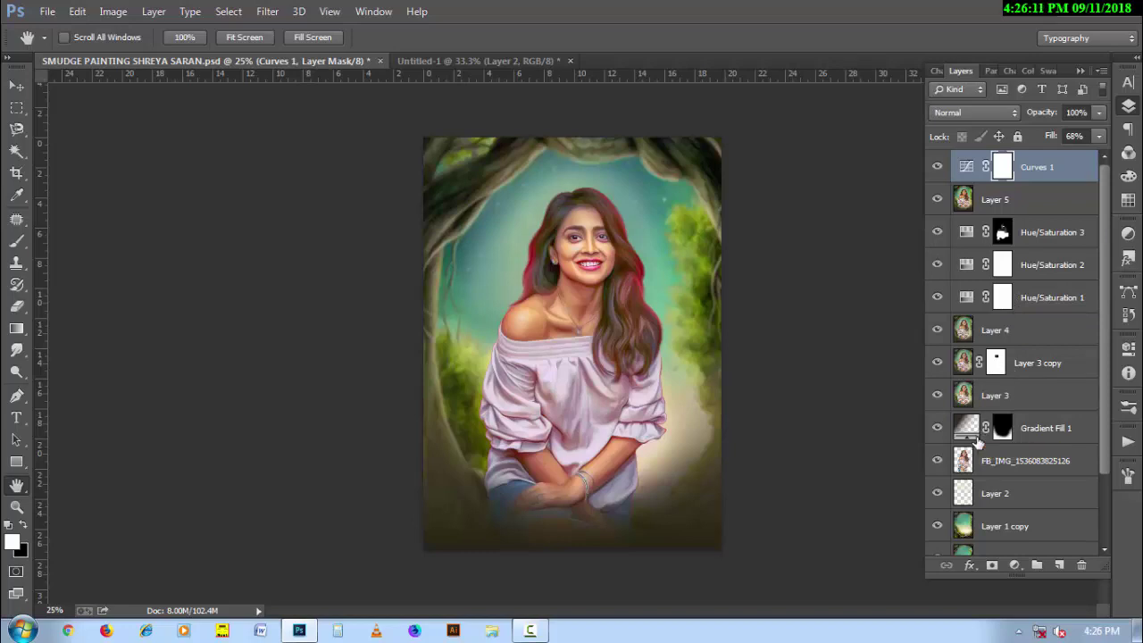
key(ctrl+shift+alt+e)
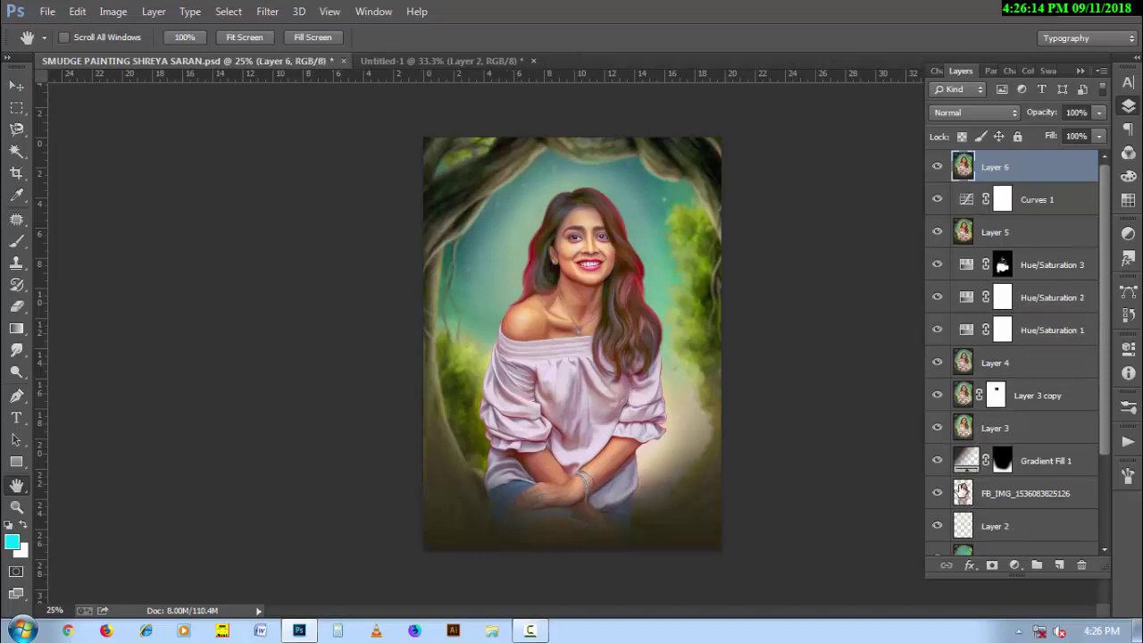
On a new Screen layer, paint yellow with an 800 brush over the hair's right side
ctrl+click(962, 495)
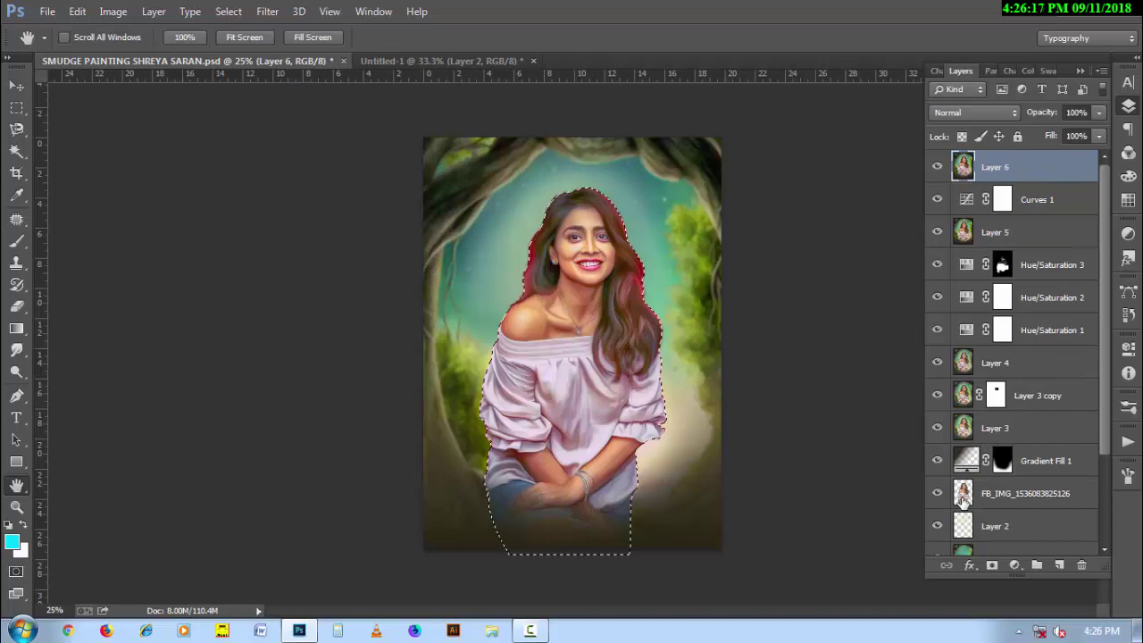
click(16, 241)
click(1059, 564)
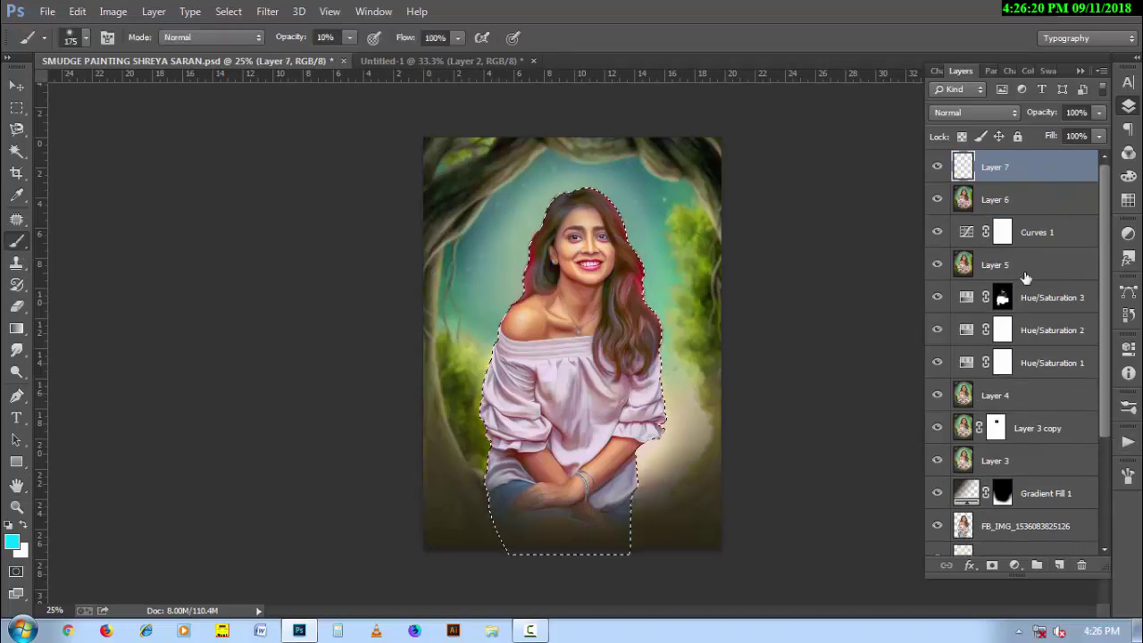
click(982, 114)
click(970, 263)
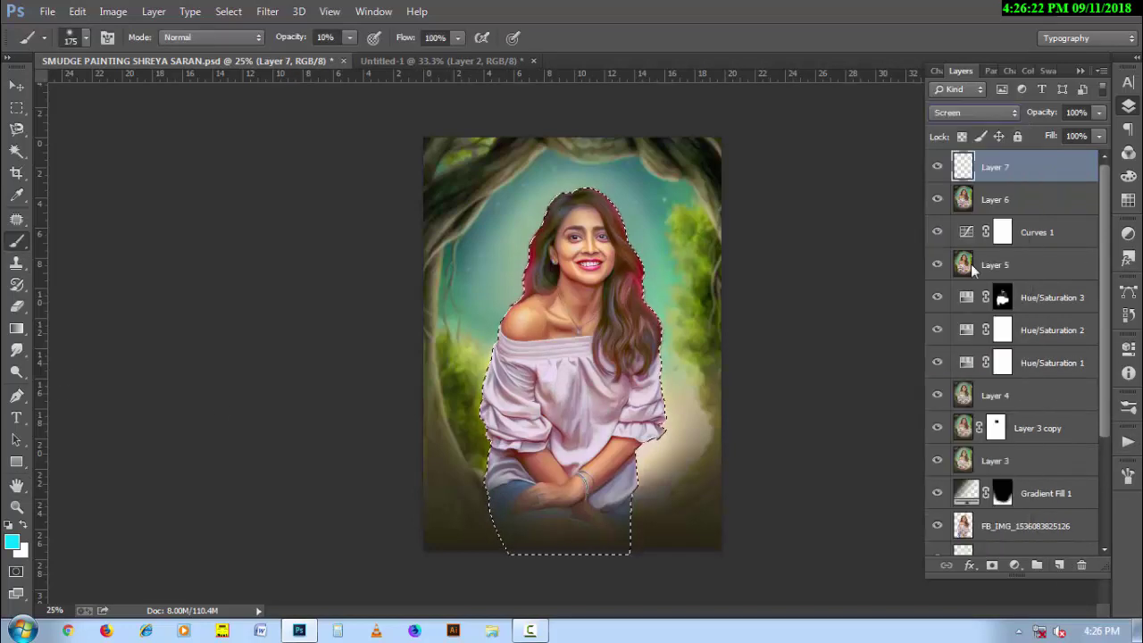
click(12, 541)
drag(973, 384, 971, 459)
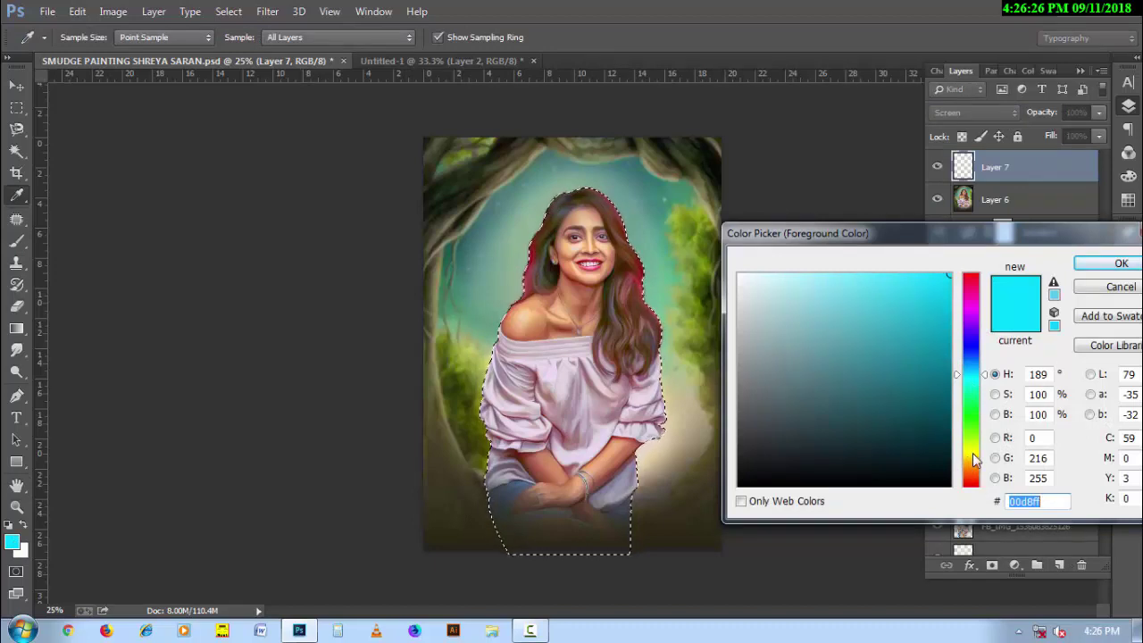
click(1120, 263)
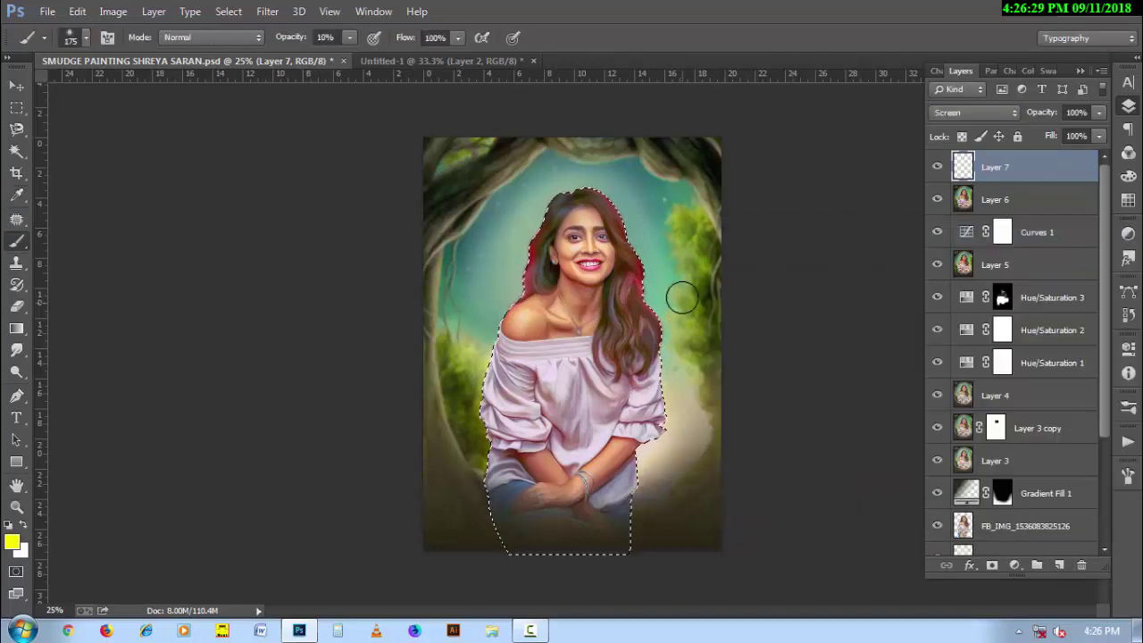
key(bracketright)
key(bracketright)
key(bracketright)
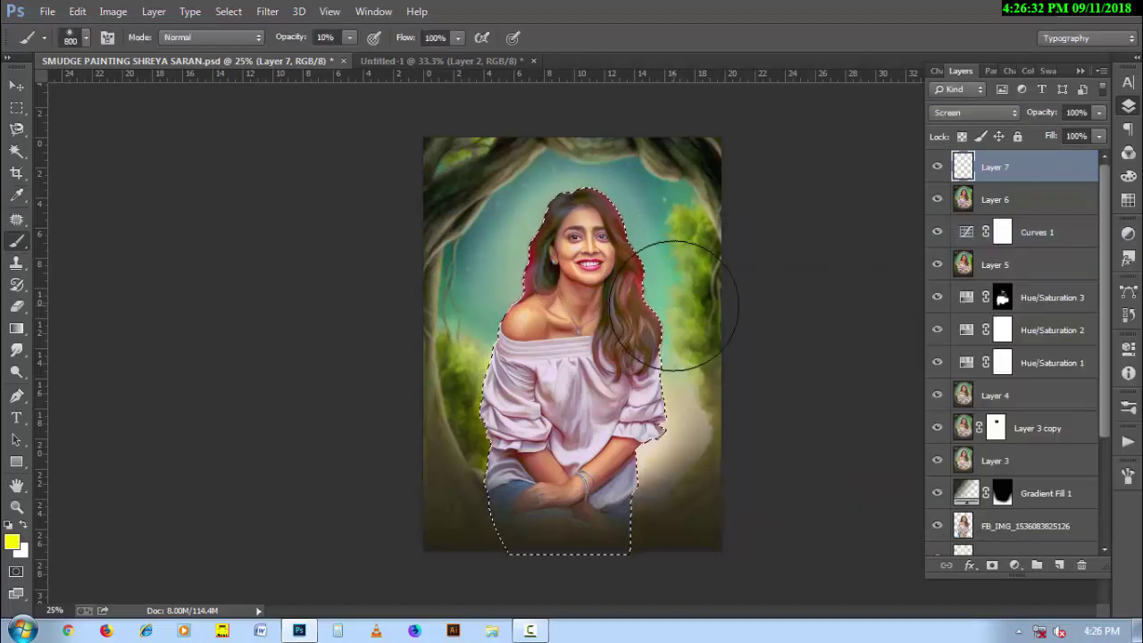
key(0)
drag(674, 304, 679, 299)
Blend Layer 7 as Soft Light and lower its fill from 75% to 36%
click(982, 113)
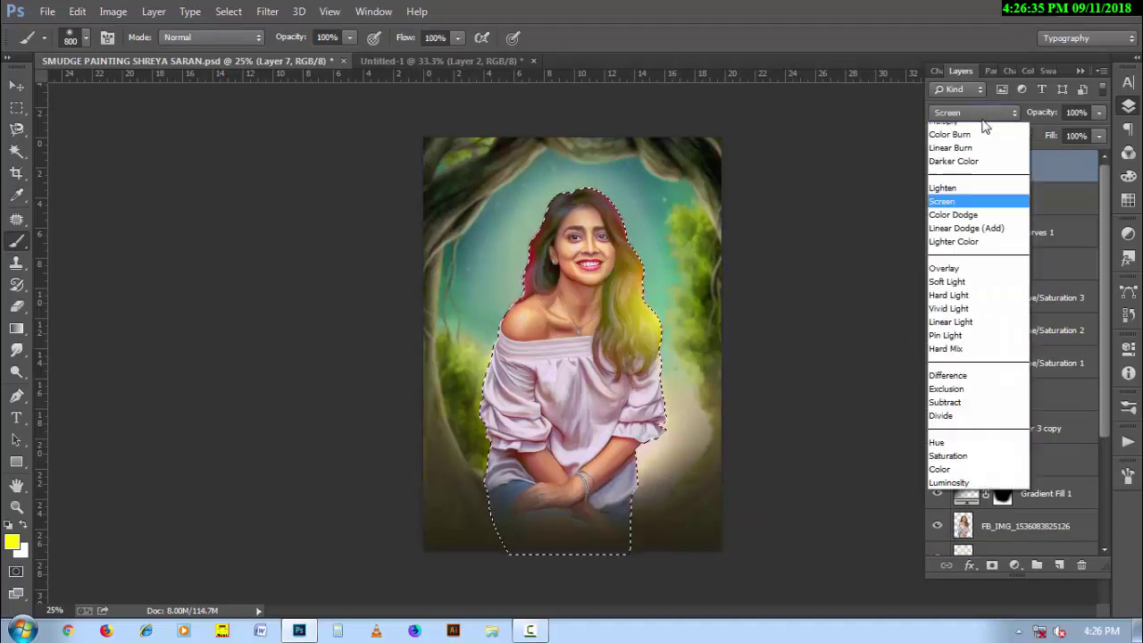
click(964, 339)
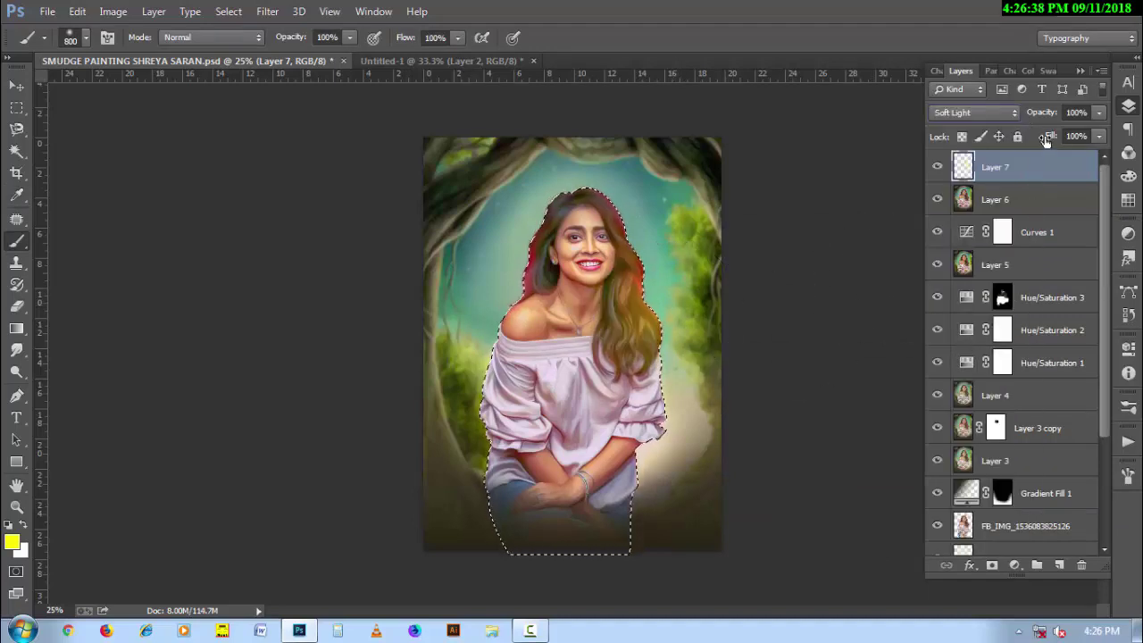
text(75)
key(Return)
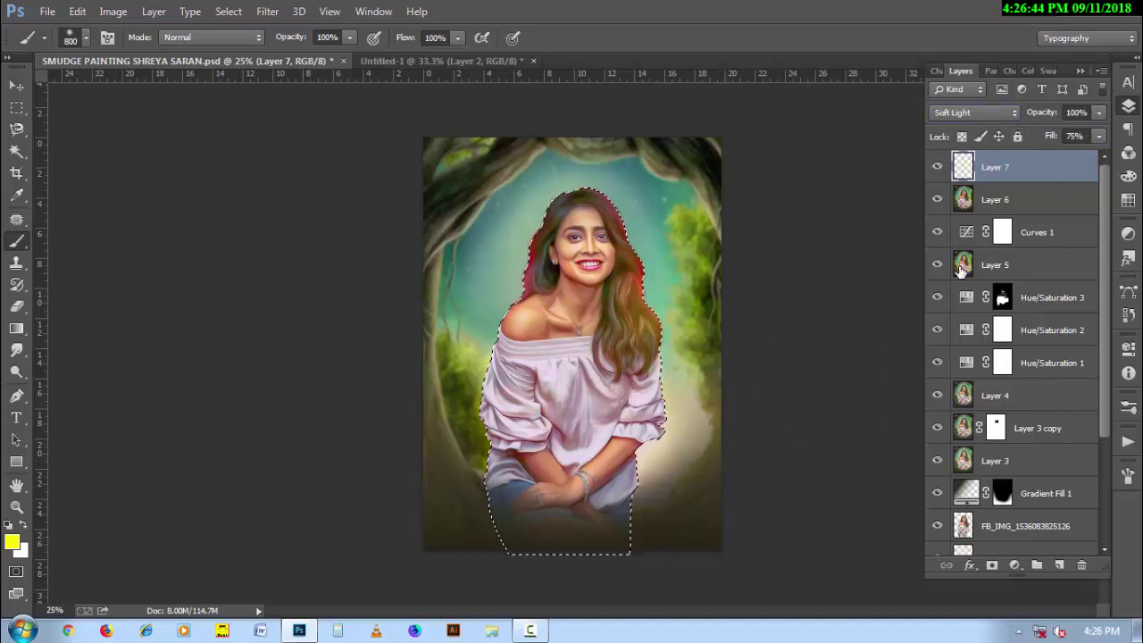
drag(1050, 136, 1022, 148)
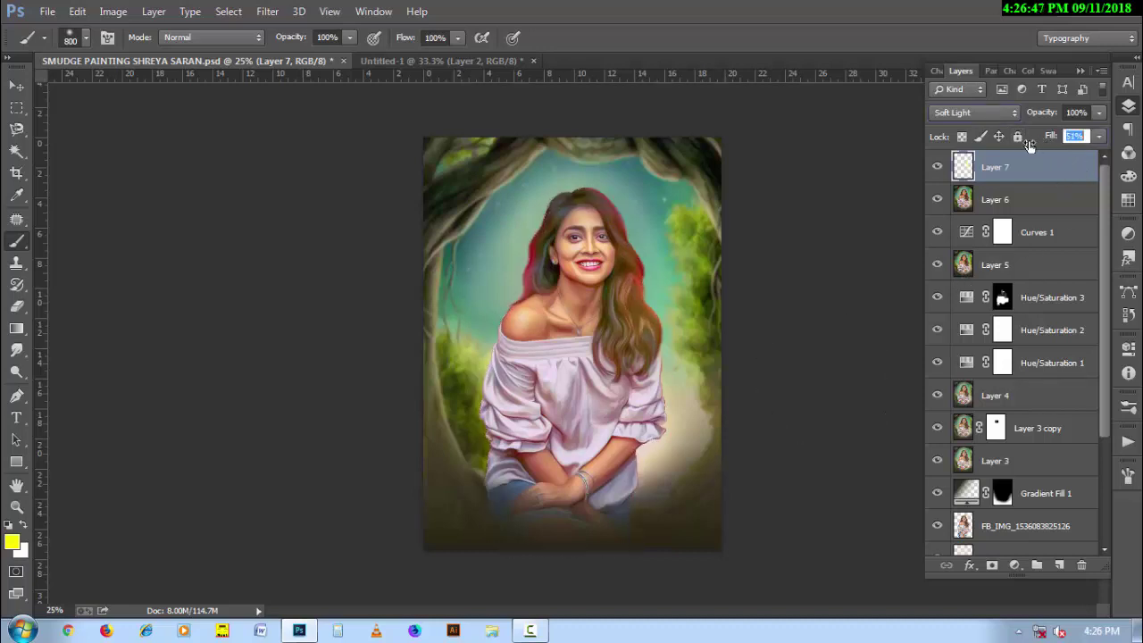
Shrink the brush to 250, deselect, and preview Layer 7's strokes solo before showing all layers
ctrl+click(963, 461)
key(bracketleft)
key(bracketleft)
key(bracketleft)
key(bracketleft)
key(bracketleft)
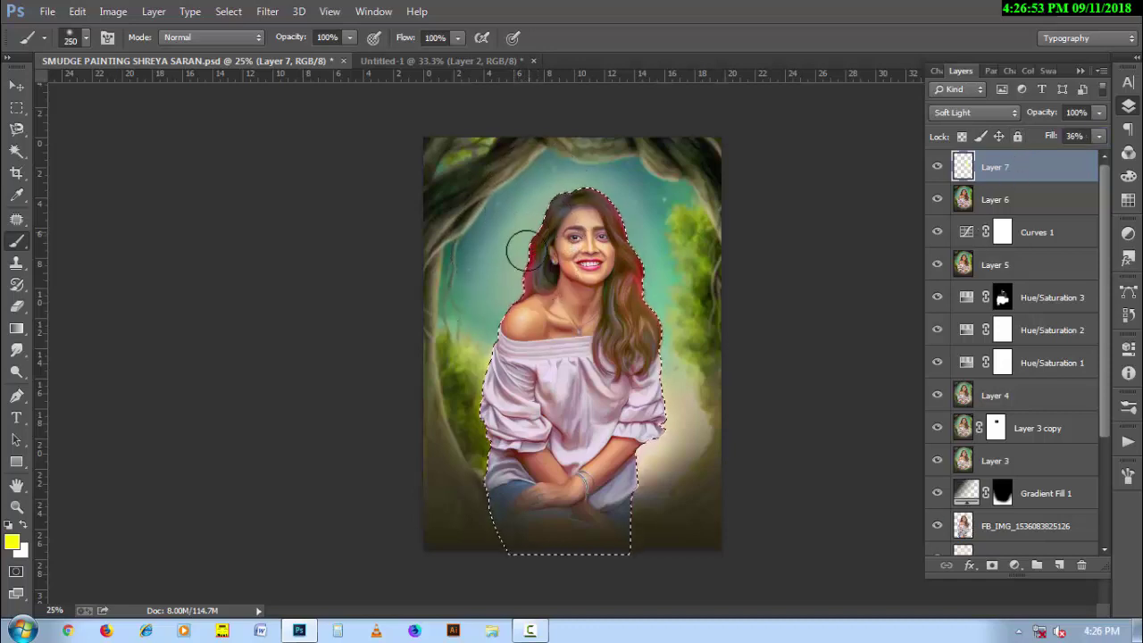
key(bracketleft)
key(bracketleft)
key(bracketleft)
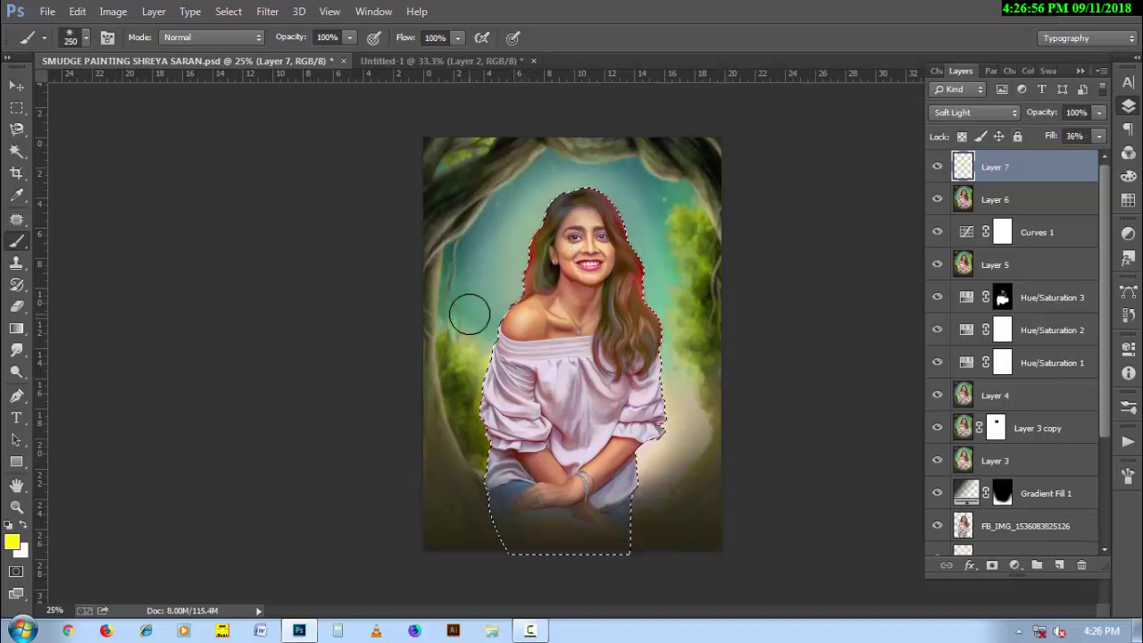
key(ctrl+d)
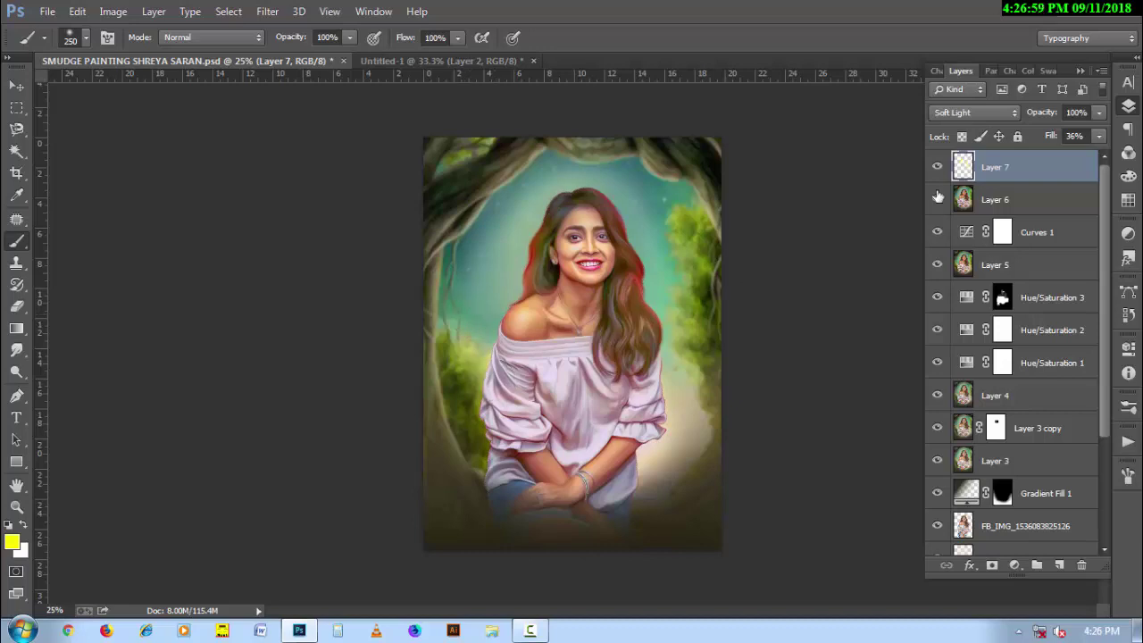
alt+click(937, 167)
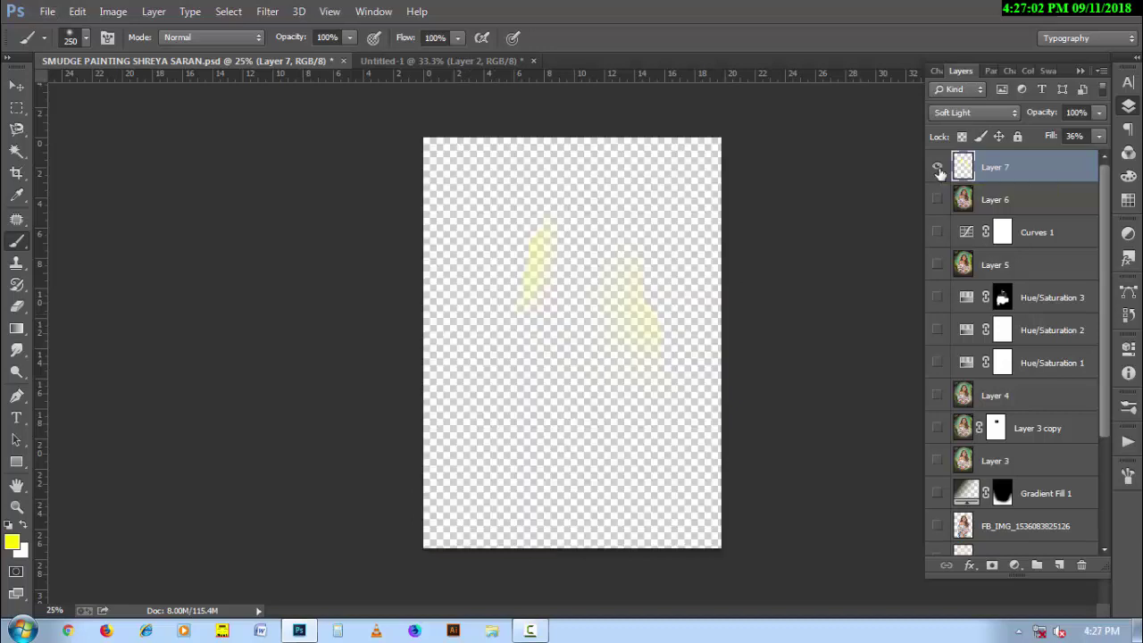
click(530, 630)
alt+click(937, 167)
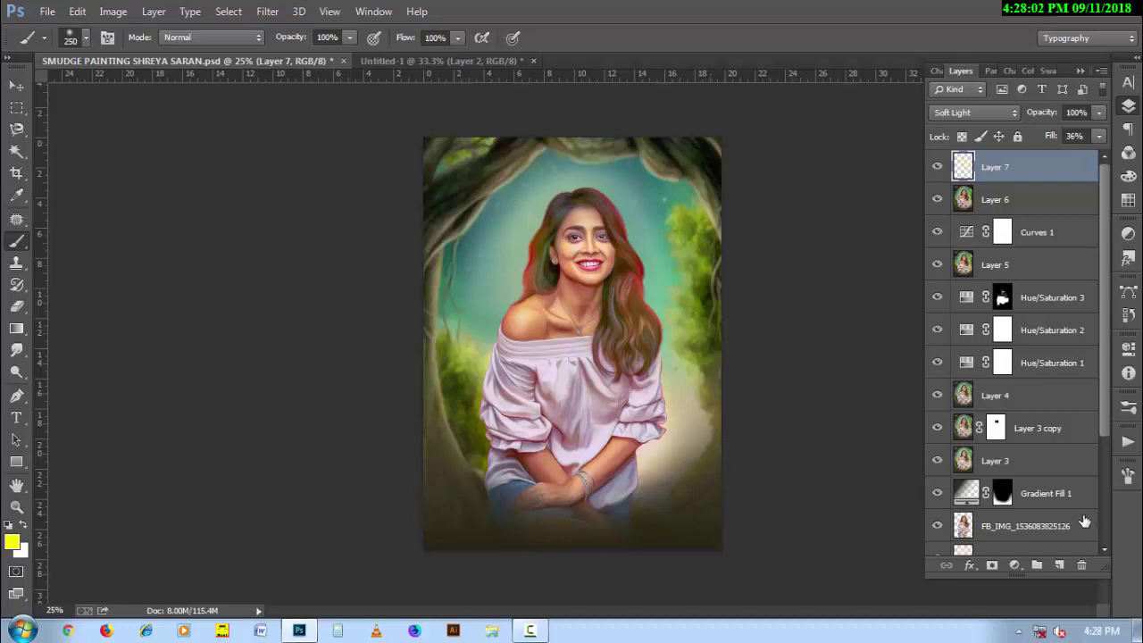
Add Color Balance with midtones -14/-11/-15 and shadows Magenta–Green +1, Yellow–Blue -16
click(1014, 565)
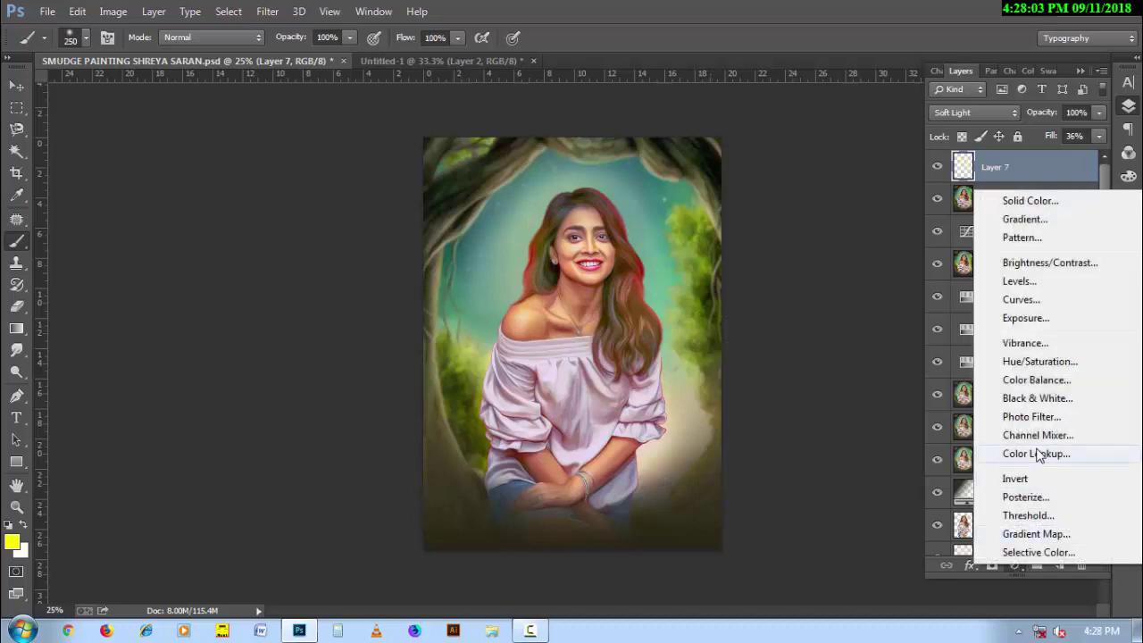
click(1036, 379)
drag(965, 464, 954, 469)
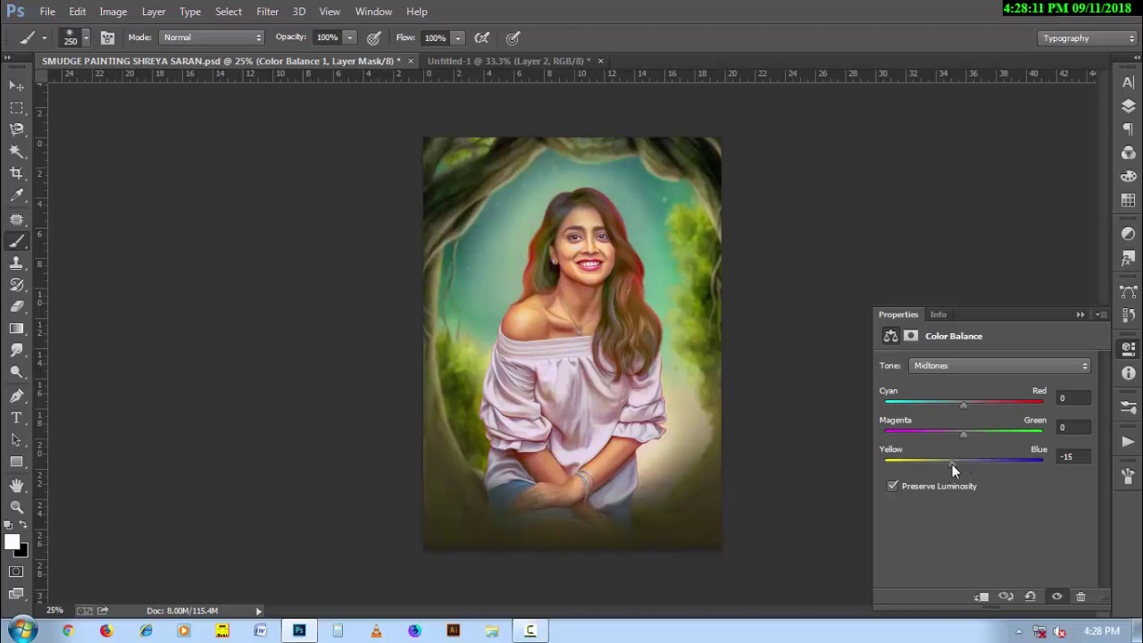
mouse_move(962, 405)
mouse_down()
mouse_move(964, 435)
mouse_move(954, 435)
mouse_up()
click(952, 366)
click(951, 382)
drag(961, 462, 954, 460)
drag(964, 404, 961, 435)
click(1128, 105)
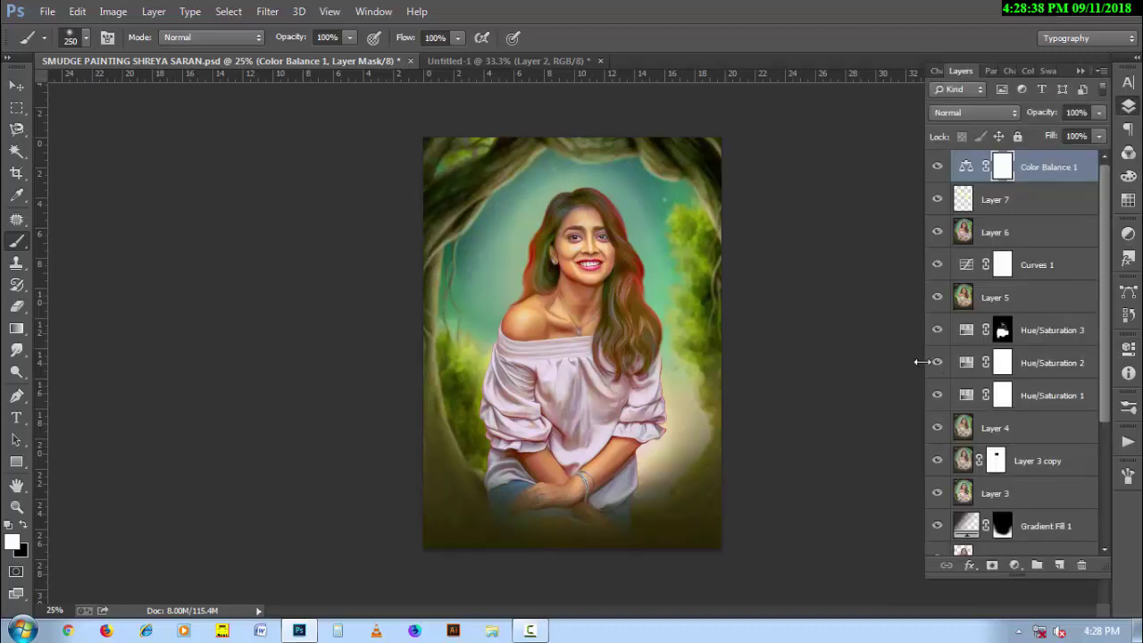
Stamp the visible image into Layer 8 and, in Camera Raw, lower Highlights to about -48
key(ctrl+shift+alt+e)
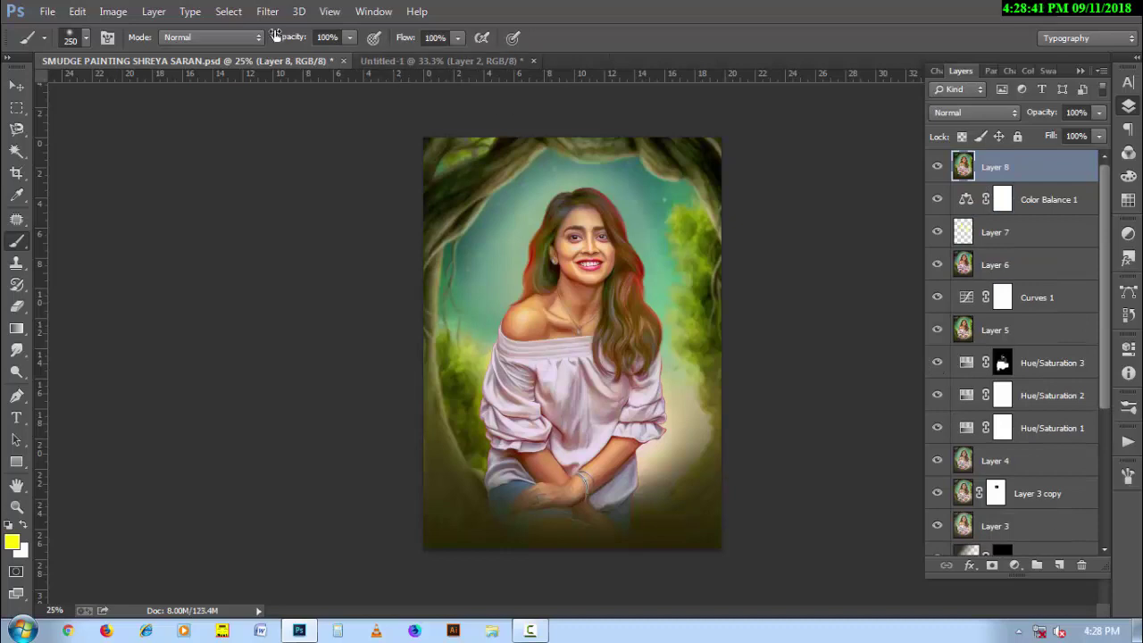
click(267, 12)
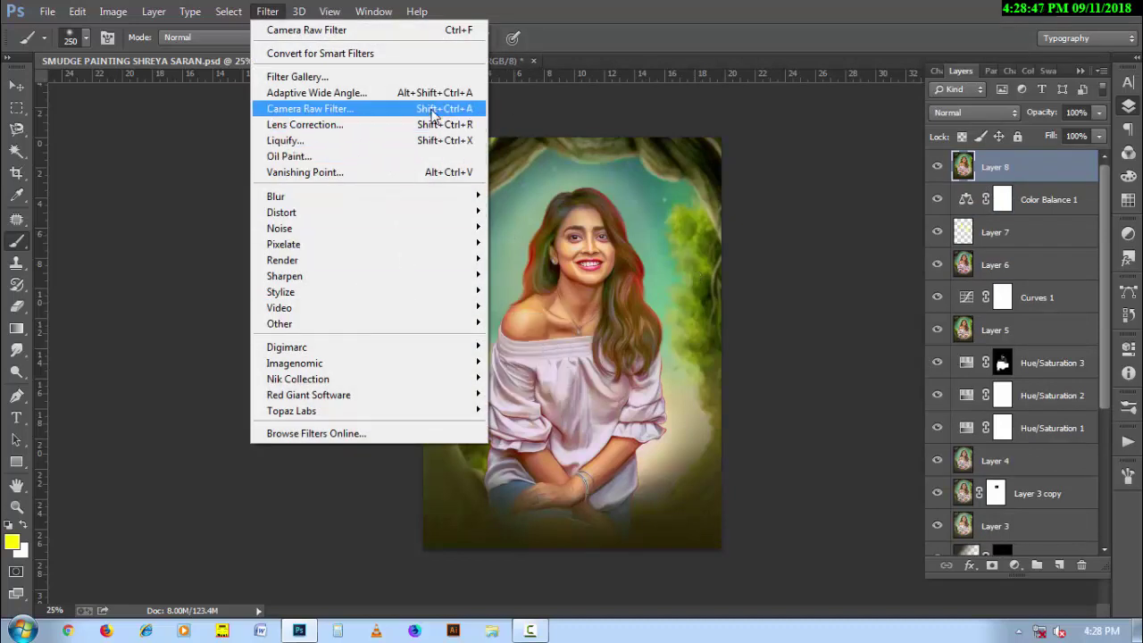
click(310, 108)
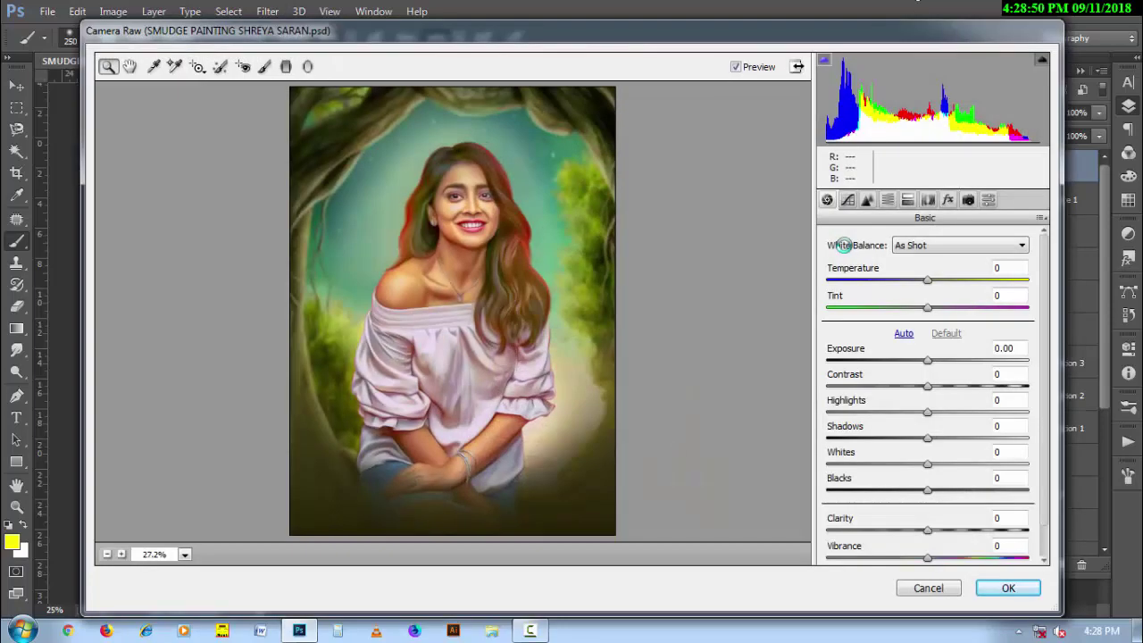
drag(907, 403, 868, 404)
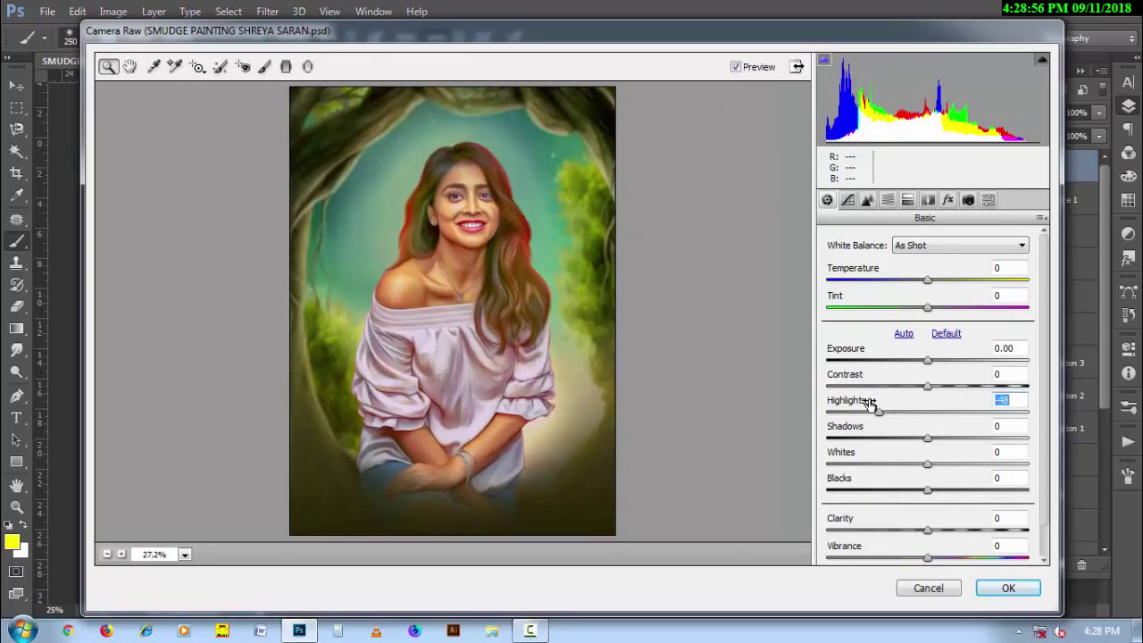
Set Luminance noise reduction to 50, reset Highlights to 0, and apply the filter
click(867, 199)
click(910, 407)
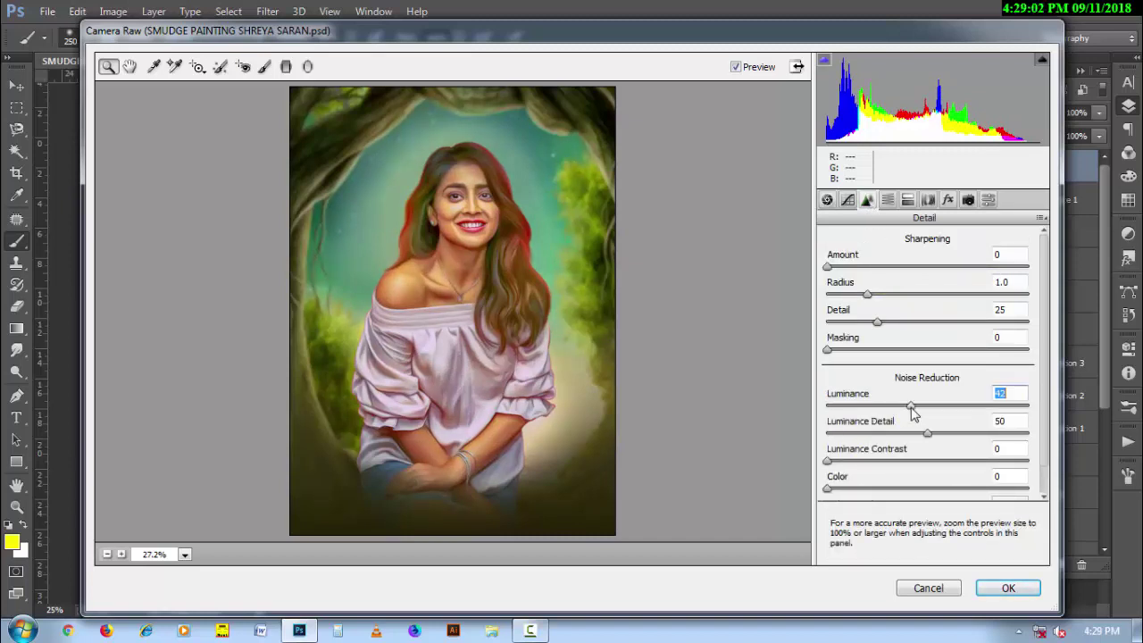
drag(914, 409, 929, 409)
click(827, 199)
double_click(1017, 402)
text(0)
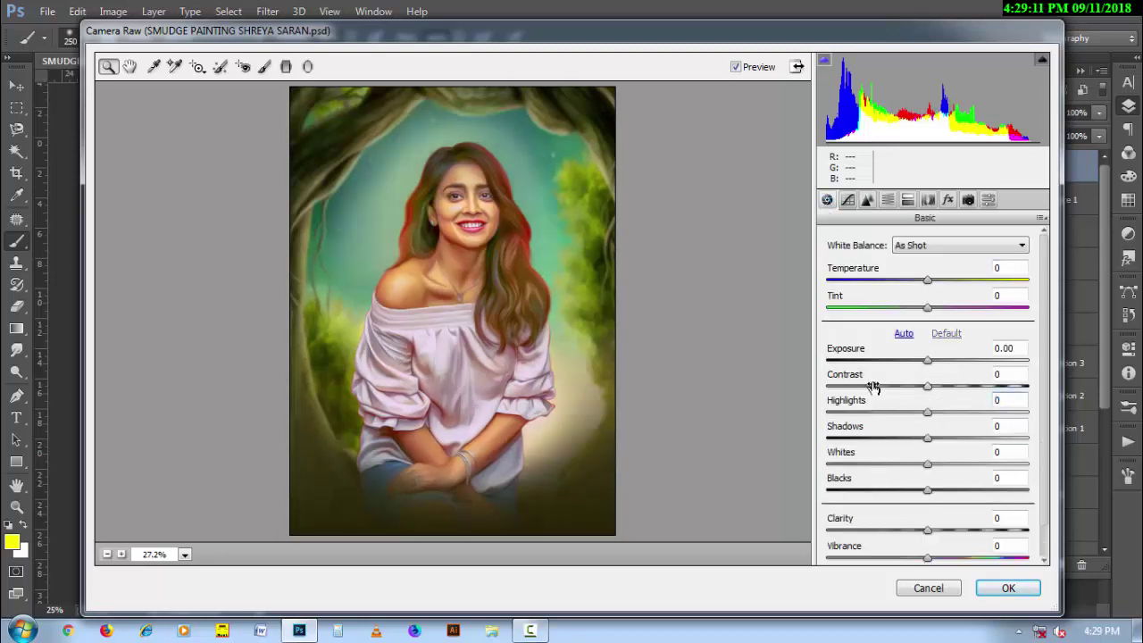
click(1008, 588)
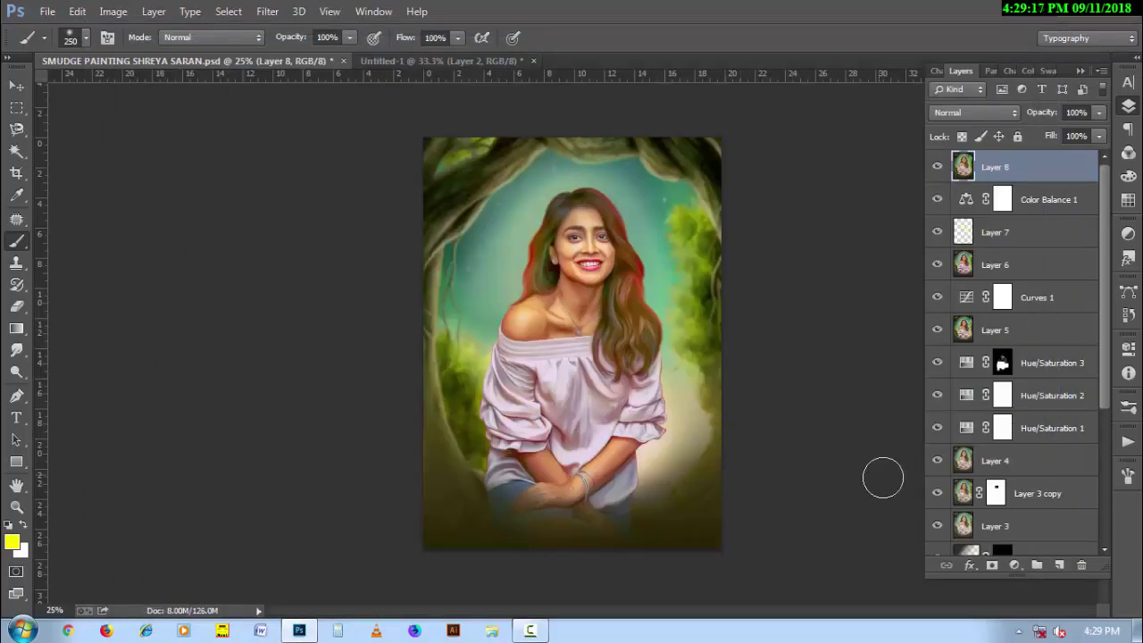
Add a layer mask to Layer 8 and paint it black over the hair with an 80–100 px brush
scroll(582, 262, up, 2)
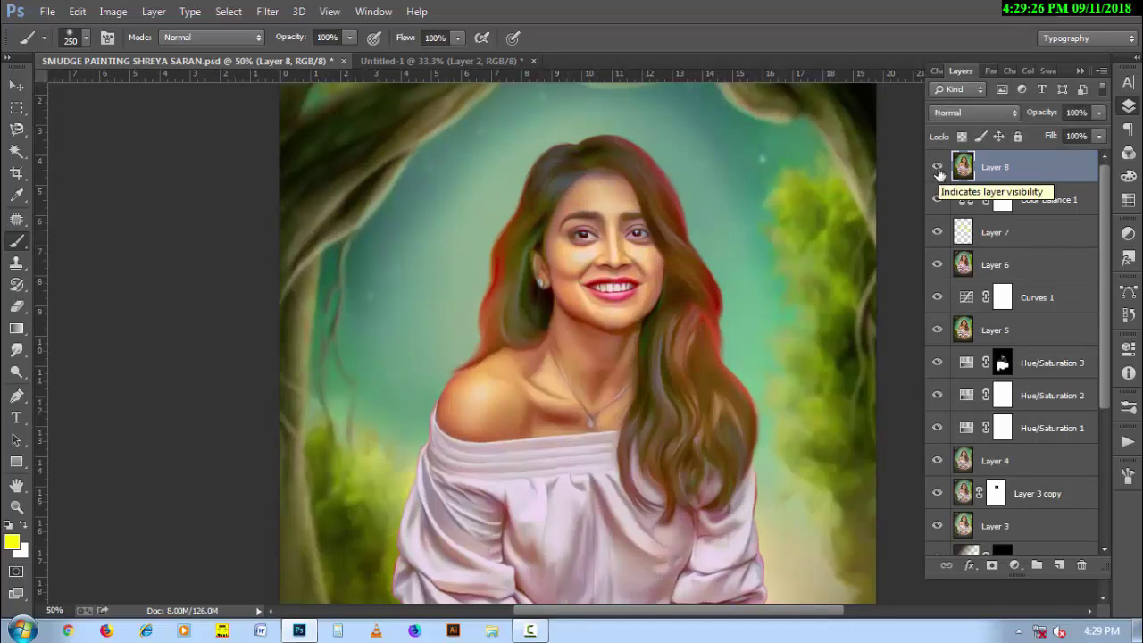
click(990, 564)
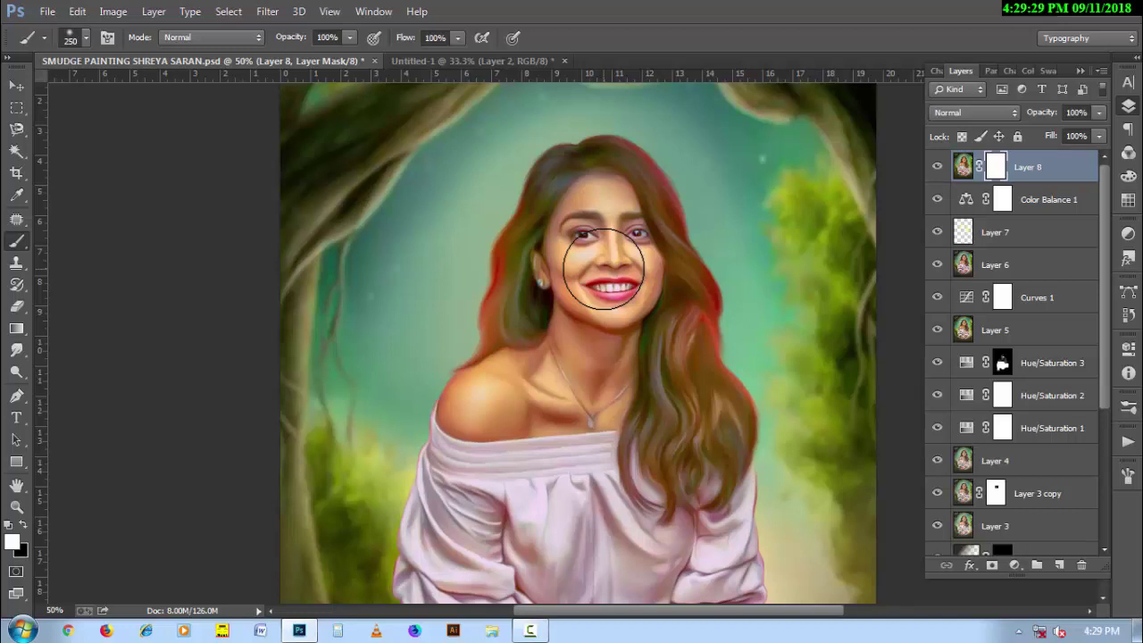
key(x)
key(bracketleft)
key(bracketleft)
key(bracketleft)
key(bracketleft)
key(bracketleft)
key(bracketleft)
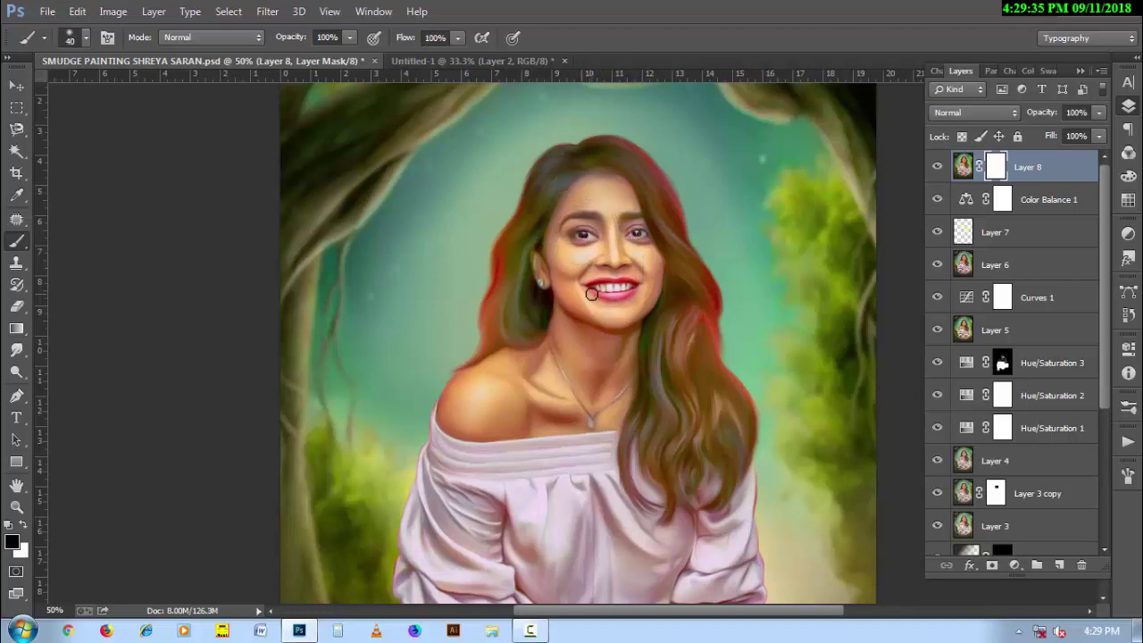
key(bracketright)
key(bracketright)
key(bracketright)
drag(669, 327, 658, 372)
key(bracketright)
key(bracketright)
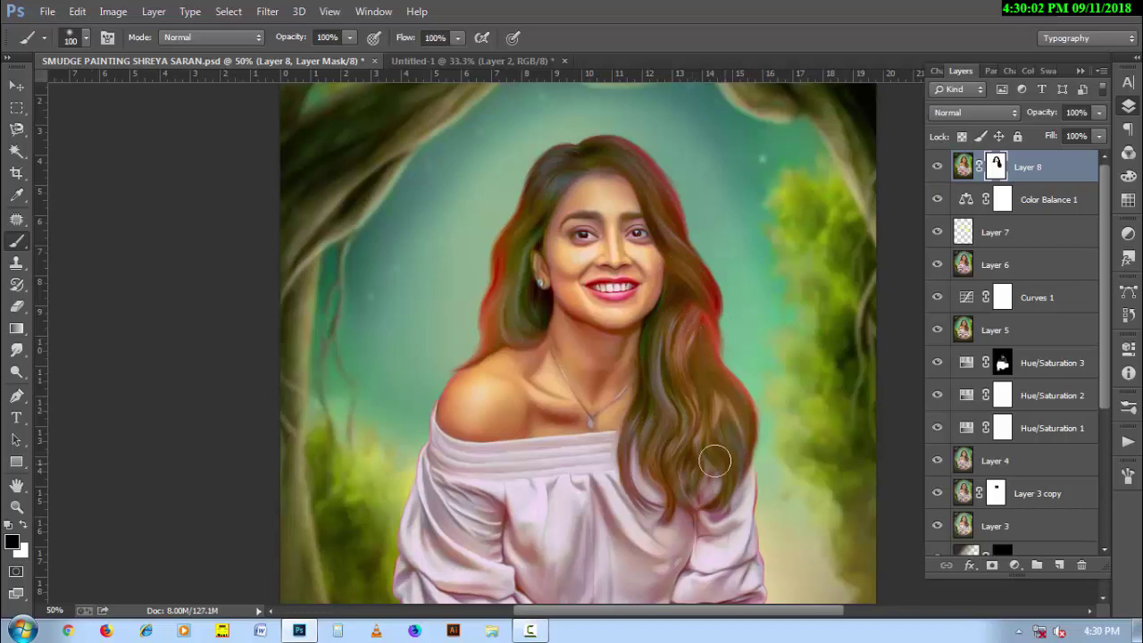
key(ctrl+minus)
key(ctrl+minus)
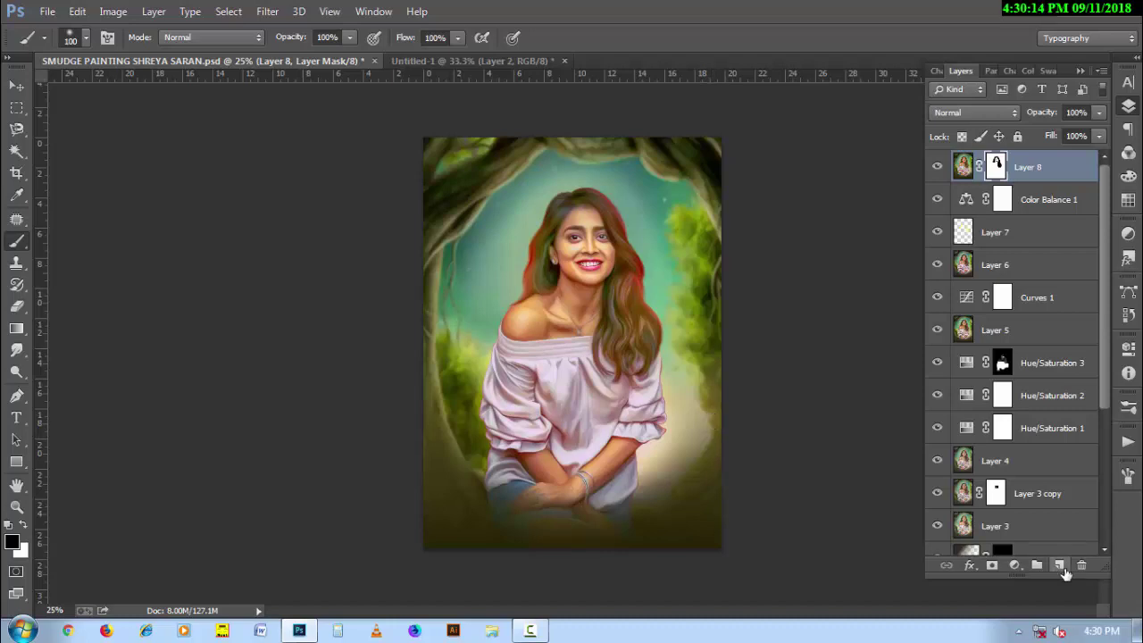
Create Layer 9 and fill it with a merged copy of the visible image via Apply Image
click(1059, 564)
click(113, 11)
click(143, 251)
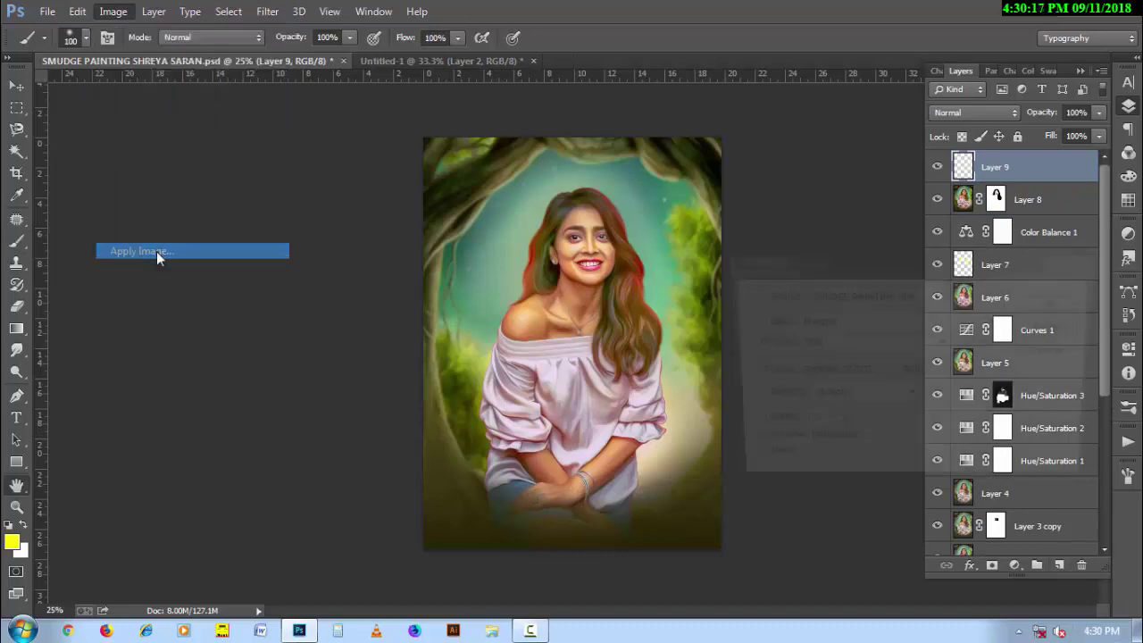
click(1057, 302)
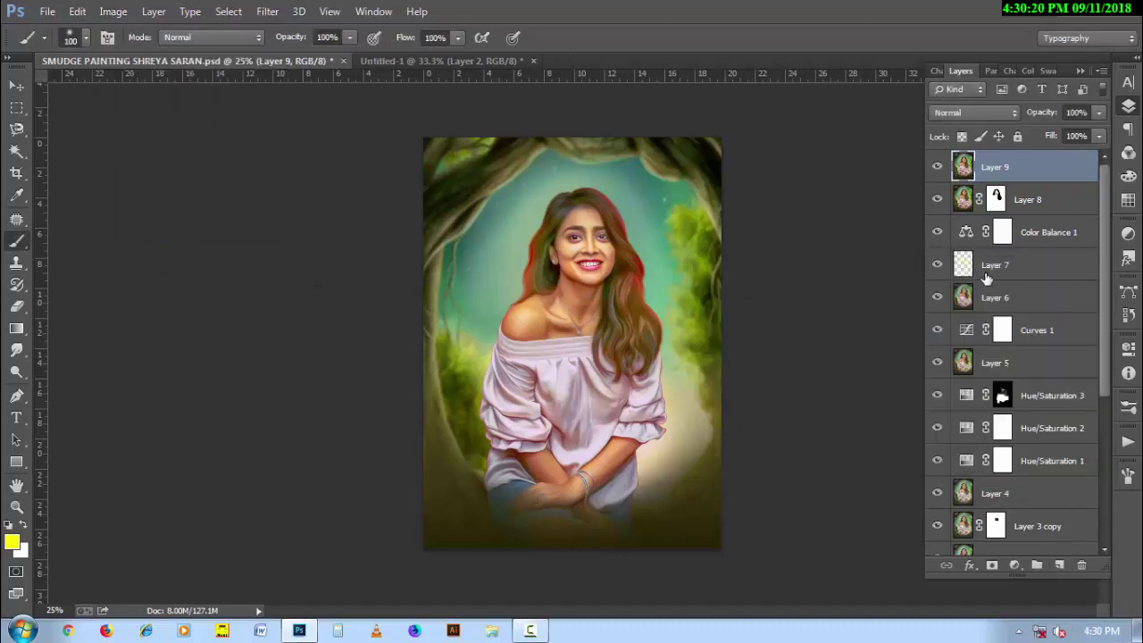
Bring up the Oil Paint filter on Layer 9, at Stylization 4, Cleanliness 4, Scale 0.8
click(18, 87)
click(268, 11)
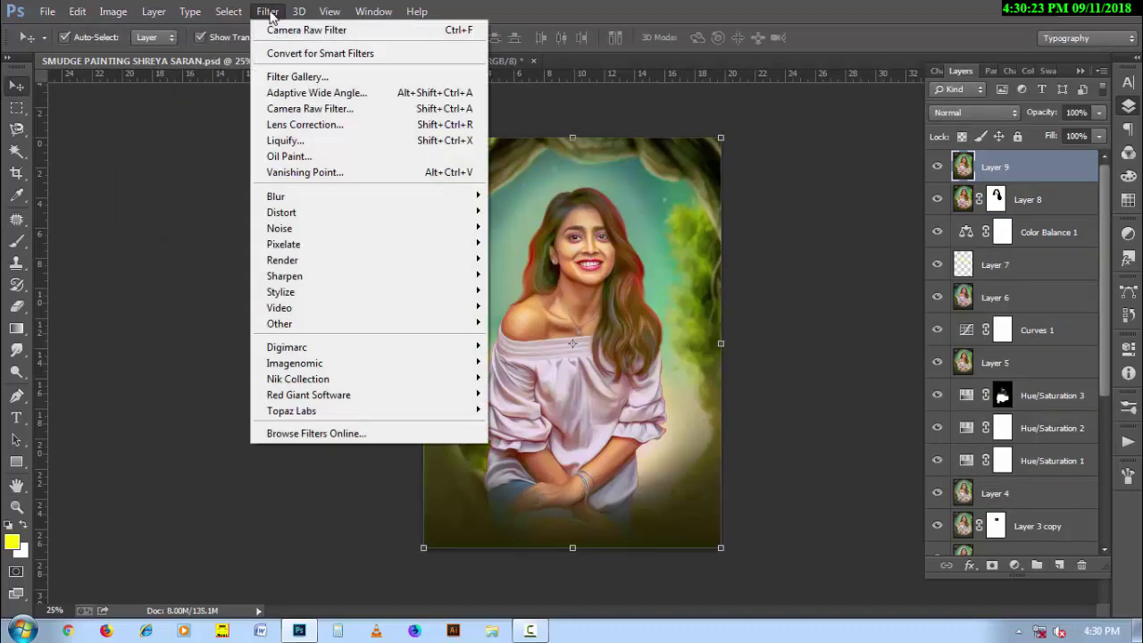
click(288, 156)
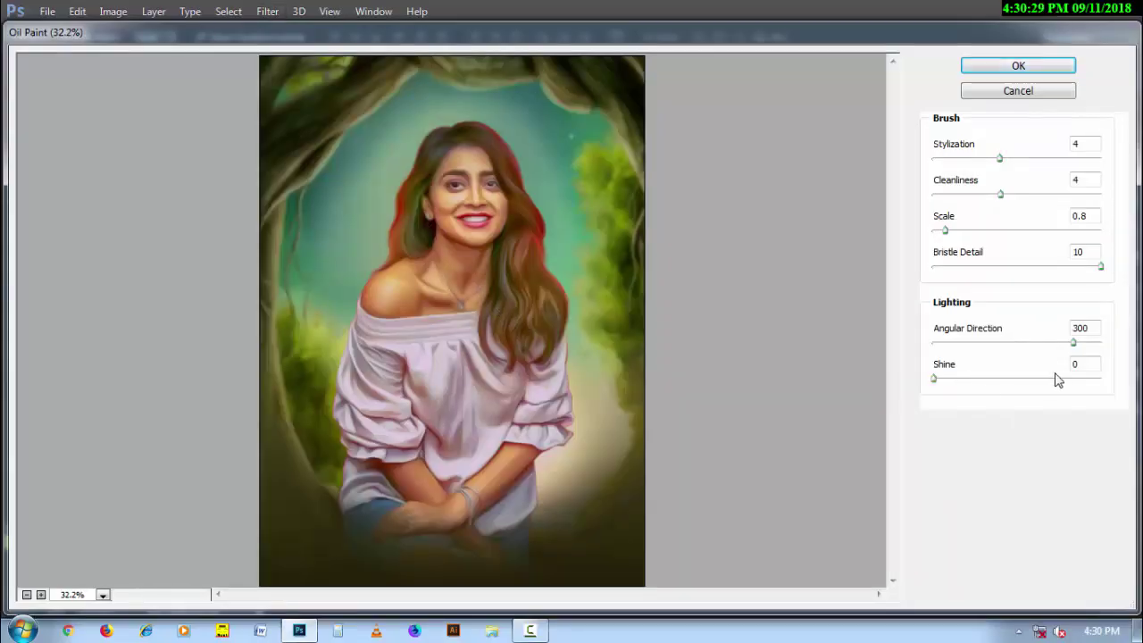
Try Oil Paint Shine 1, Stylization 7.28 and Cleanliness 5.4 with the preview zoomed on the face
click(1084, 364)
text(1)
mouse_move(1000, 194)
mouse_down()
mouse_move(958, 201)
mouse_move(1078, 206)
mouse_move(1064, 209)
mouse_up()
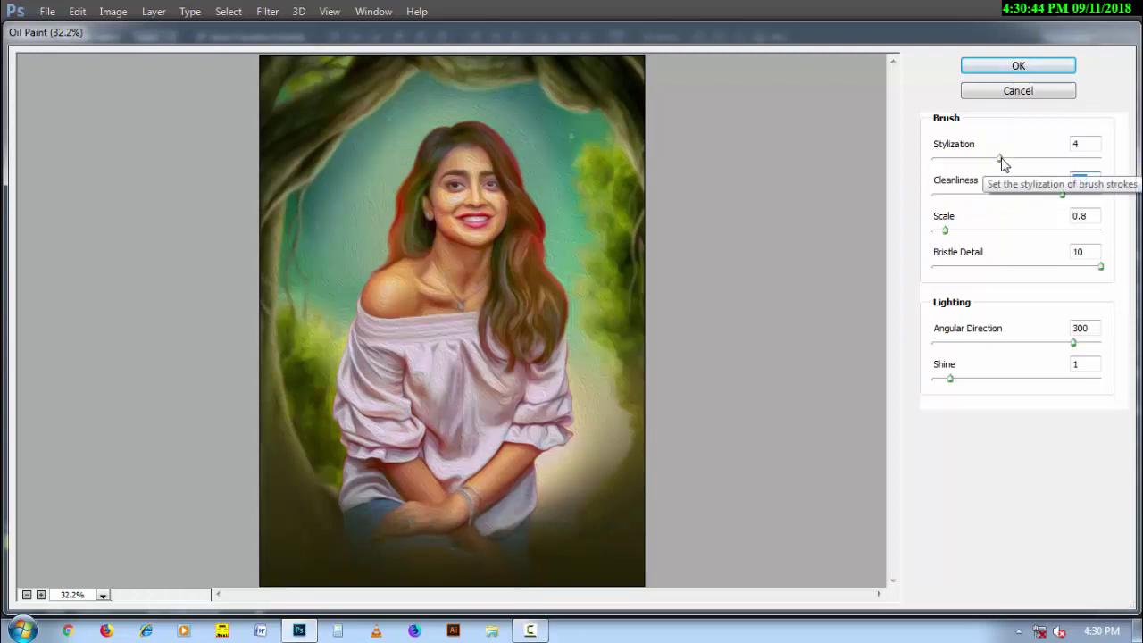
mouse_move(1000, 159)
mouse_down()
mouse_move(1055, 160)
mouse_move(975, 184)
mouse_move(904, 182)
mouse_up()
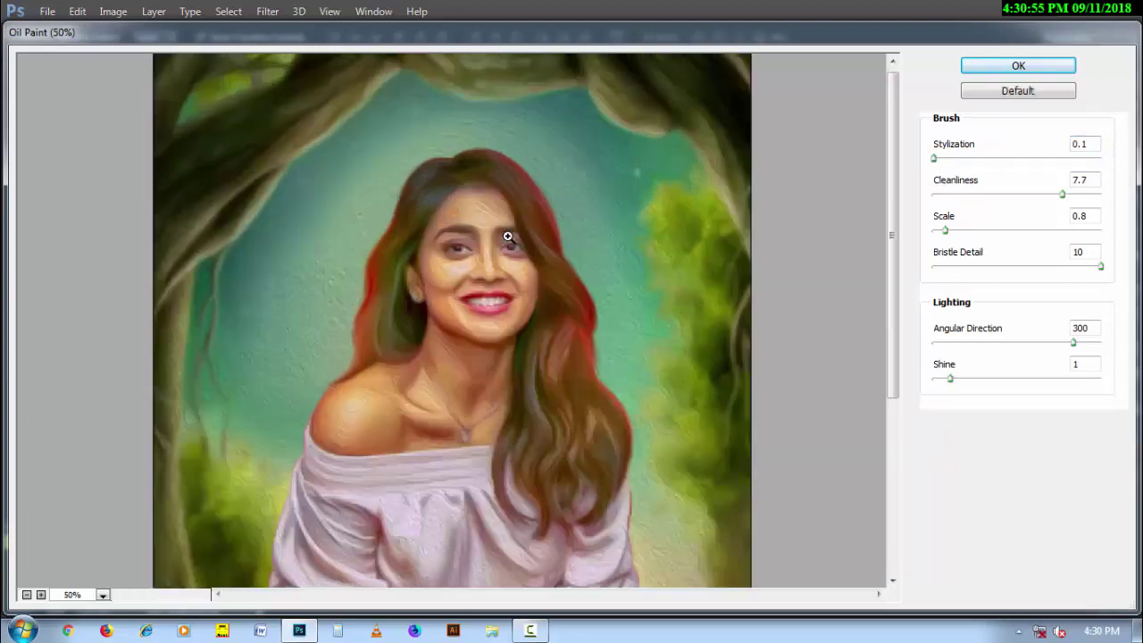
ctrl+click(508, 237)
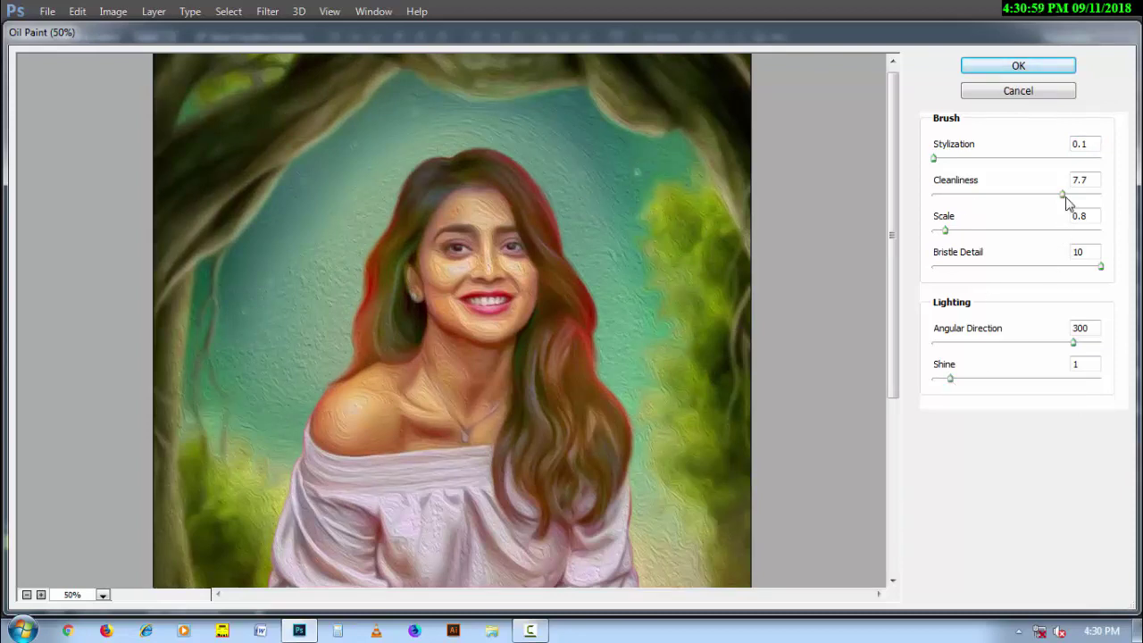
mouse_move(1062, 195)
mouse_down()
mouse_move(934, 215)
mouse_move(1112, 217)
mouse_move(1012, 217)
mouse_up()
Finalise Oil Paint at Stylization 0.1, Cleanliness 10, Scale 0.1, Bristle Detail 1.6, Shine 0.45
drag(1099, 268, 928, 279)
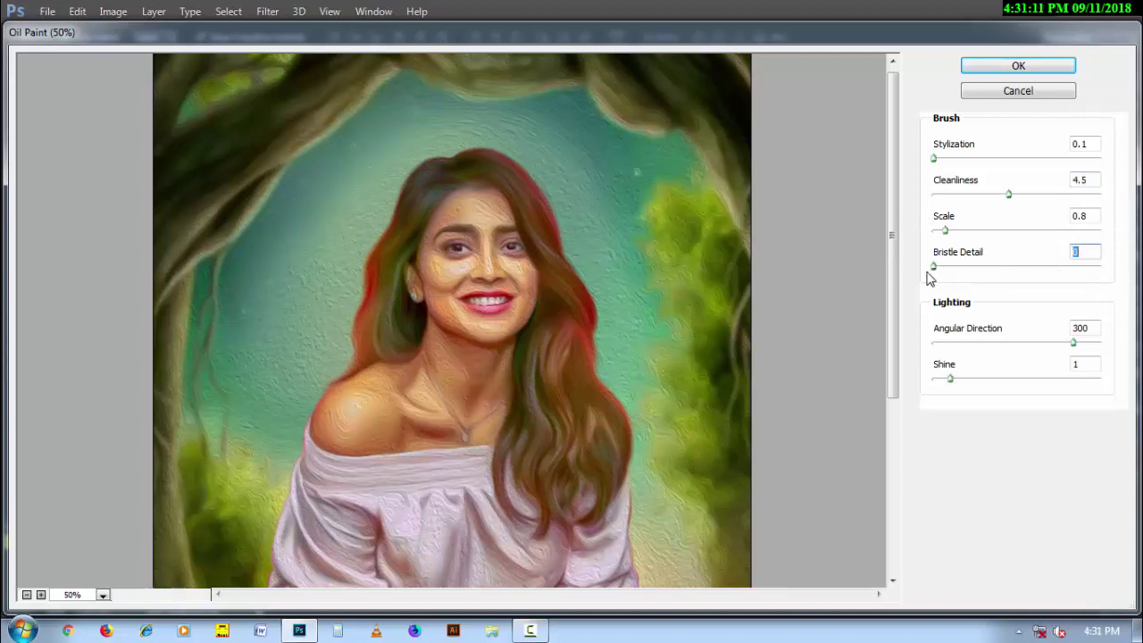
mouse_move(1064, 350)
mouse_down()
mouse_move(919, 350)
mouse_move(1137, 350)
mouse_up()
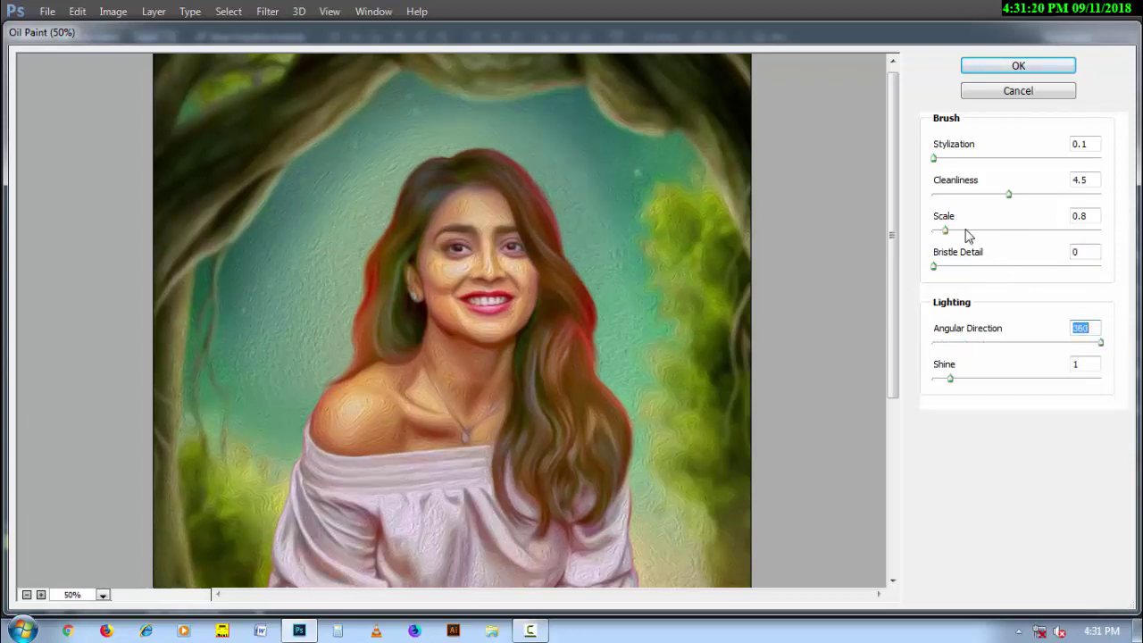
drag(944, 233, 927, 243)
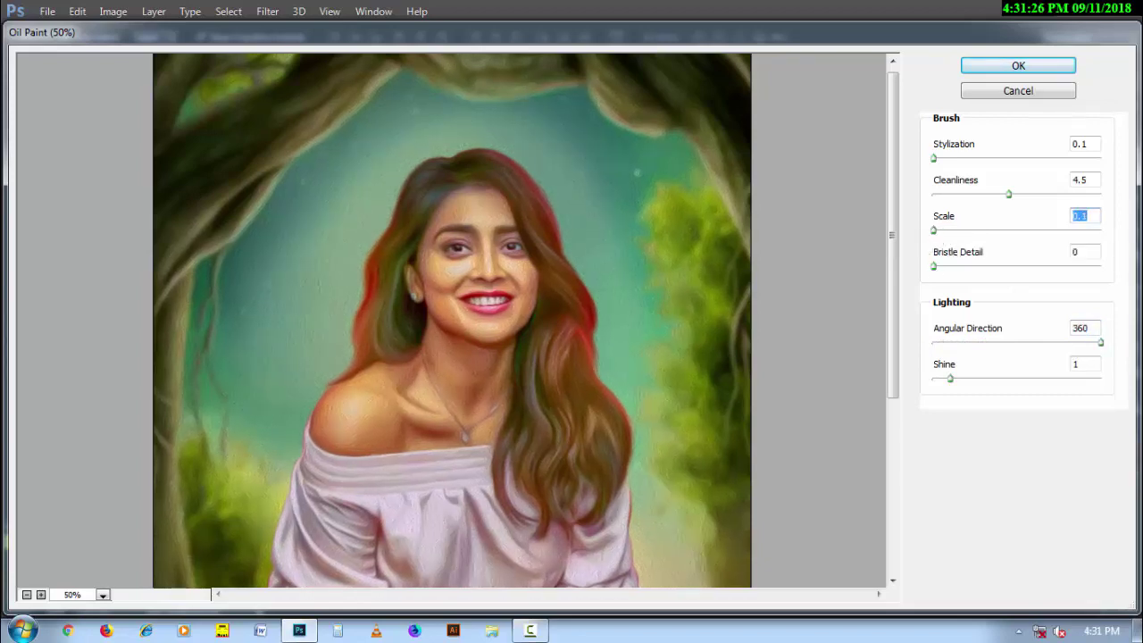
drag(1009, 195, 1114, 206)
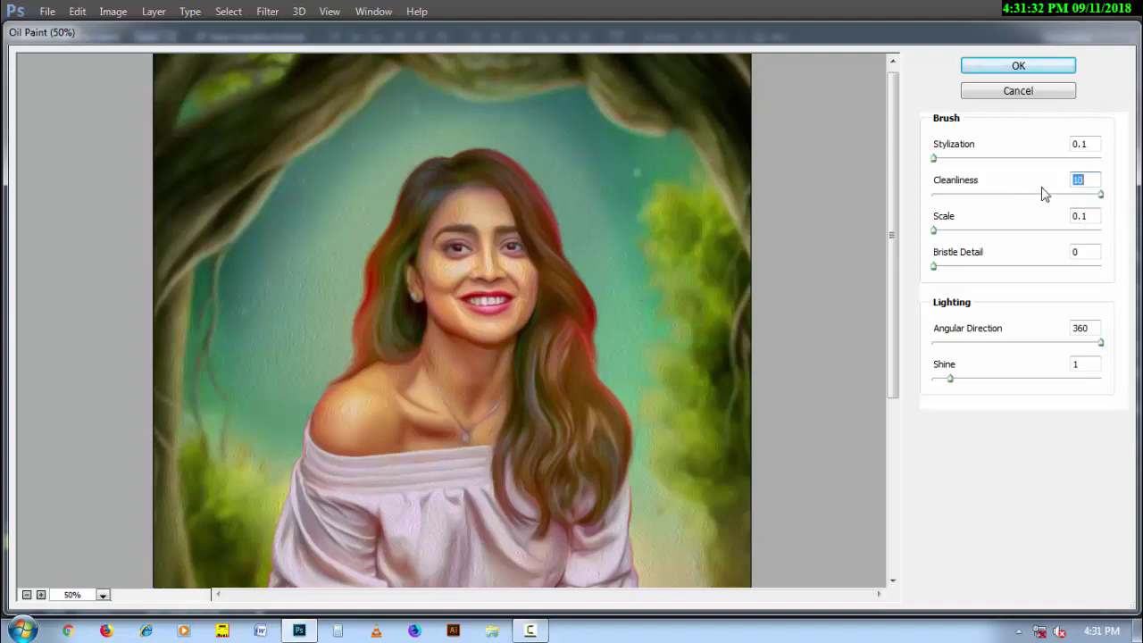
mouse_move(933, 161)
mouse_down()
mouse_move(1046, 169)
mouse_move(910, 170)
mouse_up()
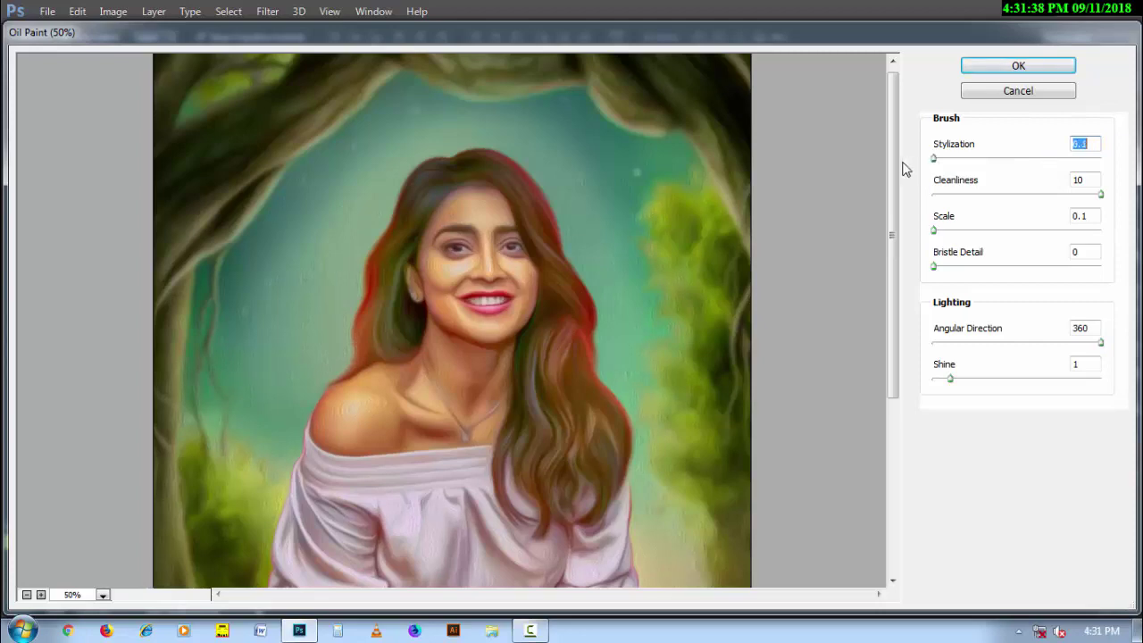
click(935, 266)
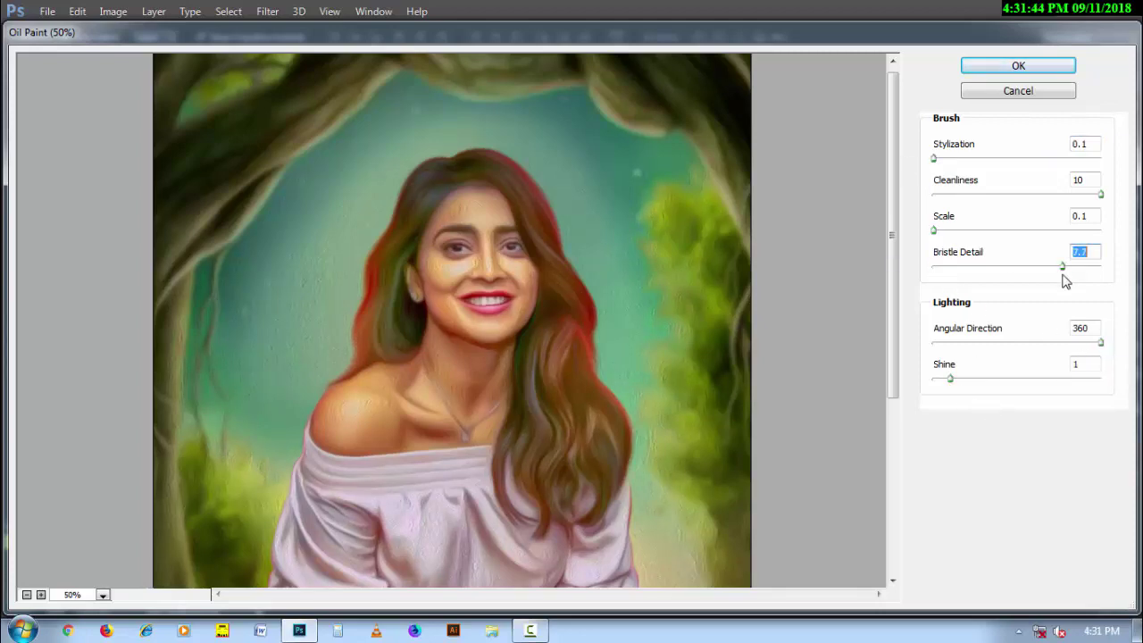
drag(1064, 281, 963, 288)
mouse_move(952, 382)
mouse_down()
mouse_move(935, 386)
mouse_move(956, 385)
mouse_move(943, 393)
mouse_up()
Apply the Oil Paint filter and toggle Layer 9's visibility to compare before and after
click(1018, 67)
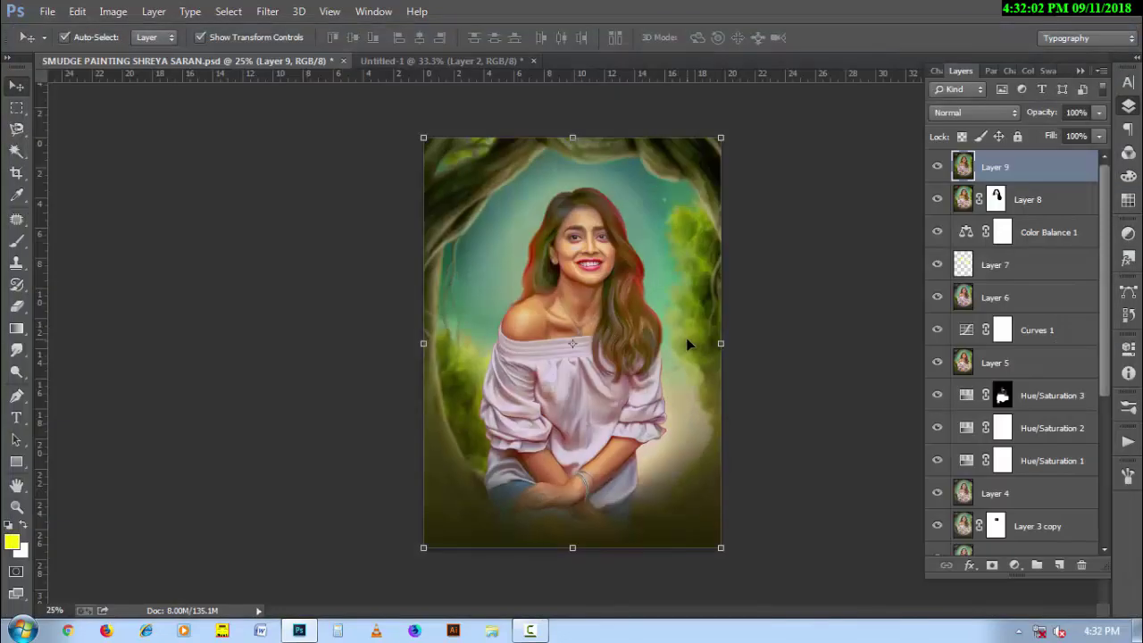
scroll(649, 350, up, 1)
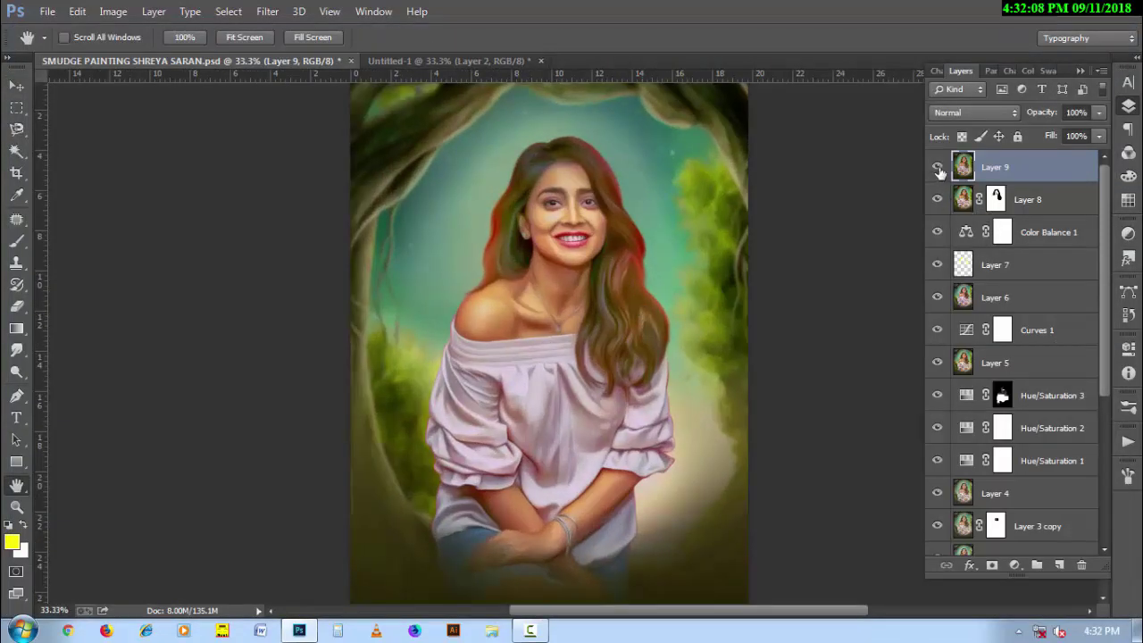
click(936, 167)
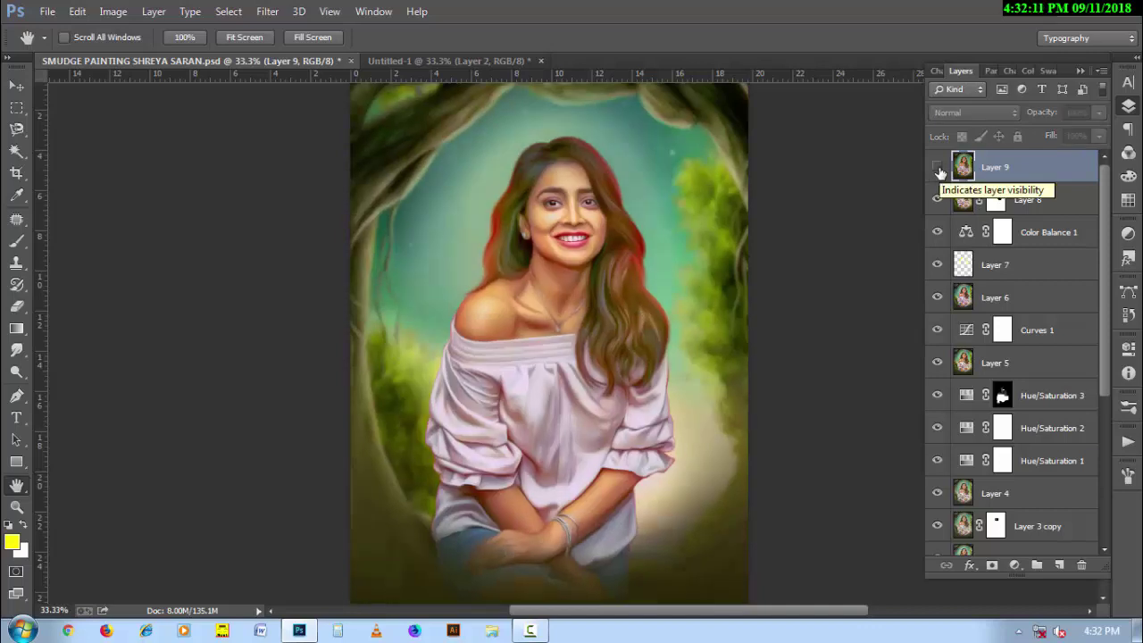
click(936, 167)
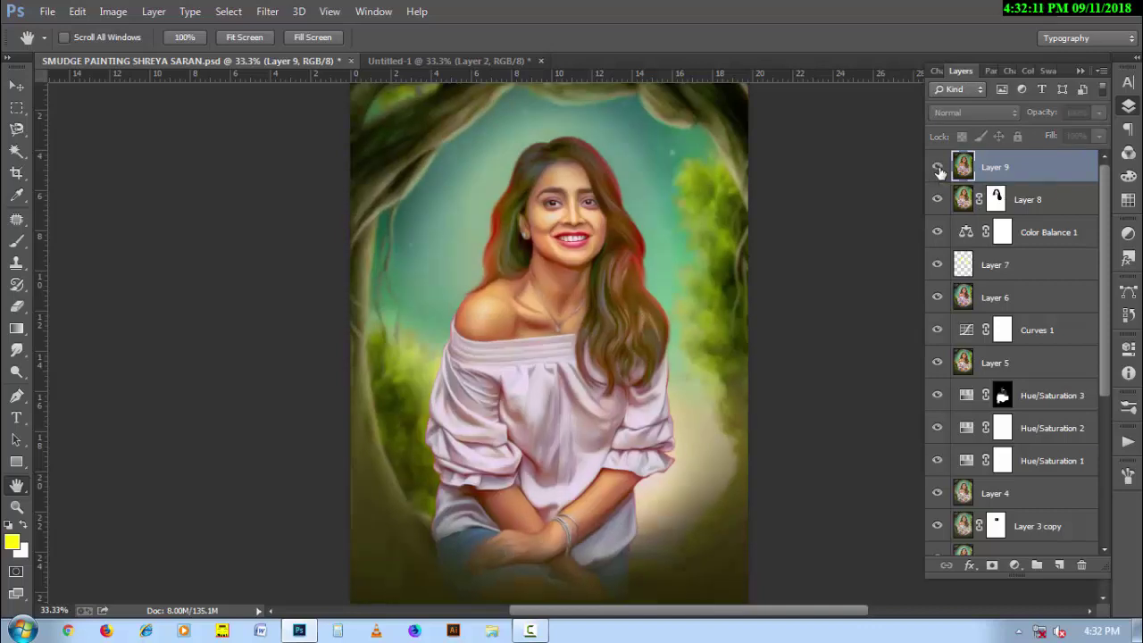
Mask Layer 9 and paint black over the chest and left shoulder with an 800–1000 px brush
click(990, 566)
key(b)
key(d)
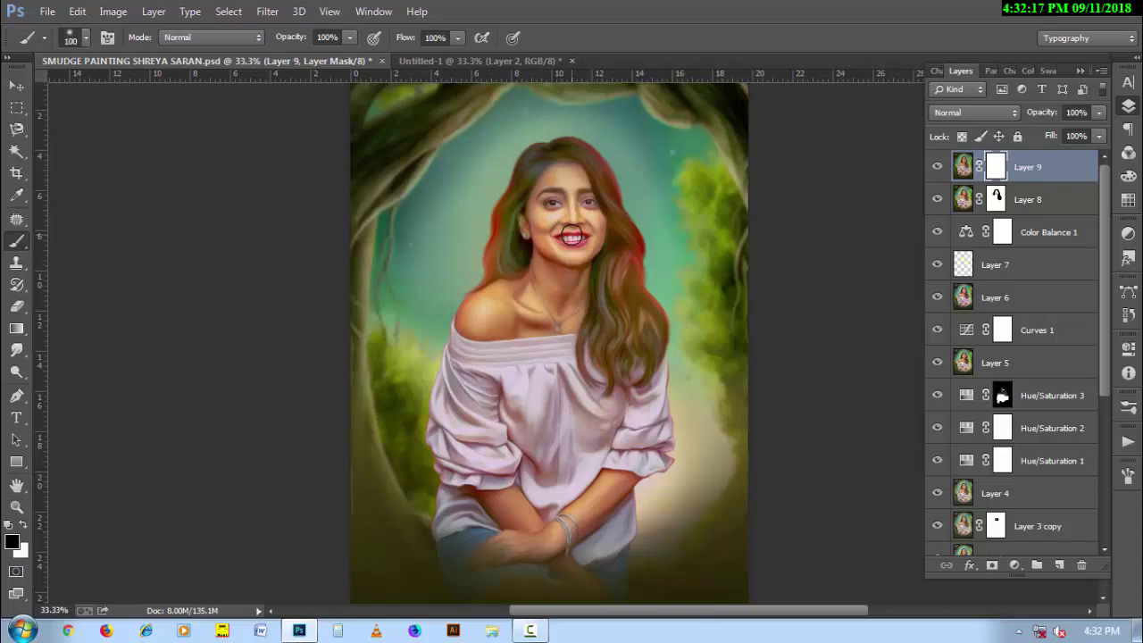
key(bracketright)
key(bracketright)
key(bracketright)
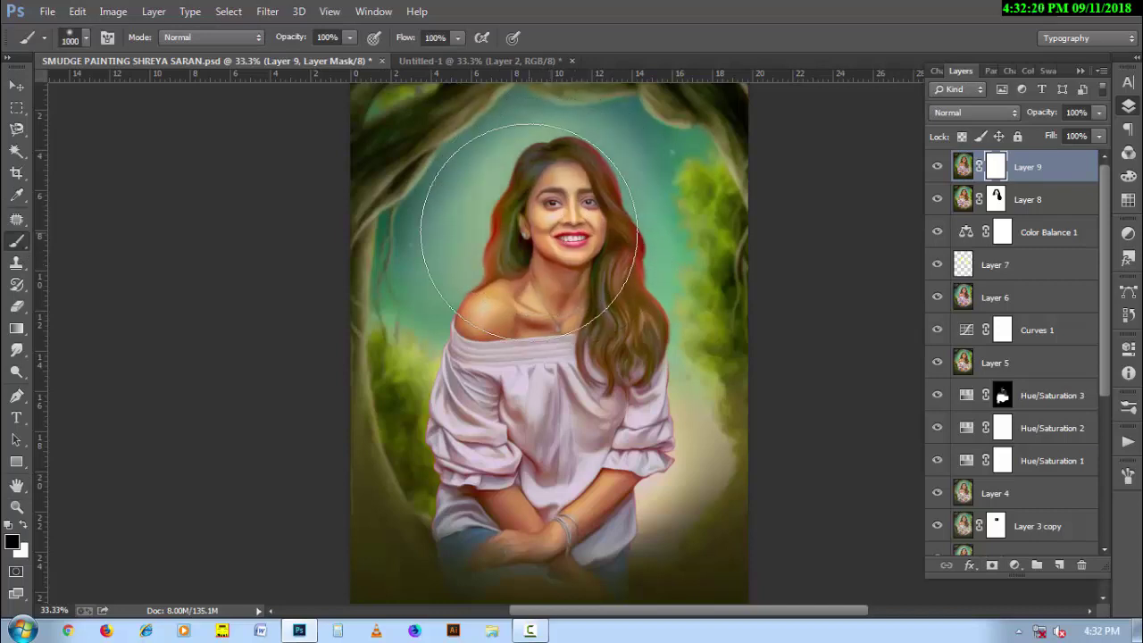
mouse_move(529, 231)
mouse_down()
mouse_move(500, 406)
mouse_move(489, 384)
mouse_up()
key(bracketleft)
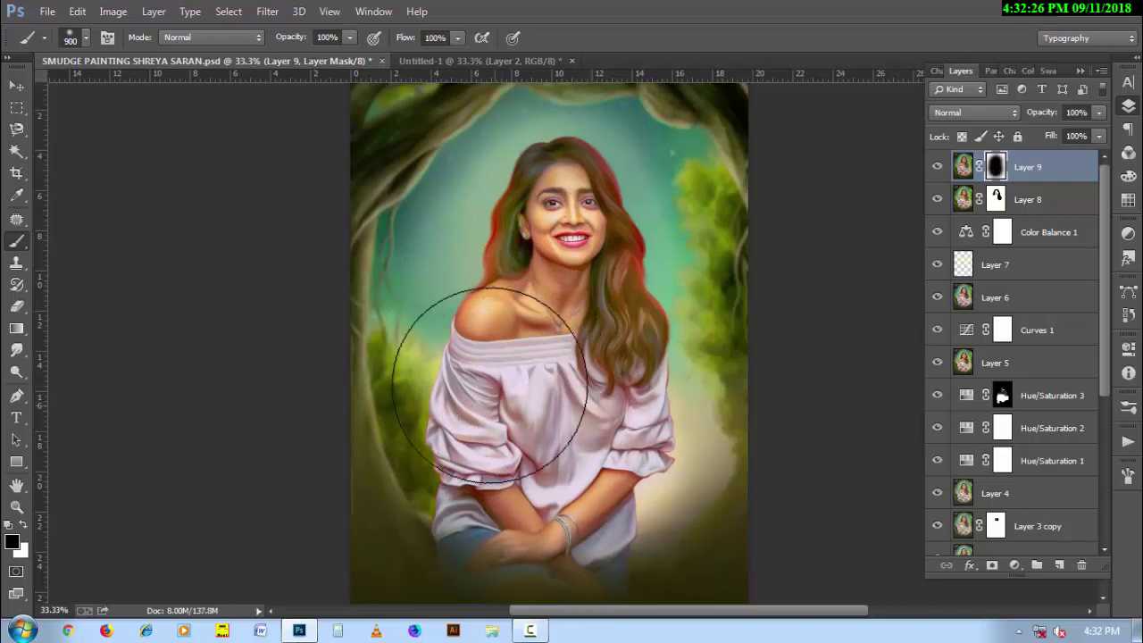
key(bracketleft)
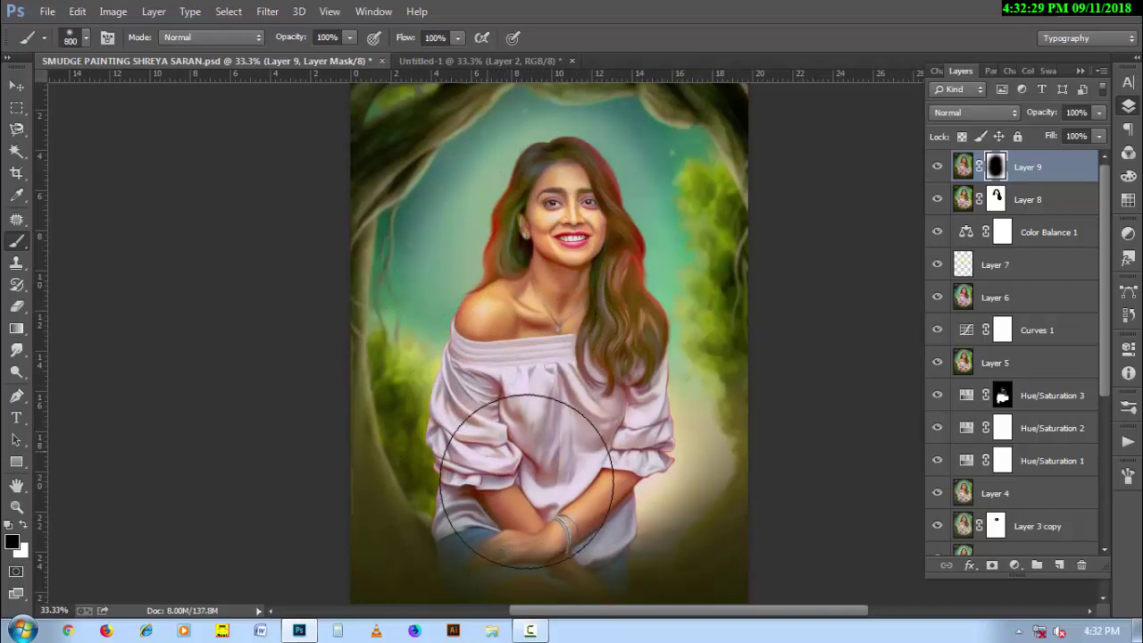
drag(497, 255, 485, 321)
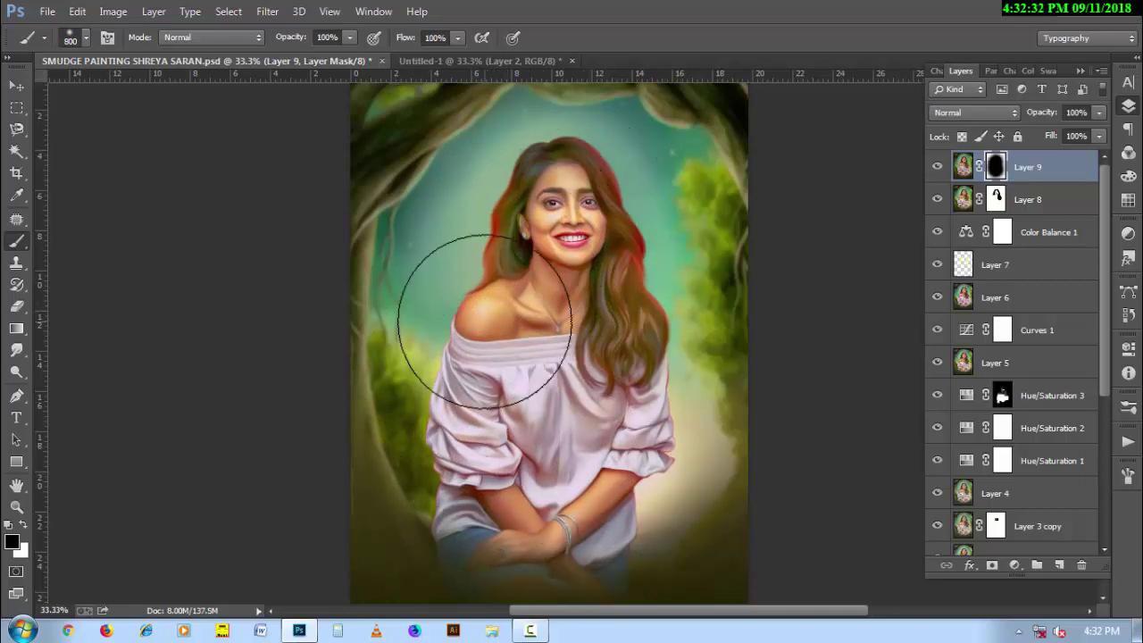
key(h)
click(1014, 564)
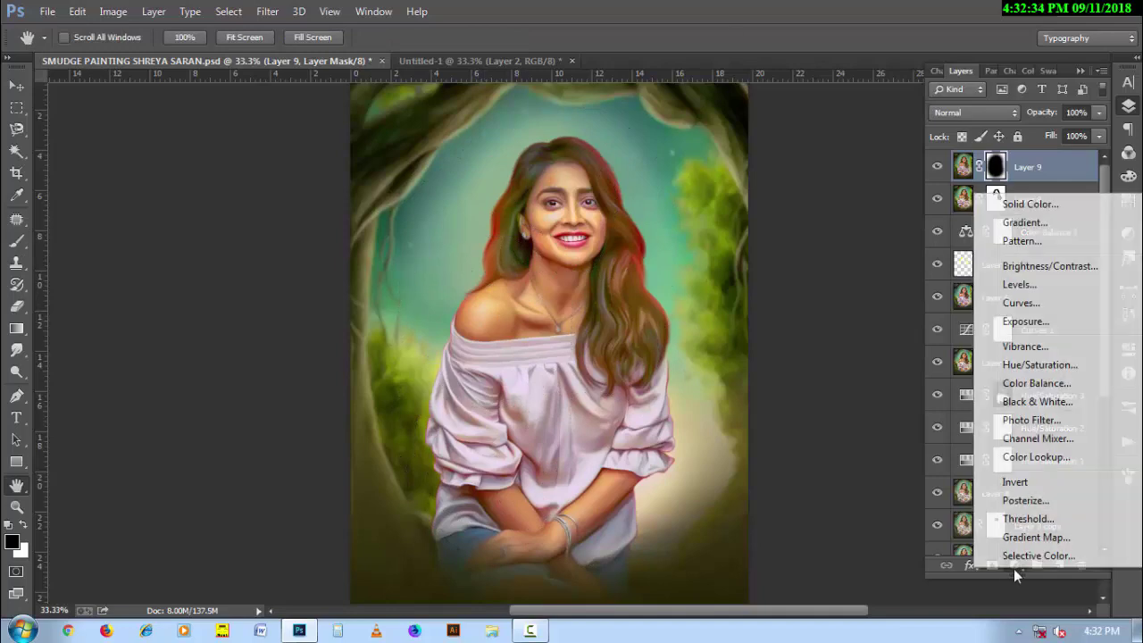
Add a Color Lookup adjustment using the NightFromDay.CUBE look
click(1020, 462)
click(997, 366)
scroll(999, 366, down, 1)
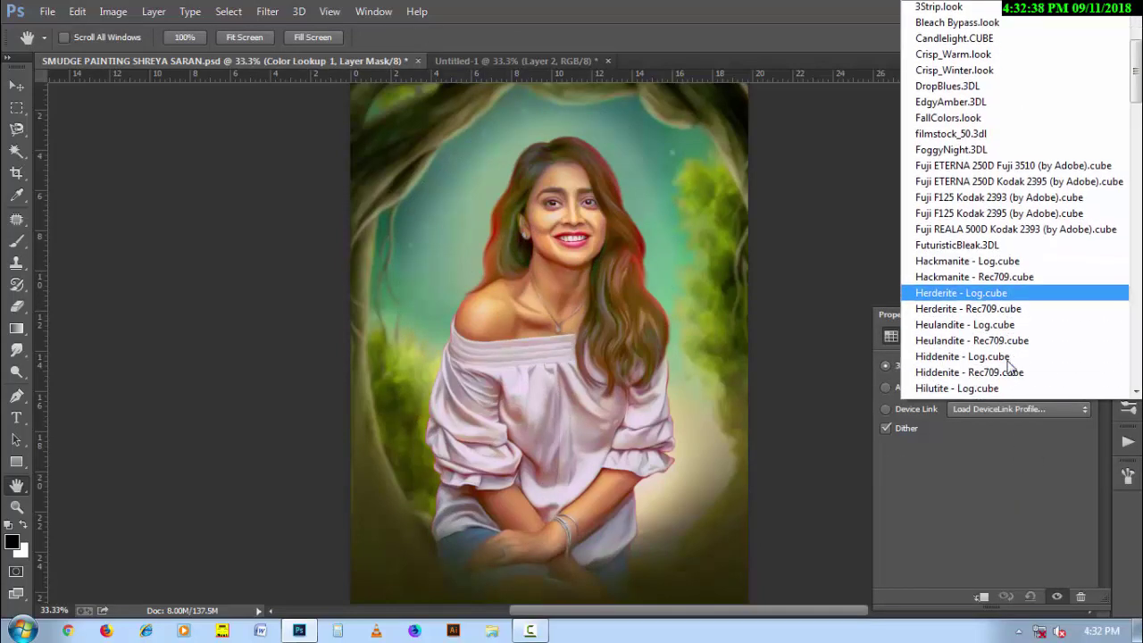
scroll(1004, 366, down, 2)
scroll(1008, 366, down, 1)
scroll(1009, 366, down, 2)
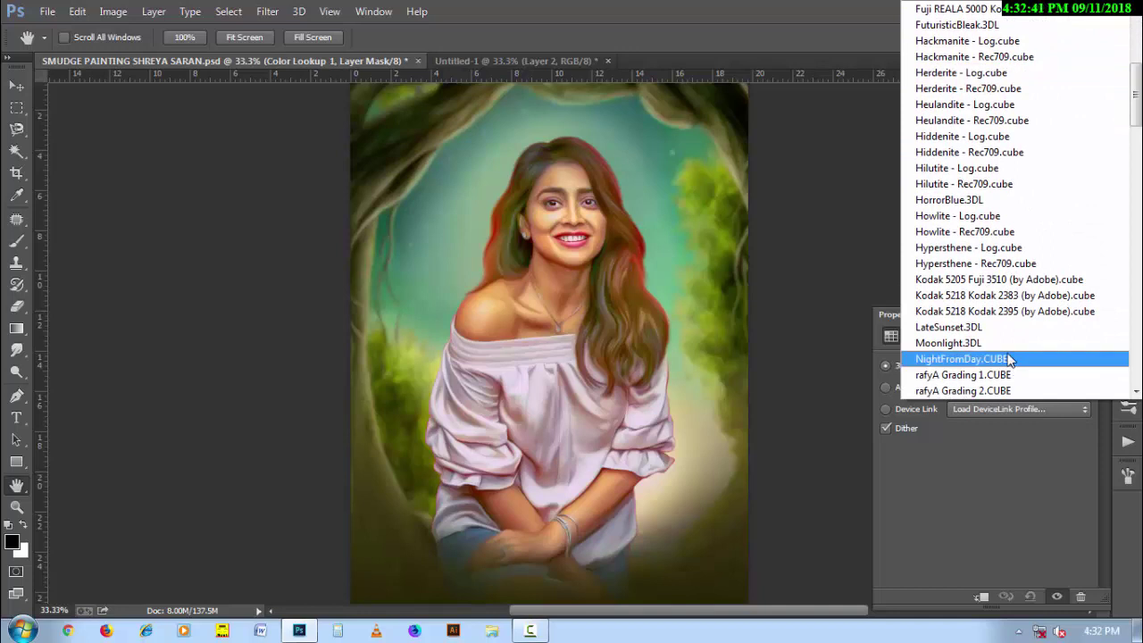
click(1009, 356)
key(F7)
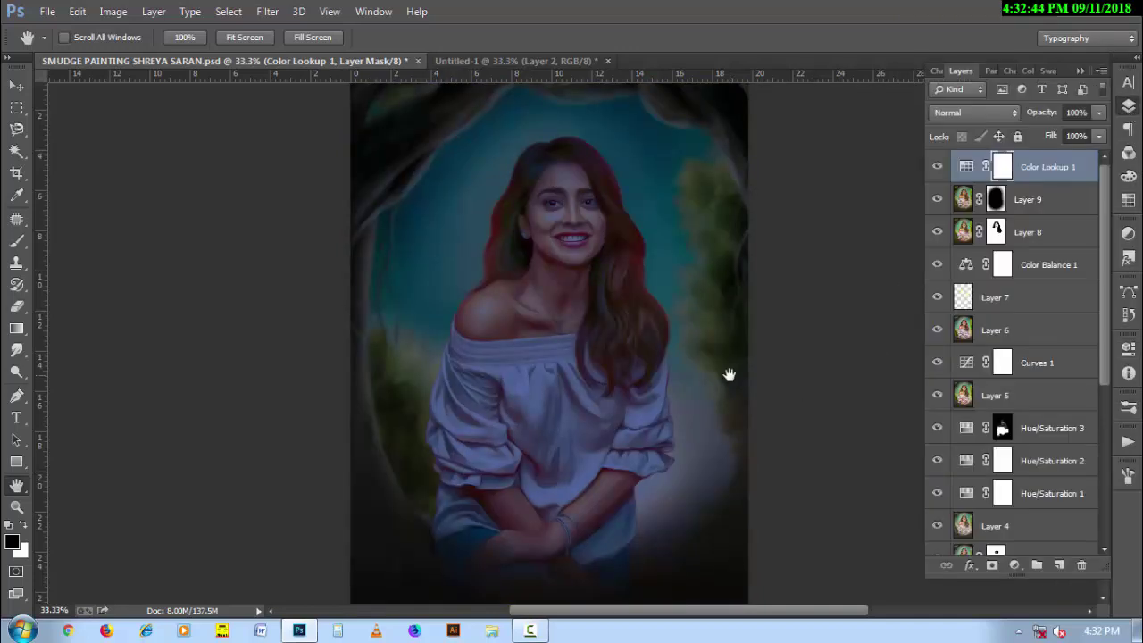
Paint the lookup's mask black over the centre of the image with a 1700 px brush
scroll(727, 371, down, 1)
scroll(683, 363, down, 1)
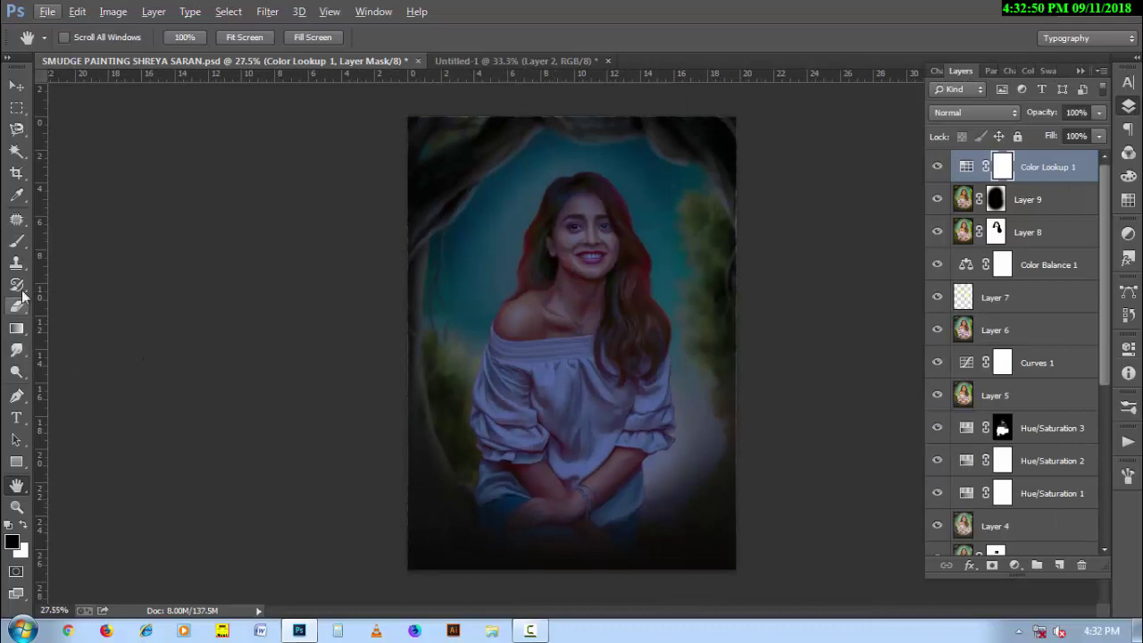
click(16, 240)
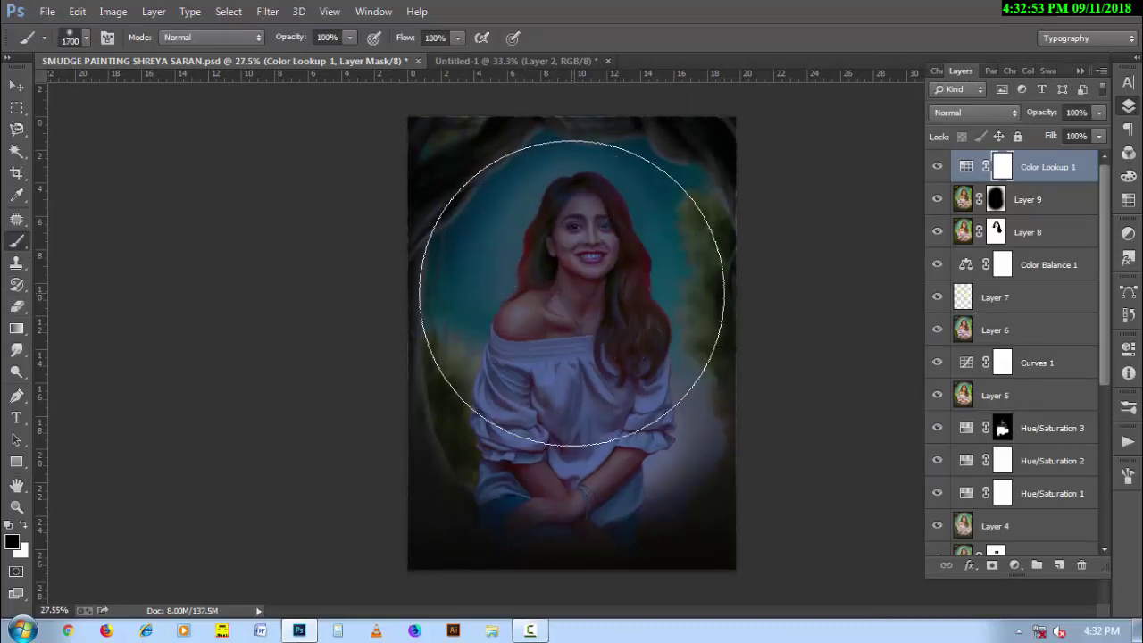
key(bracketright)
key(bracketright)
key(bracketright)
click(580, 287)
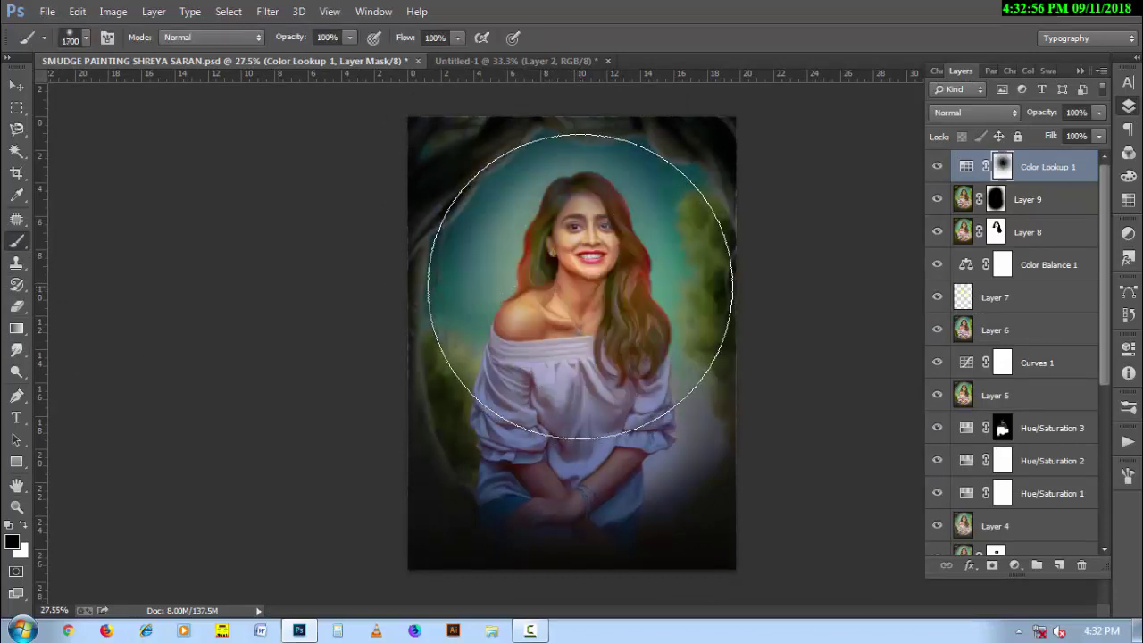
click(571, 384)
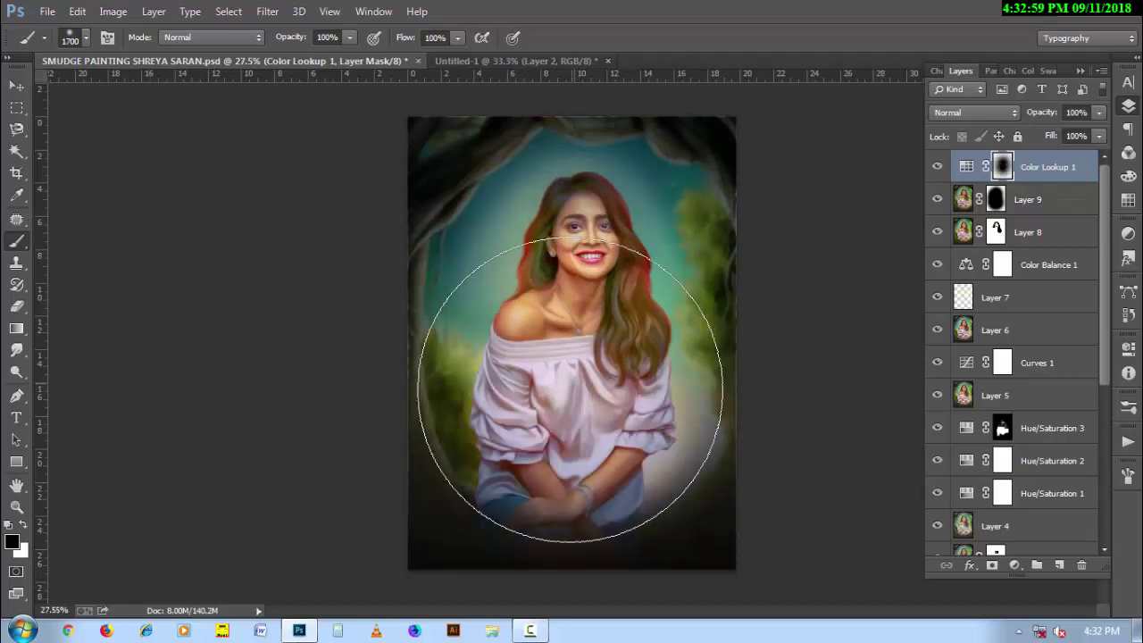
Restore the figure's torso and face colours with a 1300 px brush, then add empty Layer 10
key(bracketleft)
key(bracketleft)
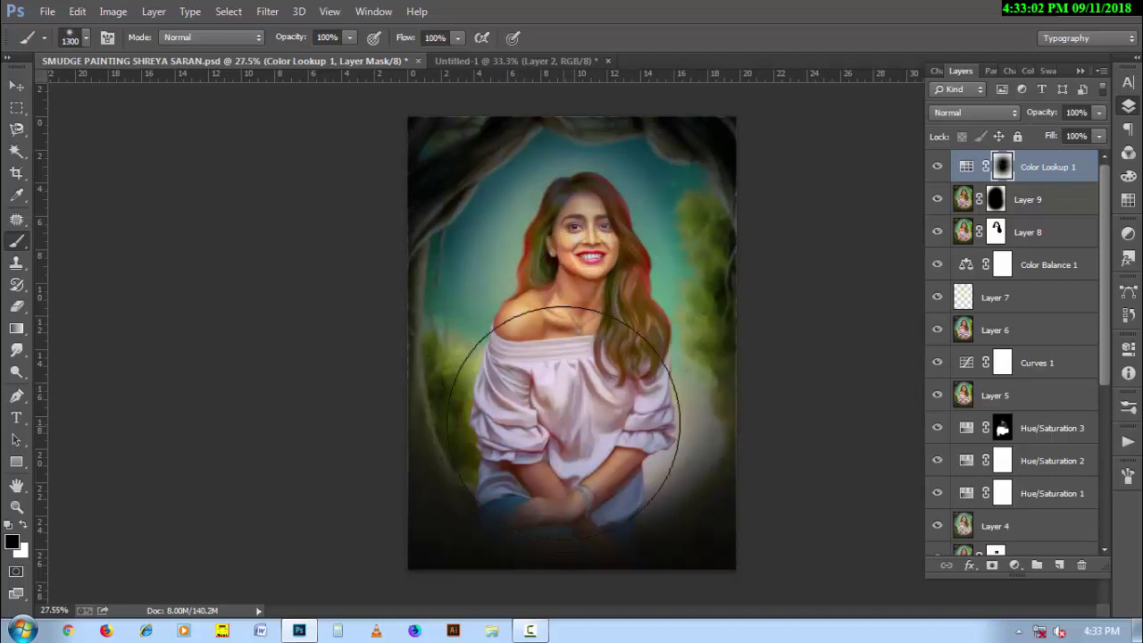
key(bracketleft)
key(bracketleft)
click(574, 392)
click(574, 344)
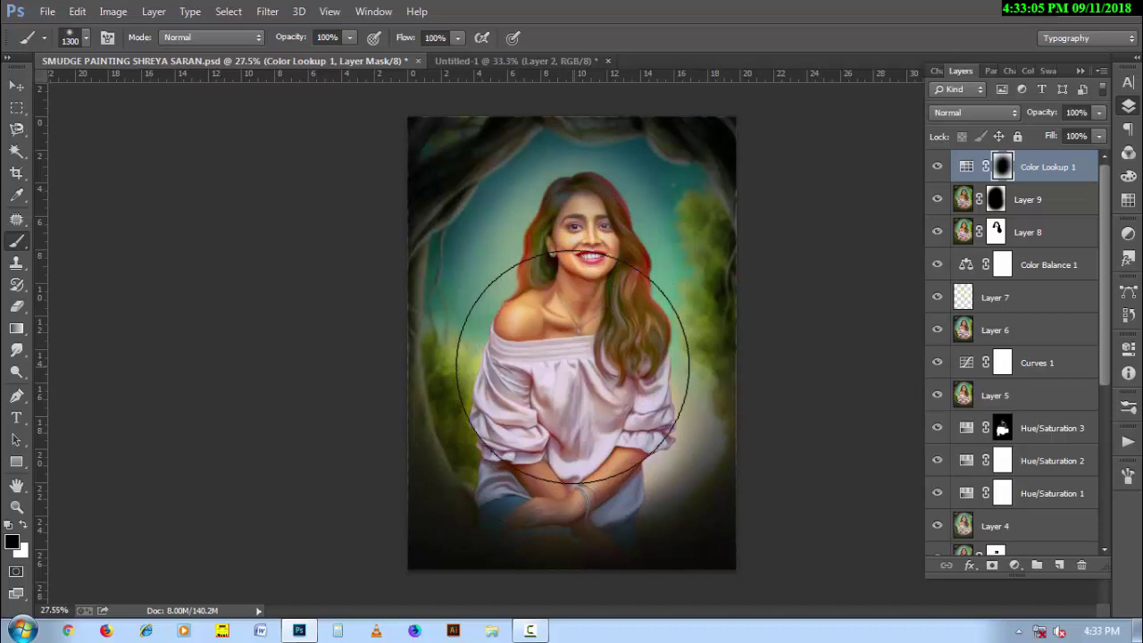
click(586, 283)
click(585, 284)
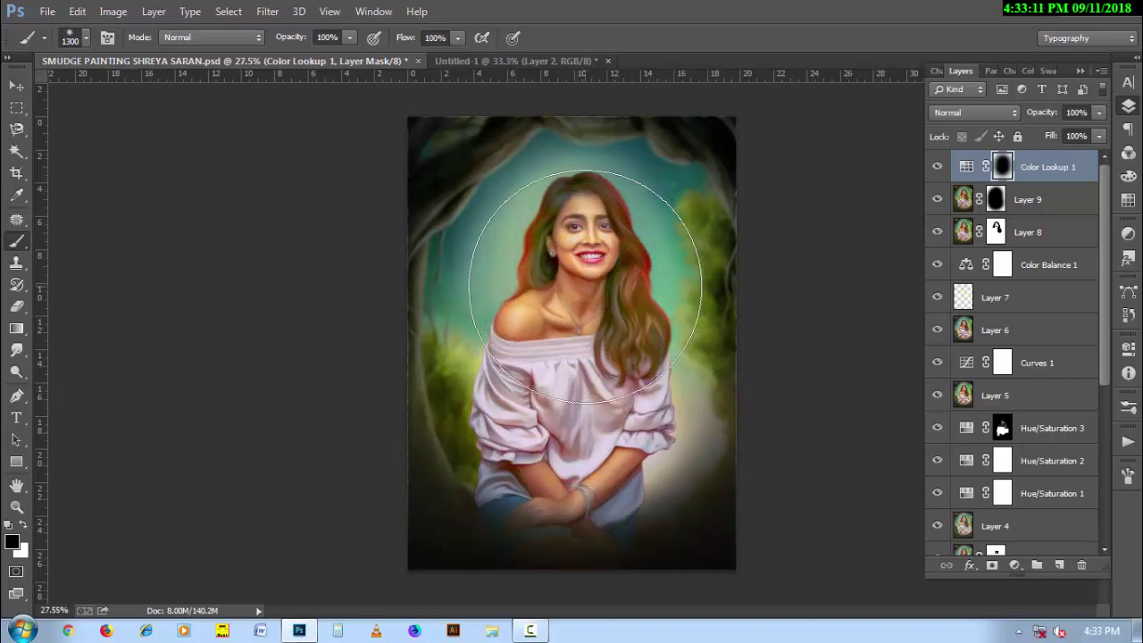
key(bracketleft)
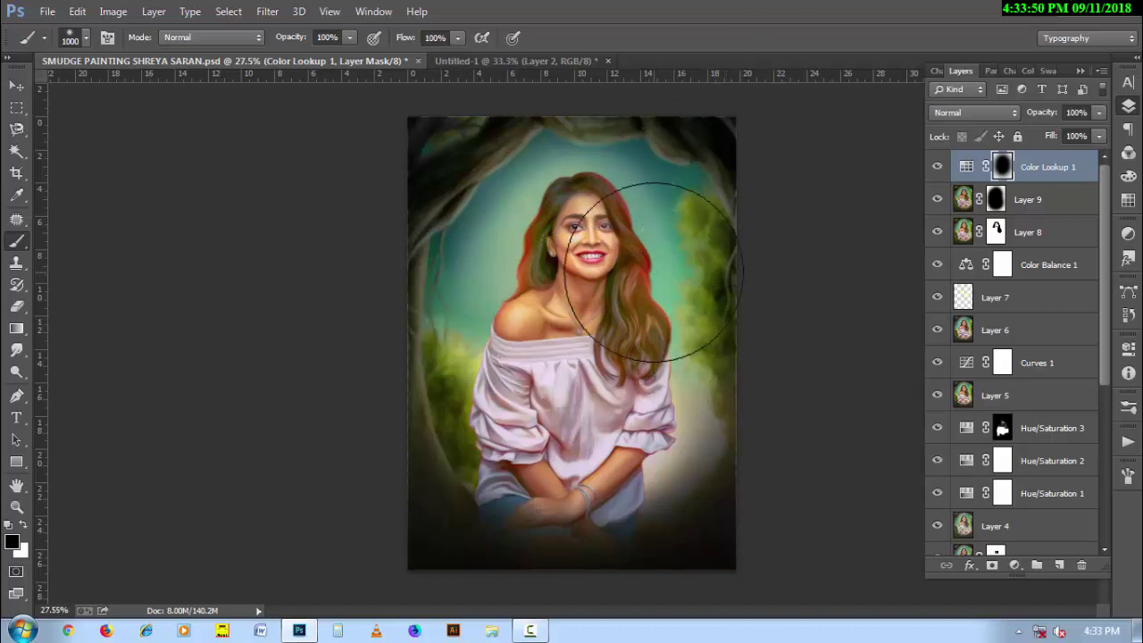
drag(294, 37, 237, 68)
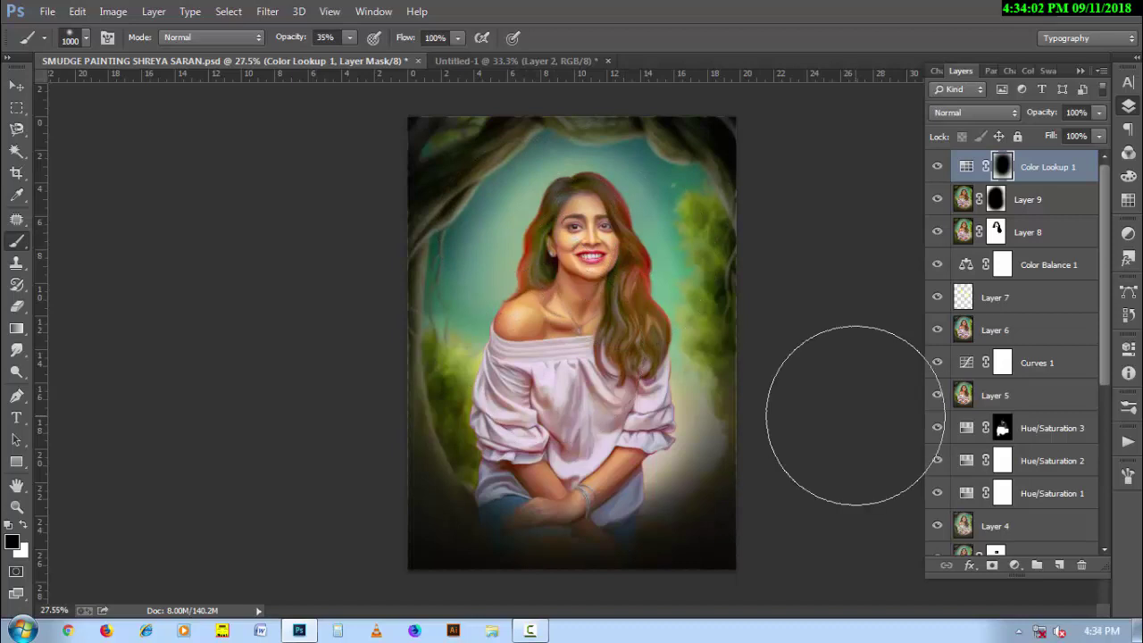
click(1059, 565)
Set Layer 10 to Overlay blending and fill it with 50% Gray
click(982, 113)
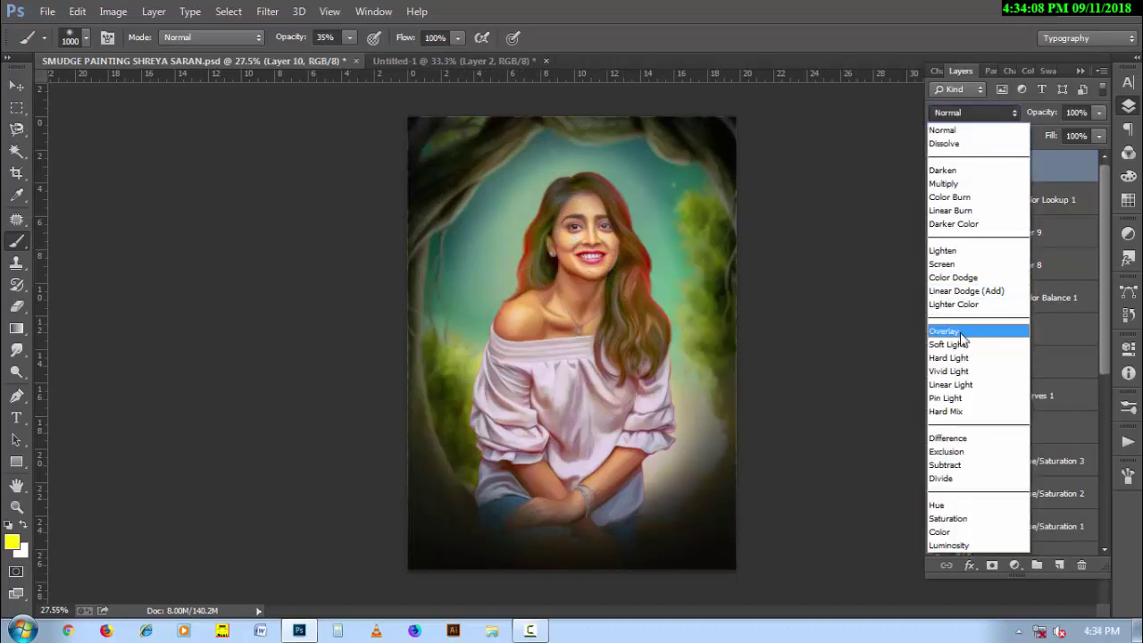
click(962, 338)
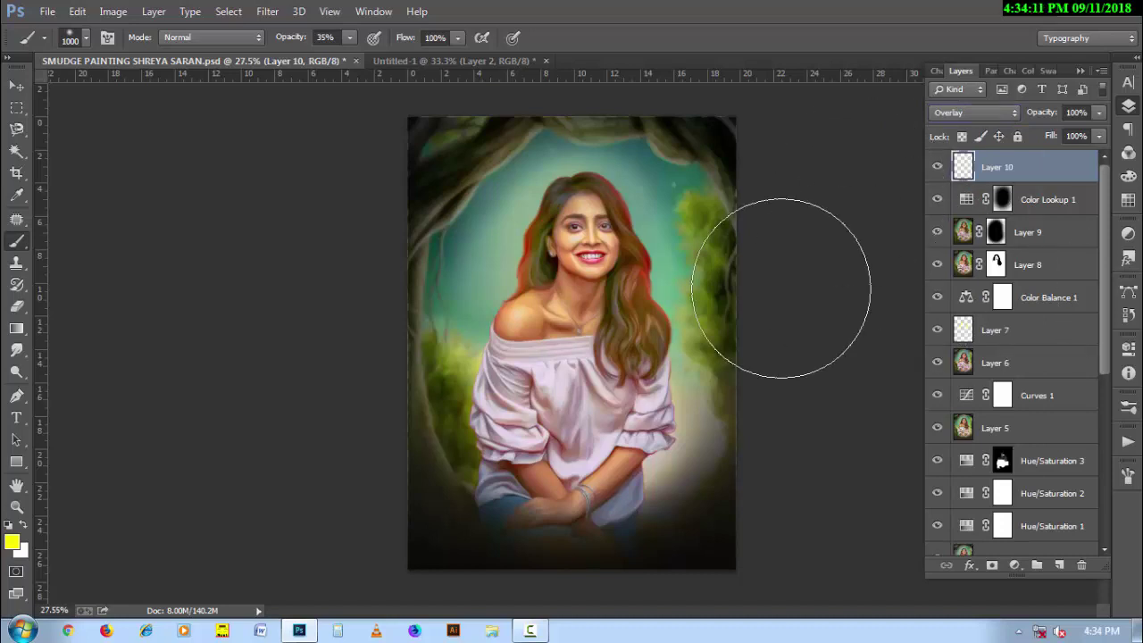
key(shift+F5)
click(757, 307)
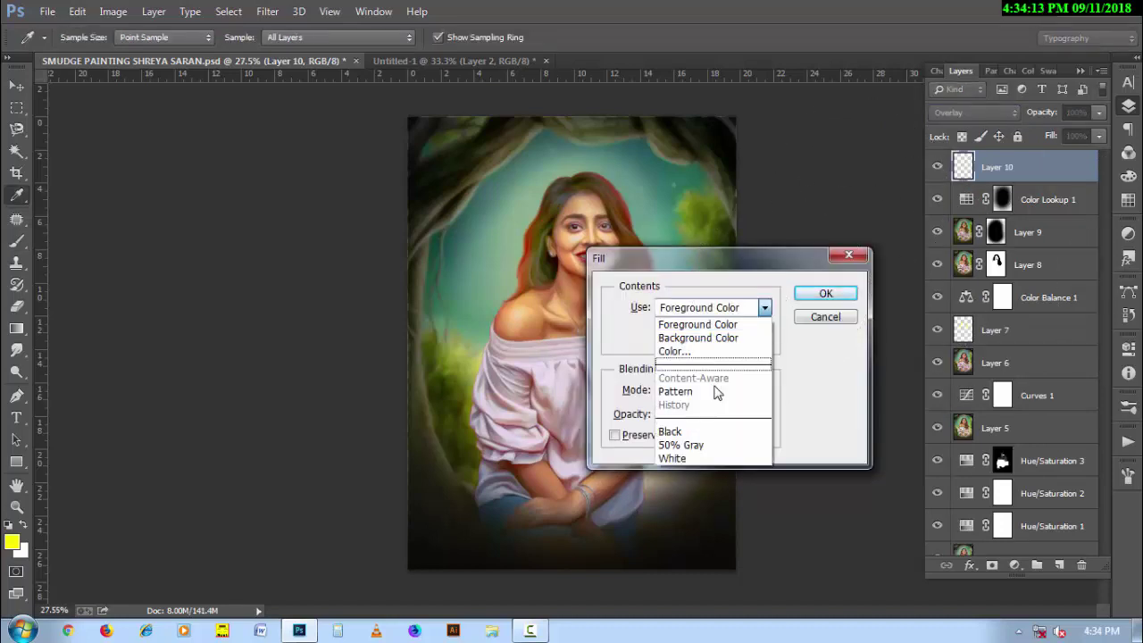
click(711, 445)
click(826, 293)
key(o)
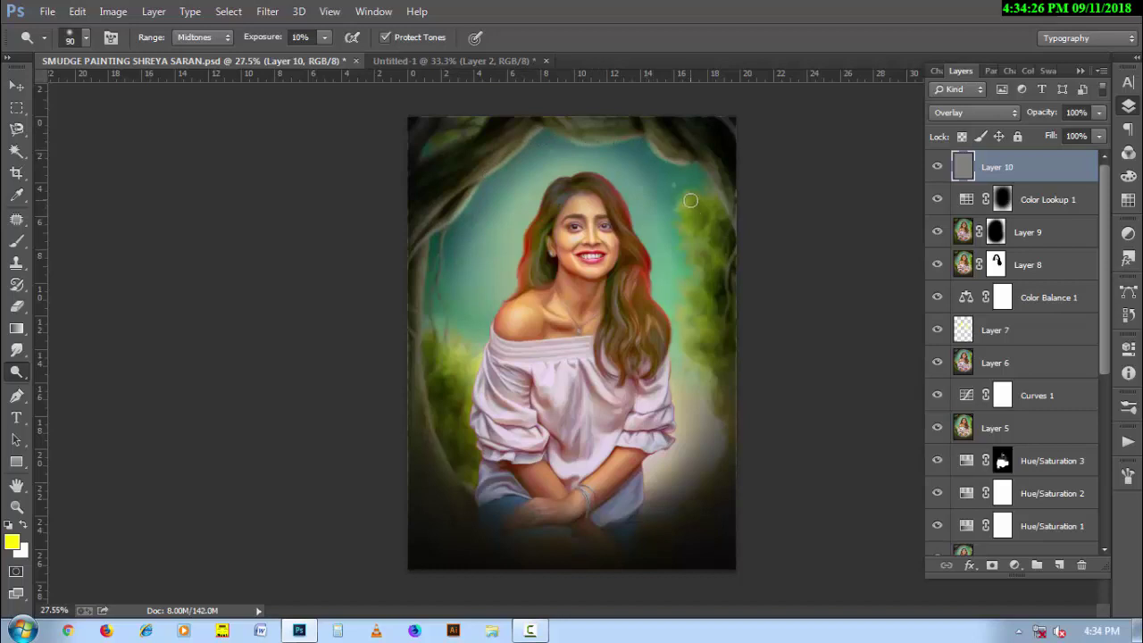
Dodge the right foliage, left shoulder, neck, collarbone, cheeks and chin with a 150–200 px brush
key(bracketright)
key(bracketright)
key(bracketright)
drag(684, 209, 690, 335)
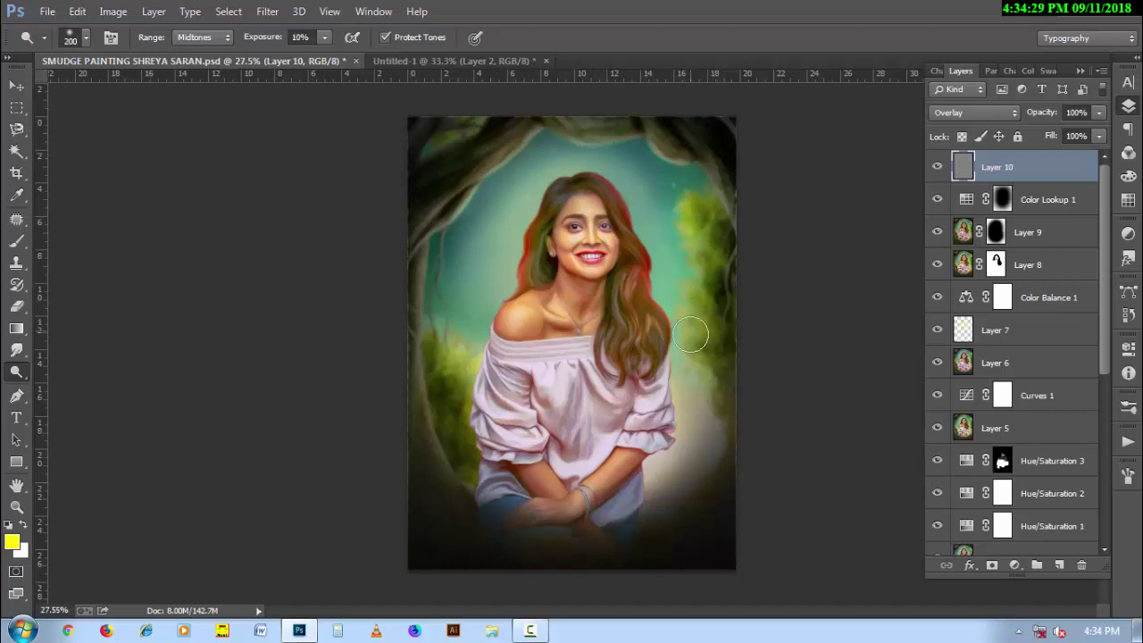
key(bracketleft)
key(bracketleft)
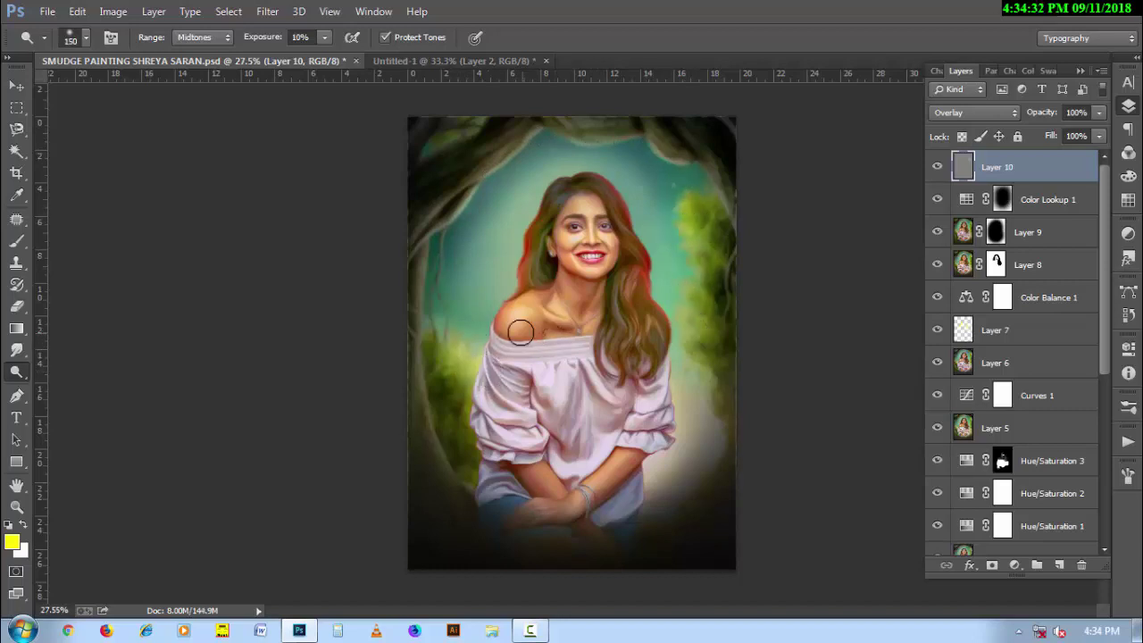
key(bracketright)
drag(521, 332, 561, 316)
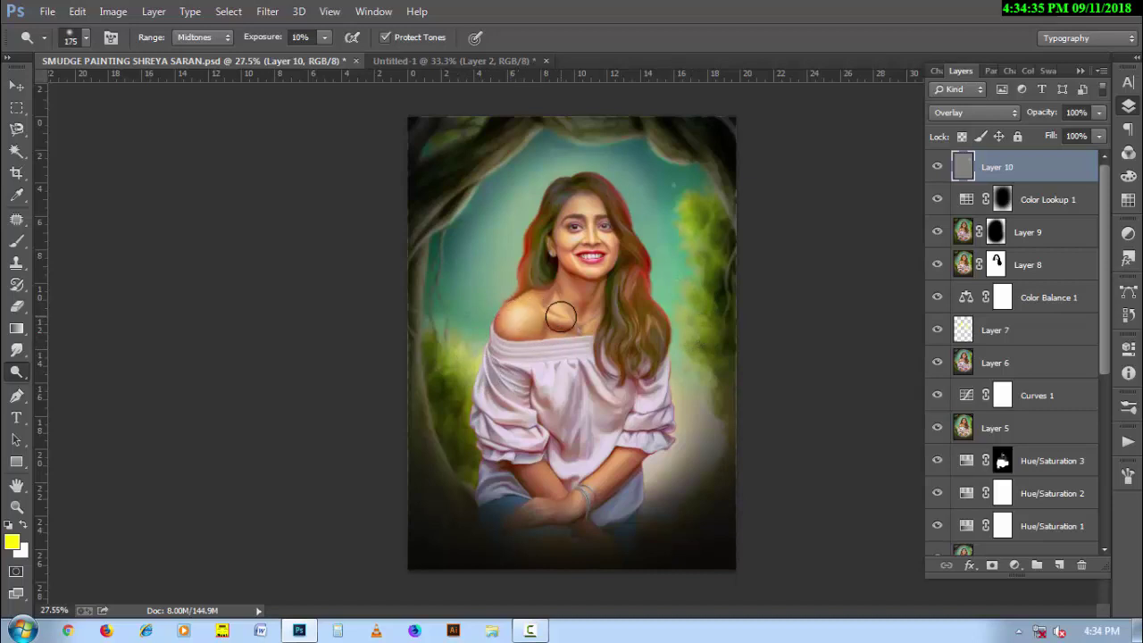
key(bracketleft)
key(bracketleft)
key(bracketleft)
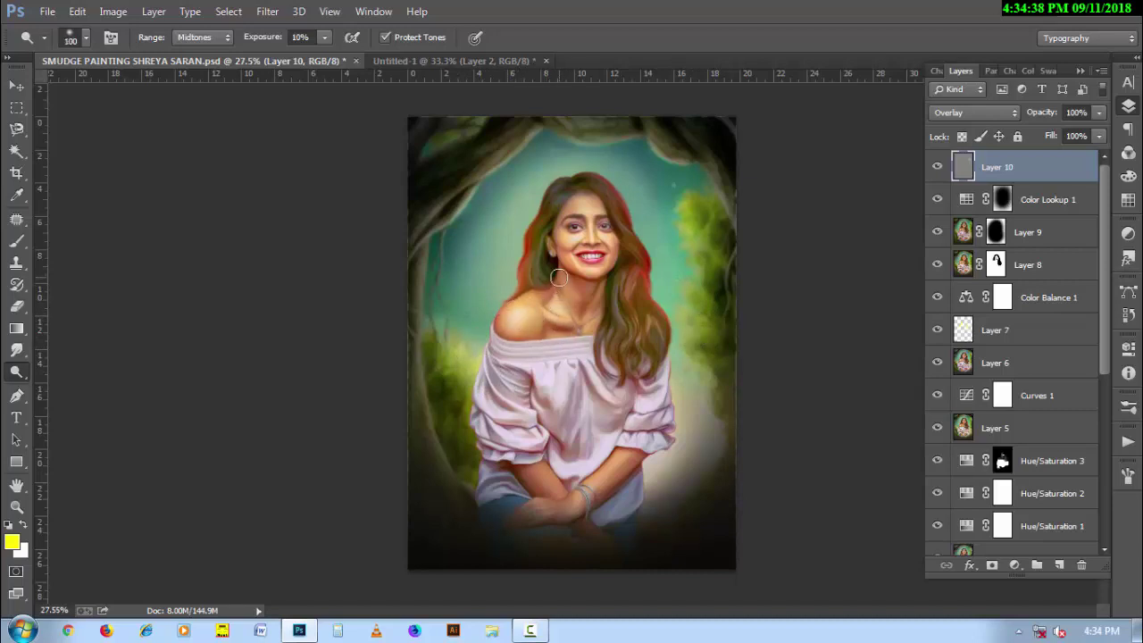
drag(578, 307, 551, 334)
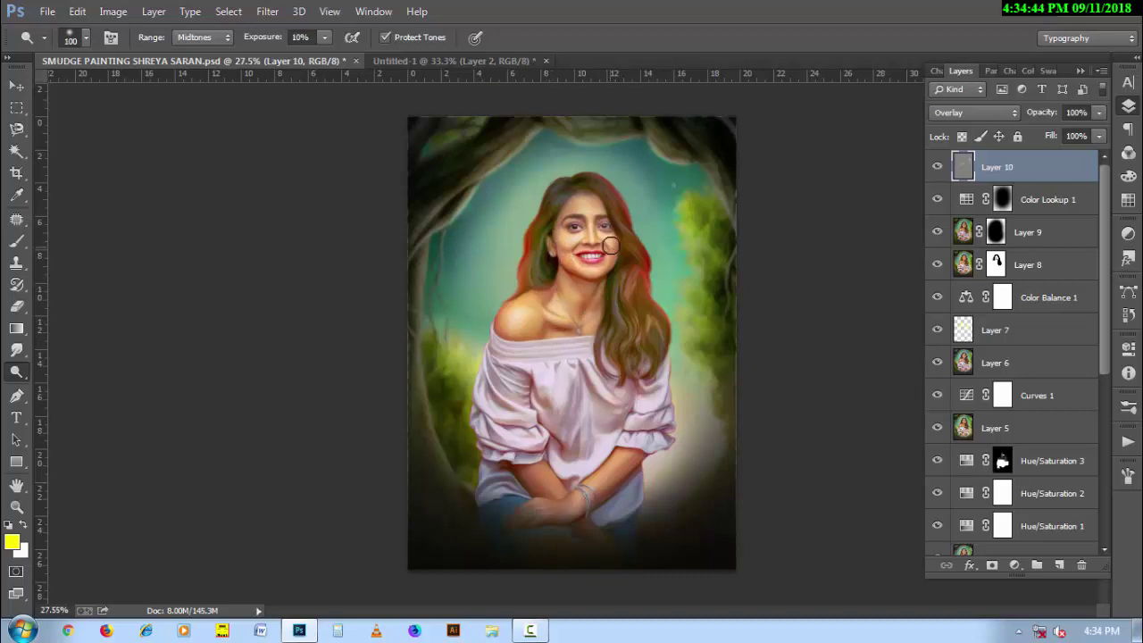
drag(610, 249, 583, 266)
Dodge the sleeves, forearm and hands, chest, shoulder and right-hand hair strands
key(bracketleft)
key(bracketleft)
key(bracketleft)
key(bracketright)
drag(490, 420, 491, 456)
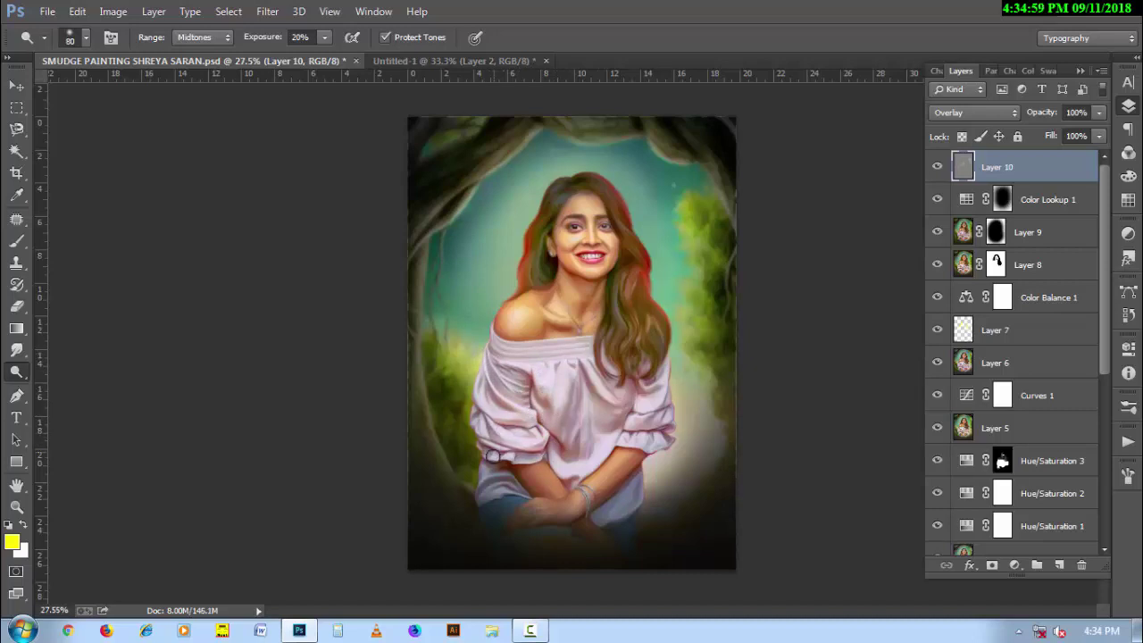
key(bracketright)
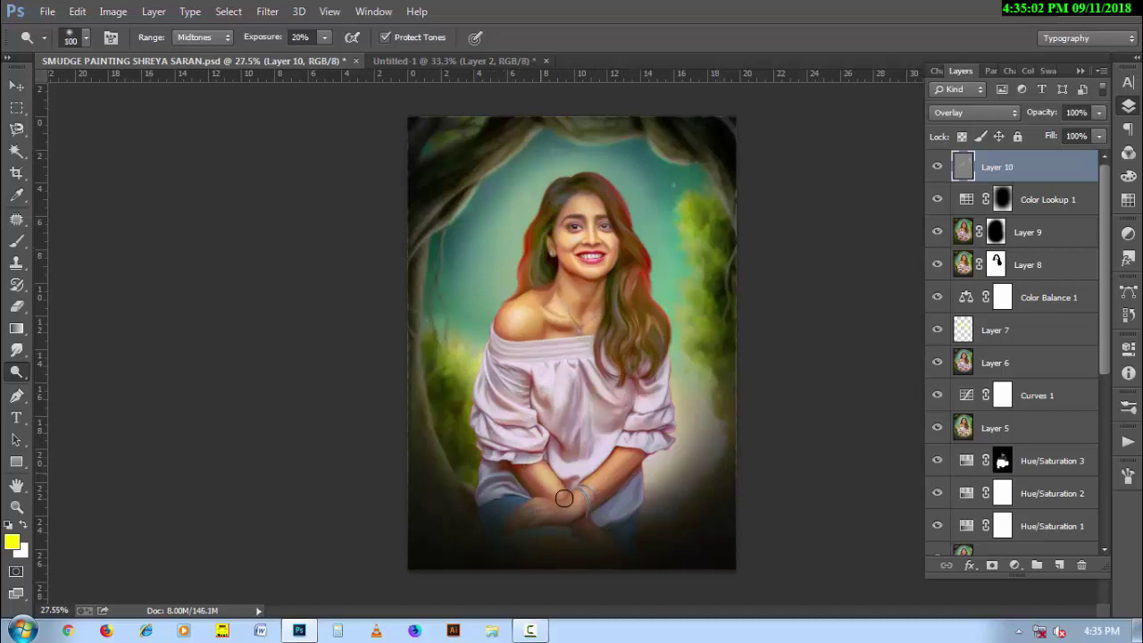
drag(624, 460, 527, 513)
key(bracketright)
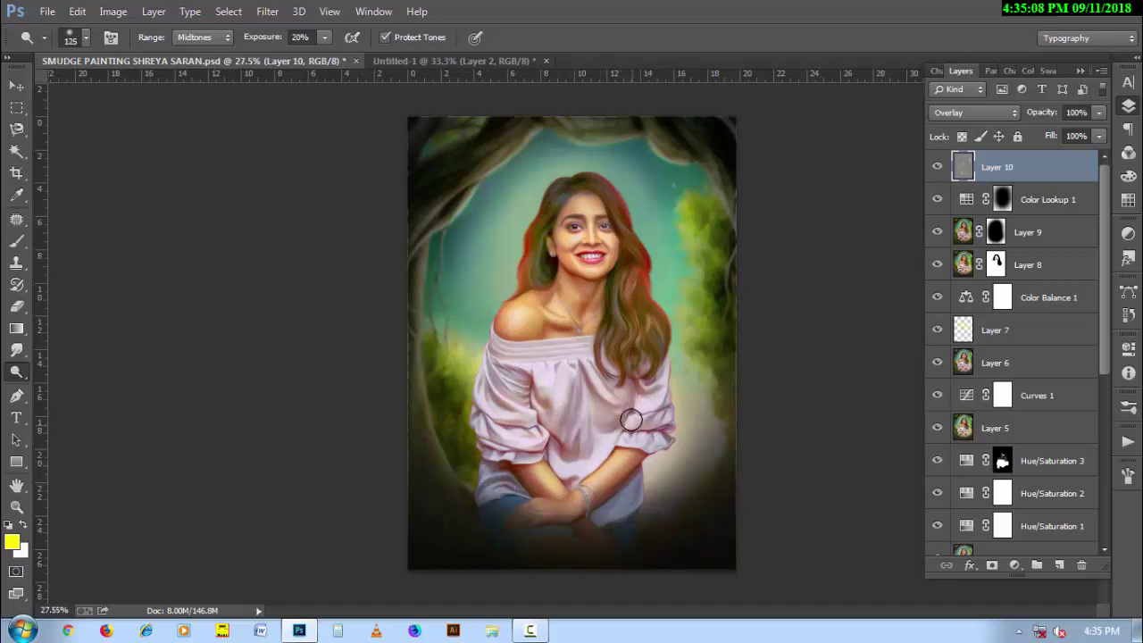
mouse_move(624, 440)
mouse_down()
mouse_move(658, 383)
mouse_move(594, 396)
mouse_move(551, 375)
mouse_up()
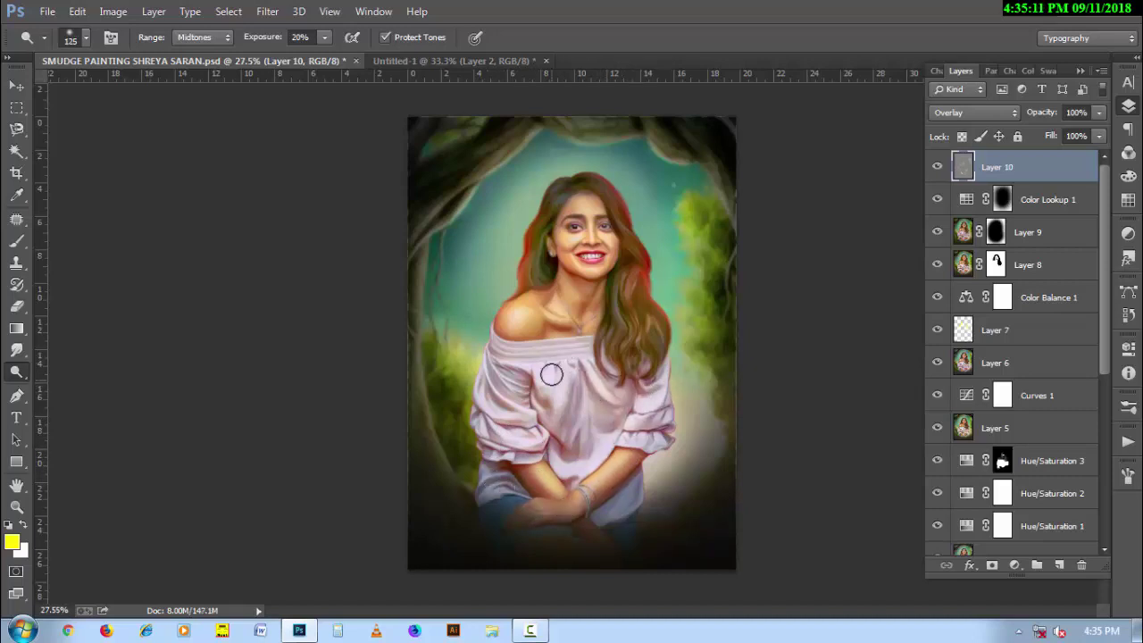
mouse_move(526, 323)
mouse_down()
mouse_move(523, 306)
mouse_move(541, 312)
mouse_move(577, 285)
mouse_up()
key(bracketleft)
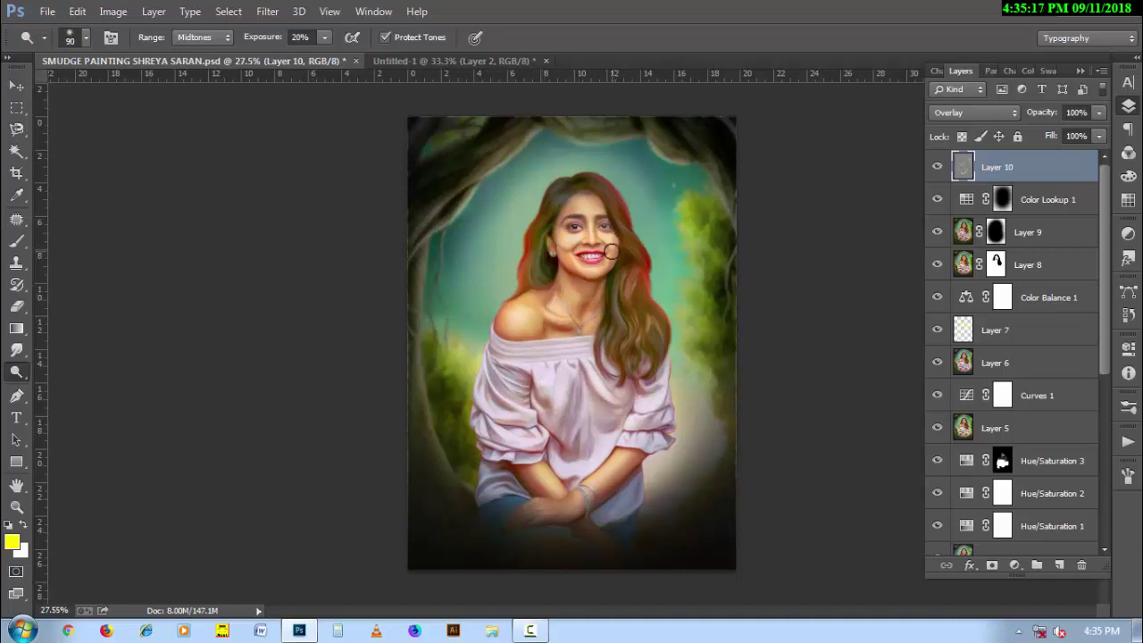
mouse_move(638, 305)
mouse_down()
mouse_move(645, 282)
mouse_move(599, 183)
mouse_move(630, 225)
mouse_move(632, 345)
mouse_move(648, 363)
mouse_up()
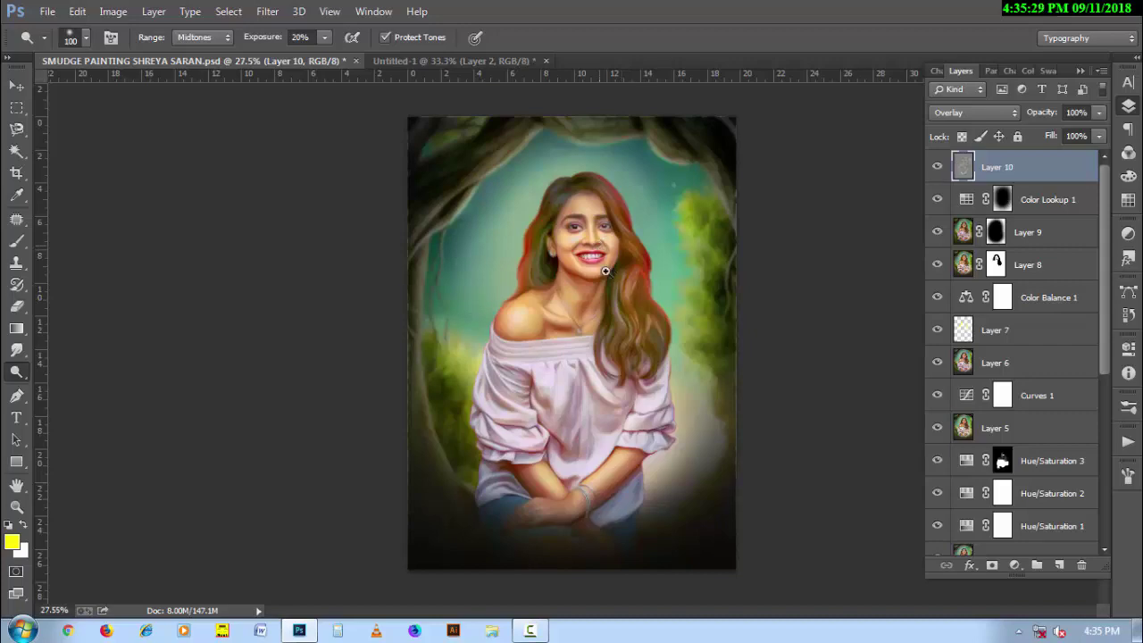
scroll(593, 254, up, 5)
Dodge fine highlights on the mouth, chin, cheek and beside the nose with a small brush
key(bracketleft)
key(bracketleft)
key(bracketleft)
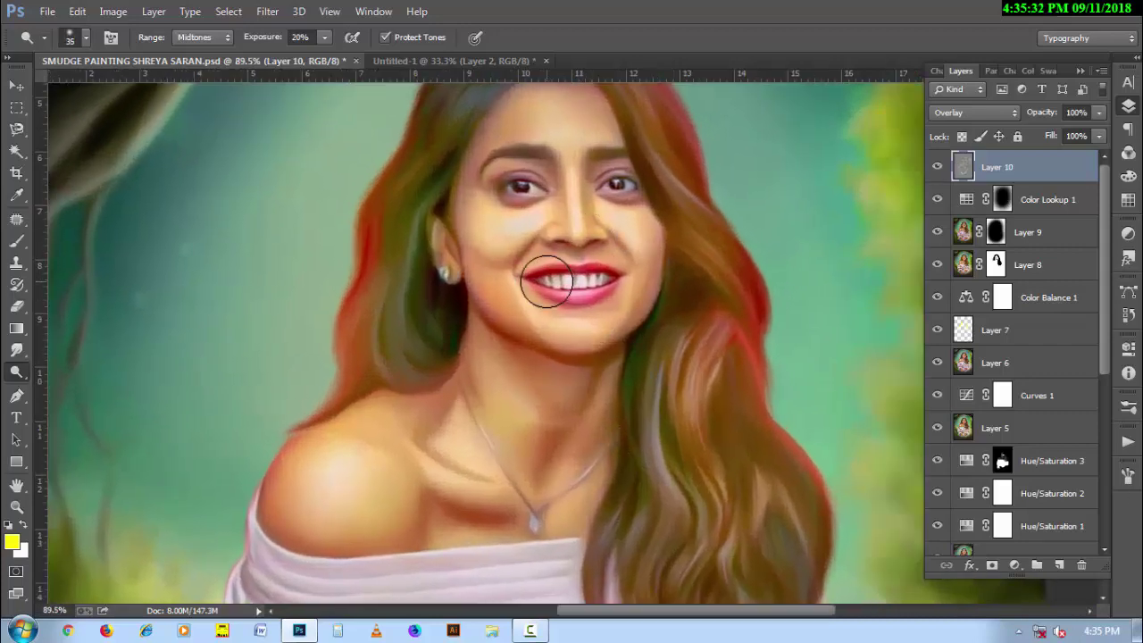
key(bracketleft)
key(bracketleft)
key(bracketleft)
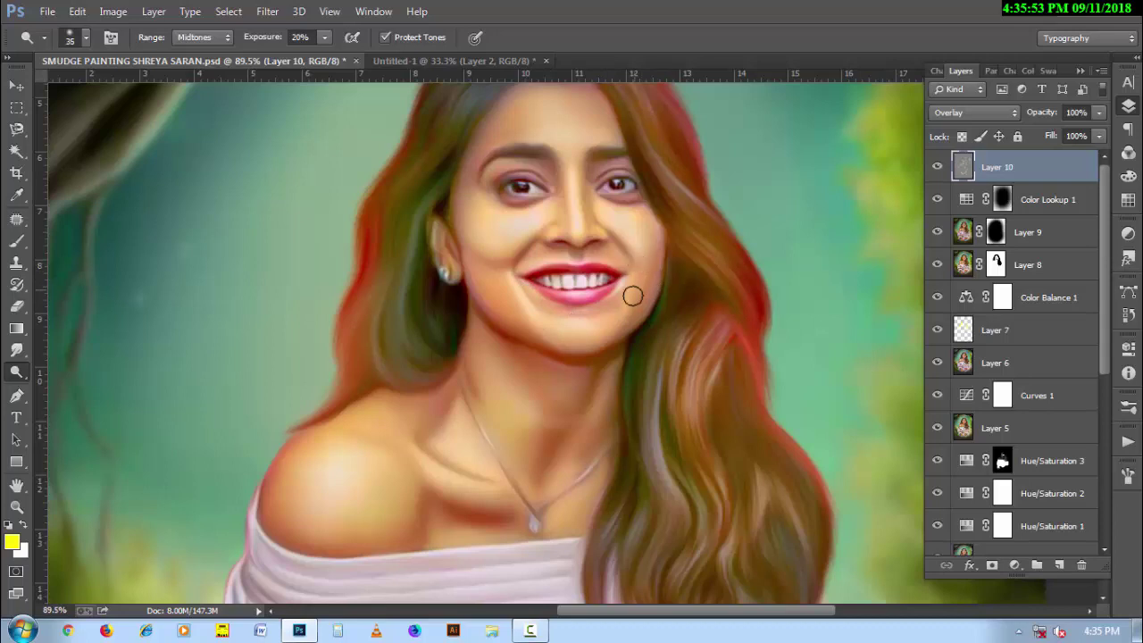
key(bracketright)
key(bracketright)
key(bracketright)
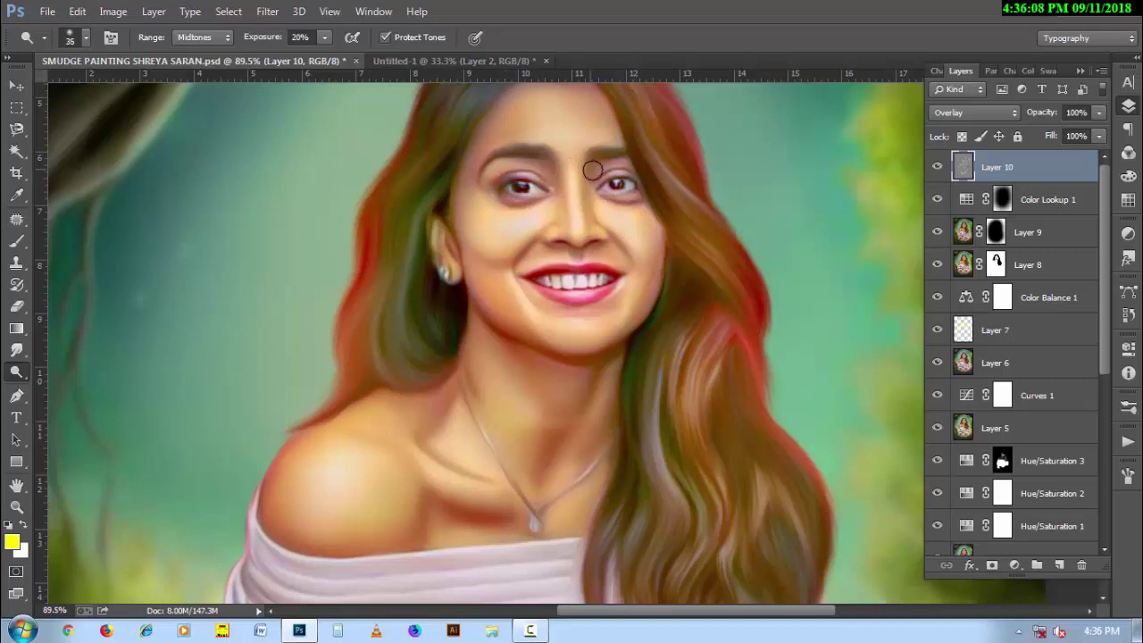
key(bracketright)
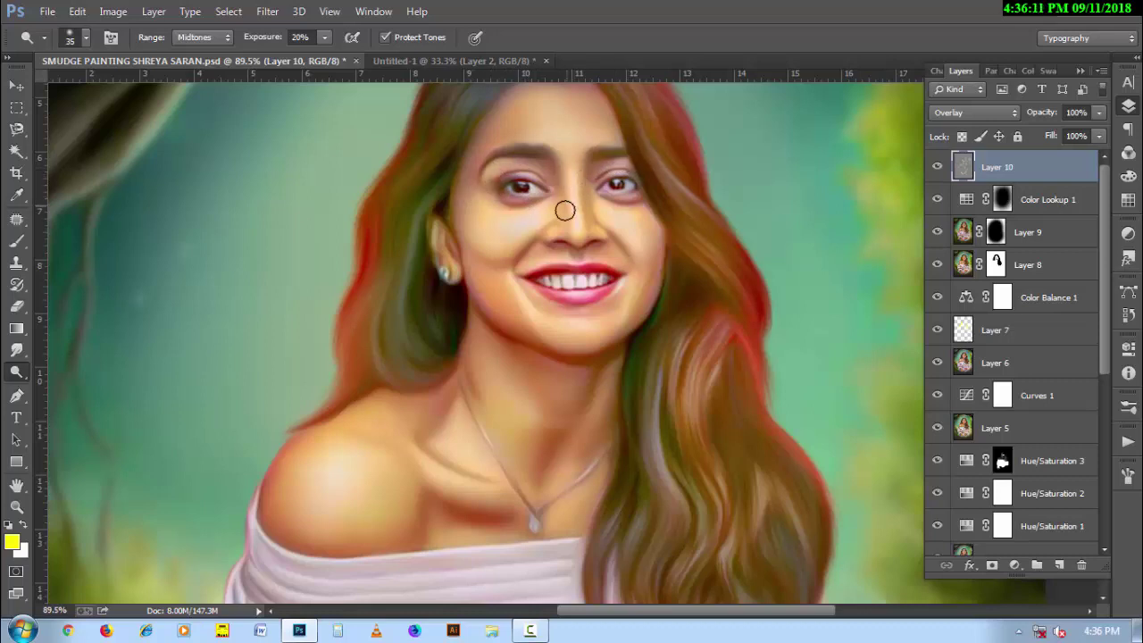
key(bracketleft)
key(bracketleft)
key(bracketleft)
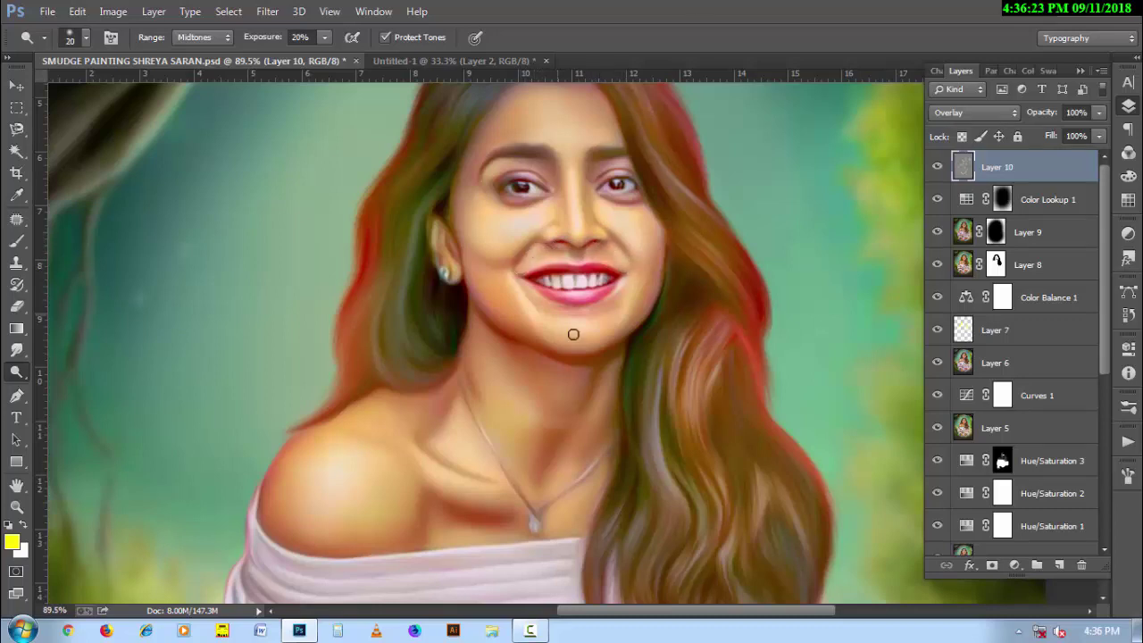
scroll(573, 334, up, 3)
Lighten the forehead, hair and the neck just below the chin with varying brush sizes
key(bracketright)
key(bracketright)
key(bracketright)
key(bracketright)
key(bracketright)
key(bracketright)
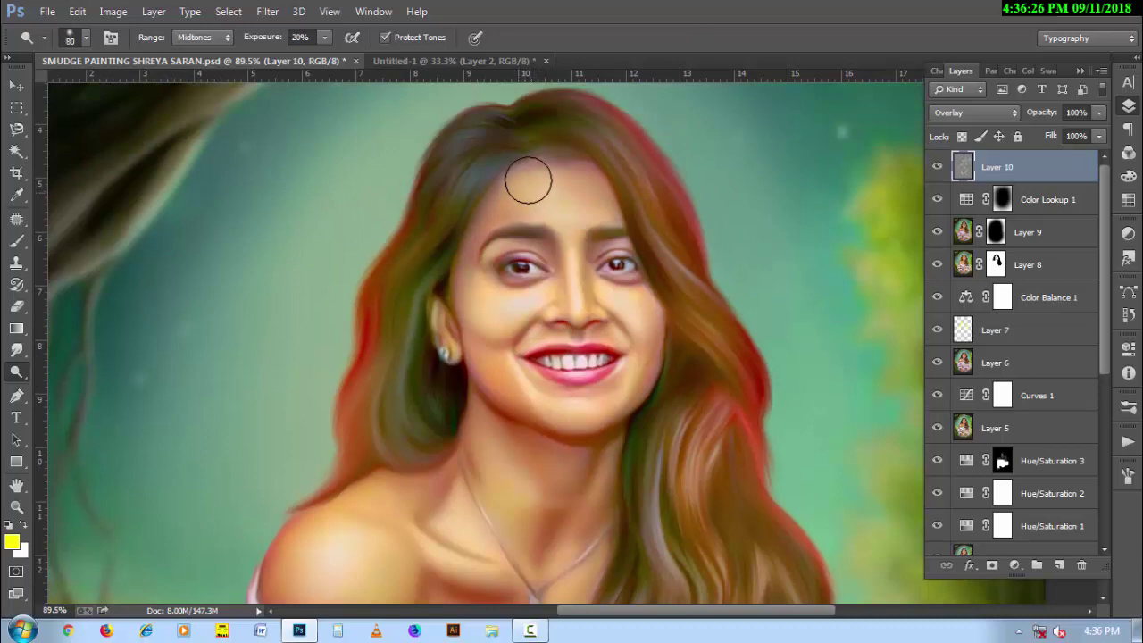
scroll(593, 306, down, 4)
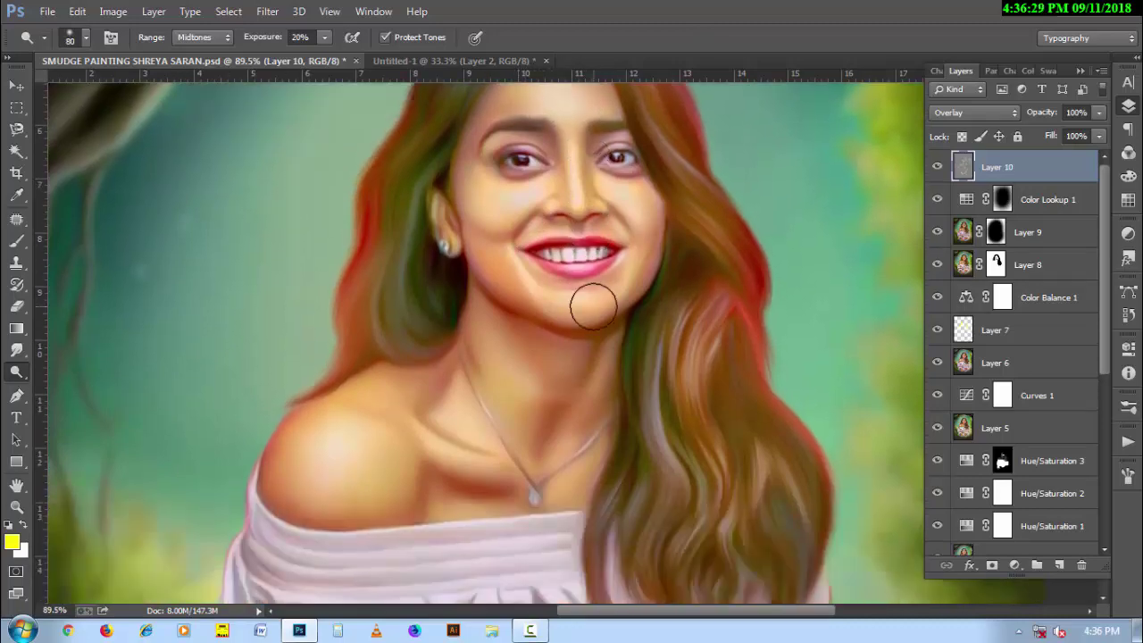
key(bracketleft)
key(bracketleft)
key(bracketleft)
key(bracketleft)
key(bracketleft)
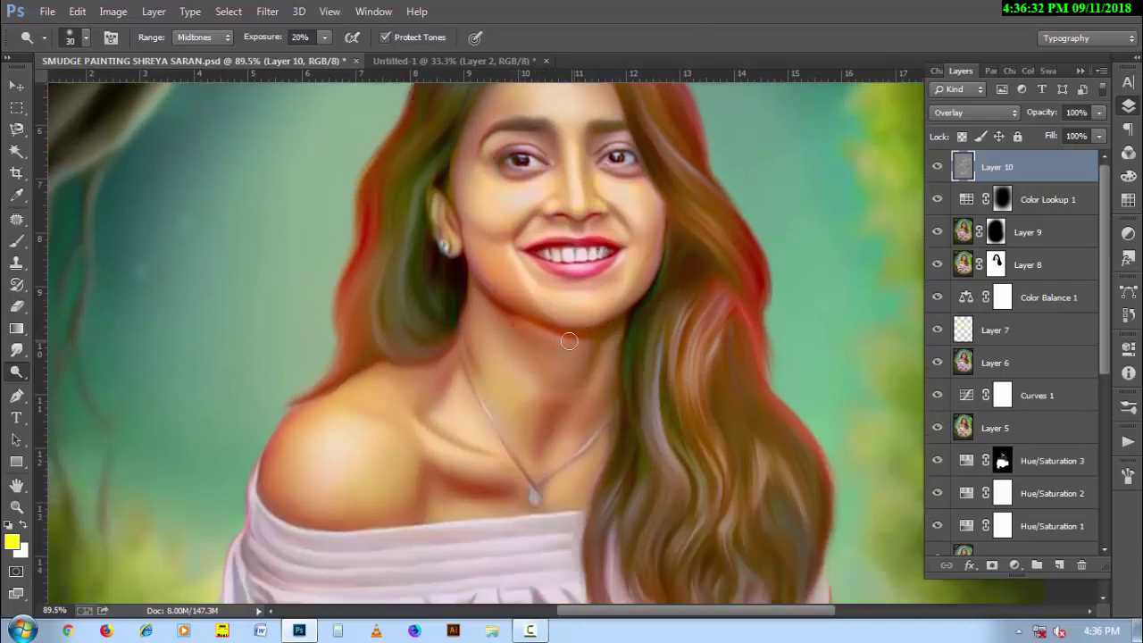
key(bracketright)
key(bracketright)
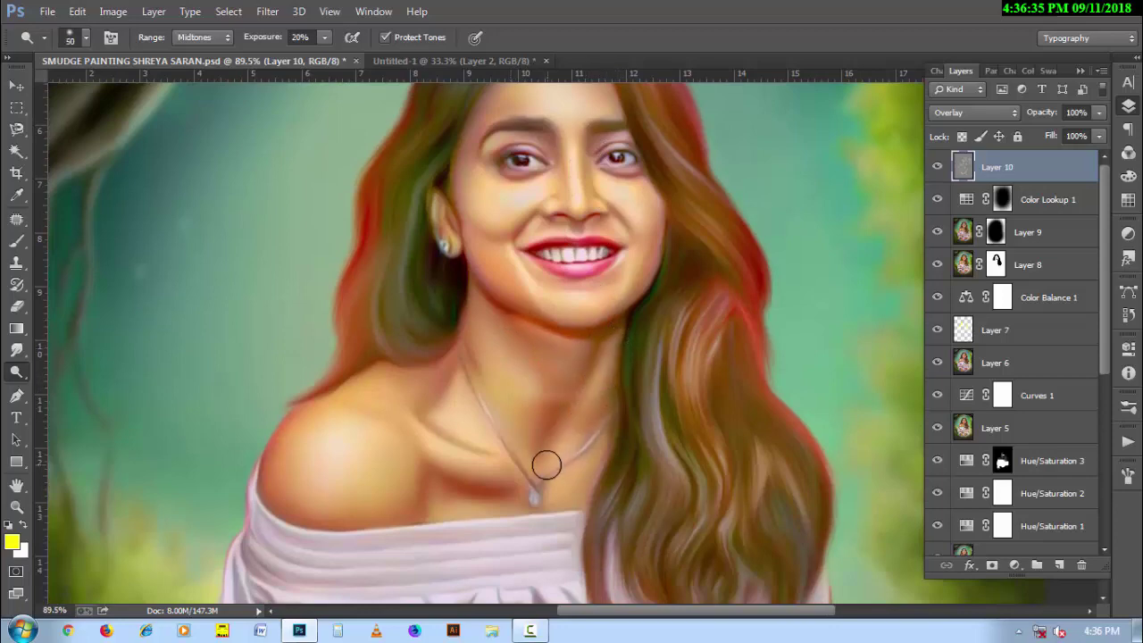
key(bracketright)
key(bracketright)
key(bracketleft)
key(bracketleft)
key(bracketleft)
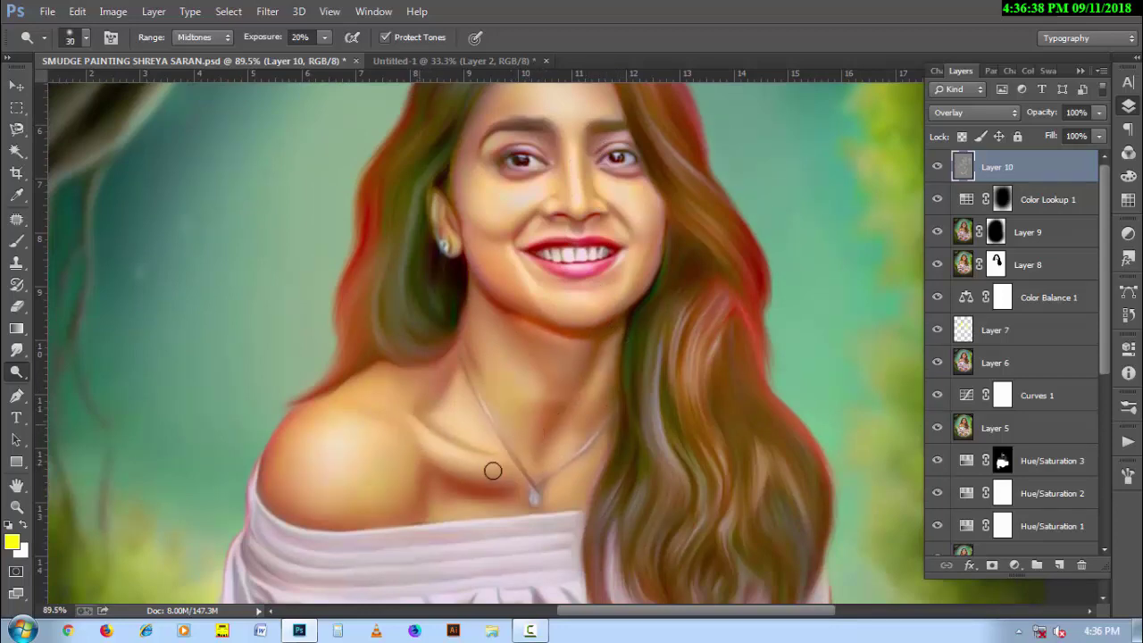
drag(467, 322, 470, 360)
key(bracketleft)
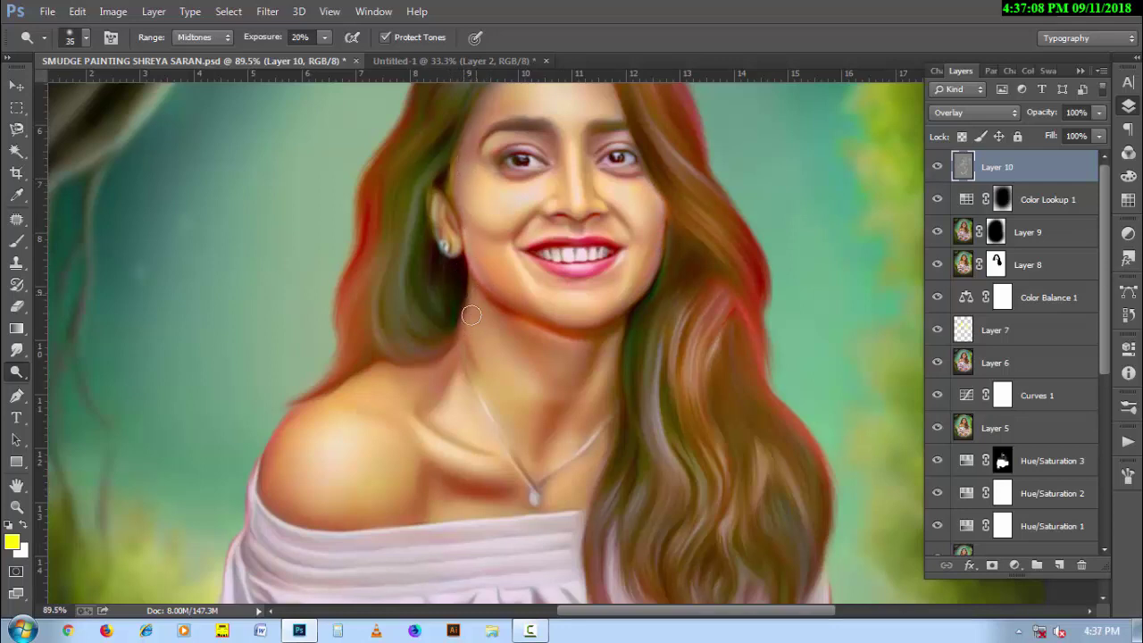
key(bracketright)
key(bracketright)
key(bracketright)
key(bracketright)
key(bracketright)
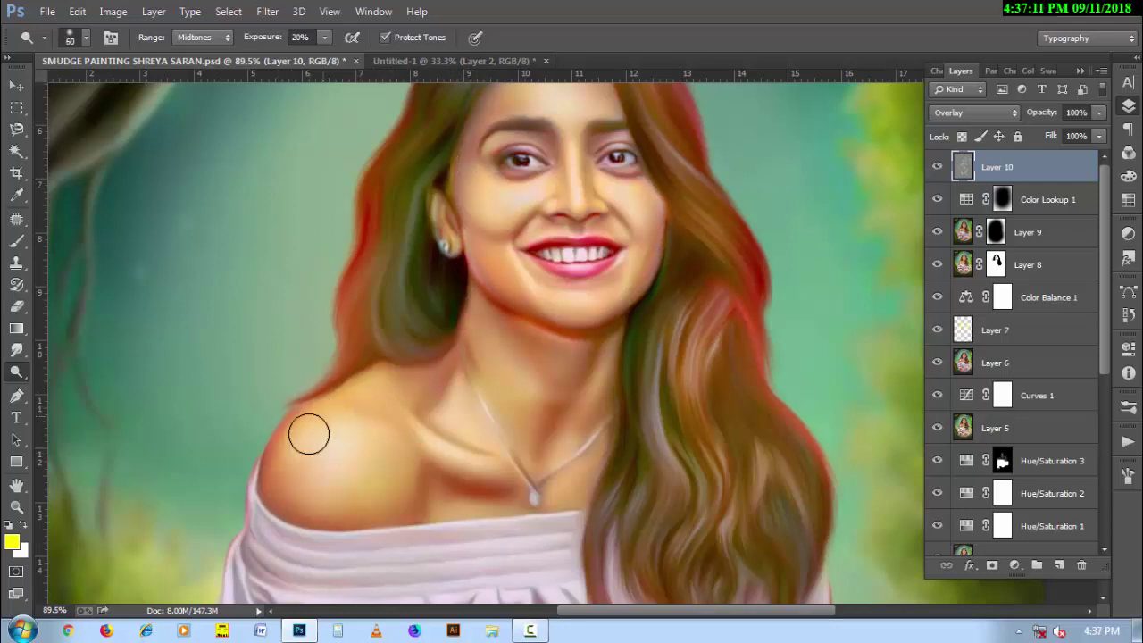
scroll(397, 457, down, 5)
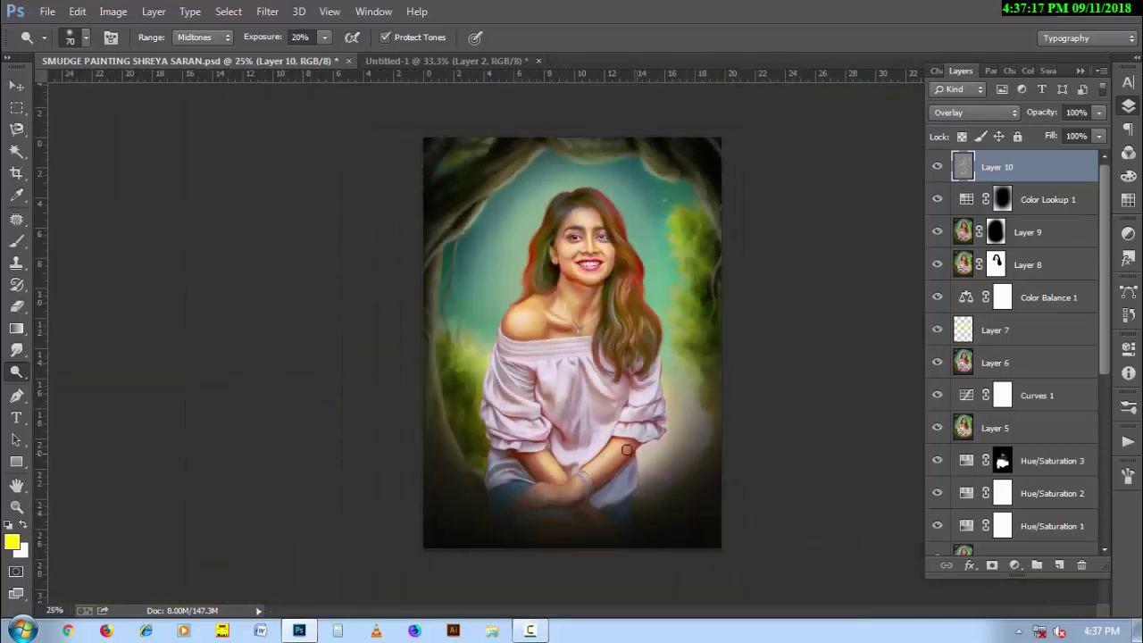
Darken the shirt folds, hair and shoulder with the Burn Tool on the overlay layer
right_click(16, 369)
click(83, 386)
key(bracketright)
key(bracketright)
key(bracketright)
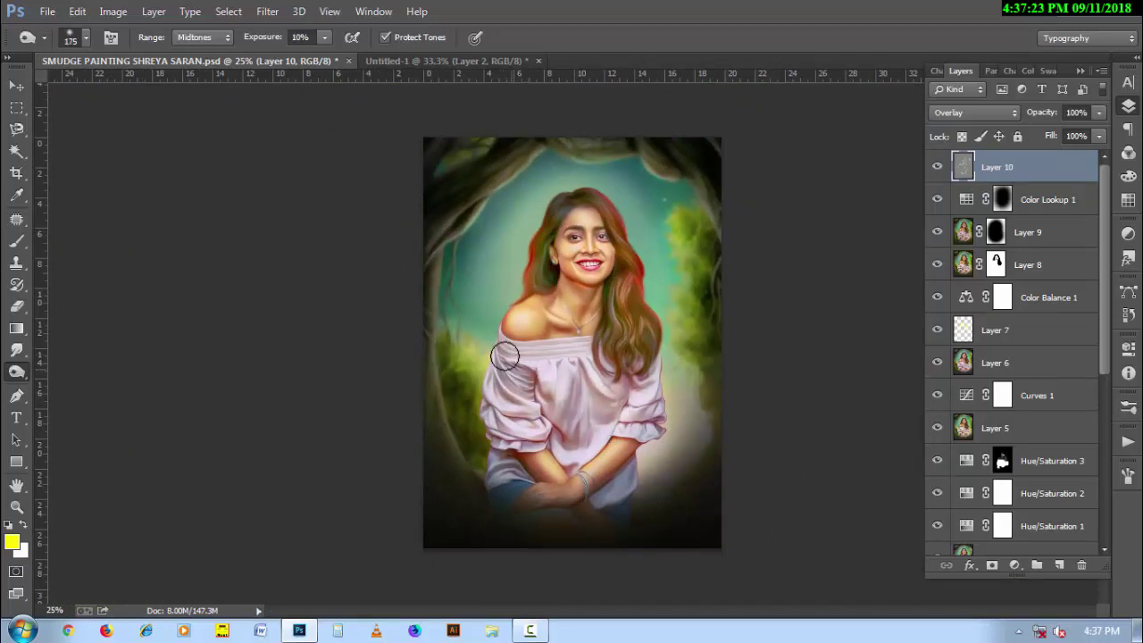
key(bracketright)
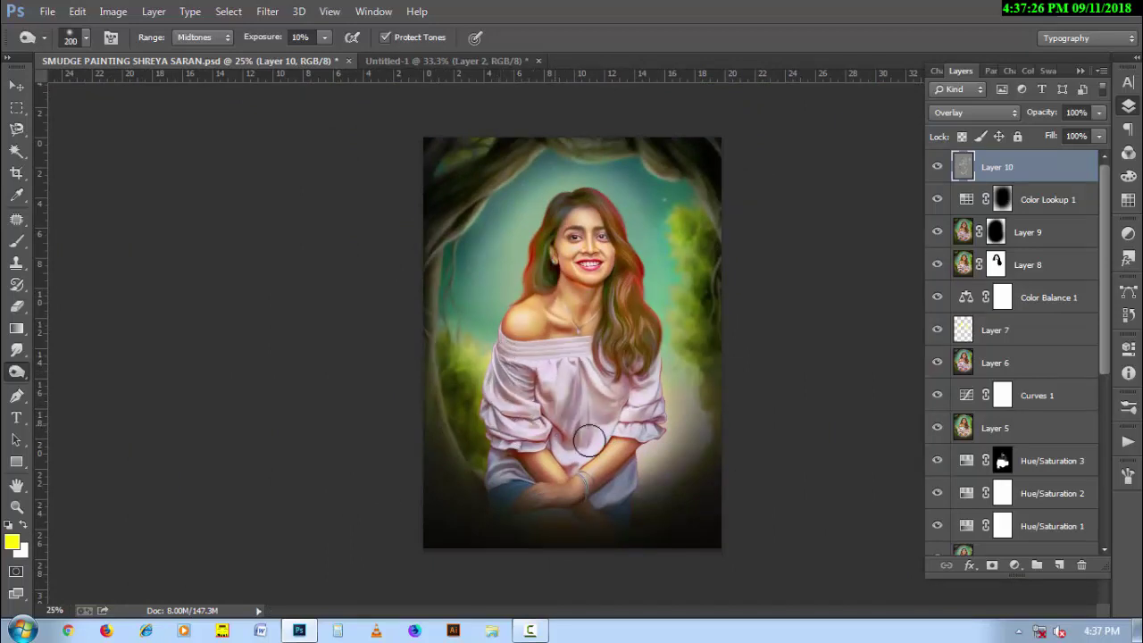
drag(589, 439, 578, 489)
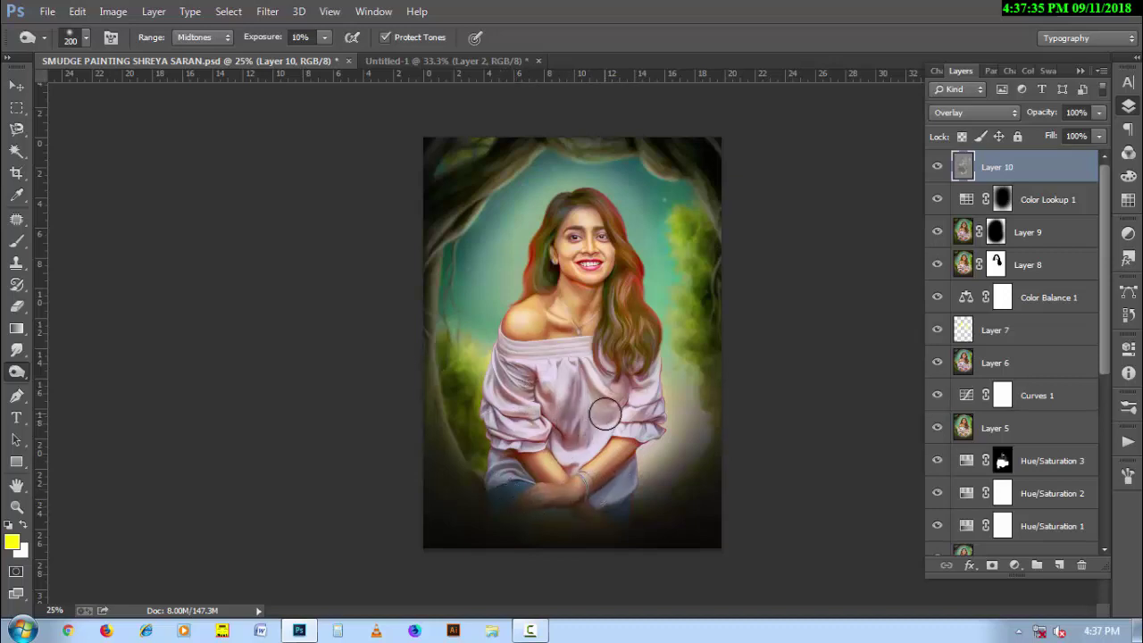
mouse_move(613, 327)
mouse_down()
mouse_move(602, 345)
mouse_move(619, 325)
mouse_up()
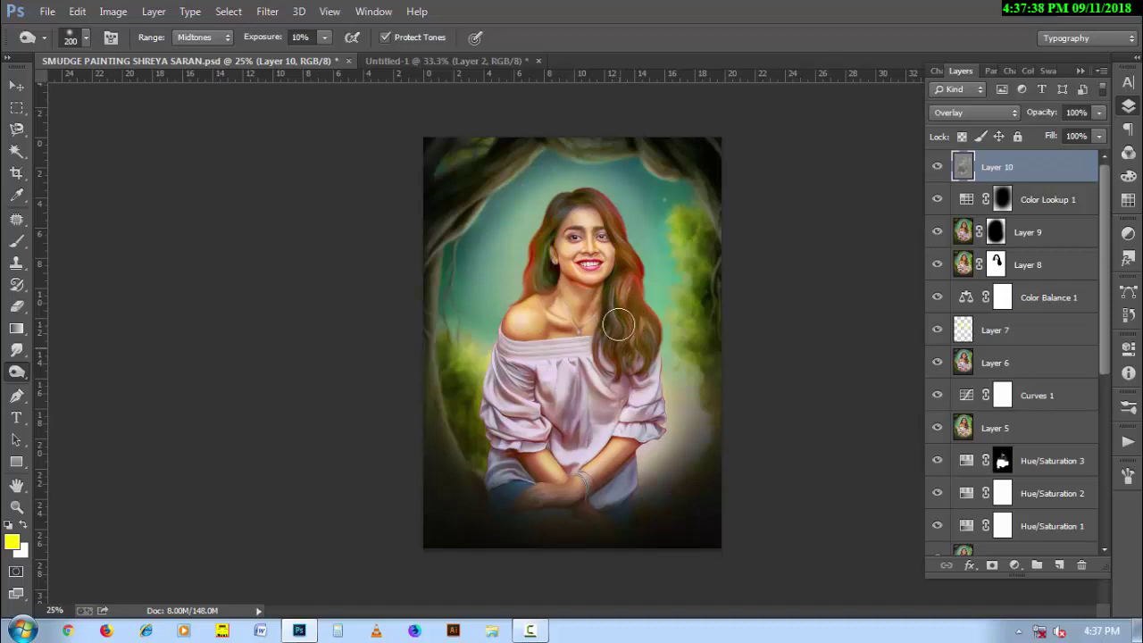
key(bracketleft)
key(bracketleft)
key(bracketleft)
key(bracketleft)
key(bracketright)
key(bracketright)
key(bracketright)
key(bracketright)
key(bracketright)
key(bracketright)
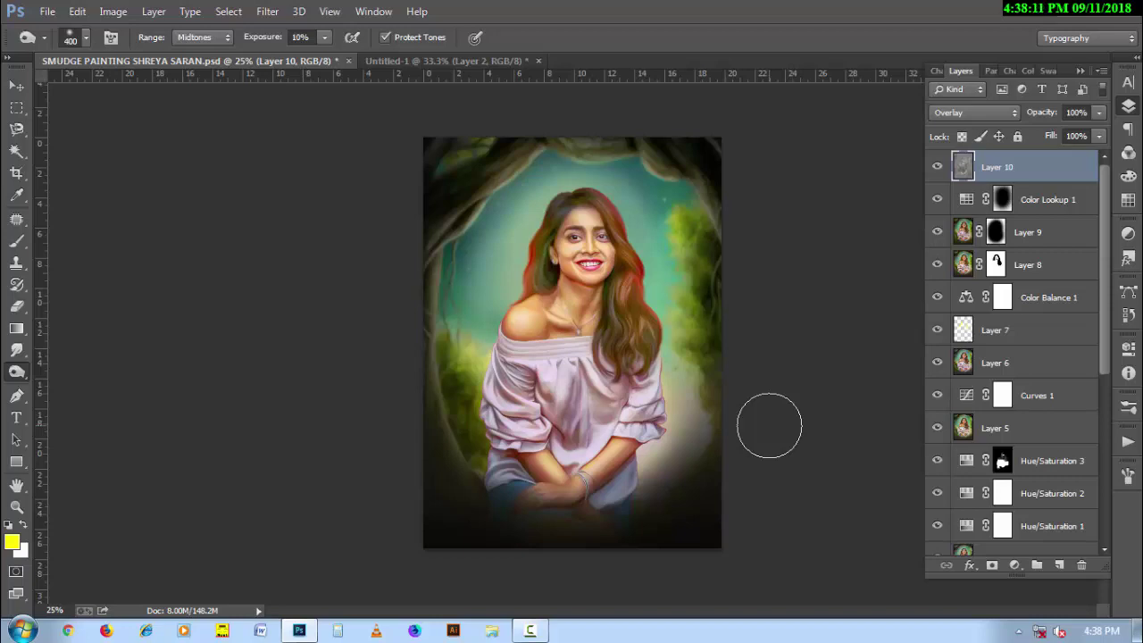
Save the smudge-painting PSD document with Ctrl+S
key(h)
key(ctrl+s)
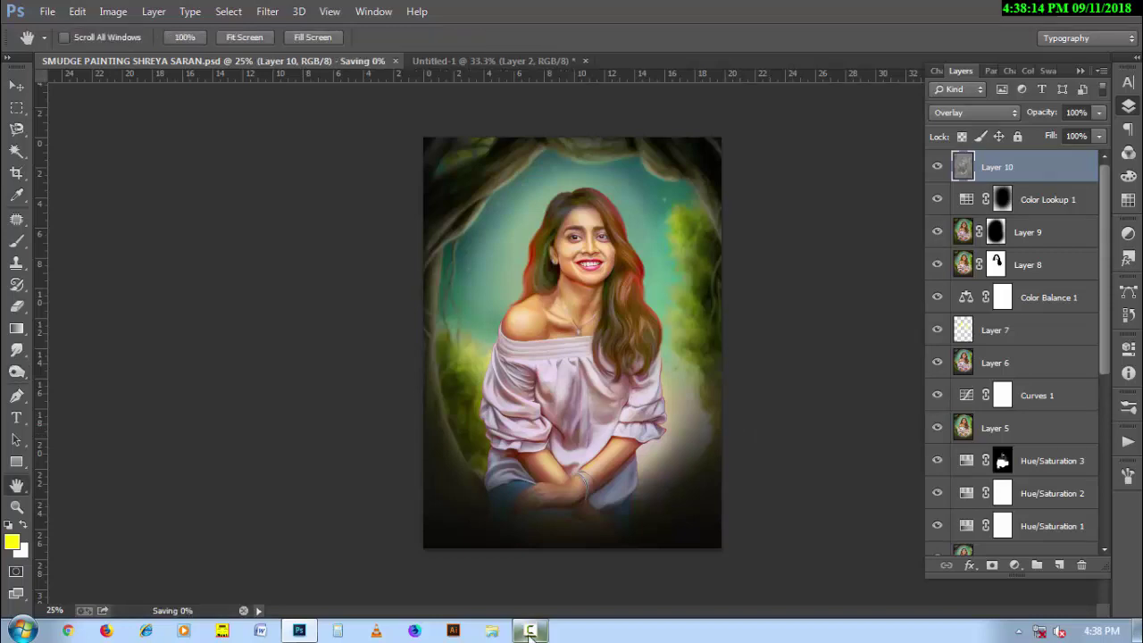
click(529, 630)
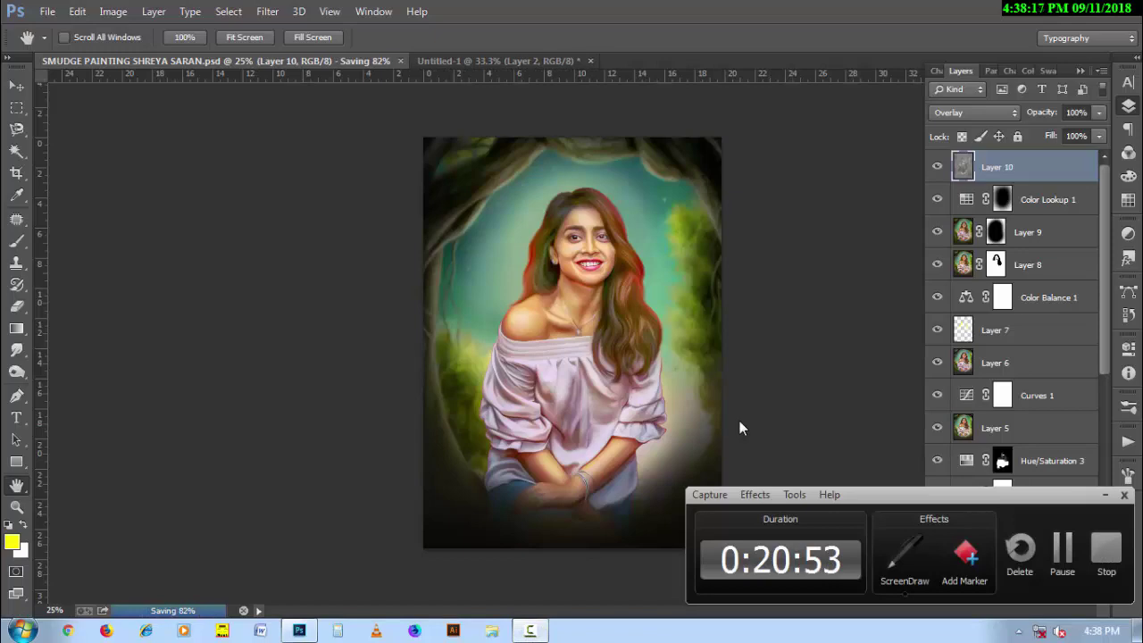